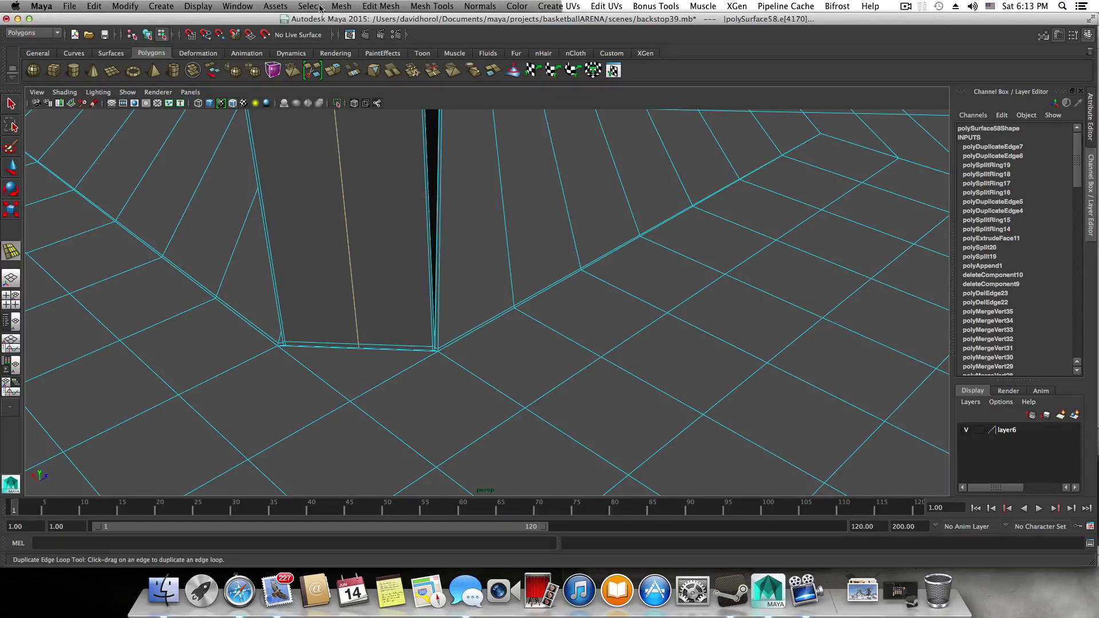
- Start a Multi-Cut on the recess's short base edge, just beside its corner with the long wall
left_click(435, 6)
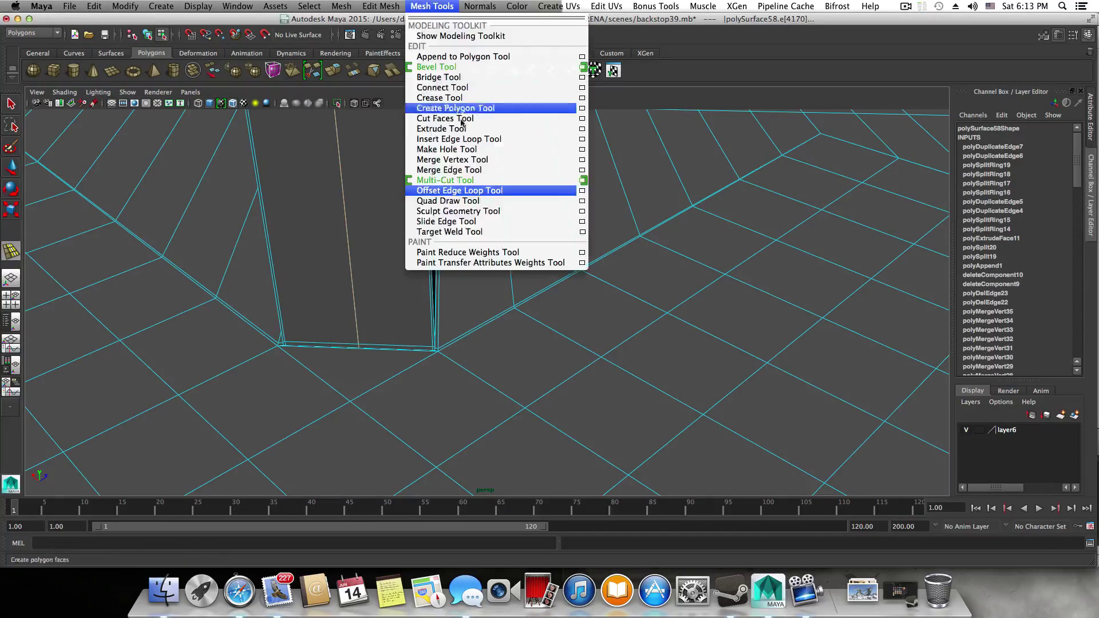
left_click(462, 181)
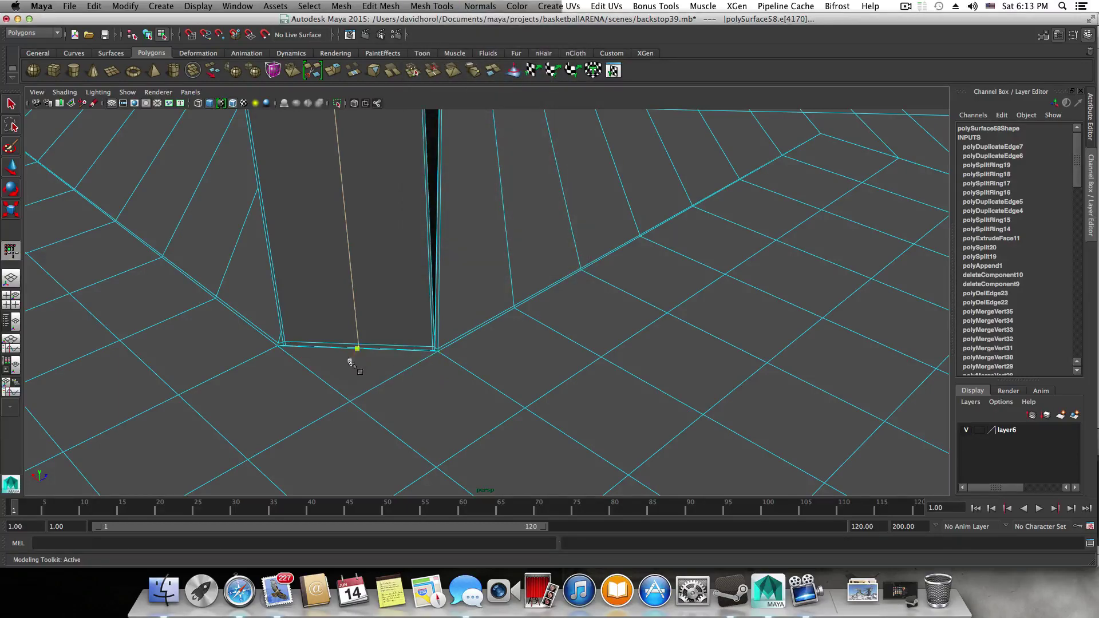
right_click_drag(351, 362, 410, 386, "alt")
right_click_drag(325, 404, 362, 414, "alt")
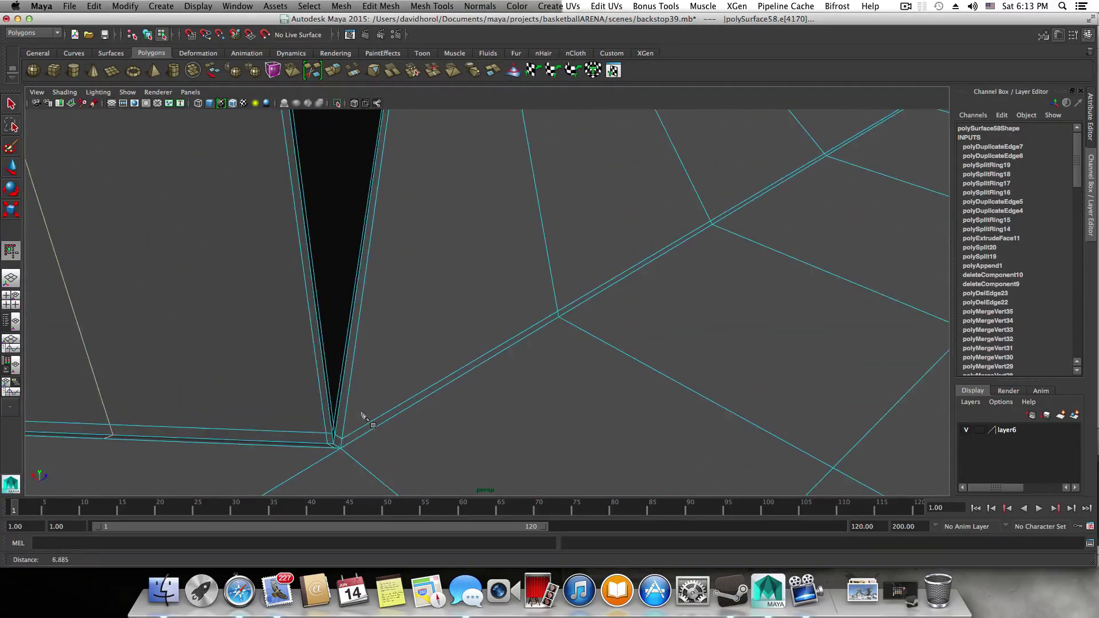
middle_click_drag(362, 414, 390, 382, "alt")
right_click_drag(390, 382, 421, 398, "alt")
middle_click_drag(425, 351, 419, 359, "alt")
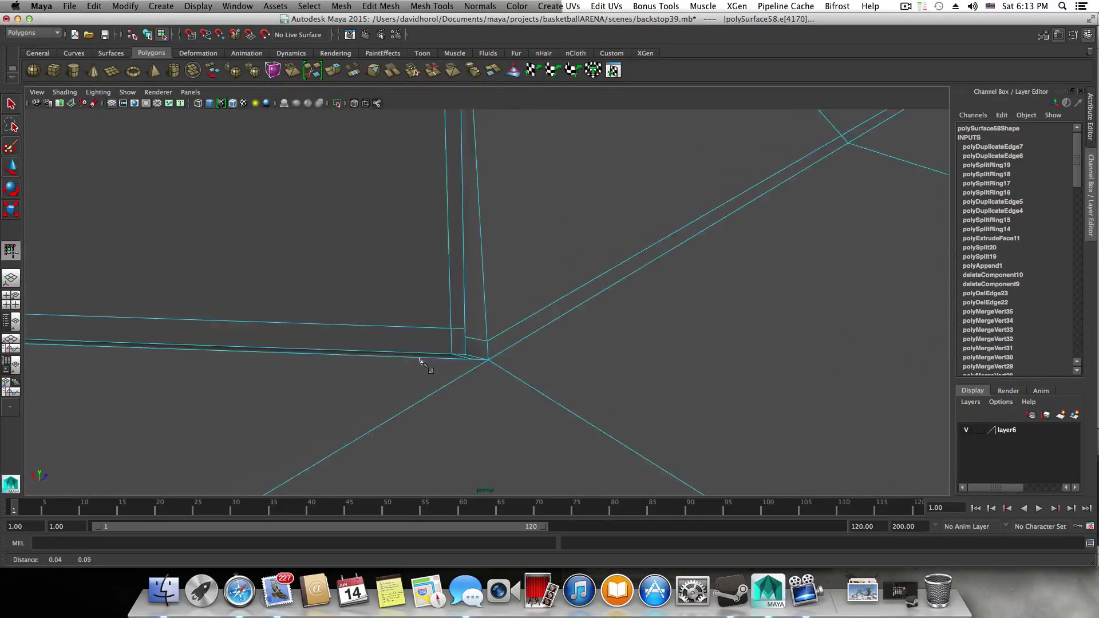
left_click_drag(419, 359, 417, 376, "alt")
middle_click_drag(418, 392, 420, 371, "alt")
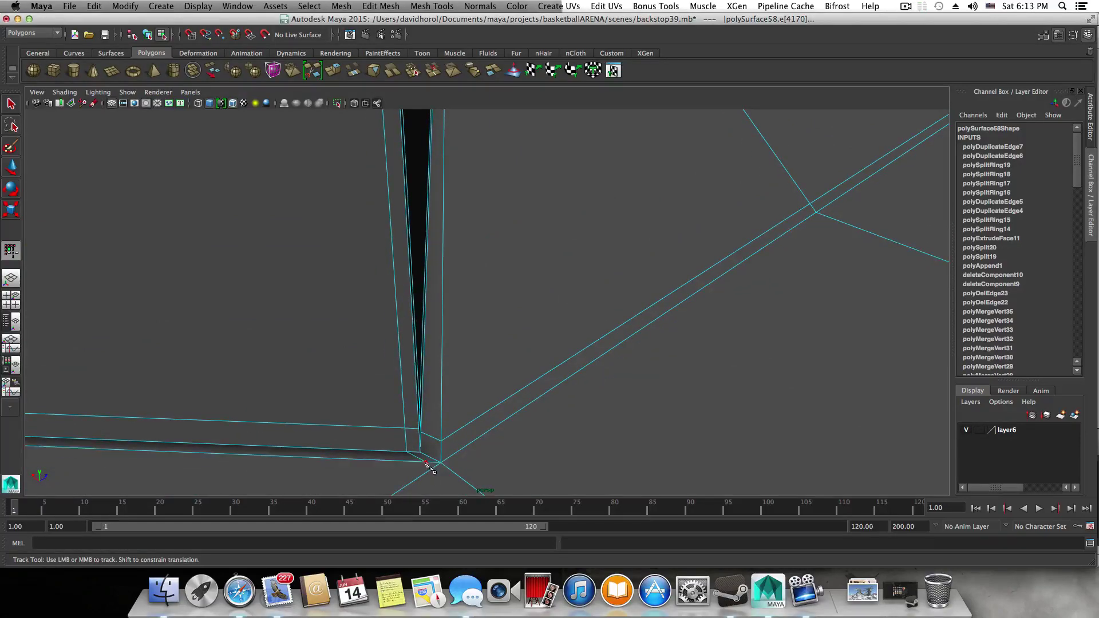
right_click_drag(426, 463, 417, 437, "alt")
- Run the cut across the floor to the slab's outer rim, closely alongside the existing edge line, and complete it
right_click_drag(562, 390, 514, 372, "alt")
middle_click_drag(606, 380, 390, 257, "alt")
right_click_drag(546, 364, 515, 366, "alt")
middle_click_drag(569, 394, 459, 331, "alt")
right_click_drag(466, 341, 509, 362, "alt")
middle_click_drag(511, 369, 428, 363, "alt")
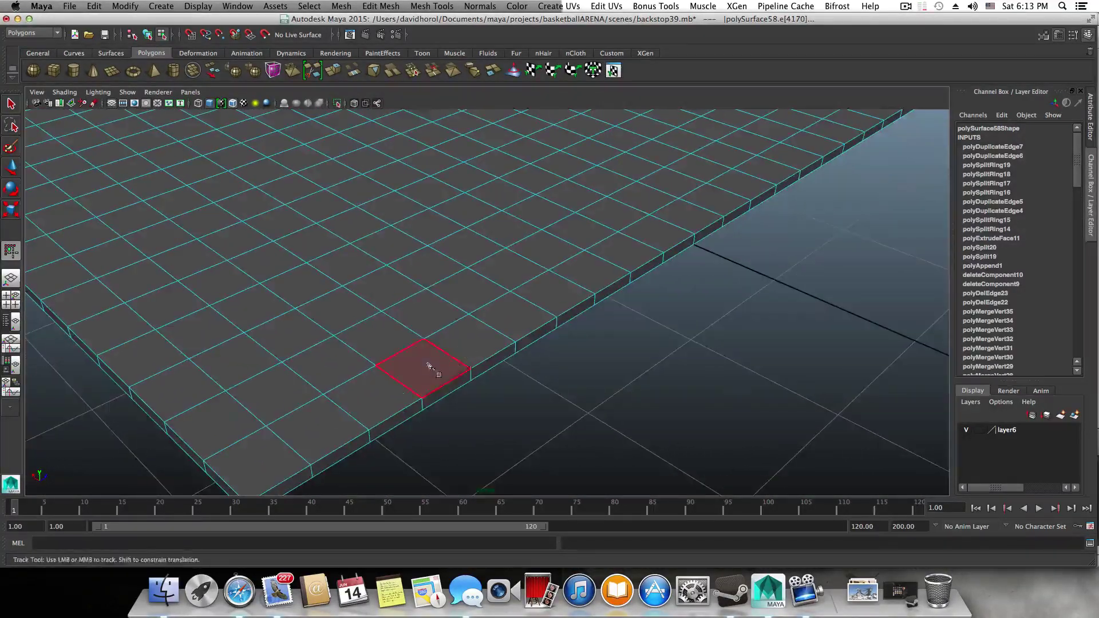
right_click_drag(428, 363, 488, 424, "alt")
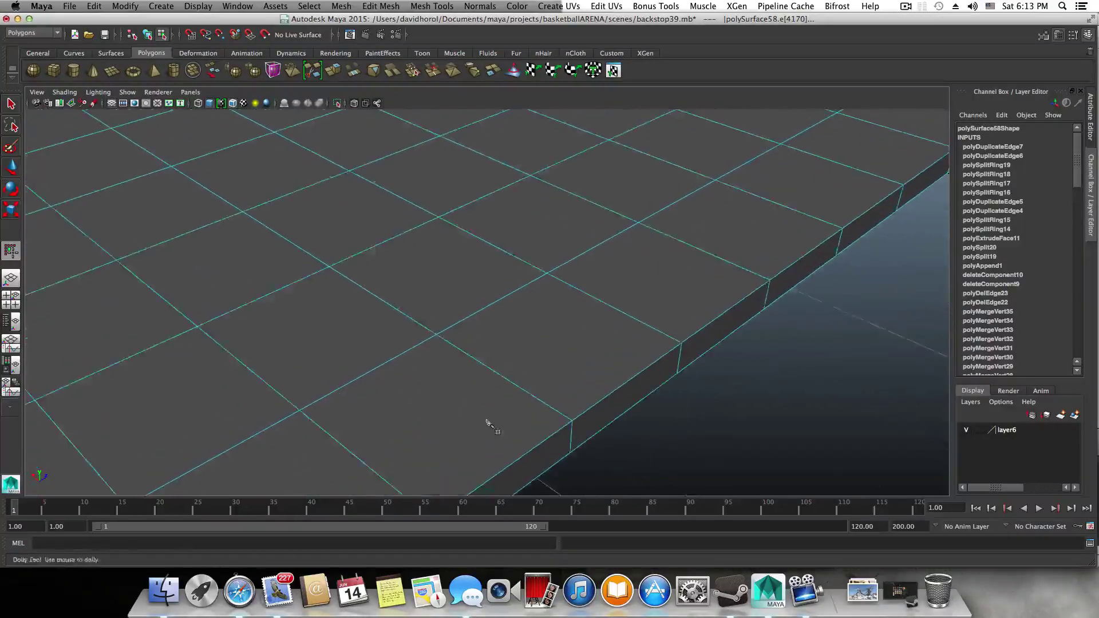
middle_click_drag(489, 424, 459, 378, "alt")
mouse_move(459, 378)
right_mouse_down("alt")
mouse_move(491, 403)
mouse_move(441, 381)
right_mouse_up("alt")
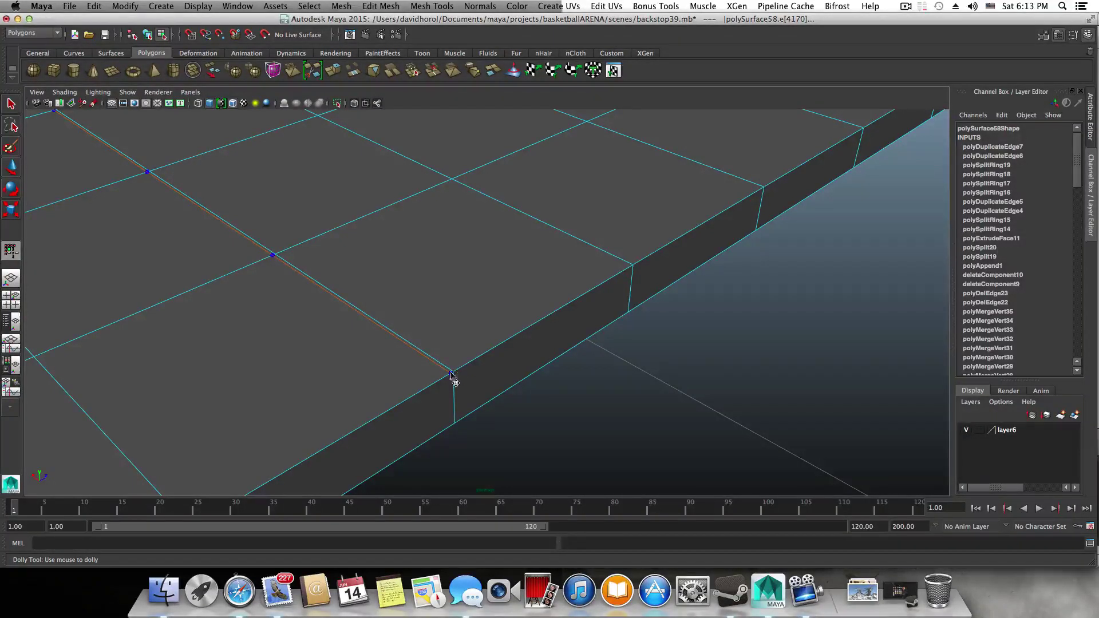
key("Return")
- Continue the support cut down the slab's side face, close beside the existing vertical edge
middle_click_drag(425, 416, 436, 408, "alt")
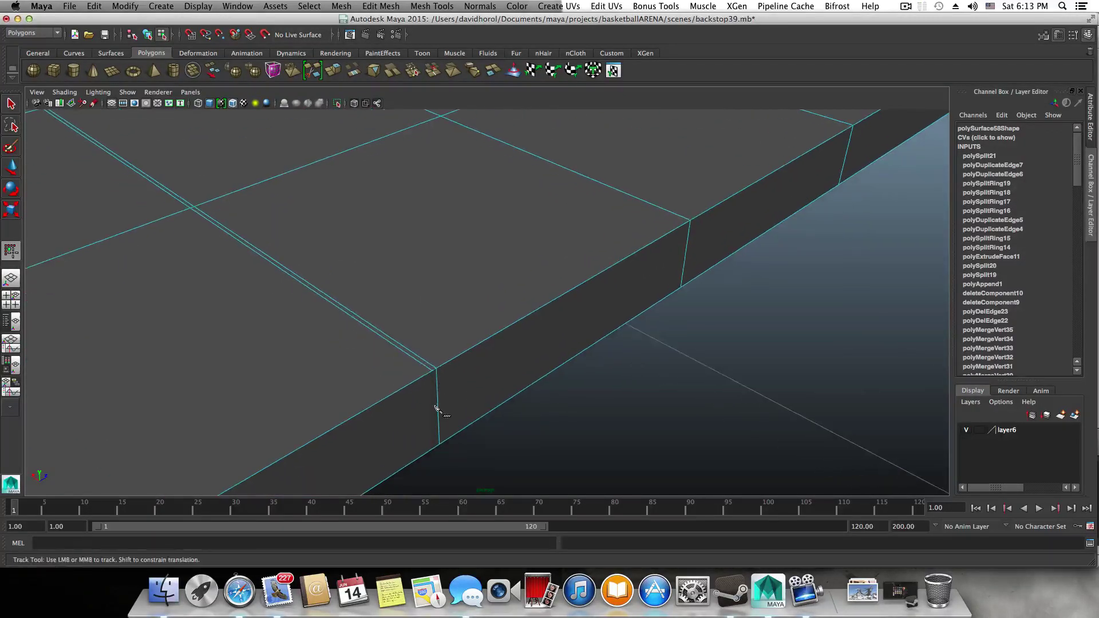
left_click(434, 442)
right_click(410, 430)
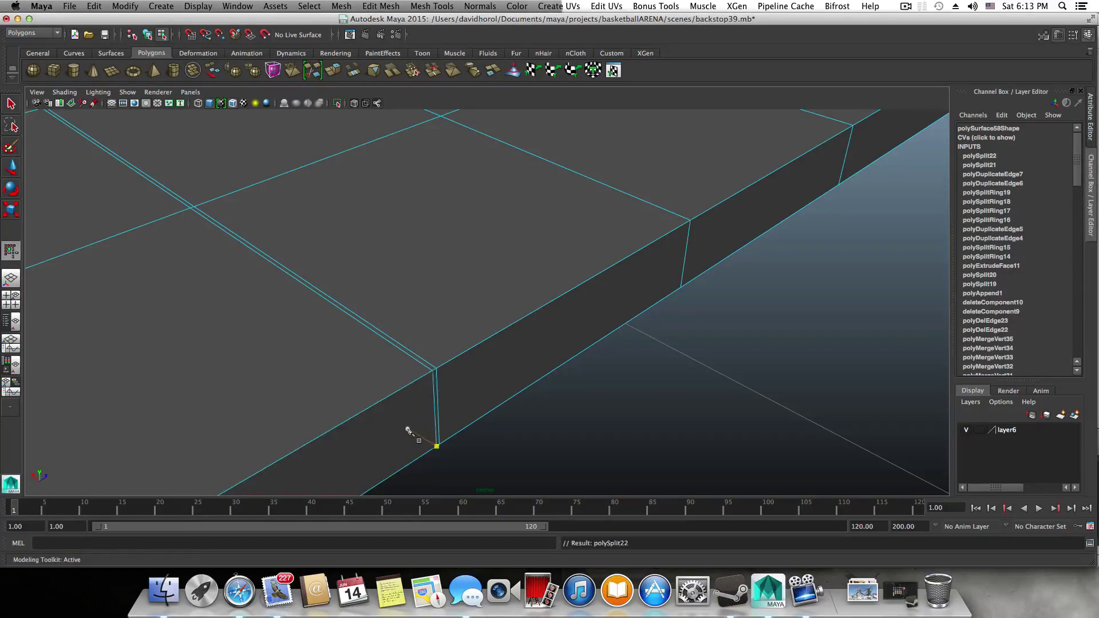
left_click(429, 375)
- Try to cut a support edge from the opposite corner of the recess's short base edge to the slab's outer rim
scroll(244, 342, "down", 5)
middle_click_drag(243, 342, 481, 363, "alt")
scroll(411, 403, "down", 5)
scroll(451, 377, "up", 5)
scroll(481, 365, "up", 3)
scroll(481, 365, "up", 6)
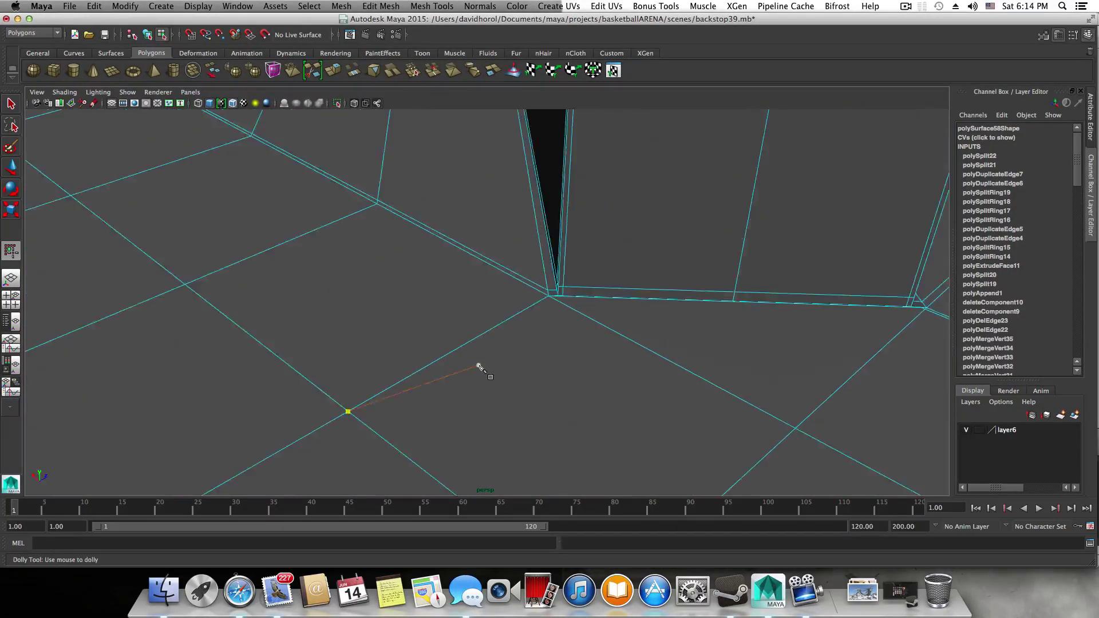
mouse_move(745, 319)
middle_mouse_down("alt")
mouse_move(617, 354)
mouse_move(761, 303)
middle_mouse_up("alt")
middle_click_drag(436, 399, 527, 383, "alt")
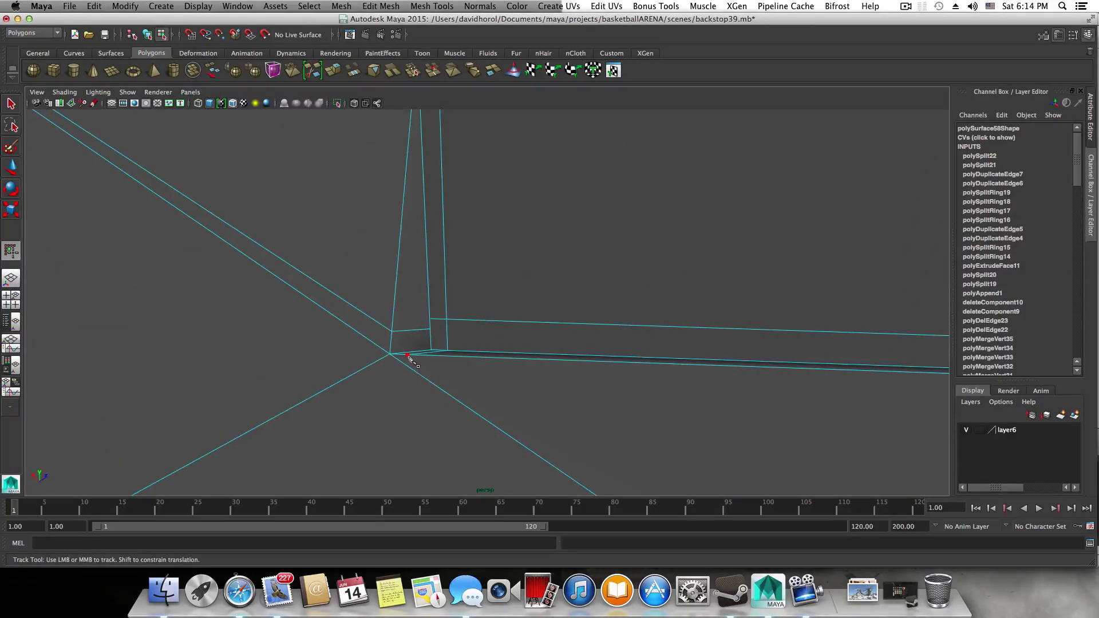
right_click_drag(380, 417, 320, 400, "alt")
left_click_drag(328, 406, 351, 417, "alt")
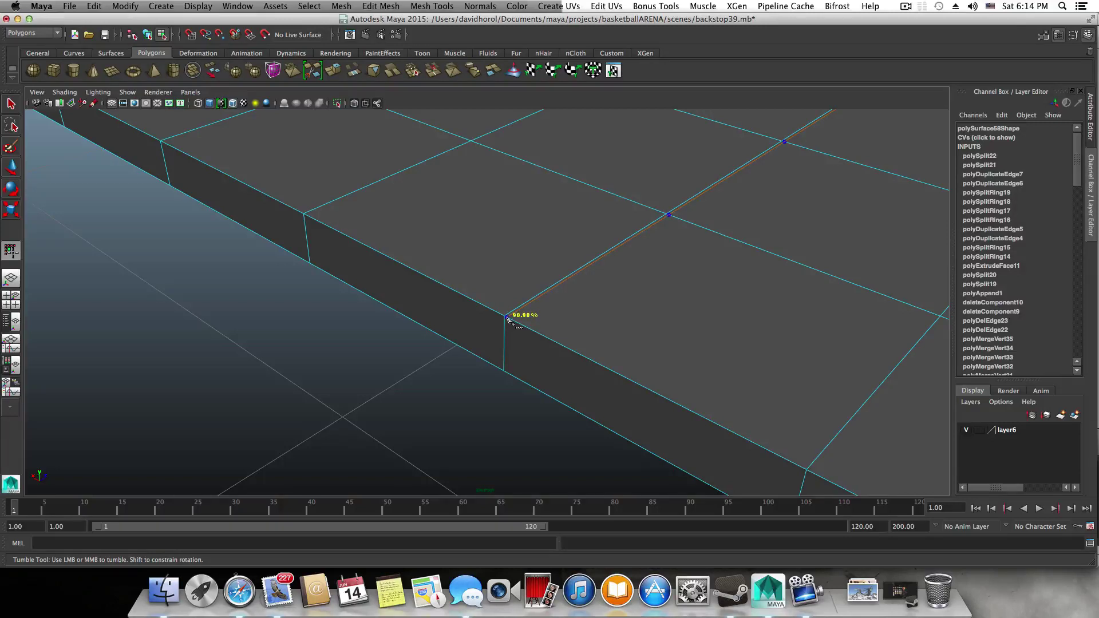
right_click_drag(507, 321, 551, 370, "alt")
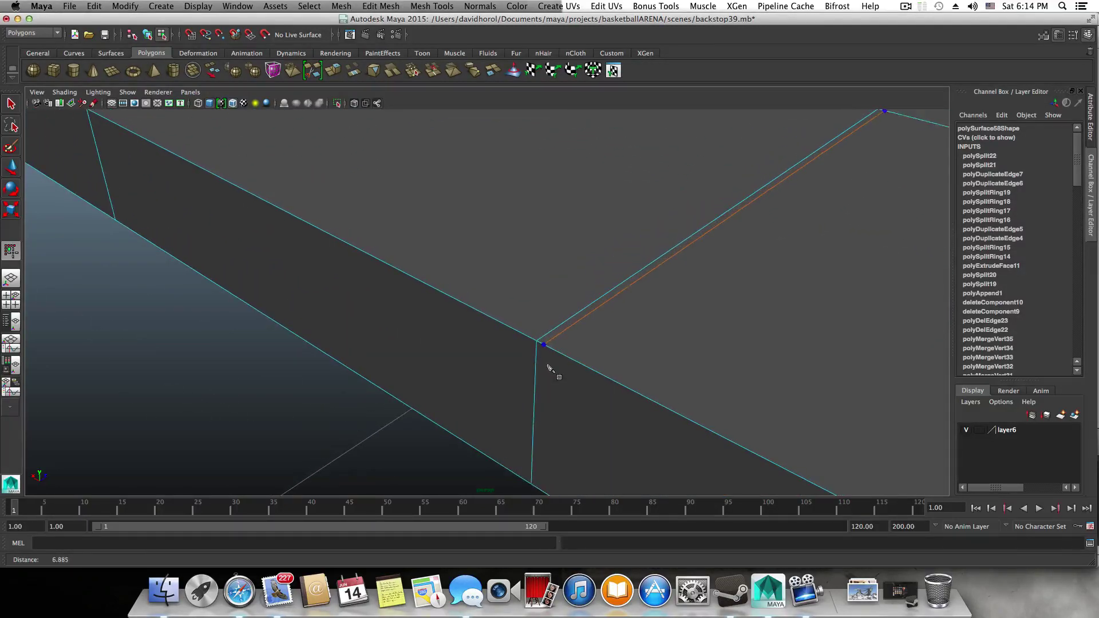
middle_click_drag(549, 399, 548, 387, "alt")
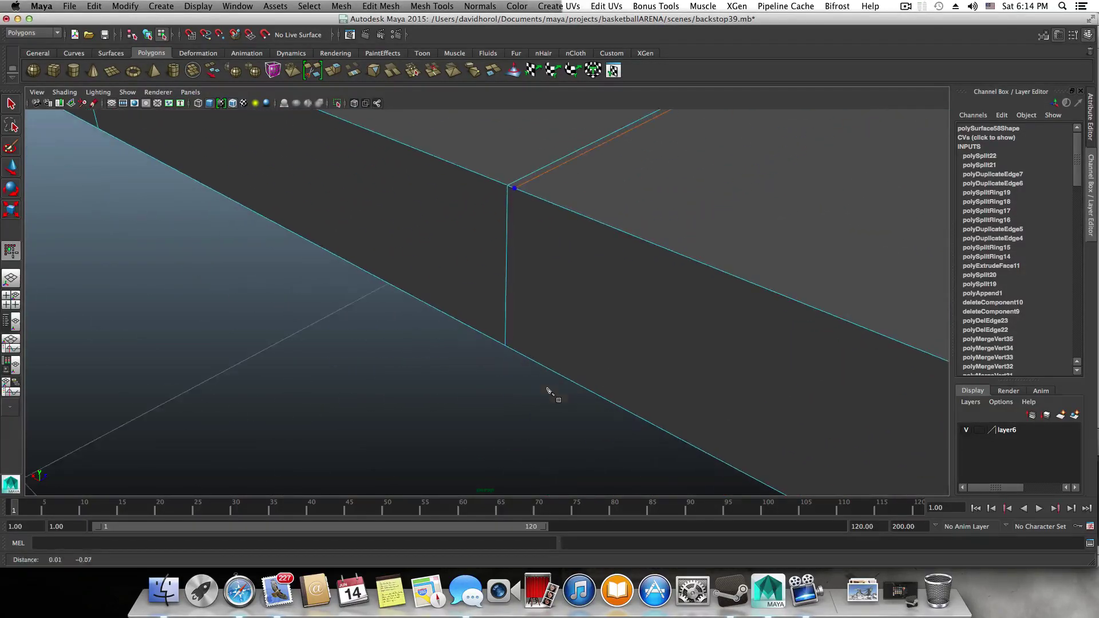
right_click(517, 353)
key("super+z")
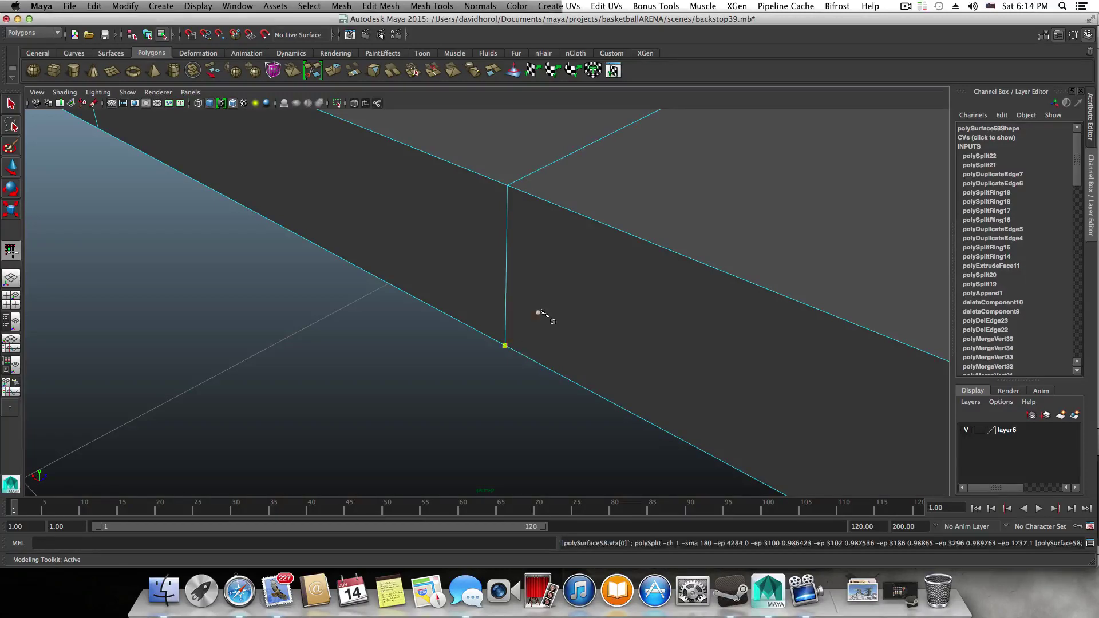
- Cut a support edge from the opposite base corner across the floor to the rim and down the slab's side face
middle_click_drag(553, 300, 437, 383, "alt")
right_click_drag(437, 383, 486, 390, "alt")
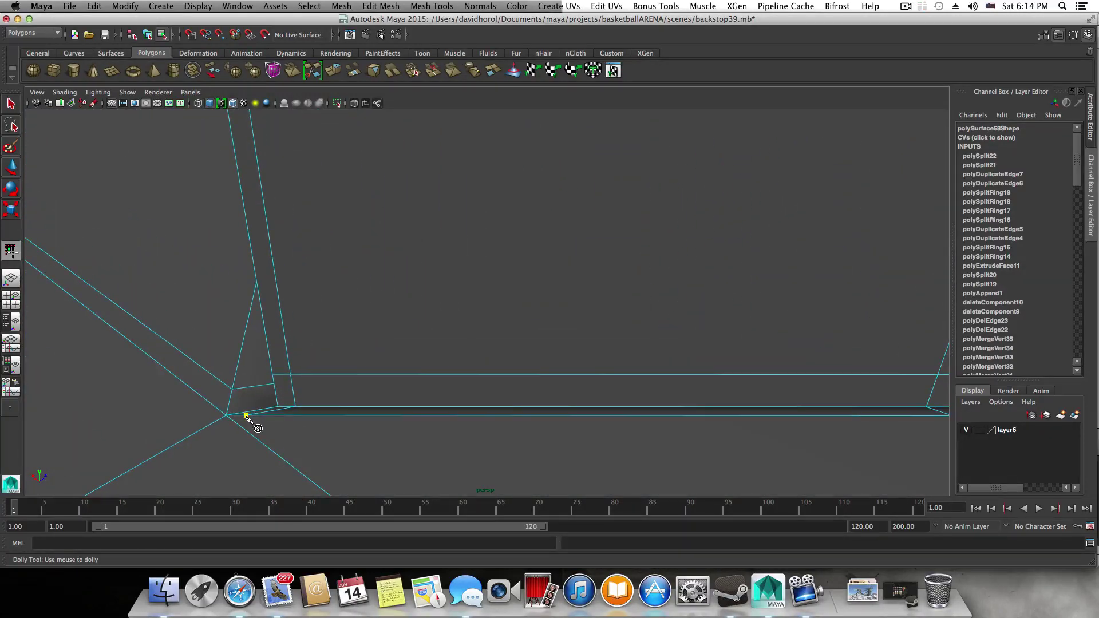
mouse_move(286, 442)
right_mouse_down("alt")
mouse_move(273, 439)
mouse_move(314, 452)
mouse_move(277, 435)
right_mouse_up("alt")
middle_click_drag(277, 435, 314, 401, "alt")
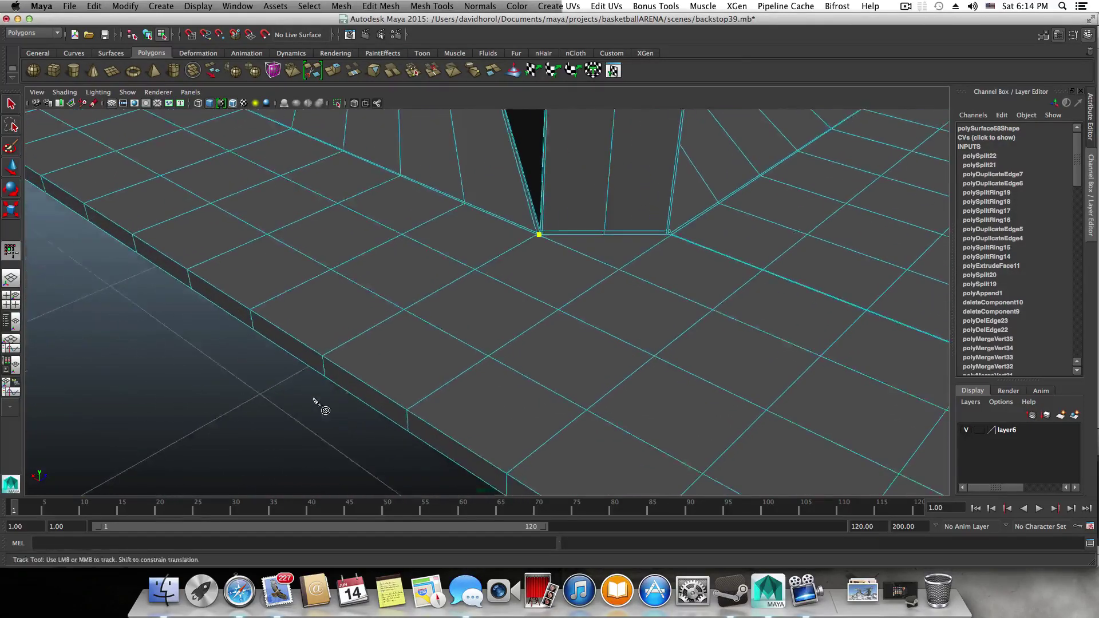
right_click_drag(314, 400, 366, 321, "alt")
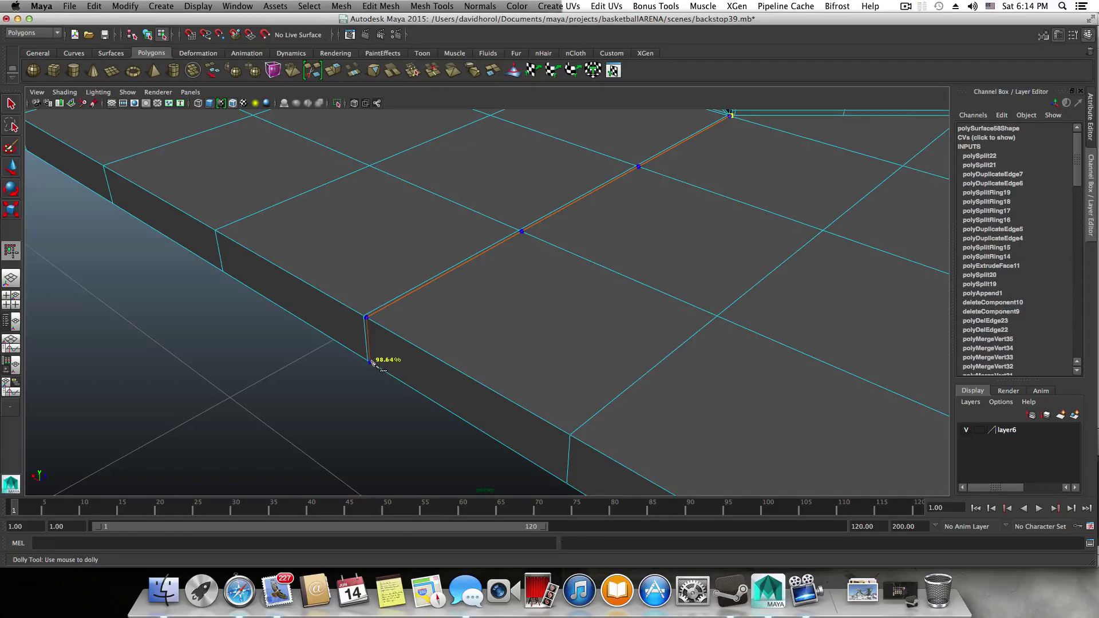
key("Return")
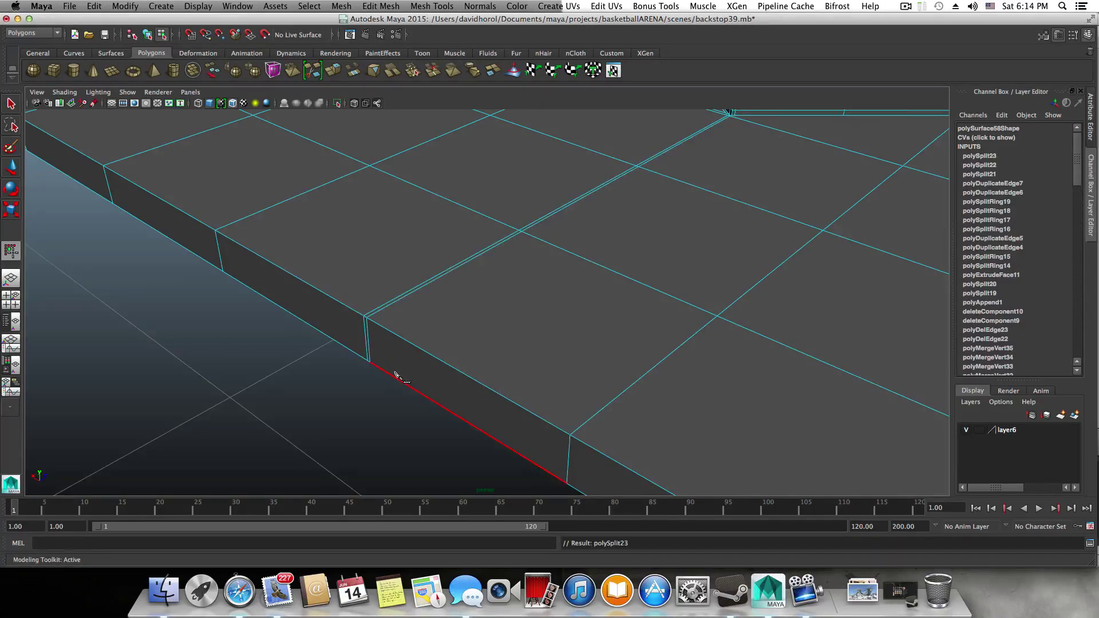
- Start a new cut beside the base corner of the matching recess wall on the other side of the model
left_click_drag(396, 372, 405, 370, "alt")
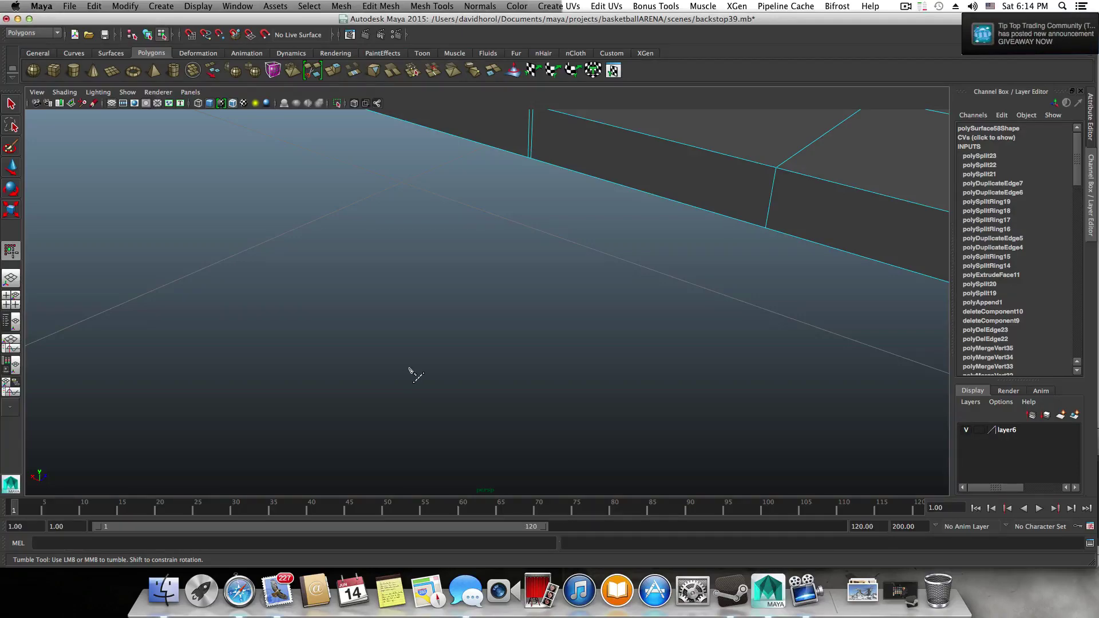
mouse_move(410, 369)
left_mouse_down("alt")
mouse_move(437, 253)
mouse_move(431, 368)
left_mouse_up("alt")
right_click_drag(432, 368, 511, 282, "alt")
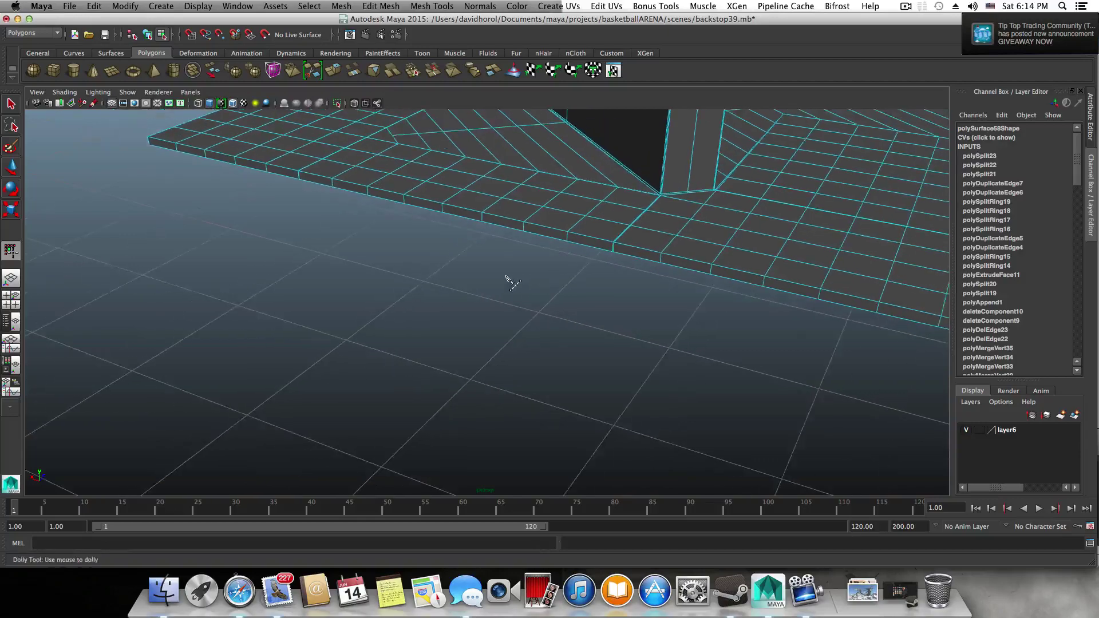
middle_click_drag(506, 277, 398, 314, "alt")
left_click_drag(398, 314, 392, 312, "alt")
left_click_drag(594, 338, 602, 342, "alt")
middle_click_drag(602, 341, 563, 402, "alt")
left_click_drag(552, 387, 756, 417, "alt")
right_click_drag(755, 417, 790, 386, "alt")
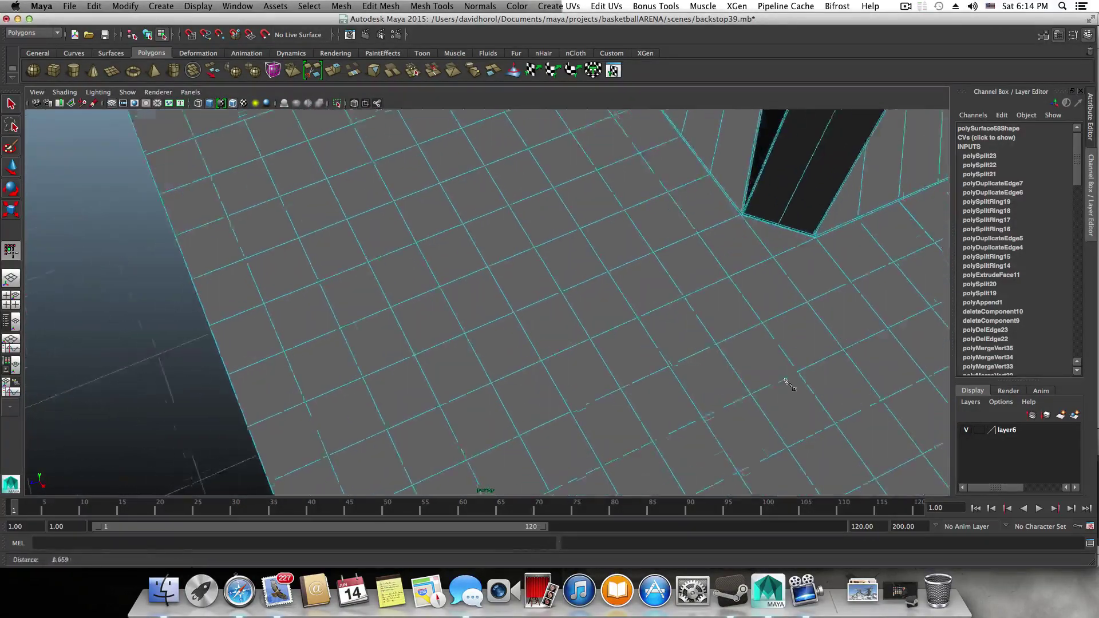
middle_click_drag(791, 386, 444, 304, "alt")
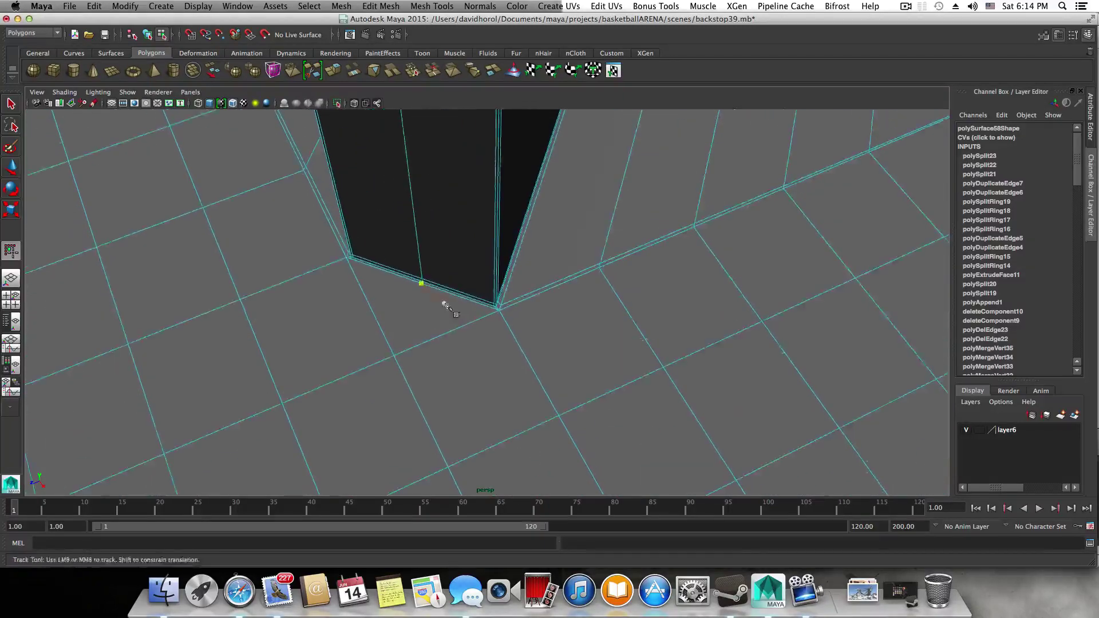
right_click_drag(445, 304, 659, 389, "alt")
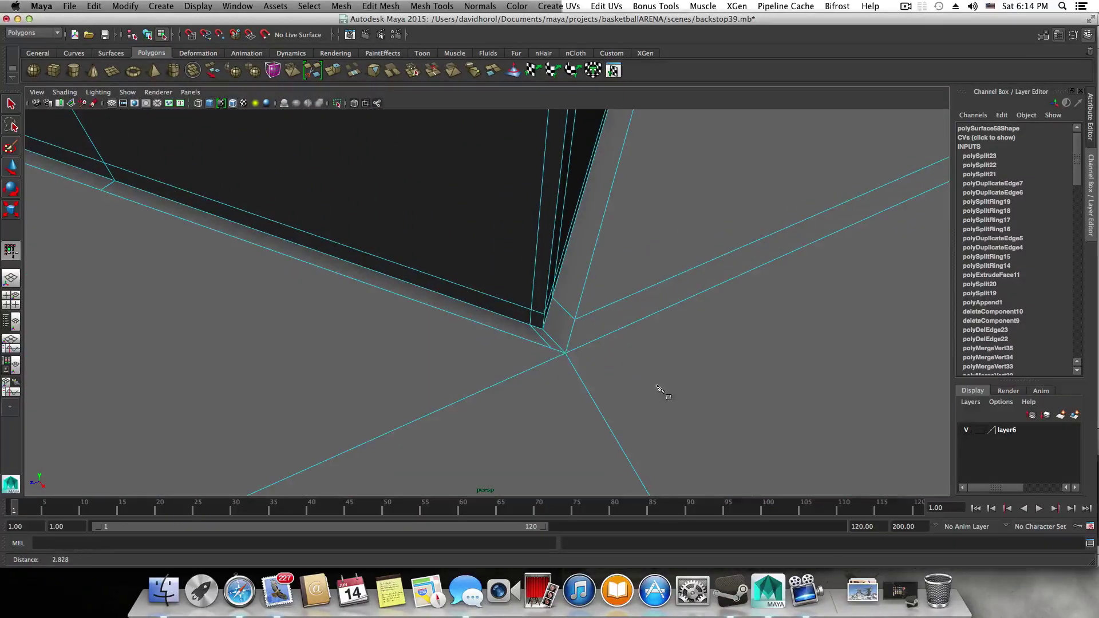
left_click(551, 349)
- Examine the floor edge line that runs outward from the corner where the cut starts
right_click_drag(599, 374, 633, 431, "alt")
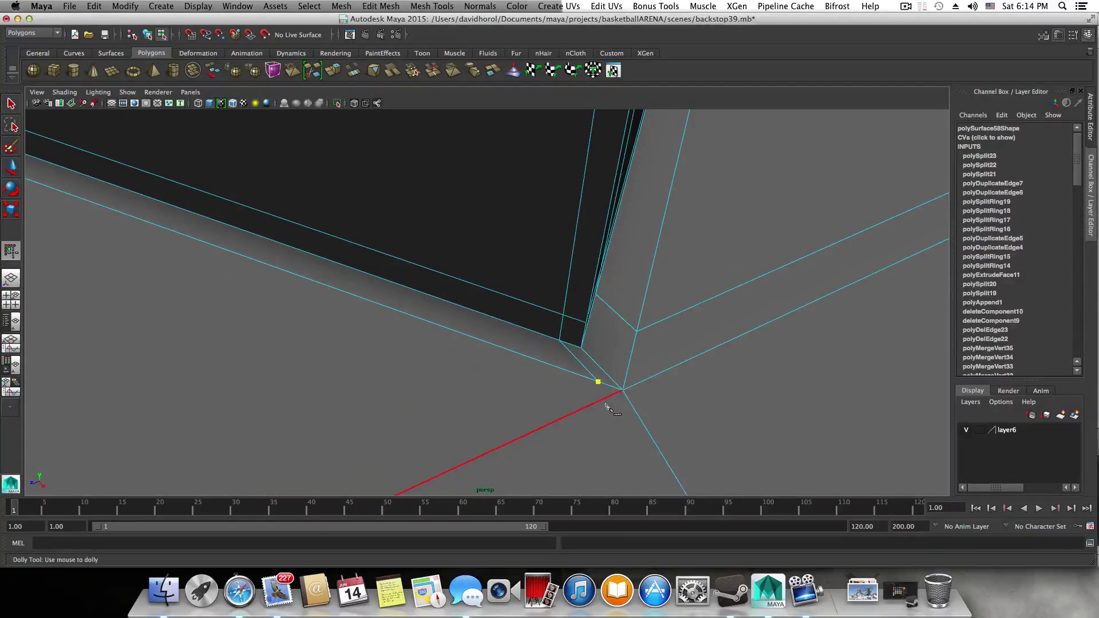
right_click_drag(599, 407, 501, 400, "alt")
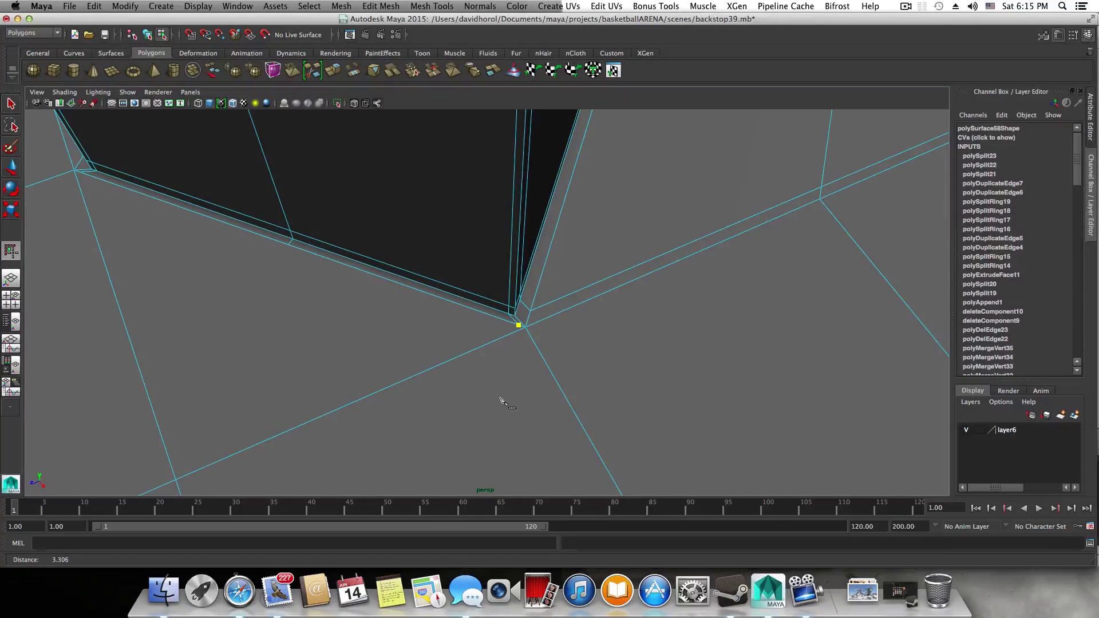
right_click_drag(501, 401, 390, 398, "alt")
middle_click_drag(390, 397, 518, 373, "alt")
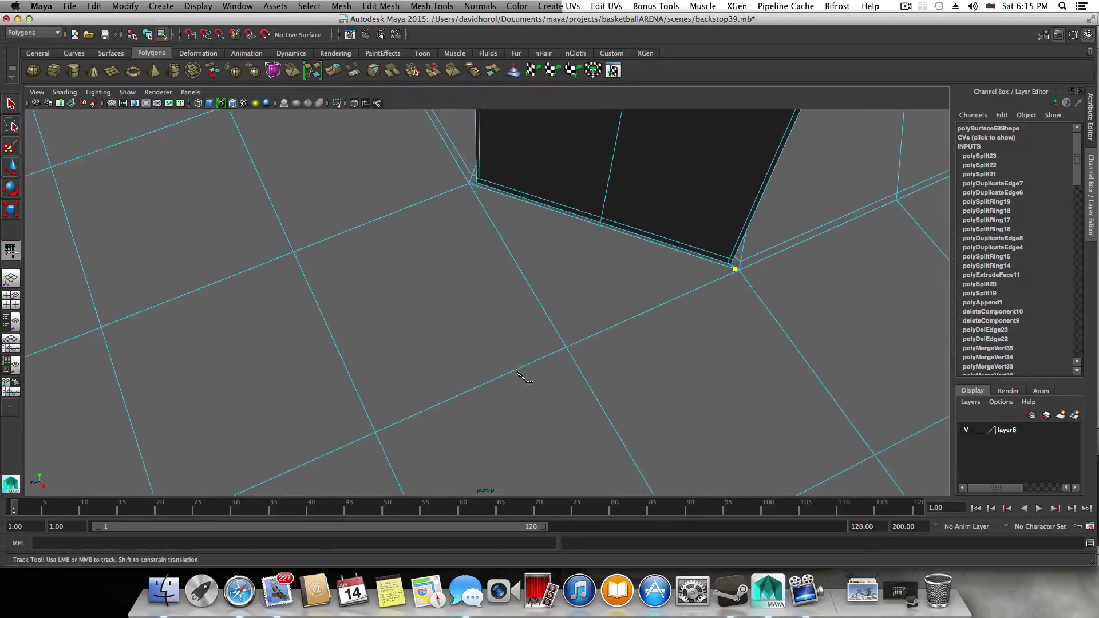
right_click_drag(518, 373, 487, 376, "alt")
middle_click_drag(458, 385, 368, 400, "alt")
right_click_drag(368, 400, 641, 391, "alt")
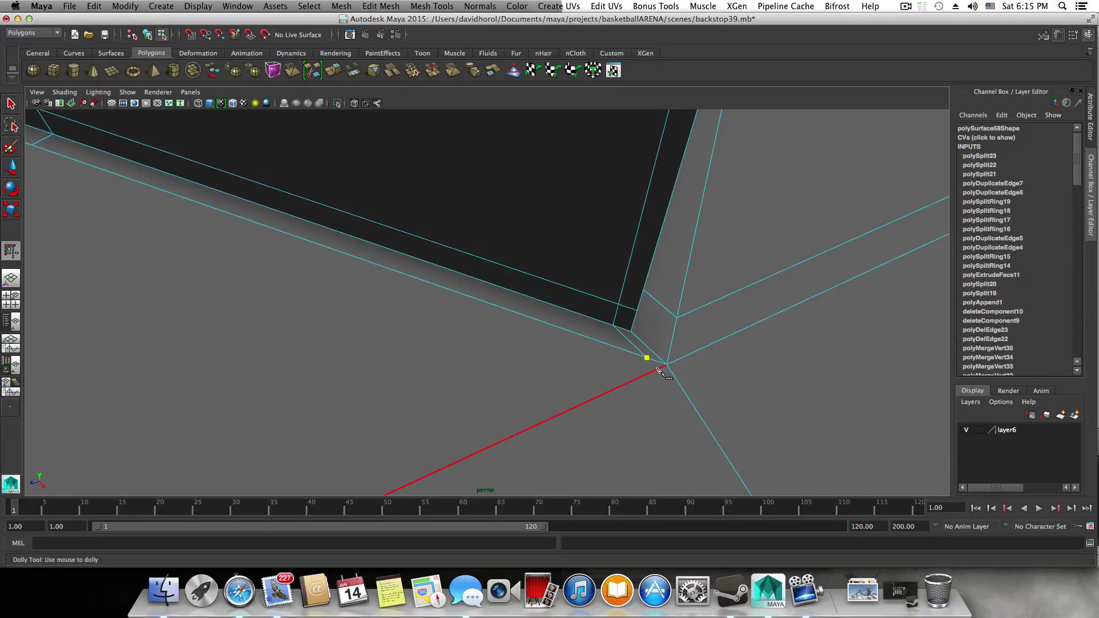
- Carry the started cut from the base corner across the floor to the slab's outer rim and down its side face
left_click(617, 356)
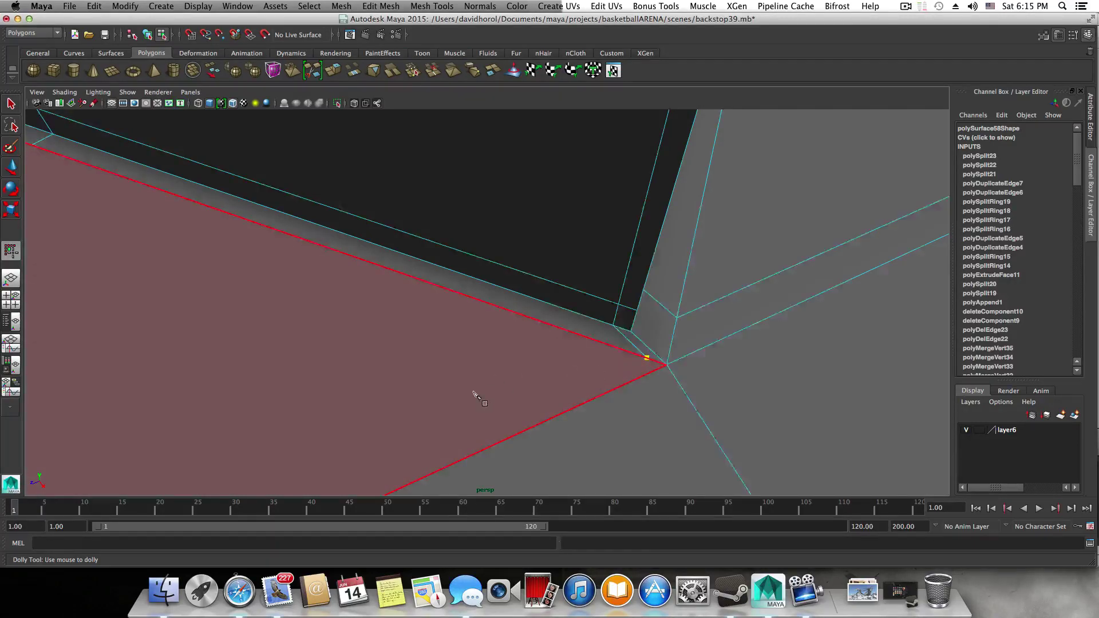
scroll(478, 399, "down", 3)
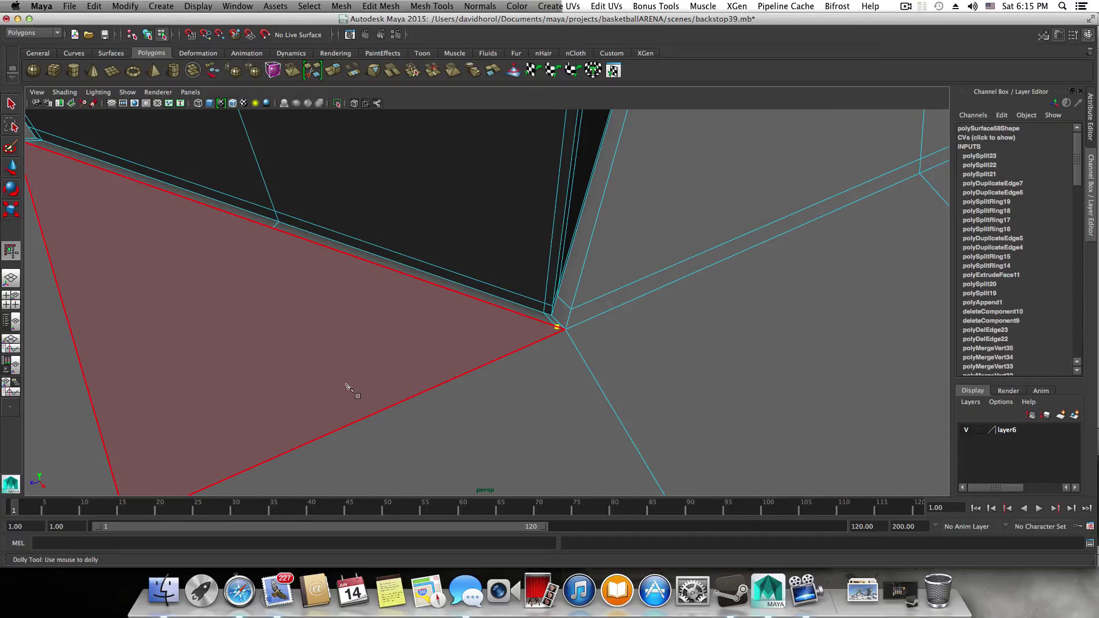
middle_click_drag(347, 385, 424, 358, "alt")
scroll(409, 367, "down", 2)
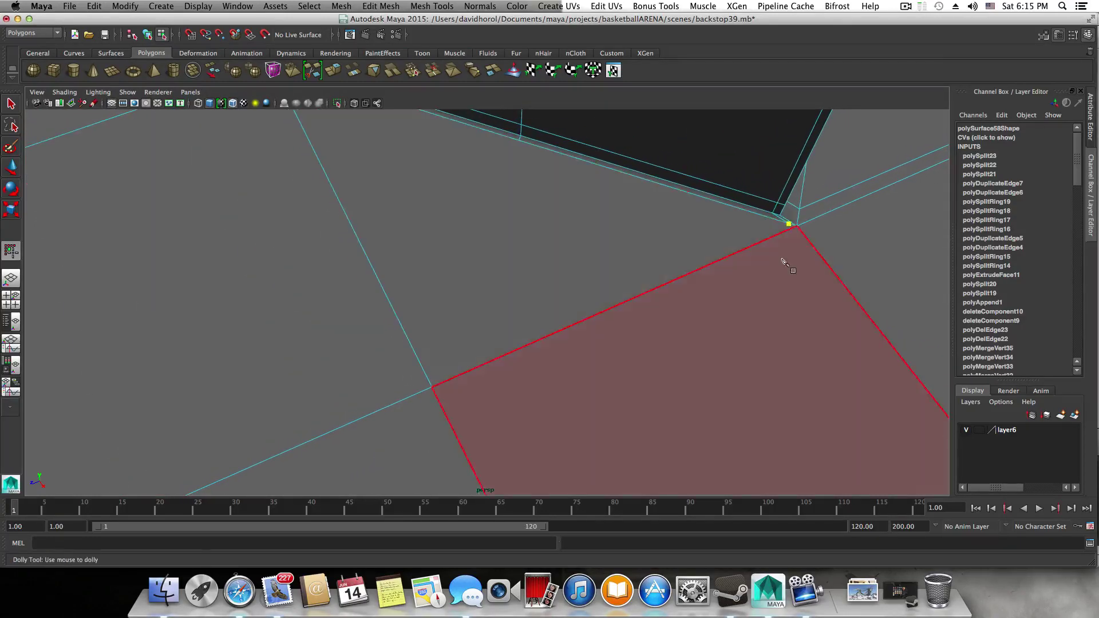
middle_click_drag(277, 423, 449, 351, "alt")
right_click_drag(448, 351, 281, 379, "alt")
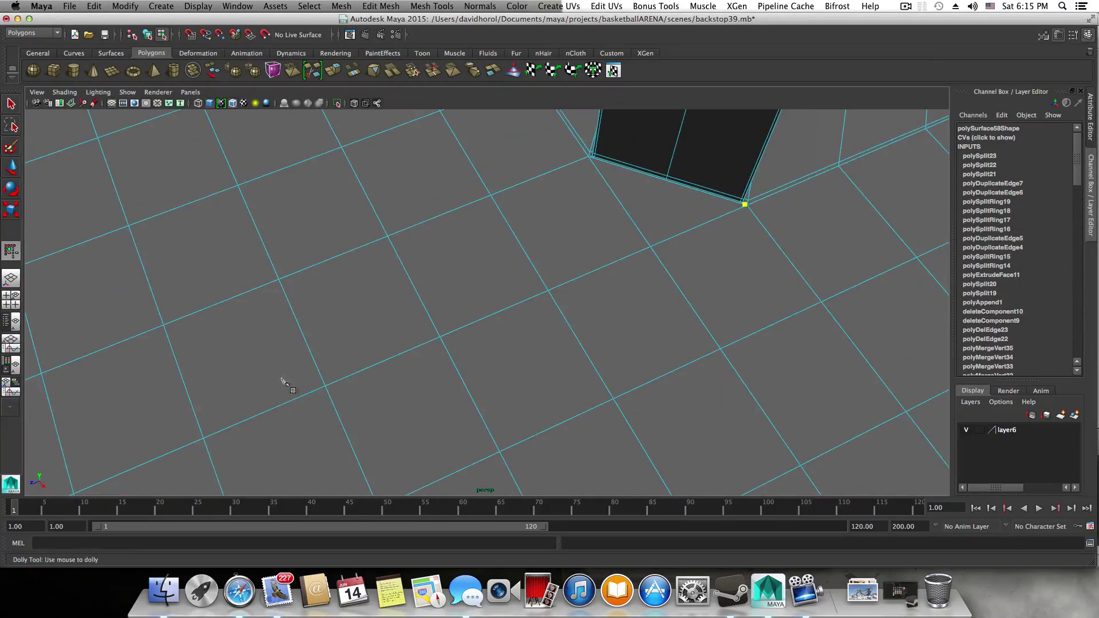
middle_click_drag(277, 390, 479, 314, "alt")
right_click_drag(332, 383, 231, 407, "alt")
middle_click_drag(212, 412, 355, 363, "alt")
left_click_drag(289, 382, 489, 368, "alt")
right_click_drag(489, 368, 593, 375, "alt")
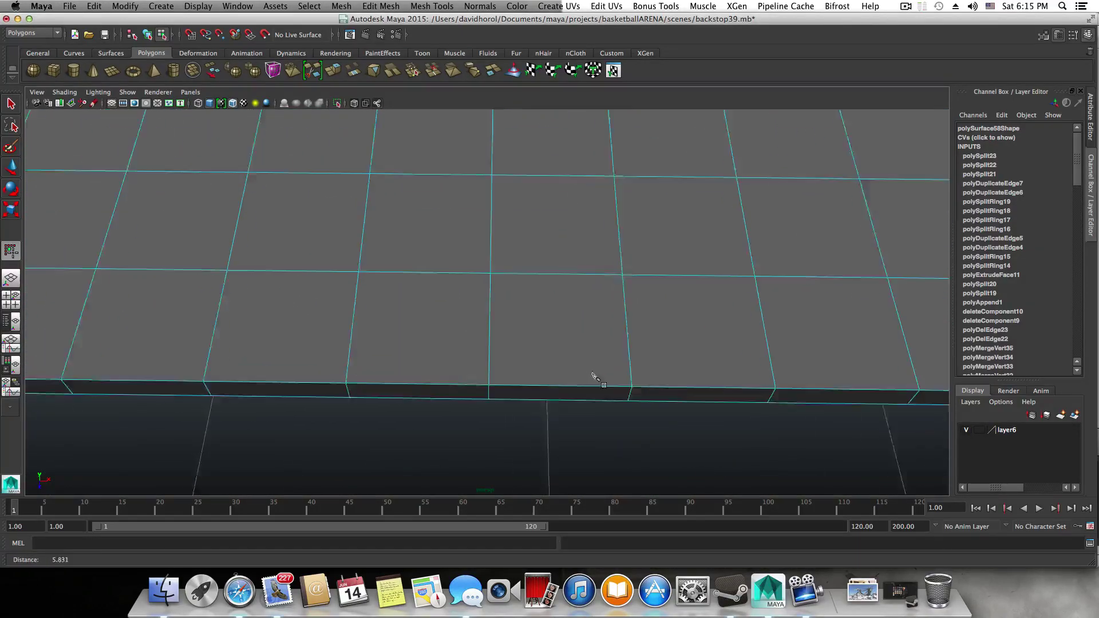
middle_click_drag(593, 376, 540, 389, "alt")
left_click_drag(499, 395, 505, 396)
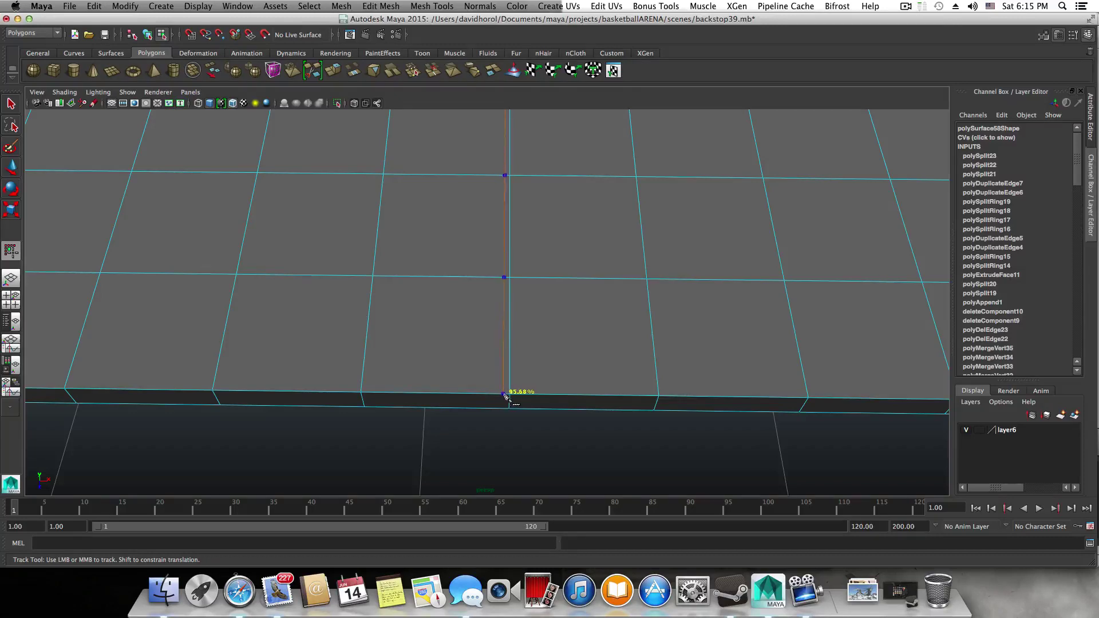
left_click(504, 406)
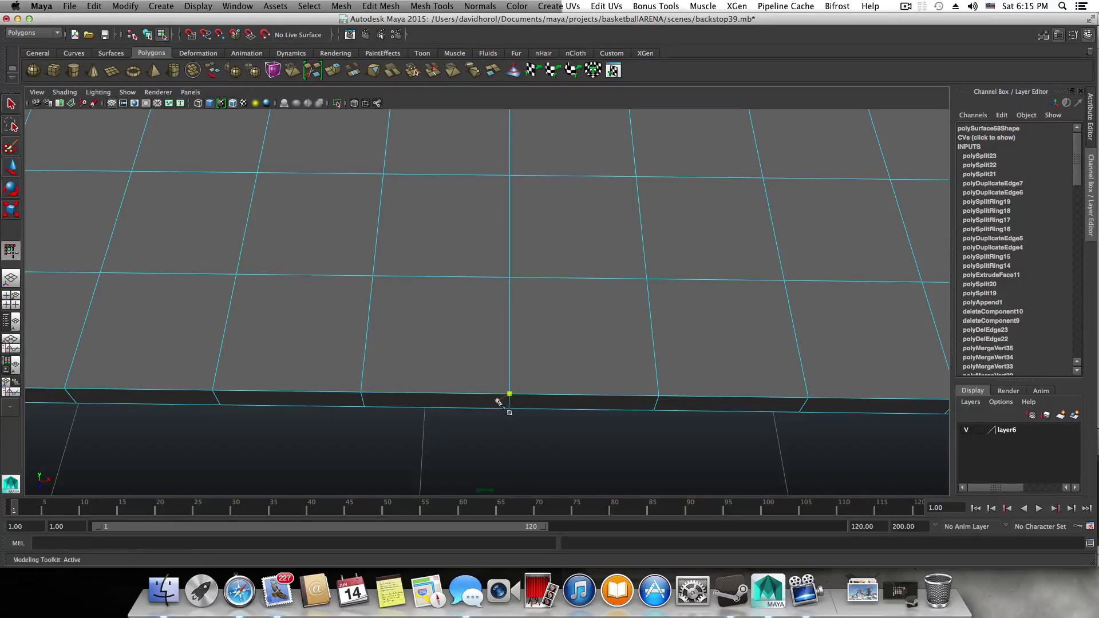
key("Return")
- Examine where the new support edges meet the base corners of the recess wall, from both sides
middle_click_drag(491, 149, 472, 368, "alt")
scroll(497, 411, "up", 5)
scroll(470, 369, "up", 5)
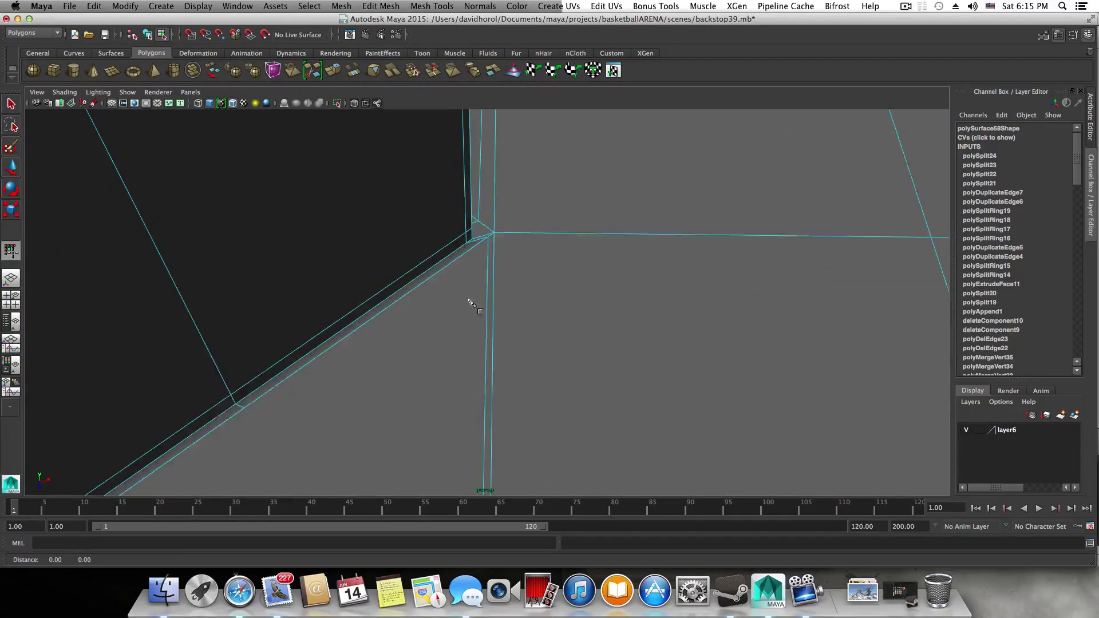
middle_click_drag(470, 301, 465, 340, "alt")
scroll(466, 331, "up", 3)
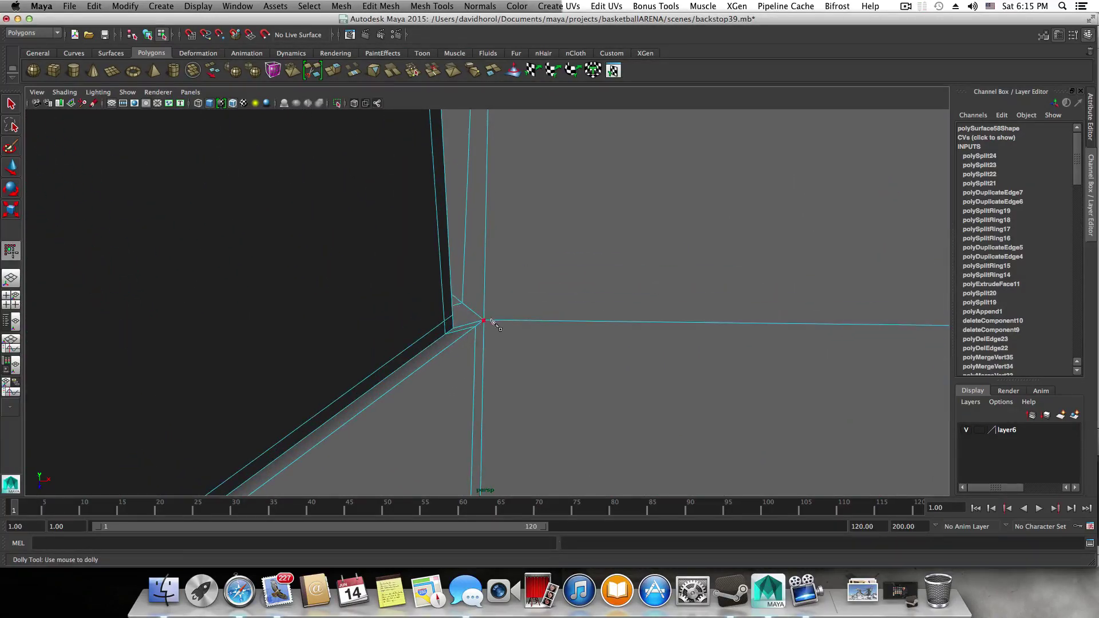
left_click_drag(496, 325, 651, 301, "alt")
scroll(569, 304, "down", 8)
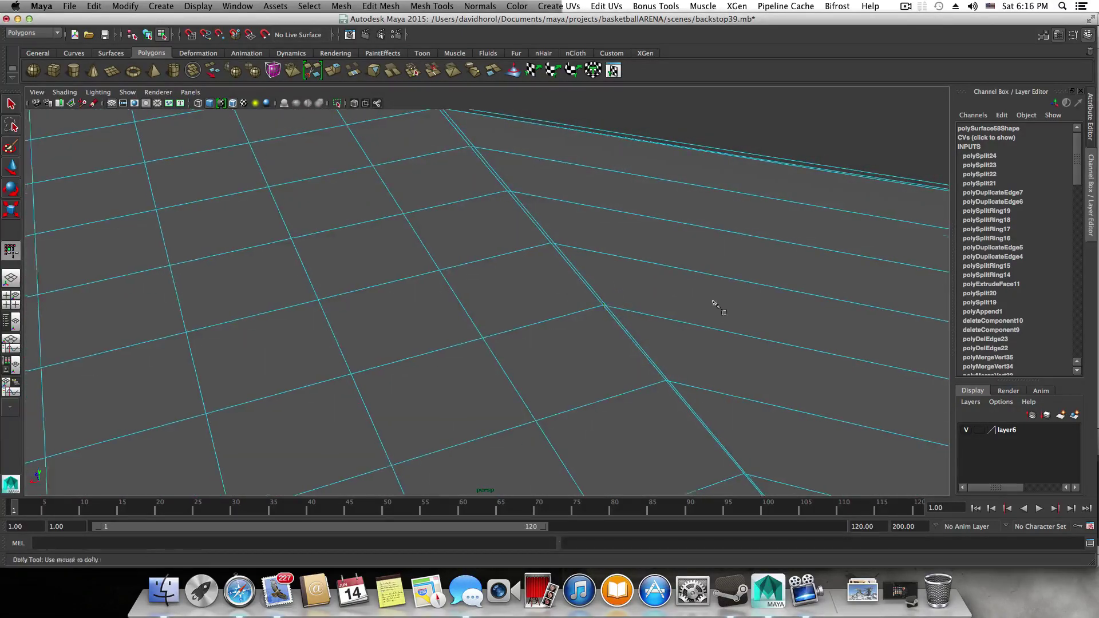
scroll(714, 303, "down", 6)
middle_click_drag(667, 368, 562, 282, "alt")
left_click_drag(617, 285, 524, 268, "alt")
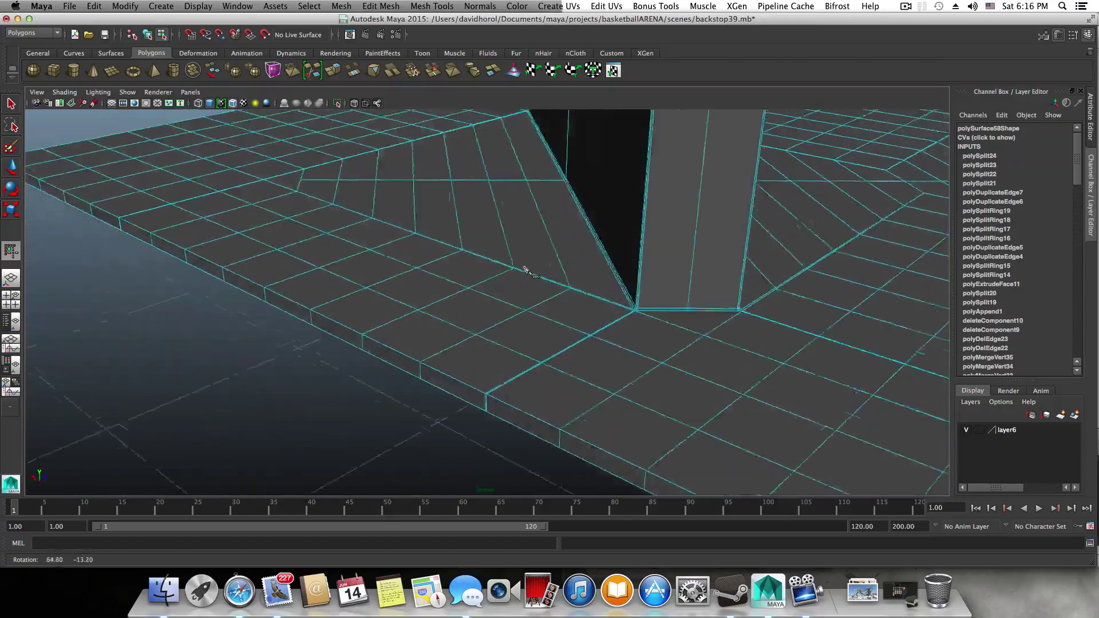
right_click_drag(524, 268, 688, 357, "alt")
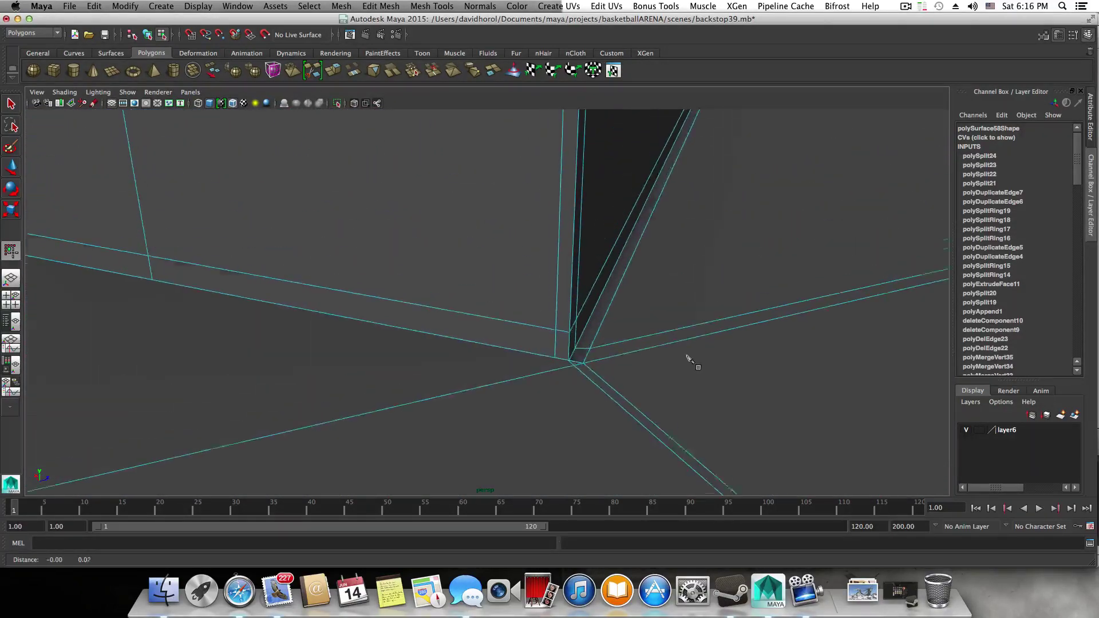
scroll(690, 361, "up", 5)
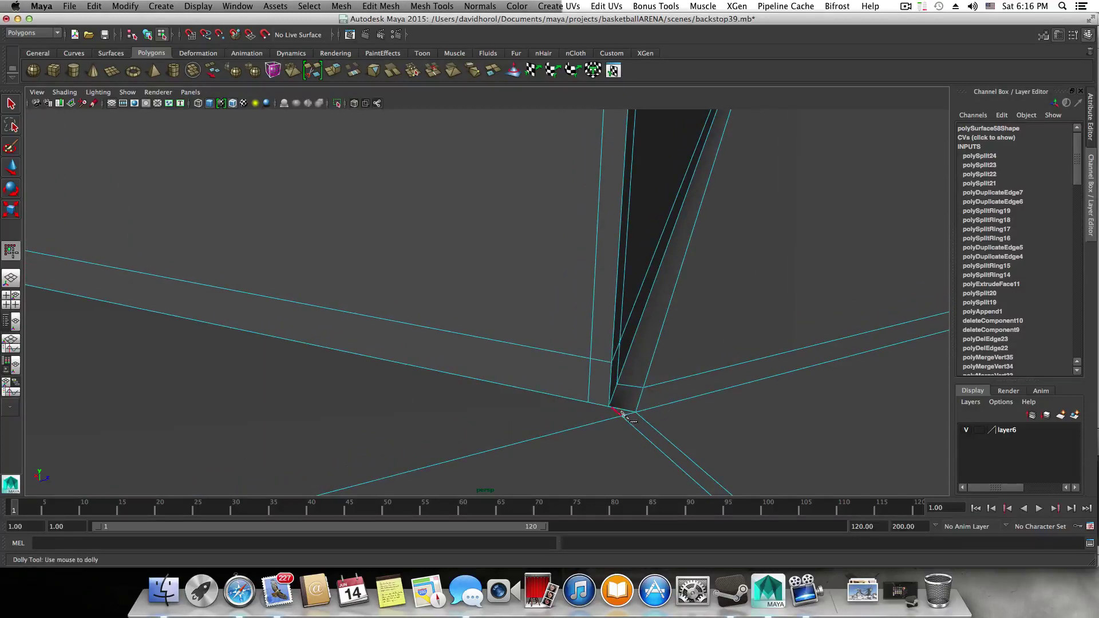
middle_click_drag(477, 374, 610, 403, "alt")
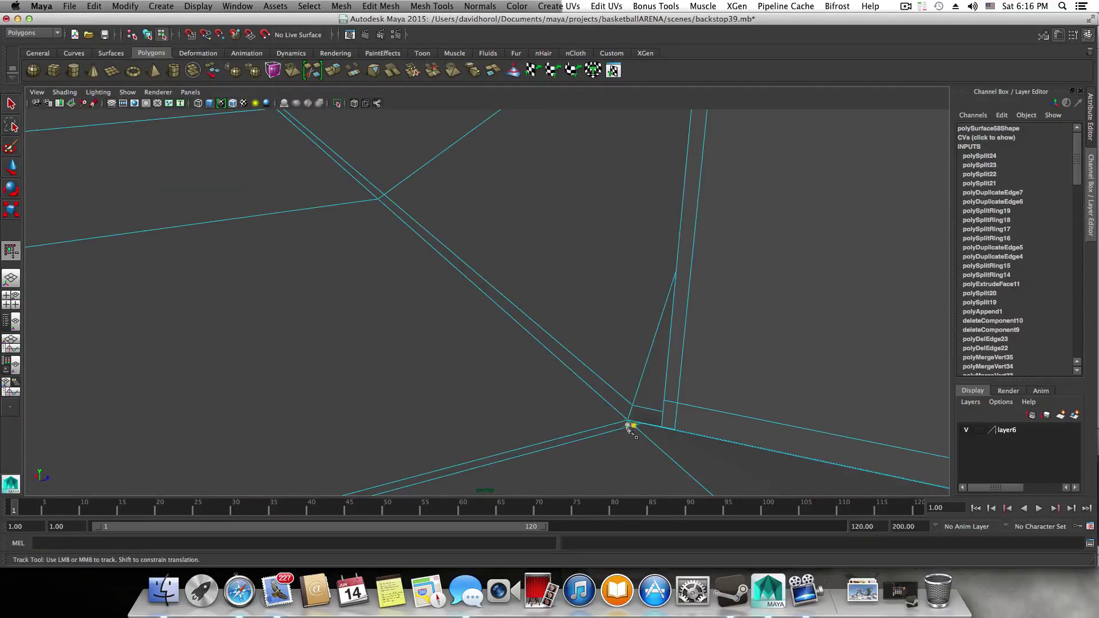
scroll(672, 433, "down", 10)
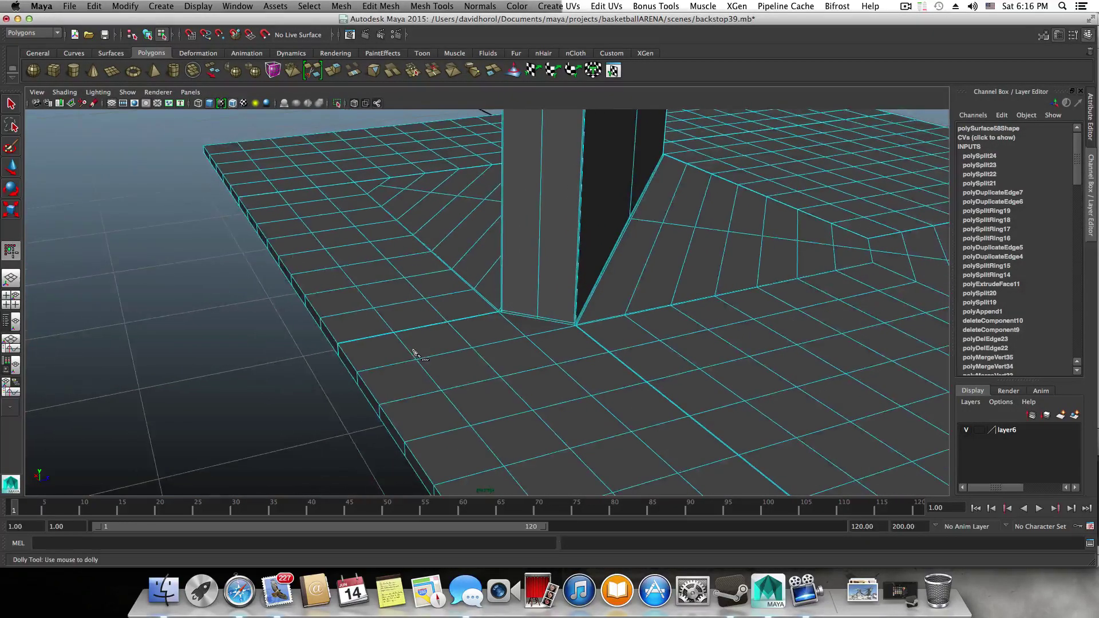
- Undo the last four support-edge cuts on the floor slab
key("z")
key("z")
key("z")
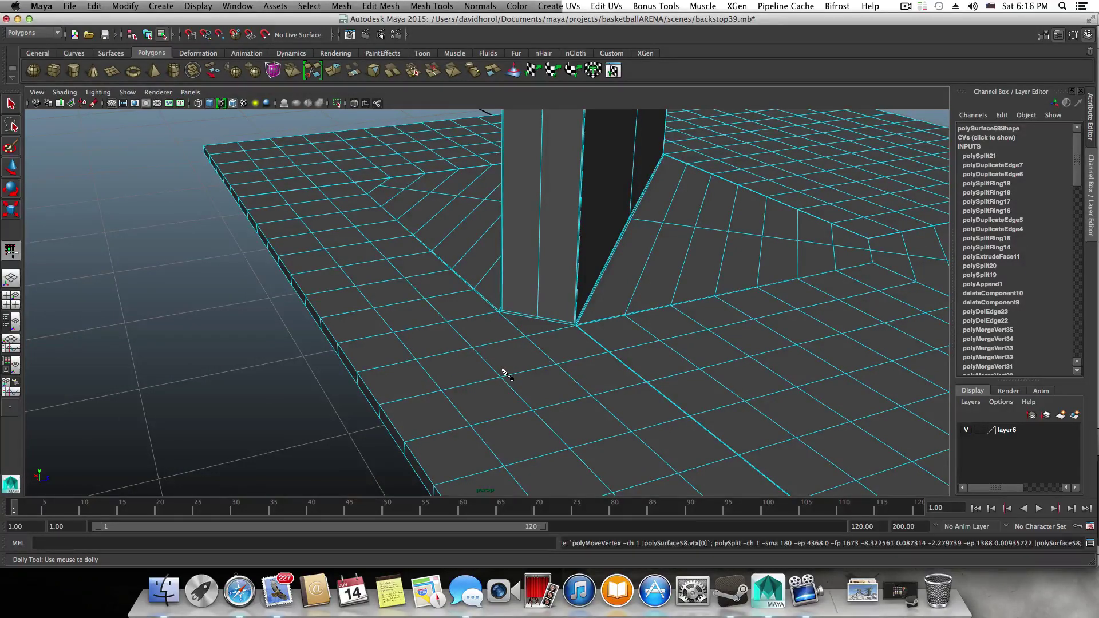
key("z")
- Try to cut a support edge from the recess wall's base corner across the floor to the rim and down the side face
right_click_drag(504, 373, 725, 426, "alt")
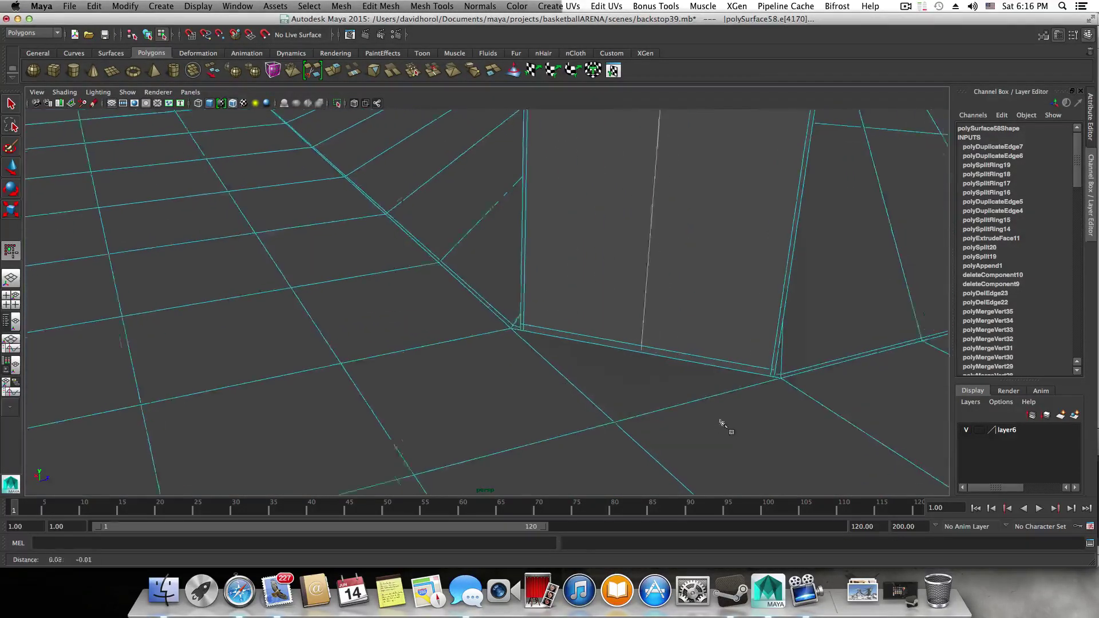
middle_click_drag(722, 423, 623, 409, "alt")
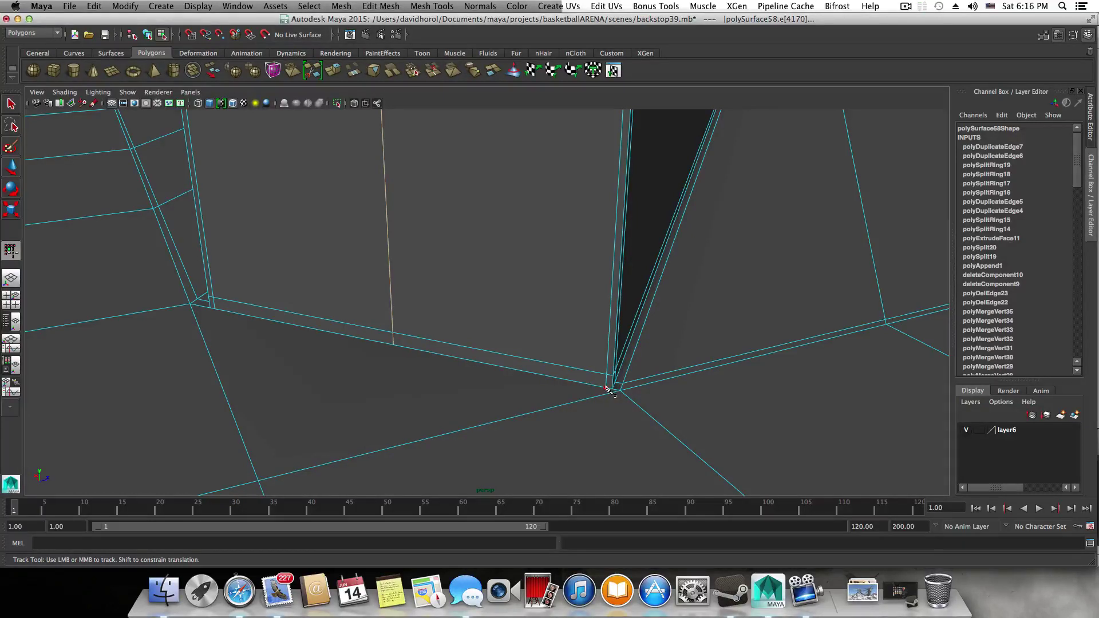
left_click(607, 389)
right_click_drag(427, 403, 404, 412, "alt")
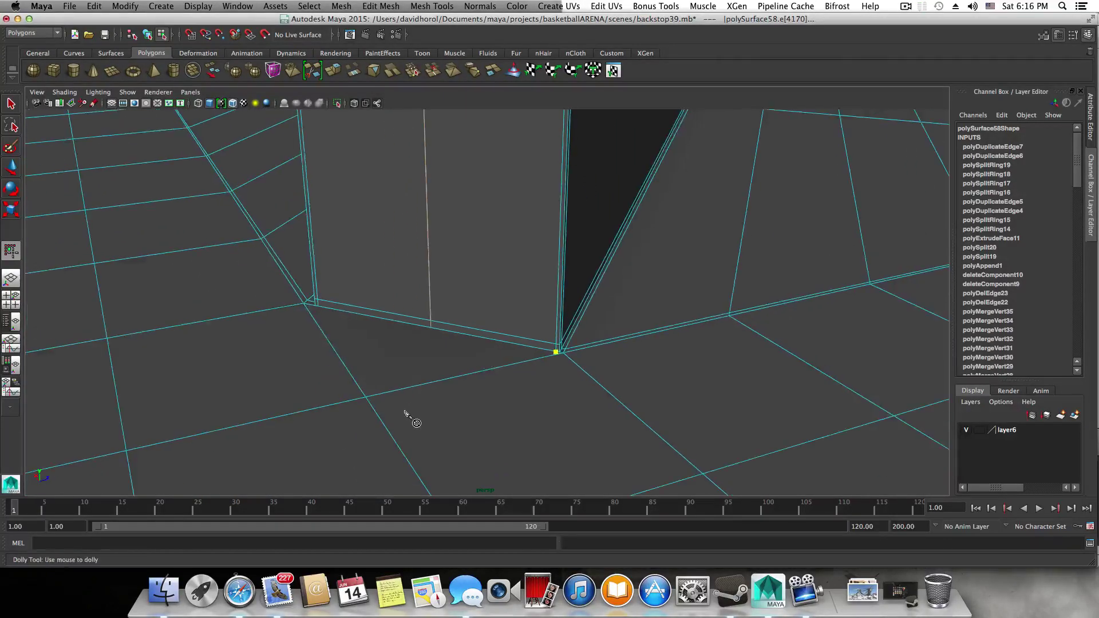
middle_click_drag(398, 408, 542, 370, "alt")
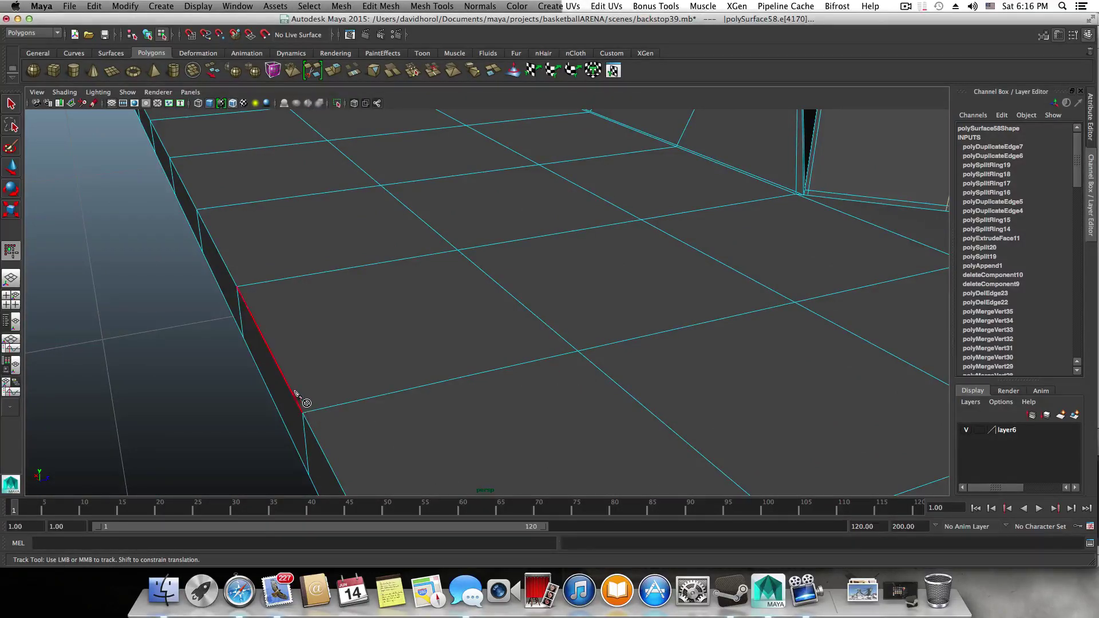
left_click_drag(302, 403, 466, 414)
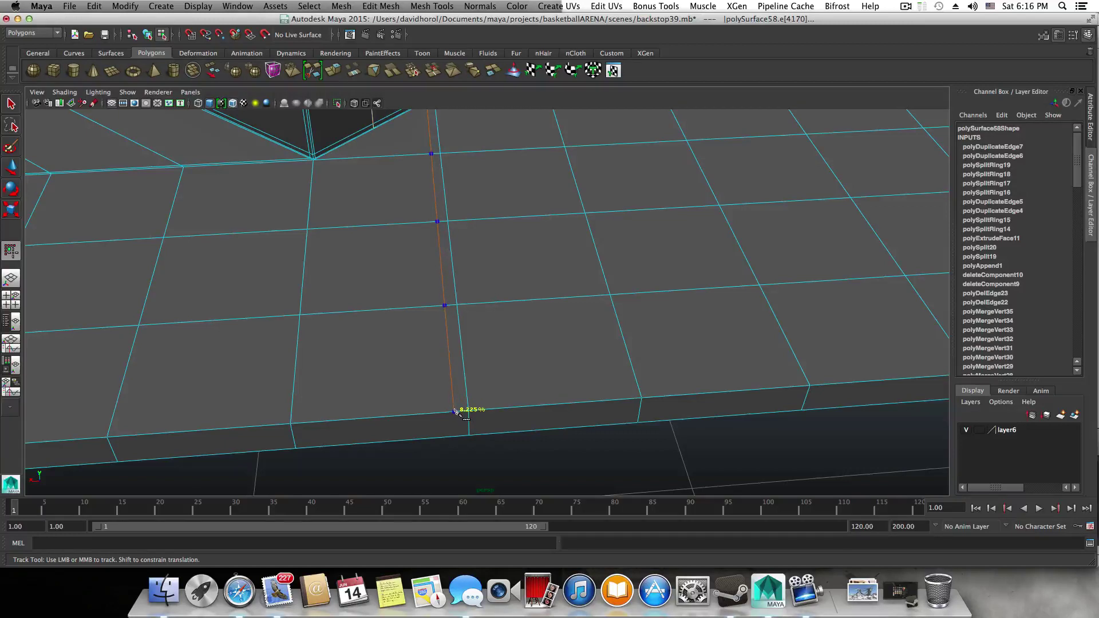
left_click_drag(458, 410, 447, 275)
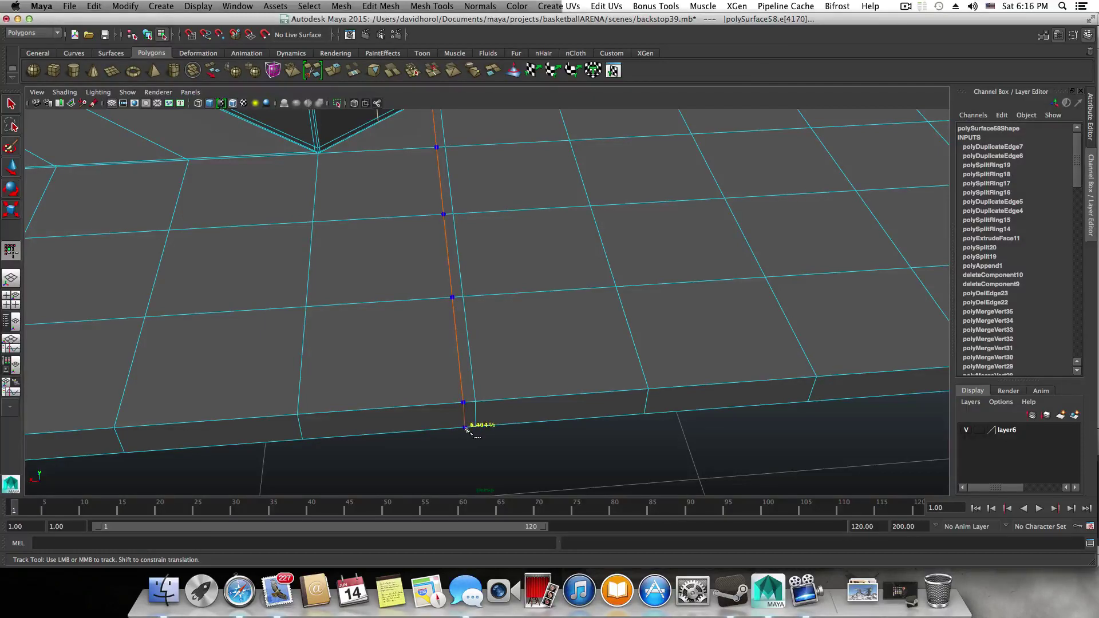
key("Return")
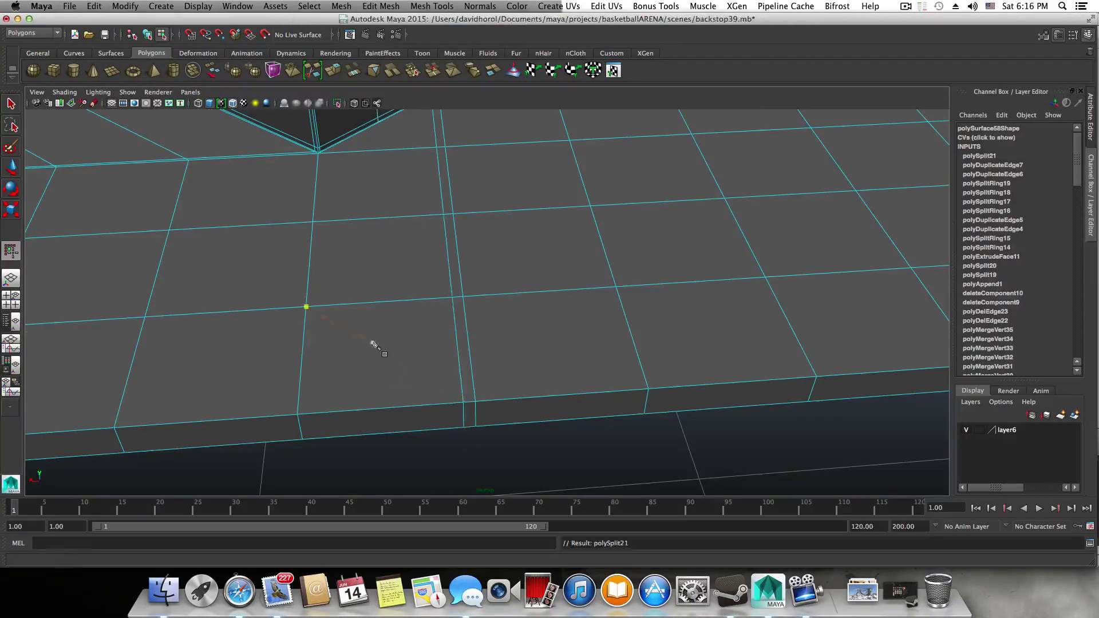
- Check where the new cut starts at the base corner and undo that cut
middle_click_drag(376, 343, 380, 469, "alt")
right_click_drag(380, 469, 390, 406, "alt")
middle_click_drag(392, 332, 449, 392, "alt")
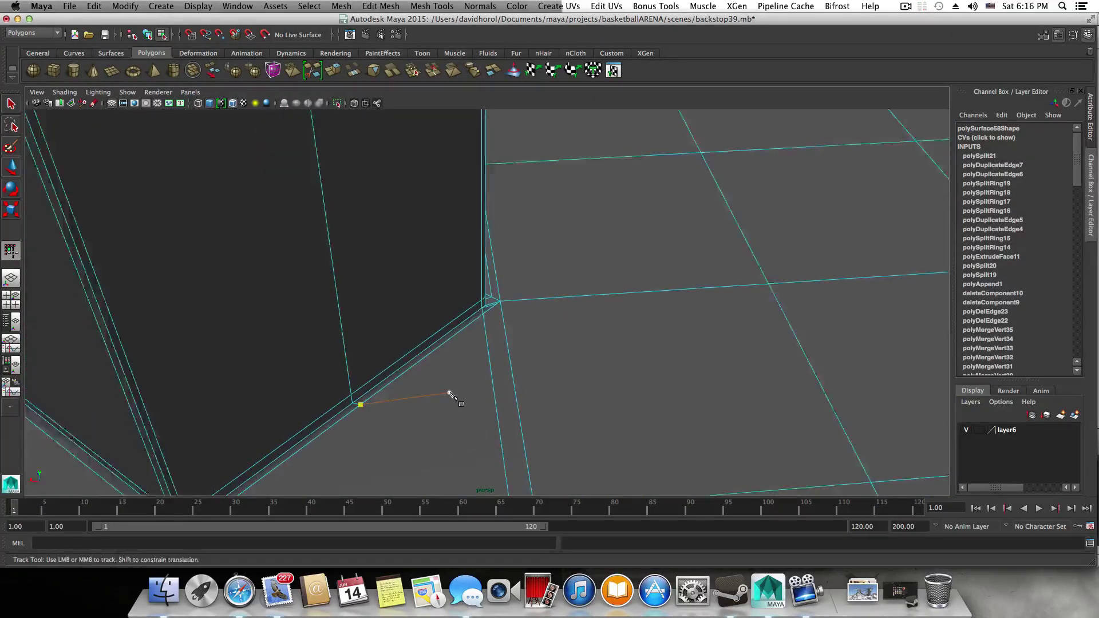
scroll(449, 392, "up", 6)
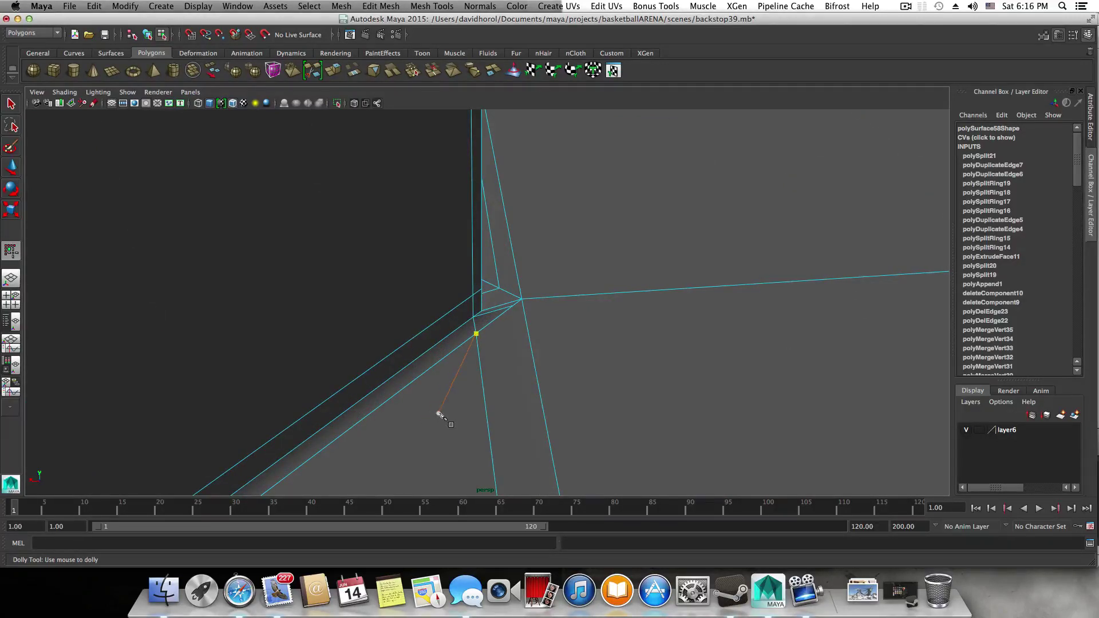
key("ctrl+z")
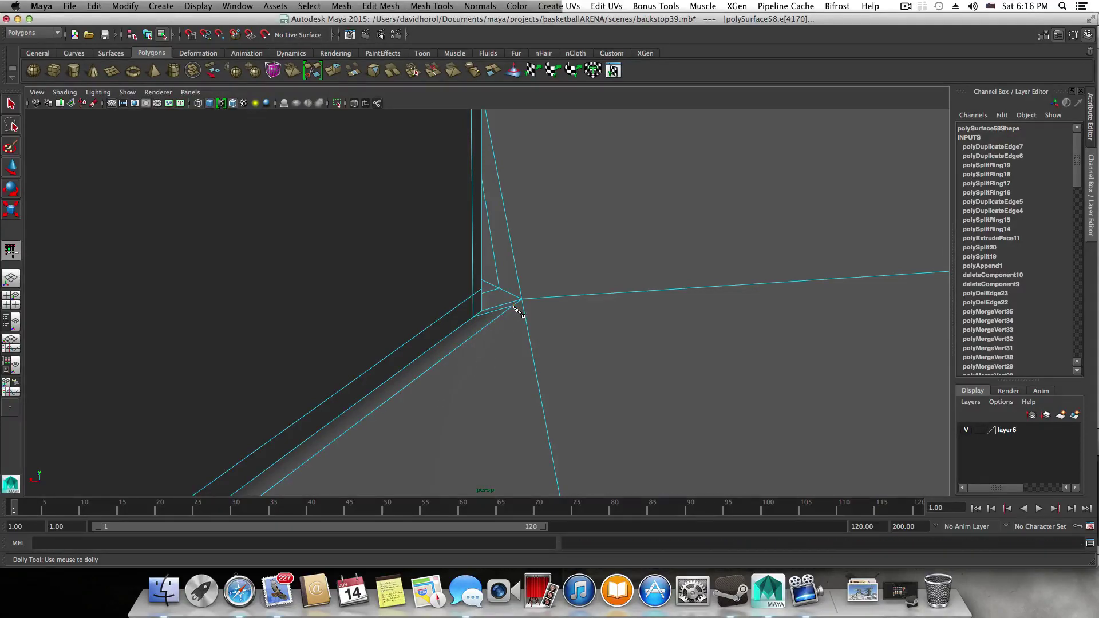
- Cut a tight support edge from the floor point beside the base corner to the rim and down the side face, about 1.8% along the lower edge
right_click_drag(535, 400, 507, 405, "alt")
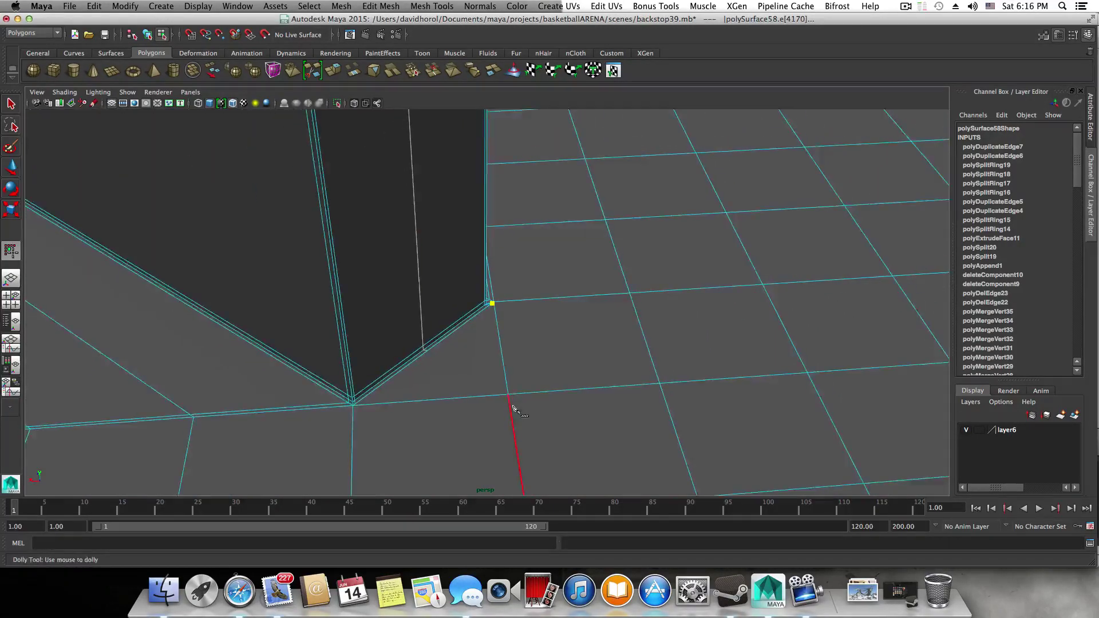
middle_click_drag(507, 404, 460, 202, "alt")
left_click(462, 397)
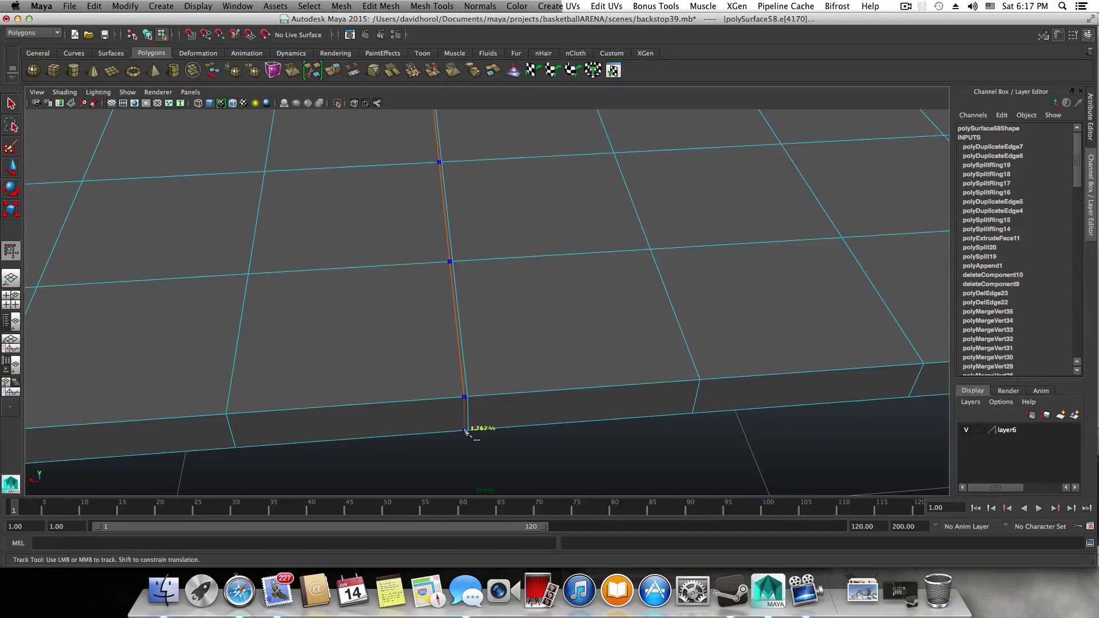
key("Return")
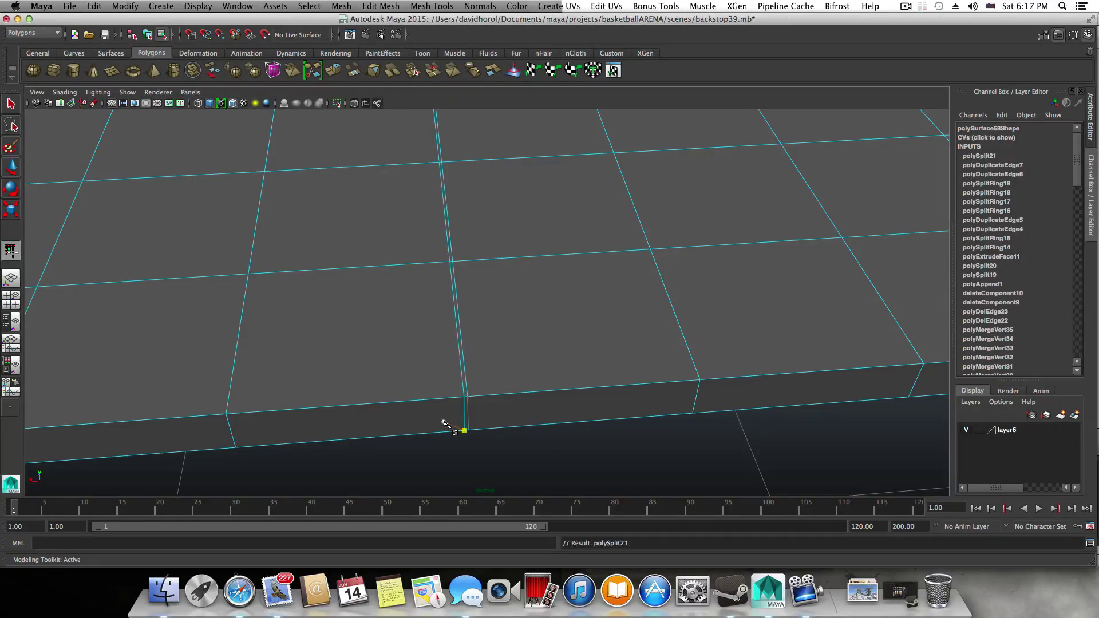
- Start a new cut on the floor edge beside the other base corner of the same recess wall
middle_click_drag(405, 390, 430, 465, "alt")
middle_click_drag(414, 348, 447, 413, "alt")
middle_click_drag(439, 360, 456, 401, "alt")
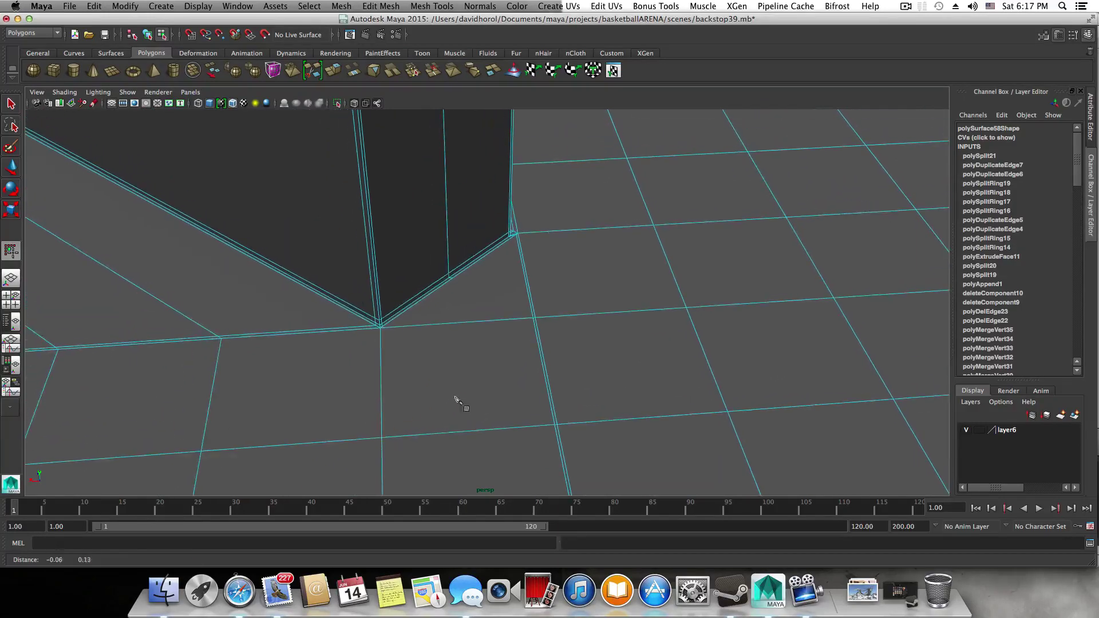
middle_click_drag(418, 355, 395, 382, "alt")
scroll(507, 341, "up", 5)
scroll(516, 350, "down", 5)
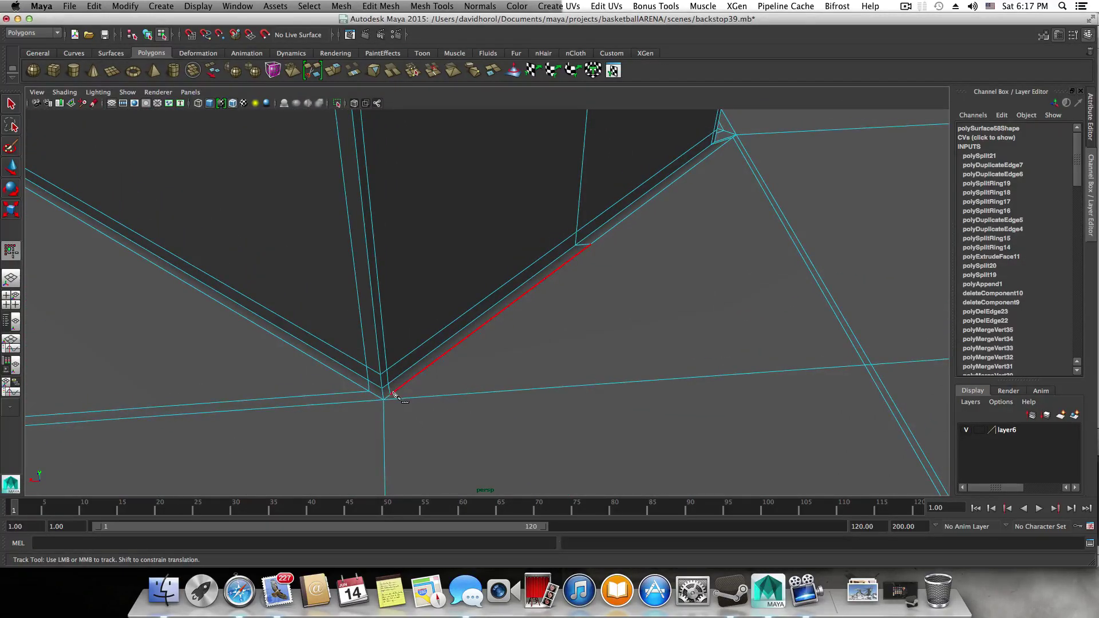
scroll(395, 397, "up", 4)
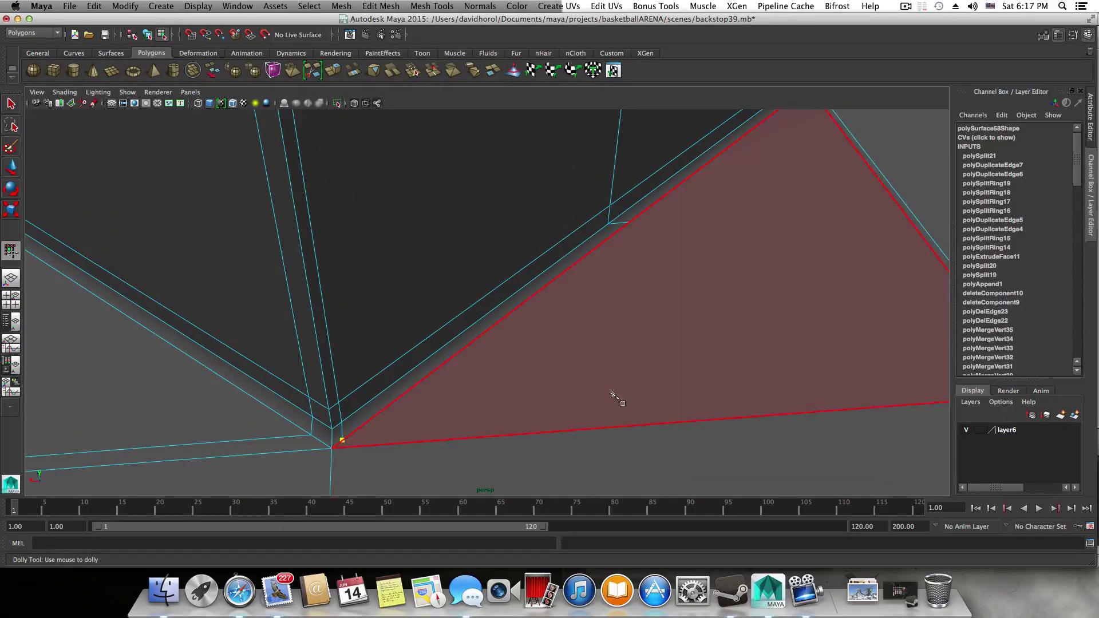
- Continue the Multi-Cut from the base corner across every floor row to the slab's rim and down its side face
scroll(610, 395, "down", 3)
left_click_drag(607, 395, 412, 363, "alt")
scroll(548, 393, "down", 2)
scroll(550, 396, "down", 2)
scroll(226, 348, "down", 3)
middle_click_drag(412, 363, 333, 244, "alt")
right_click_drag(349, 366, 248, 378, "alt")
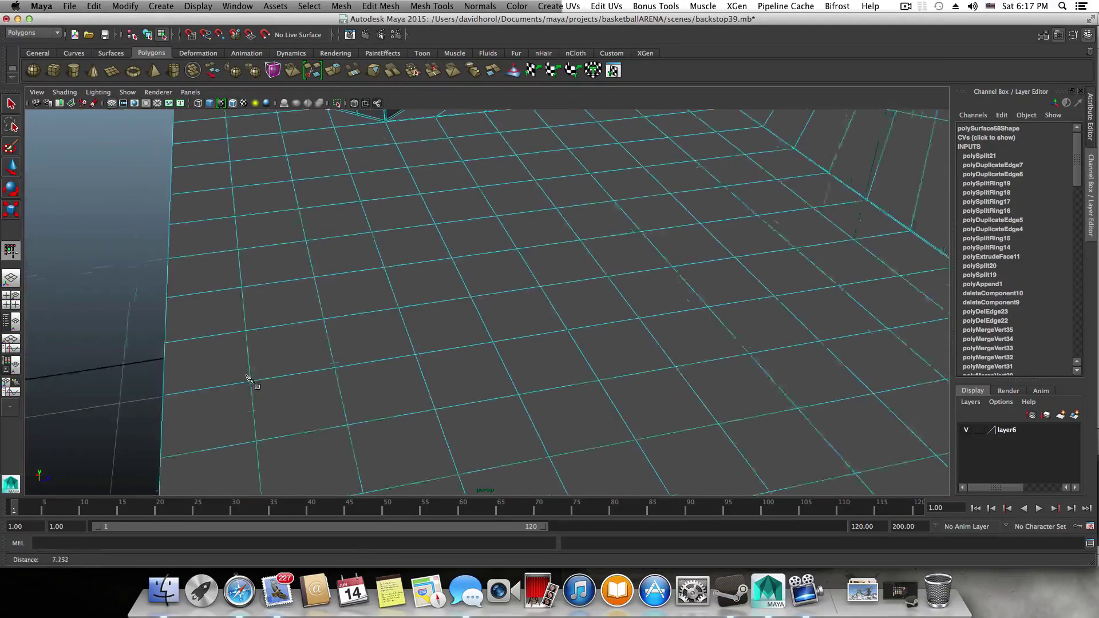
middle_click_drag(401, 389, 298, 183, "alt")
right_click_drag(327, 361, 225, 369, "alt")
middle_click_drag(389, 390, 355, 353, "alt")
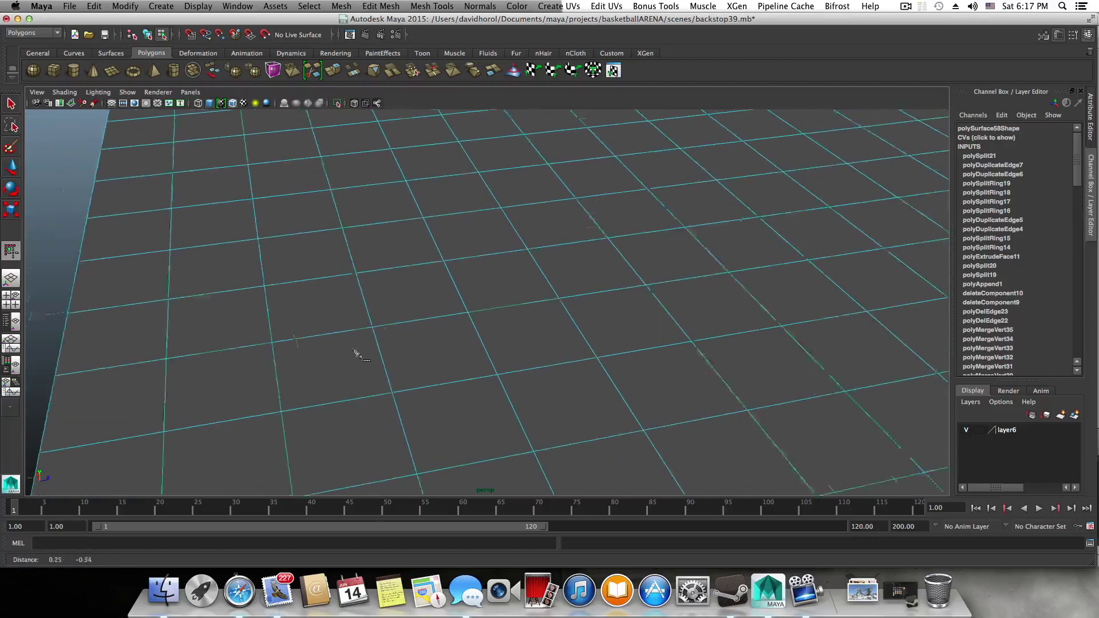
right_click_drag(356, 353, 258, 367, "alt")
right_click_drag(351, 393, 258, 389, "alt")
middle_click_drag(354, 338, 325, 274, "alt")
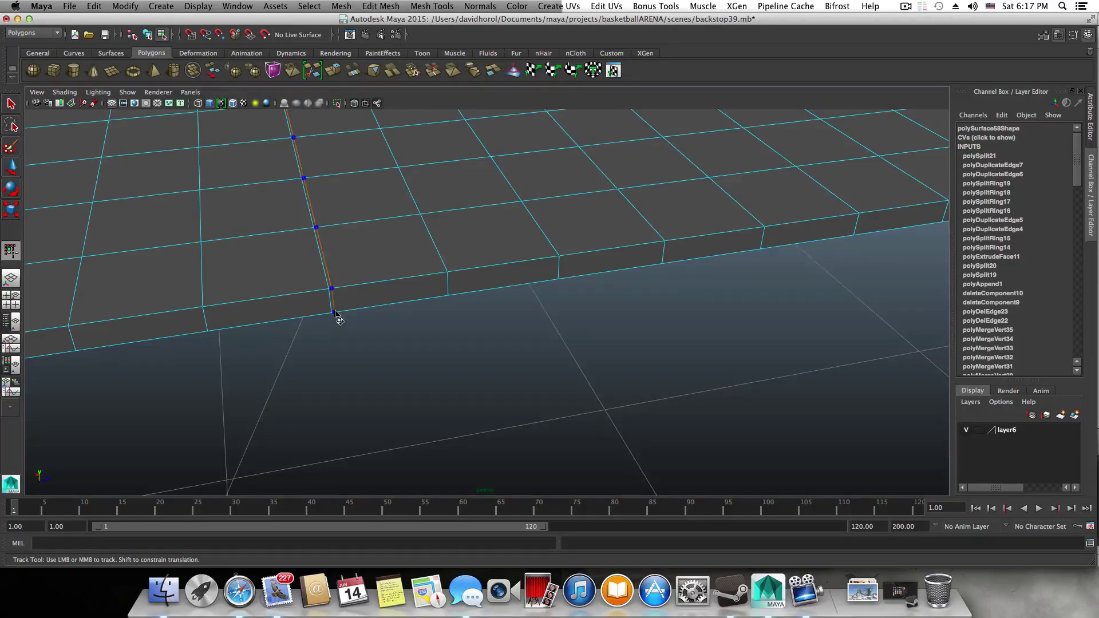
left_click_drag(335, 313, 331, 294, "alt")
middle_click_drag(332, 315, 386, 315, "alt")
key("Return")
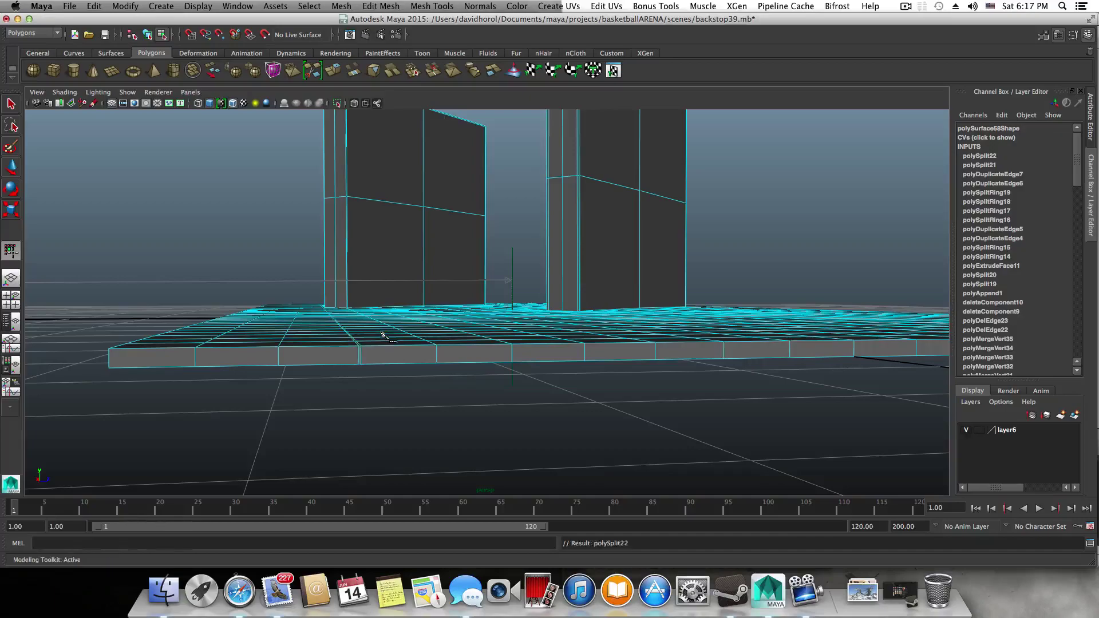
- Examine the slab's underside and rim to find where the new support cut ends on the side face
left_click_drag(381, 331, 355, 186, "alt")
middle_click_drag(355, 186, 379, 348, "alt")
left_click_drag(379, 348, 401, 309, "alt")
middle_click_drag(401, 310, 437, 363, "alt")
scroll(439, 363, "up", 3)
middle_click_drag(399, 228, 470, 375, "alt")
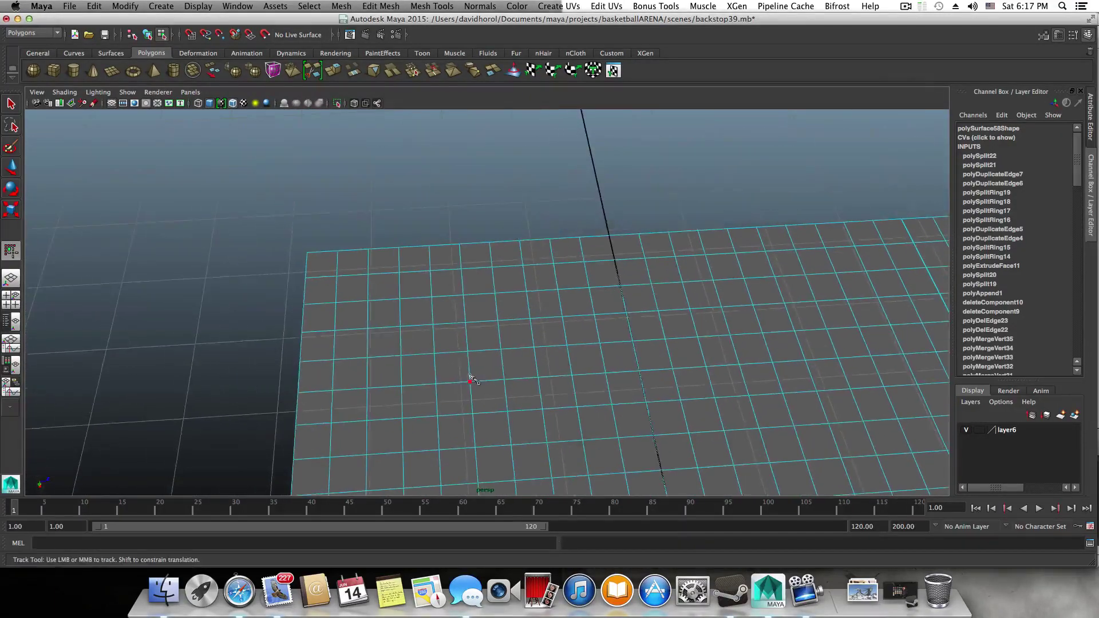
scroll(382, 258, "up", 5)
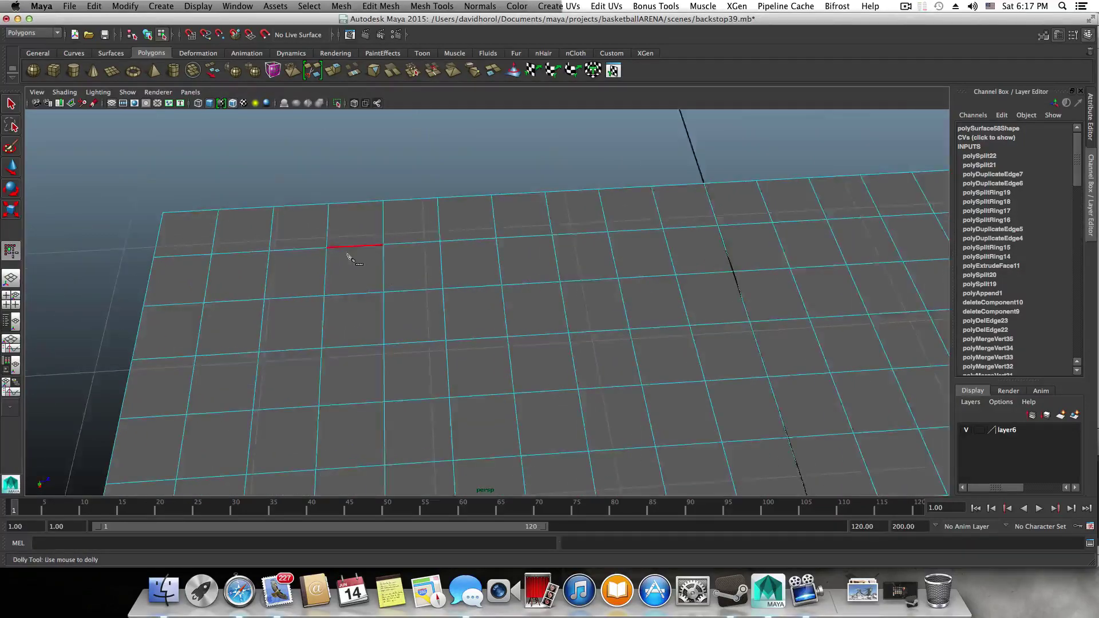
left_click_drag(348, 256, 390, 224, "alt")
middle_click_drag(390, 224, 221, 247, "alt")
middle_click_drag(664, 395, 175, 147, "alt")
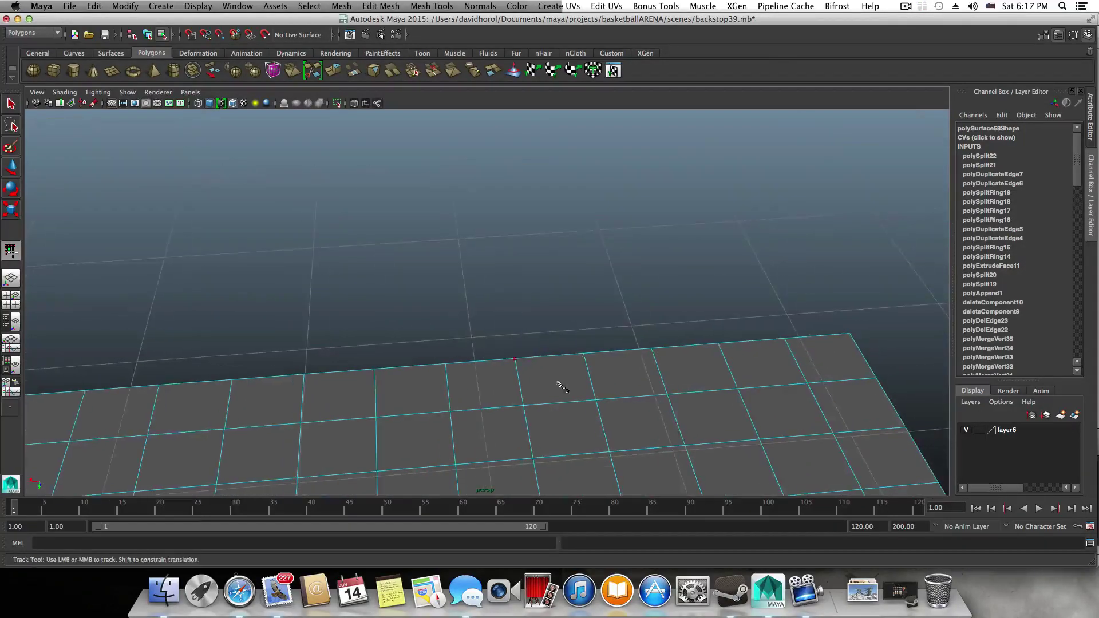
scroll(687, 423, "down", 5)
left_click_drag(682, 423, 632, 424, "alt")
middle_click_drag(735, 474, 401, 49, "alt")
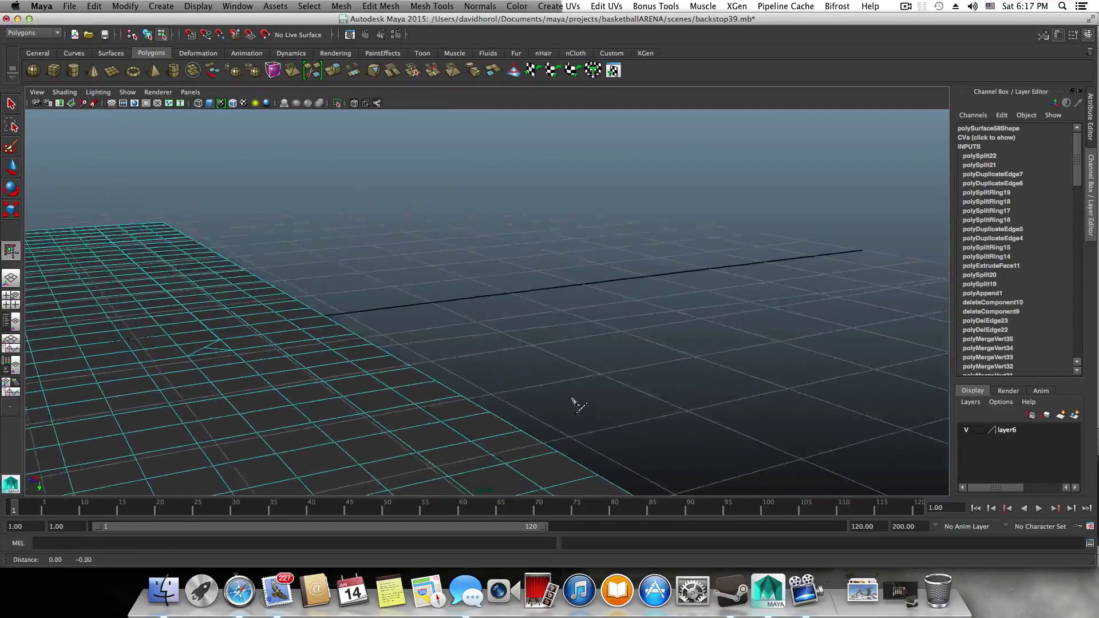
middle_click_drag(573, 400, 444, 157, "alt")
scroll(510, 328, "down", 5)
middle_click_drag(525, 345, 257, 172, "alt")
scroll(407, 285, "up", 5)
middle_click_drag(326, 233, 493, 305, "alt")
scroll(494, 303, "up", 5)
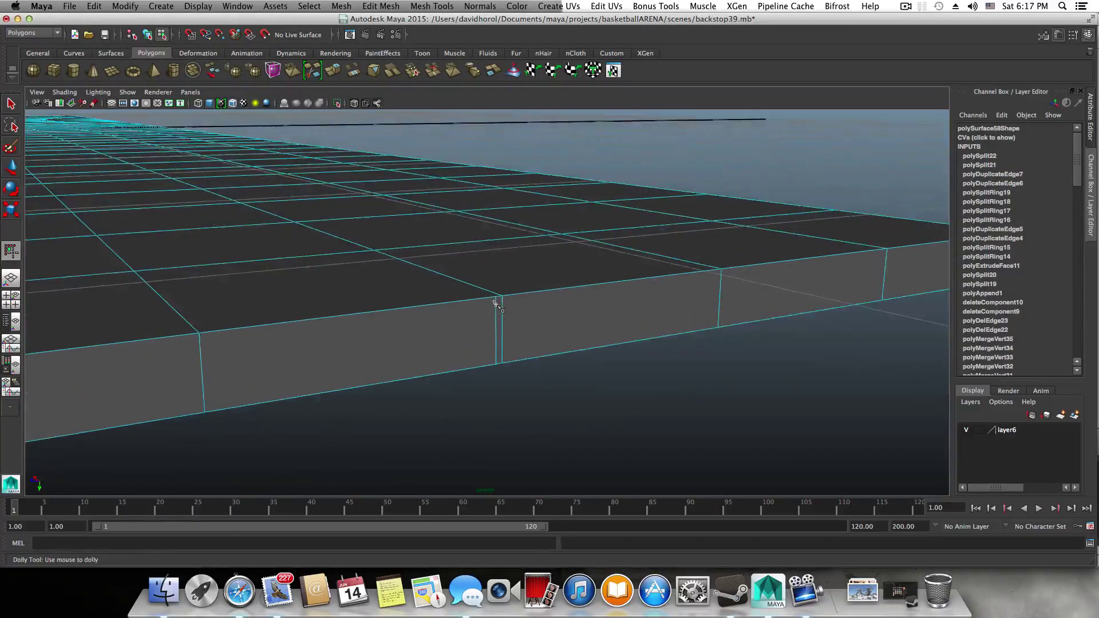
- Extend the support cut across the outermost underside face, from the rim to the first parallel grid edge
left_click_drag(461, 306, 540, 360, "alt")
middle_click_drag(541, 362, 343, 217, "alt")
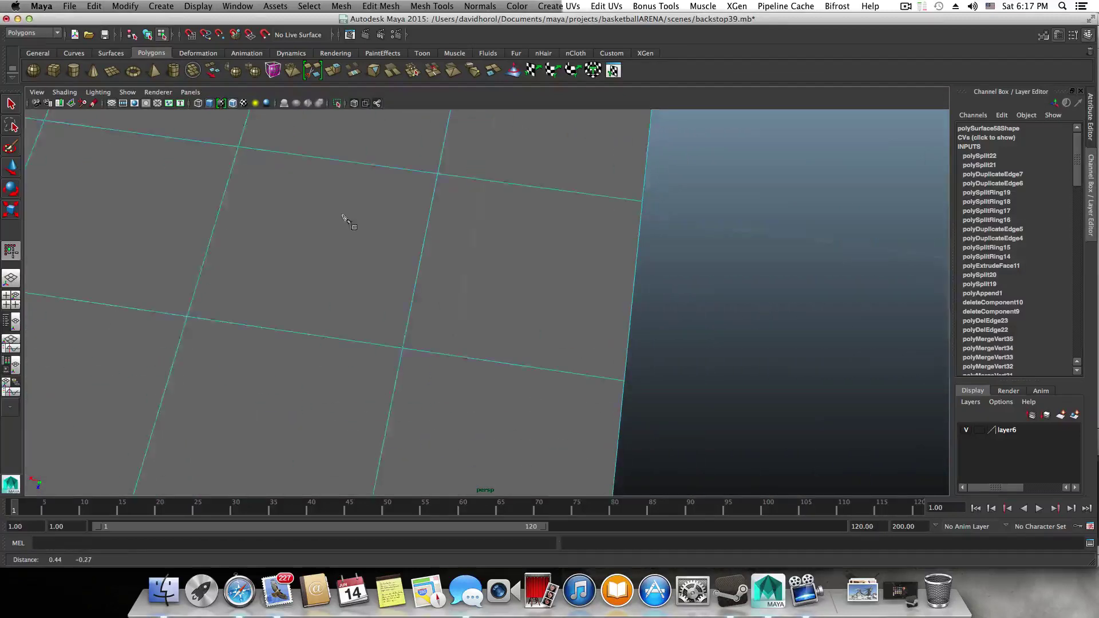
left_click_drag(343, 217, 441, 283, "alt")
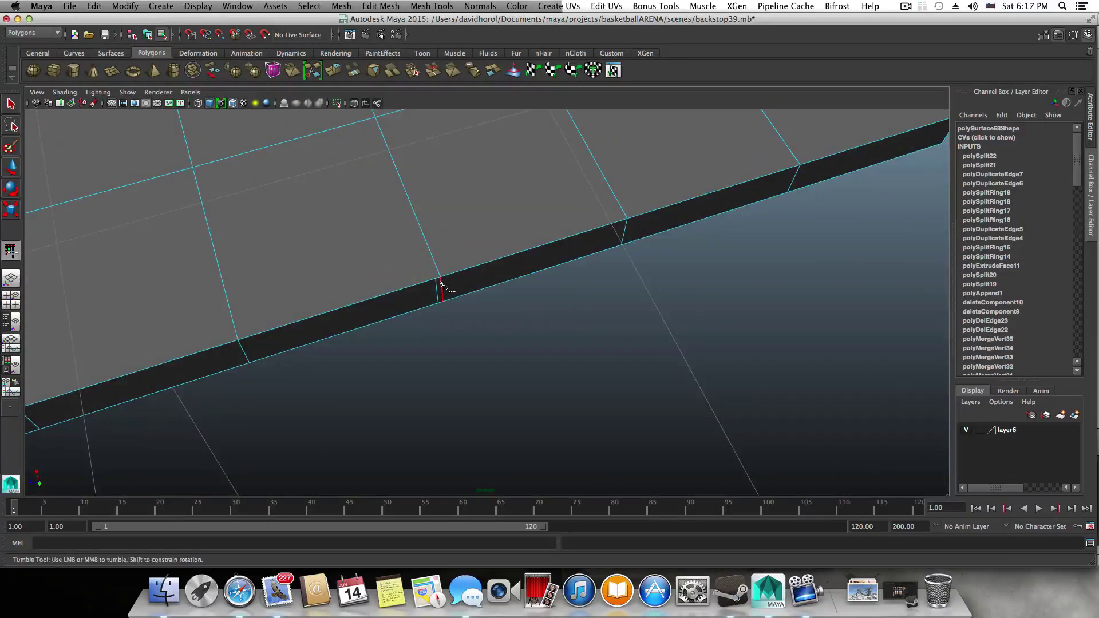
left_click(435, 279)
left_click(373, 118)
key("Return")
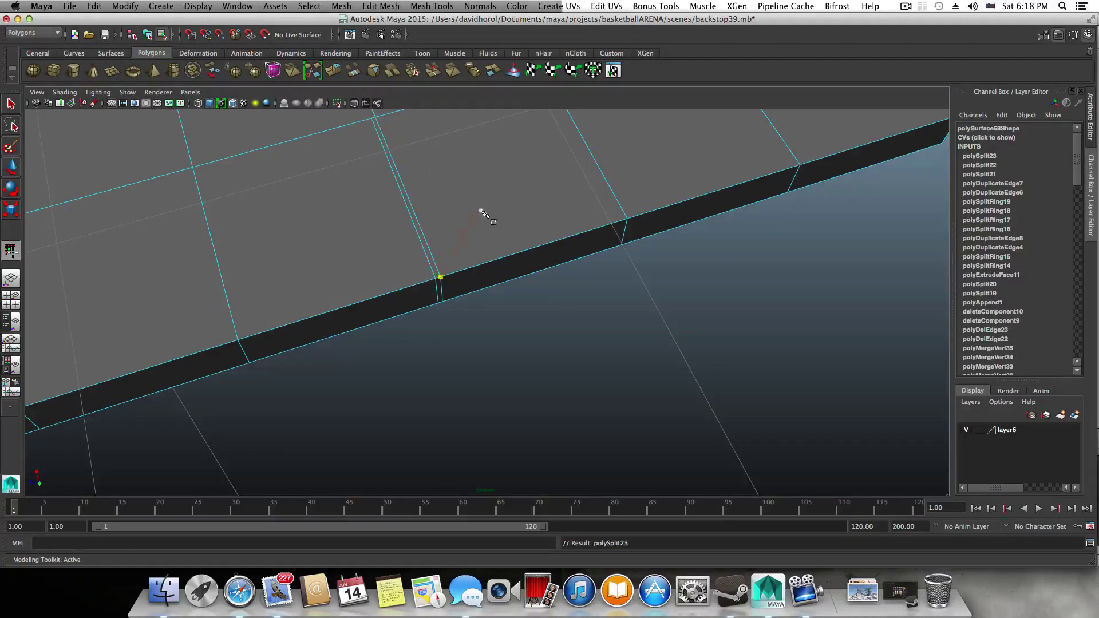
- Check the short underside cut and the paired support edges across the top of the floor slab
scroll(482, 210, "down", 3)
middle_click_drag(502, 210, 491, 302, "alt")
scroll(493, 291, "down", 5)
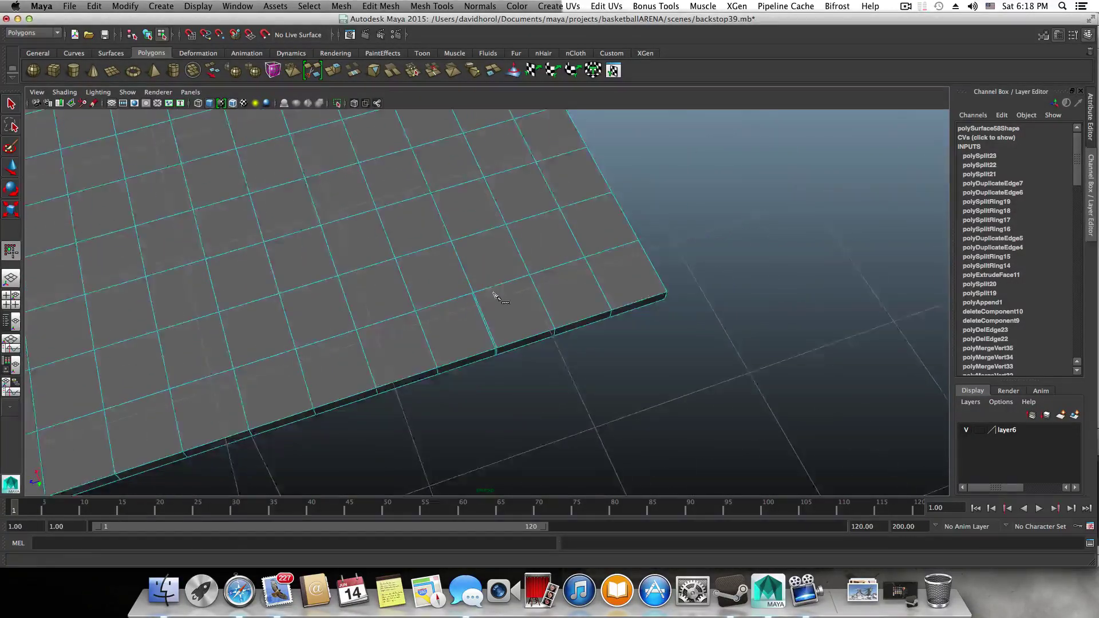
left_click_drag(493, 294, 294, 135, "alt")
right_click_drag(348, 137, 673, 269, "alt")
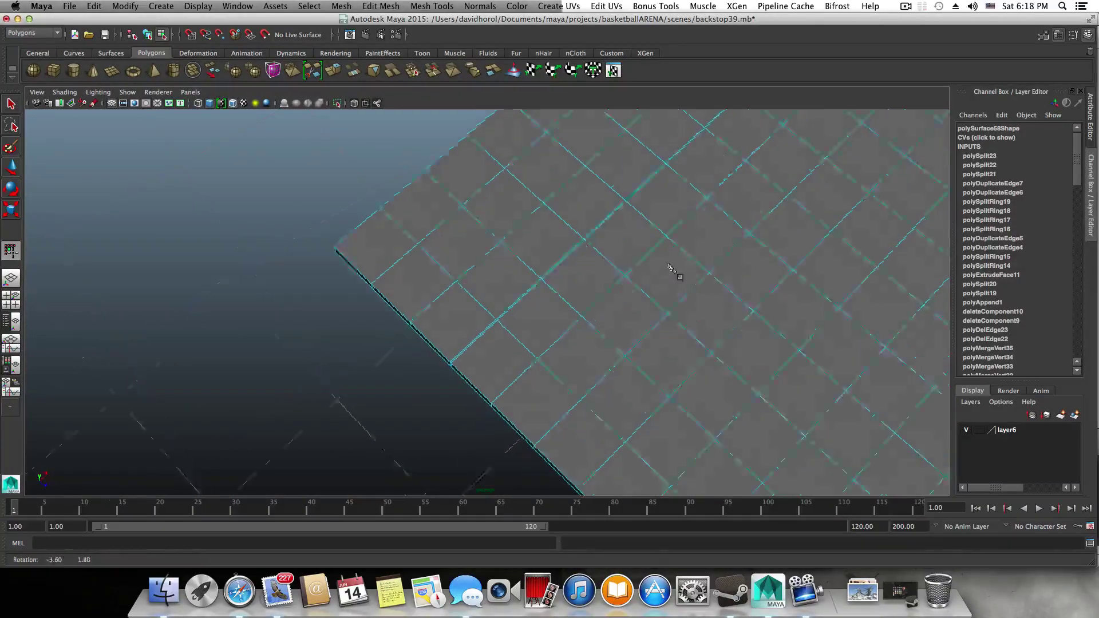
scroll(673, 269, "down", 5)
right_click_drag(437, 238, 375, 246, "alt")
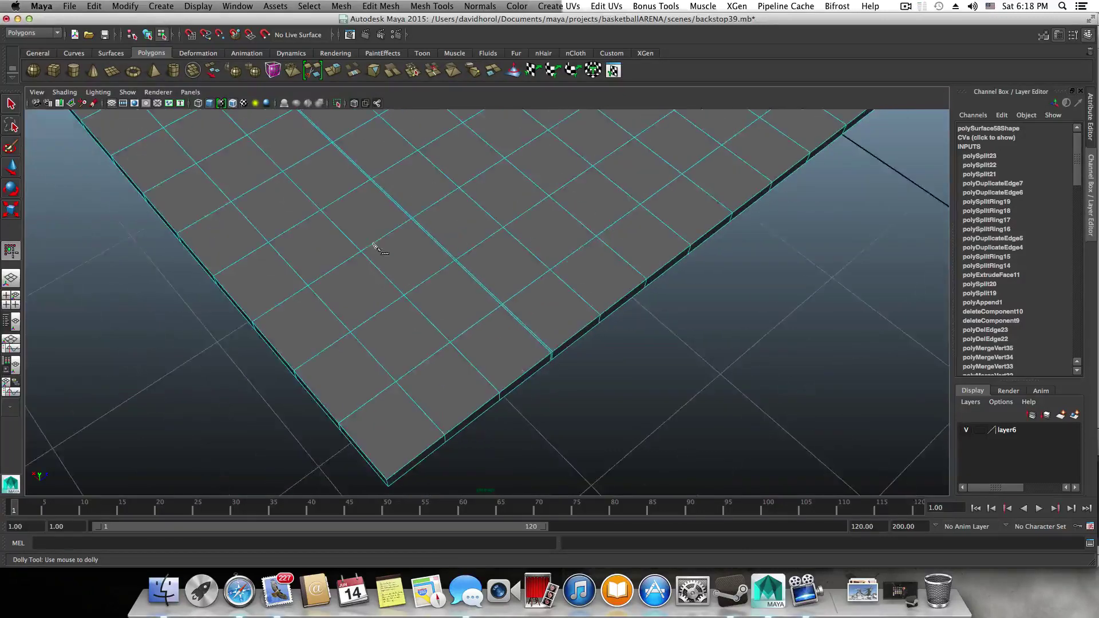
scroll(457, 285, "up", 8)
middle_click_drag(406, 236, 621, 396, "alt")
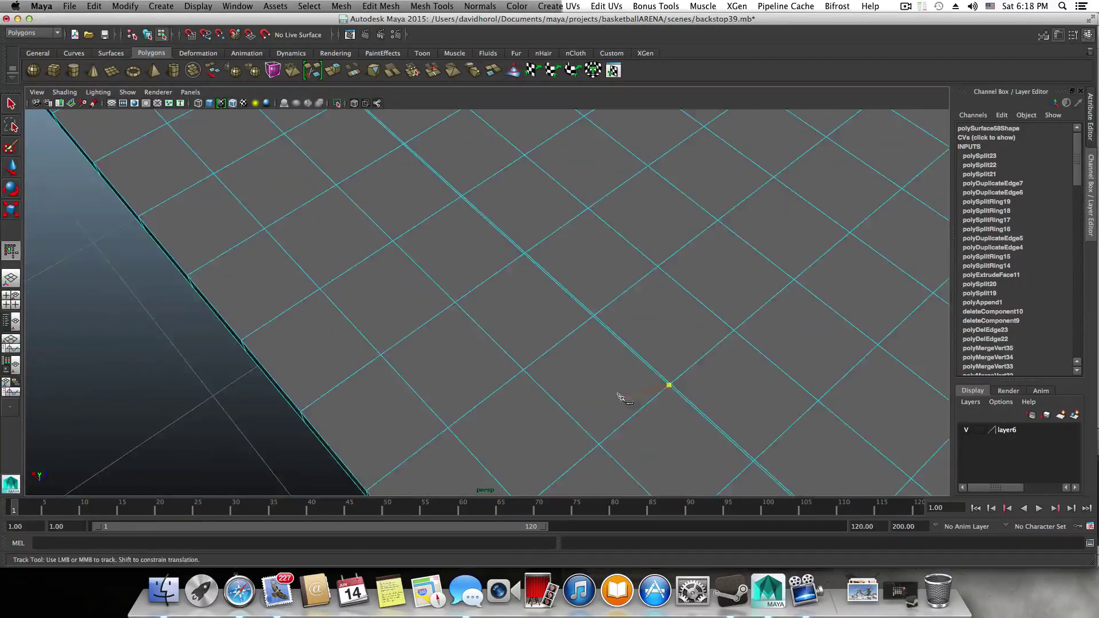
right_click_drag(622, 397, 507, 258, "alt")
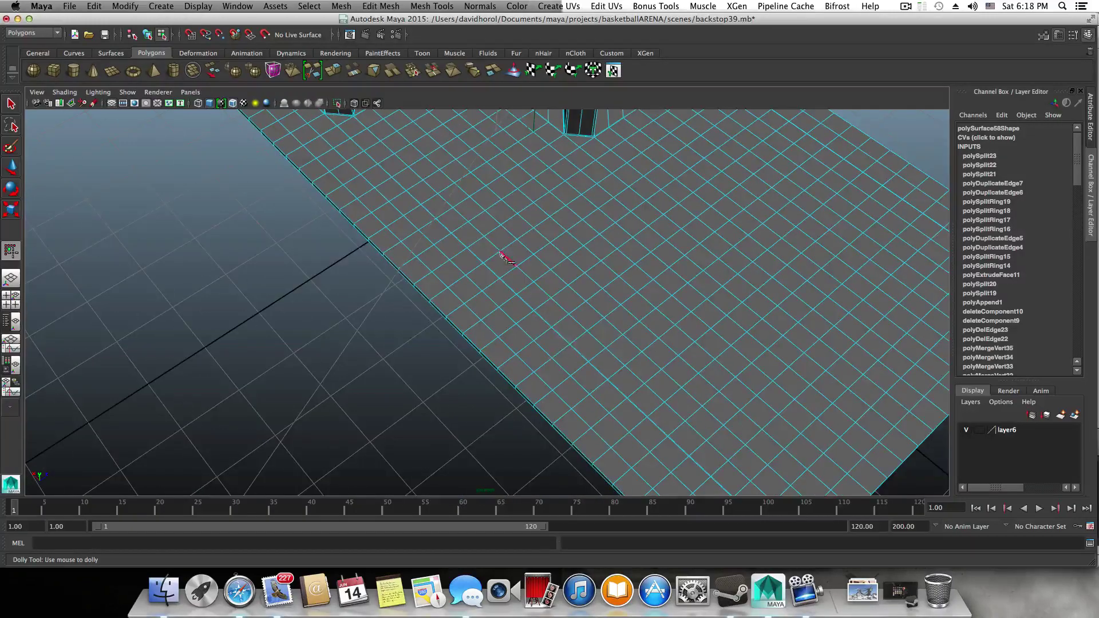
- Select the base edge of the narrow recess wall between the fanned floor faces and frame its base corners
right_click_drag(534, 203, 458, 431, "alt")
middle_click_drag(458, 430, 430, 228, "alt")
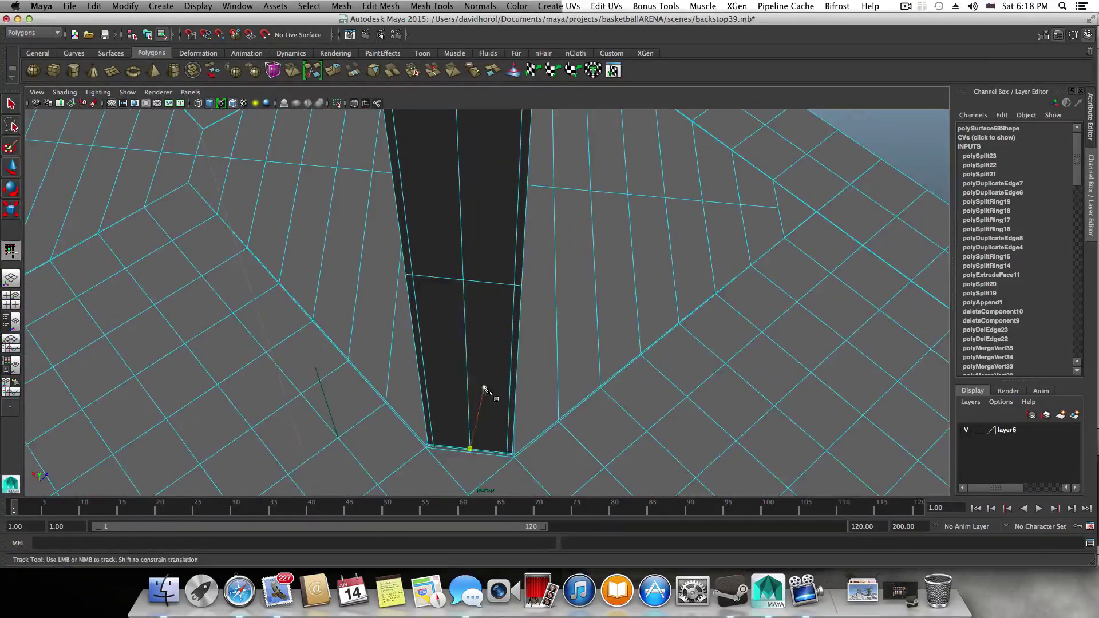
middle_click_drag(484, 390, 526, 196, "alt")
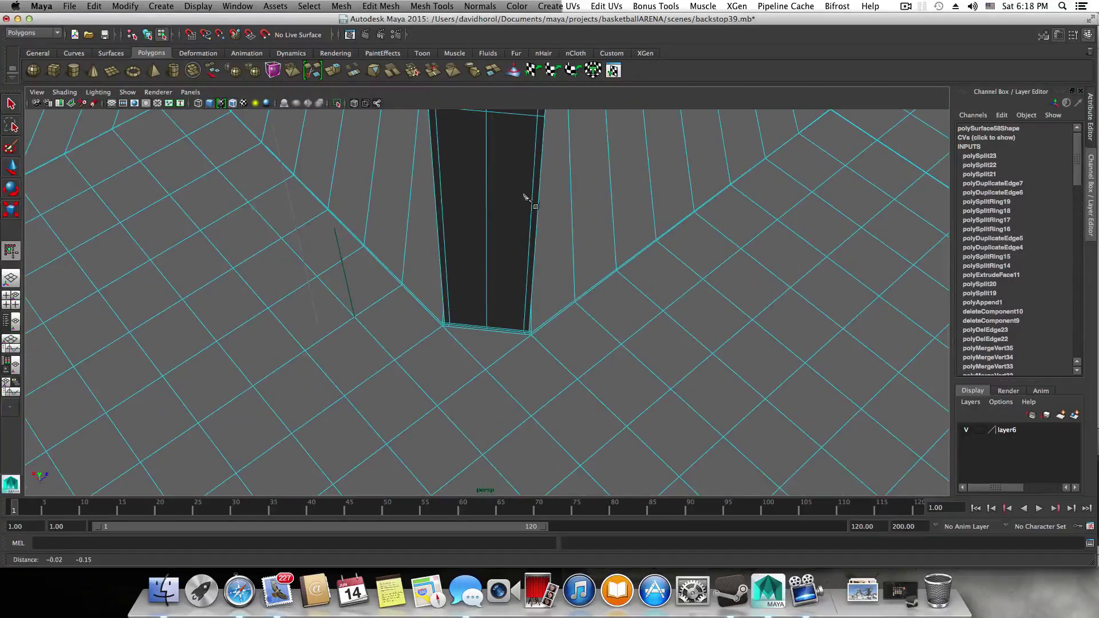
left_click(8, 103)
left_click(163, 200)
left_click(516, 333)
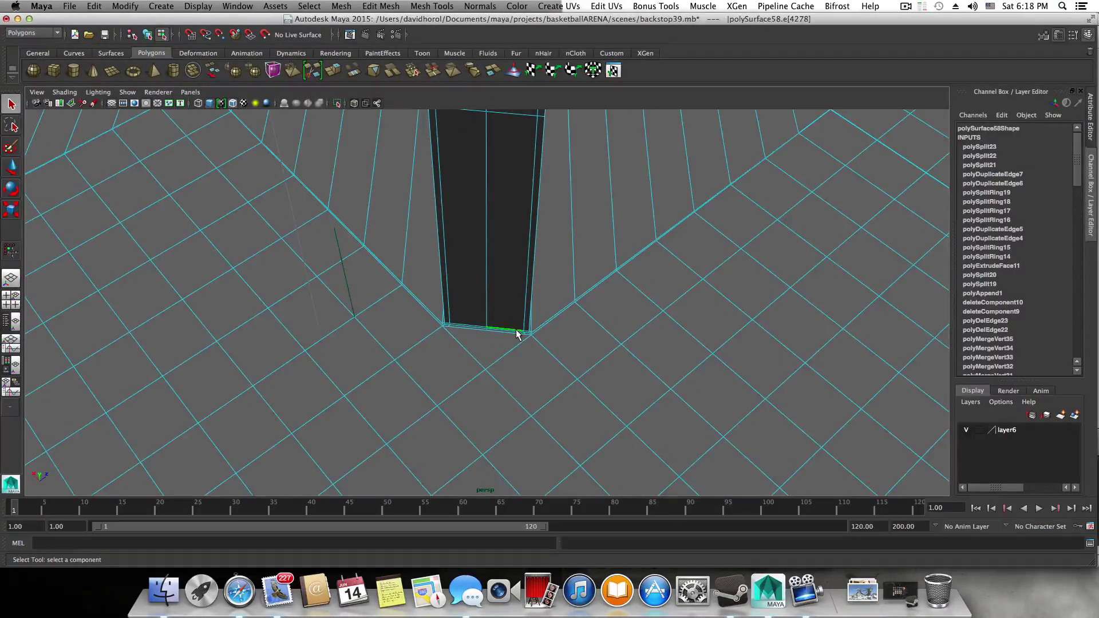
key("f")
scroll(517, 332, "down", 5)
left_click_drag(536, 340, 498, 334, "alt")
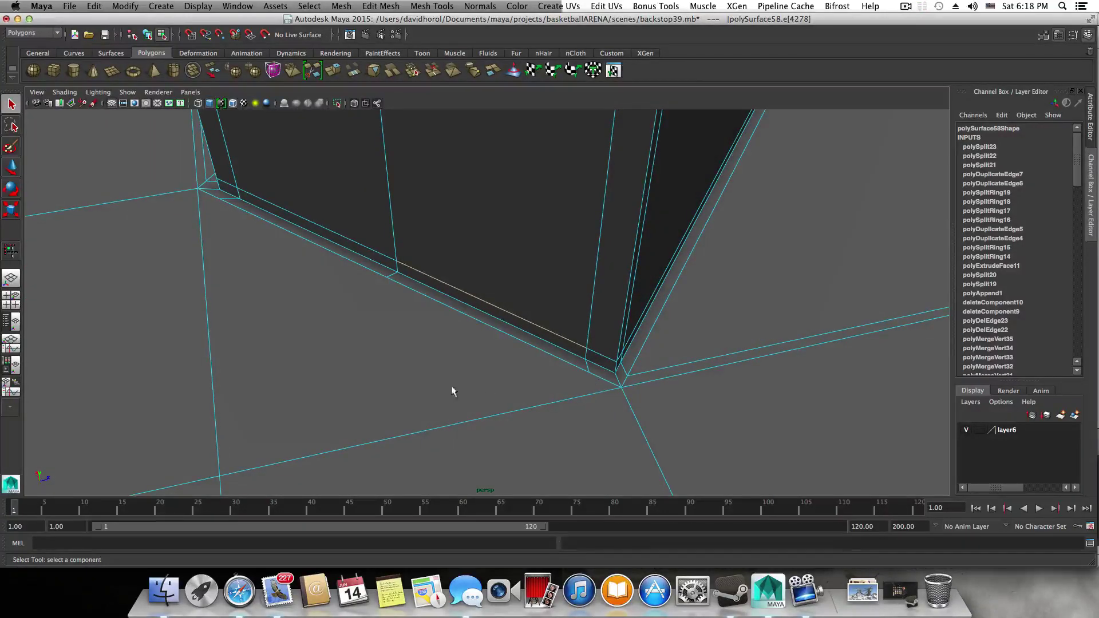
left_click_drag(402, 382, 584, 408, "alt")
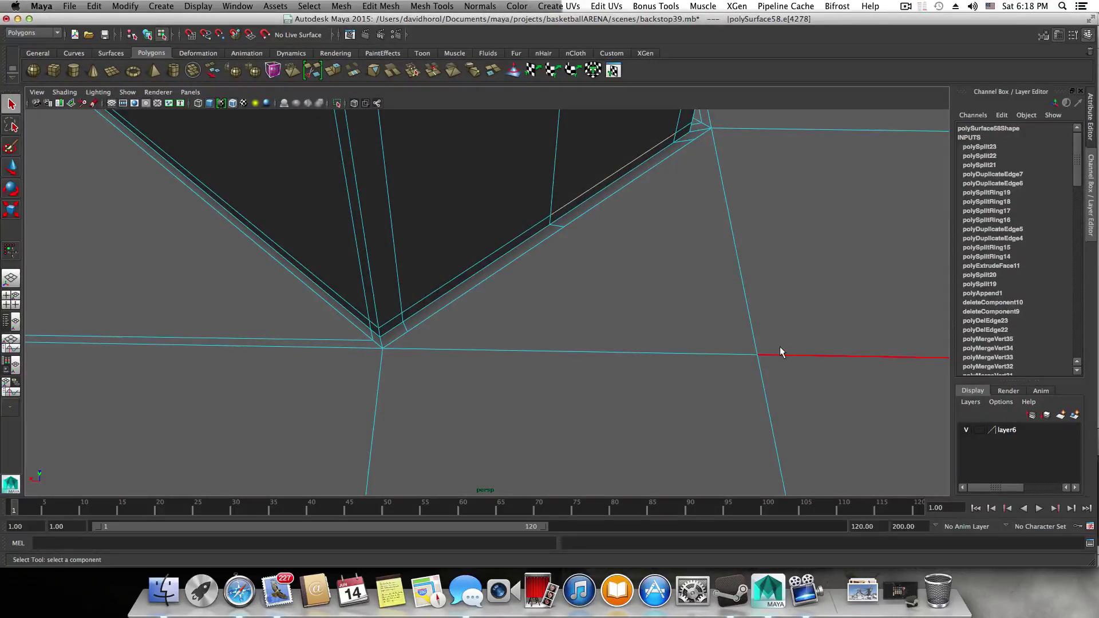
- Multi-Cut a support edge from the floor point beside the narrow wall's base corner across the floor to the rim and down the side face
left_click(432, 6)
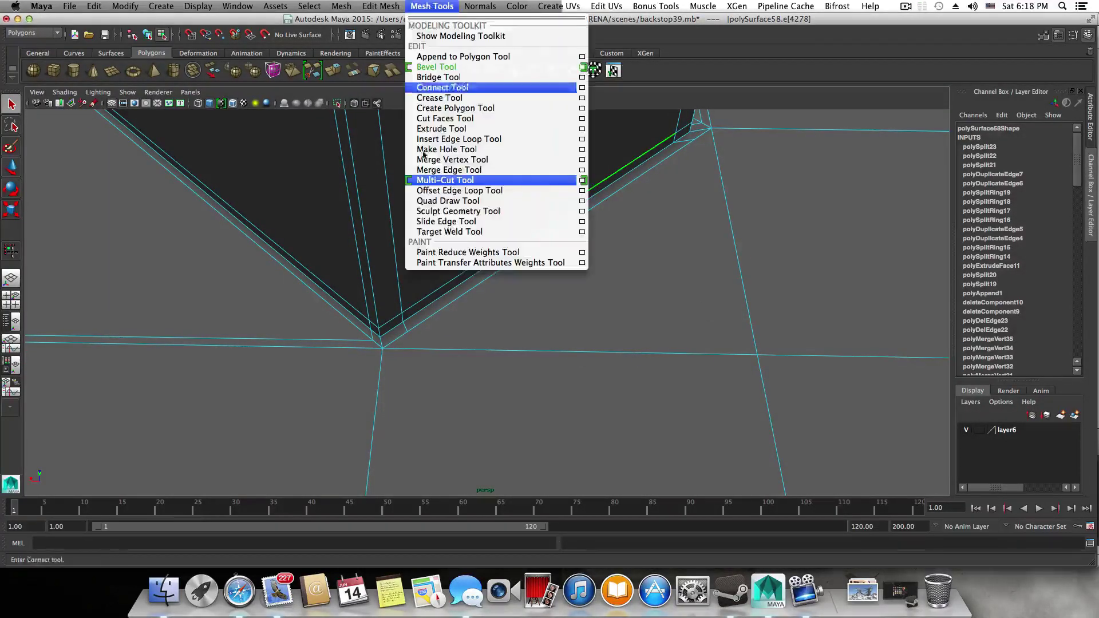
left_click(445, 181)
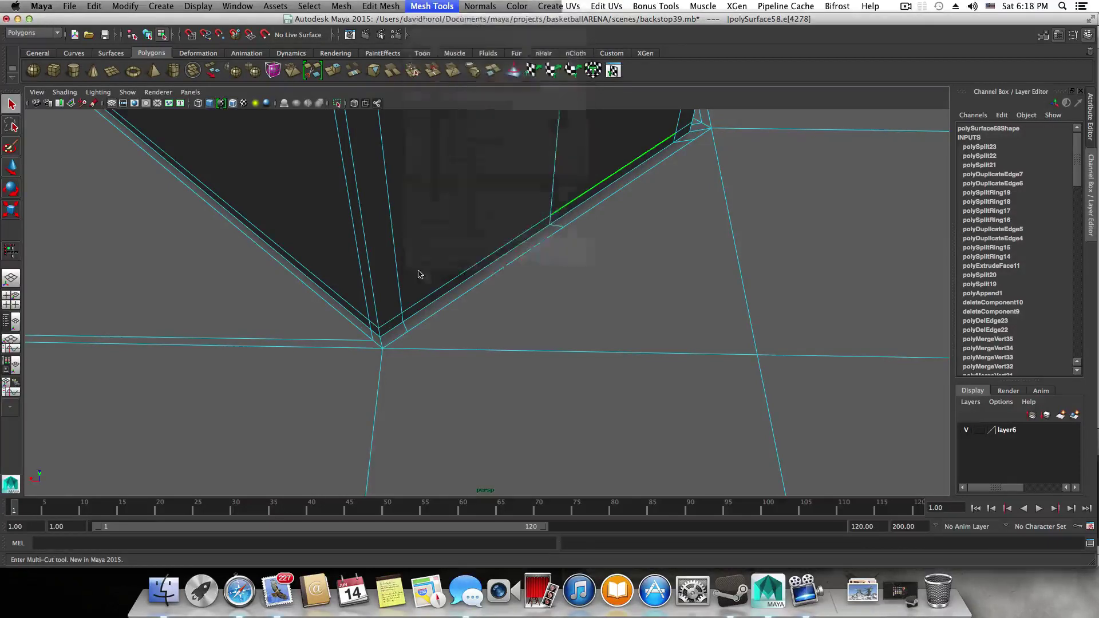
left_click(408, 332)
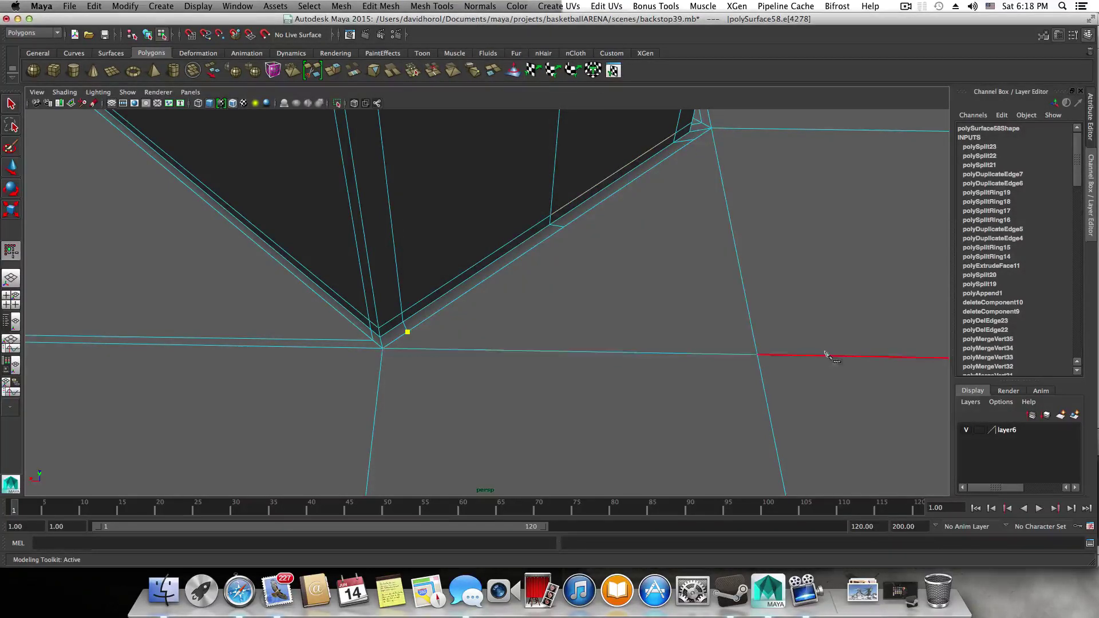
middle_click_drag(825, 352, 827, 292, "alt")
right_click_drag(827, 292, 687, 289, "alt")
left_click_drag(687, 289, 586, 274, "alt")
middle_click_drag(585, 274, 495, 431, "alt")
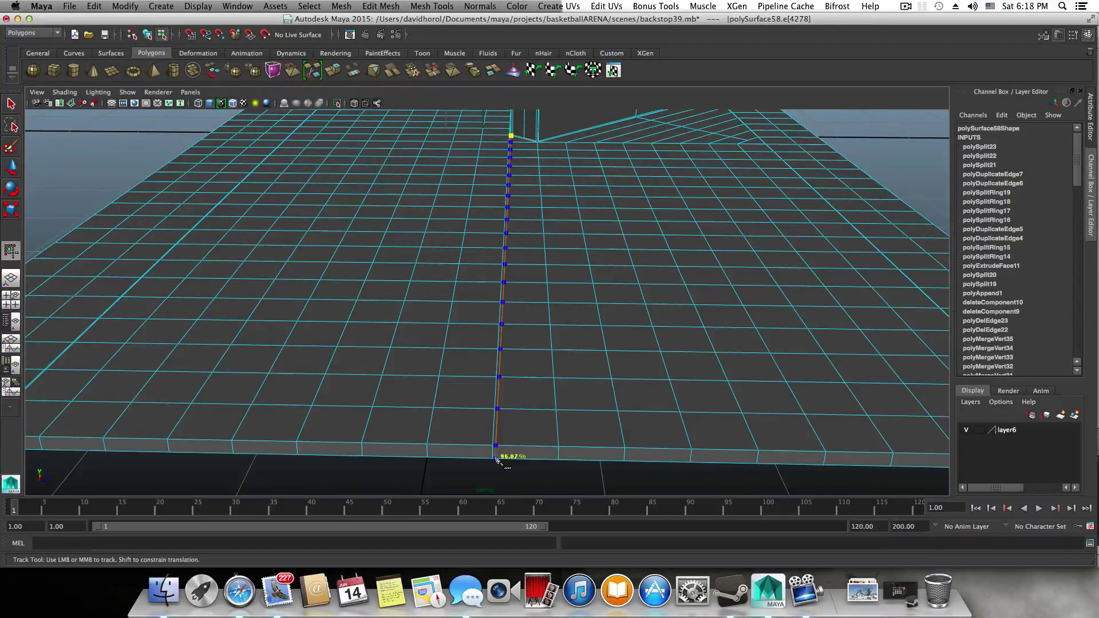
left_click_drag(495, 460, 500, 376, "alt")
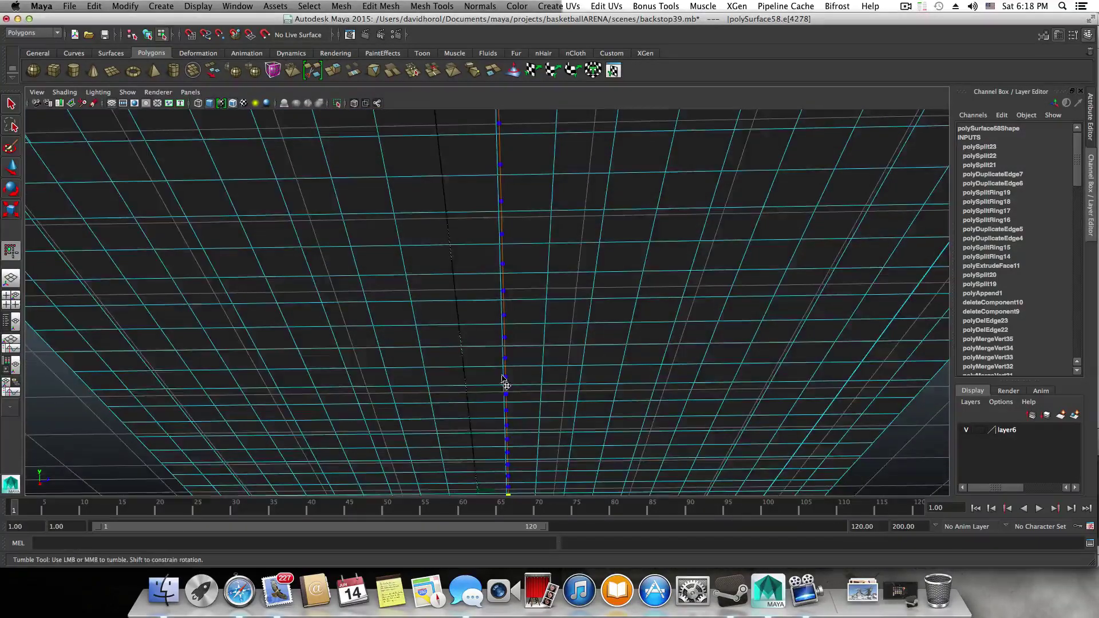
middle_click_drag(547, 237, 545, 450, "alt")
left_click_drag(545, 451, 502, 332, "alt")
right_click_drag(503, 332, 756, 417, "alt")
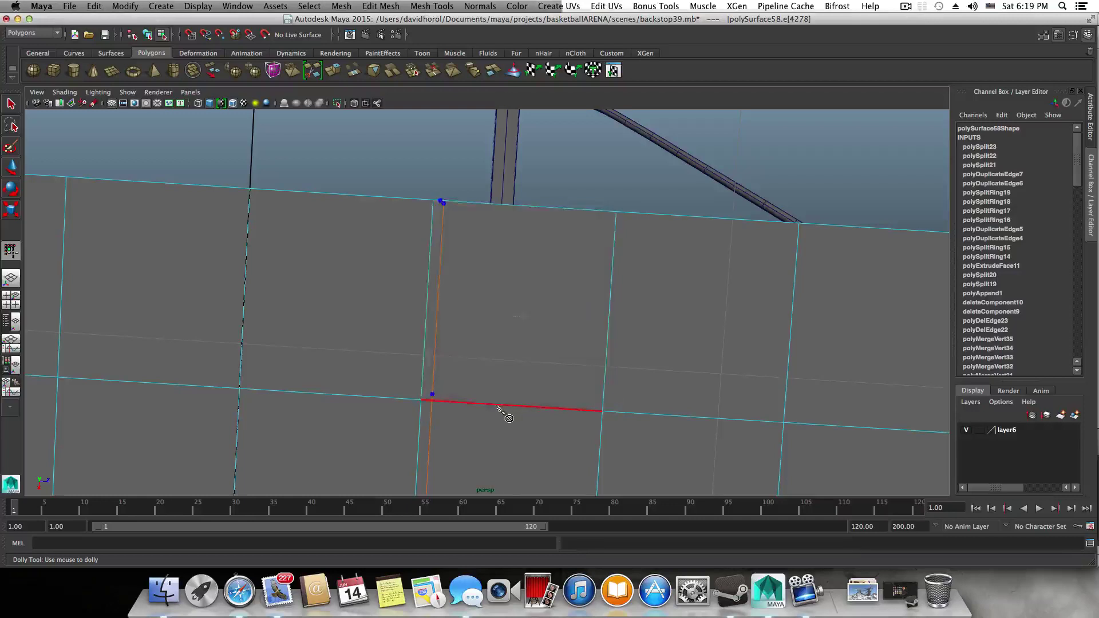
mouse_move(481, 406)
left_mouse_down("alt")
mouse_move(477, 445)
mouse_move(484, 403)
left_mouse_up("alt")
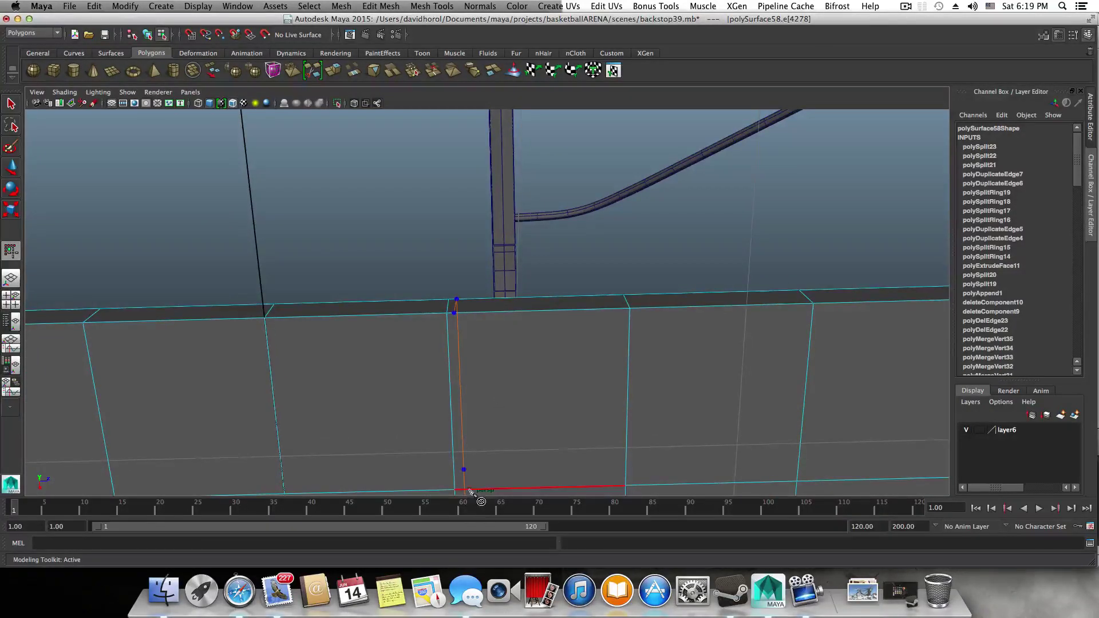
left_click_drag(589, 454, 490, 423, "alt")
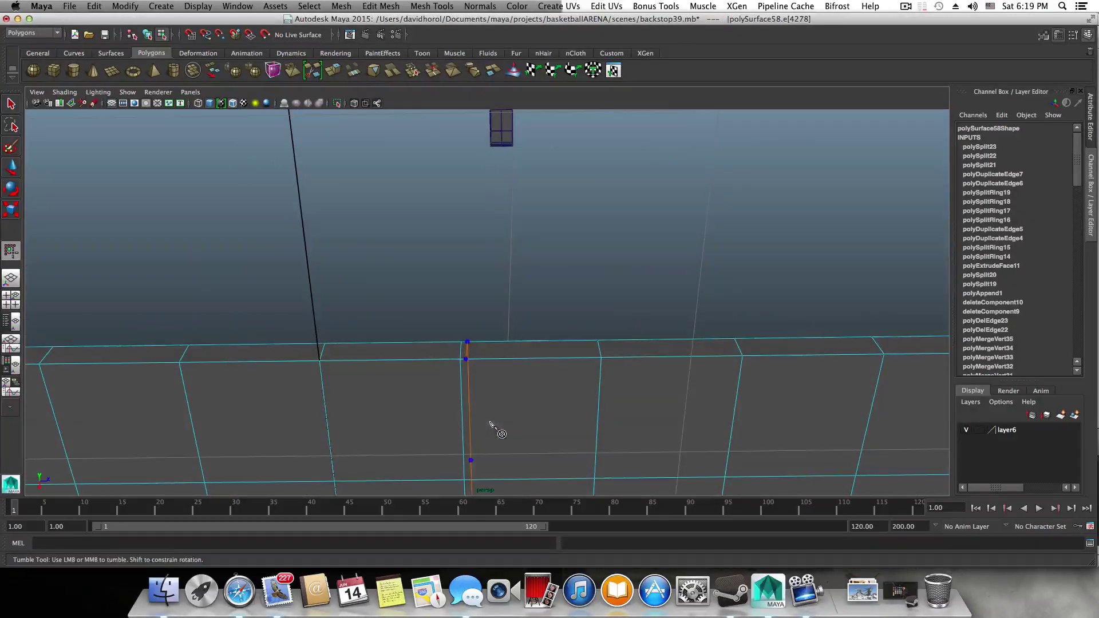
right_click(479, 391)
- Cut the matching short support edge across the outermost underside face, from the new side cut to the first grid edge
left_click(466, 359)
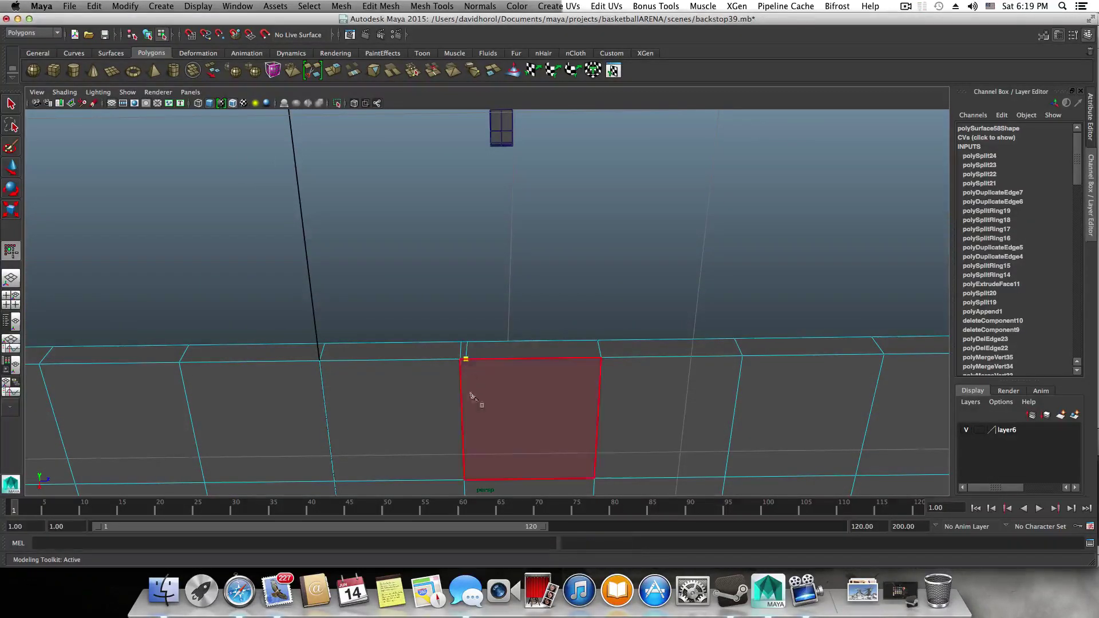
left_click(470, 481)
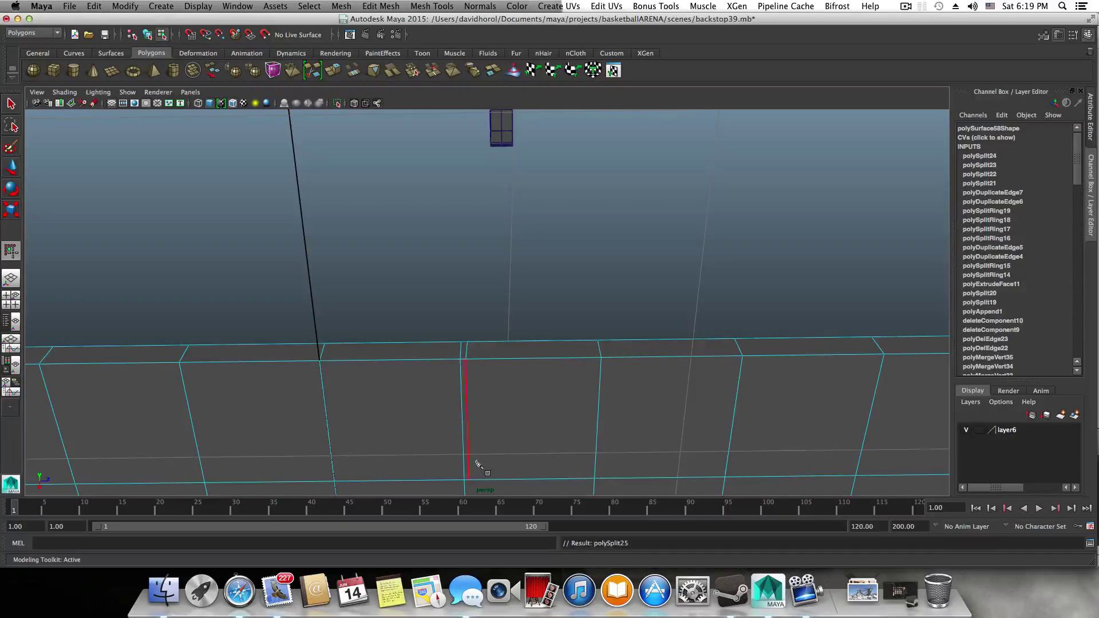
right_click(478, 462)
- Select the base edge on the narrow end of the nearer recess block and frame it closely
left_click_drag(527, 429, 533, 464, "alt")
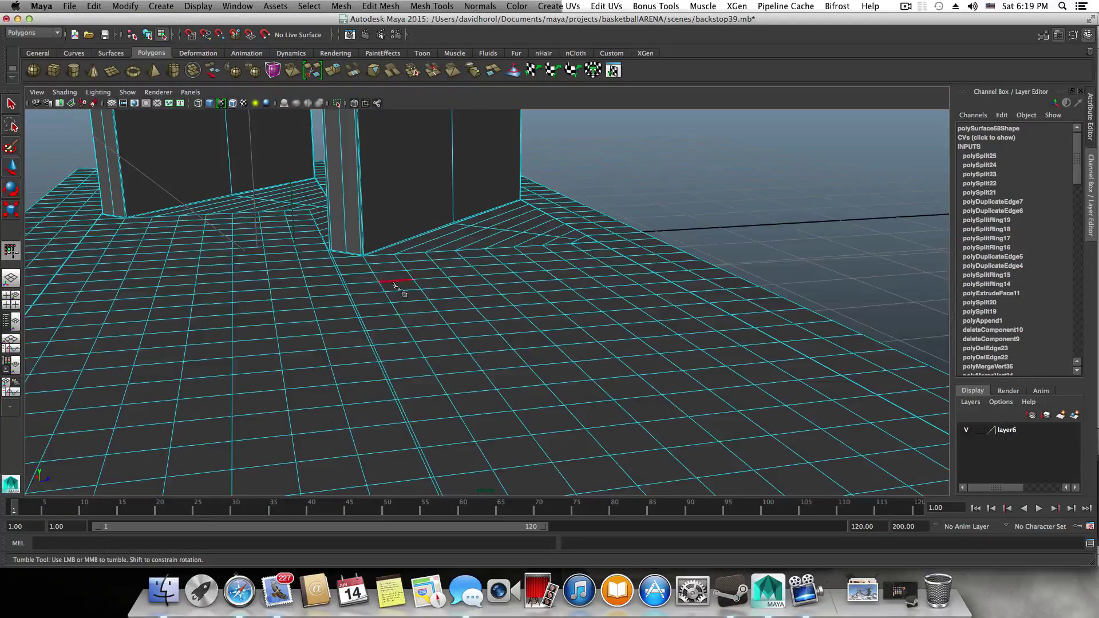
middle_click_drag(394, 285, 486, 334, "alt")
scroll(447, 313, "up", 2)
left_click(11, 104)
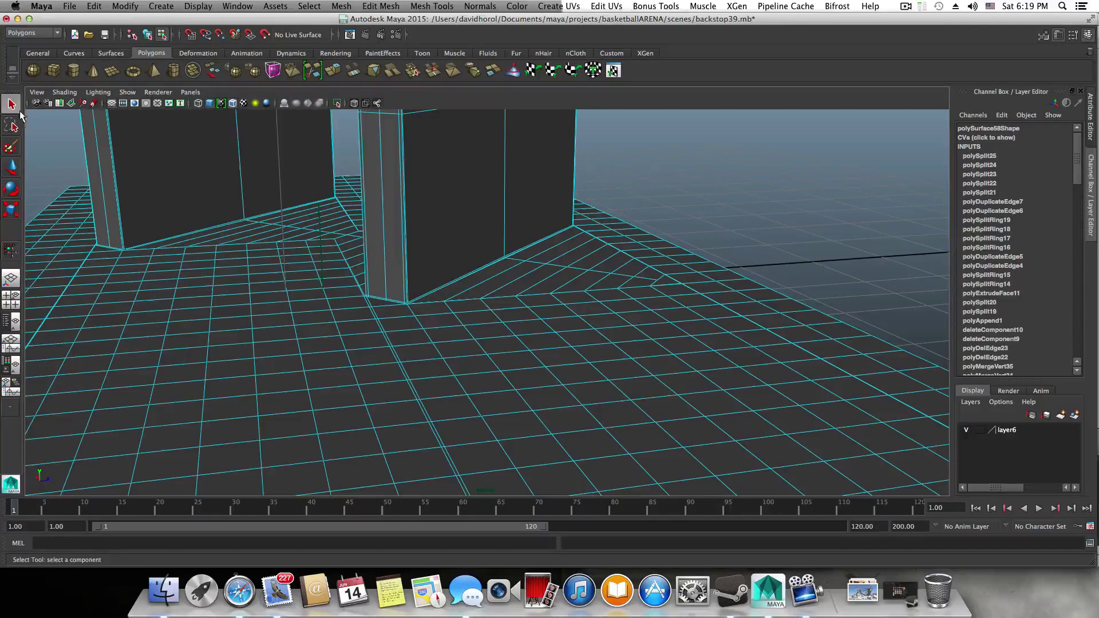
left_click(382, 298)
key("f")
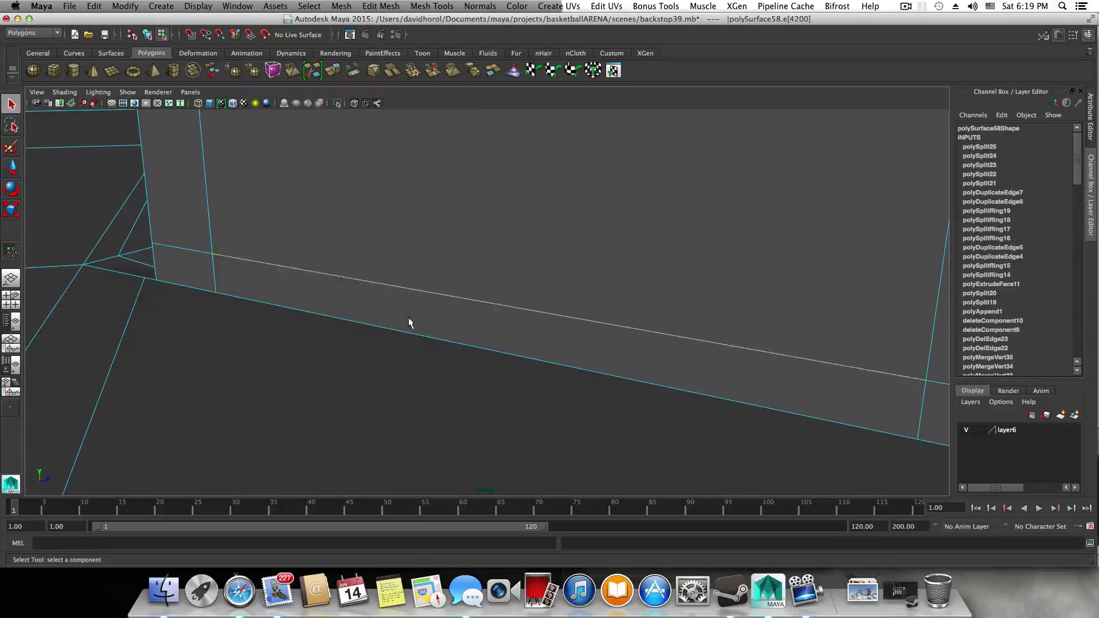
- Multi-Cut a support edge from the floor point beside the recess block's narrow-end base corner straight across the grid faces to the slab rim
left_click_drag(410, 322, 505, 360, "alt")
left_click_drag(589, 289, 404, 359, "alt")
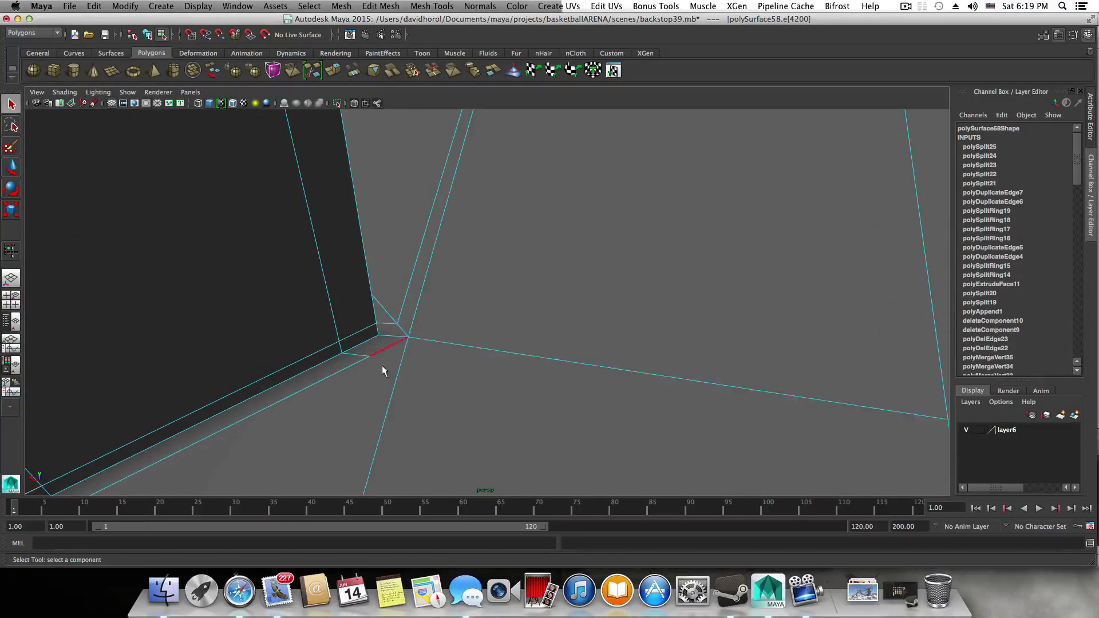
scroll(383, 365, "down", 5)
left_click_drag(399, 362, 433, 331, "alt")
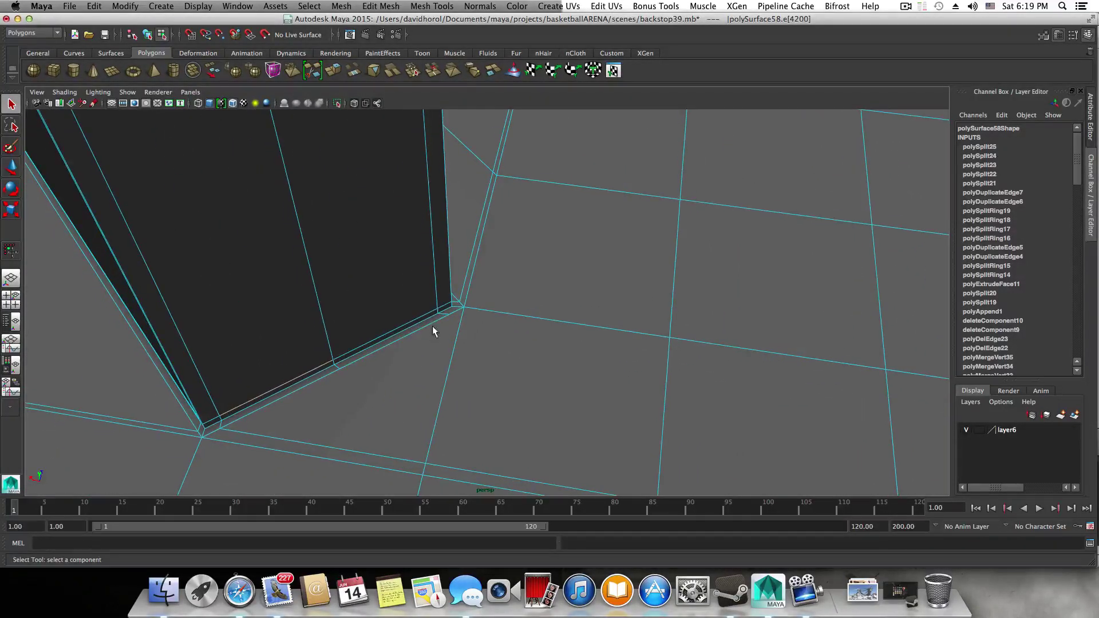
left_click(432, 6)
left_click(442, 177)
left_click_drag(449, 294, 493, 351, "alt")
scroll(494, 350, "up", 3)
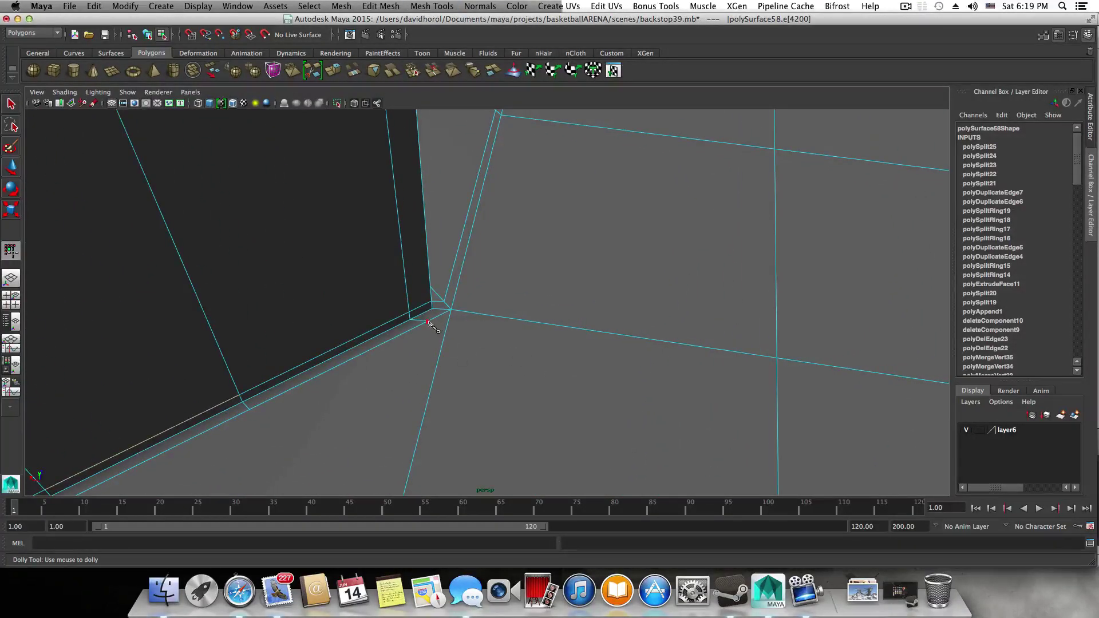
scroll(430, 372, "down", 6)
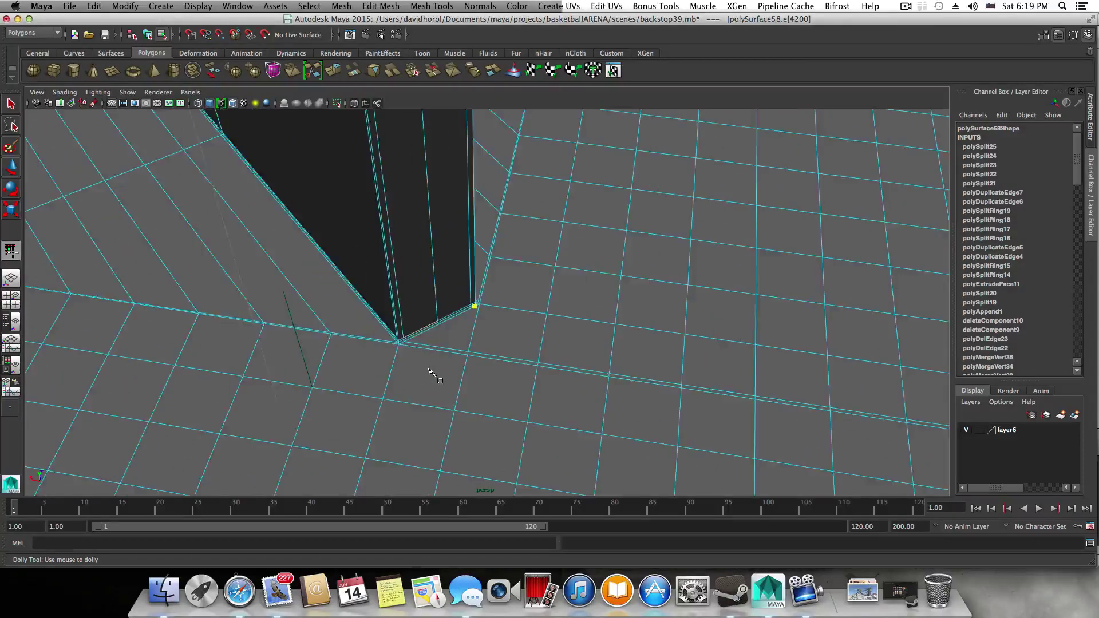
scroll(429, 371, "down", 10)
left_click_drag(429, 371, 465, 377, "alt")
middle_click_drag(465, 377, 465, 371, "alt")
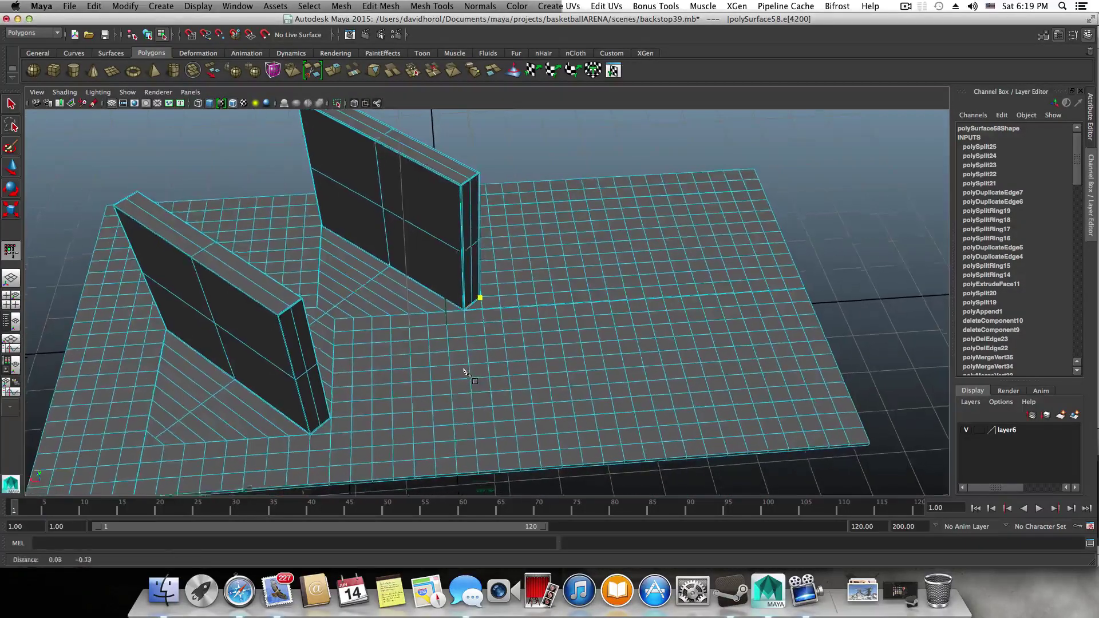
scroll(465, 372, "up", 8)
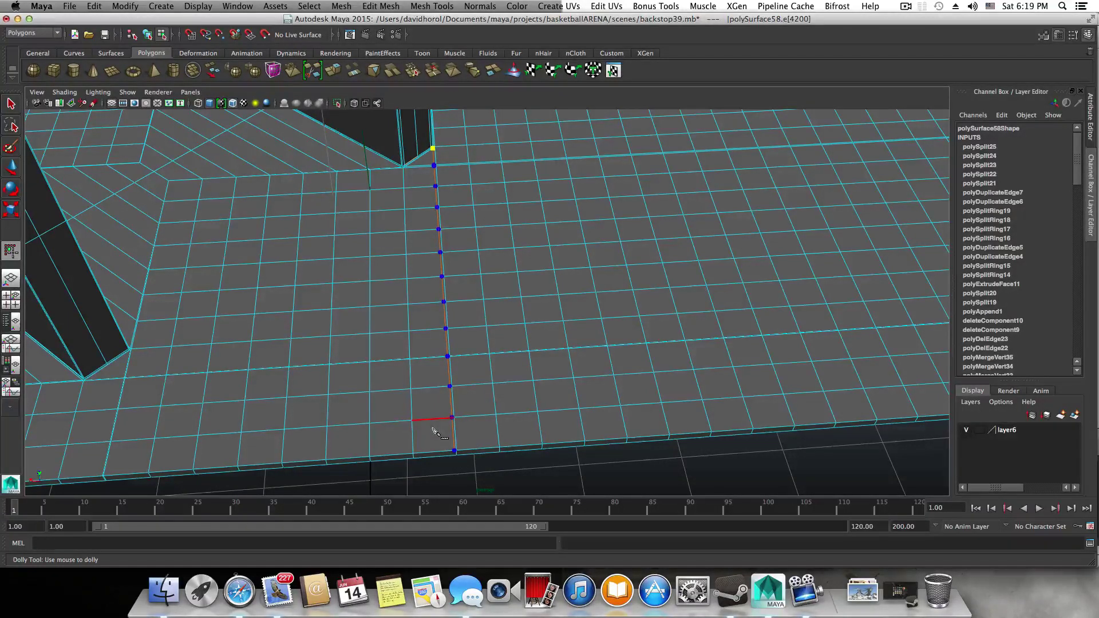
key("Return")
- Extend the support edge from the rim down the slab's side face and across the outermost underside face to the first grid edge
scroll(433, 424, "up", 10)
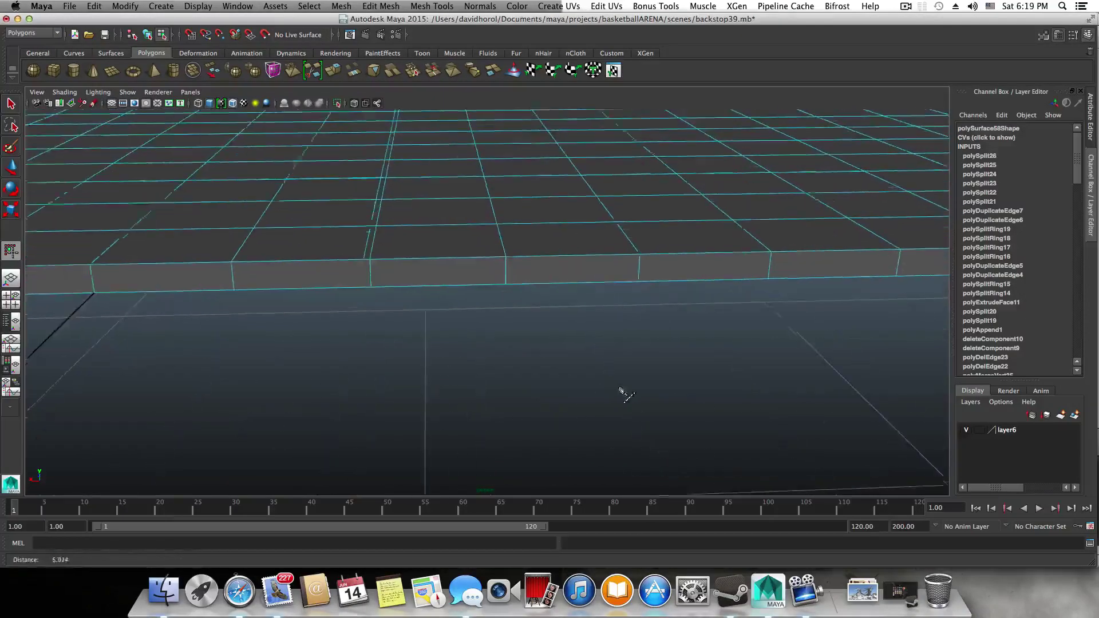
middle_click_drag(626, 395, 483, 434, "alt")
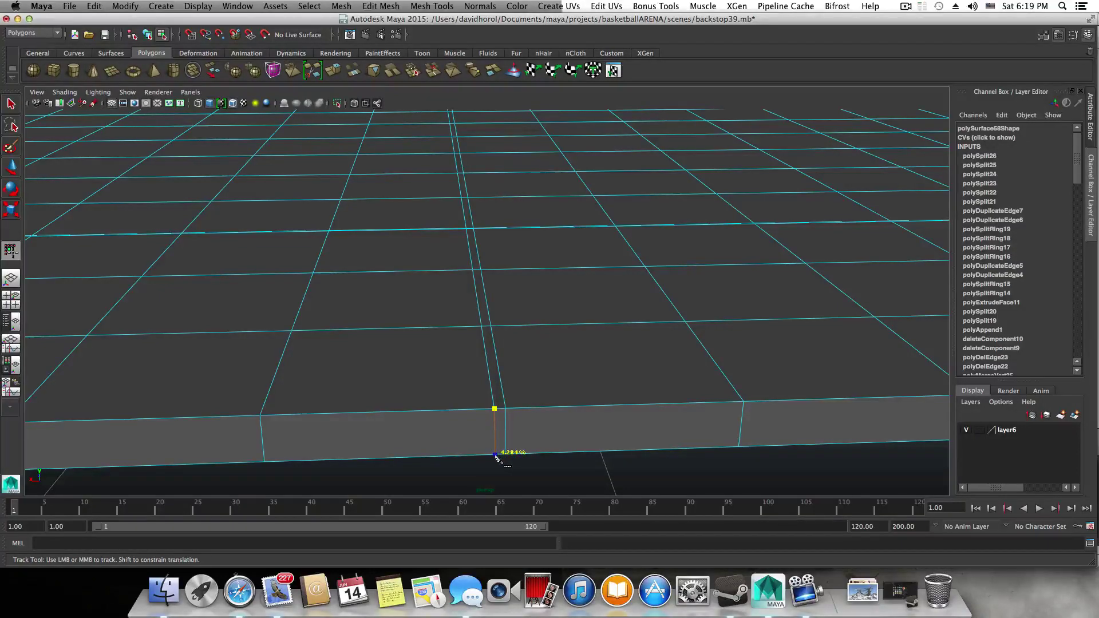
left_click_drag(496, 456, 475, 358, "alt")
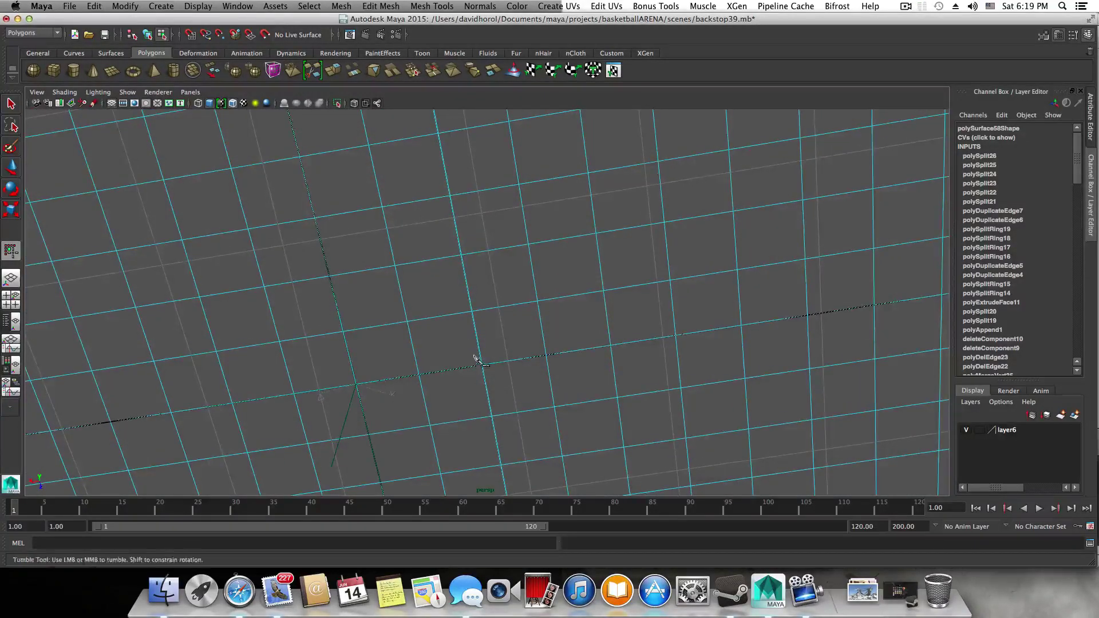
middle_click_drag(479, 223, 462, 366, "alt")
middle_click_drag(450, 218, 458, 366, "alt")
middle_click_drag(463, 287, 467, 376, "alt")
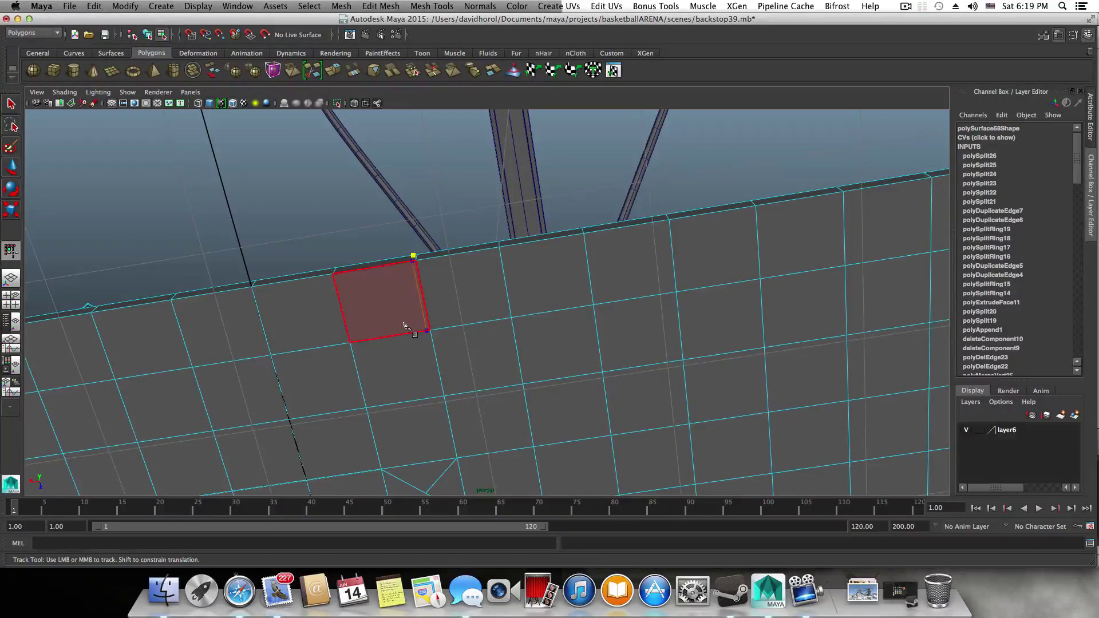
key("Return")
- Examine the floor support edges around both base corners of the recess block's narrow end
scroll(438, 450, "down", 5)
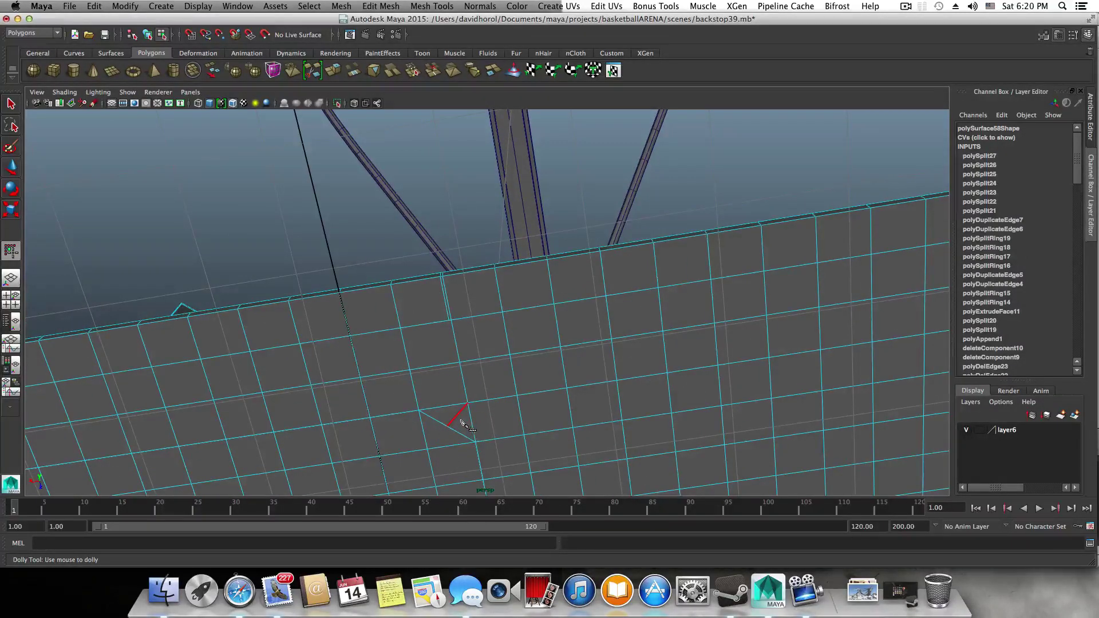
left_click_drag(403, 329, 370, 338, "alt")
middle_click_drag(371, 339, 531, 365, "alt")
scroll(457, 324, "up", 8)
scroll(554, 359, "up", 4)
scroll(523, 370, "up", 3)
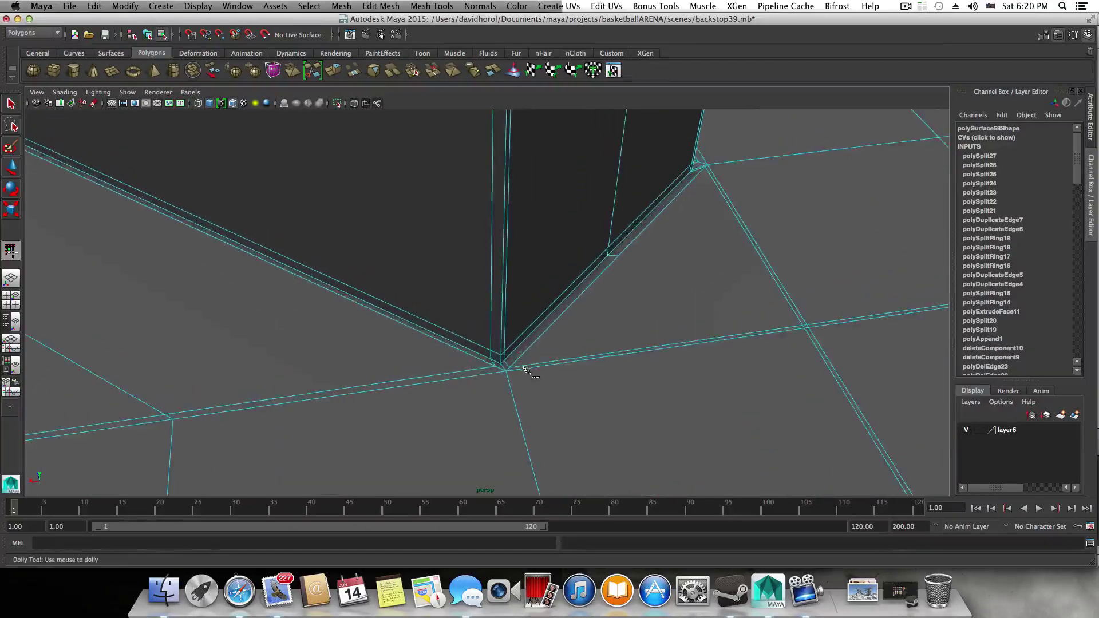
scroll(526, 373, "up", 6)
scroll(544, 376, "down", 5)
left_click_drag(573, 348, 519, 354, "alt")
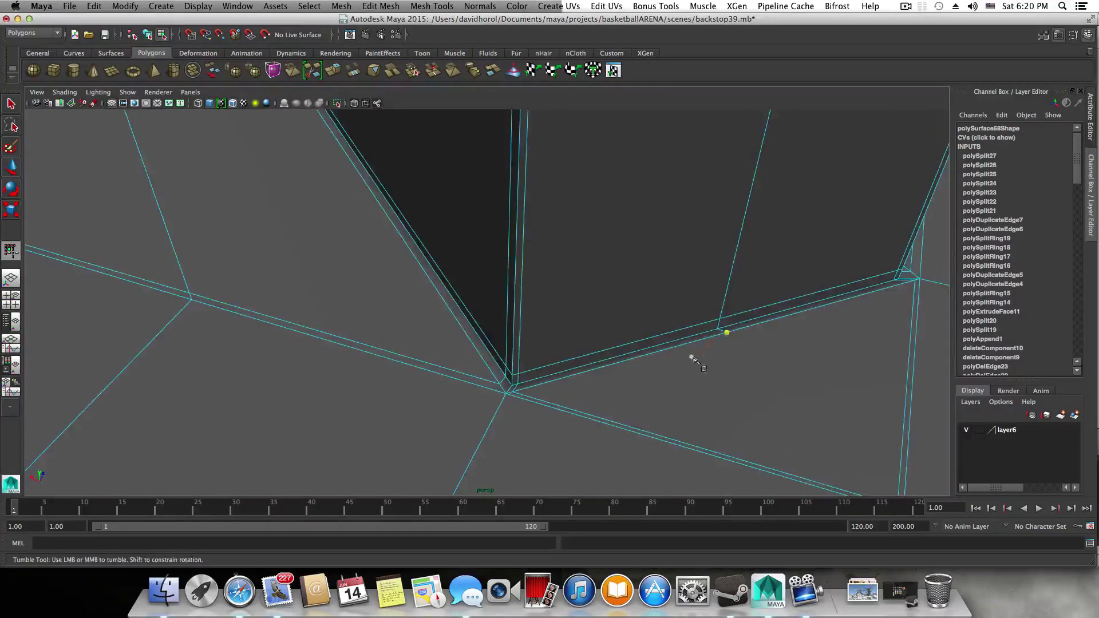
scroll(693, 356, "up", 5)
middle_click_drag(423, 362, 905, 328, "alt")
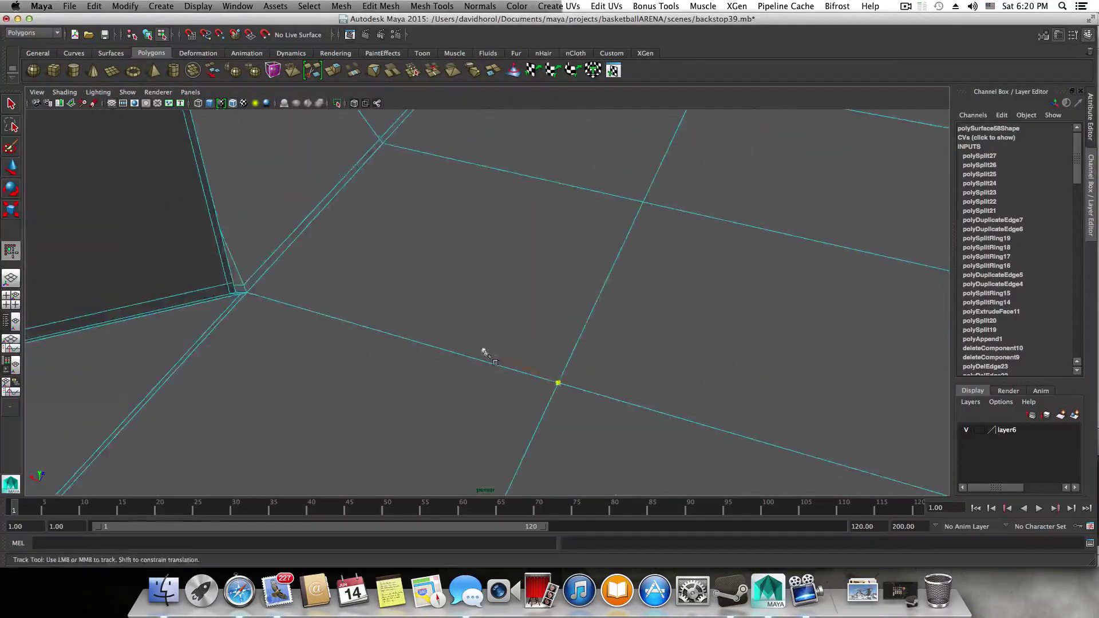
middle_click_drag(335, 252, 518, 375, "alt")
scroll(446, 435, "down", 6)
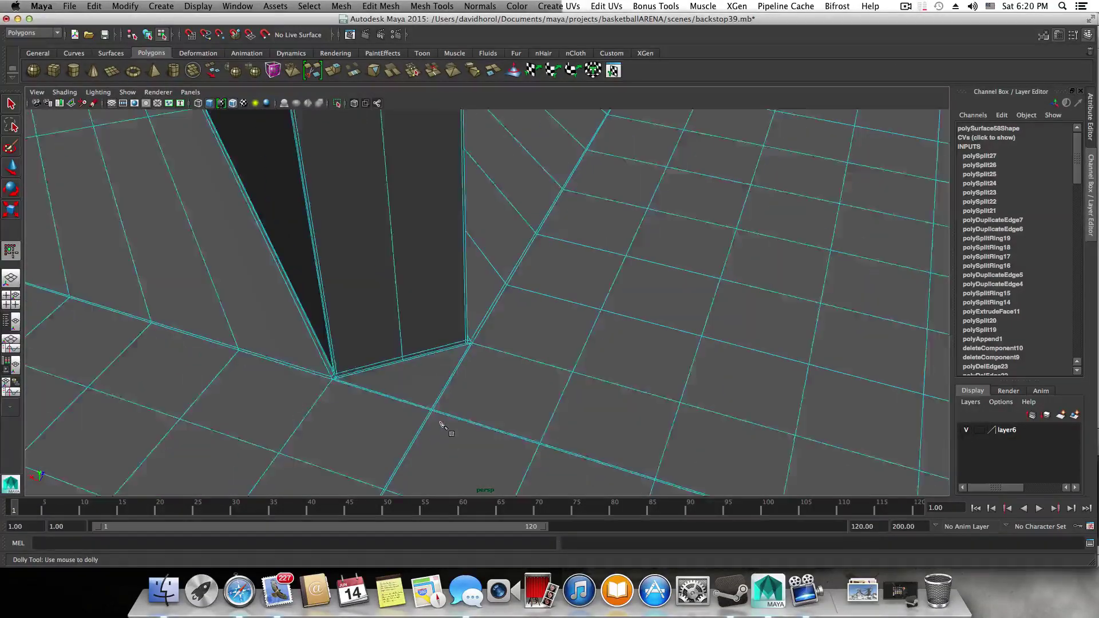
- Multi-Cut a short support edge across the outermost underside face, from the existing side cut to the first grid edge
left_click_drag(430, 427, 457, 332, "alt")
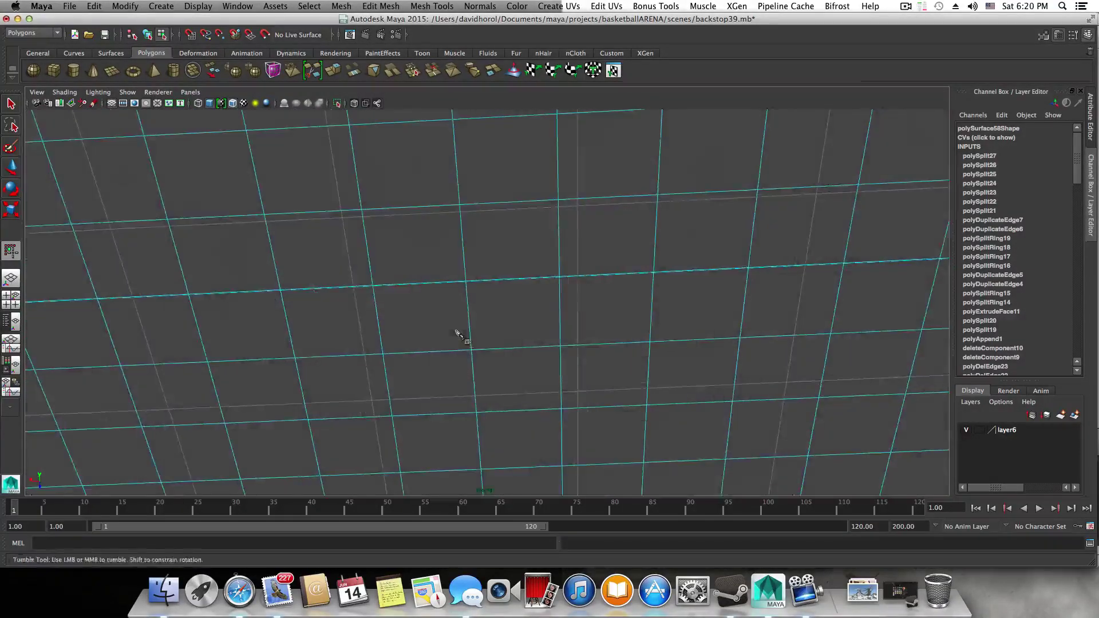
middle_click_drag(457, 331, 459, 495, "alt")
left_click_drag(459, 495, 463, 275, "alt")
middle_click_drag(462, 275, 483, 375, "alt")
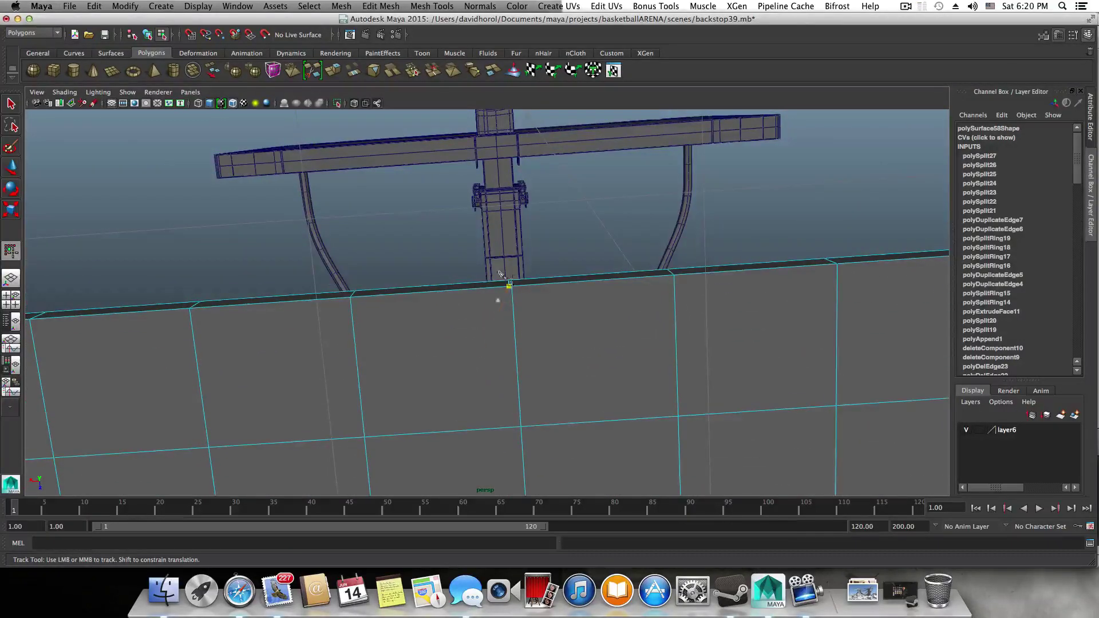
right_click_drag(487, 282, 573, 284, "alt")
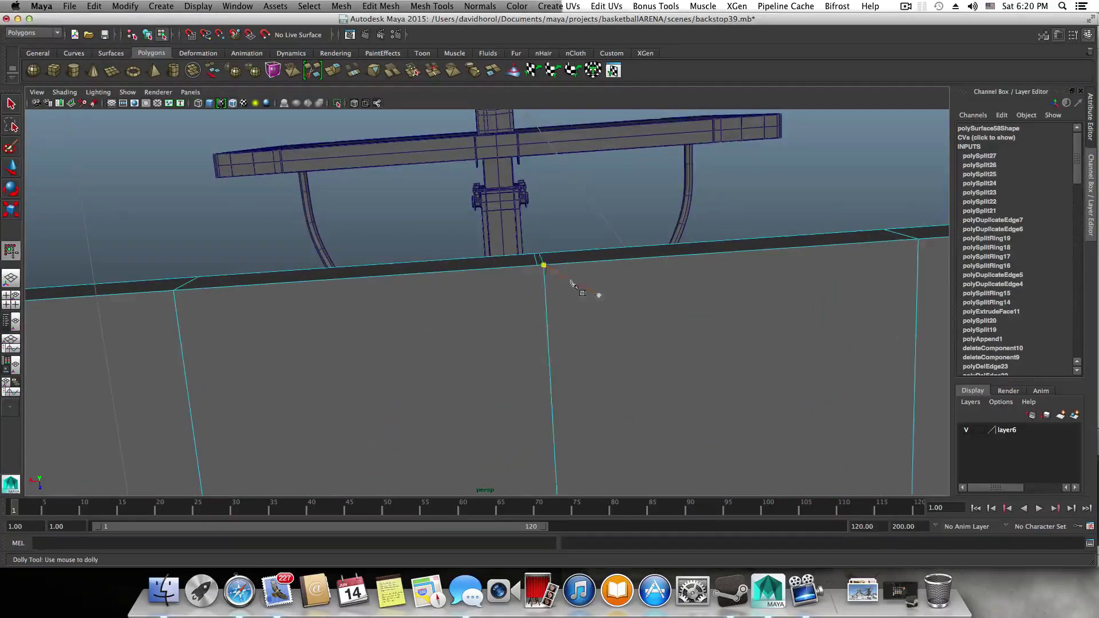
left_click(539, 269)
right_click_drag(539, 355, 451, 369, "alt")
middle_click_drag(451, 370, 438, 225, "alt")
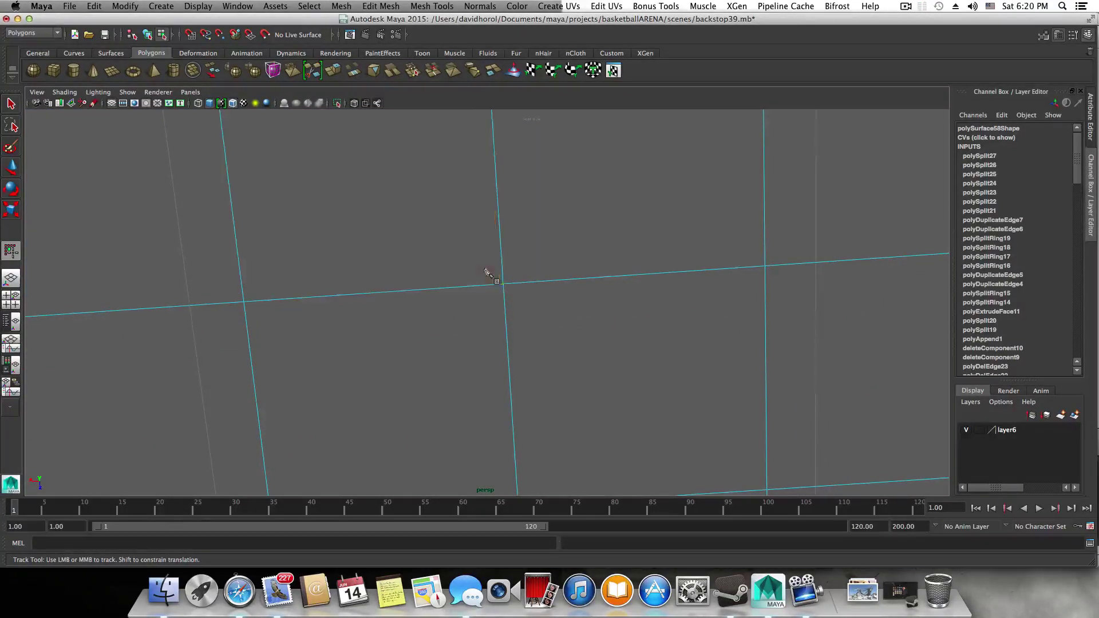
key("Return")
- Check the floor edges along the recess block's long base side through to its opposite end
left_click_drag(432, 260, 481, 450, "alt")
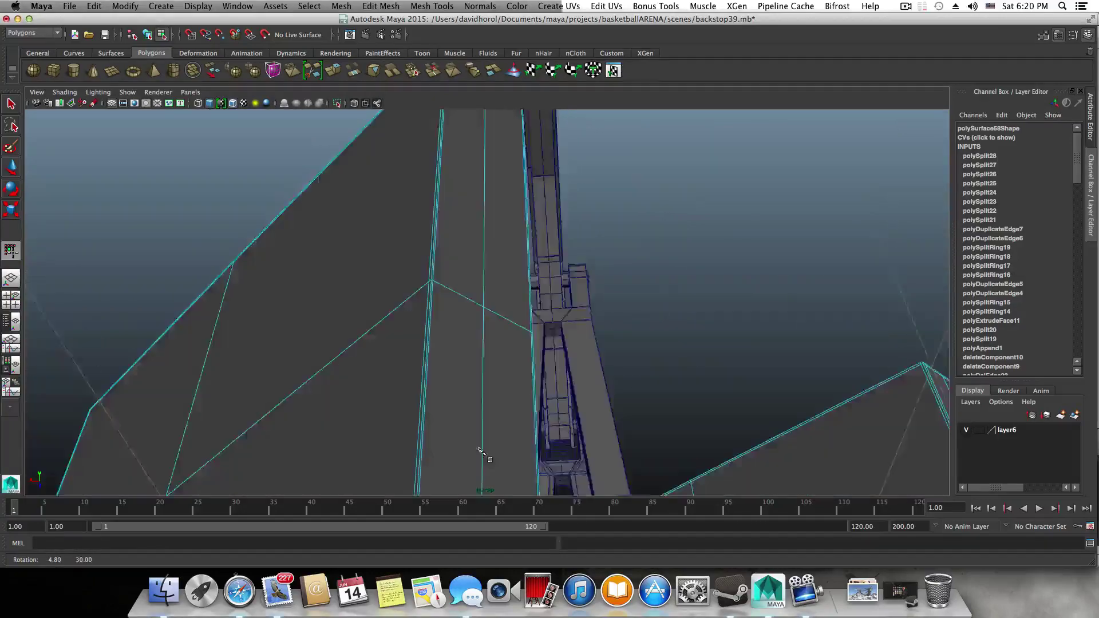
middle_click_drag(481, 449, 483, 309, "alt")
middle_click_drag(481, 471, 492, 221, "alt")
left_click_drag(493, 223, 517, 363, "alt")
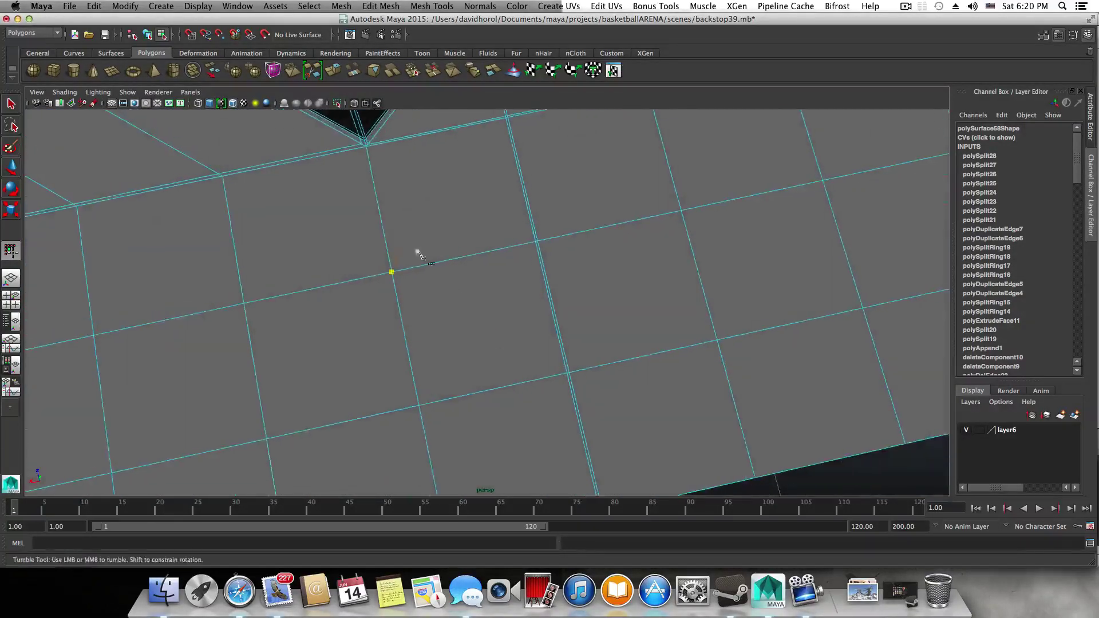
middle_click_drag(416, 249, 474, 353, "alt")
scroll(527, 322, "up", 3)
middle_click_drag(478, 309, 422, 379, "alt")
mouse_move(476, 278)
middle_mouse_down("alt")
mouse_move(452, 299)
mouse_move(418, 366)
middle_mouse_up("alt")
left_click_drag(544, 255, 496, 337, "alt")
middle_click_drag(537, 365, 336, 359, "alt")
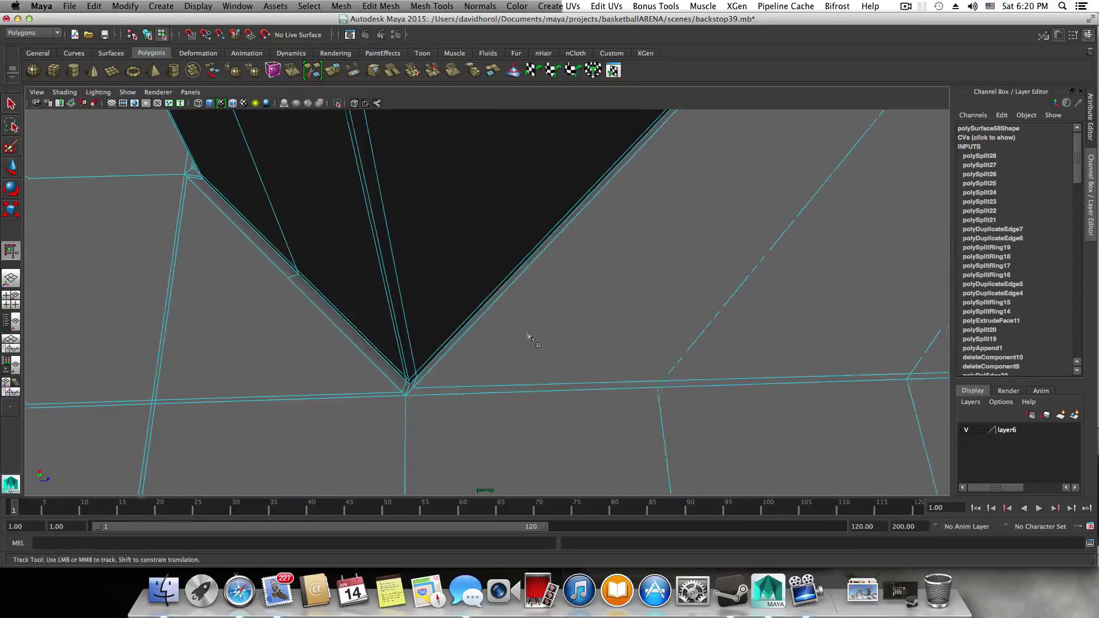
middle_click_drag(704, 278, 278, 395, "alt")
middle_click_drag(515, 229, 298, 446, "alt")
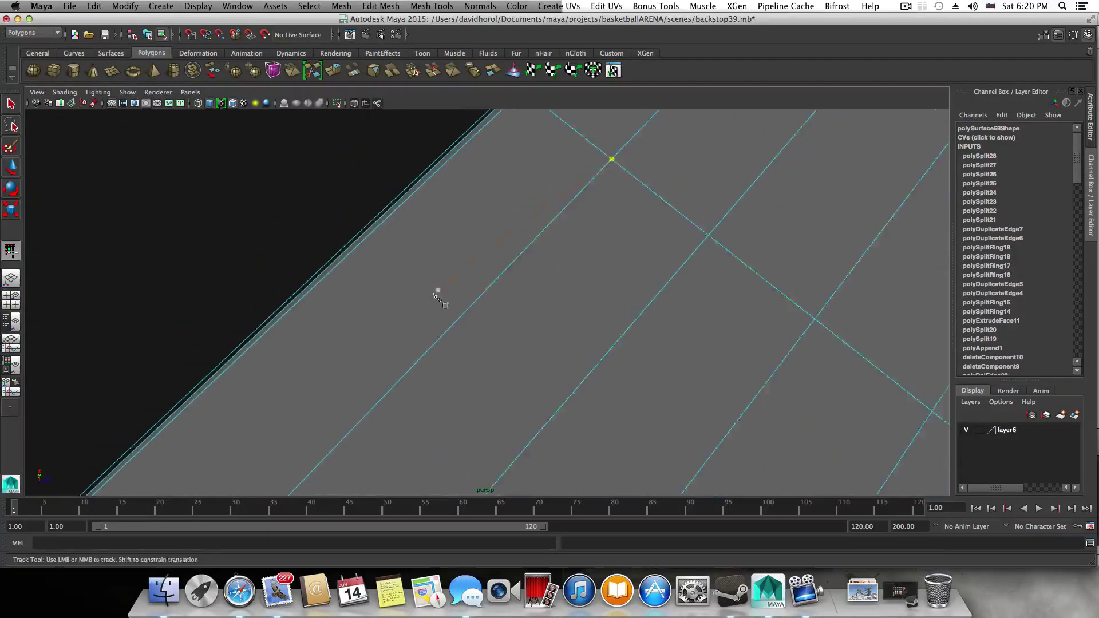
mouse_move(544, 189)
middle_mouse_down("alt")
mouse_move(420, 316)
mouse_move(292, 389)
mouse_move(297, 321)
mouse_move(252, 372)
middle_mouse_up("alt")
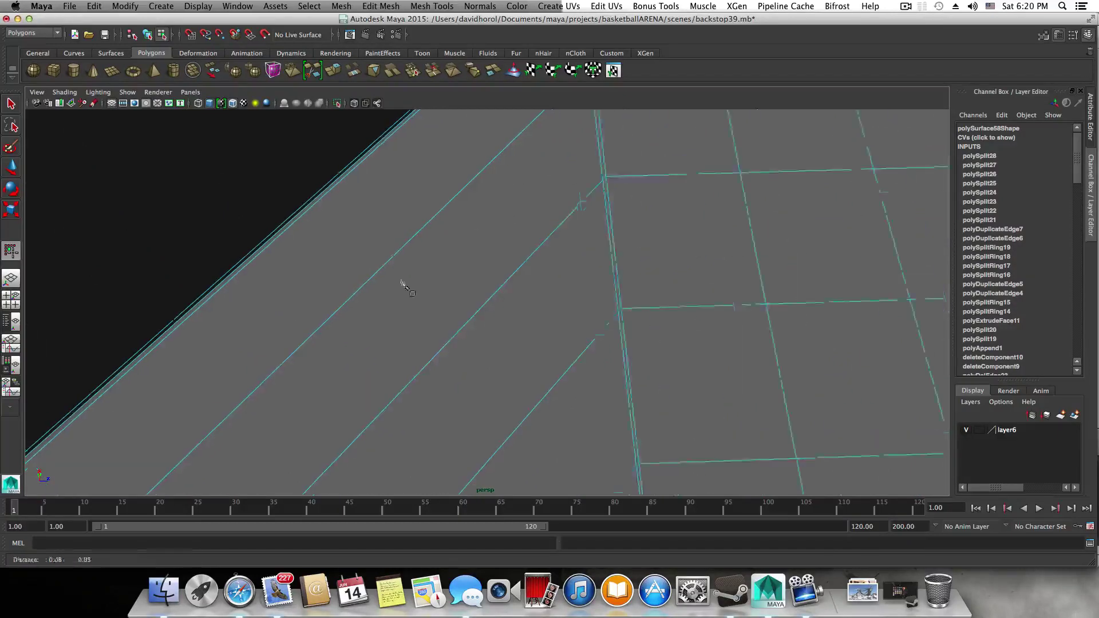
mouse_move(532, 120)
middle_mouse_down("alt")
mouse_move(452, 172)
mouse_move(402, 324)
middle_mouse_up("alt")
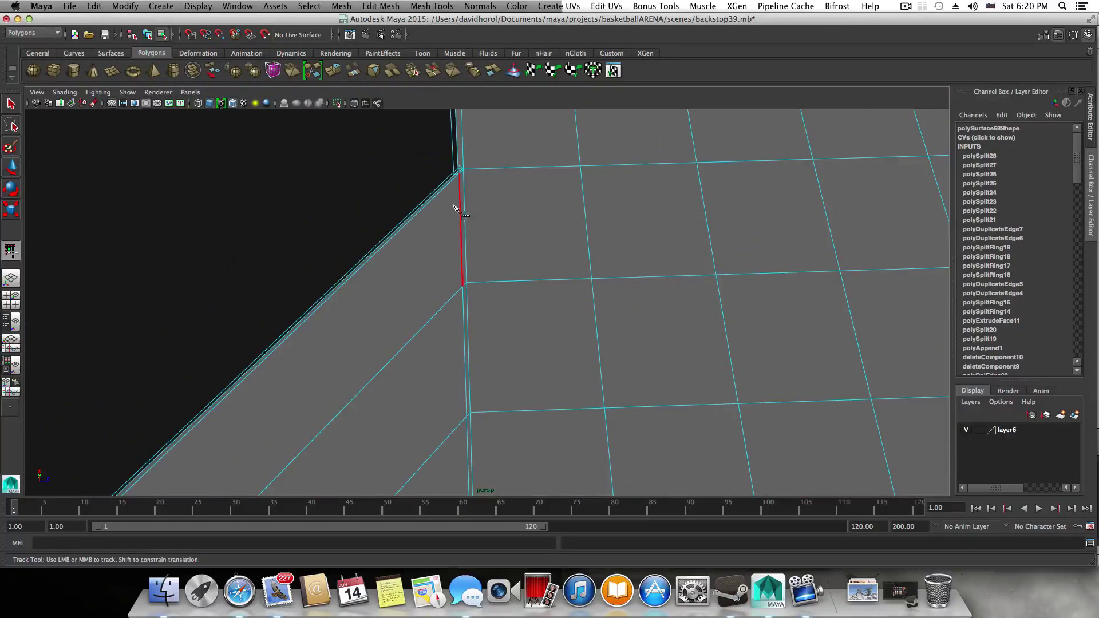
mouse_move(394, 245)
left_mouse_down("alt")
mouse_move(442, 245)
mouse_move(457, 275)
mouse_move(401, 275)
left_mouse_up("alt")
middle_click_drag(690, 334, 583, 362, "alt")
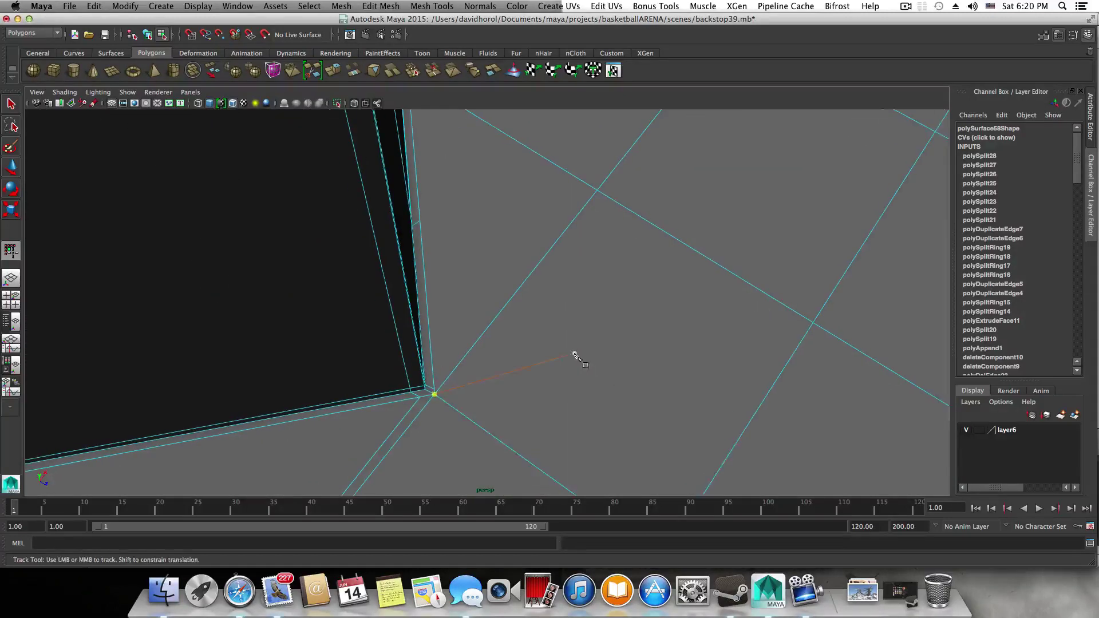
- Multi-Cut a support edge from the floor point beside the base corner at the block's opposite end across the floor to the rim
right_click_drag(439, 341, 428, 327, "alt")
middle_click_drag(428, 328, 440, 305, "alt")
right_click_drag(440, 304, 549, 361, "alt")
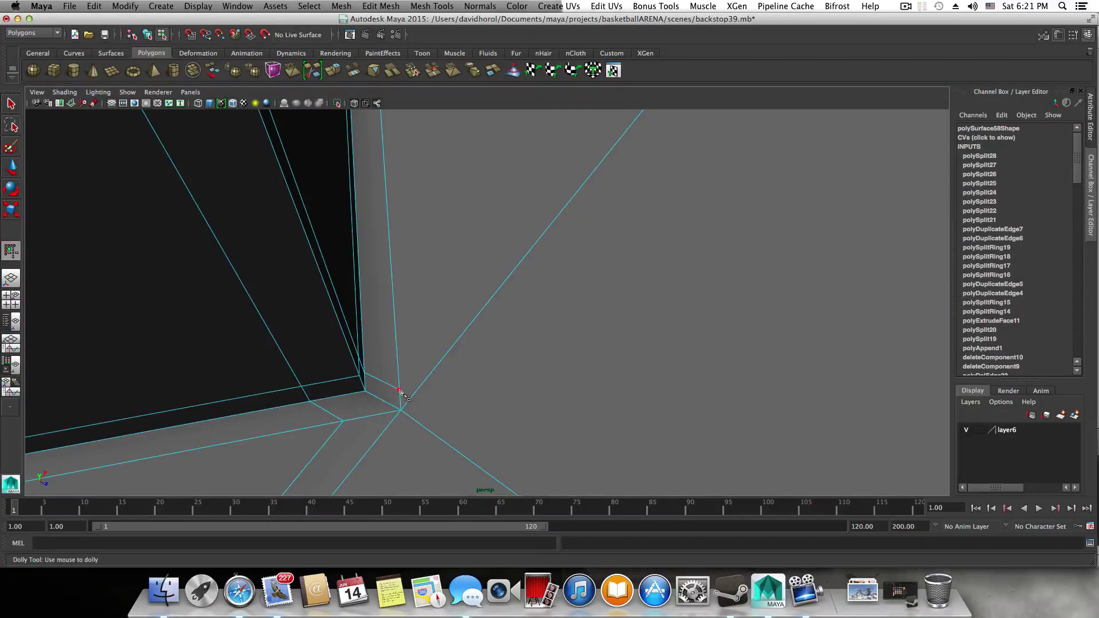
middle_click_drag(522, 264, 474, 369, "alt")
right_click_drag(633, 271, 372, 295, "alt")
left_click_drag(638, 215, 438, 225, "alt")
right_click_drag(441, 278, 370, 288, "alt")
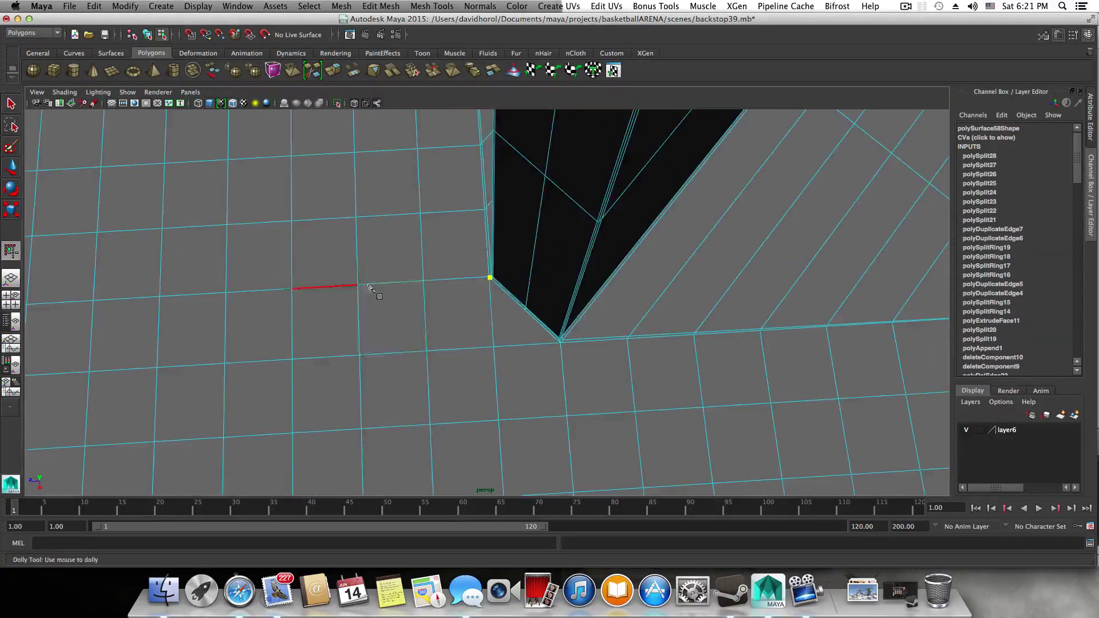
middle_click_drag(488, 336, 465, 154, "alt")
middle_click_drag(496, 435, 479, 247, "alt")
right_click_drag(478, 349, 716, 398, "alt")
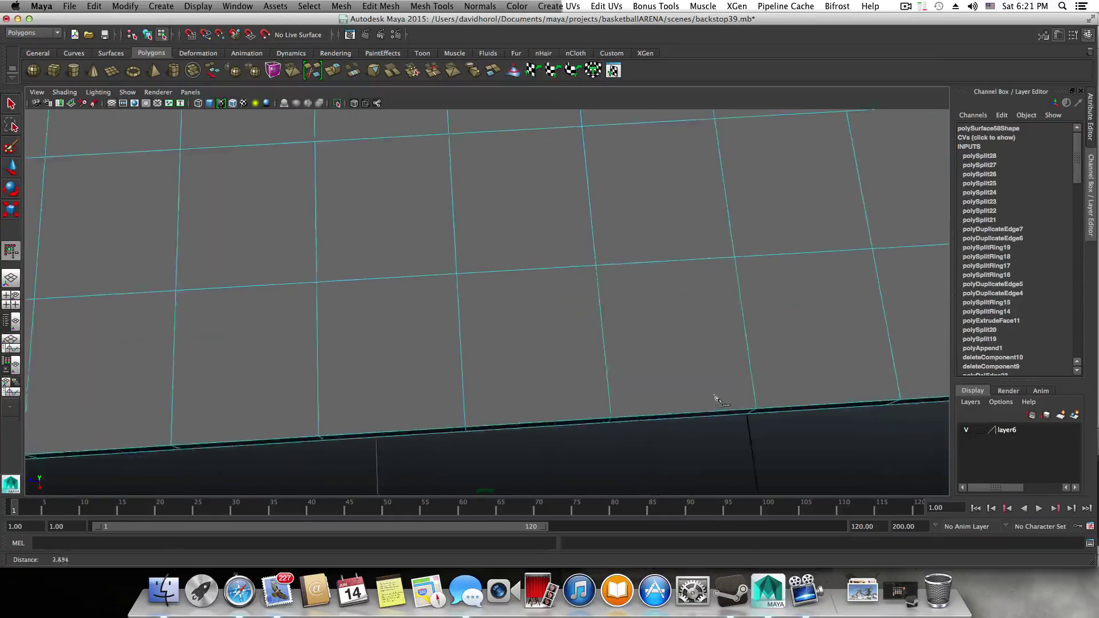
right_click_drag(536, 380, 660, 410, "alt")
middle_click_drag(567, 401, 607, 281, "alt")
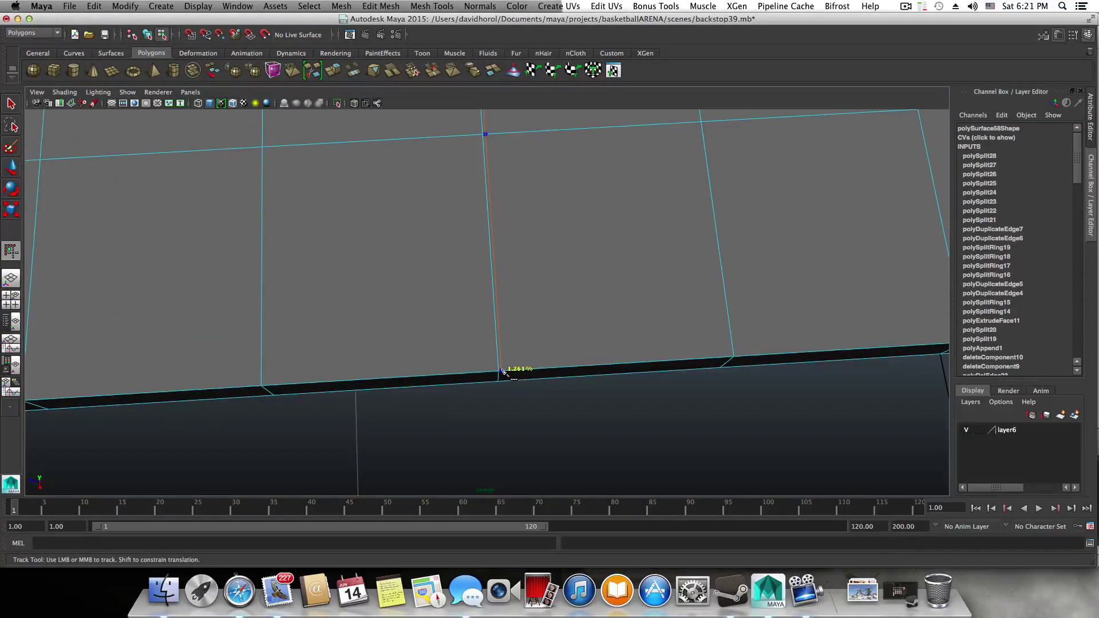
- Carry the cut on down the slab's side face and along the underside, and complete it
left_click_drag(505, 373, 504, 309, "alt")
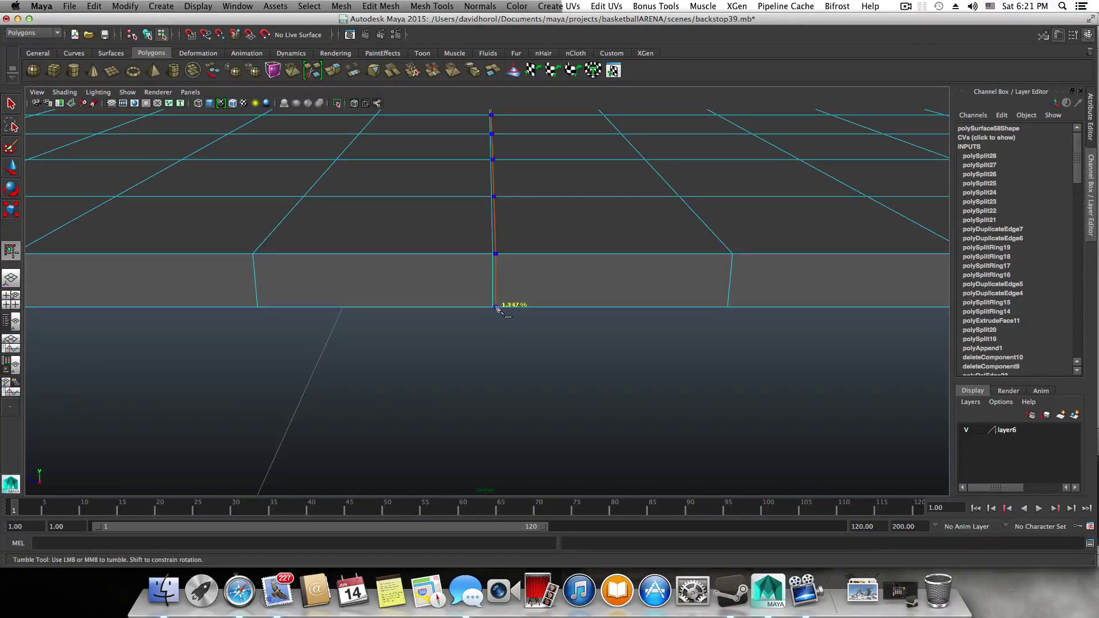
left_click_drag(497, 309, 514, 367, "alt")
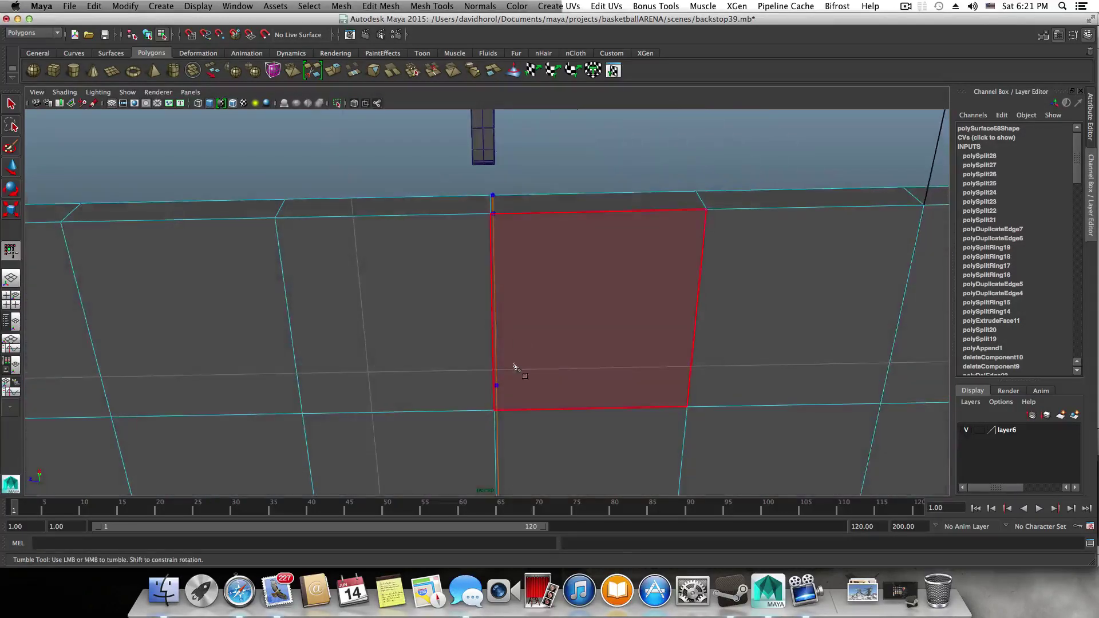
left_click(511, 425)
- Multi-Cut a support edge from the floor point beside the recess block's next base corner across the floor to the slab's rim
scroll(511, 424, "down", 2)
left_click_drag(526, 361, 538, 421, "alt")
middle_click_drag(544, 362, 491, 409, "alt")
scroll(542, 405, "up", 4)
scroll(539, 402, "down", 2)
right_click_drag(491, 409, 528, 427, "alt")
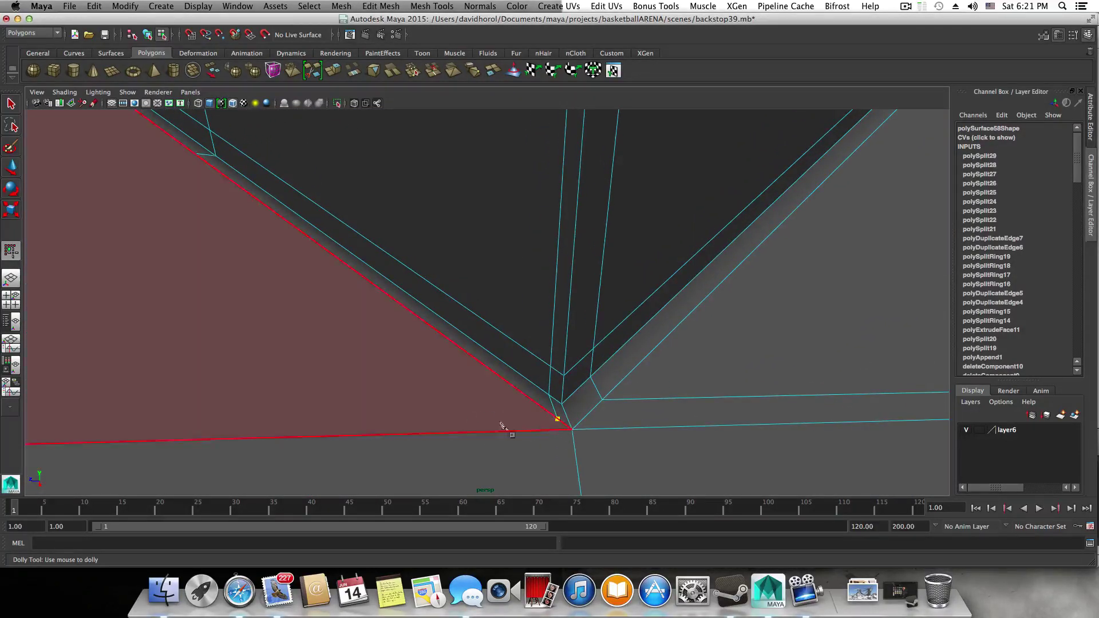
left_click_drag(503, 422, 624, 438, "alt")
middle_click_drag(719, 390, 641, 380, "alt")
right_click_drag(641, 380, 543, 382, "alt")
middle_click_drag(543, 382, 517, 311, "alt")
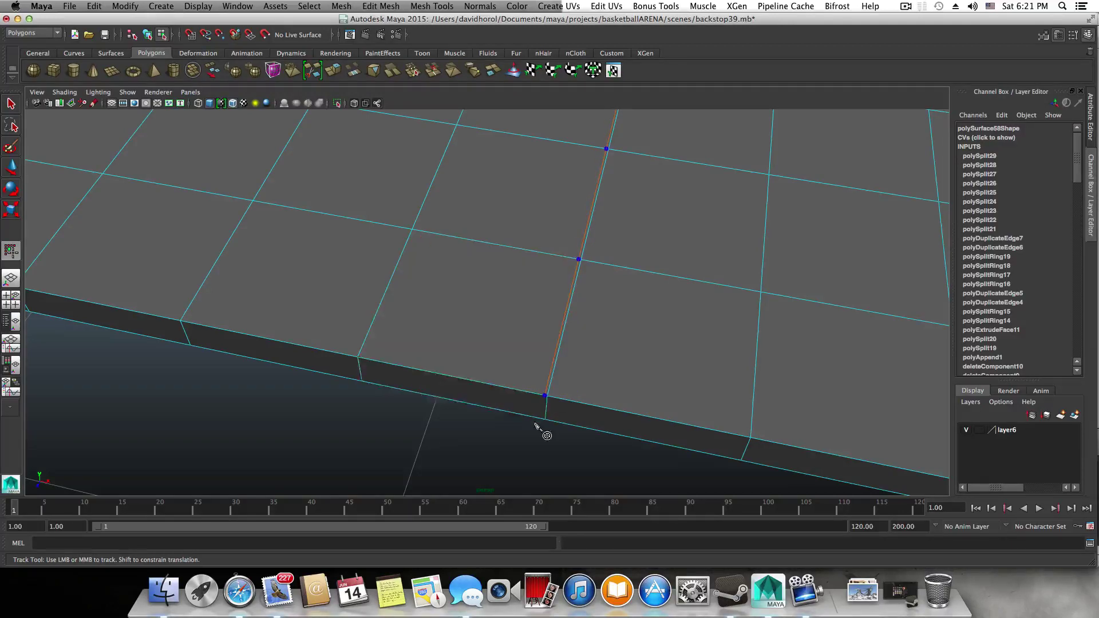
- Carry the cut on down the slab's side face and across the underside to the opposite rim, and complete it
middle_click_drag(536, 425, 565, 329, "alt")
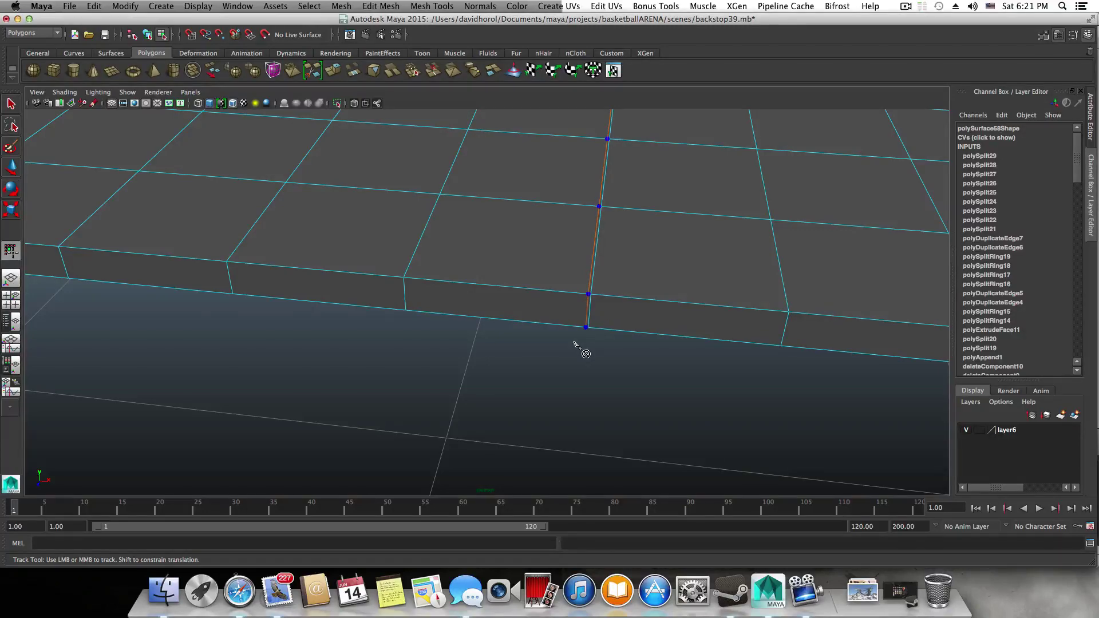
left_click_drag(574, 343, 578, 193, "alt")
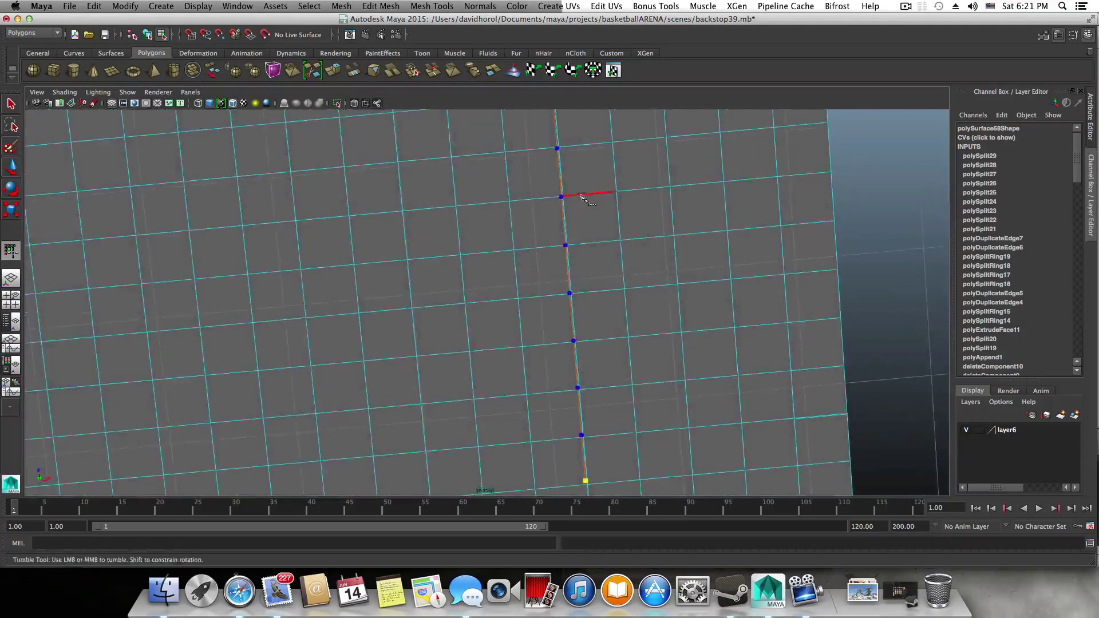
middle_click_drag(577, 193, 586, 494, "alt")
middle_click_drag(594, 370, 604, 487, "alt")
scroll(602, 375, "up", 7)
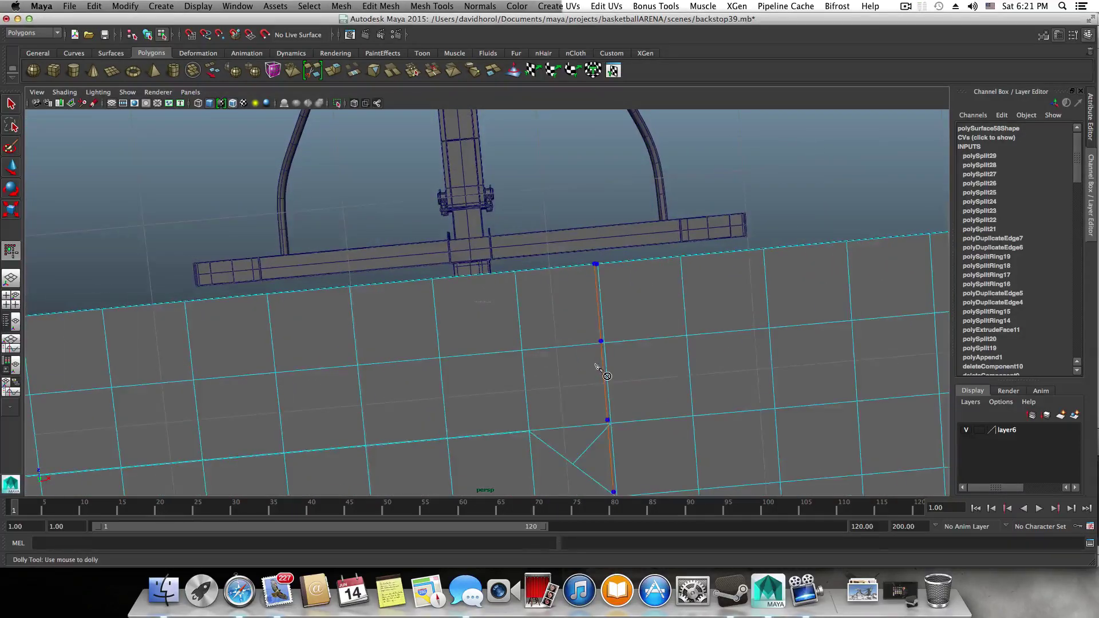
scroll(602, 376, "up", 2)
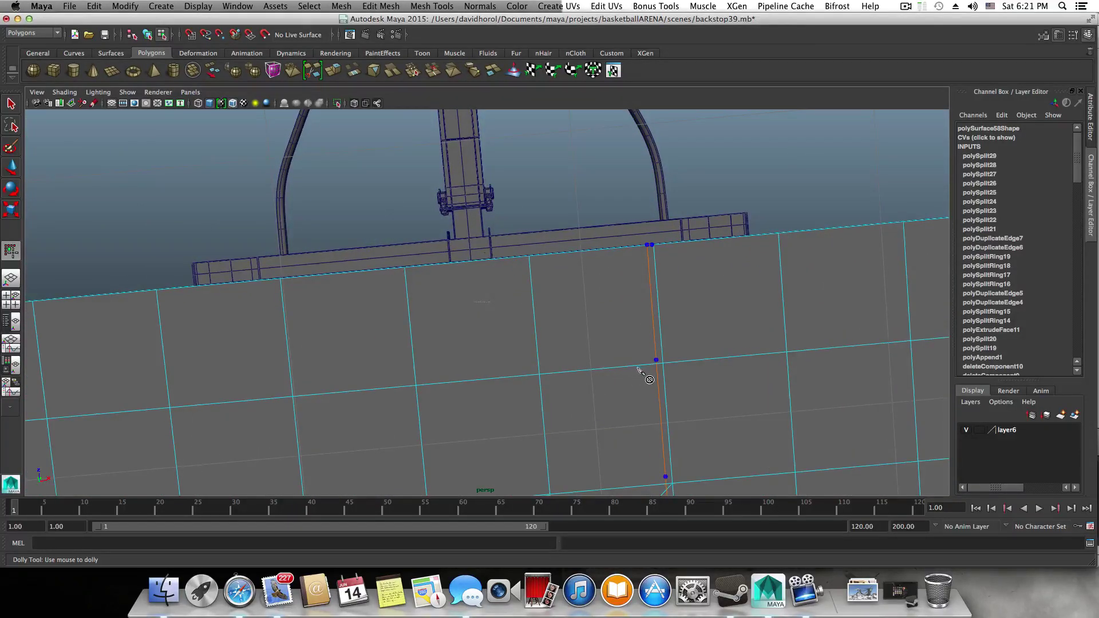
right_click(630, 306)
- Multi-Cut a short support edge from the lower end of the side-face cut across the outermost underside face to the first grid edge
left_click_drag(630, 305, 628, 348, "alt")
middle_click_drag(628, 278, 627, 348, "alt")
mouse_move(595, 286)
middle_mouse_down("alt")
mouse_move(572, 407)
mouse_move(589, 346)
mouse_move(536, 370)
mouse_move(491, 431)
middle_mouse_up("alt")
middle_click_drag(496, 369, 457, 372, "alt")
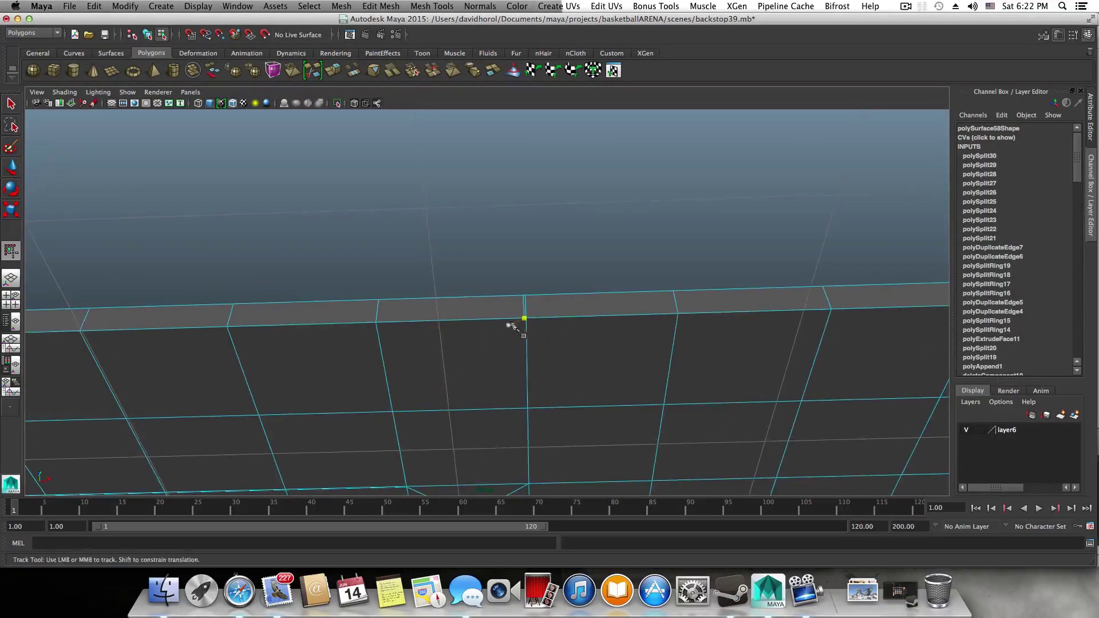
scroll(514, 326, "up", 5)
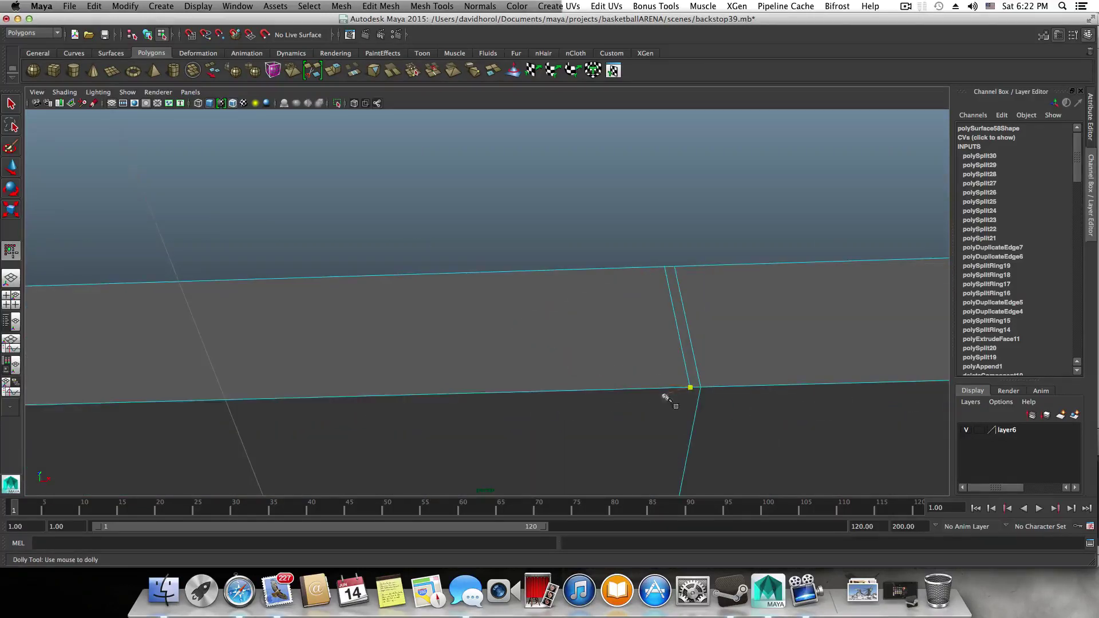
scroll(570, 411, "down", 5)
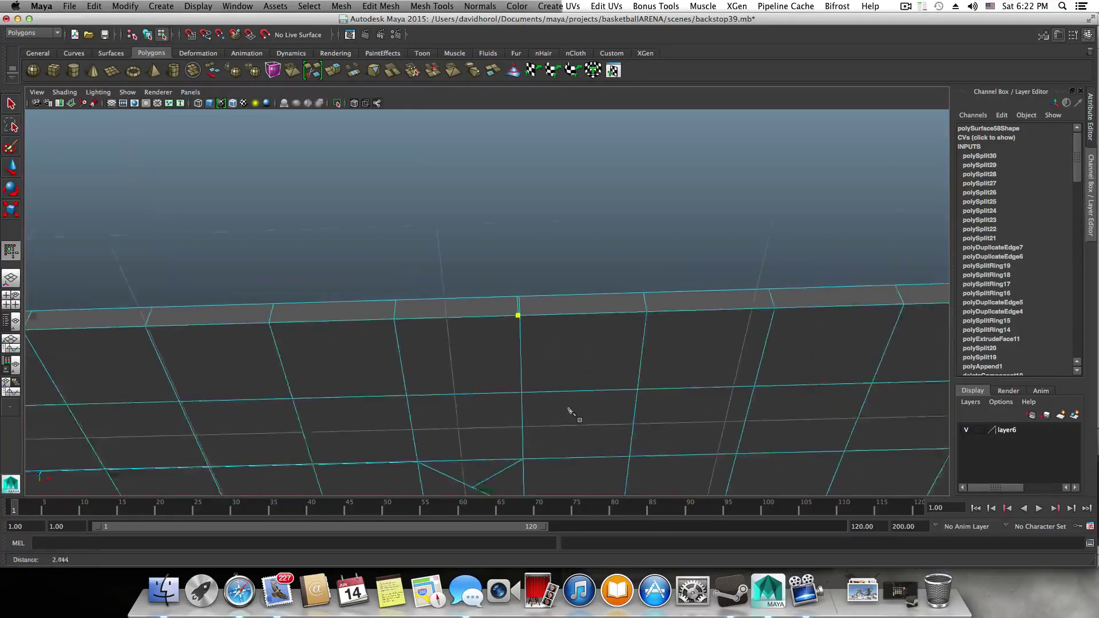
middle_click_drag(570, 411, 577, 401, "alt")
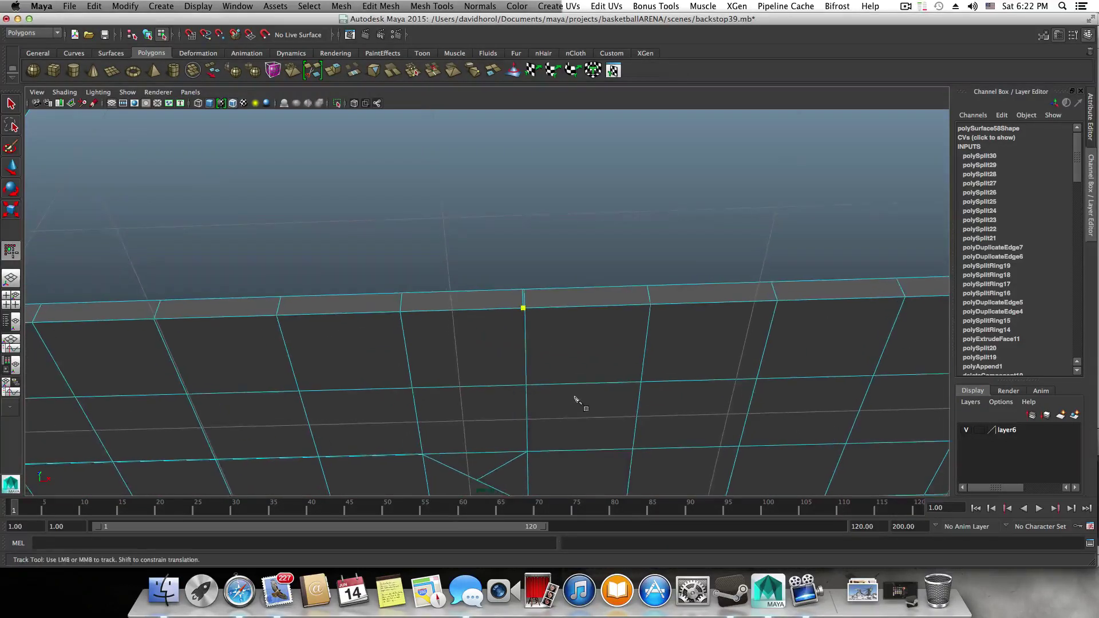
left_click(514, 378)
left_click_drag(503, 321, 506, 397, "alt")
left_click_drag(527, 164, 528, 384, "alt")
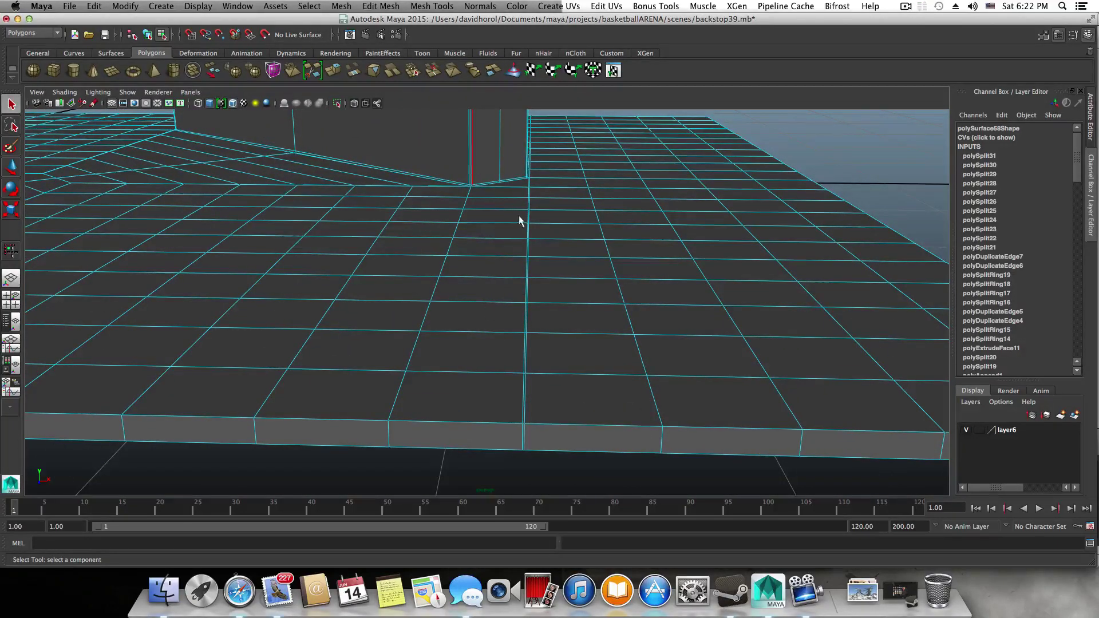
- Check the support edges on the floor around the recess blocks' base corners and along their long base sides
left_click_drag(520, 221, 490, 336, "alt")
scroll(490, 328, "up", 6)
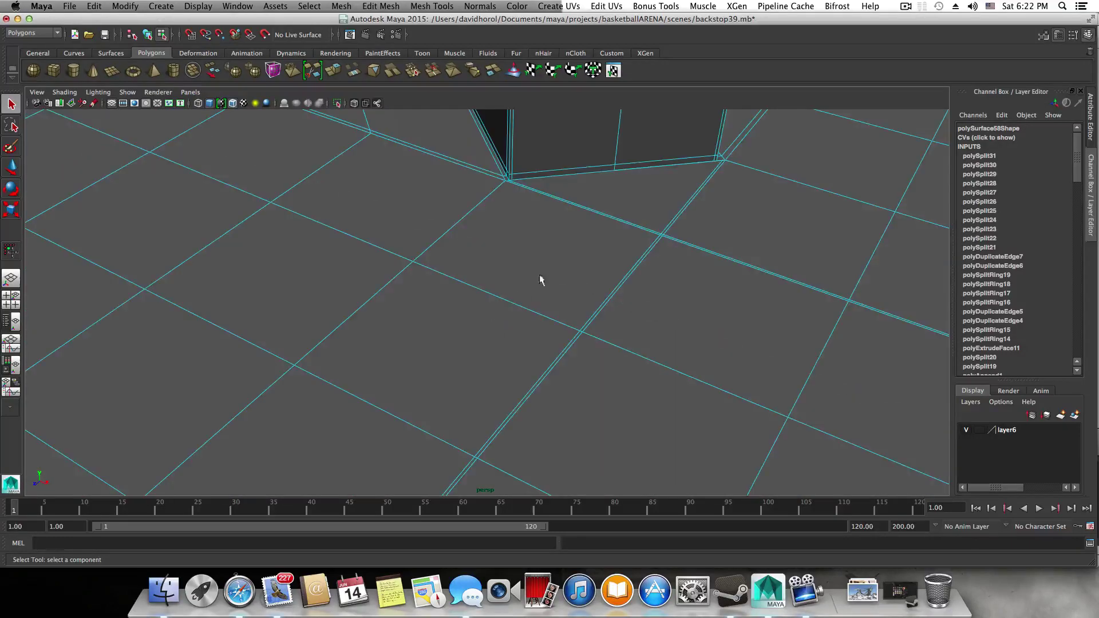
left_click_drag(540, 279, 425, 312, "alt")
left_click_drag(458, 279, 740, 355, "alt")
middle_click_drag(740, 351, 476, 342, "alt")
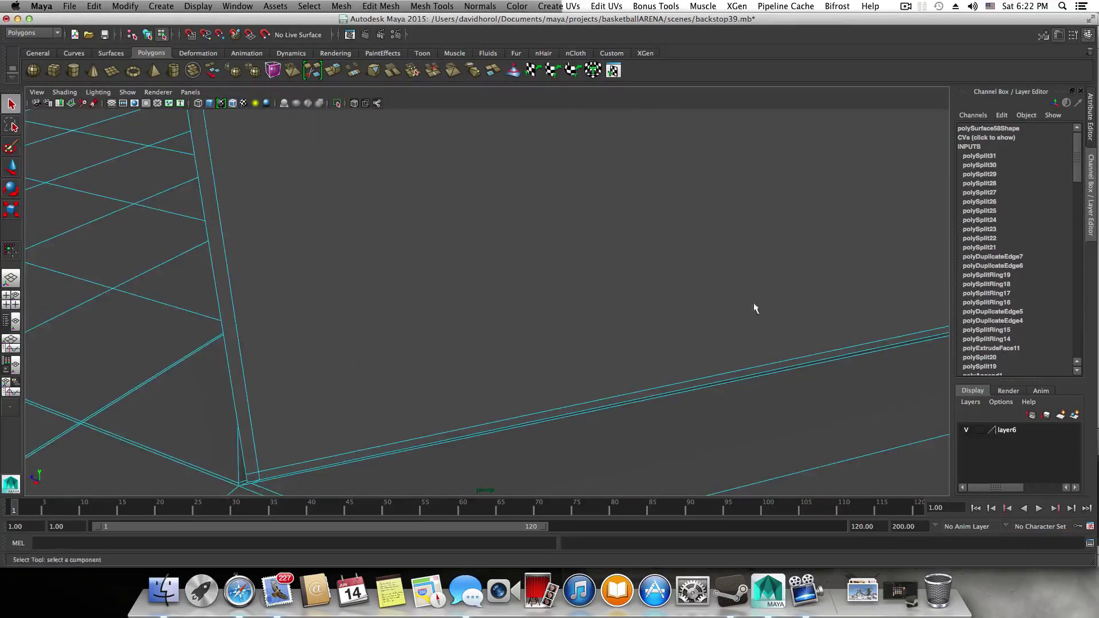
middle_click_drag(754, 307, 426, 338, "alt")
middle_click_drag(576, 338, 350, 334, "alt")
middle_click_drag(853, 265, 444, 351, "alt")
left_click_drag(504, 351, 385, 343, "alt")
middle_click_drag(790, 386, 486, 154, "alt")
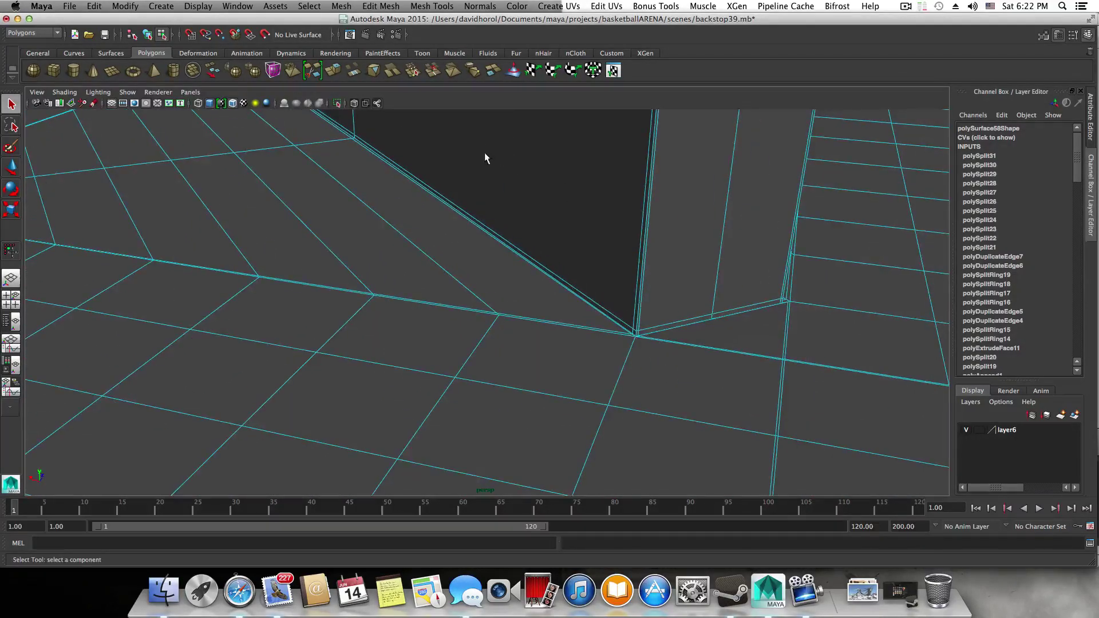
right_click_drag(681, 354, 893, 427, "alt")
middle_click_drag(816, 387, 562, 382, "alt")
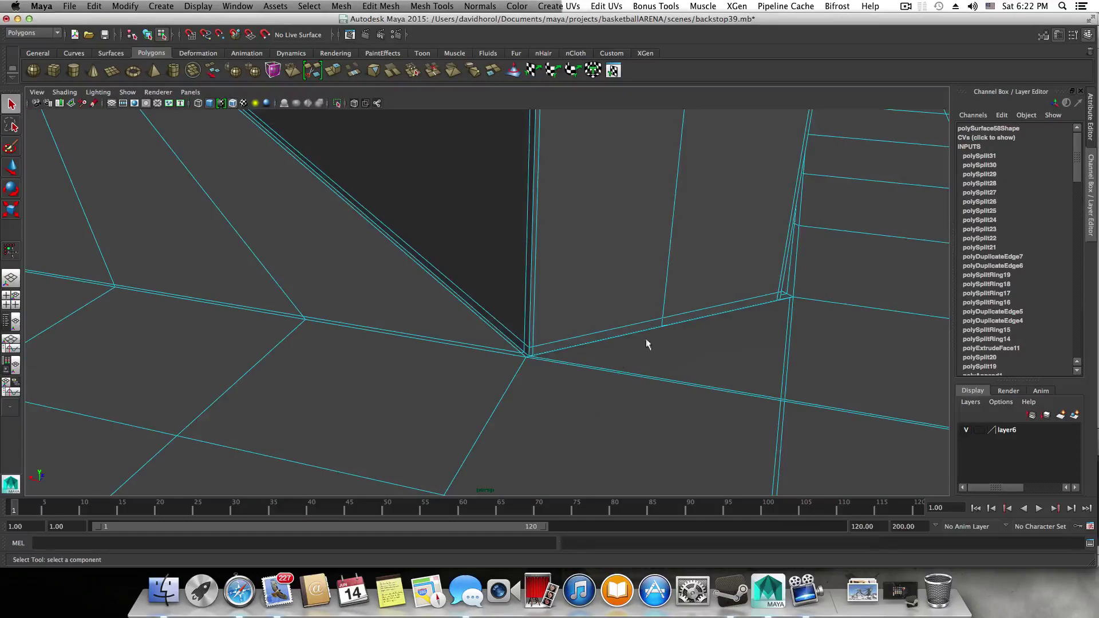
mouse_move(646, 339)
left_mouse_down("alt")
mouse_move(655, 343)
mouse_move(599, 344)
mouse_move(591, 363)
mouse_move(602, 382)
mouse_move(562, 319)
mouse_move(534, 319)
mouse_move(648, 346)
left_mouse_up("alt")
- Preview the arena floor smoothed, examine the edge flow around the recess base corners, and return to the unsmoothed display
key("3")
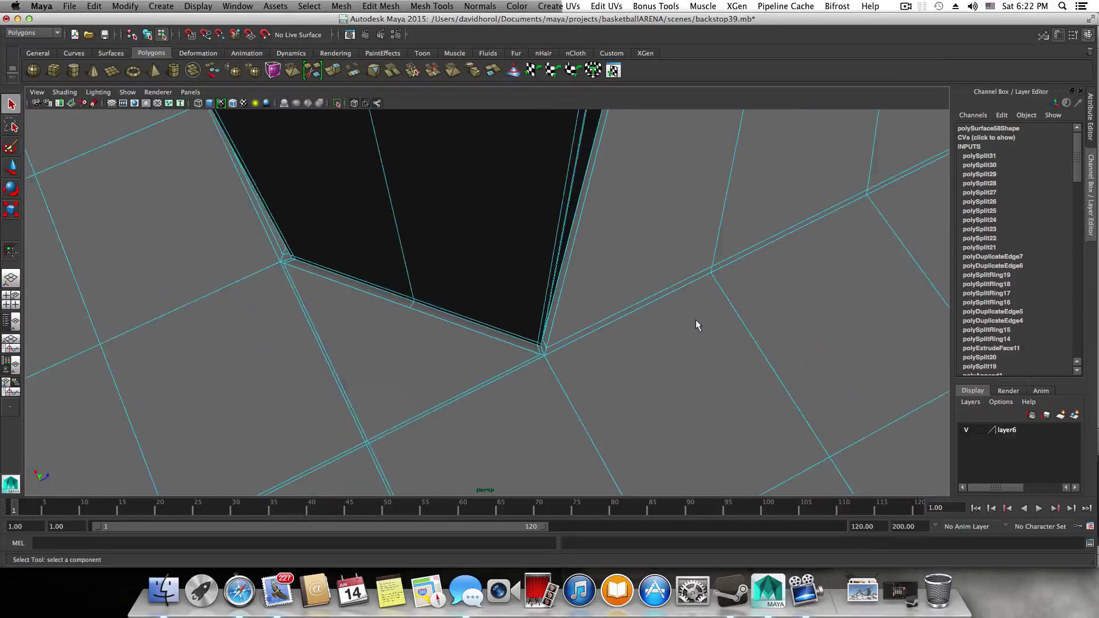
scroll(696, 320, "down", 5)
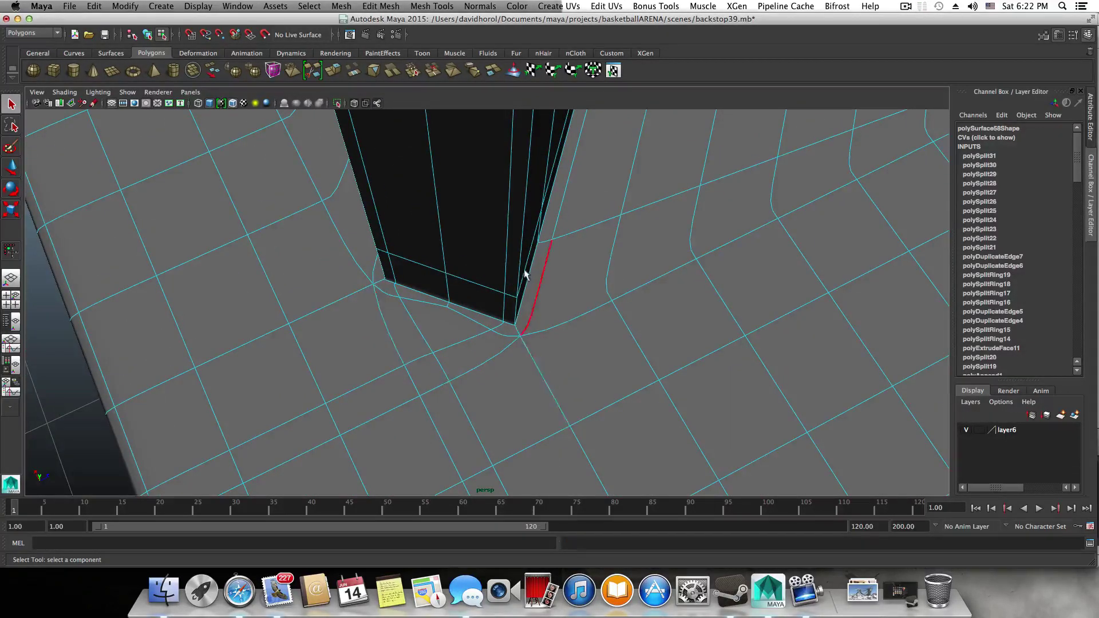
middle_click_drag(525, 275, 578, 350, "alt")
left_click_drag(578, 349, 666, 345, "alt")
scroll(385, 315, "up", 5)
middle_click_drag(386, 315, 660, 474, "alt")
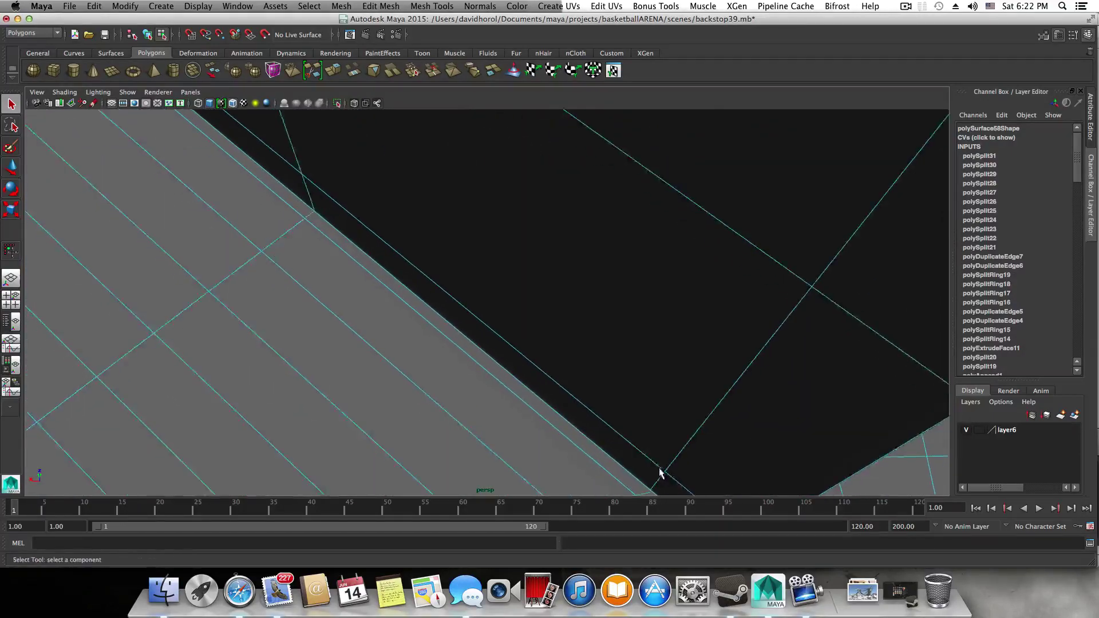
left_click_drag(661, 474, 448, 410, "alt")
scroll(448, 410, "up", 4)
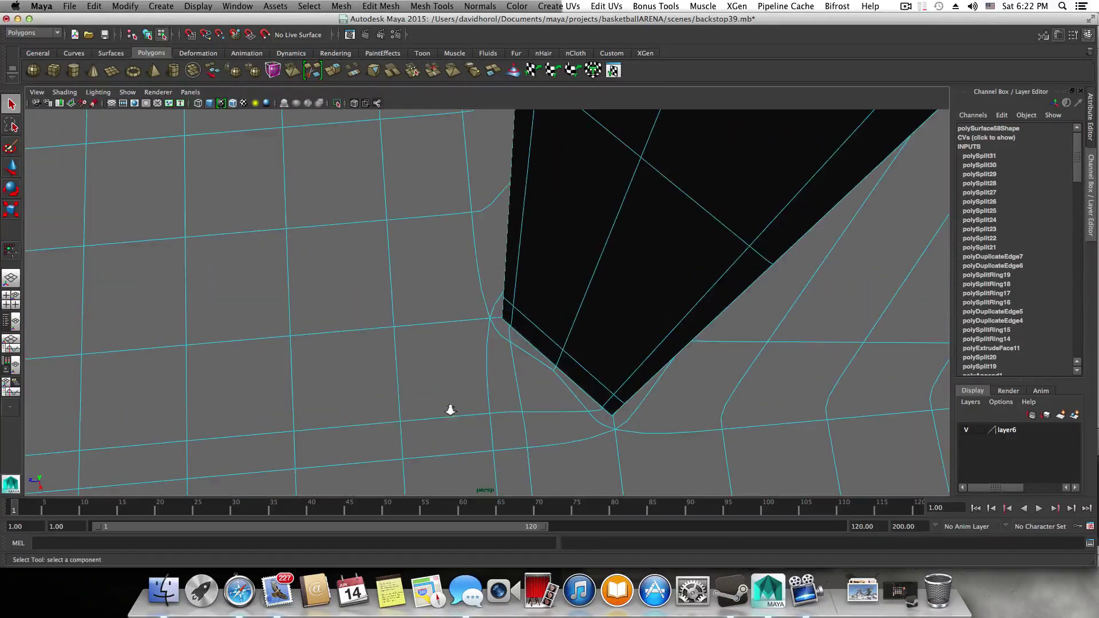
scroll(453, 412, "down", 8)
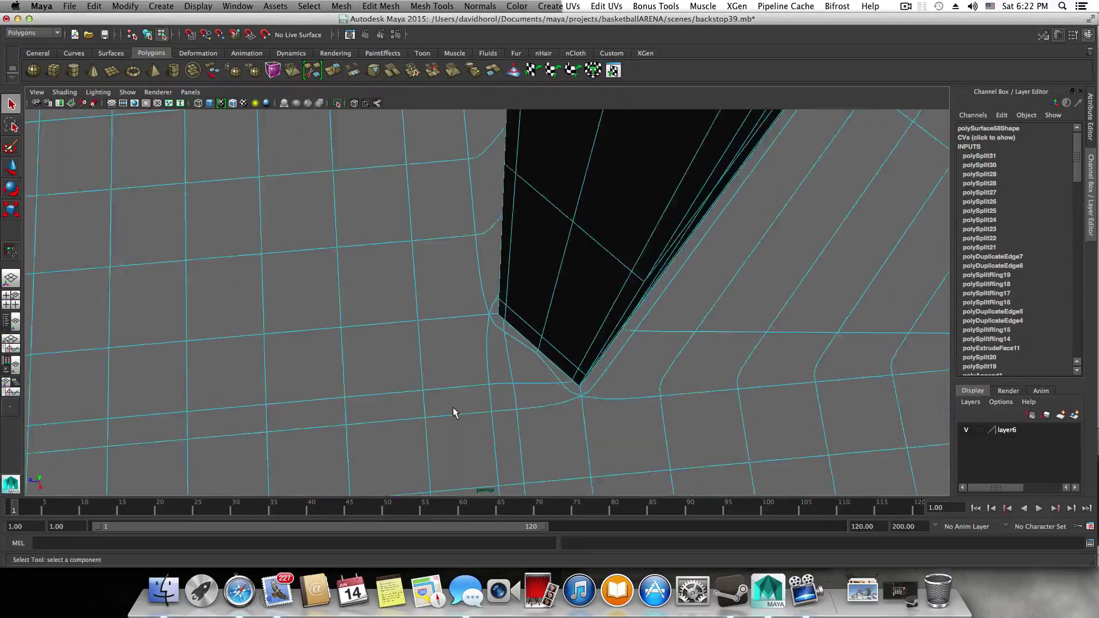
scroll(454, 412, "down", 4)
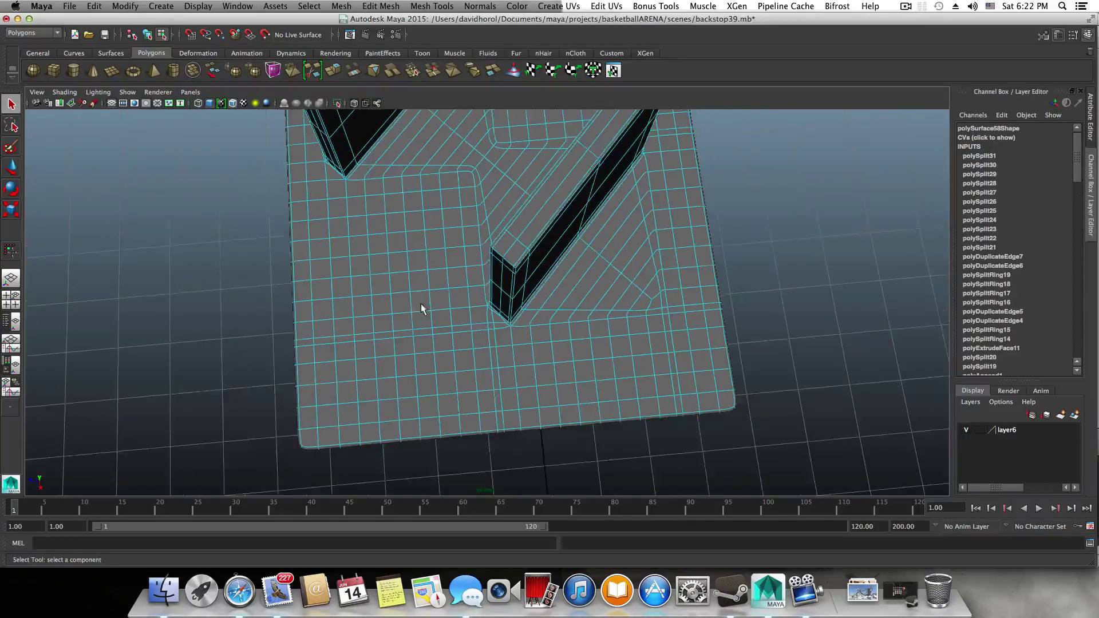
left_click_drag(422, 310, 616, 439, "alt")
scroll(614, 439, "up", 6)
middle_click_drag(622, 439, 548, 394, "alt")
key("1")
- Start a Multi-Cut at the floor vertex beside the base corner that still lacks a support edge across the floor
right_click_drag(547, 393, 789, 460, "alt")
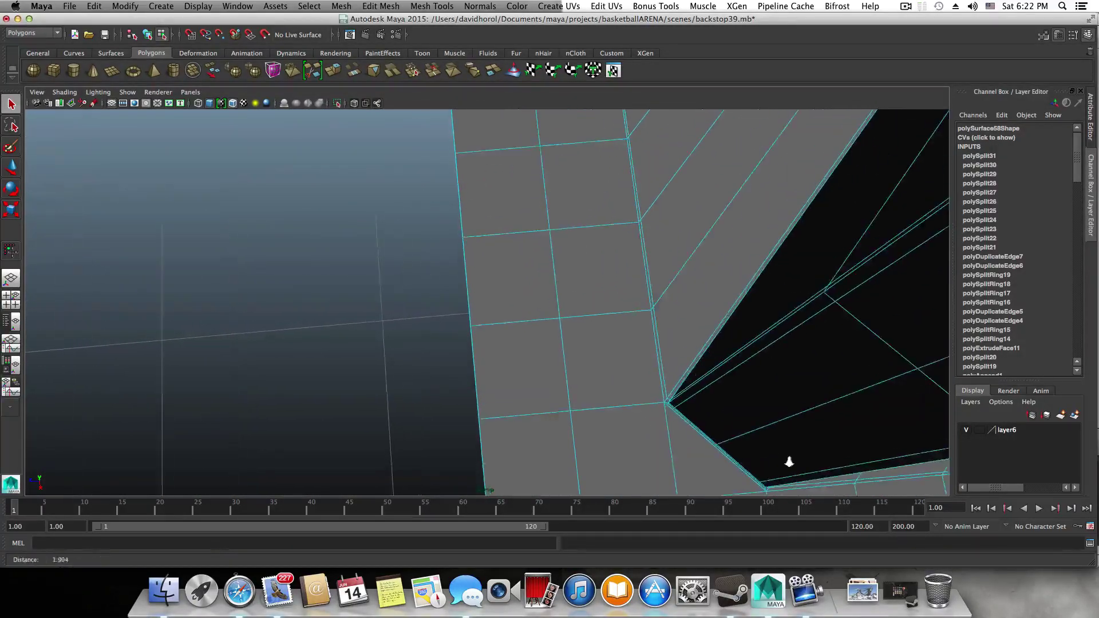
left_click_drag(696, 453, 787, 438, "alt")
scroll(485, 317, "up", 10)
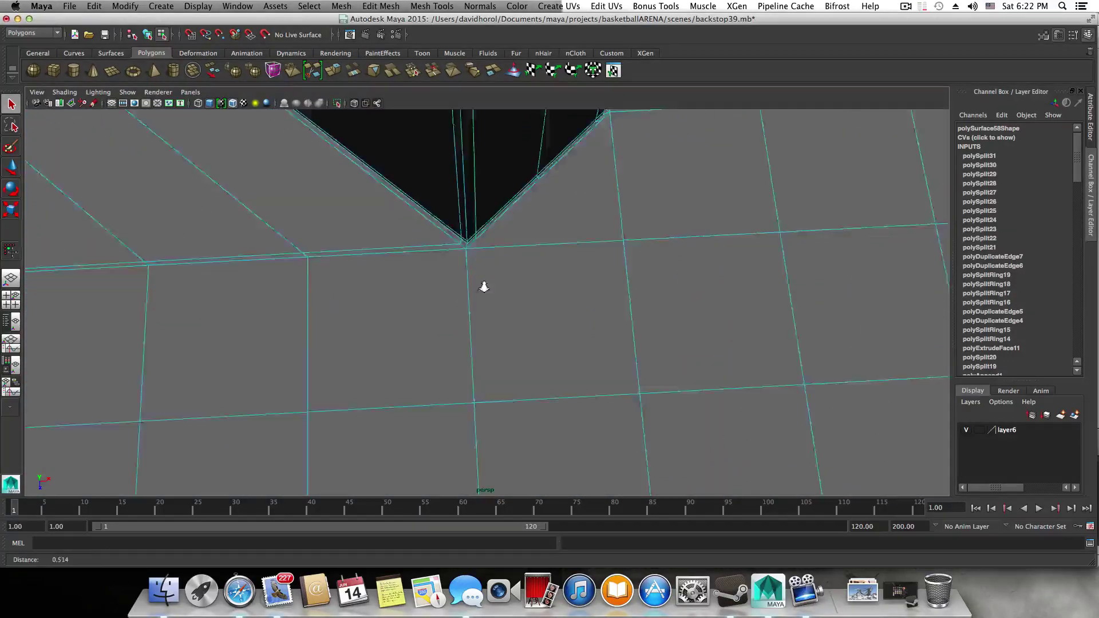
left_click_drag(484, 252, 516, 298, "alt")
middle_click_drag(579, 363, 533, 282, "alt")
scroll(500, 265, "up", 5)
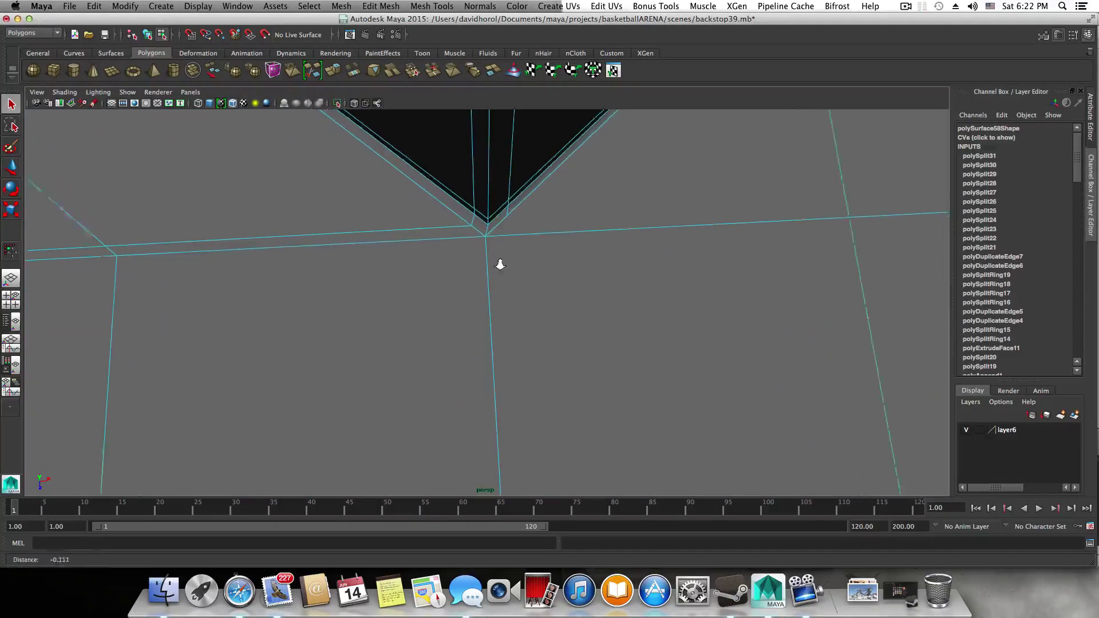
middle_click_drag(508, 201, 527, 299, "alt")
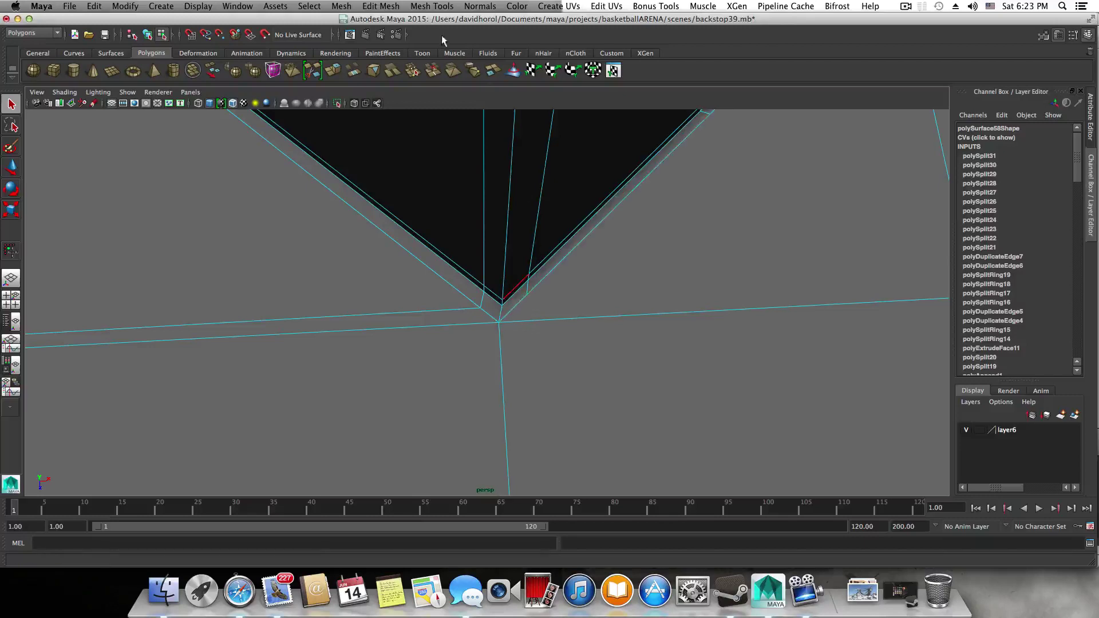
left_click(427, 6)
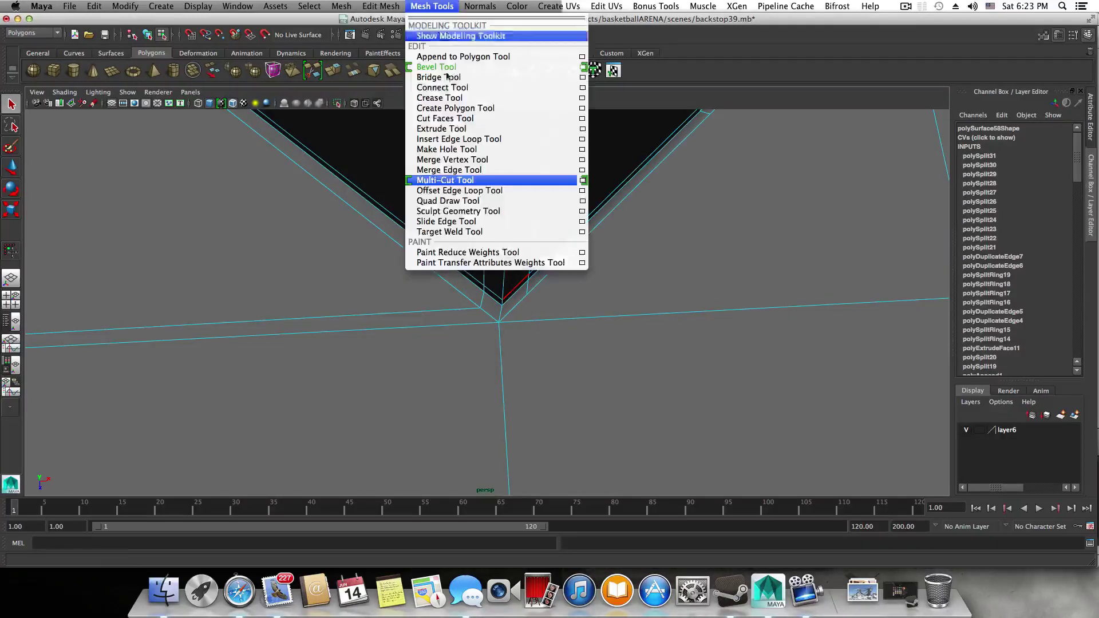
left_click(462, 180)
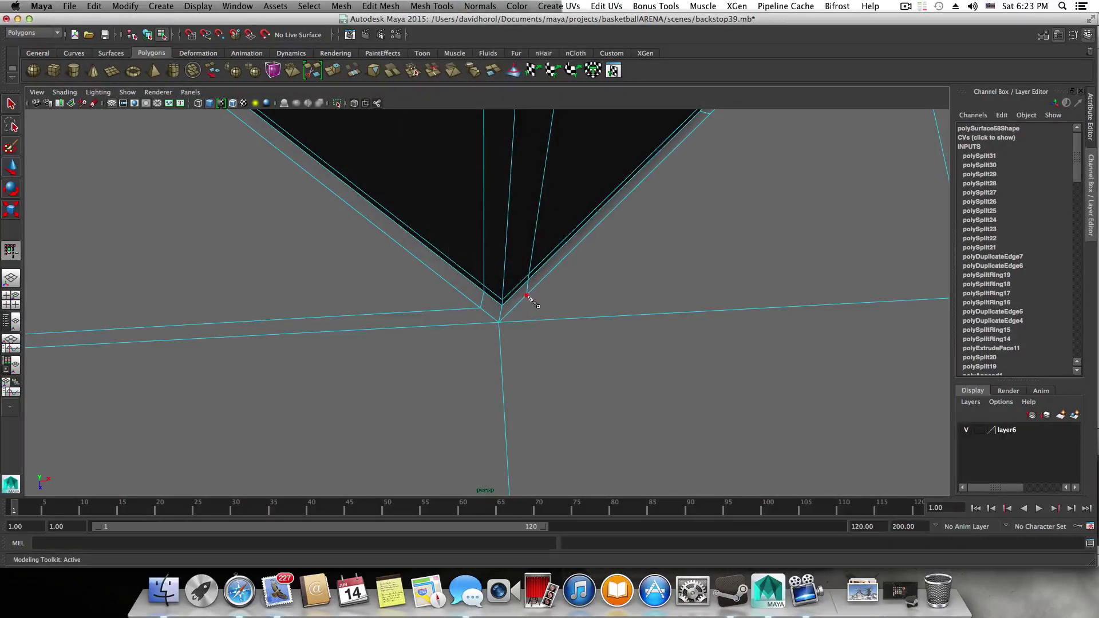
middle_click_drag(700, 298, 609, 335, "alt")
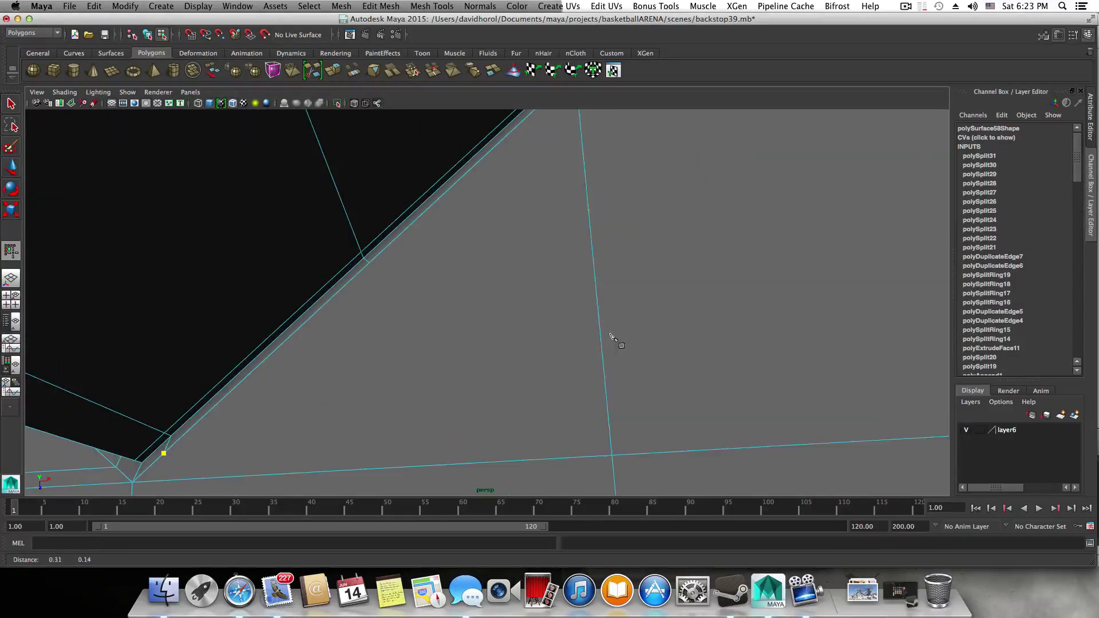
- Extend the cut through each grid edge close beside the existing floor edge, as far as the slab's rim
right_click_drag(619, 392, 461, 378, "alt")
left_click_drag(432, 379, 334, 354, "alt")
middle_click_drag(467, 377, 517, 371, "alt")
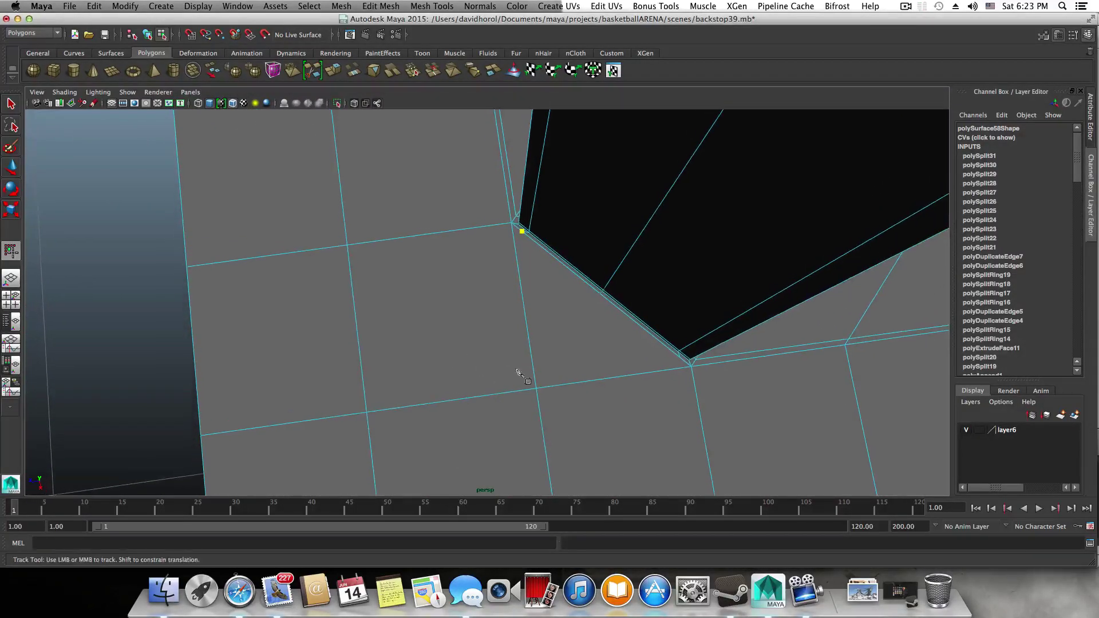
middle_click_drag(578, 395, 454, 314, "alt")
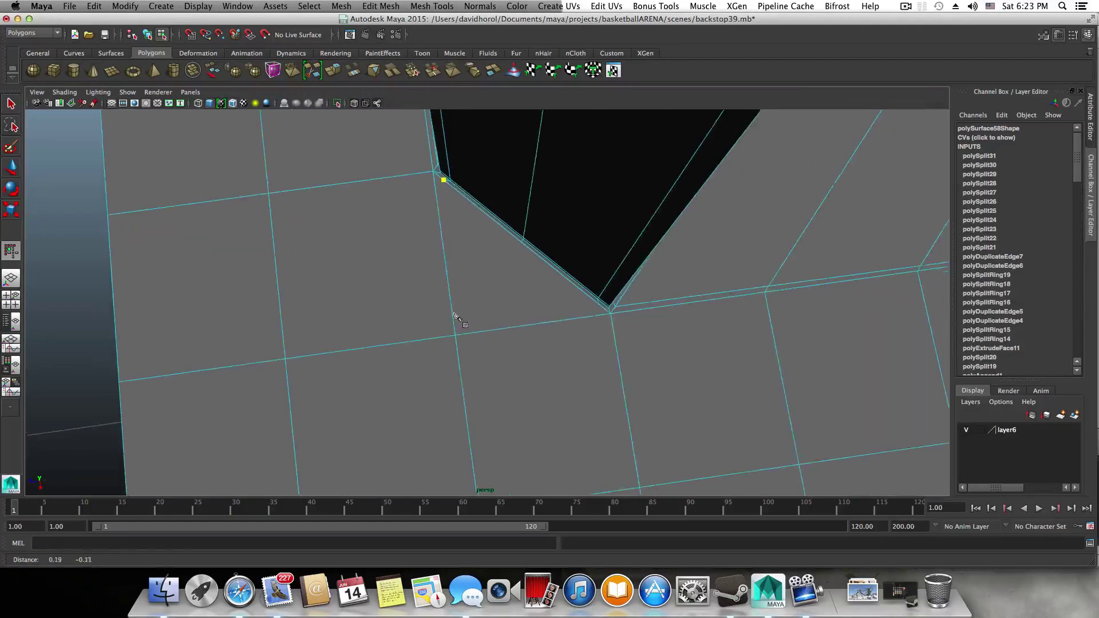
right_click_drag(446, 316, 349, 367, "alt")
middle_click_drag(515, 366, 493, 243, "alt")
right_click_drag(563, 335, 455, 375, "alt")
middle_click_drag(482, 334, 471, 273, "alt")
middle_click_drag(512, 328, 460, 225, "alt")
mouse_move(501, 382)
middle_mouse_down("alt")
mouse_move(493, 221)
mouse_move(489, 275)
mouse_move(477, 166)
middle_mouse_up("alt")
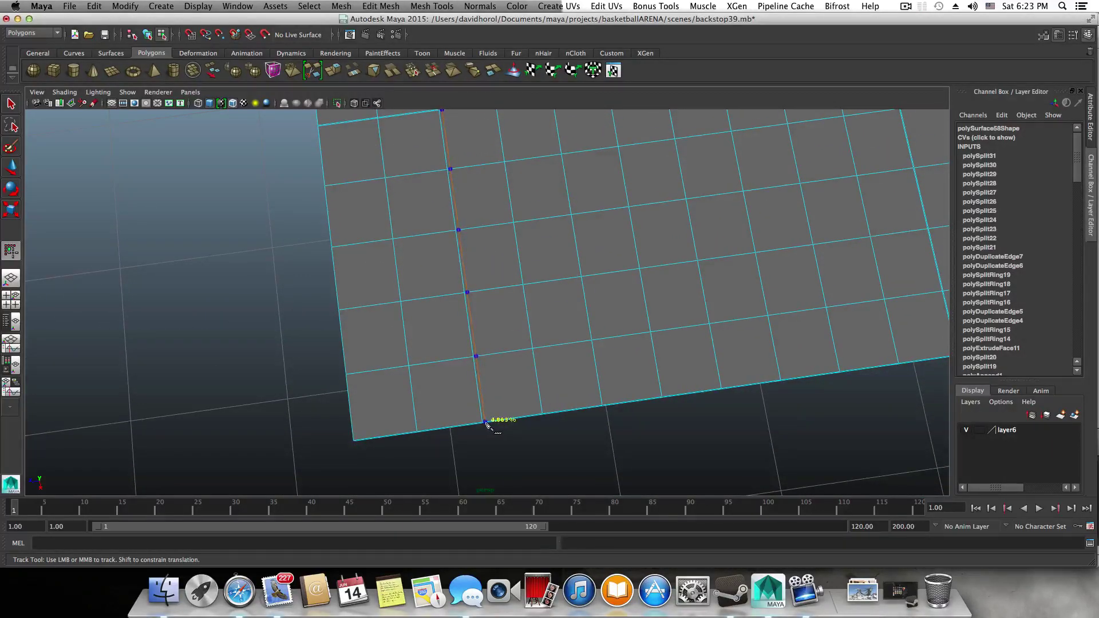
- Finish the cut down the slab's side face and add a short follow-on cut from its lower end onto the underside
left_click_drag(487, 426, 476, 353, "alt")
right_click_drag(495, 355, 635, 370, "alt")
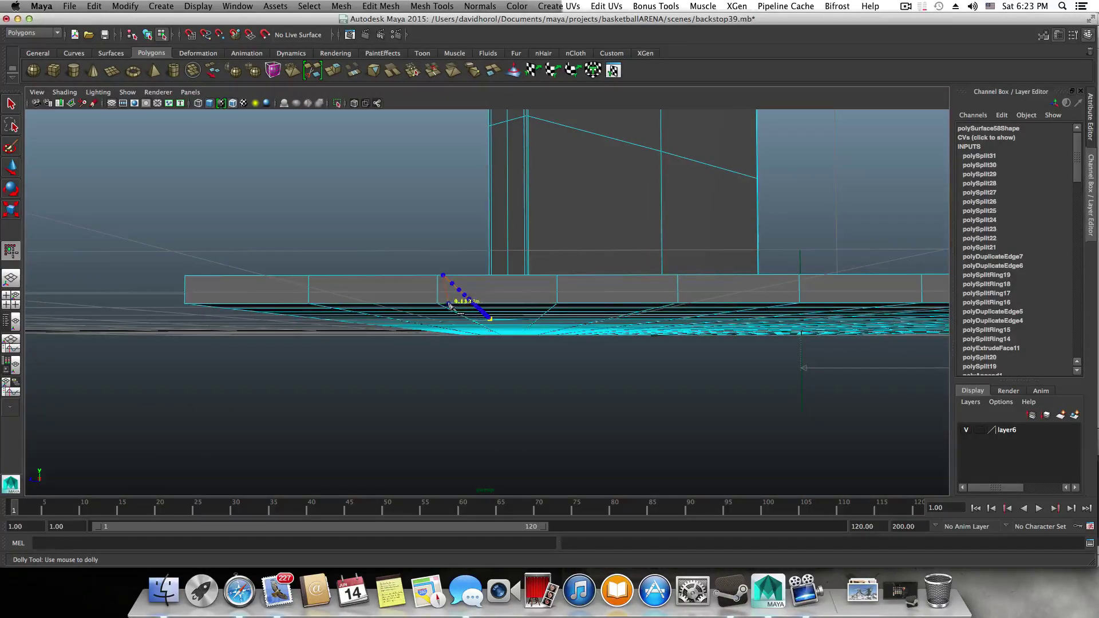
left_click_drag(444, 305, 452, 150, "alt")
key("Return")
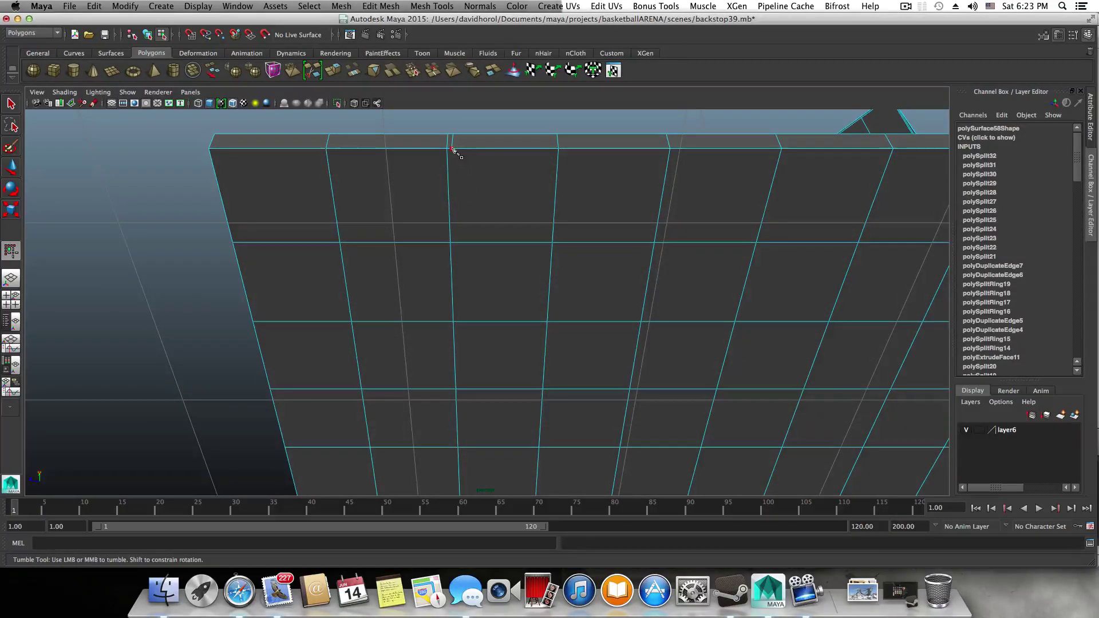
left_click(454, 152)
key("Return")
left_click_drag(461, 218, 473, 385, "alt")
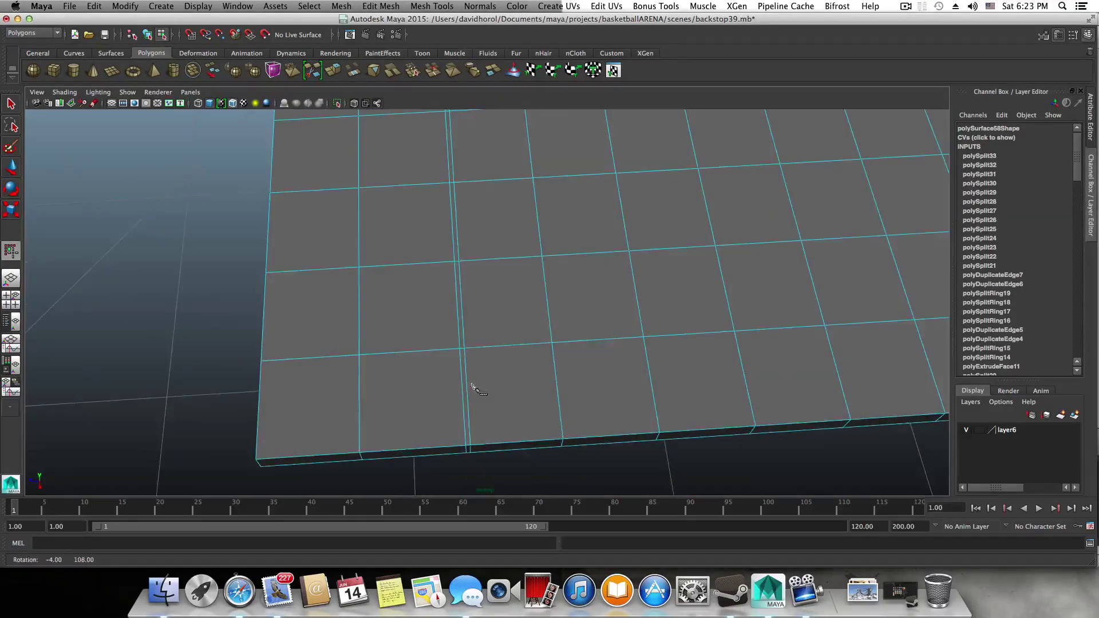
- Check the new support edge from the rim back across the floor to the recess block's base corner
middle_click_drag(466, 257, 498, 382, "alt")
scroll(493, 321, "up", 4)
middle_click_drag(488, 265, 479, 421, "alt")
middle_click_drag(479, 239, 480, 372, "alt")
scroll(481, 379, "up", 2)
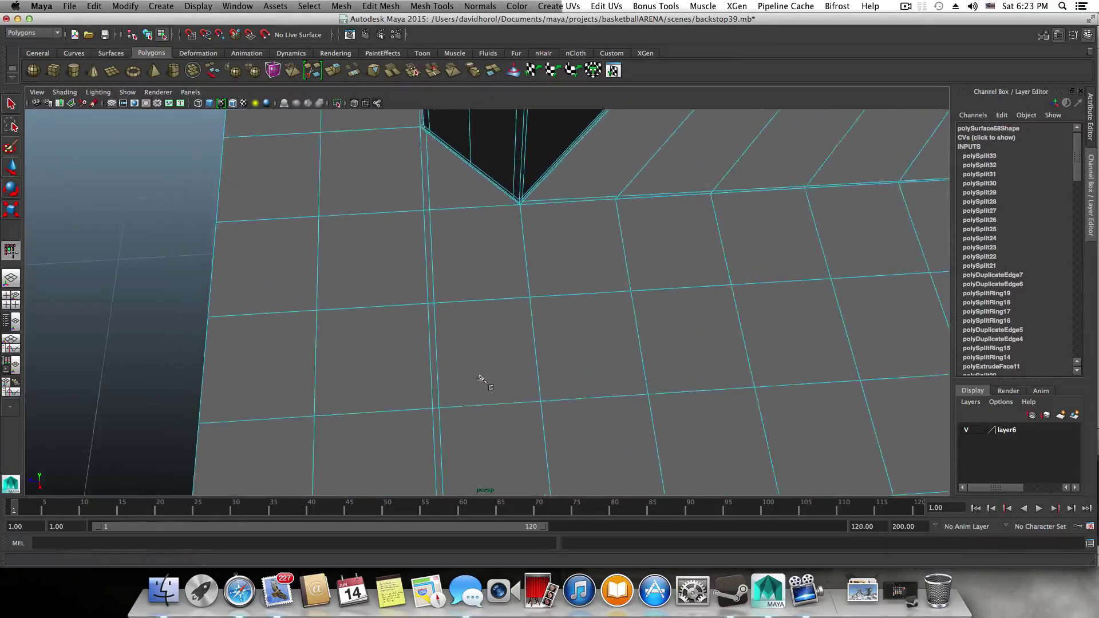
- Multi-Cut a support edge from the recess base corner through each floor grid edge to the slab's rim, close beside the existing edge
scroll(483, 353, "up", 3)
scroll(484, 353, "down", 3)
middle_click_drag(486, 283, 490, 451, "alt")
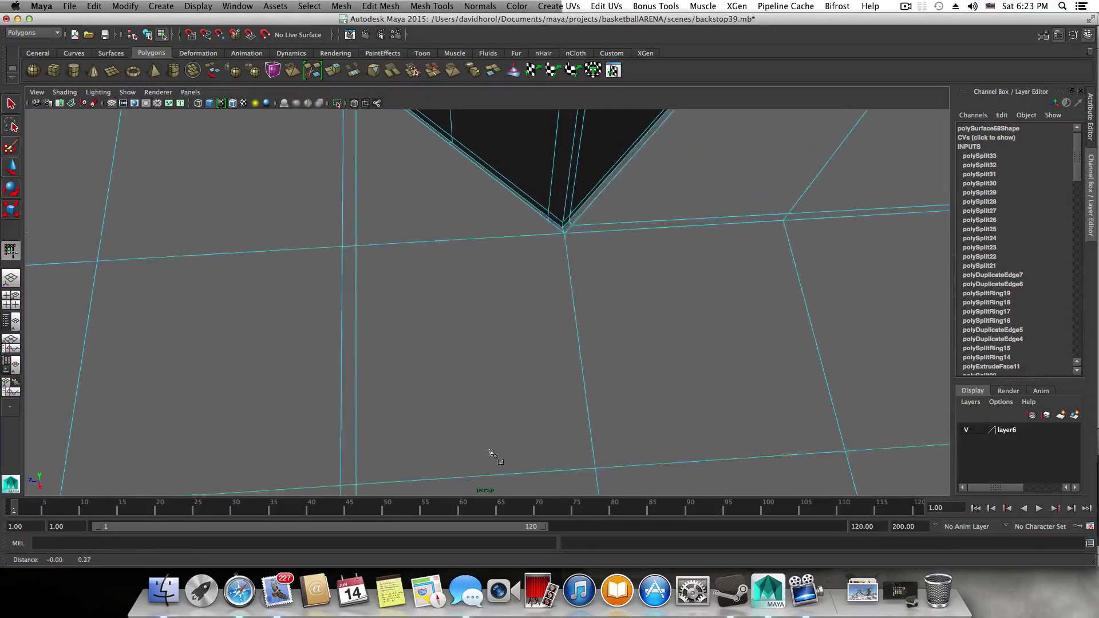
middle_click_drag(498, 317, 466, 457, "alt")
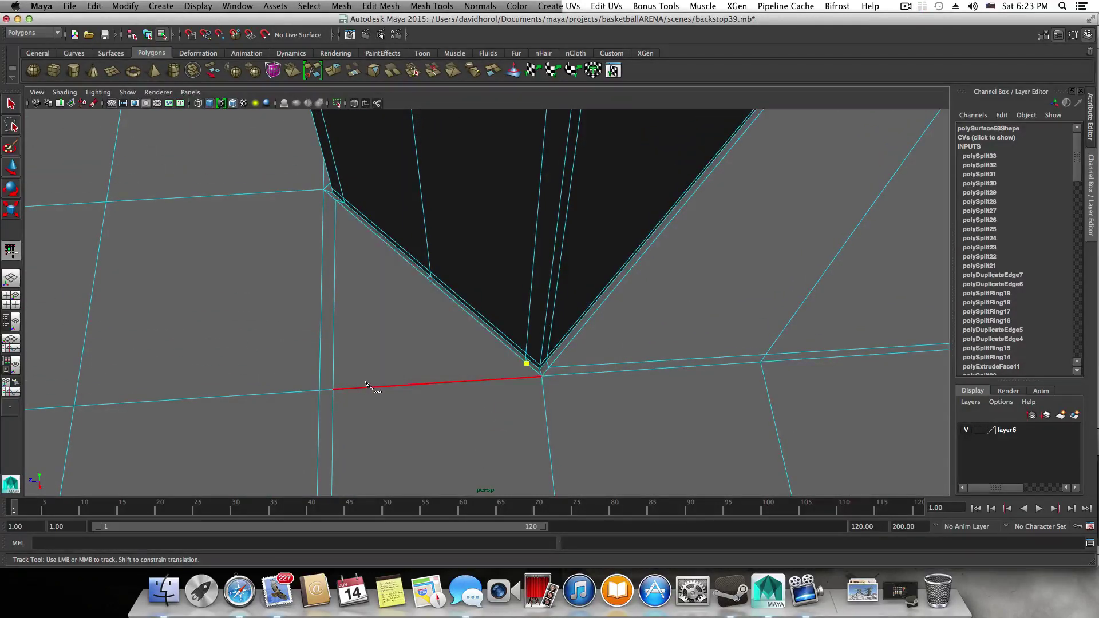
middle_click_drag(370, 385, 664, 367, "alt")
left_click_drag(349, 404, 395, 442, "alt")
right_click_drag(394, 439, 345, 444, "alt")
middle_click_drag(344, 445, 335, 385, "alt")
left_click_drag(494, 418, 497, 418)
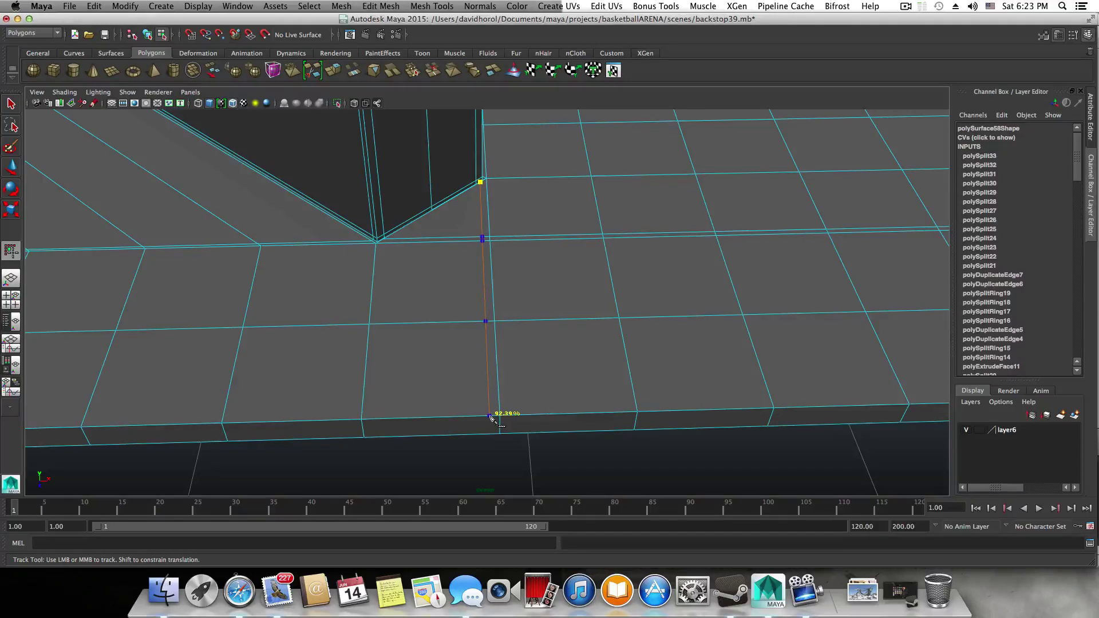
- Continue the cut down the slab's side face to the first grid edge on the underside and complete it
right_click_drag(491, 417, 373, 432, "alt")
left_click_drag(372, 431, 453, 326, "alt")
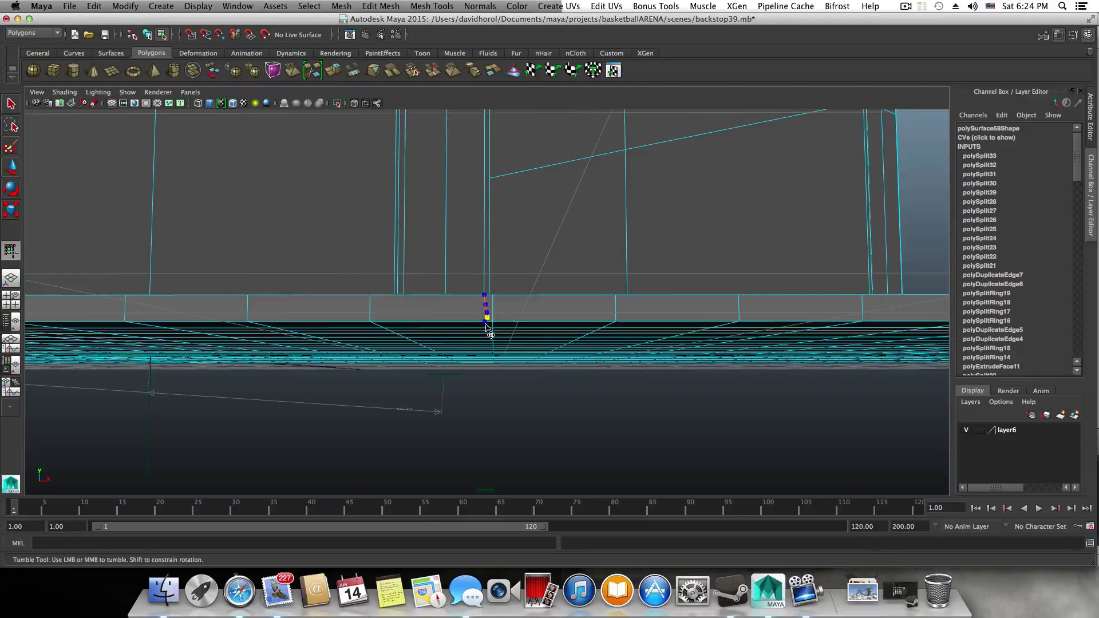
left_click_drag(487, 326, 474, 290, "alt")
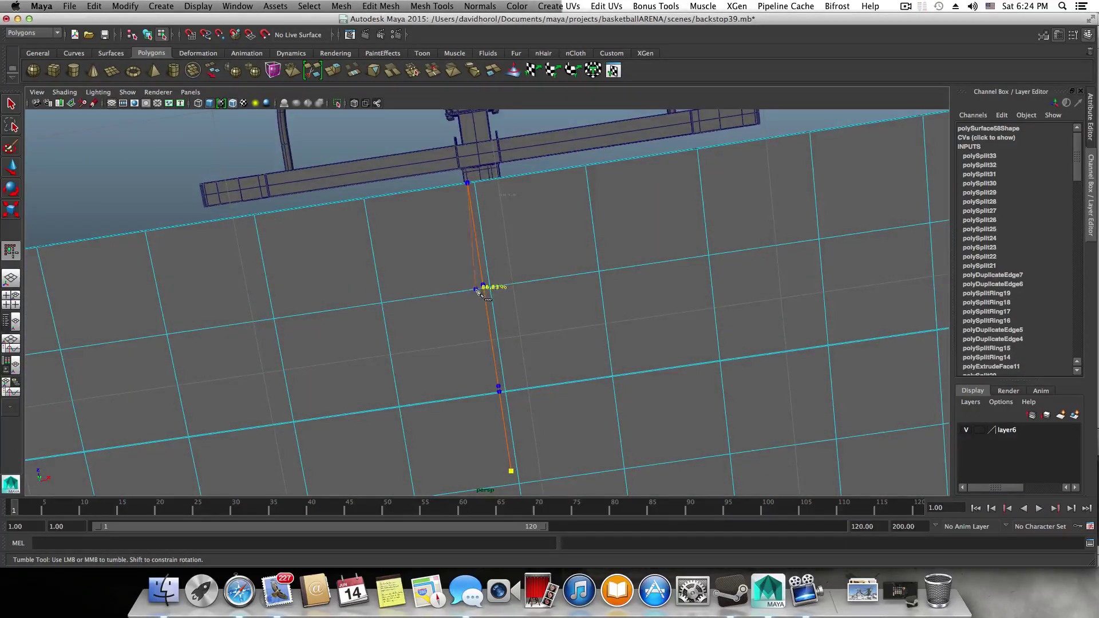
key("Return")
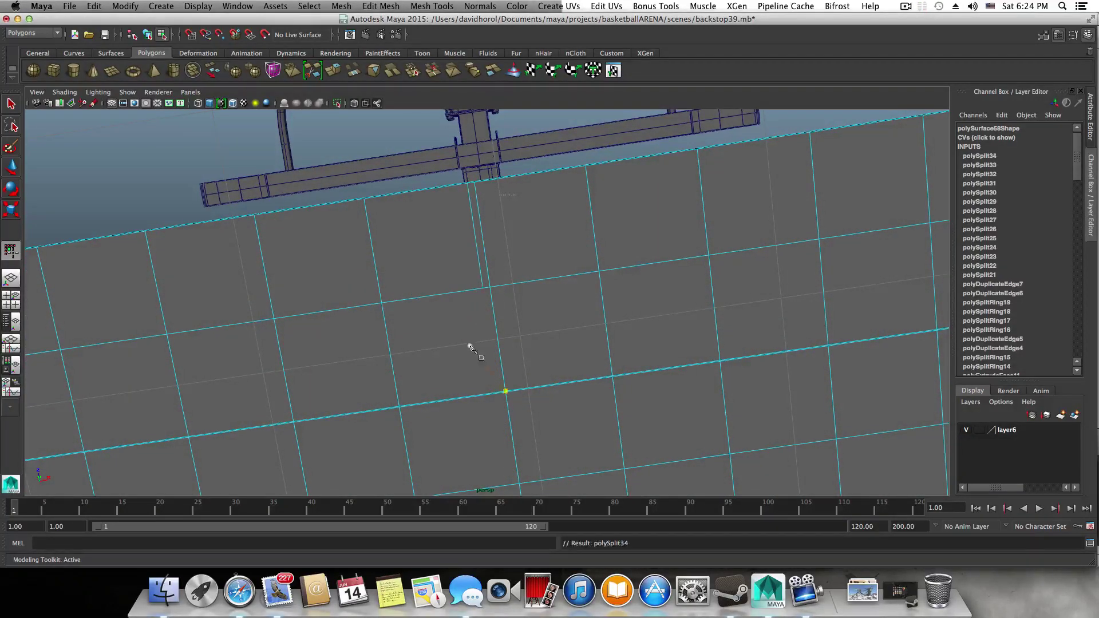
- Examine the support edges at the recess base corners, along the slab's rim and on the underside
left_click_drag(471, 348, 334, 363, "alt")
middle_click_drag(334, 363, 398, 385, "alt")
left_click_drag(398, 385, 354, 371, "alt")
left_click_drag(573, 393, 640, 394, "alt")
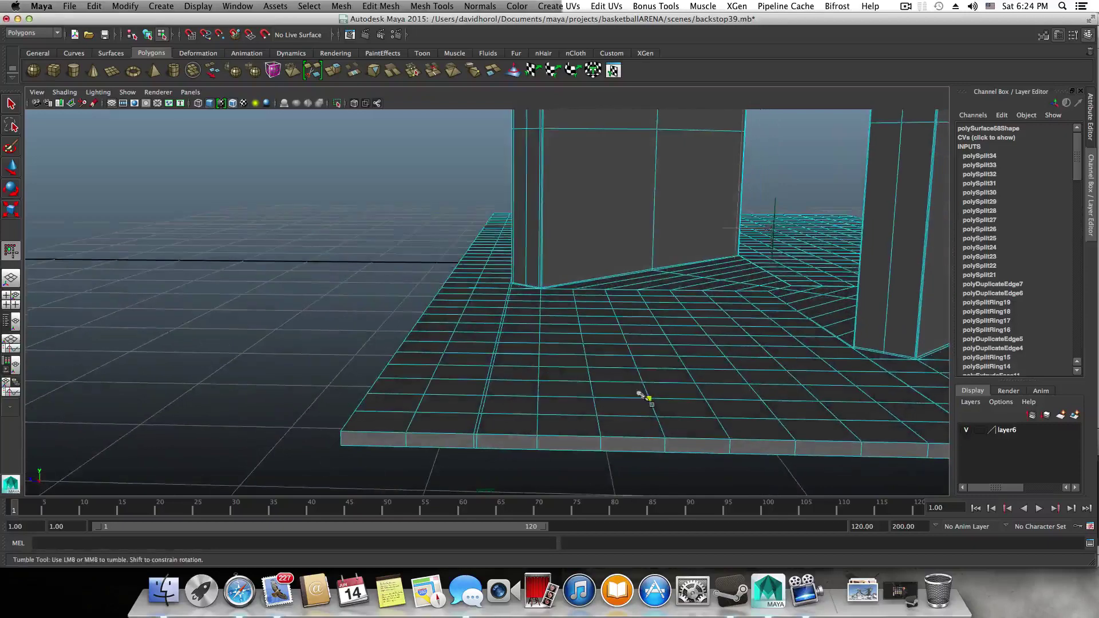
left_click_drag(458, 382, 547, 373, "alt")
middle_click_drag(687, 318, 493, 386, "alt")
left_click_drag(562, 395, 467, 437, "alt")
middle_click_drag(544, 395, 405, 383, "alt")
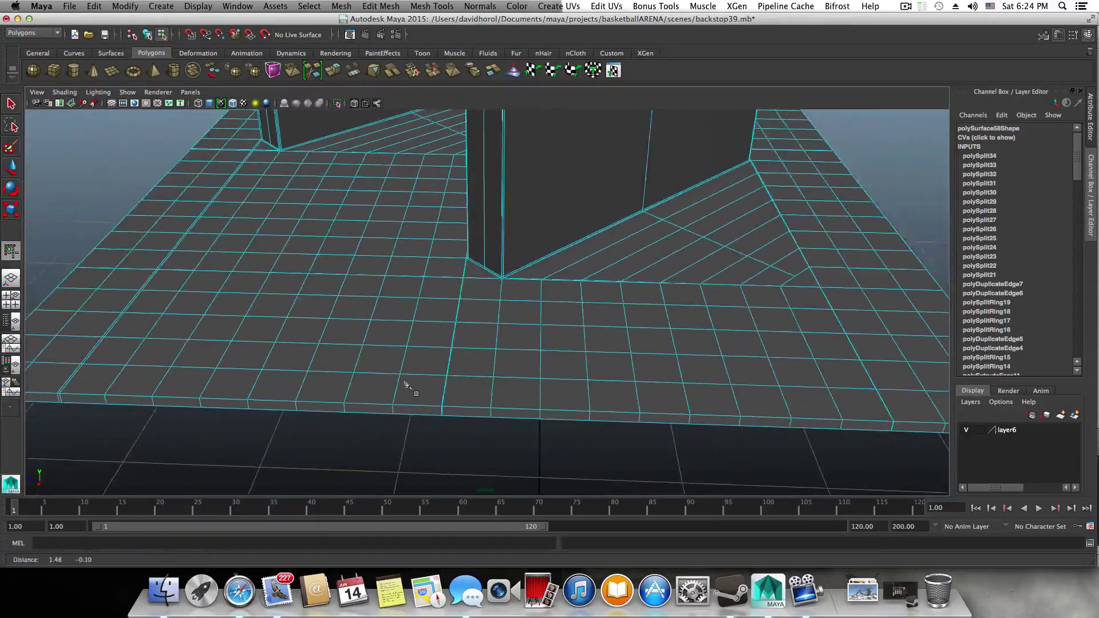
scroll(408, 381, "up", 3)
scroll(410, 382, "up", 10)
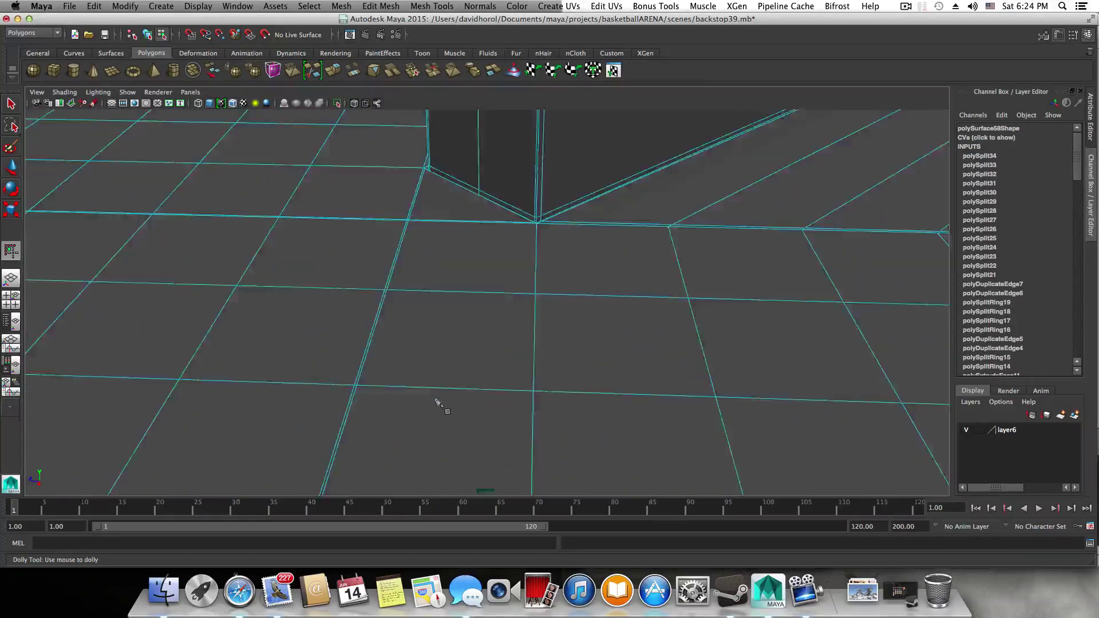
scroll(442, 355, "down", 5)
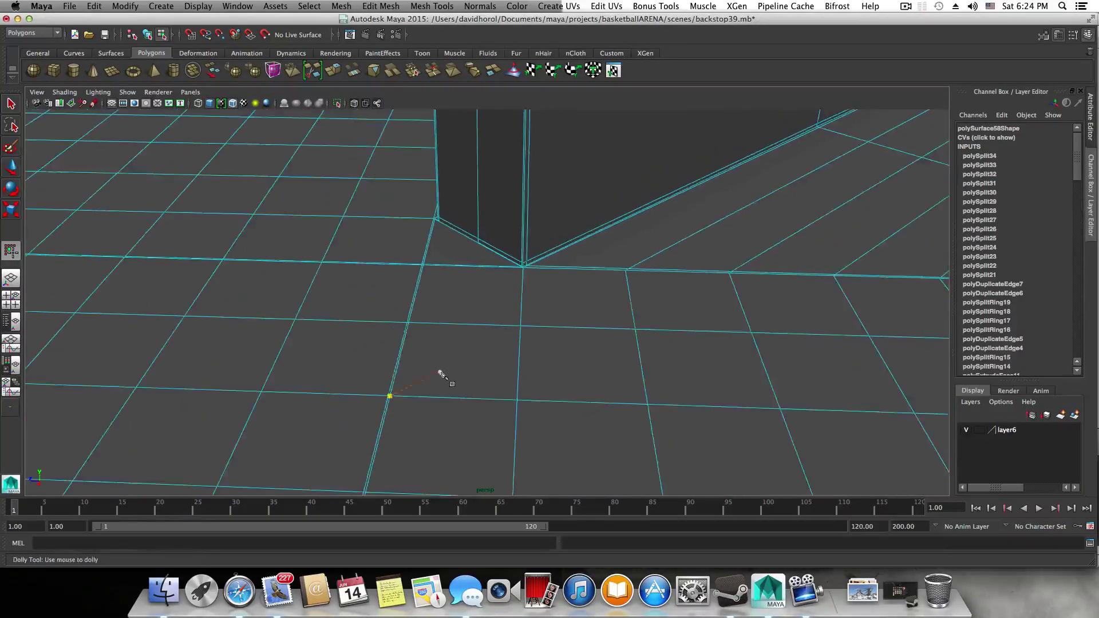
middle_click_drag(428, 355, 511, 360, "alt")
scroll(513, 444, "up", 8)
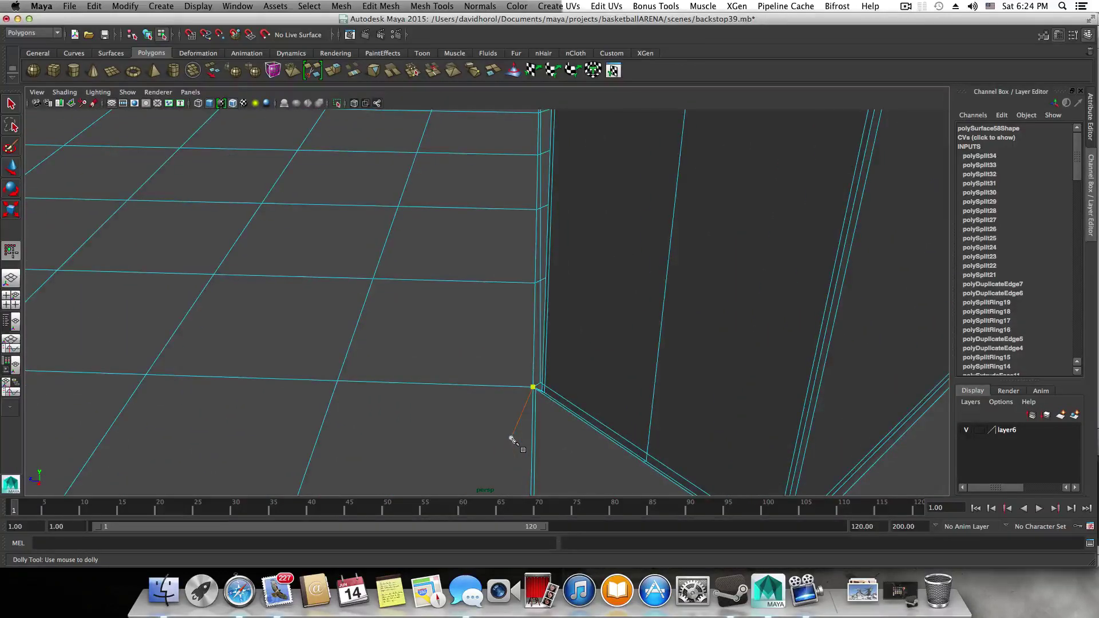
scroll(513, 443, "down", 10)
left_click_drag(514, 441, 508, 380, "alt")
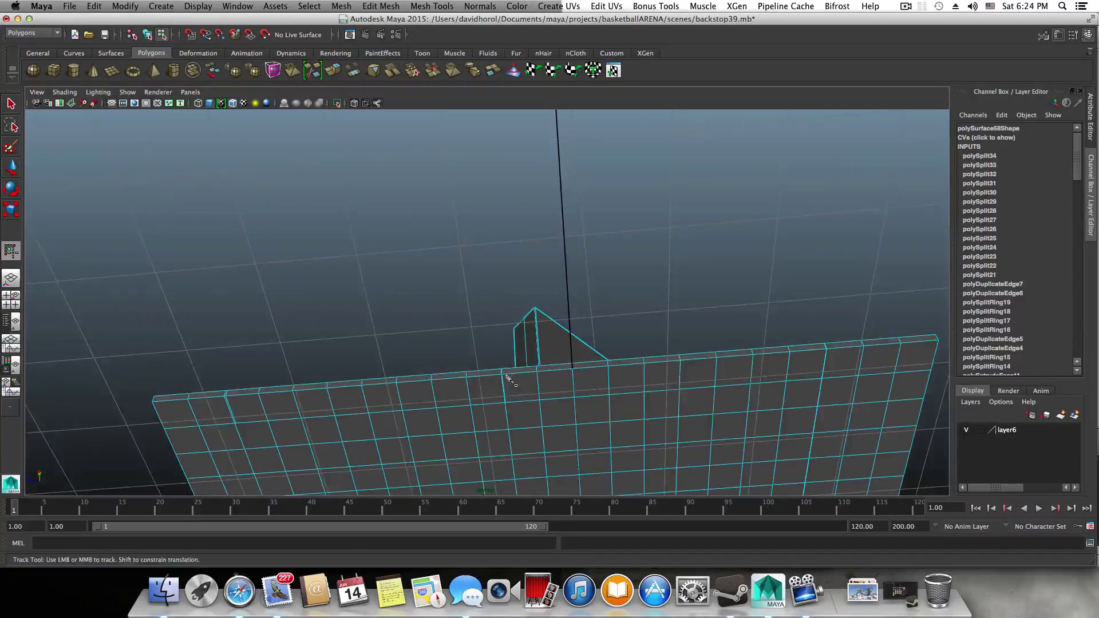
scroll(515, 395, "up", 3)
left_click_drag(531, 468, 462, 410, "alt")
middle_click_drag(462, 410, 464, 393, "alt")
- Preview the slab smoothed and examine the edge flow around the recess bases and across the underside's corners
key("3")
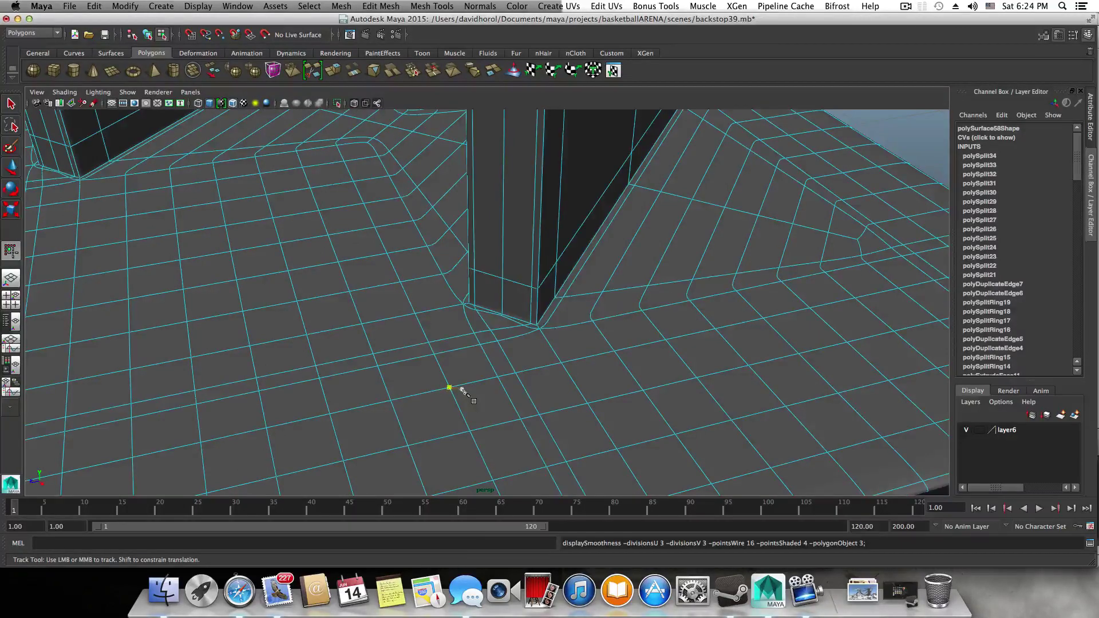
scroll(463, 390, "down", 4)
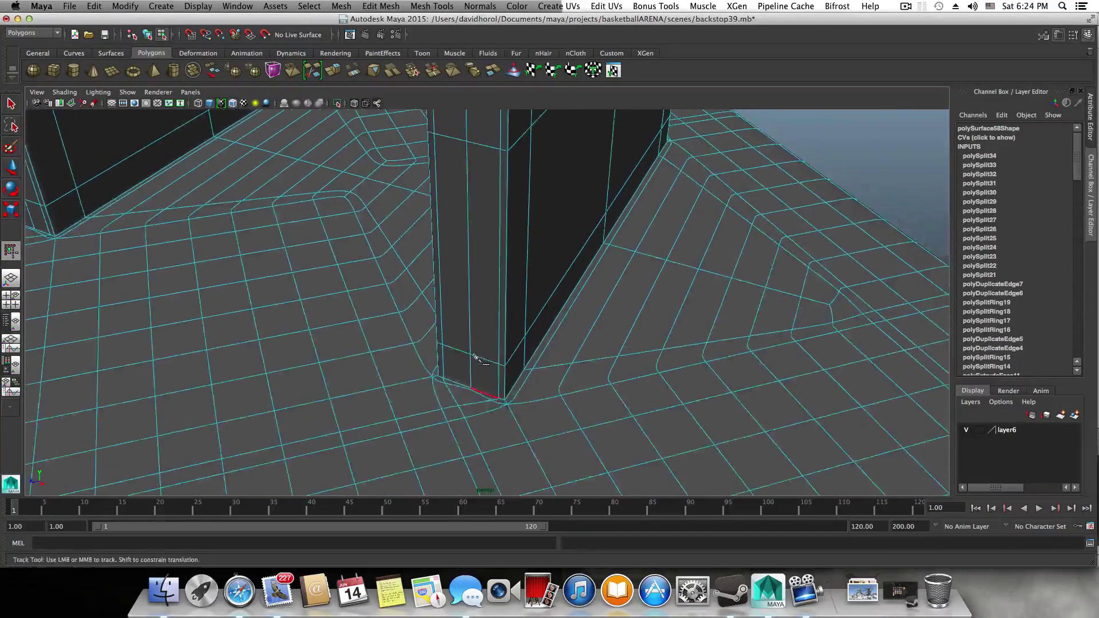
scroll(384, 370, "down", 6)
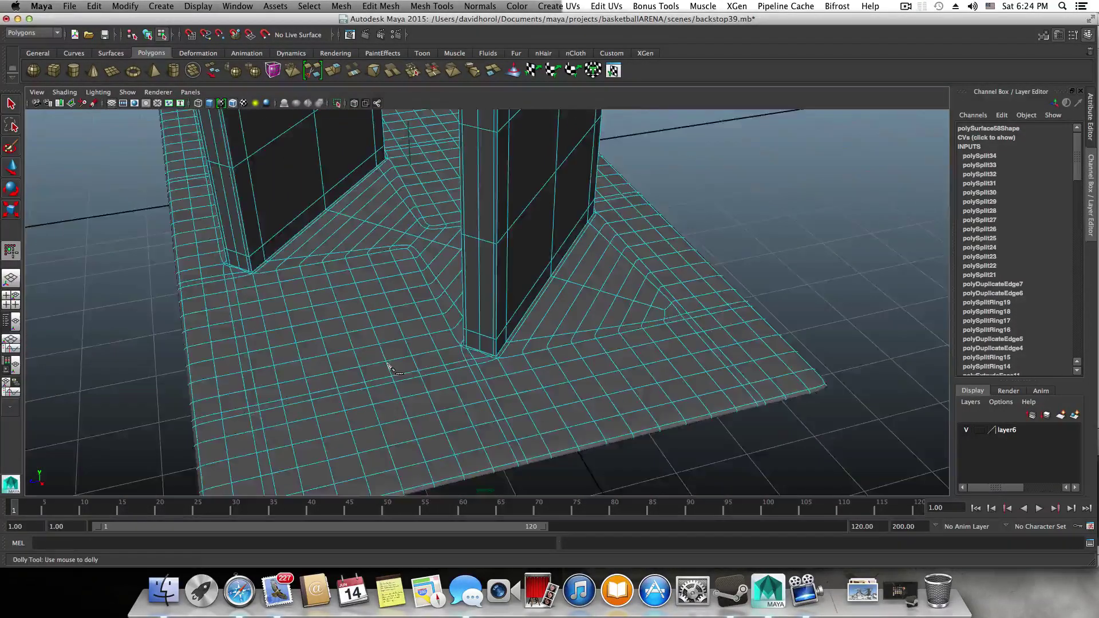
left_click_drag(385, 369, 488, 246, "alt")
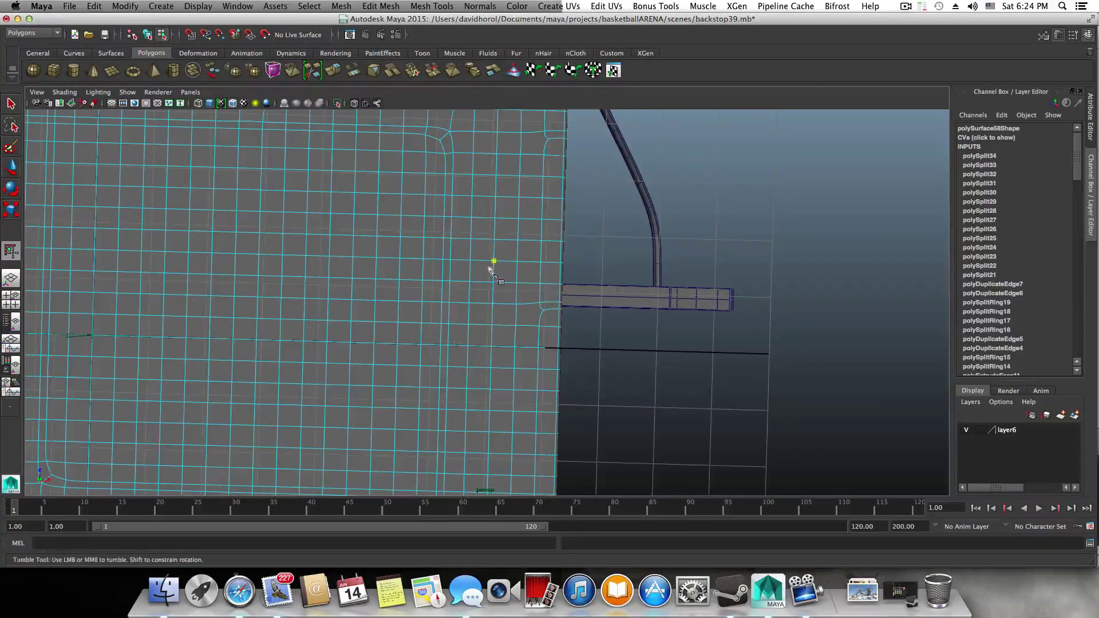
key("3")
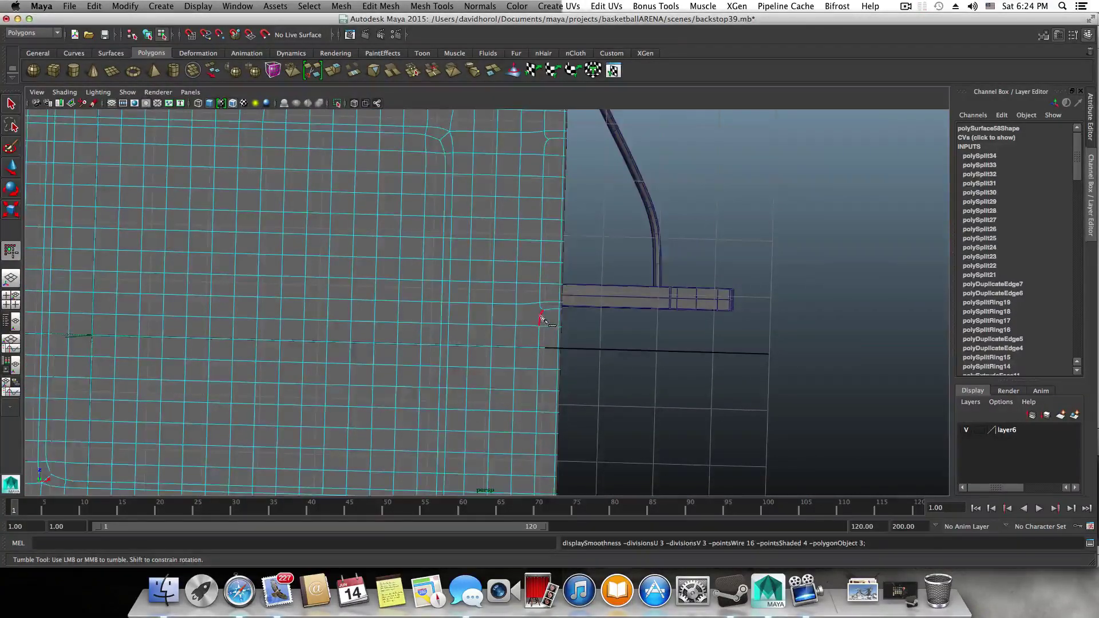
right_click_drag(542, 319, 539, 289, "alt")
middle_click_drag(542, 292, 556, 315, "alt")
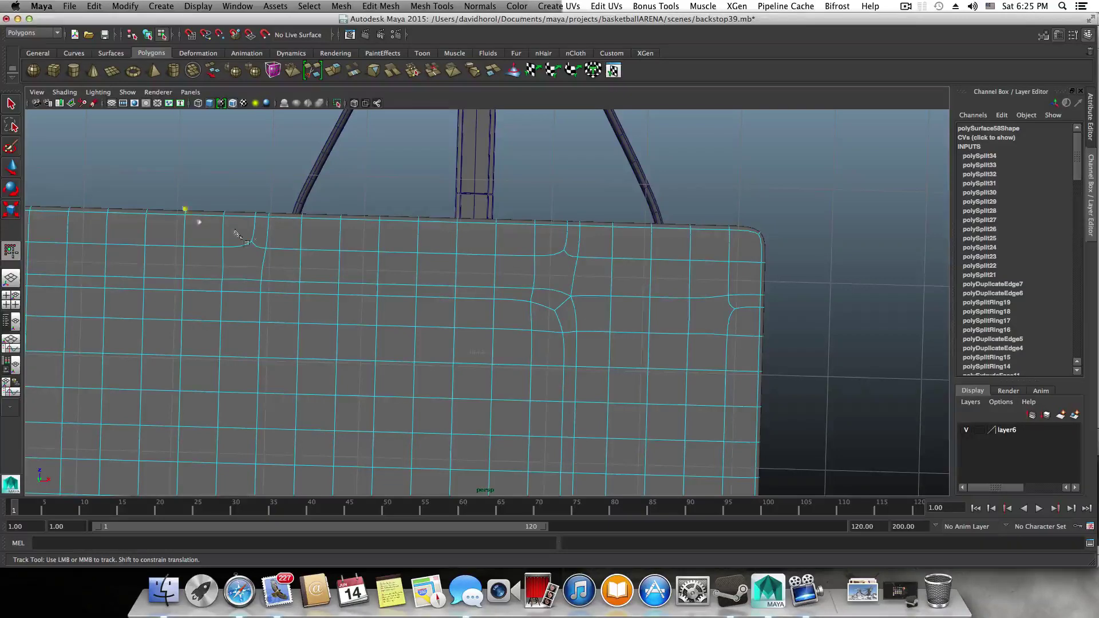
- Return to the unsmoothed display and delete the short spur edge and the diagonal it meets in the underside's corner grid cell
key("1")
right_click_drag(433, 293, 664, 358, "alt")
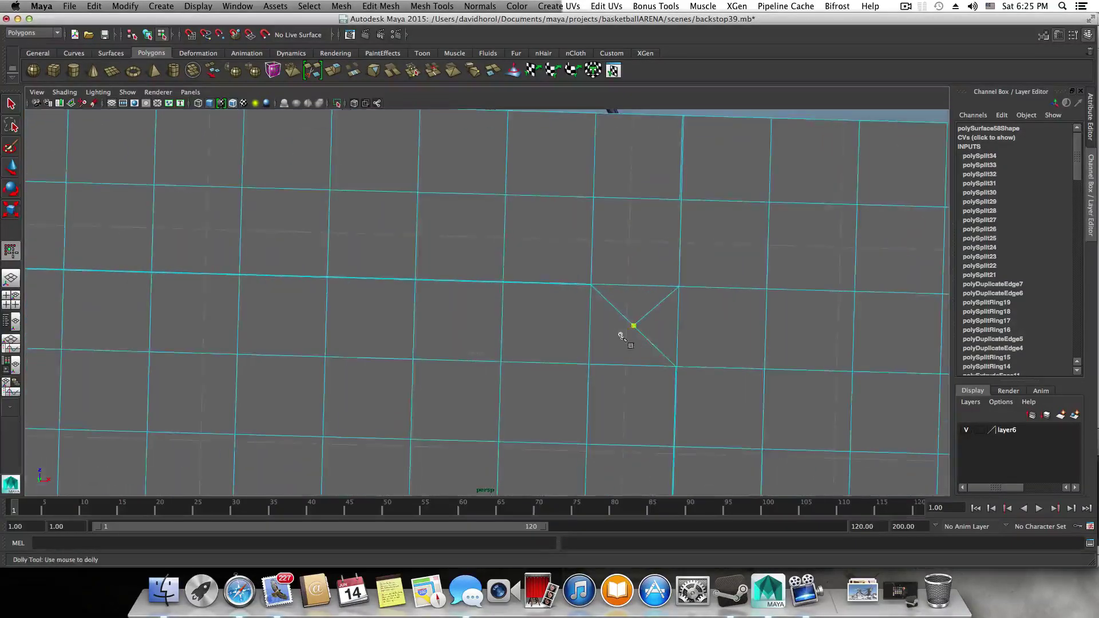
right_click_drag(602, 323, 599, 295)
left_click(646, 318)
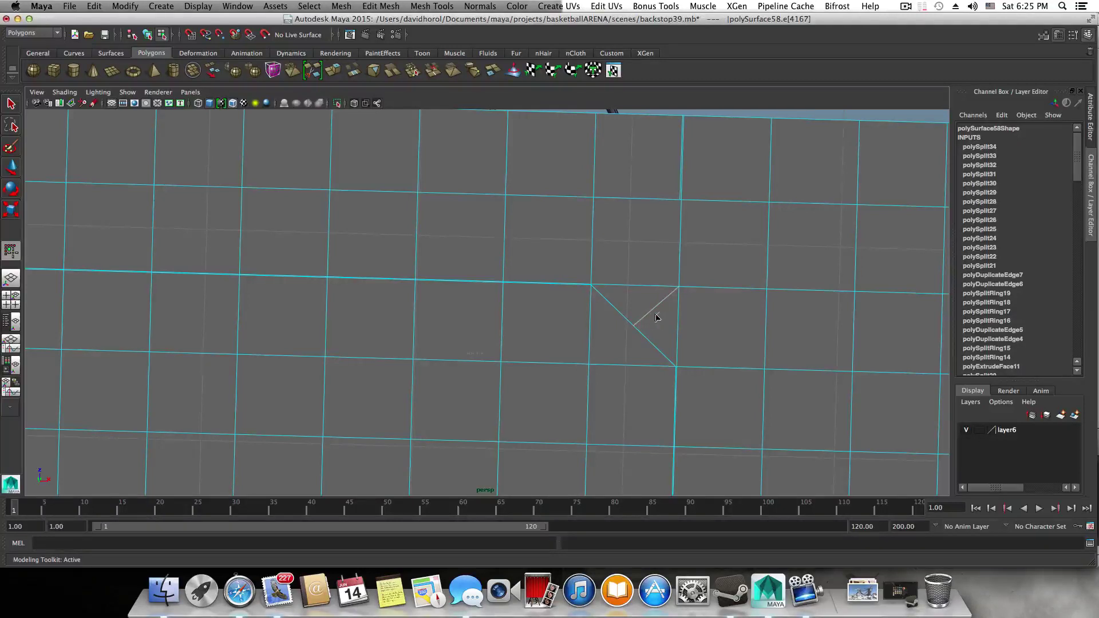
left_click(10, 105)
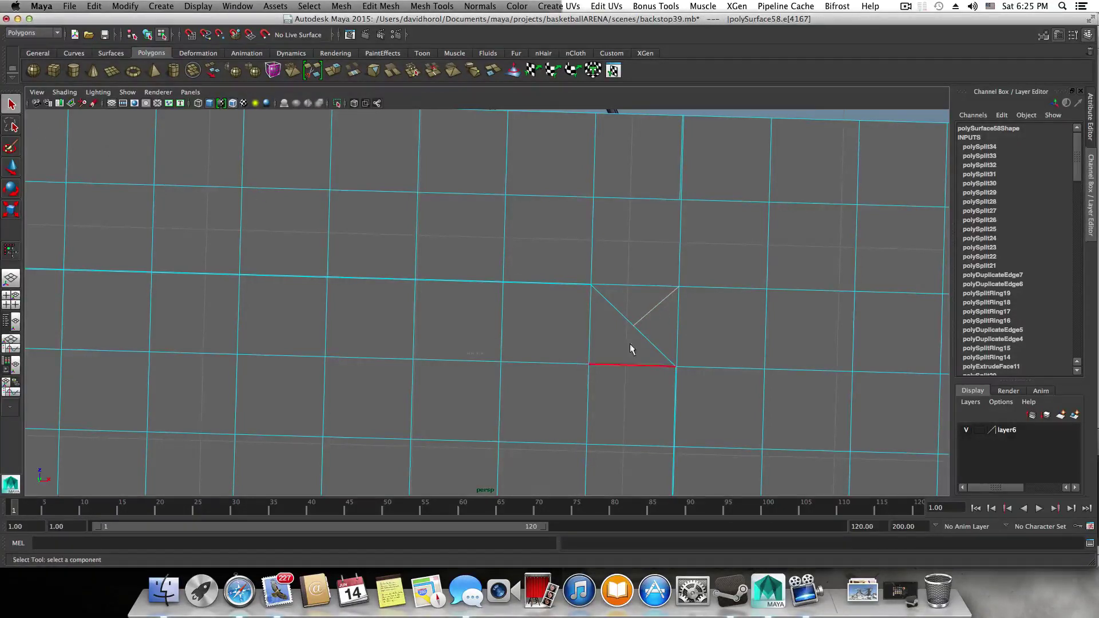
right_click(649, 312, "shift")
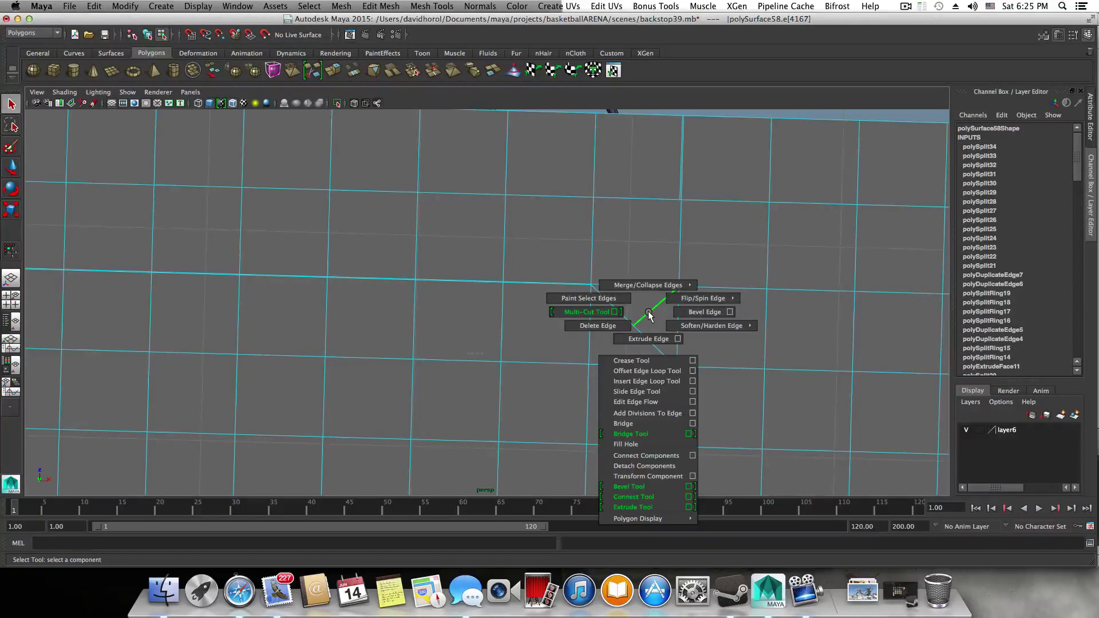
left_click(598, 326)
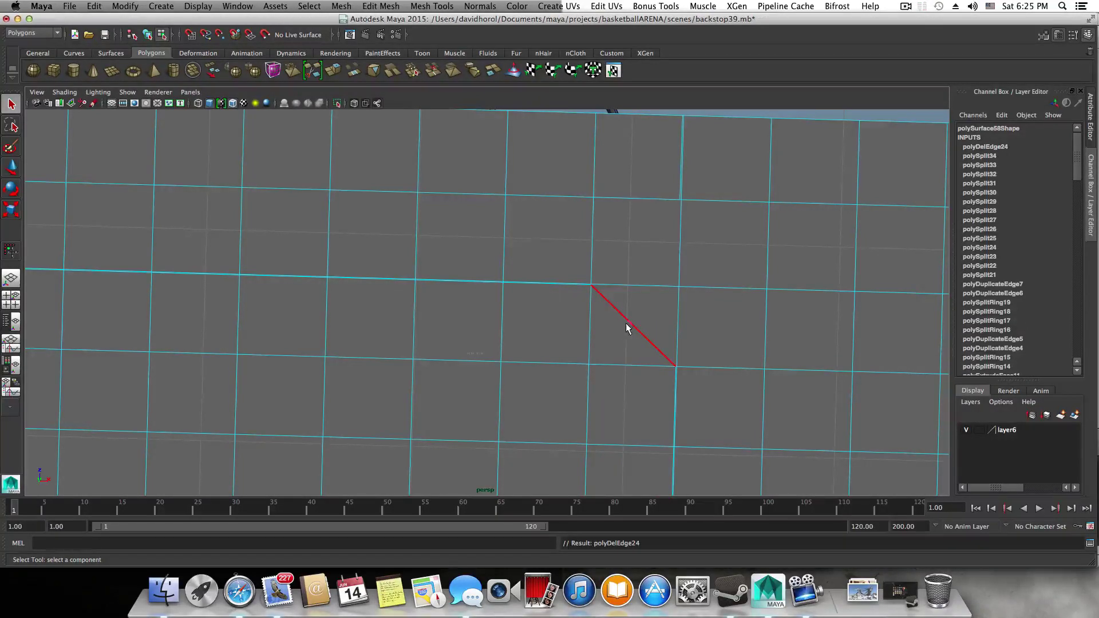
left_click(628, 320)
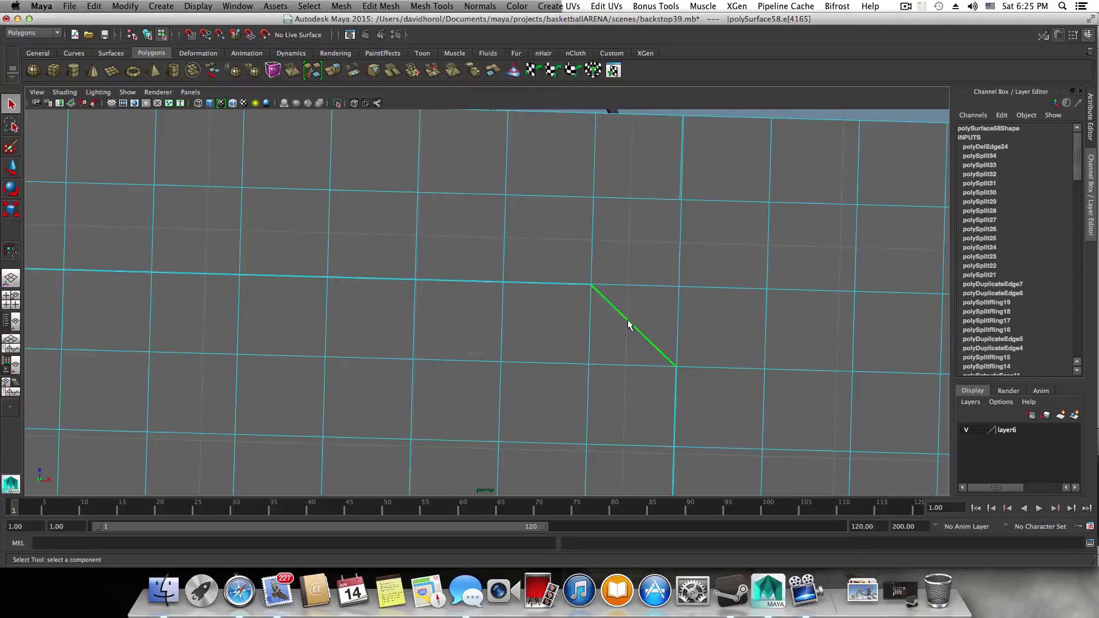
right_click(628, 319, "shift")
left_click(578, 333)
left_click(449, 6)
left_click(445, 180)
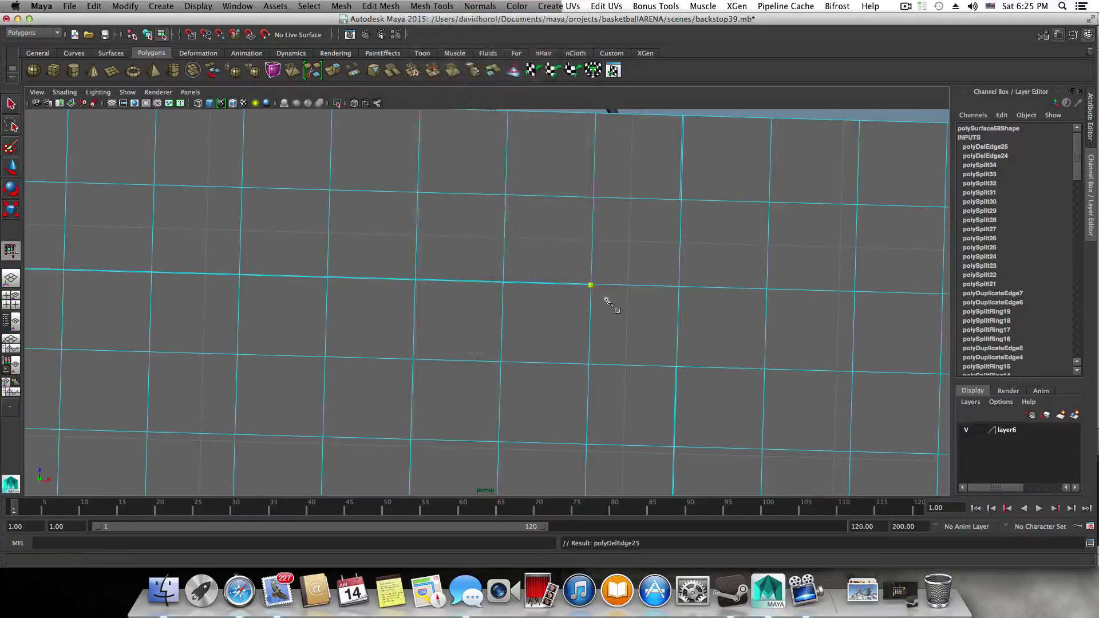
right_click_drag(634, 309, 634, 300, "alt")
scroll(634, 297, "up", 3)
middle_click_drag(698, 286, 581, 302, "alt")
scroll(540, 309, "up", 3)
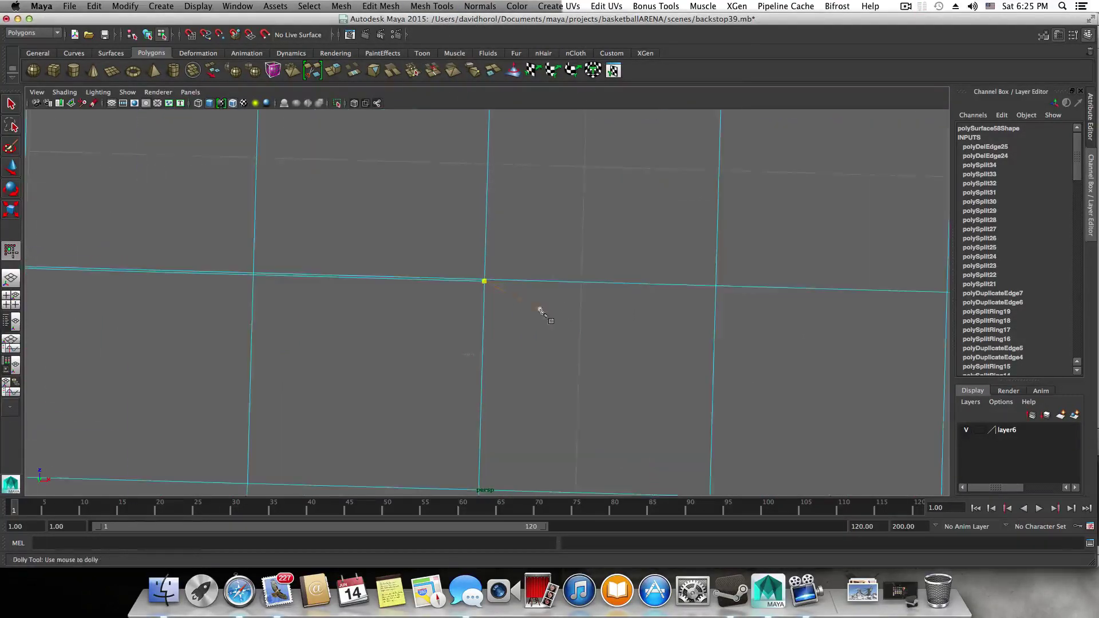
scroll(481, 300, "up", 3)
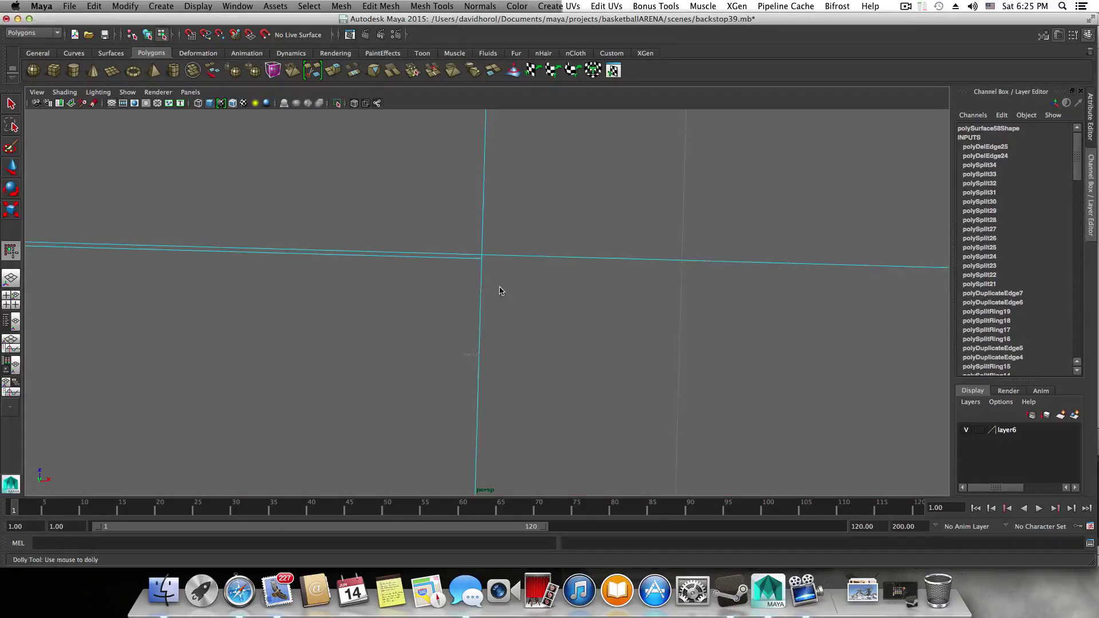
key("z")
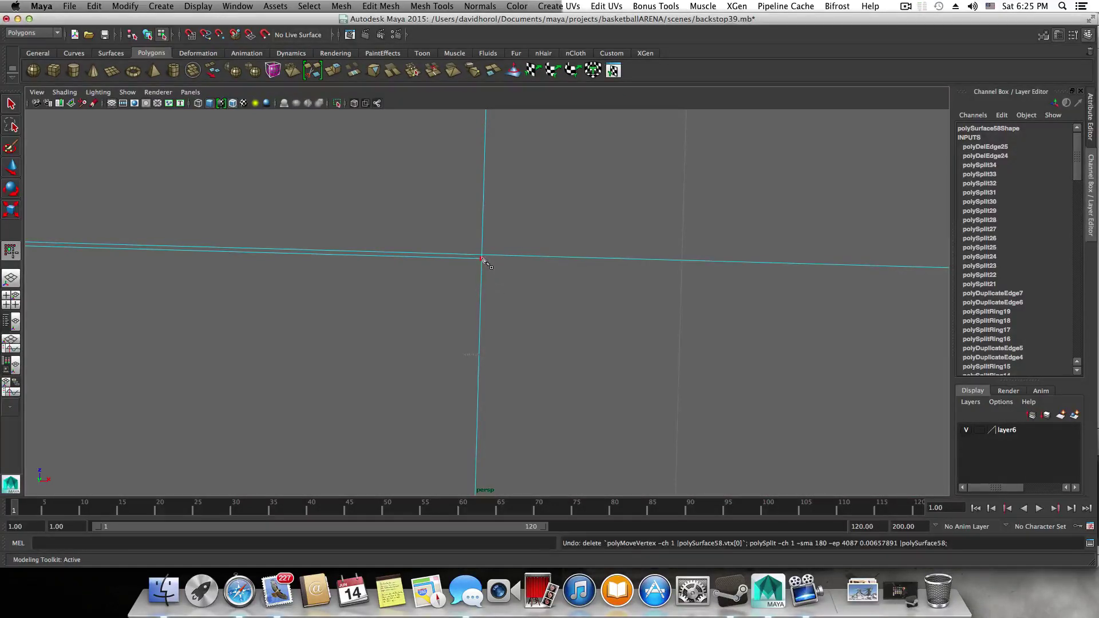
key("z")
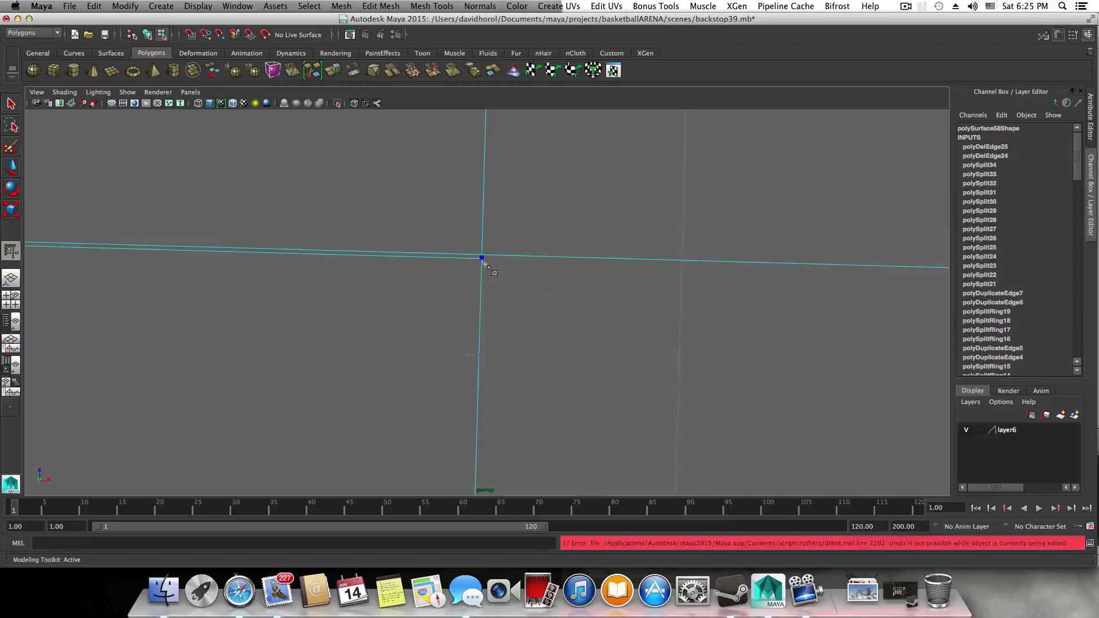
key("Escape")
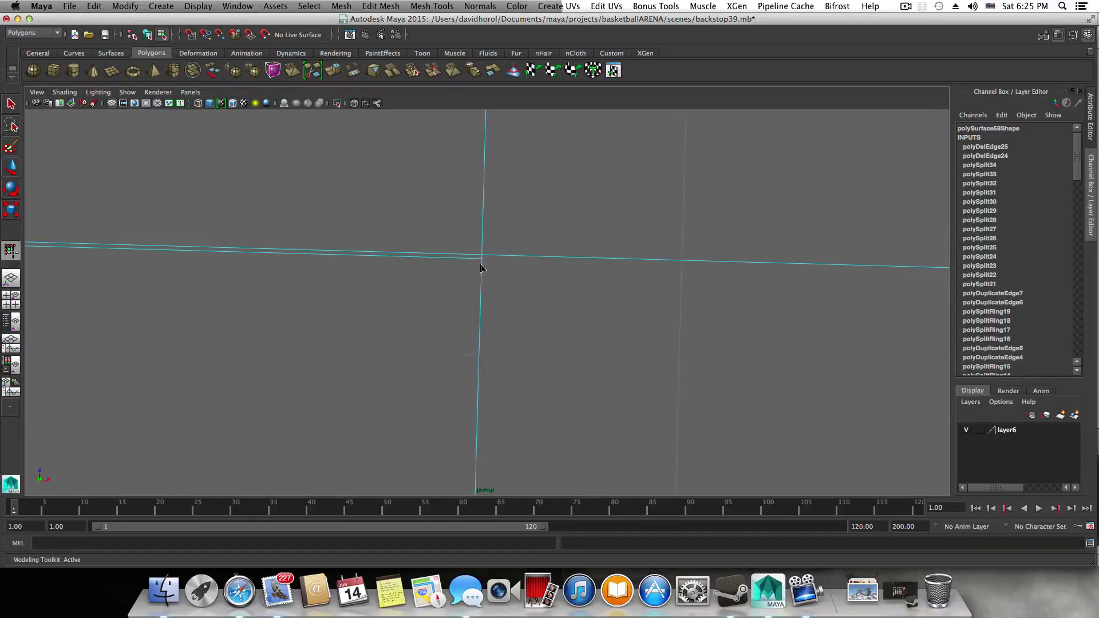
- Multi-Cut a support edge across the underside's grid cells, continuing from the end of the short support edge at the slab's rim
left_click(8, 105)
key("F8")
scroll(418, 287, "up", 3)
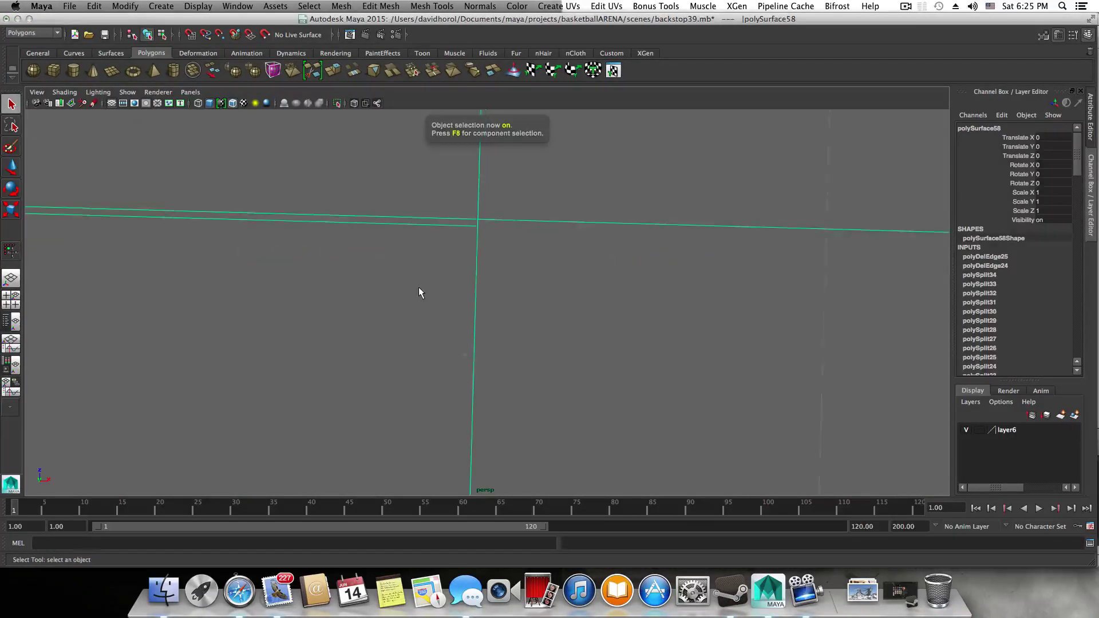
middle_click_drag(418, 287, 425, 300, "alt")
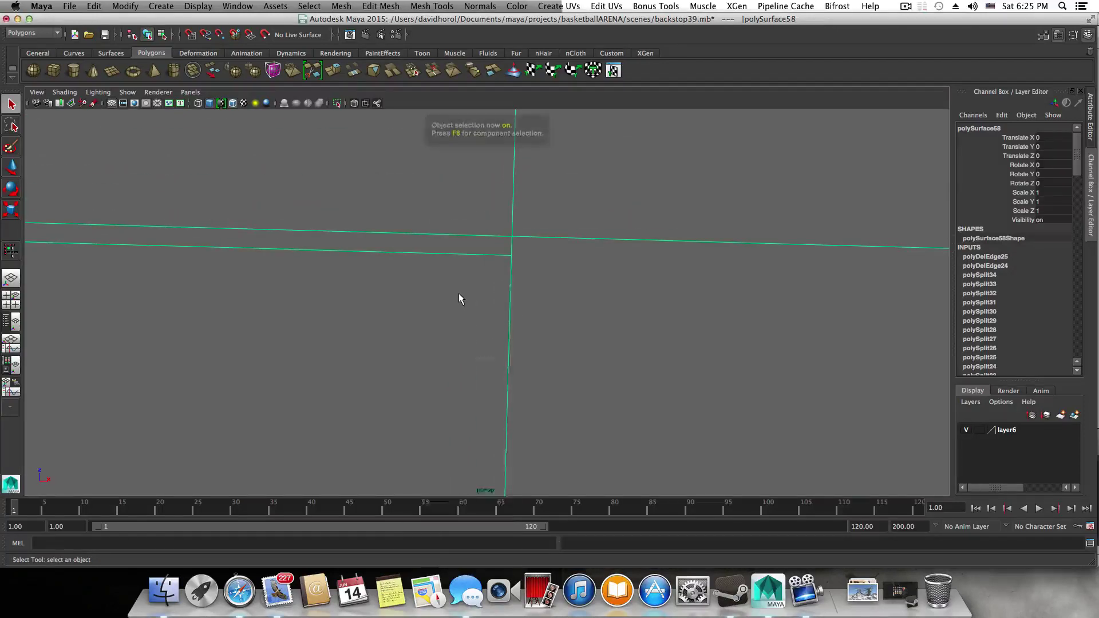
left_click(427, 6)
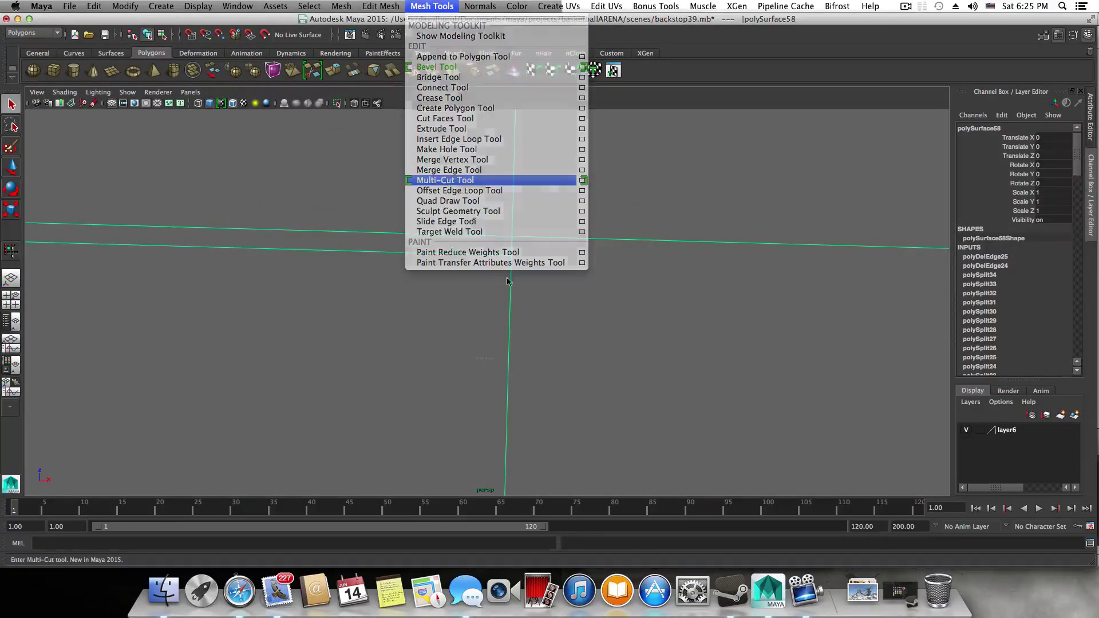
left_click(498, 179)
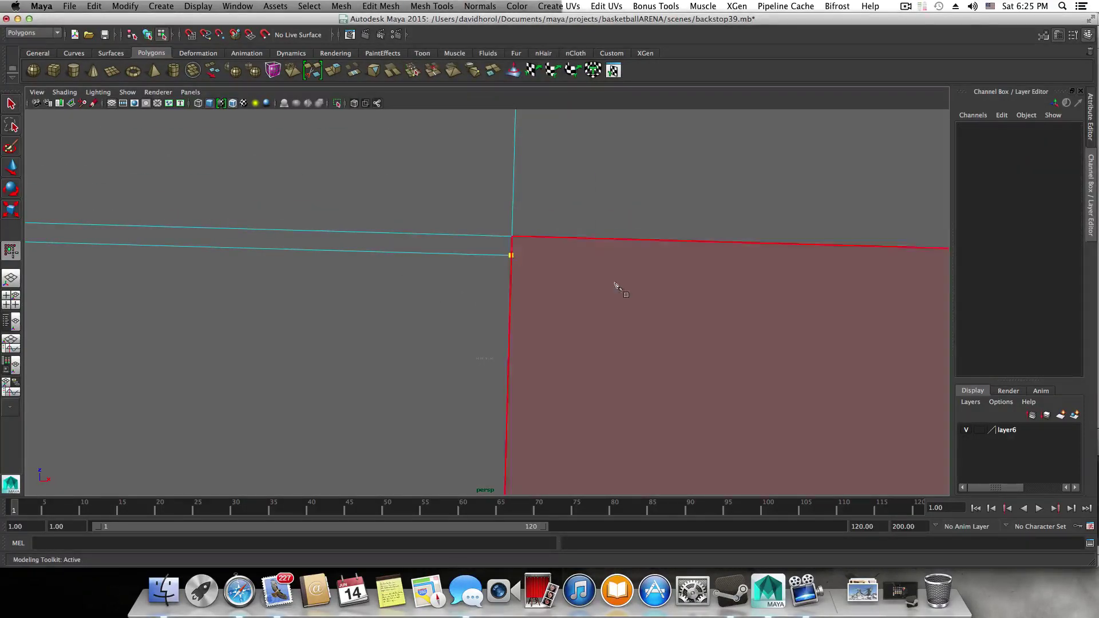
scroll(616, 290, "up", 6)
middle_click_drag(470, 372, 690, 368, "alt")
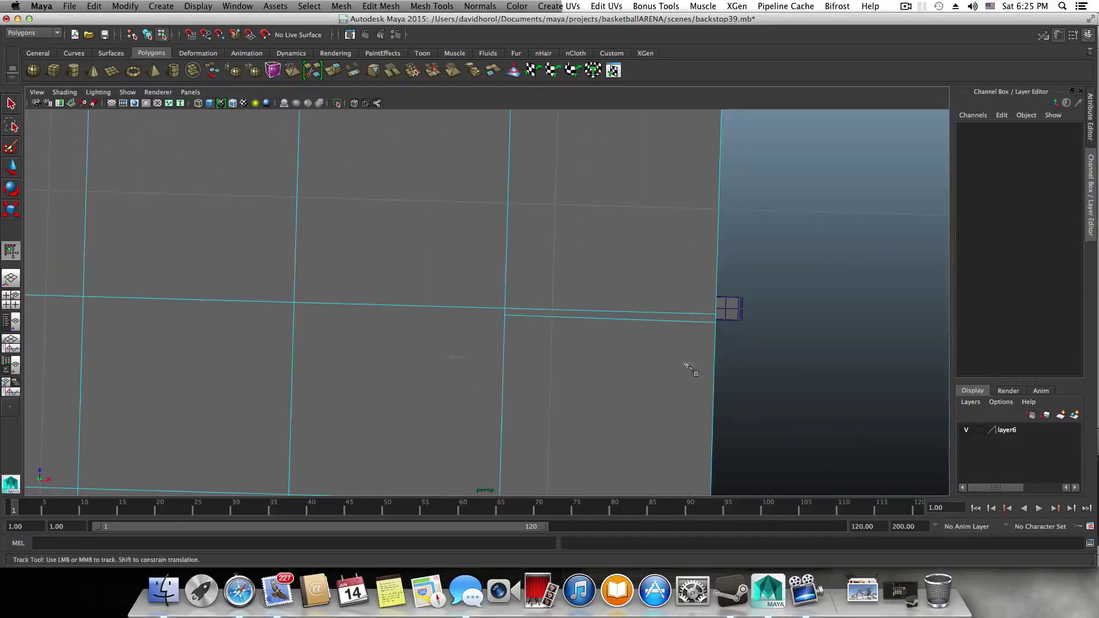
left_click(505, 316)
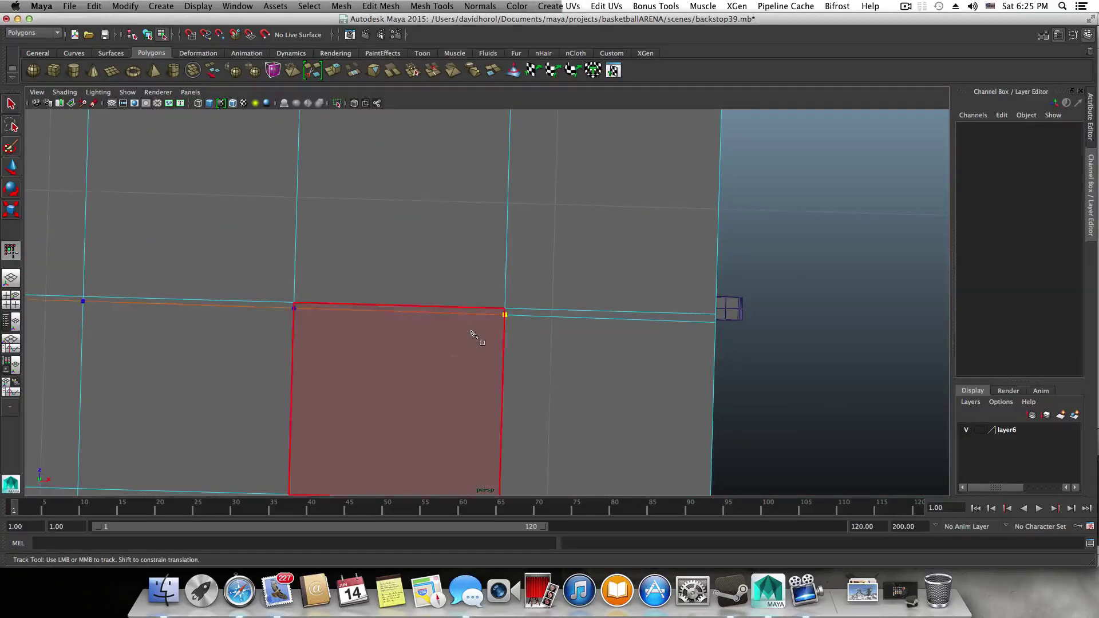
key("Return")
middle_click_drag(365, 373, 787, 389, "alt")
left_click(506, 319)
middle_click_drag(404, 361, 476, 418, "alt")
key("Return")
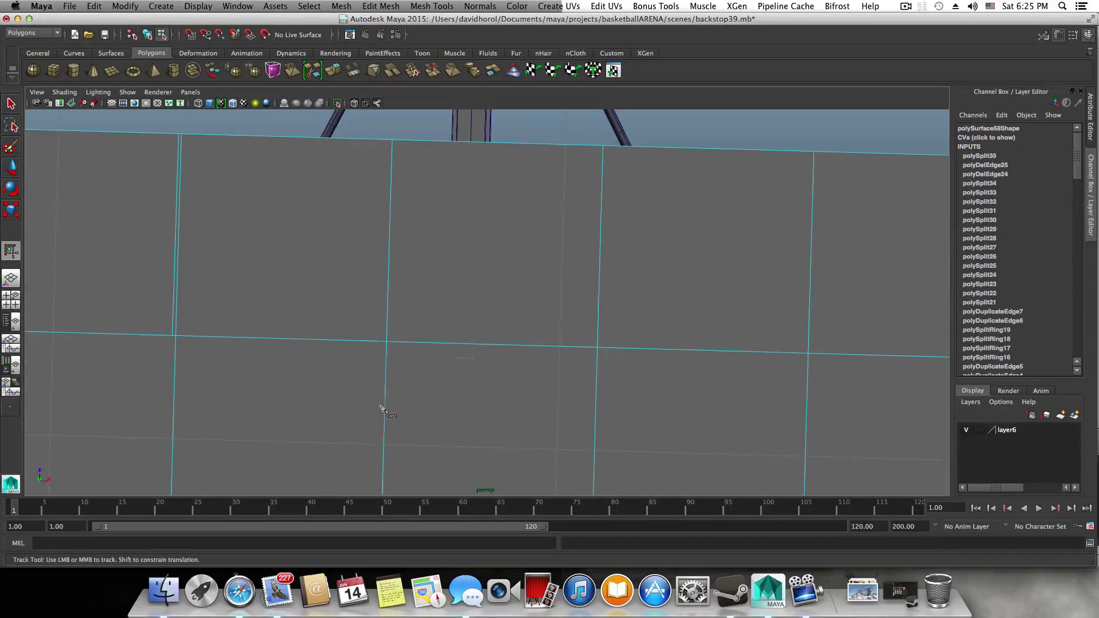
- Multi-Cut the perpendicular support edge across the underside, connecting it to the matching short support edge at the far end
middle_click_drag(268, 455, 630, 425, "alt")
right_click_drag(517, 334, 653, 318, "alt")
left_click(652, 311)
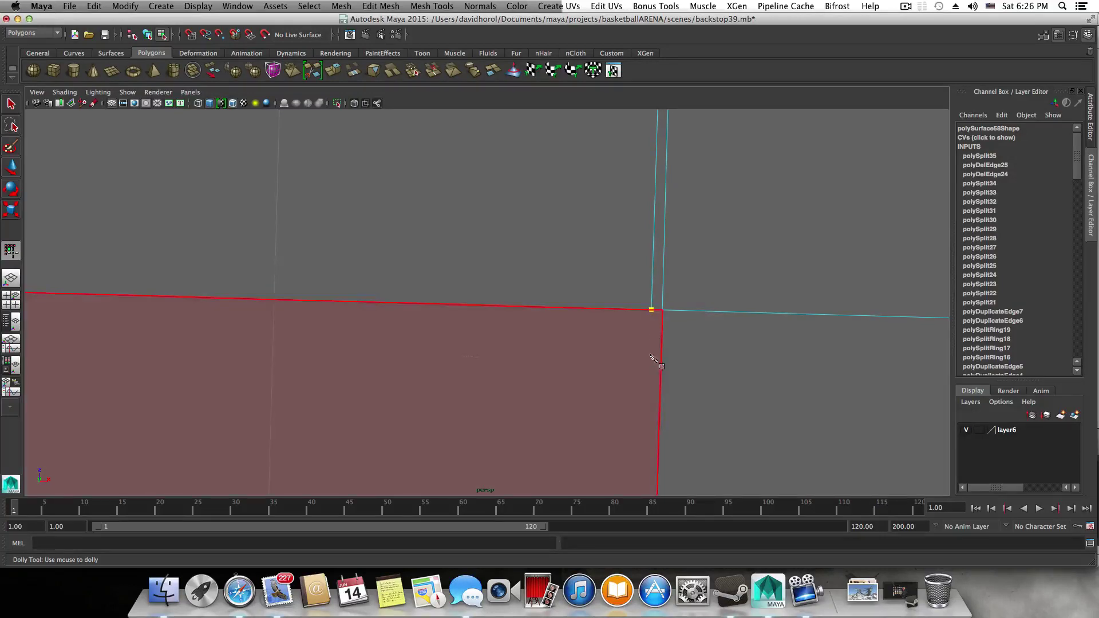
right_click_drag(651, 355, 551, 381, "alt")
middle_click_drag(551, 381, 550, 226, "alt")
key("super+z")
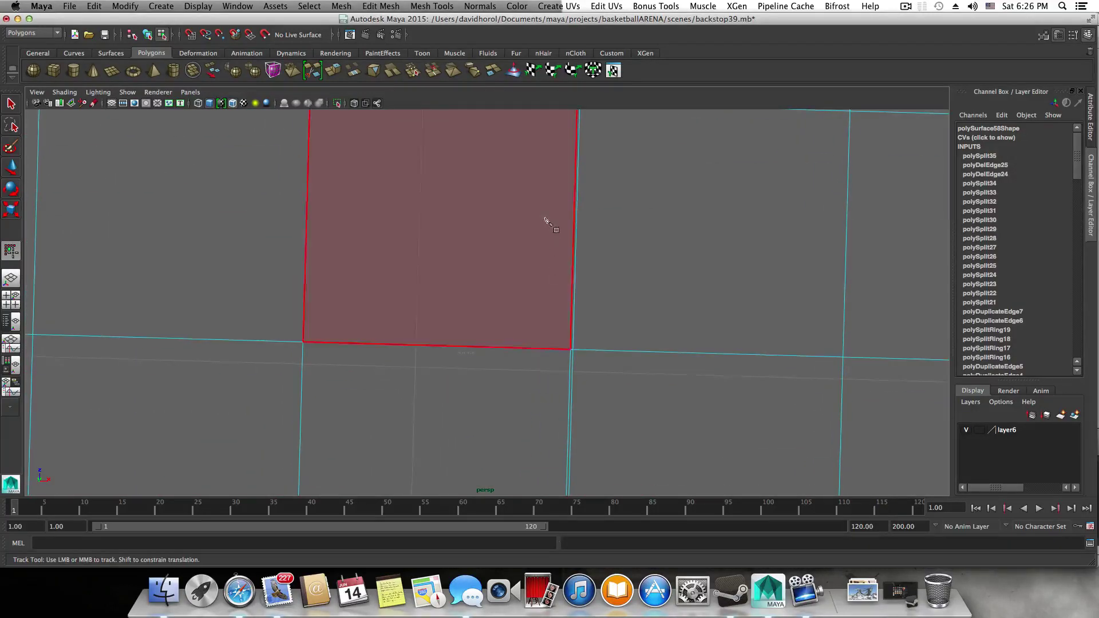
middle_click_drag(547, 370, 539, 292, "alt")
right_click_drag(539, 292, 608, 314, "alt")
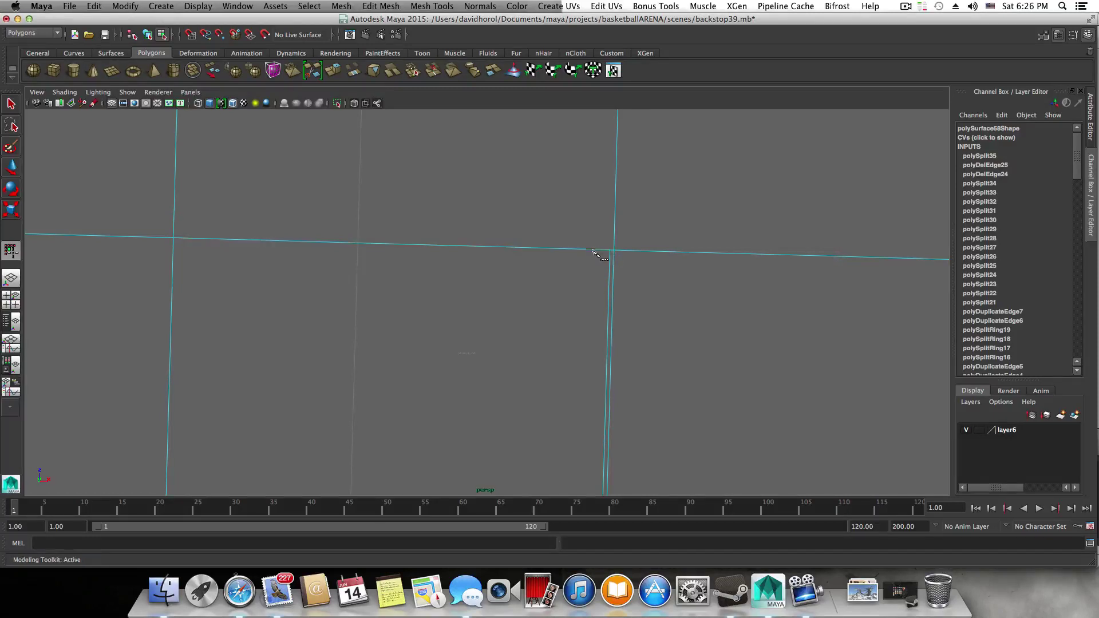
left_click(610, 251)
- Preview the slab smoothed and examine the edge flow across the underside, its rim and the corner grid cell
scroll(587, 265, "down", 4)
scroll(580, 267, "down", 5)
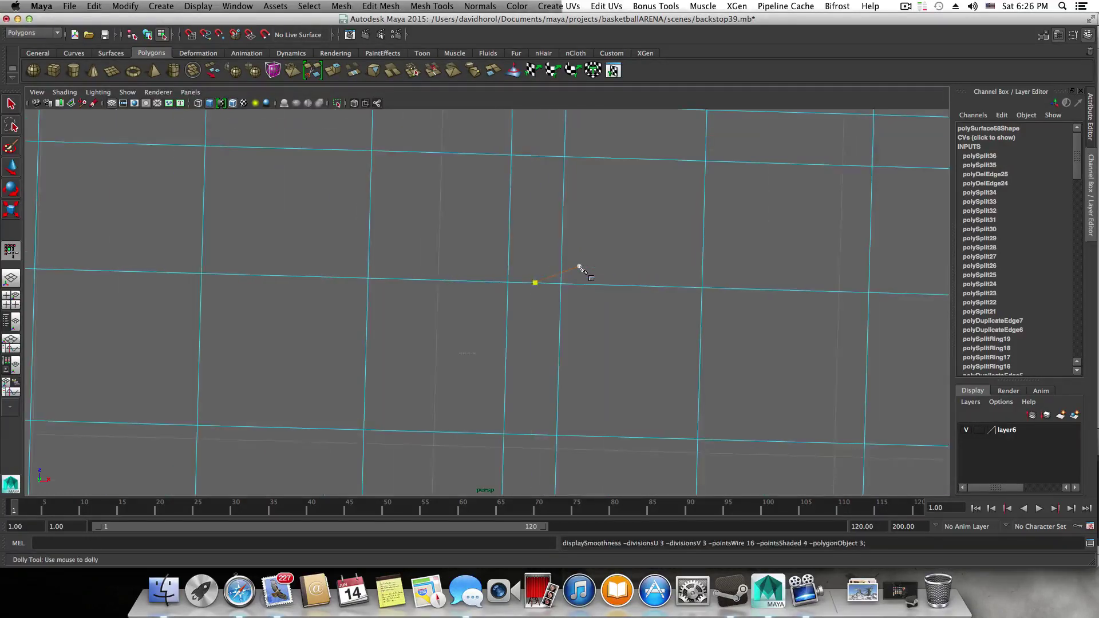
scroll(360, 252, "down", 5)
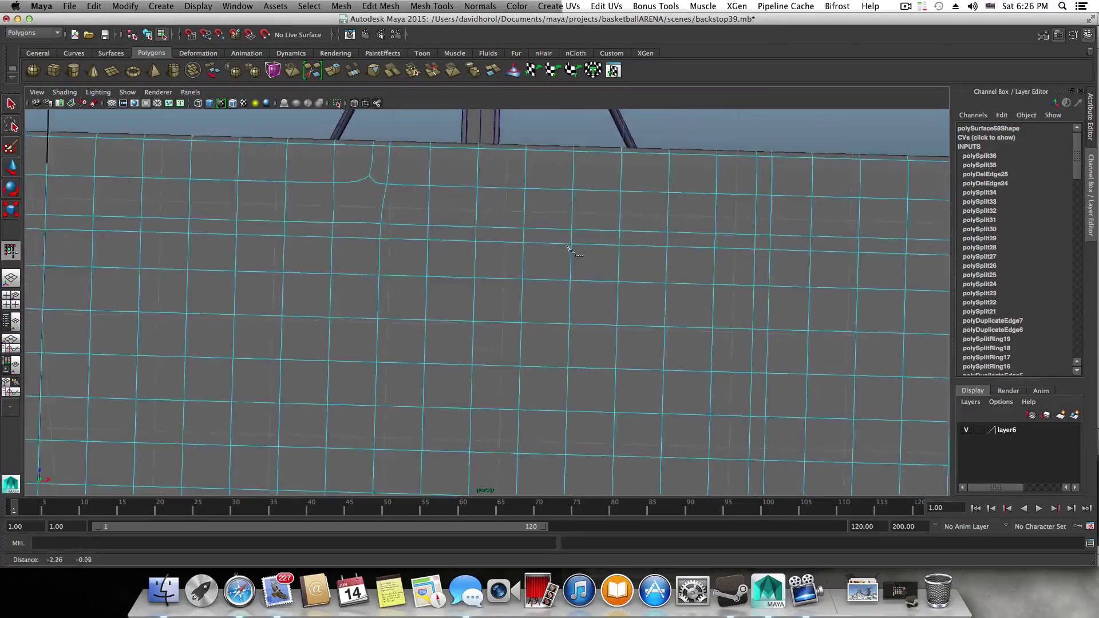
mouse_move(471, 263)
middle_mouse_down("alt")
mouse_move(522, 200)
mouse_move(522, 169)
middle_mouse_up("alt")
middle_click_drag(514, 247, 512, 180, "alt")
scroll(509, 229, "down", 5)
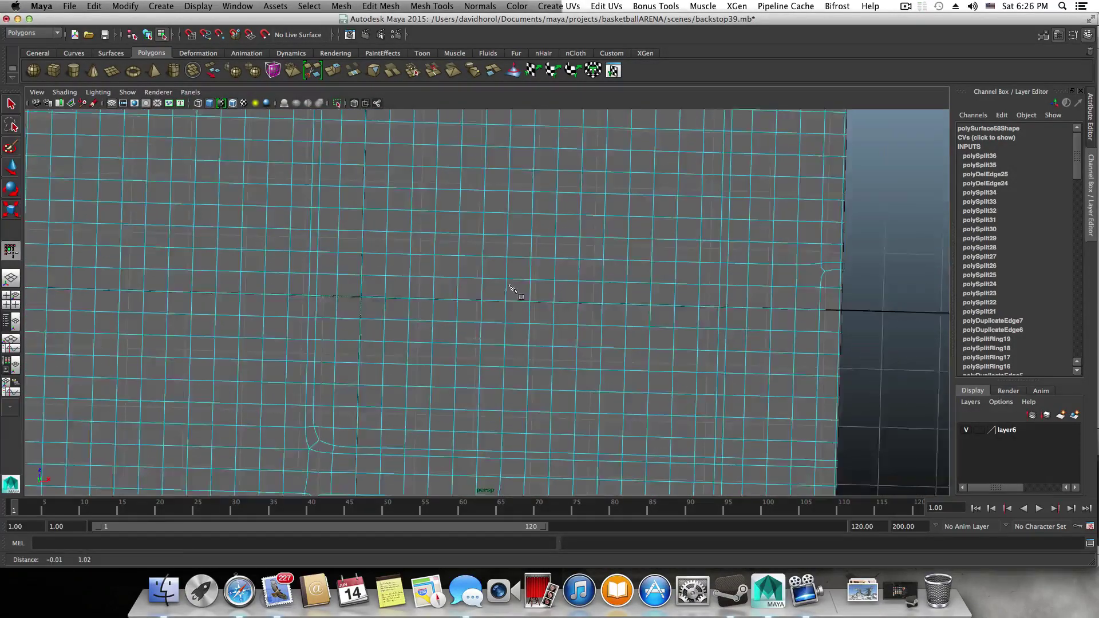
middle_click_drag(493, 312, 528, 143, "alt")
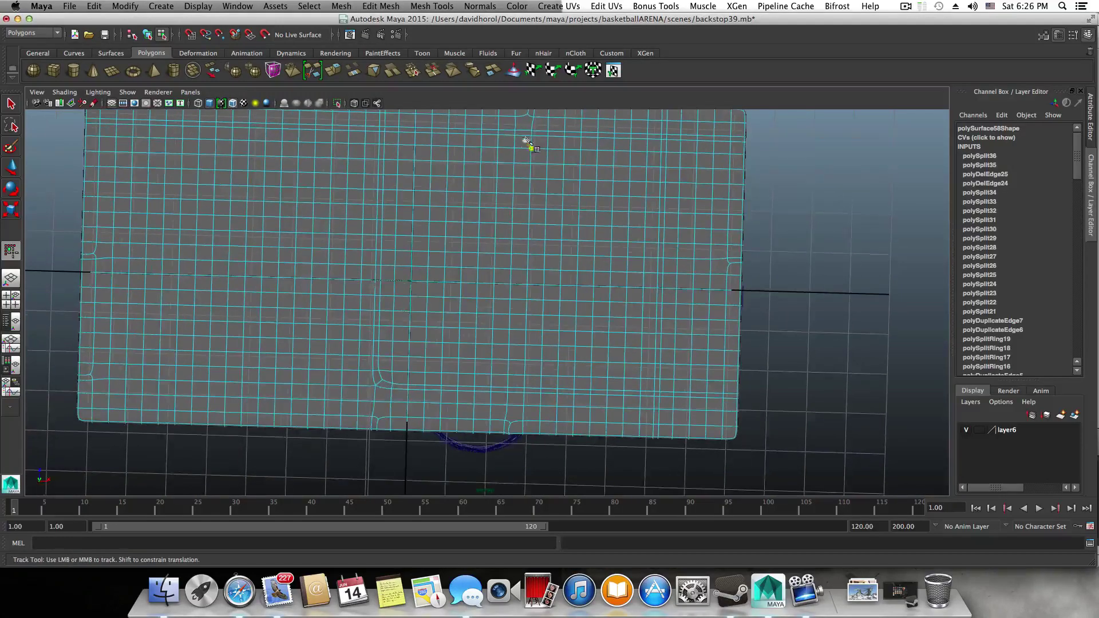
middle_click_drag(519, 407, 704, 358, "alt")
right_click_drag(581, 389, 669, 406, "alt")
middle_click_drag(670, 407, 619, 370, "alt")
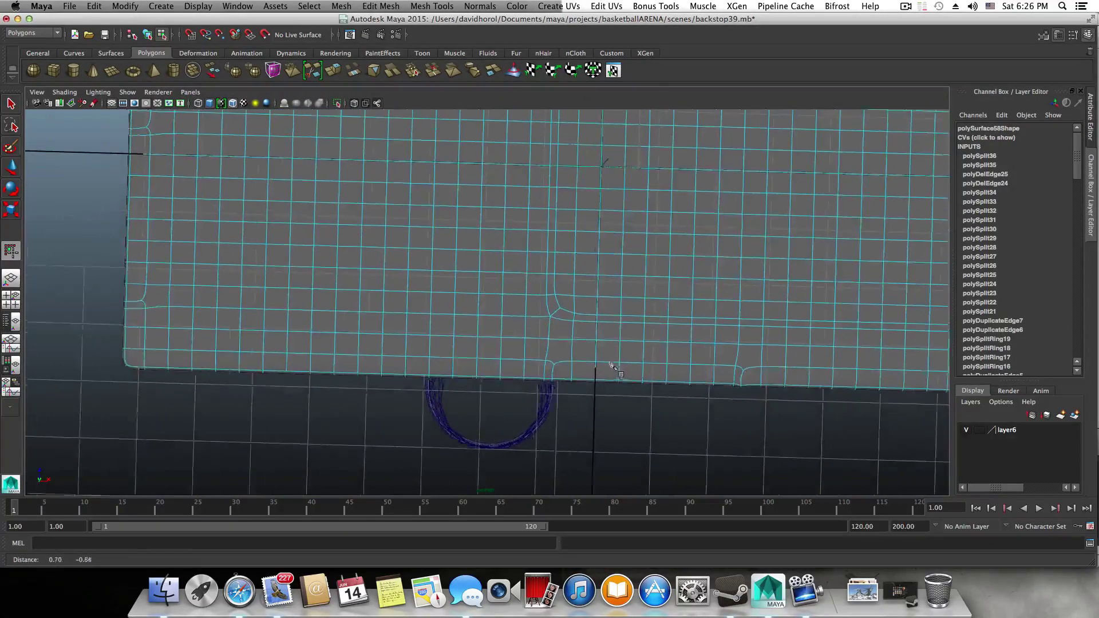
right_click_drag(620, 370, 704, 378, "alt")
right_click_drag(559, 331, 629, 373, "alt")
middle_click_drag(632, 376, 559, 368, "alt")
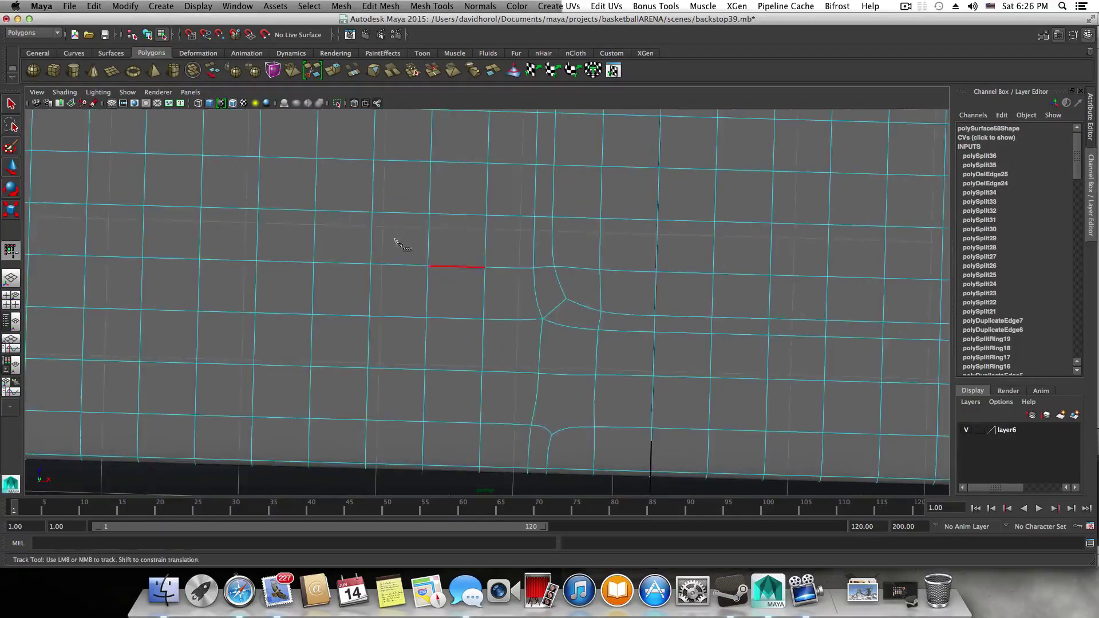
- Return to the unsmoothed display and delete the diagonal and its spur edge in the underside's remaining corner grid cell
key("1")
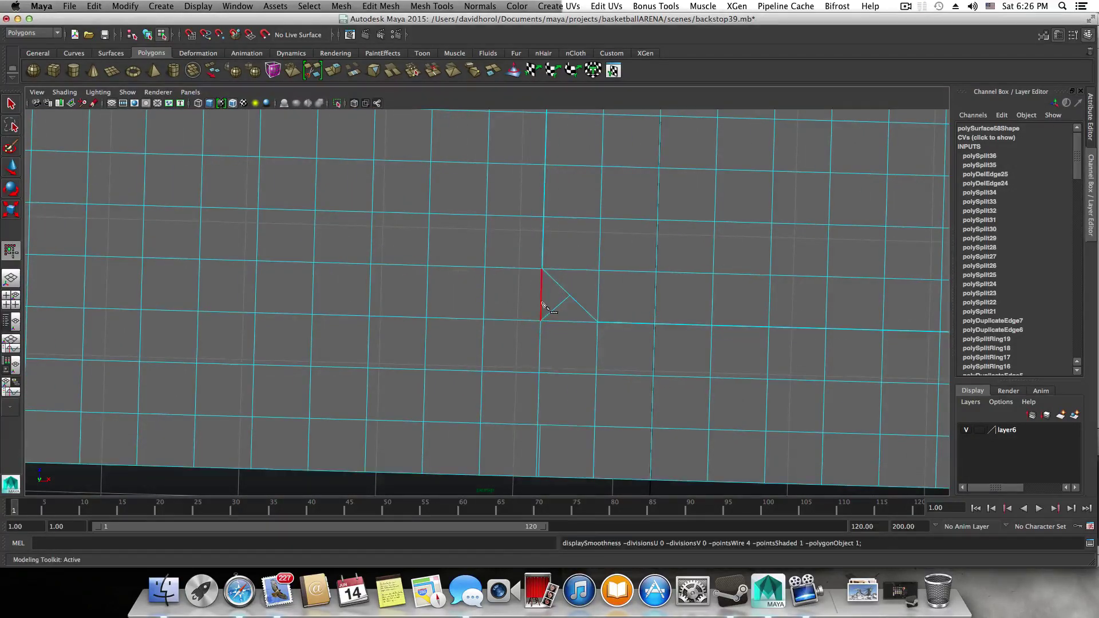
right_click_drag(543, 307, 578, 299, "shift")
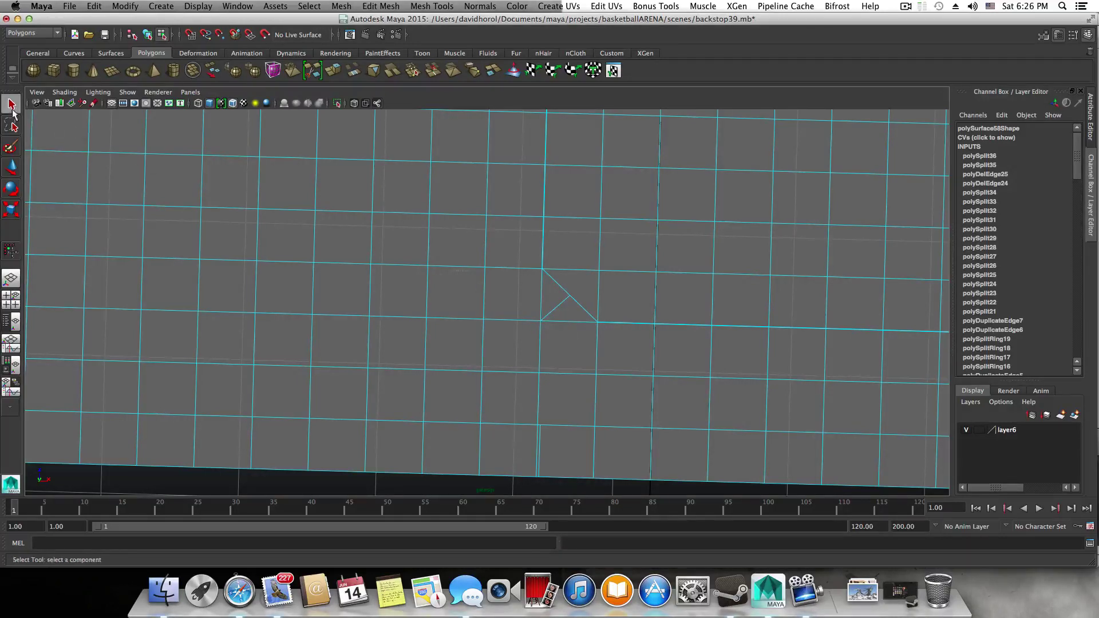
right_click(540, 312)
left_click(565, 299)
left_click(573, 303)
right_click_drag(566, 302, 624, 342, "shift")
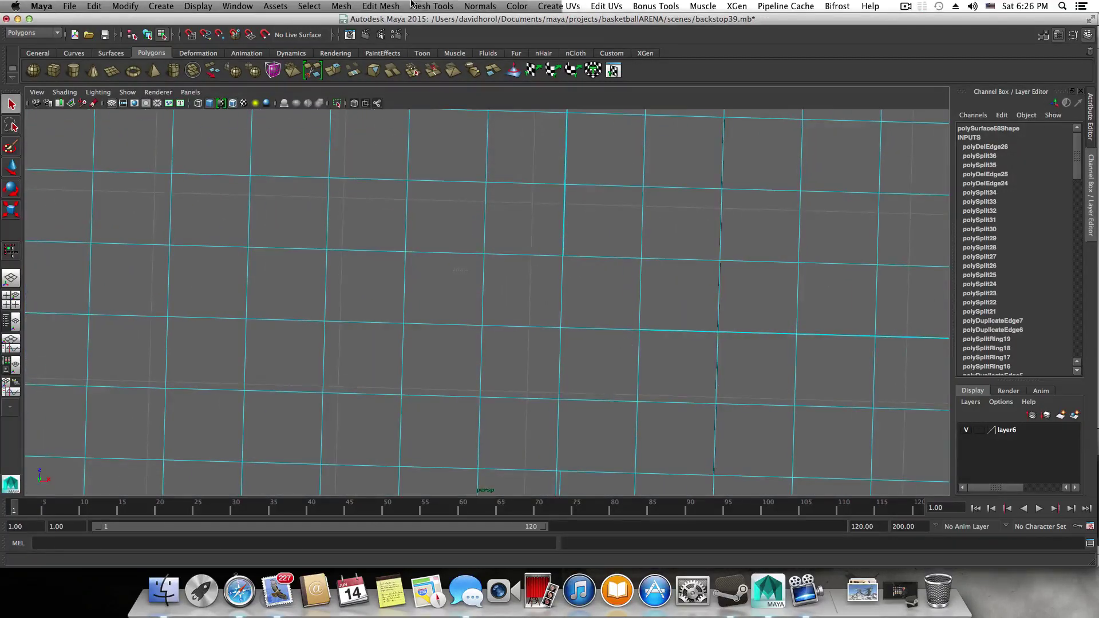
- Multi-Cut from the support edge's end at the cleared corner cell across the underside to the short support edge near the backstop-side rim
left_click(432, 6)
left_click(486, 180)
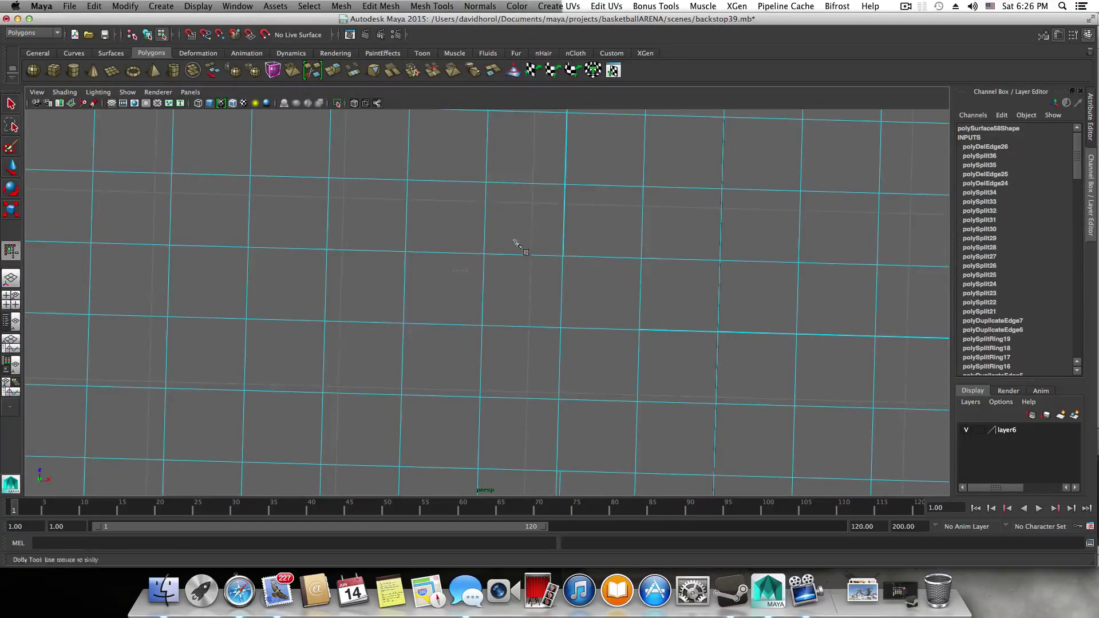
right_click_drag(515, 240, 741, 331, "alt")
right_click_drag(624, 316, 589, 330, "alt")
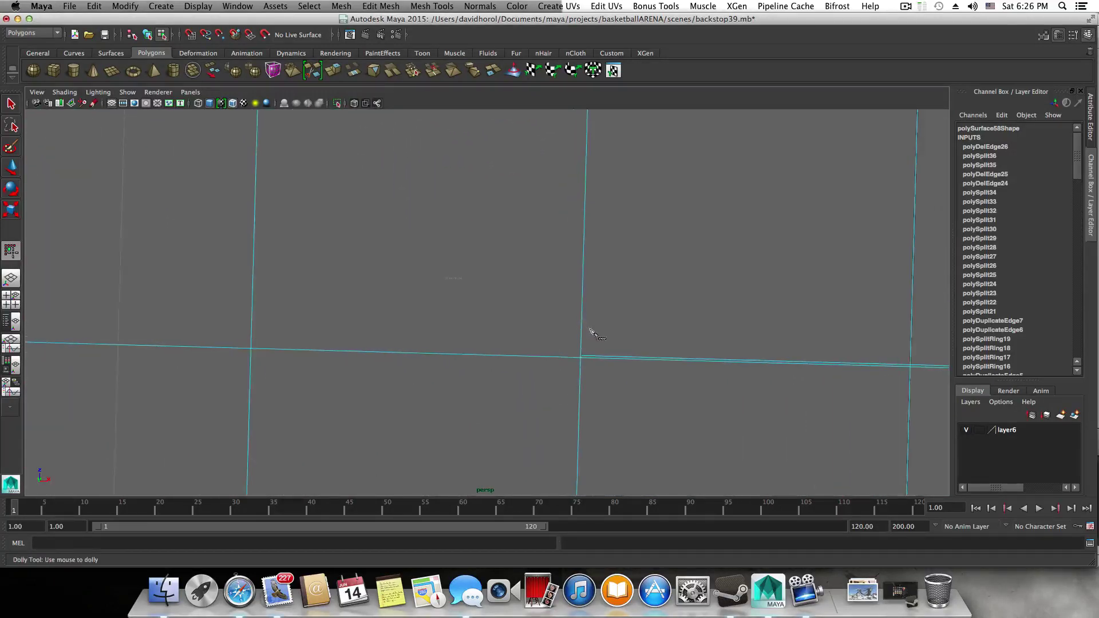
left_click(582, 357)
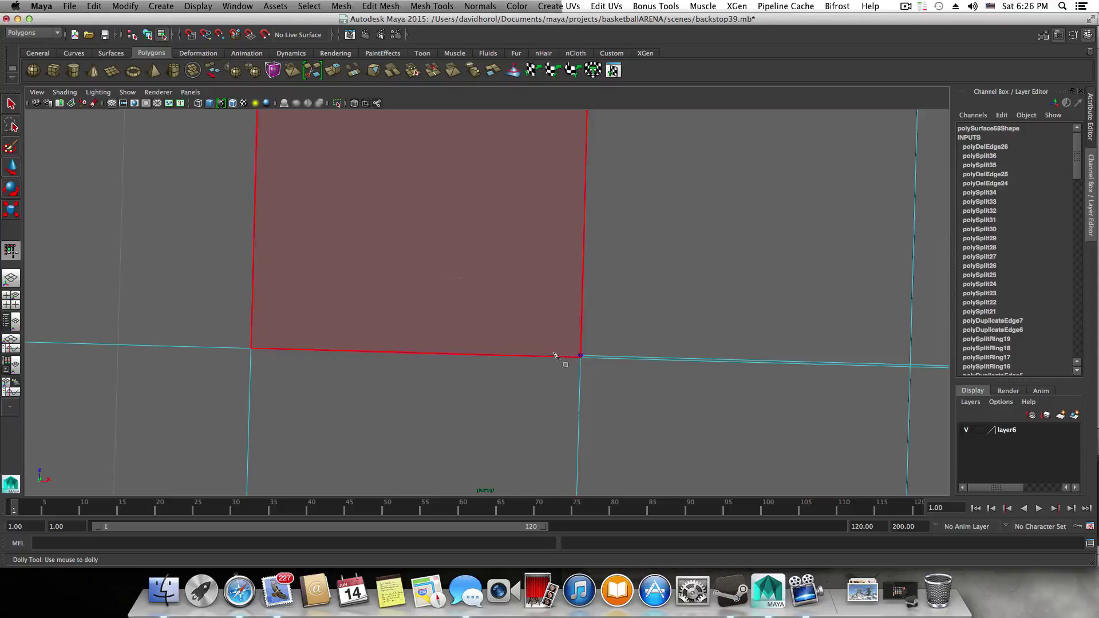
middle_click_drag(376, 305, 660, 347, "alt")
middle_click_drag(258, 344, 564, 343, "alt")
middle_click_drag(229, 343, 516, 366, "alt")
middle_click_drag(275, 367, 525, 365, "alt")
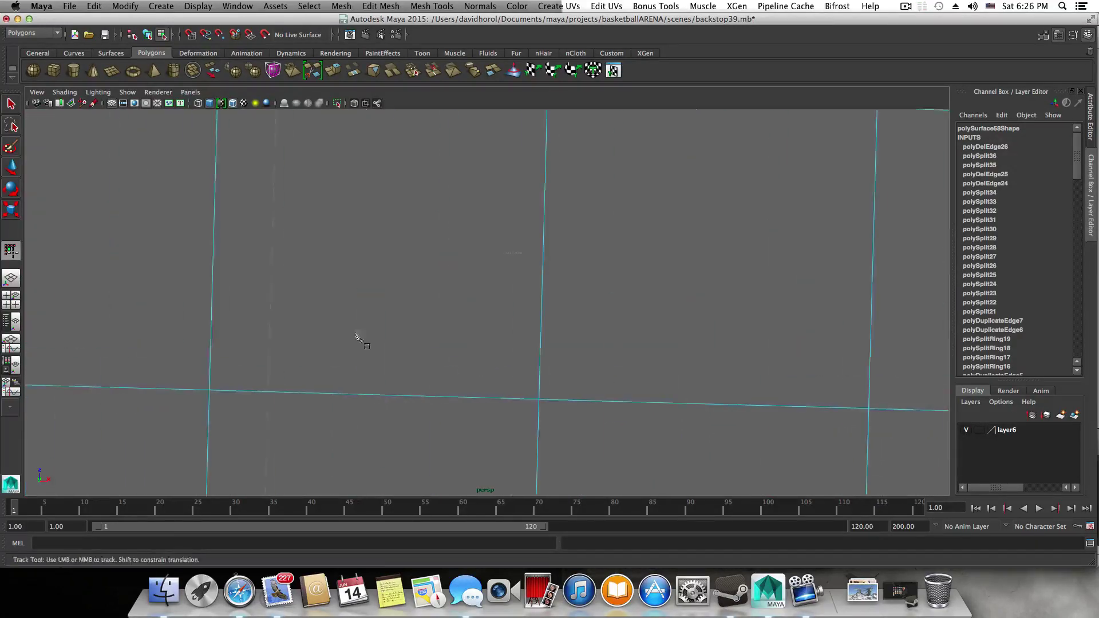
middle_click_drag(358, 336, 451, 351, "alt")
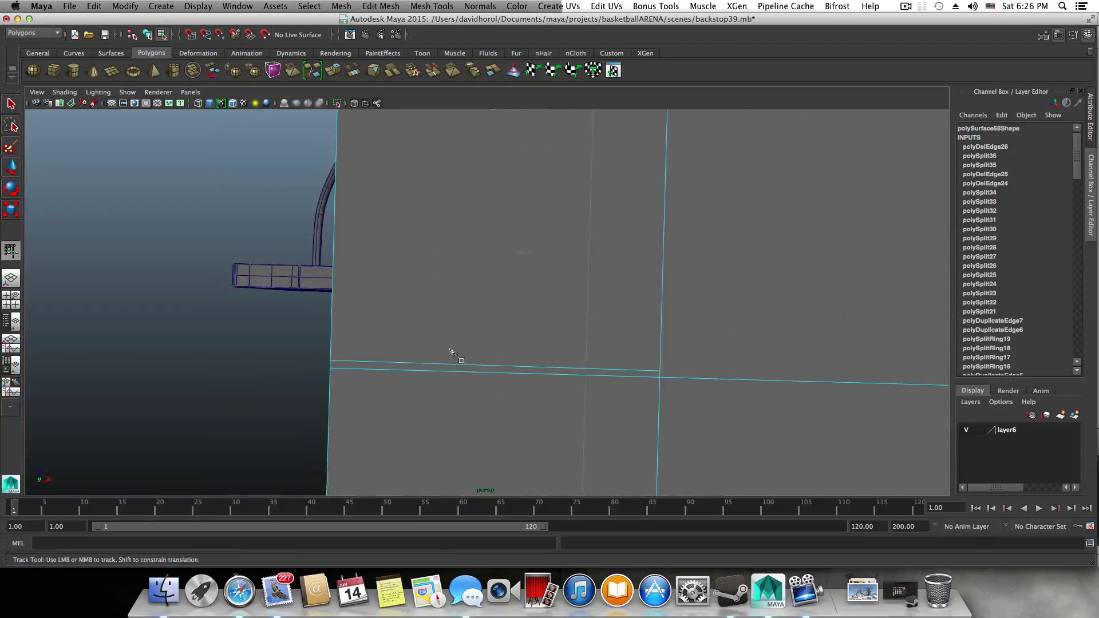
left_click(660, 371)
key("Return")
- Preview the slab smoothed and examine the newly cut support edge from the rim to the cleared corner cell
scroll(773, 331, "down", 1)
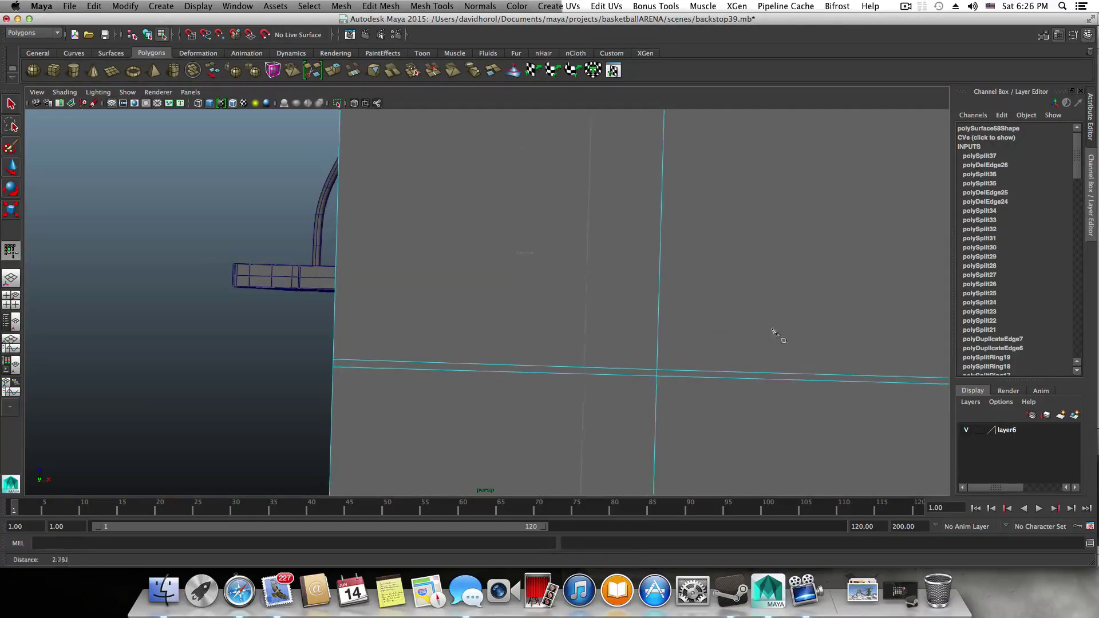
scroll(768, 334, "down", 3)
key("3")
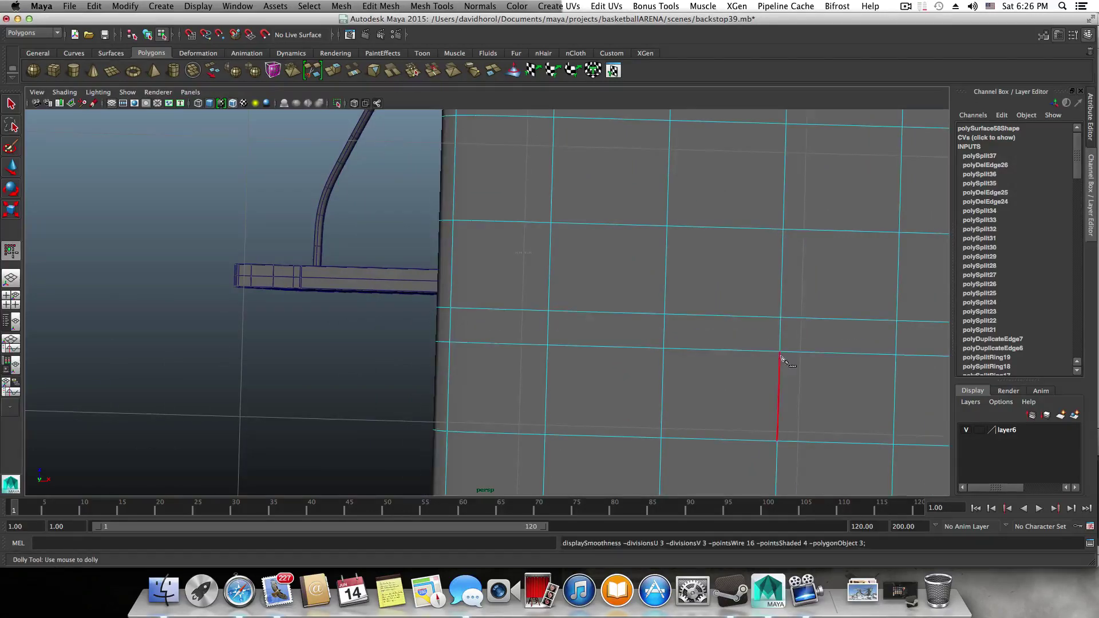
middle_click_drag(782, 357, 498, 354, "alt")
scroll(498, 354, "down", 5)
scroll(487, 352, "down", 2)
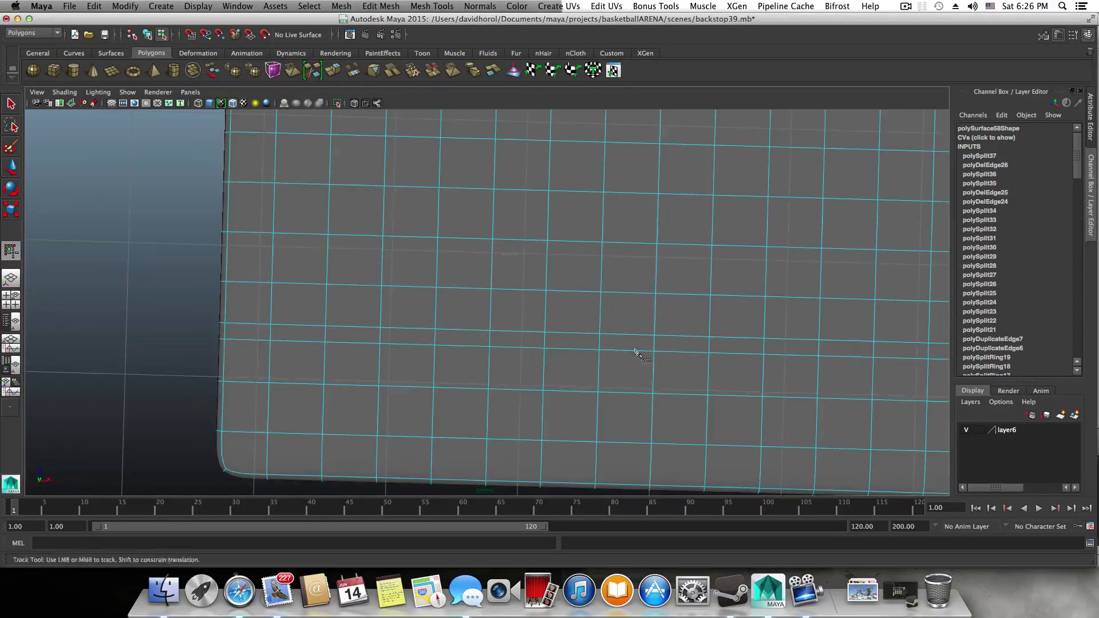
middle_click_drag(636, 350, 327, 302, "alt")
middle_click_drag(742, 341, 547, 347, "alt")
- Return to the unsmoothed display and Multi-Cut the perpendicular support edge onward through the cleared corner cell toward the rim
key("1")
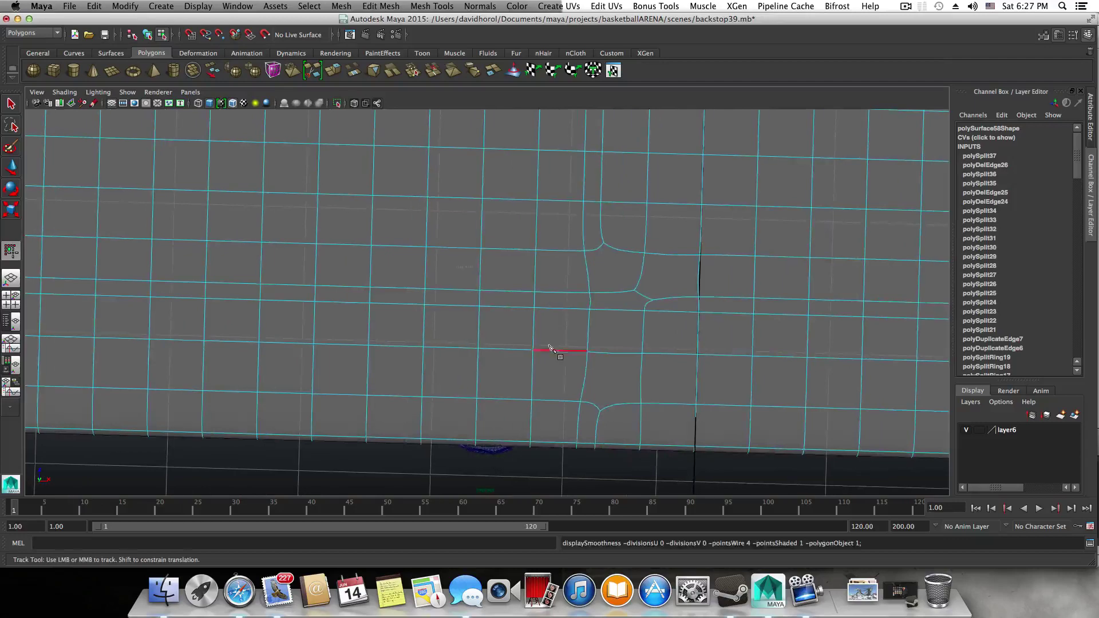
right_click_drag(549, 348, 735, 370, "alt")
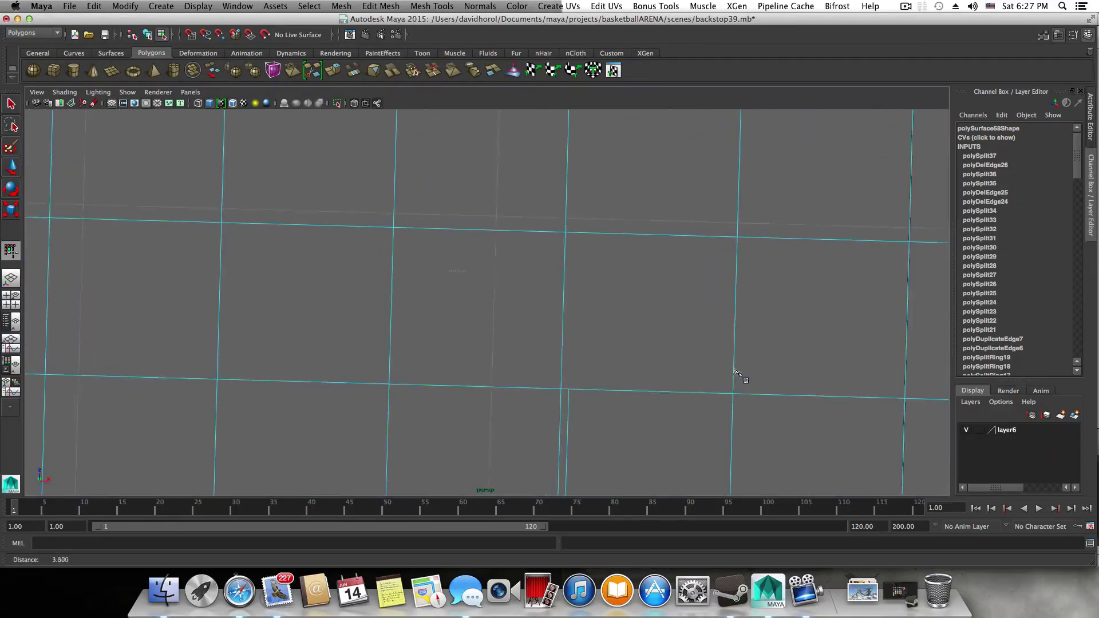
middle_click_drag(581, 336, 584, 289, "alt")
middle_click_drag(573, 204, 580, 267, "alt")
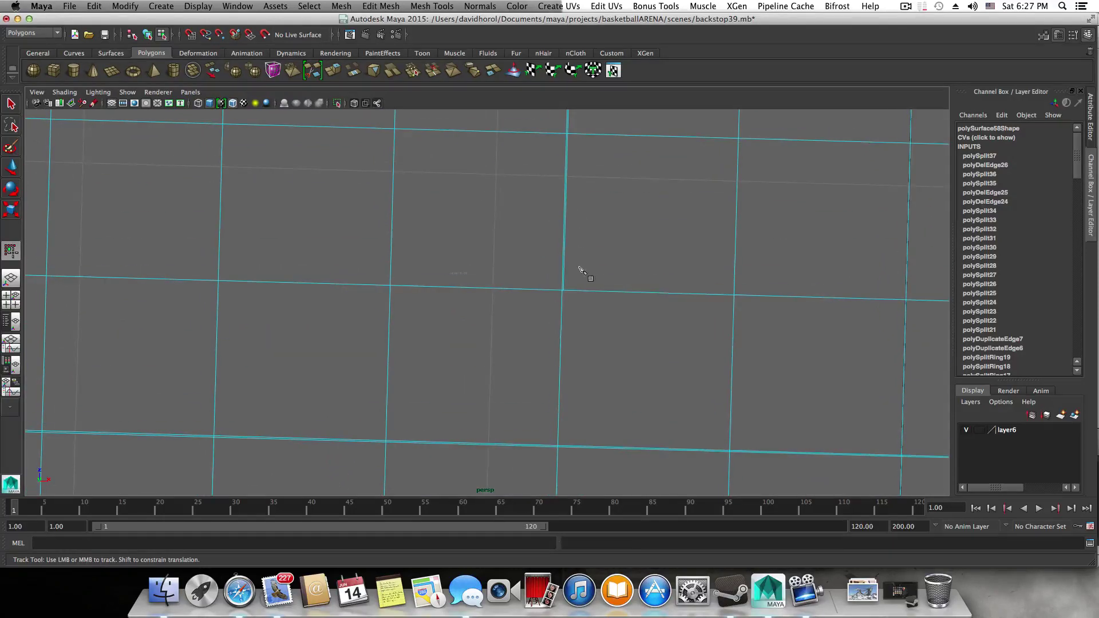
right_click_drag(566, 293, 547, 319, "alt")
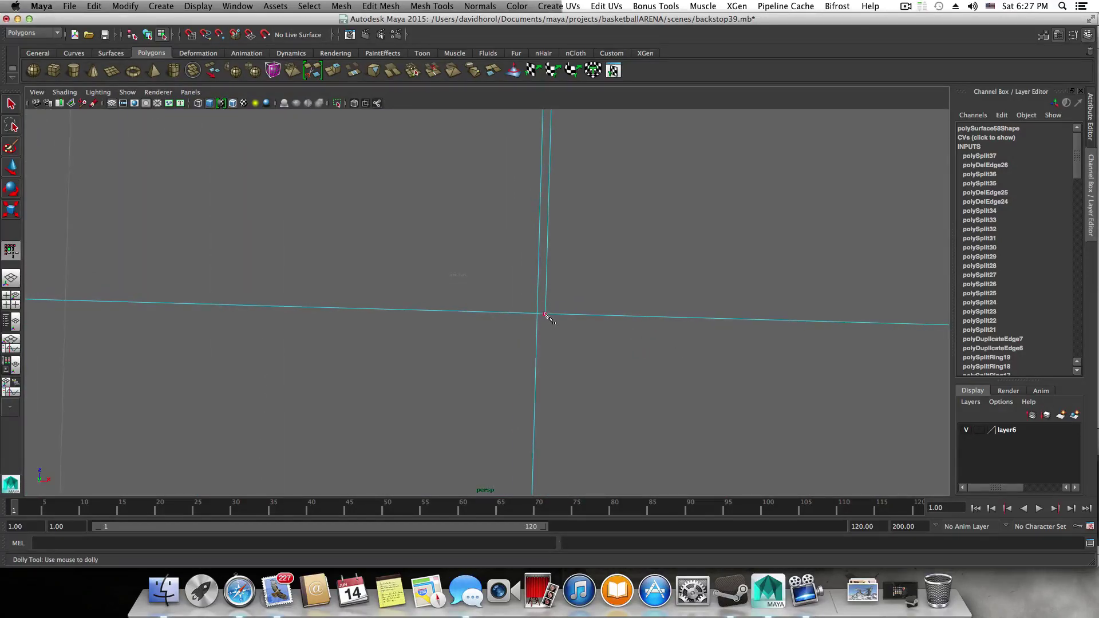
scroll(556, 292, "down", 8)
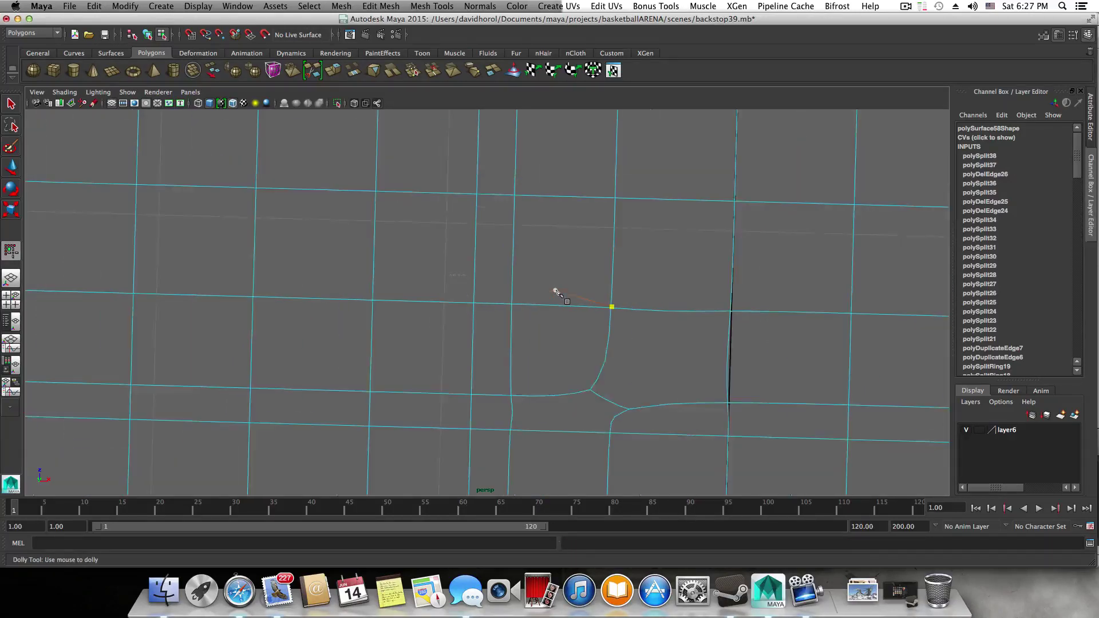
- Compare the unsmoothed and smoothed edge flow where the underside's support edges cross at the corner
key("1")
right_click_drag(546, 295, 677, 319, "alt")
middle_click_drag(583, 314, 580, 218, "alt")
right_click_drag(544, 240, 764, 344, "alt")
middle_click_drag(681, 295, 604, 243, "alt")
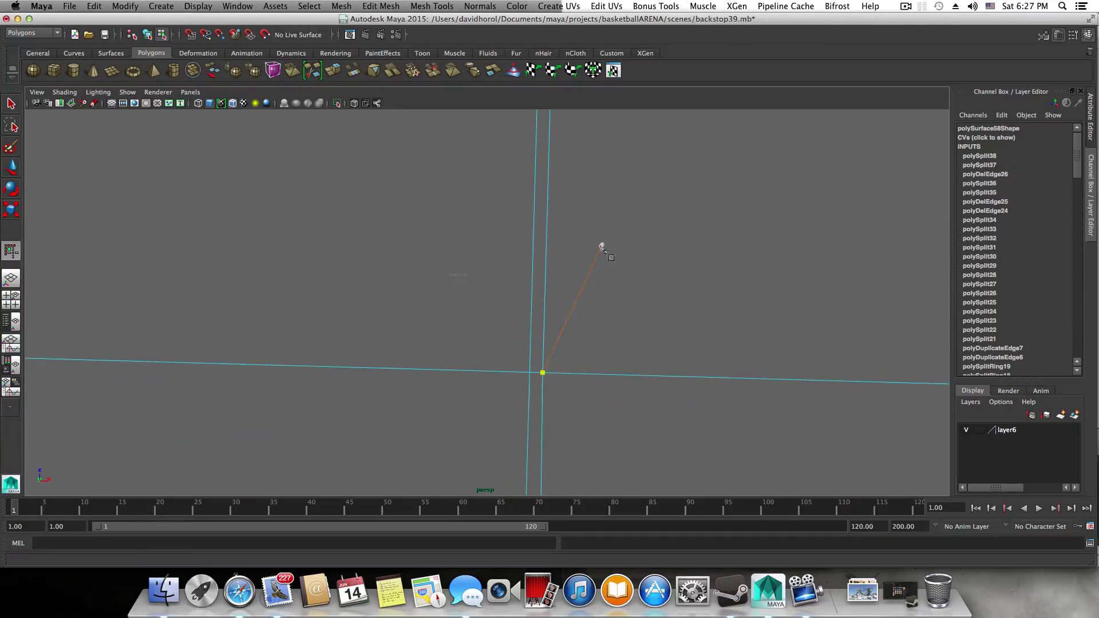
right_click_drag(602, 247, 350, 238, "alt")
mouse_move(491, 249)
middle_mouse_down("alt")
mouse_move(495, 213)
mouse_move(524, 245)
mouse_move(527, 197)
middle_mouse_up("alt")
key("3")
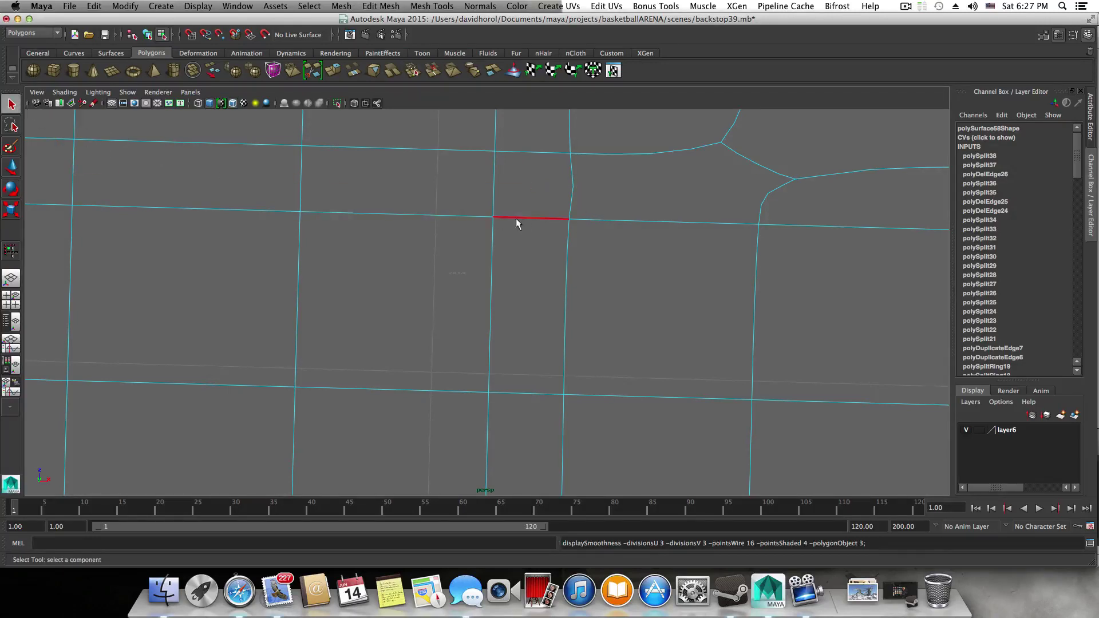
- Return to the unsmoothed display and select the four vertices where the underside's support edges cross
right_click_drag(516, 223, 473, 222)
middle_click_drag(567, 209, 536, 239, "alt")
key("1")
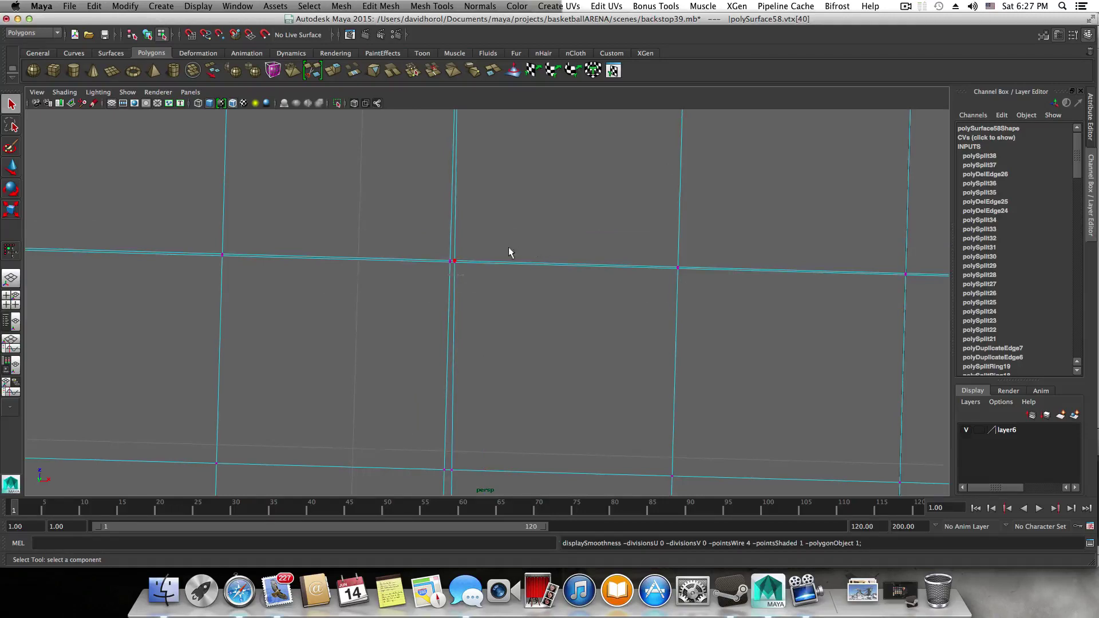
right_click_drag(509, 248, 621, 306, "alt")
middle_click_drag(532, 253, 623, 303, "alt")
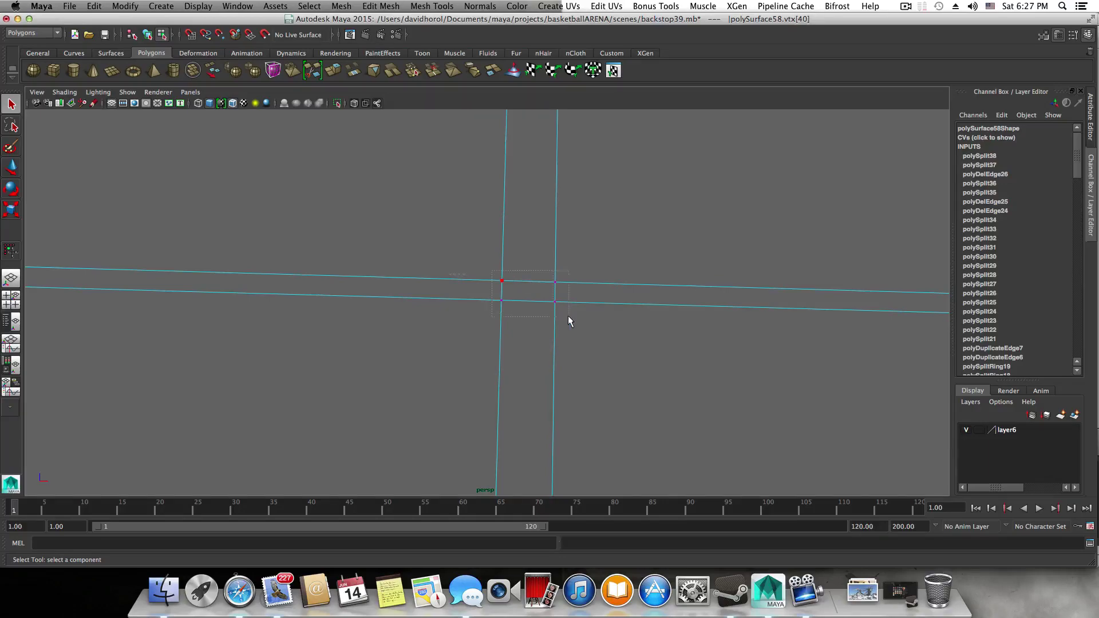
scroll(568, 314, "down", 15)
left_click_drag(568, 315, 264, 109)
scroll(724, 411, "up", 8)
middle_click_drag(573, 338, 572, 193, "alt")
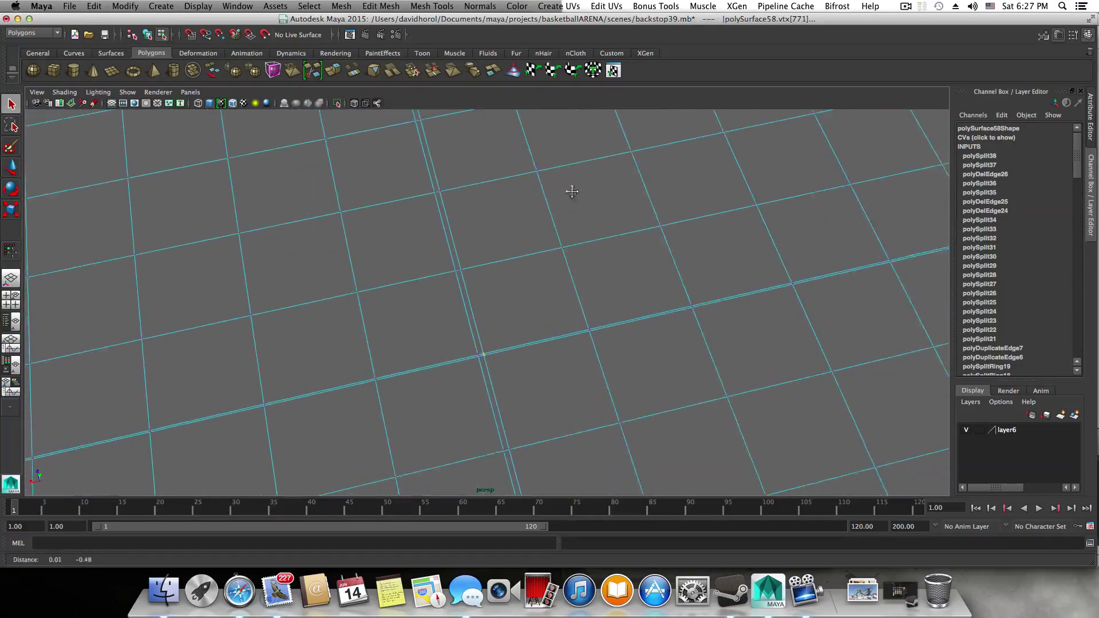
- Examine the selected crossing vertices and the surrounding support edges from several angles around the slab
left_click_drag(571, 193, 604, 347, "alt")
middle_click_drag(565, 386, 563, 360, "alt")
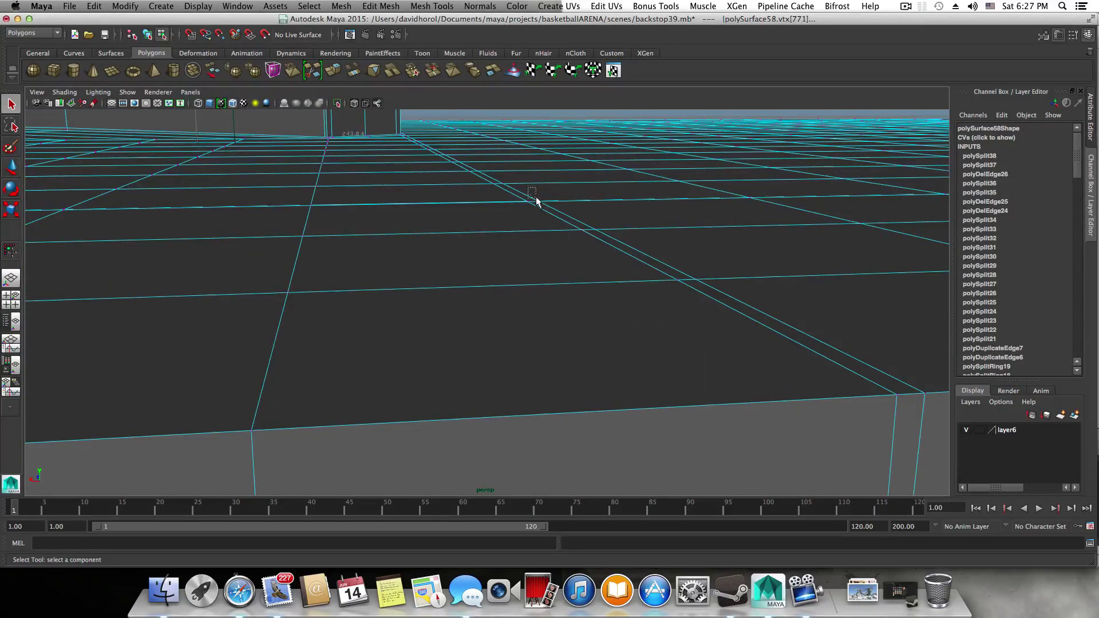
left_click_drag(576, 272, 569, 235, "alt")
right_click_drag(572, 418, 507, 400, "alt")
middle_click_drag(506, 401, 518, 346, "alt")
right_click_drag(518, 346, 674, 395, "alt")
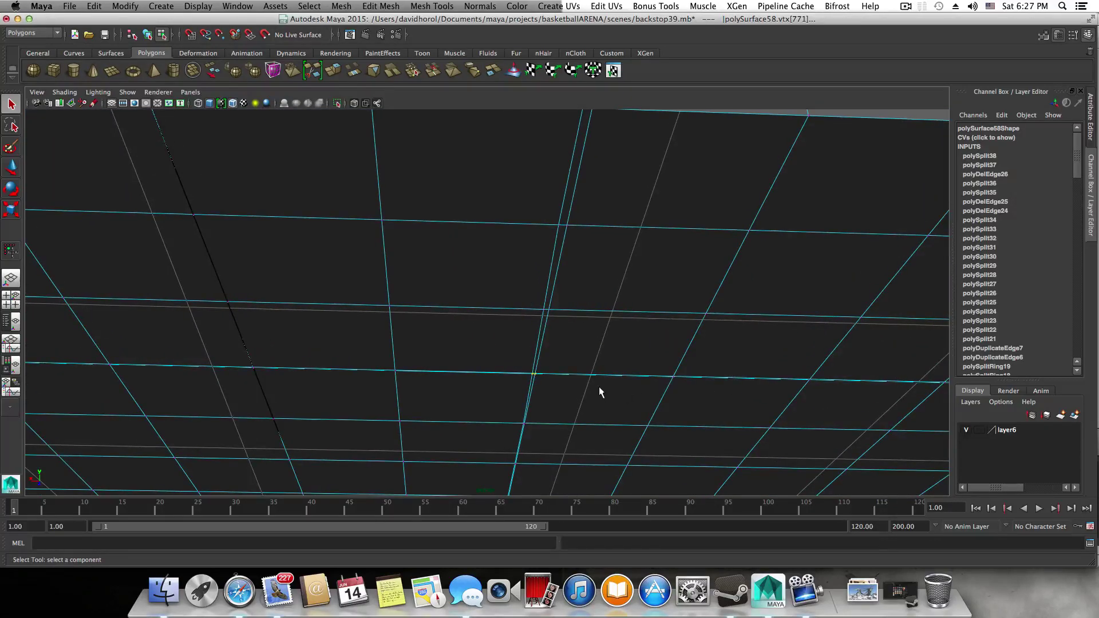
left_click_drag(597, 387, 577, 319, "alt")
right_click_drag(578, 319, 538, 281, "alt")
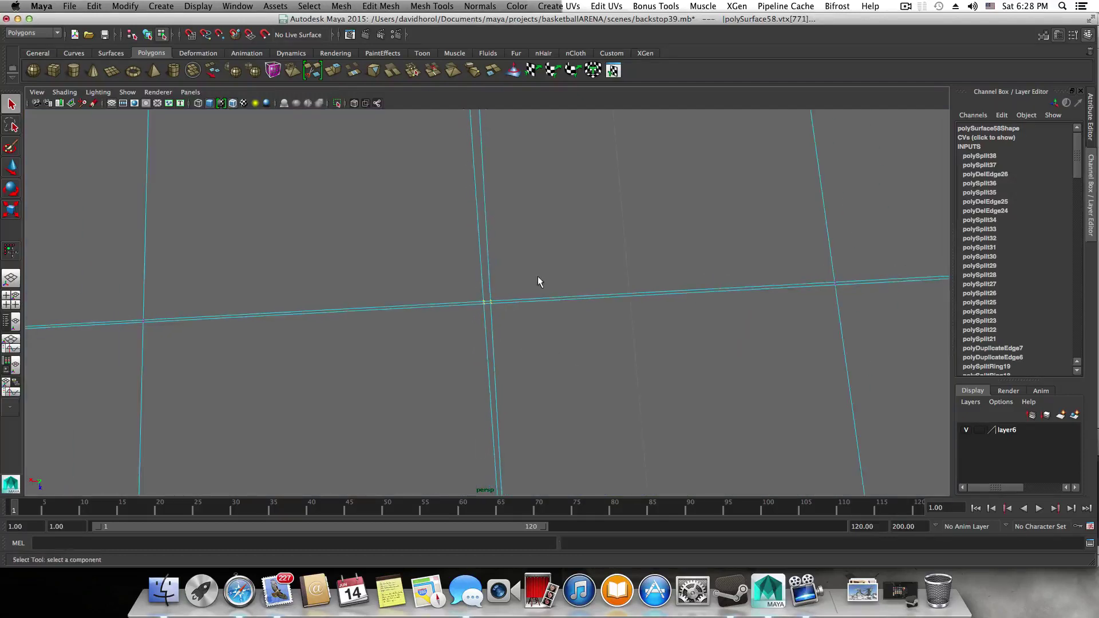
- Apply Merge Components to the selected crossing vertices with a threshold of 0.0020
left_click(431, 6)
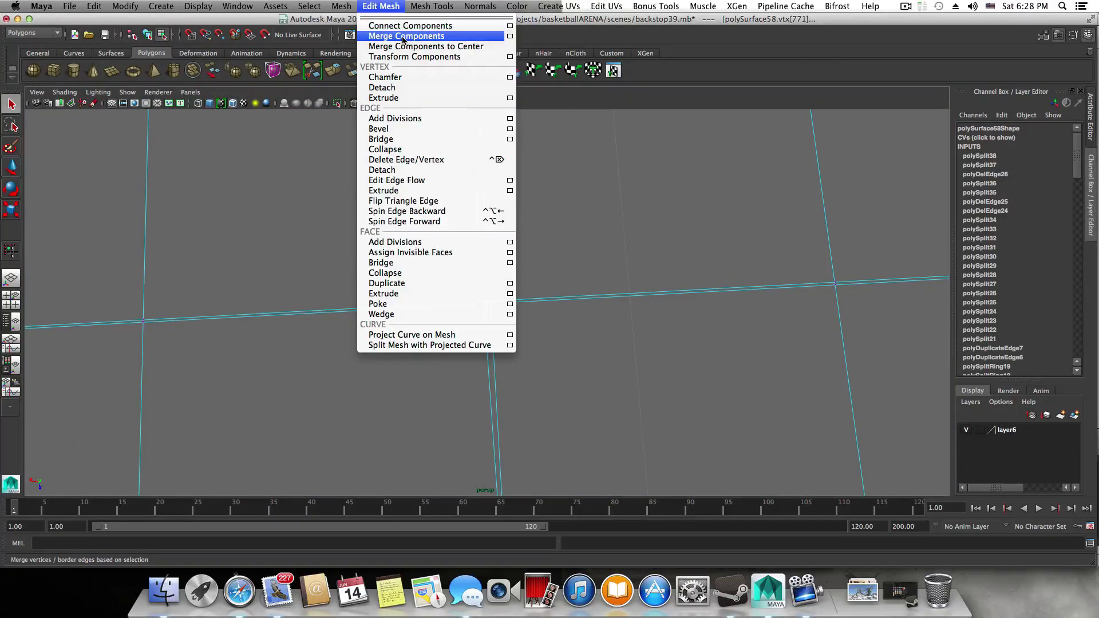
left_click(509, 37)
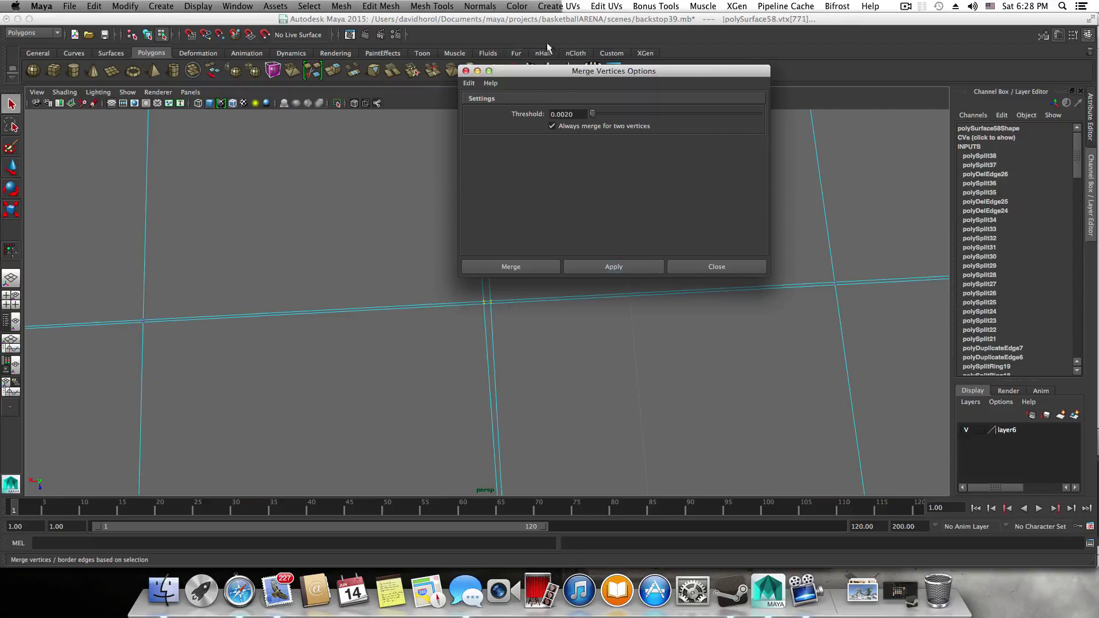
left_click_drag(547, 70, 750, 73)
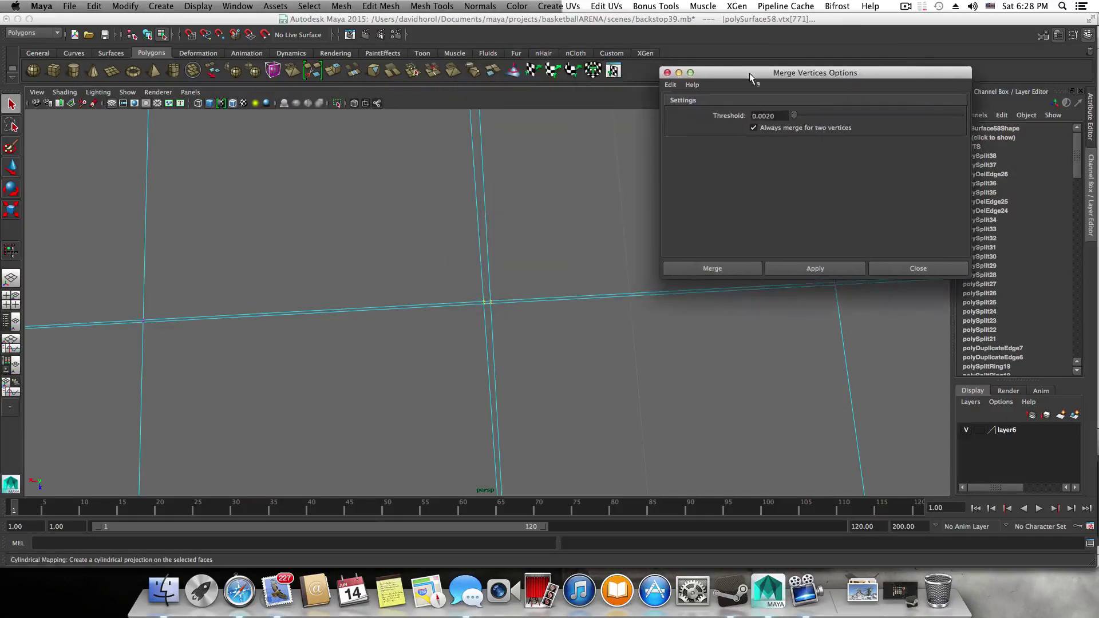
left_click(799, 269)
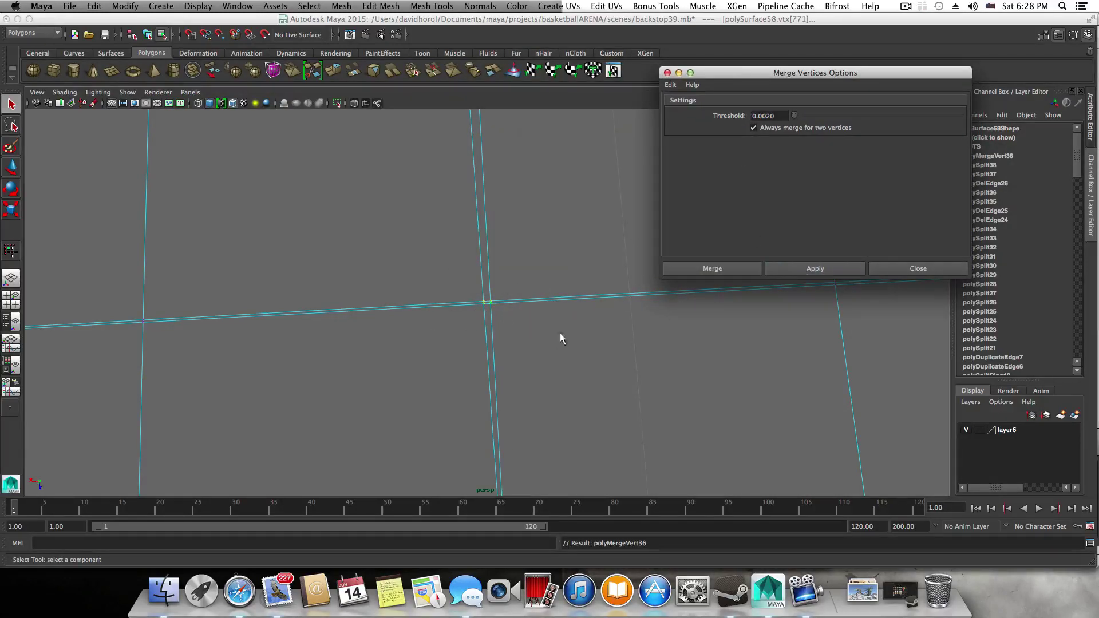
- Preview the slab smoothed, select the two vertices at the distorted junction beside the crossing, and merge them with the 0.0020 threshold
key("3")
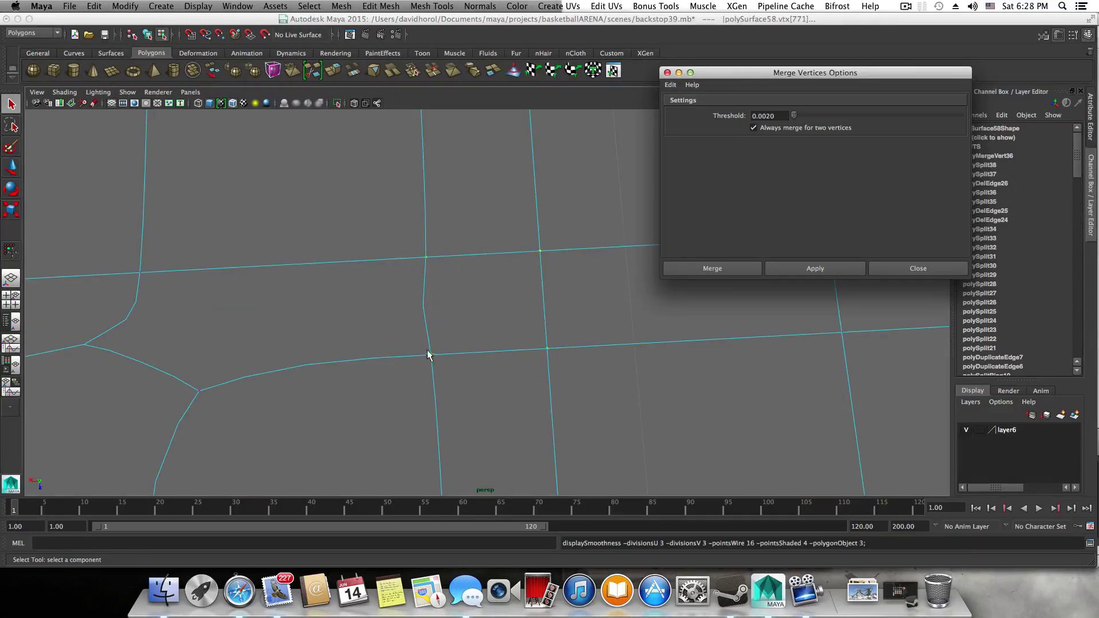
left_click(198, 392)
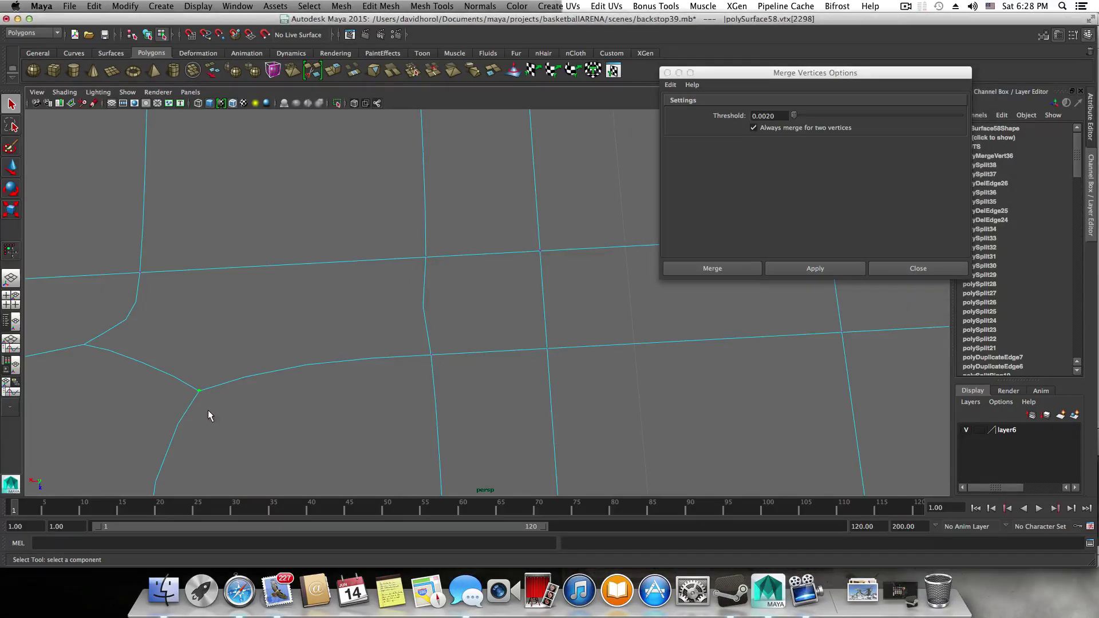
left_click(84, 345, "shift")
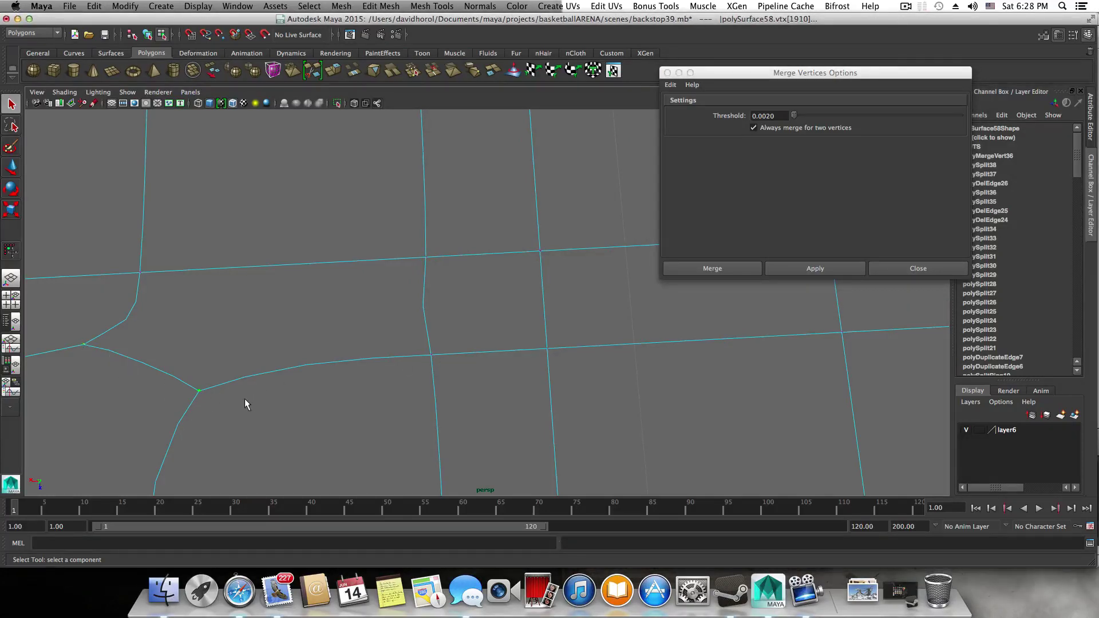
key("1")
middle_click_drag(269, 387, 435, 363, "alt")
mouse_move(435, 363)
right_mouse_down("alt")
mouse_move(540, 397)
mouse_move(447, 361)
right_mouse_up("alt")
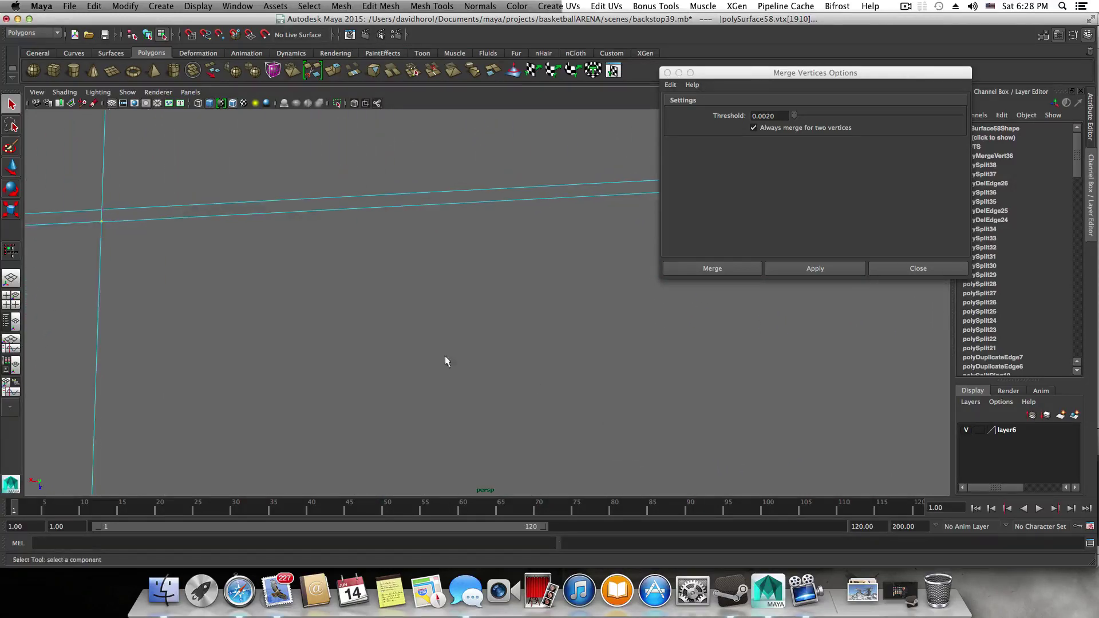
middle_click_drag(446, 361, 370, 342, "alt")
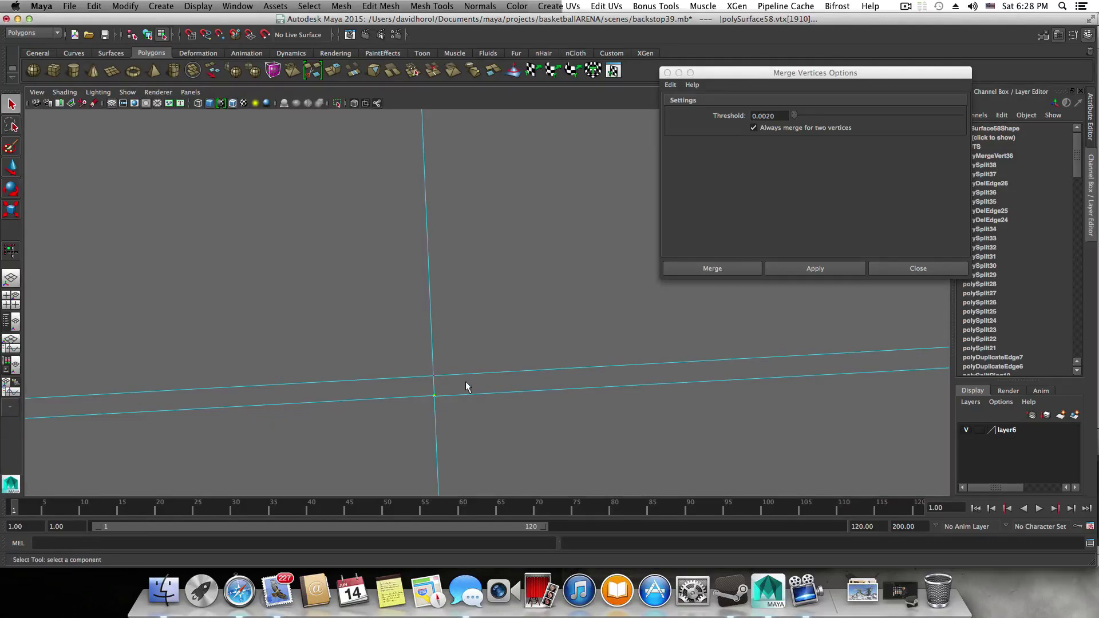
left_click(798, 269)
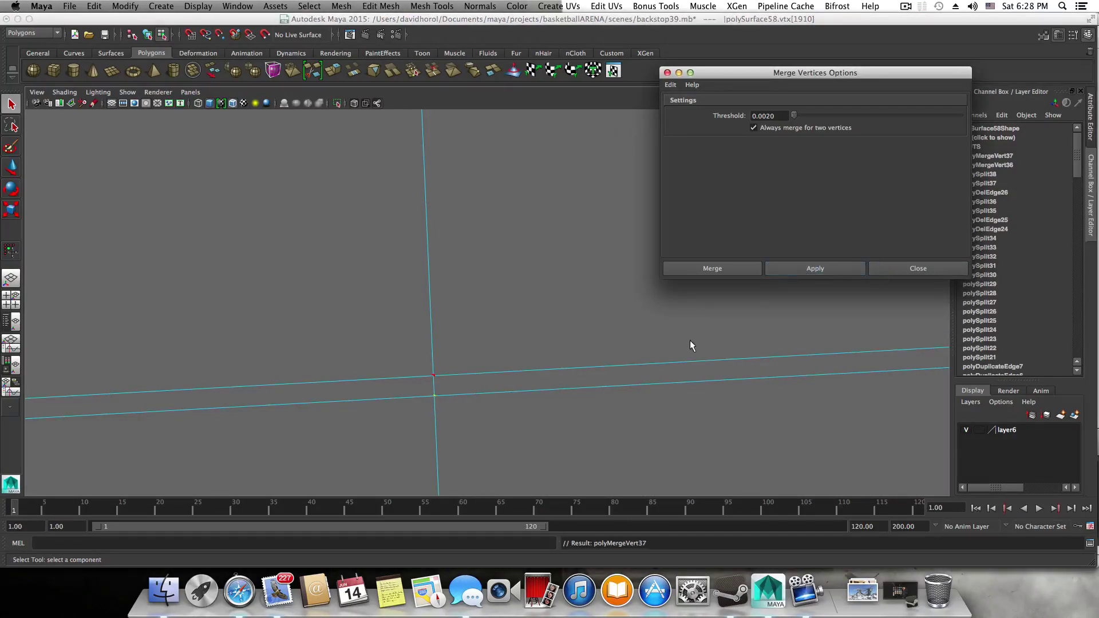
scroll(641, 348, "down", 10)
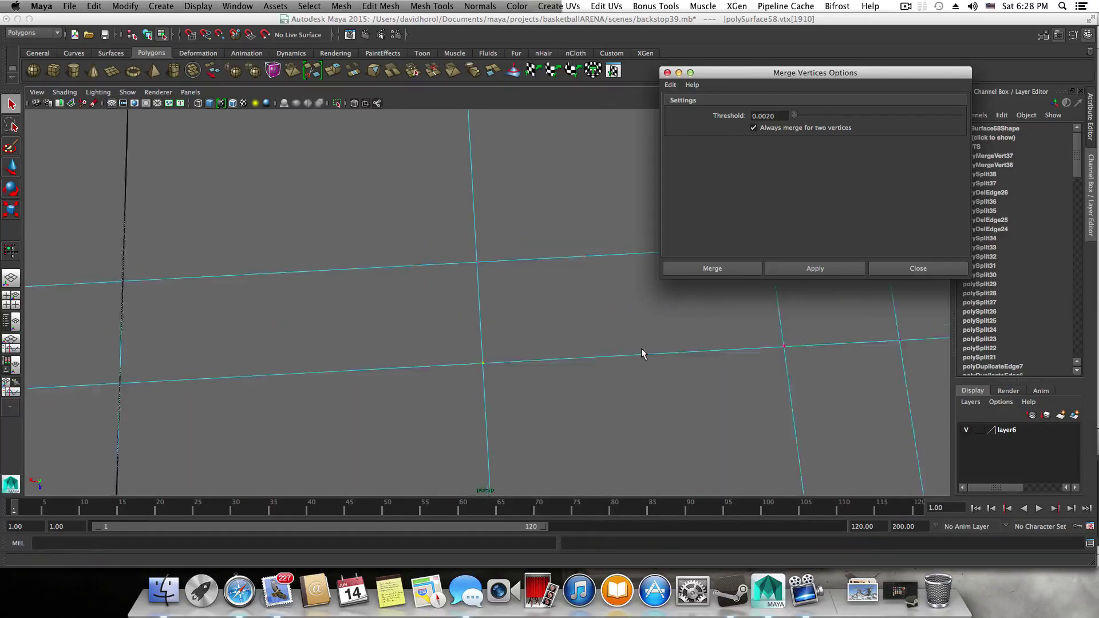
left_click(916, 268)
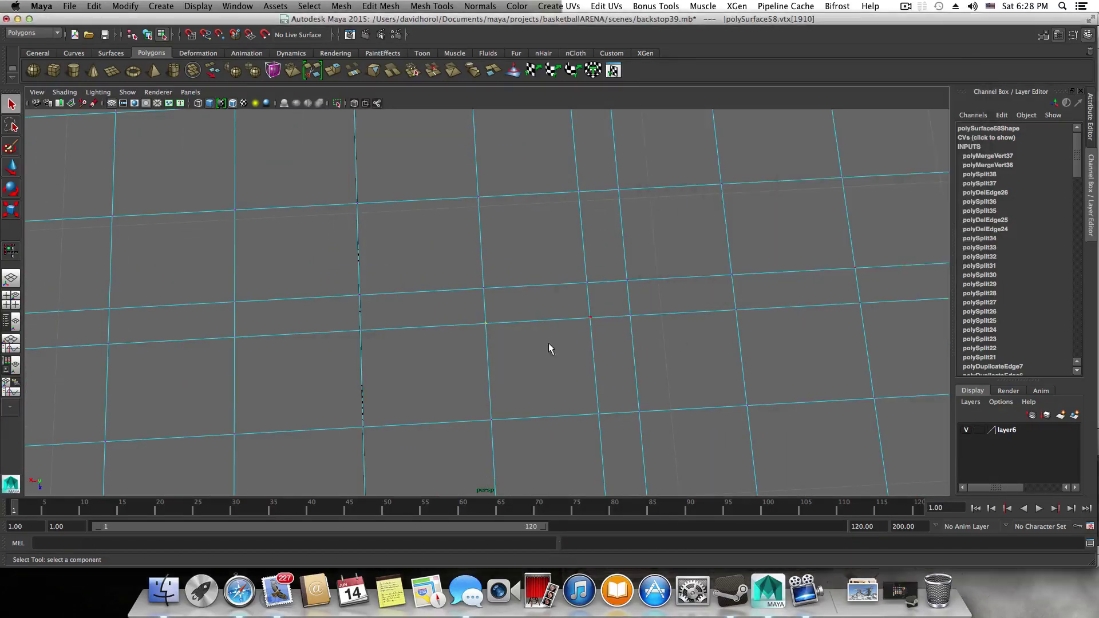
- Examine the smoothed underside for distorted edge flow along the rims and where short support edges end
scroll(550, 348, "down", 5)
scroll(435, 331, "down", 10)
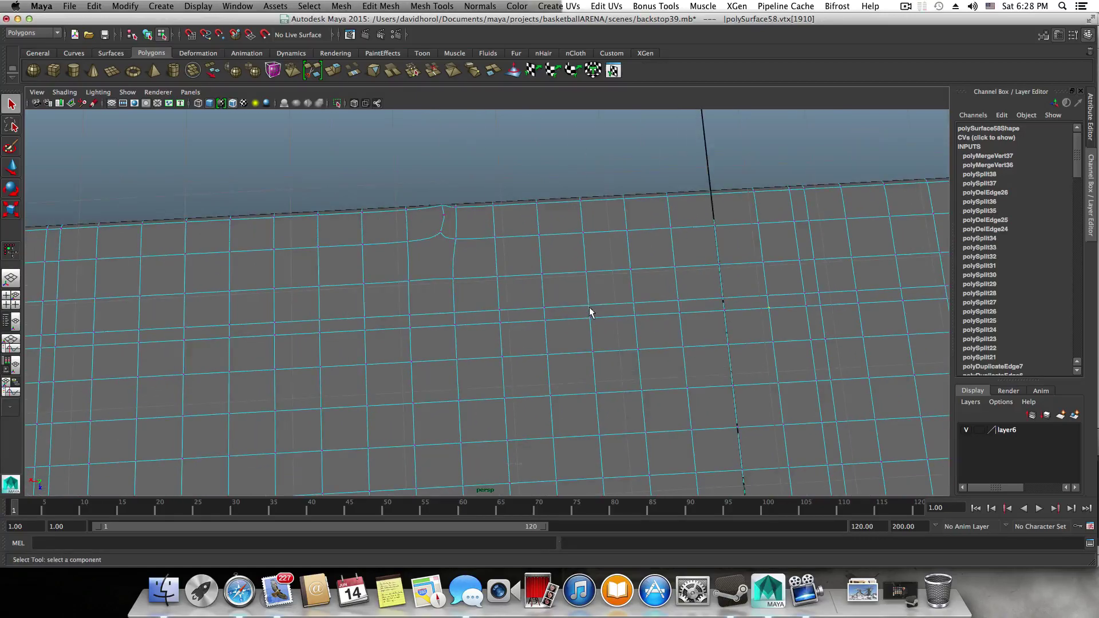
right_click_drag(496, 331, 296, 353, "alt")
middle_click_drag(403, 381, 371, 286, "alt")
right_click_drag(372, 286, 488, 331, "alt")
middle_click_drag(486, 331, 350, 344, "alt")
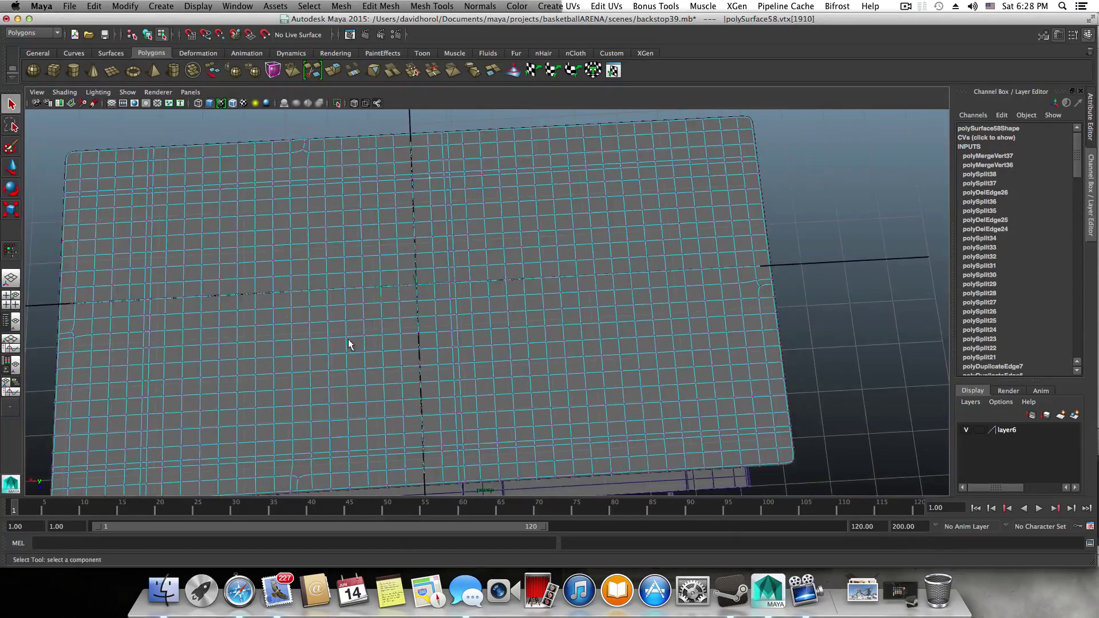
left_click_drag(600, 336, 599, 344, "alt")
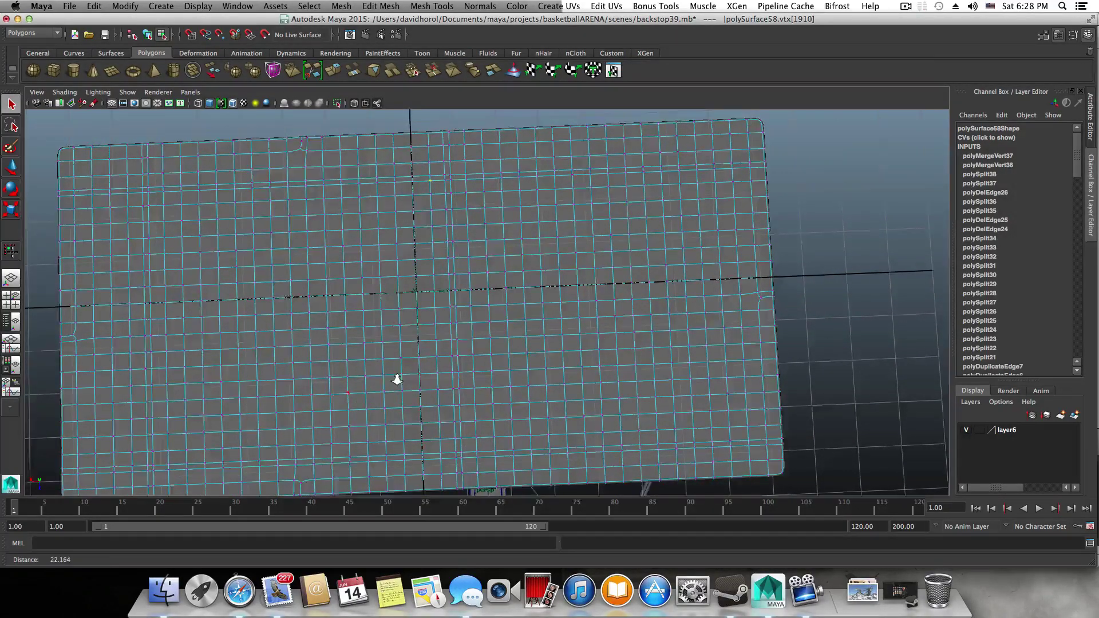
right_click_drag(397, 380, 661, 418, "alt")
middle_click_drag(661, 421, 265, 417, "alt")
right_click_drag(266, 418, 510, 425, "alt")
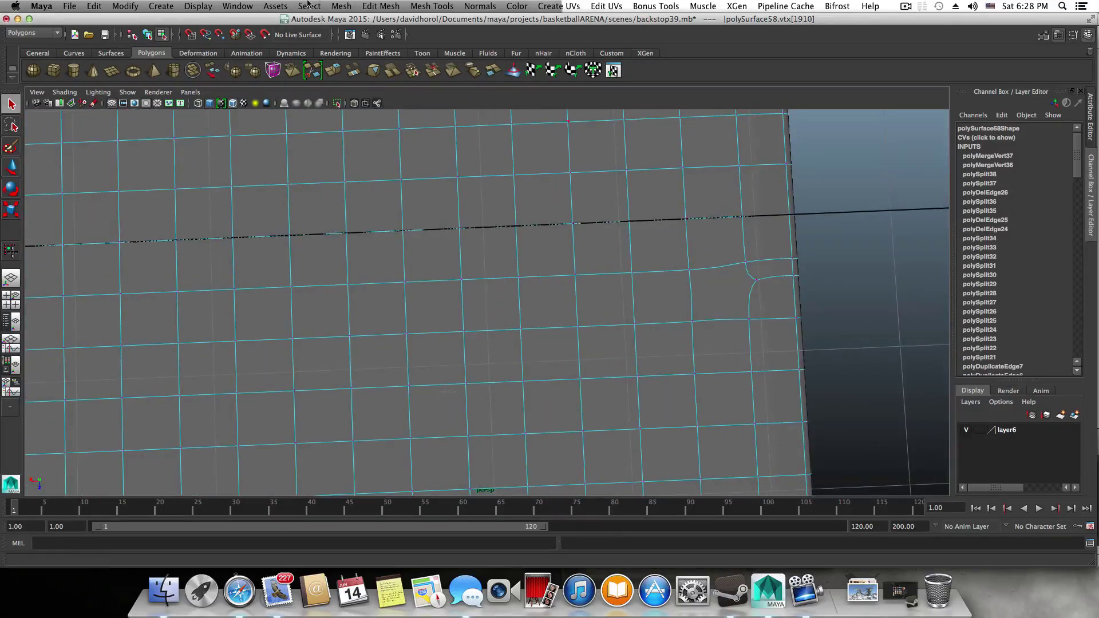
- Return to the unsmoothed display and start Multi-Cut at the inner end of the short support edge on the slab's short side
key("1")
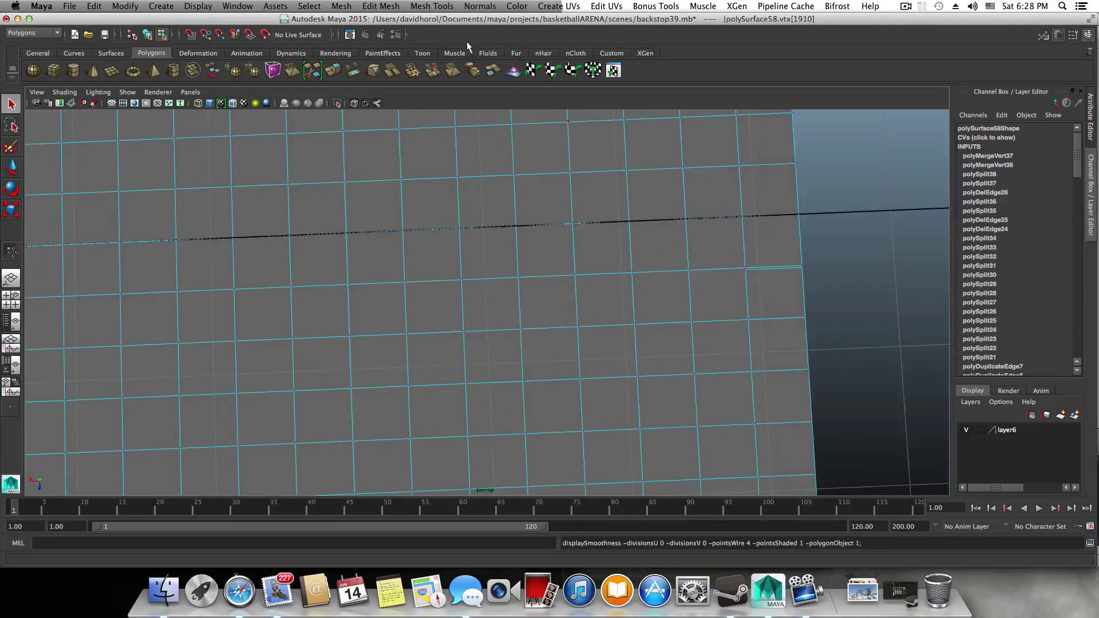
left_click(421, 8)
mouse_move(388, 10)
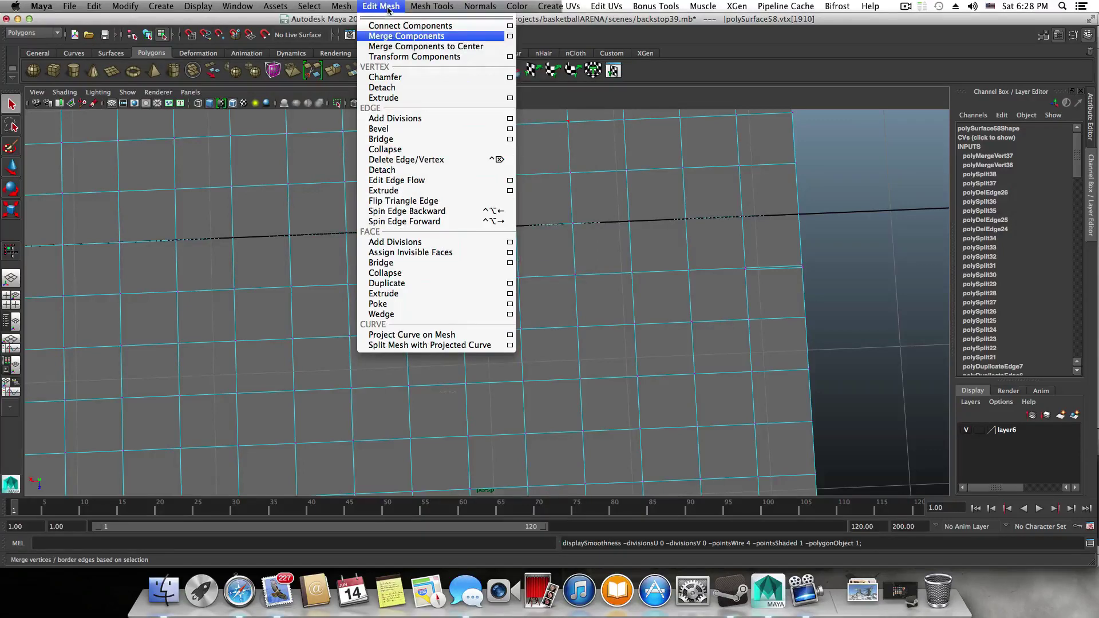
mouse_move(432, 7)
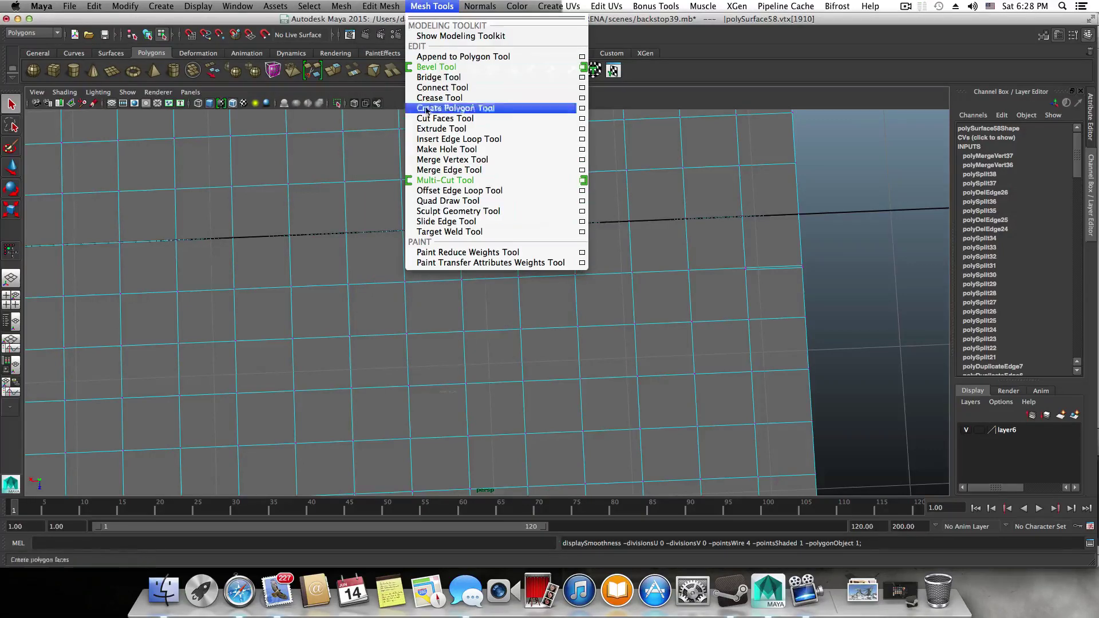
left_click(448, 182)
left_click(691, 322)
middle_click_drag(743, 323, 499, 345, "alt")
scroll(606, 341, "up", 5)
scroll(525, 333, "up", 5)
left_click(530, 306)
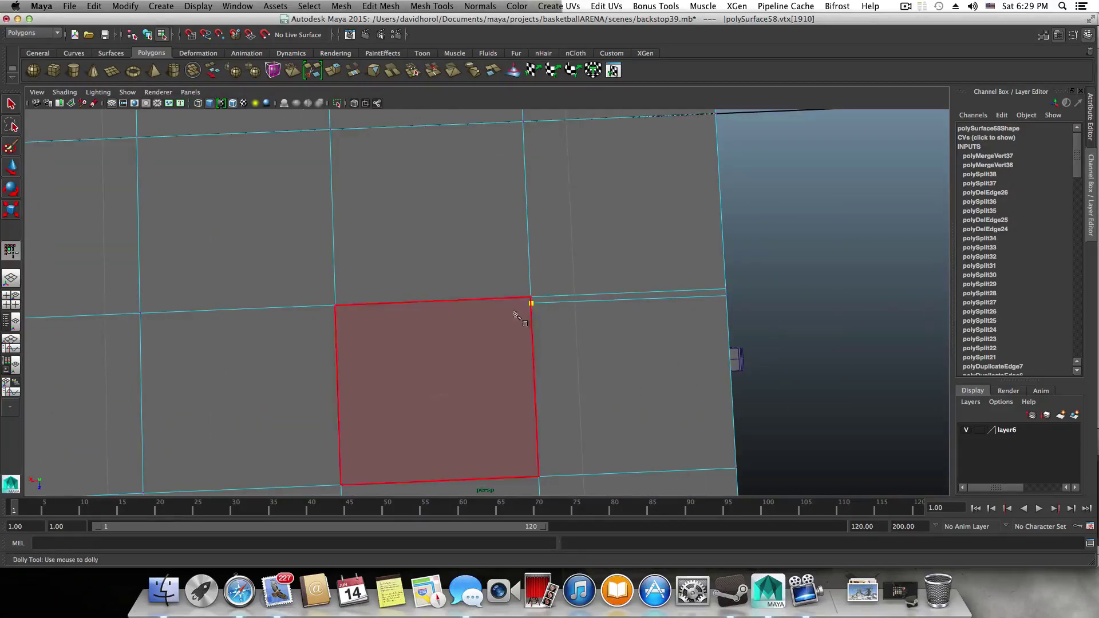
- Place the Multi-Cut starting point at the inner end of the matching short support edge on the opposite short side
scroll(462, 329, "down", 6)
middle_click_drag(385, 313, 464, 309, "alt")
scroll(406, 310, "up", 10)
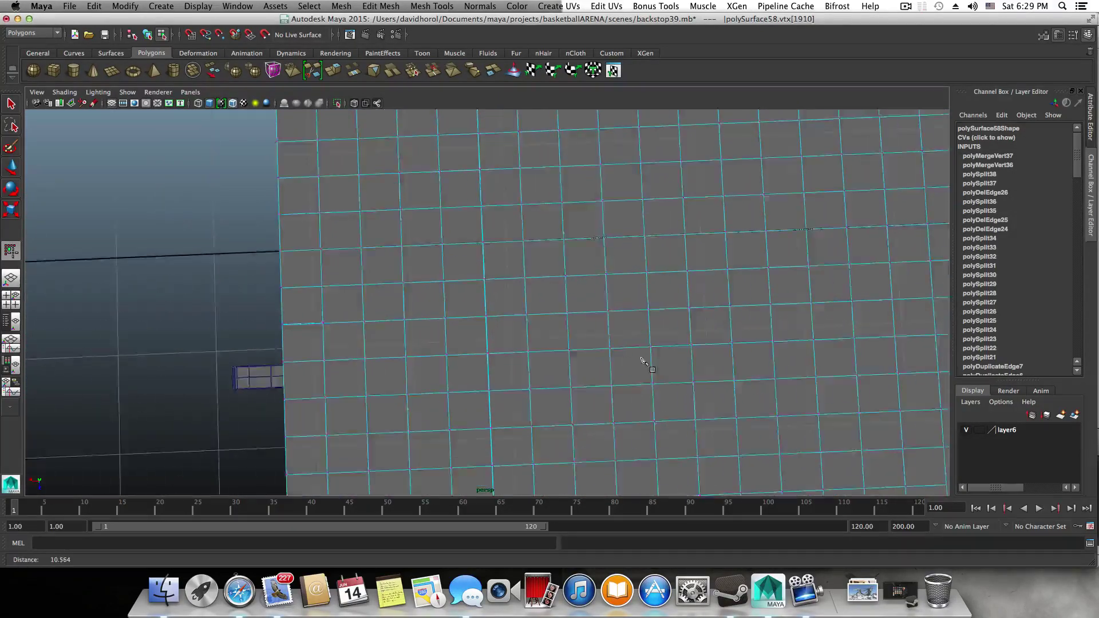
middle_click_drag(364, 323, 515, 299, "alt")
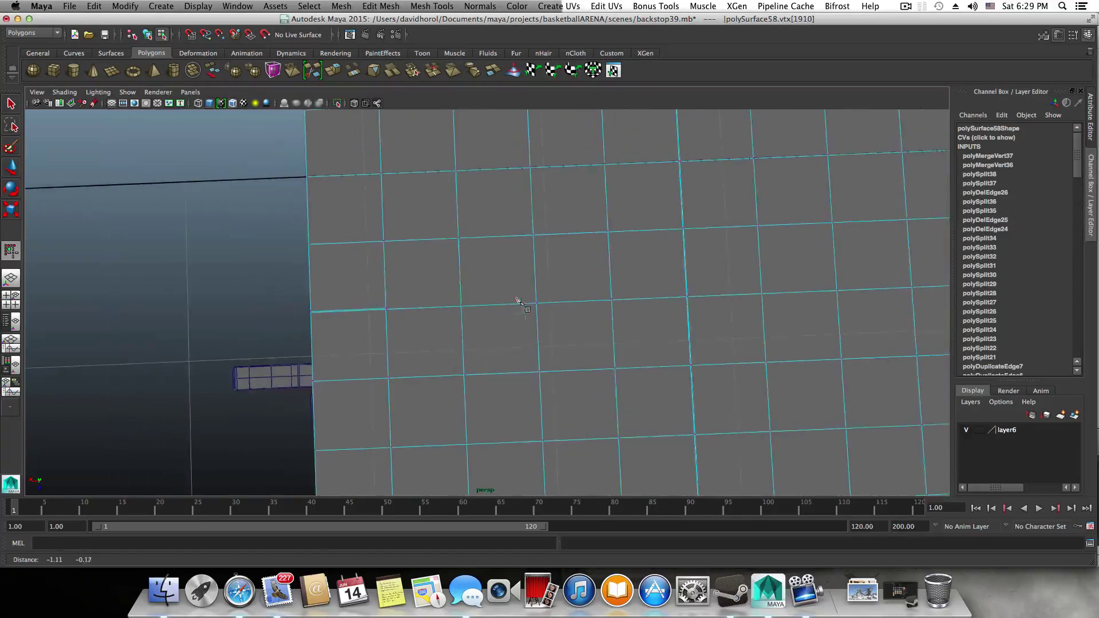
scroll(479, 325, "up", 10)
middle_click_drag(338, 324, 486, 321, "alt")
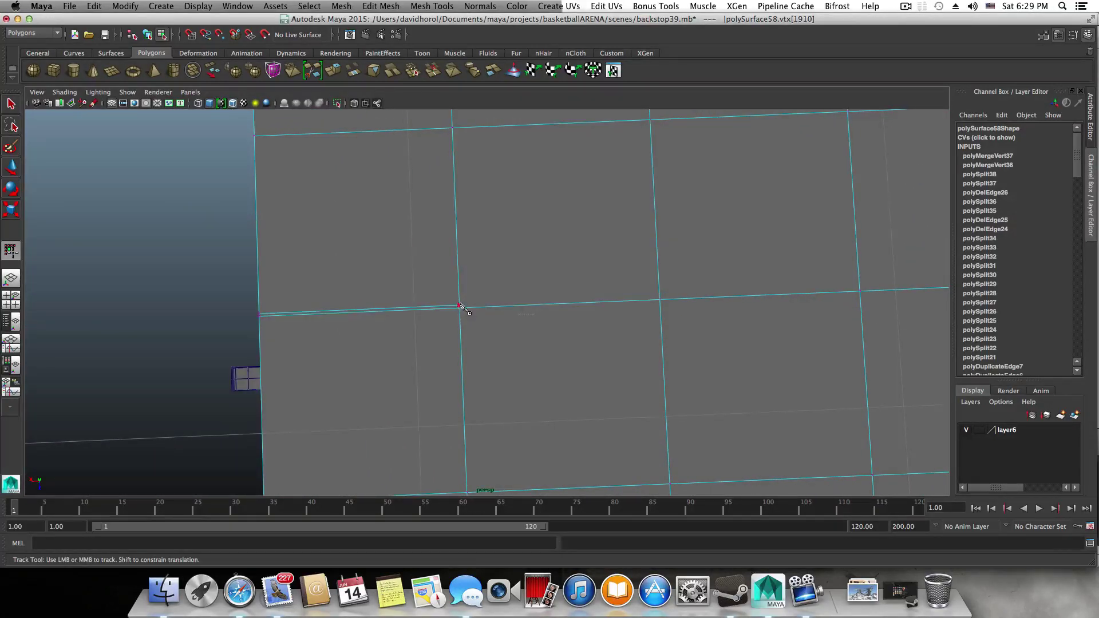
scroll(466, 312, "up", 8)
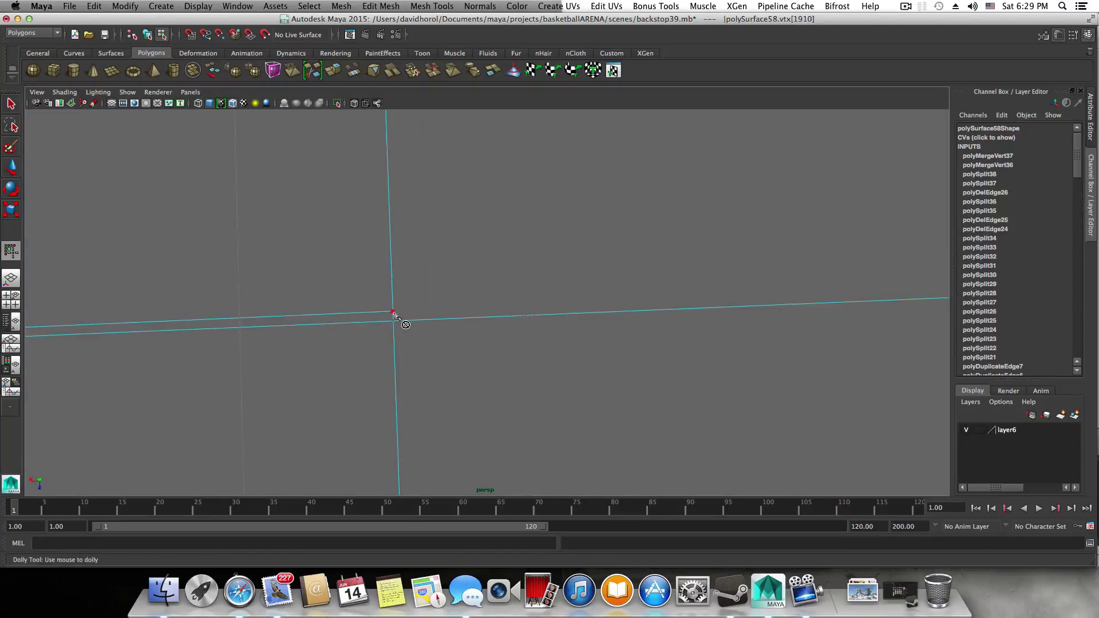
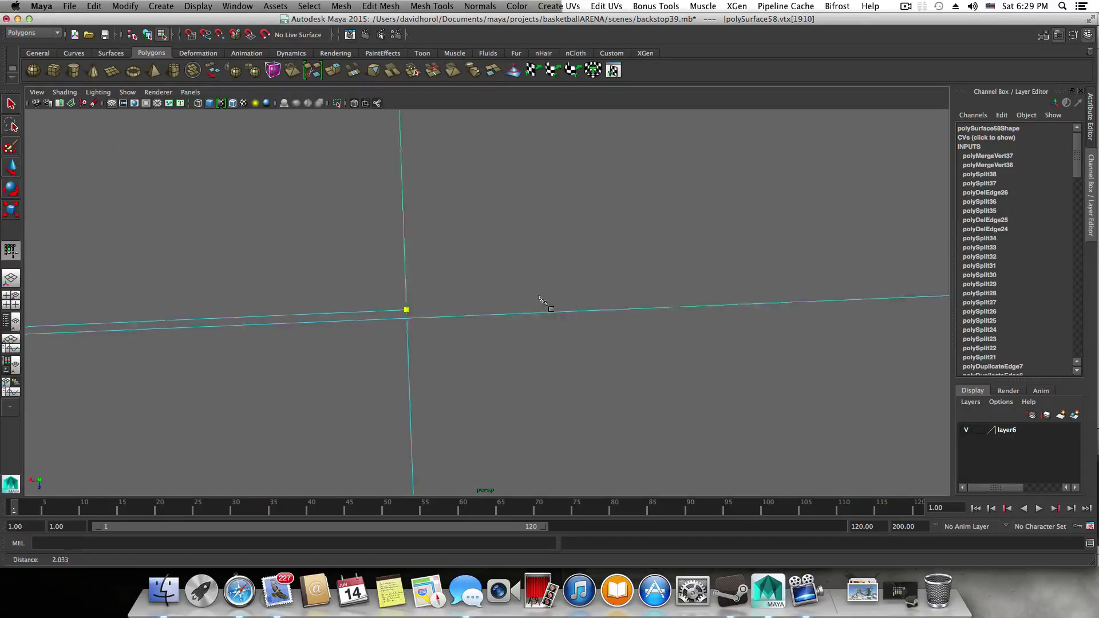
- Extend the Multi-Cut across the slab's underside to the matching short support edge on the opposite short side and complete it
scroll(658, 319, "down", 6)
scroll(399, 326, "up", 10)
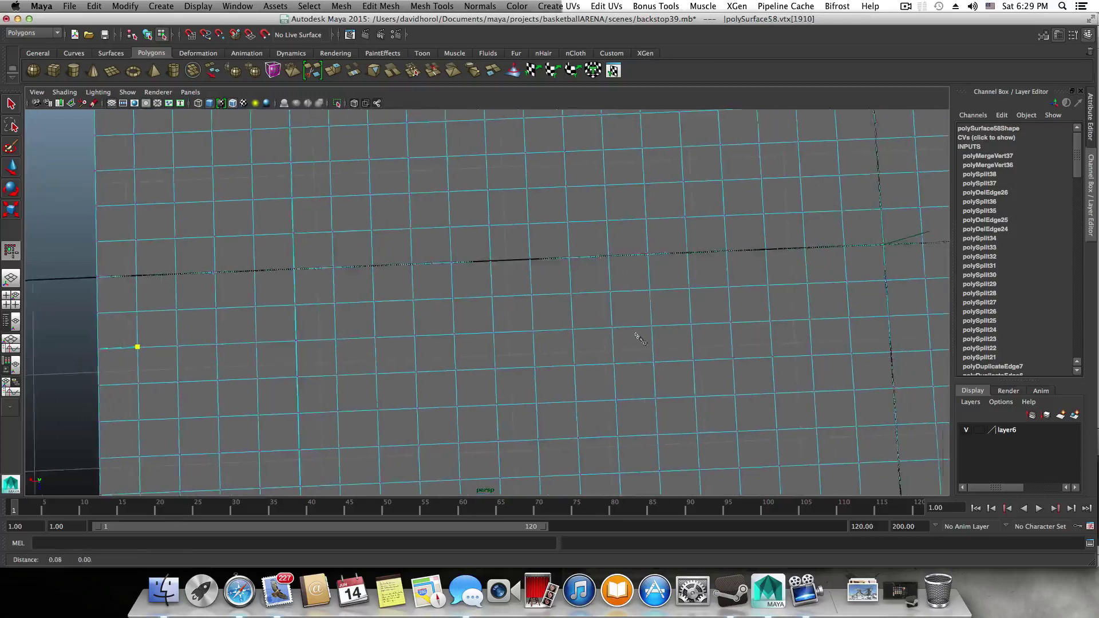
middle_click_drag(814, 335, 493, 341, "alt")
middle_click_drag(701, 356, 596, 359, "alt")
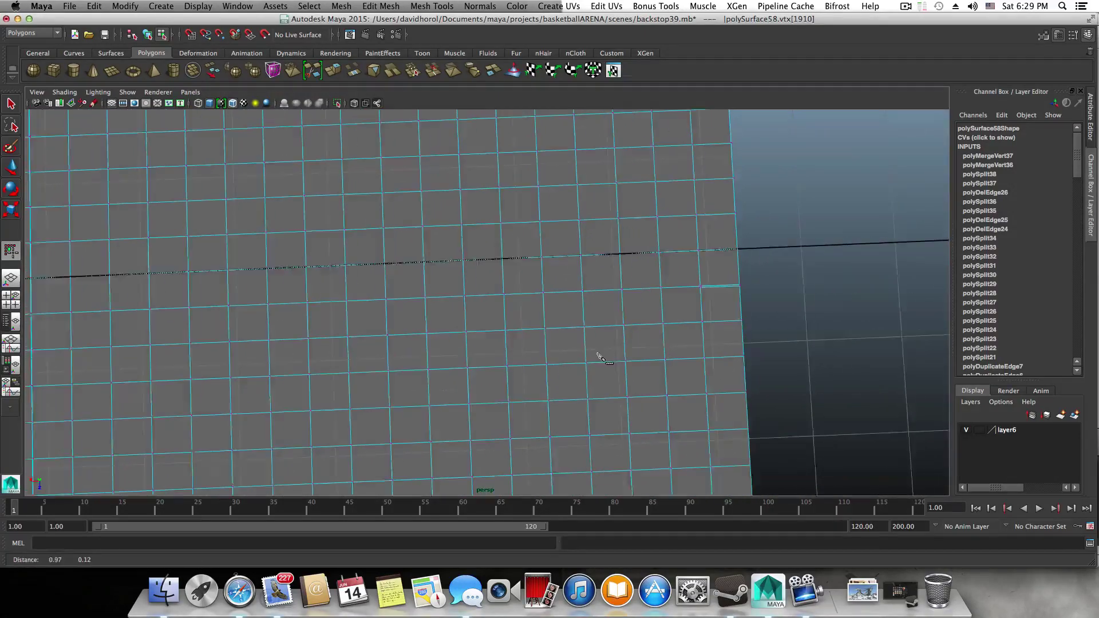
scroll(854, 361, "up", 5)
middle_click_drag(876, 361, 615, 370, "alt")
scroll(504, 315, "up", 6)
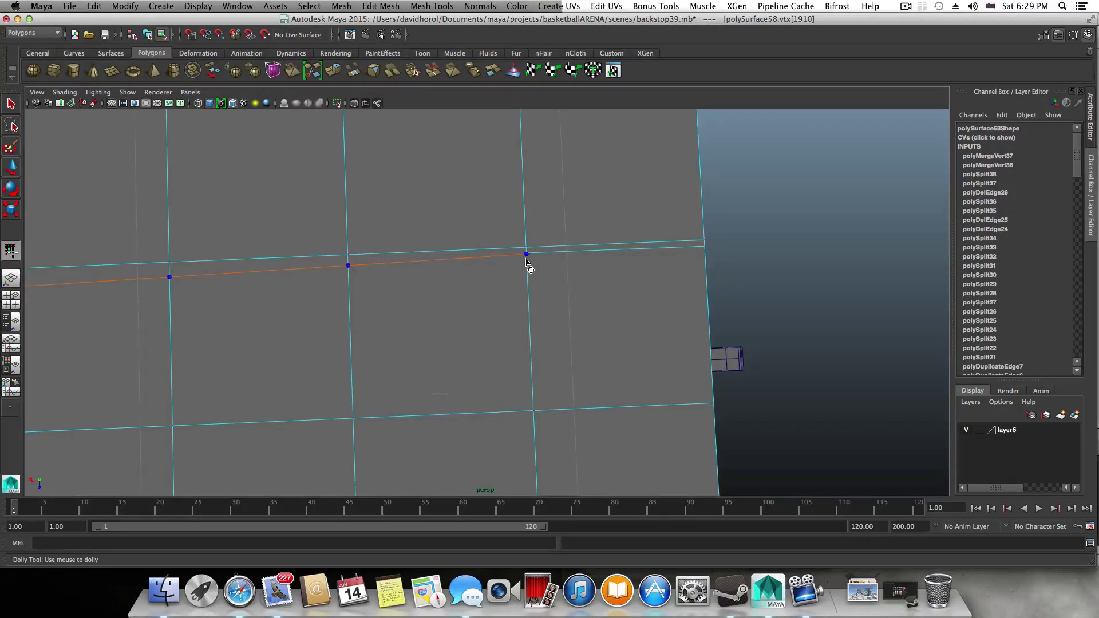
scroll(510, 277, "down", 10)
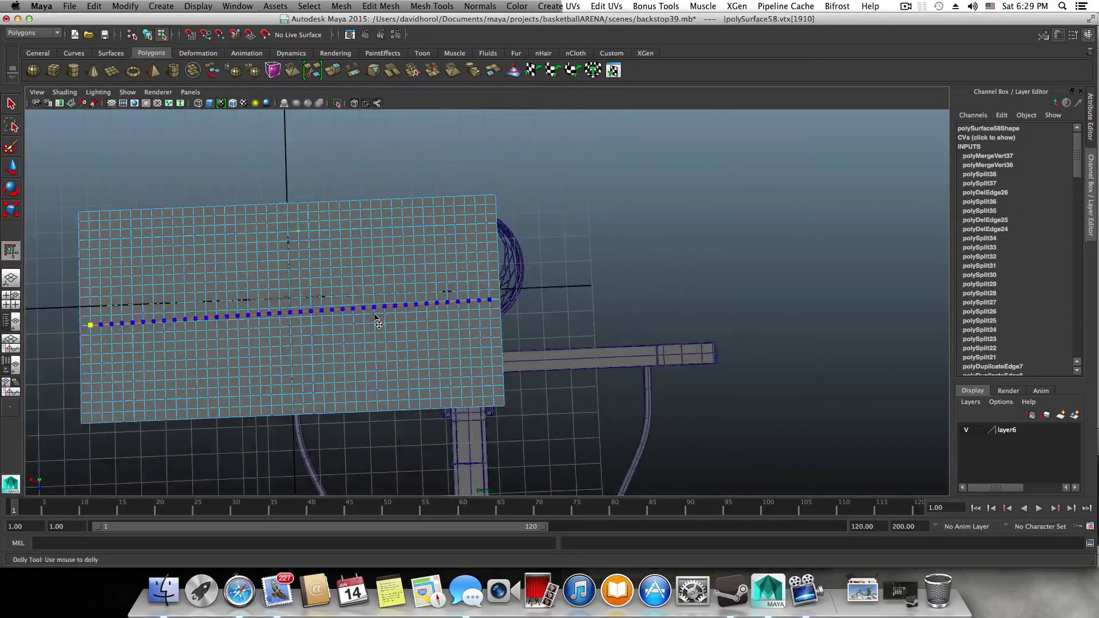
left_click(365, 319, "ctrl")
- Examine where the new cut across the underside meets the short support edge and the slab's short side
middle_click_drag(343, 327, 702, 281, "alt")
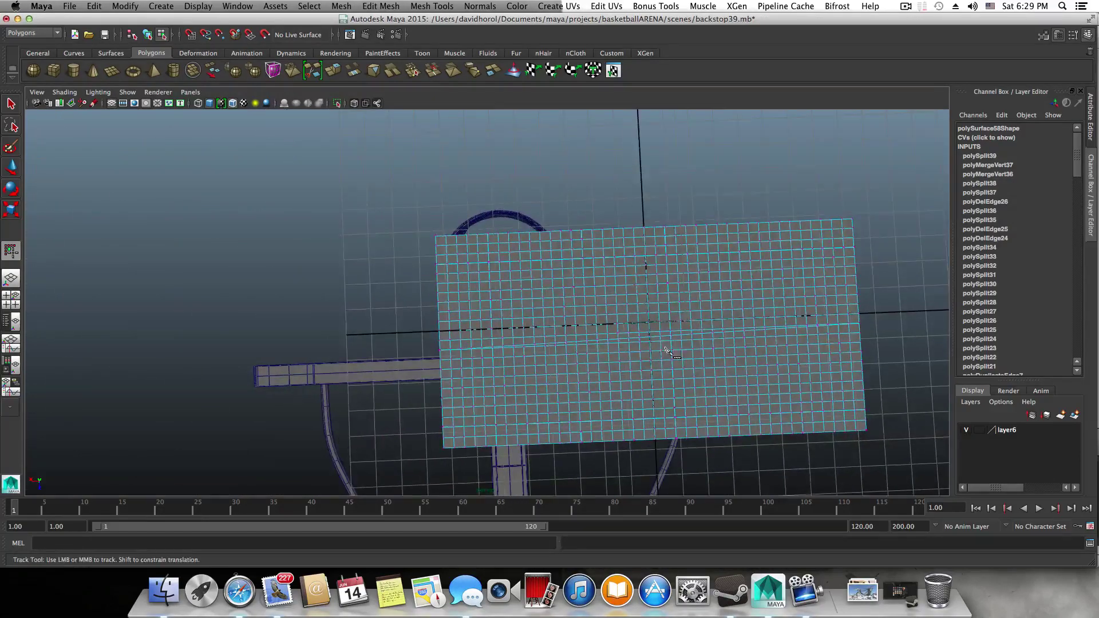
scroll(635, 363, "up", 8)
scroll(687, 298, "up", 3)
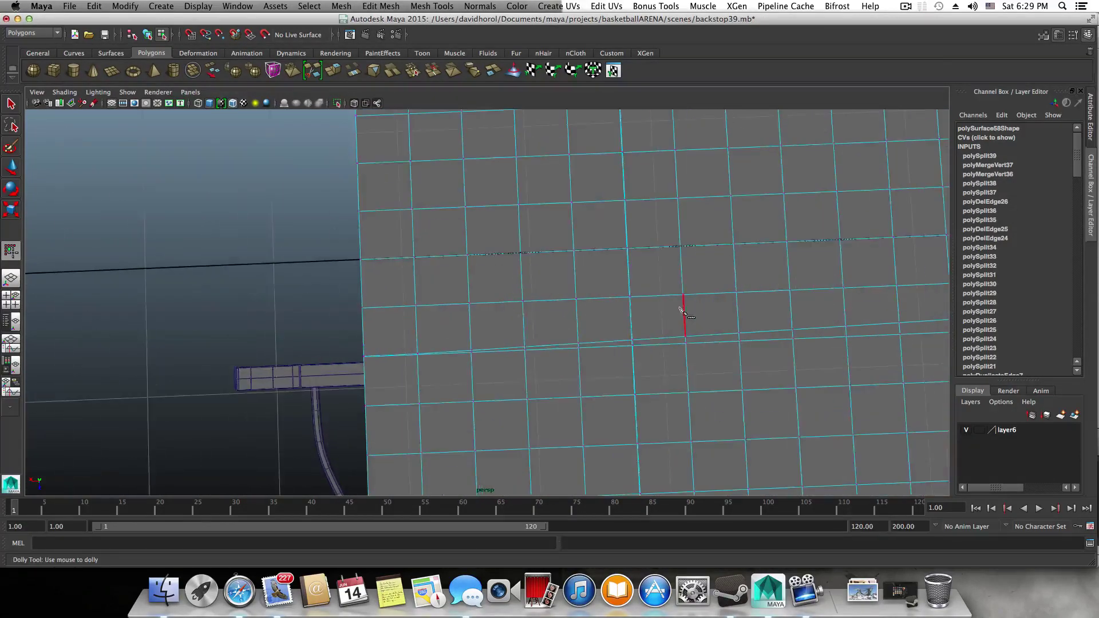
scroll(666, 313, "up", 3)
middle_click_drag(639, 314, 763, 230, "alt")
scroll(633, 297, "up", 8)
scroll(633, 297, "down", 5)
scroll(634, 299, "down", 10)
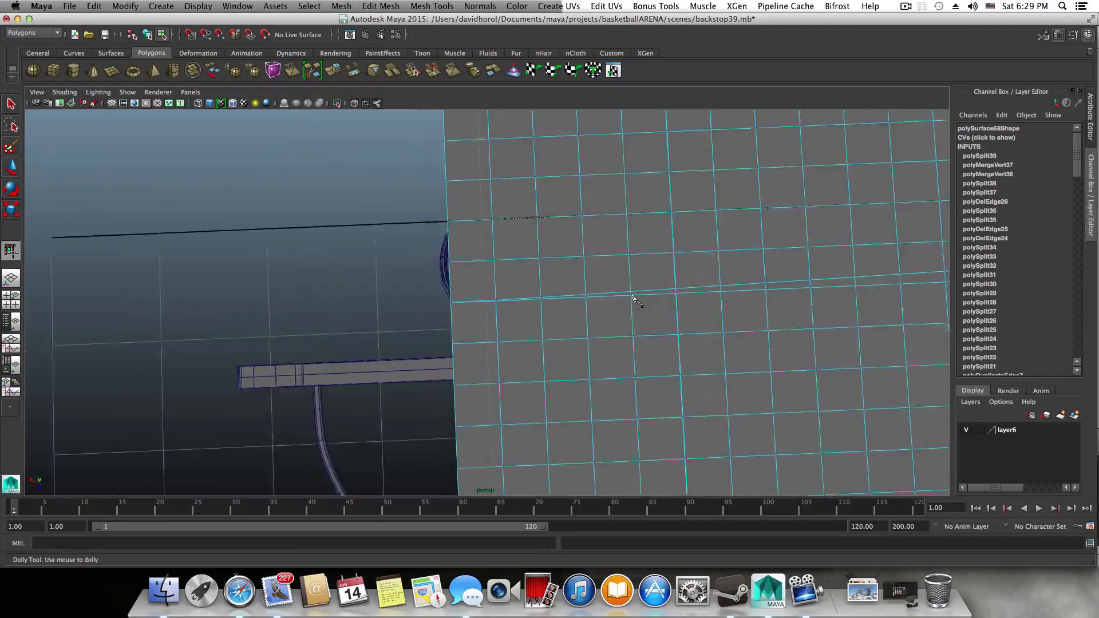
mouse_move(633, 303)
left_mouse_down("alt")
mouse_move(617, 286)
mouse_move(623, 302)
left_mouse_up("alt")
middle_click_drag(527, 299, 508, 293, "alt")
- Preview the slab smoothed, examine the distorted junction by the long rim, and compare it with the unsmoothed display
key("3")
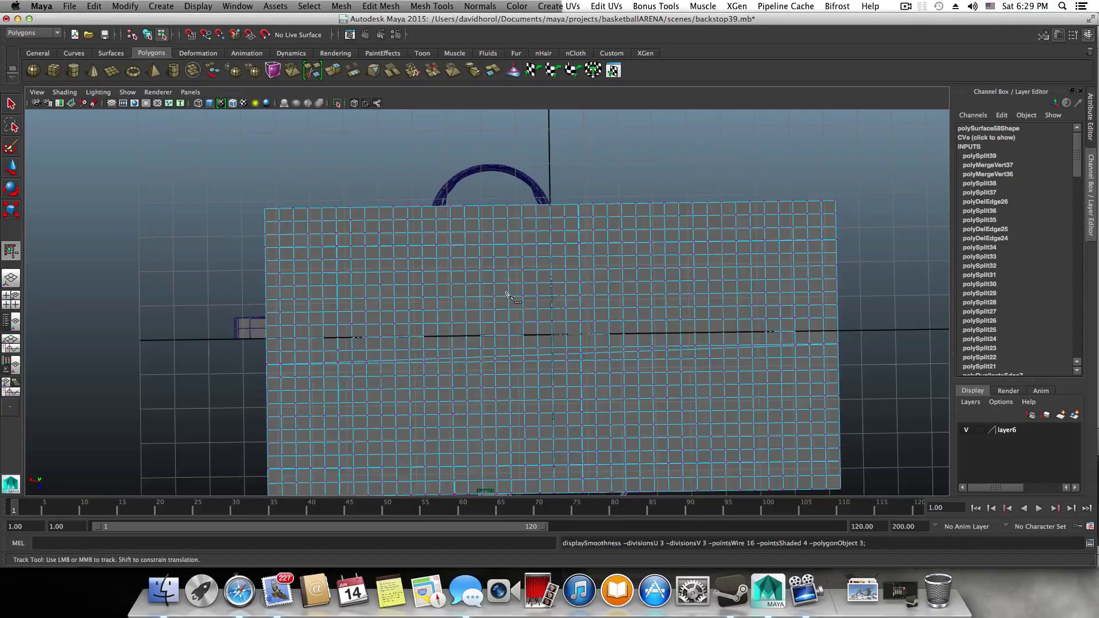
right_click_drag(481, 266, 862, 350, "alt")
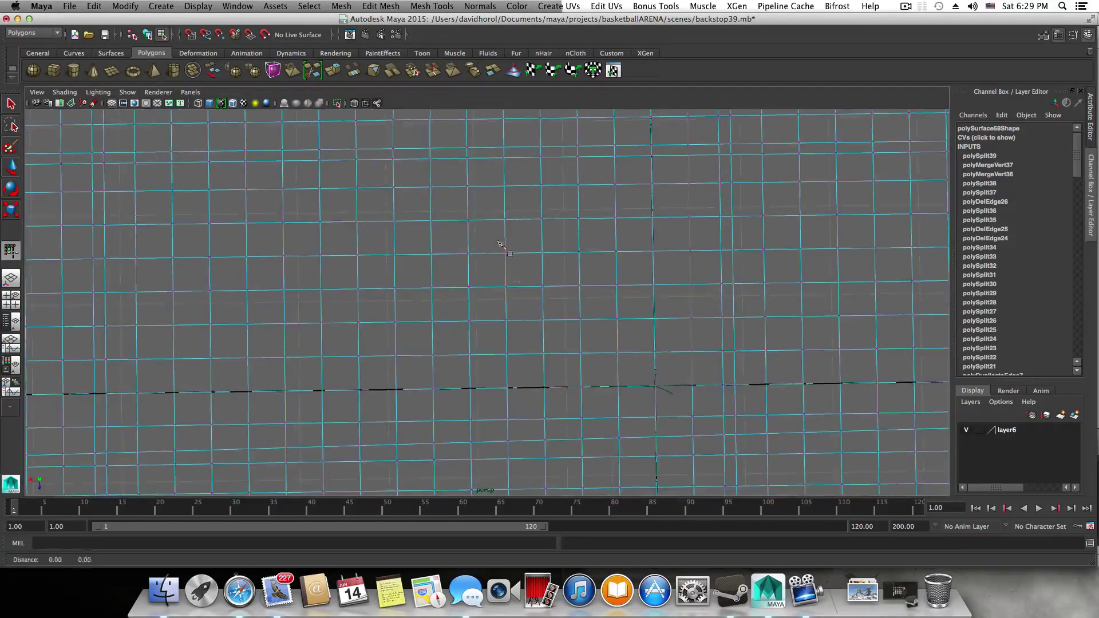
mouse_move(501, 243)
middle_mouse_down("alt")
mouse_move(532, 381)
mouse_move(512, 319)
middle_mouse_up("alt")
right_click_drag(513, 319, 528, 273, "alt")
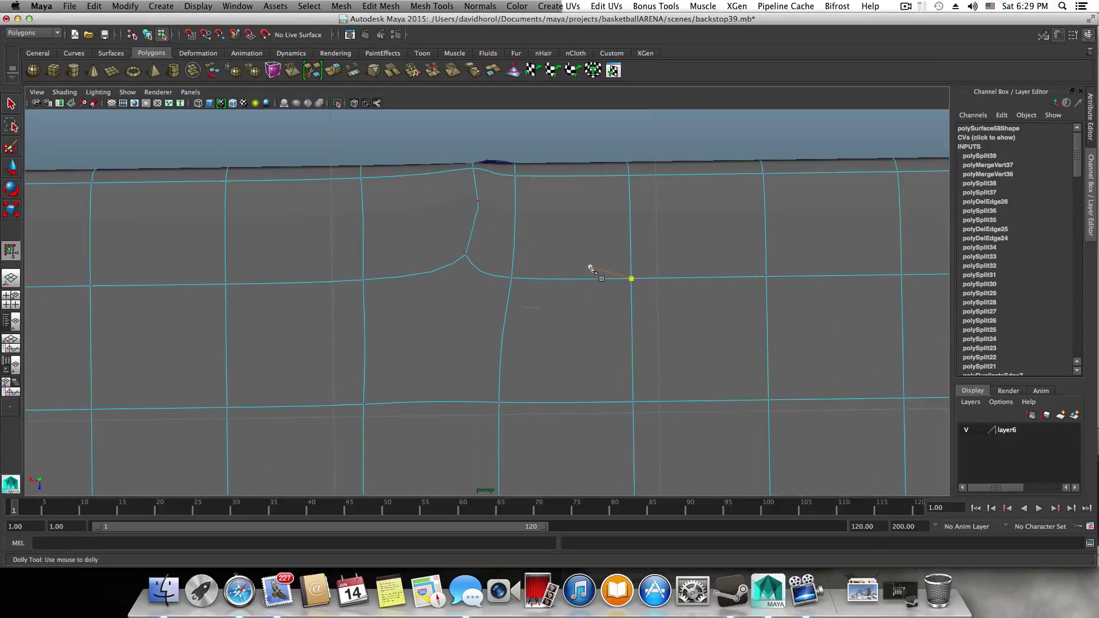
key("1")
right_click_drag(585, 270, 726, 332, "alt")
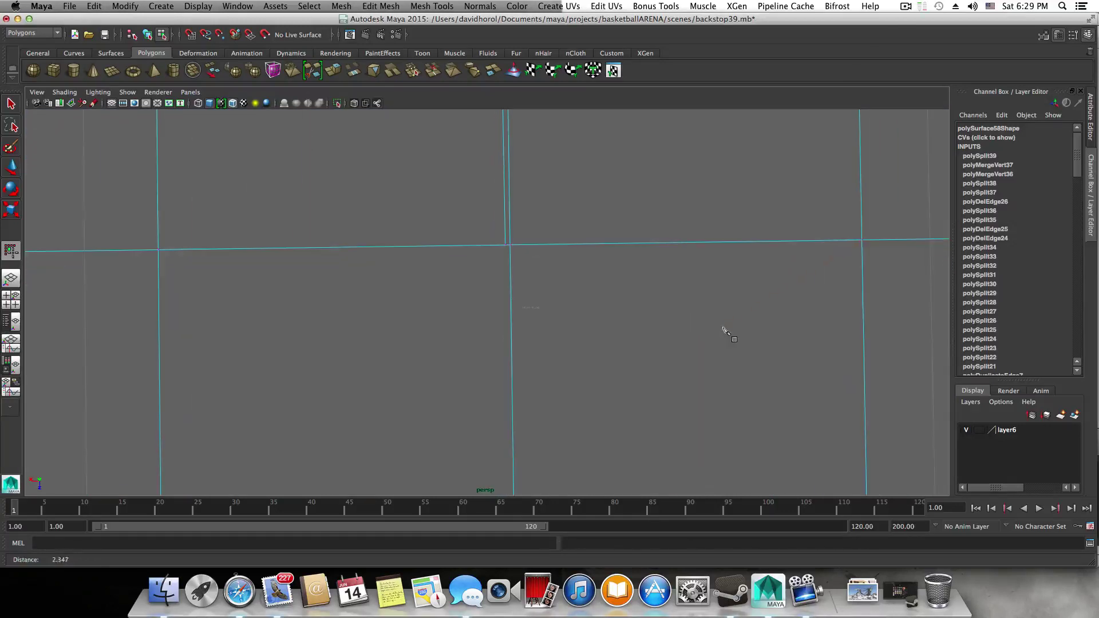
right_click_drag(629, 280, 578, 339, "alt")
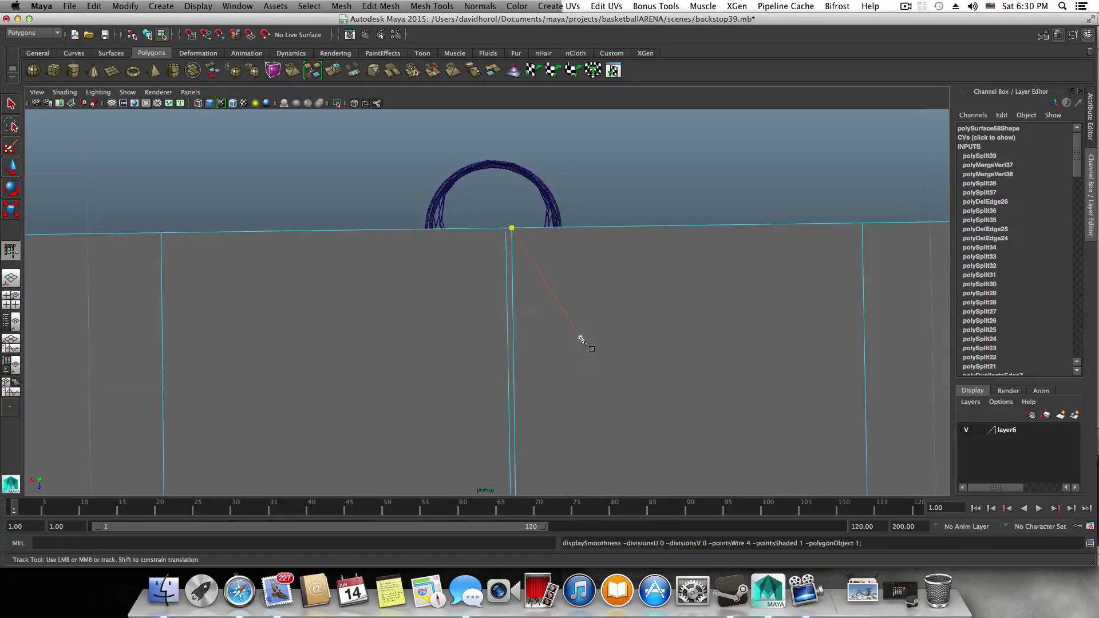
right_click_drag(535, 281, 615, 297, "alt")
middle_click_drag(615, 298, 606, 325, "alt")
- Merge the stray vertex at the rim end of the short support edge with the Merge Vertex Tool
left_click(480, 6)
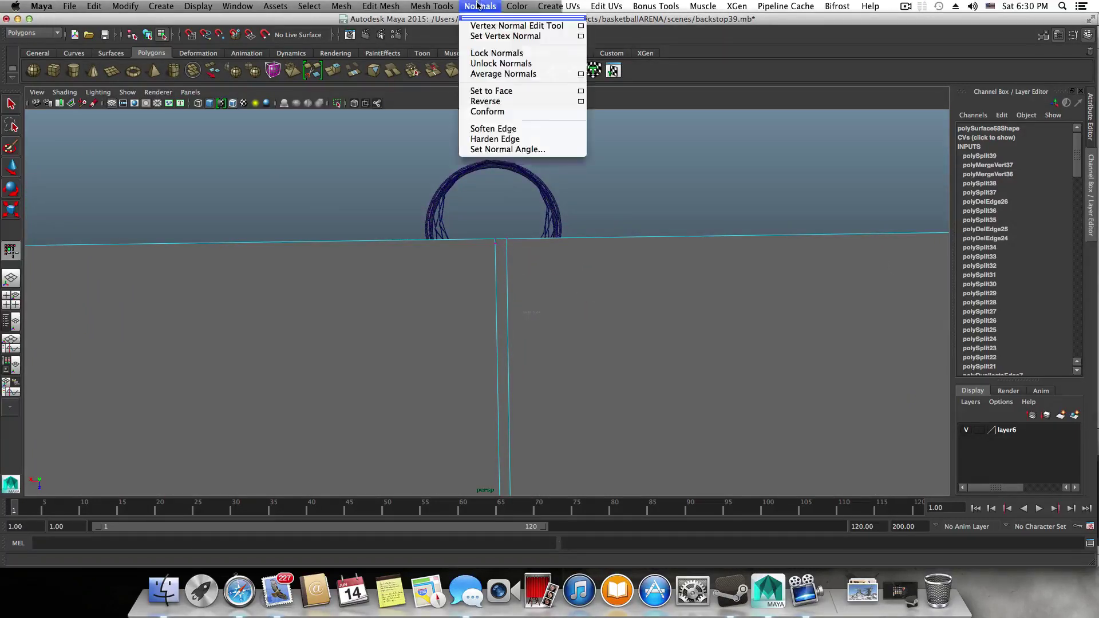
left_click(461, 161)
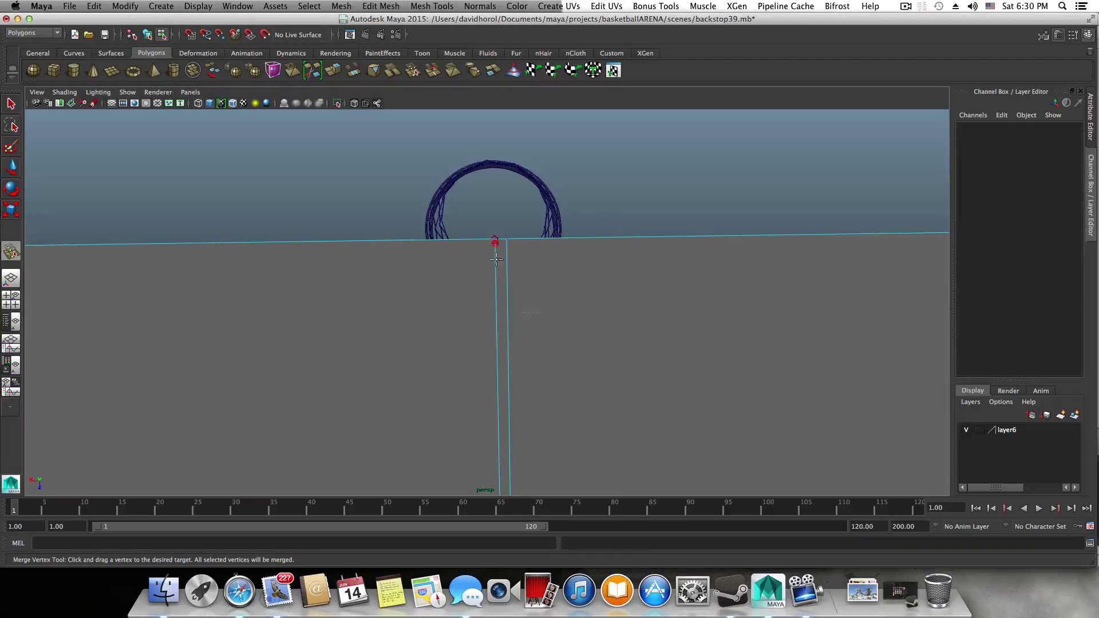
left_click(497, 260)
mouse_move(496, 261)
left_mouse_down("alt")
mouse_move(495, 275)
mouse_move(490, 256)
left_mouse_up("alt")
- Start a Multi-Cut at the inner end of the short support edge on the slab's long side
left_click(432, 5)
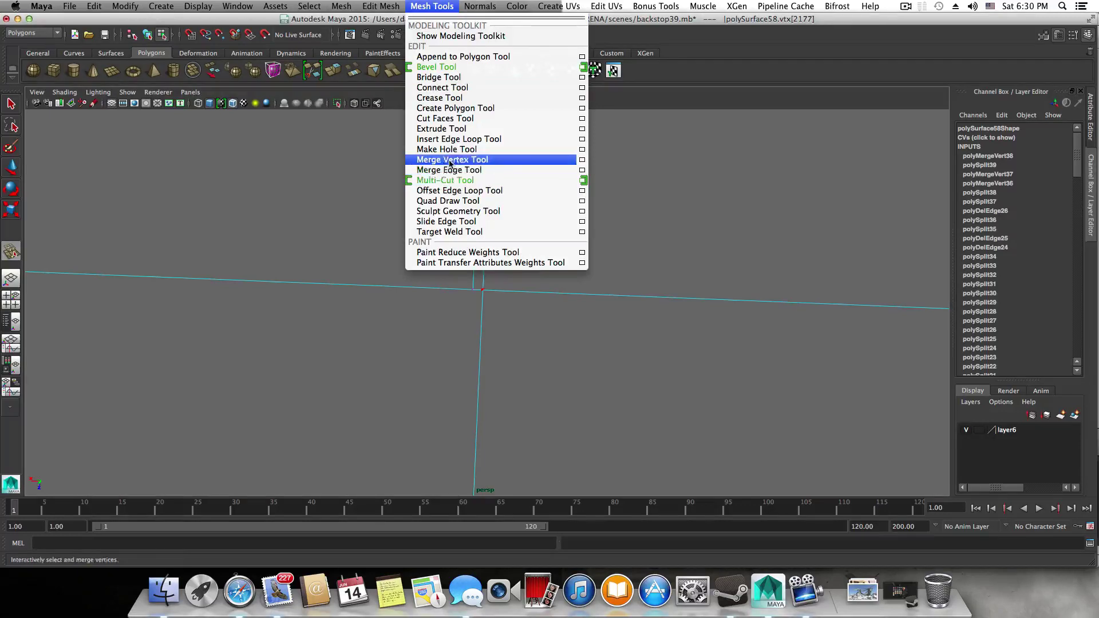
left_click(456, 179)
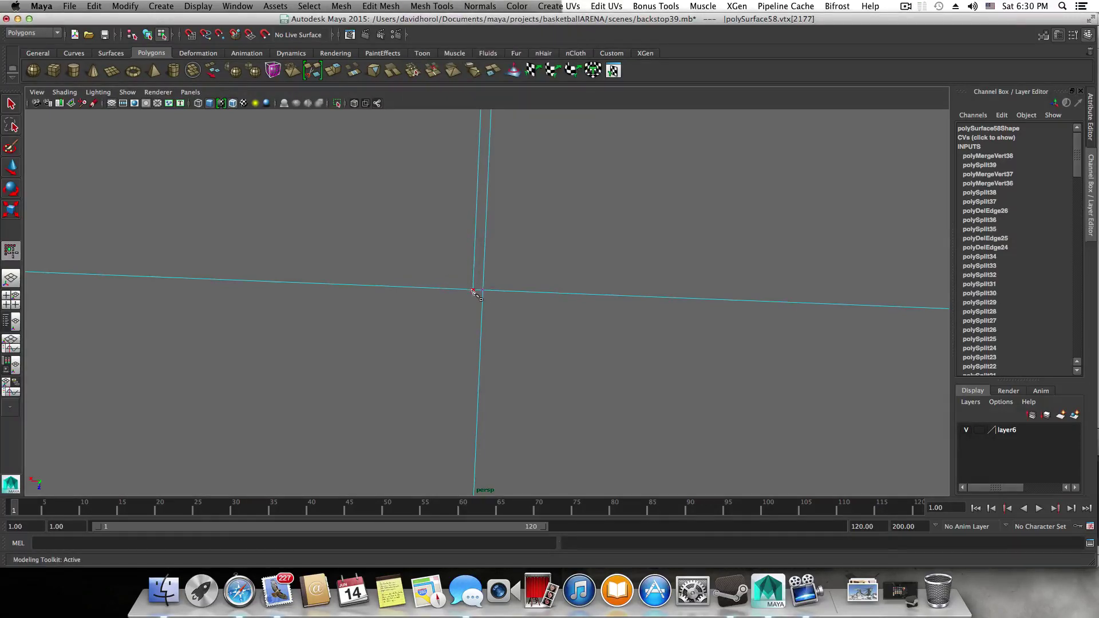
scroll(472, 302, "down", 5)
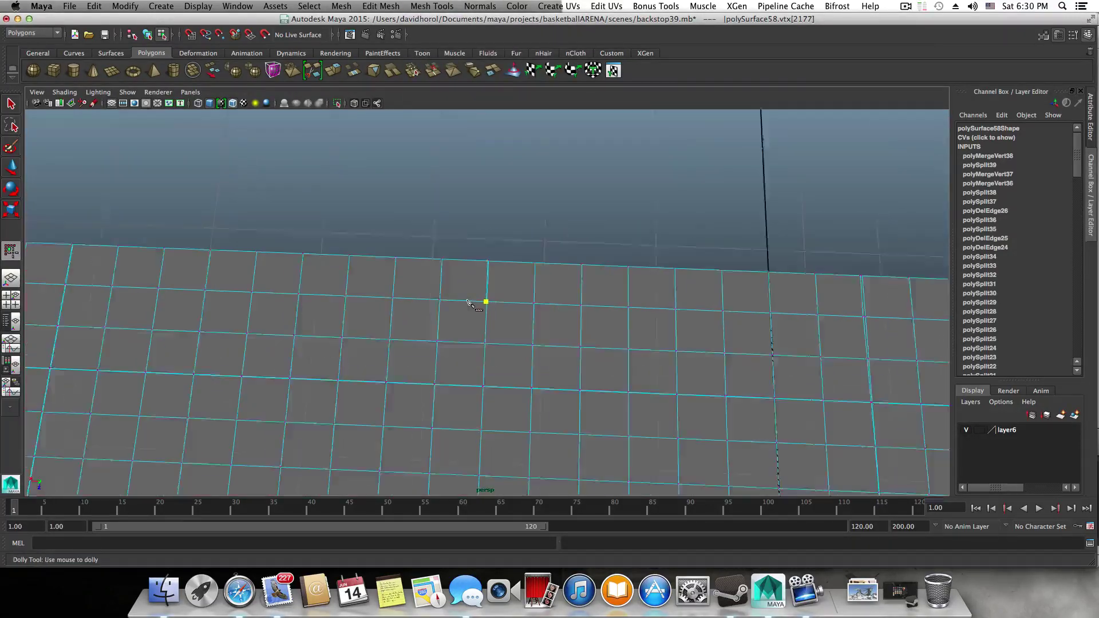
- Locate the matching short support edge on the opposite long side in the smoothed preview and complete the Multi-Cut across to its inner end
key("3")
left_click(468, 300)
scroll(468, 301, "down", 5)
middle_click_drag(480, 465, 496, 358, "alt")
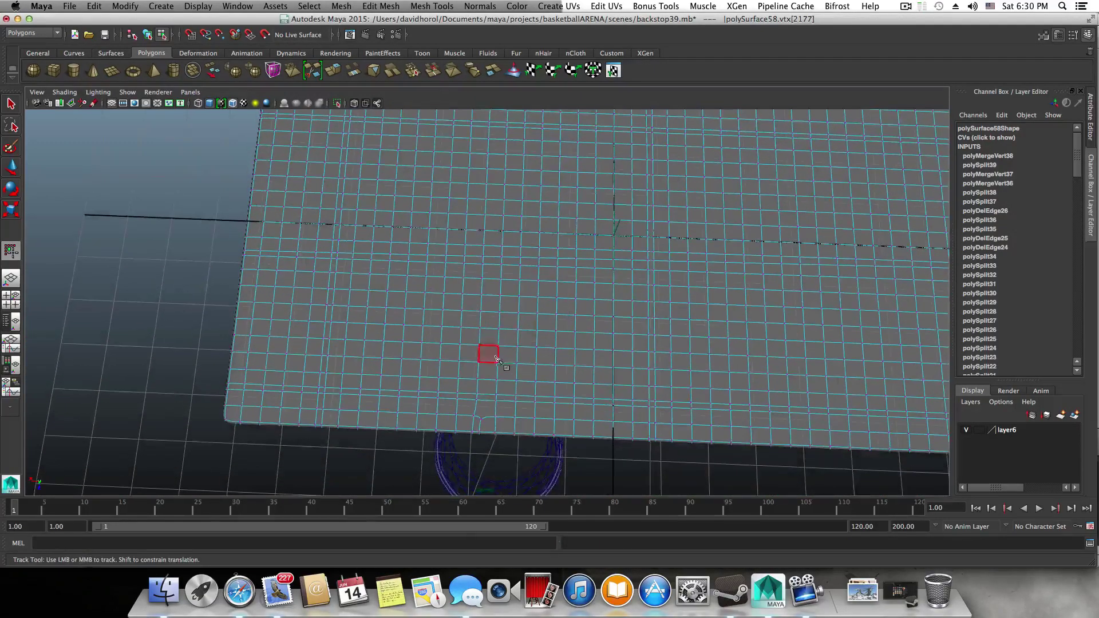
middle_click_drag(485, 442, 499, 355, "alt")
right_click_drag(445, 361, 734, 450, "alt")
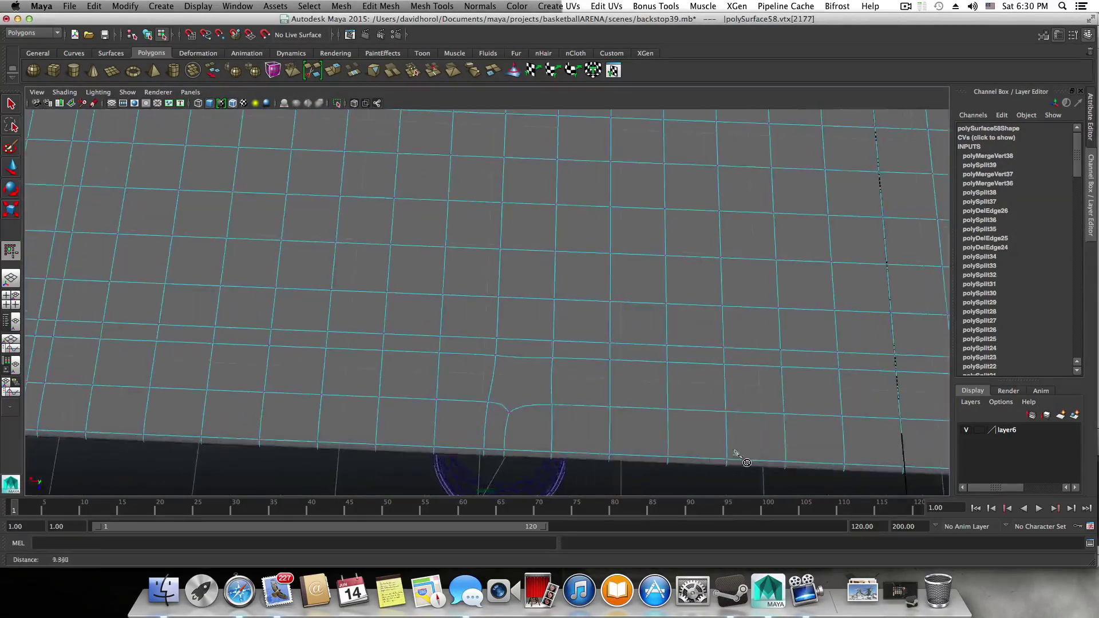
right_click_drag(550, 422, 591, 443, "alt")
middle_click_drag(591, 443, 573, 283, "alt")
right_click_drag(492, 323, 564, 315, "alt")
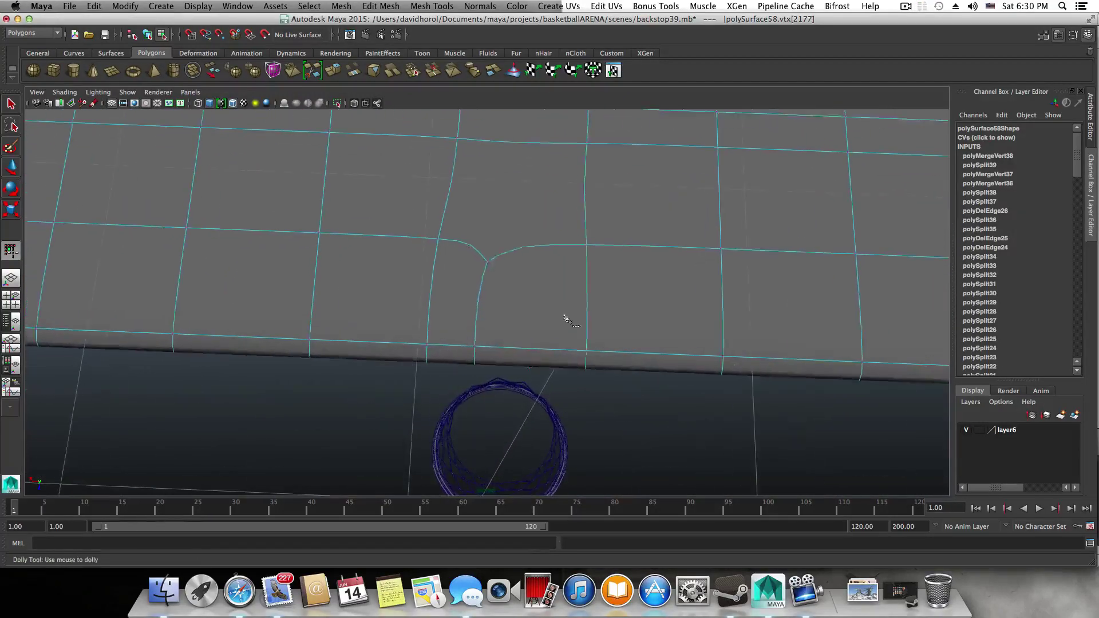
key("1")
right_click_drag(519, 279, 576, 279, "alt")
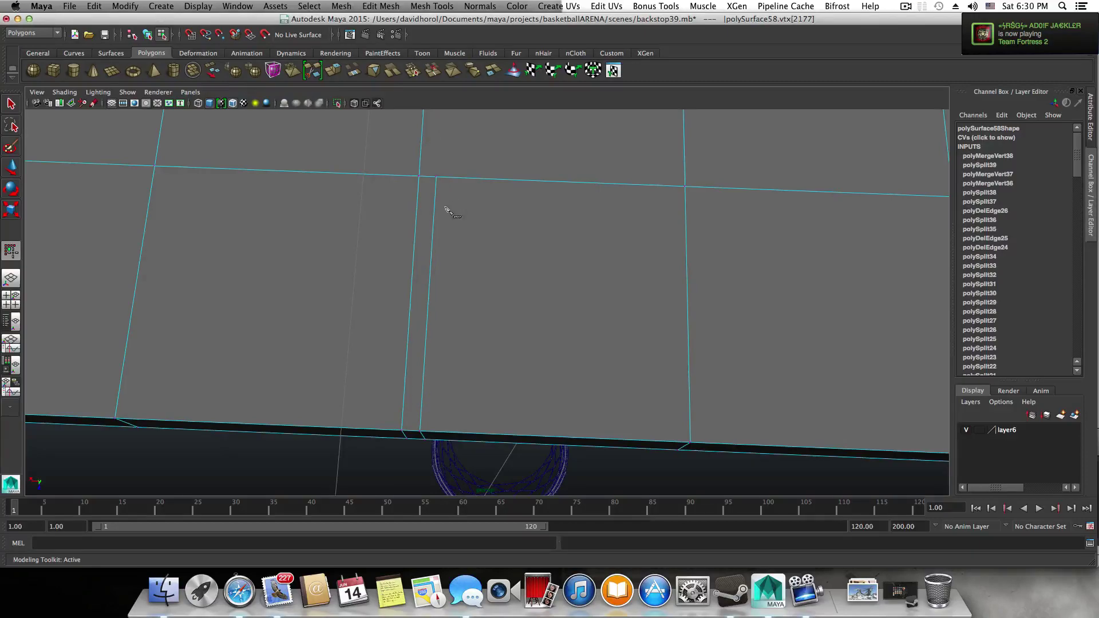
key("Return")
- Examine the whole cut underside, the two upright walls, and the edge flow around the wall bases
scroll(497, 175, "down", 5)
scroll(504, 179, "down", 10)
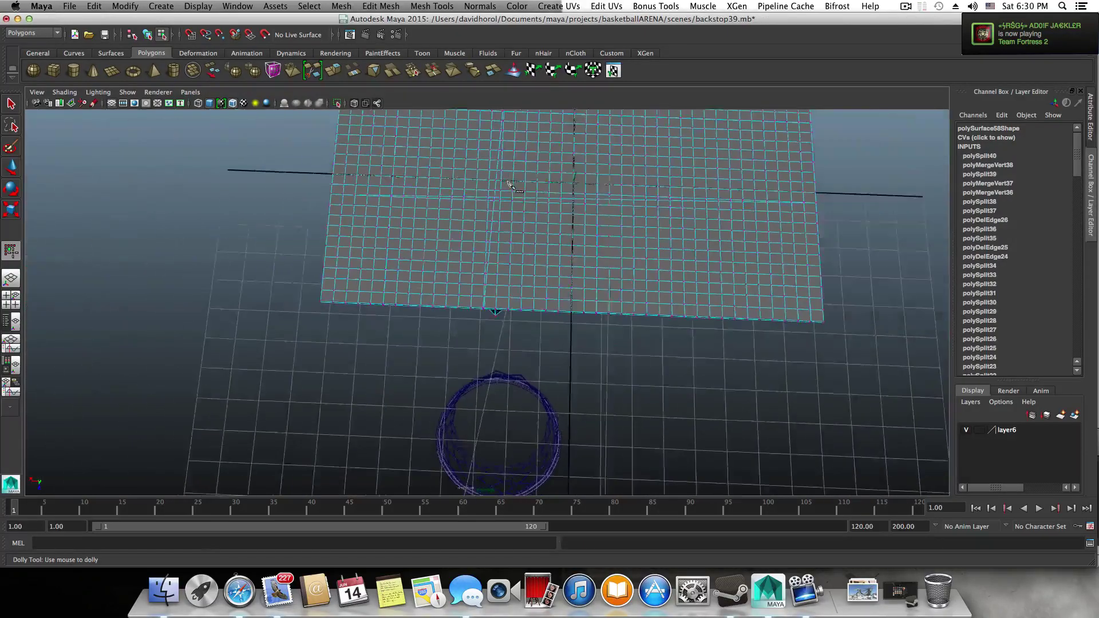
scroll(508, 182, "down", 5)
left_click_drag(507, 182, 496, 203, "alt")
right_click_drag(495, 203, 787, 276, "alt")
middle_click_drag(522, 198, 548, 275, "alt")
left_click_drag(549, 265, 202, 326, "alt")
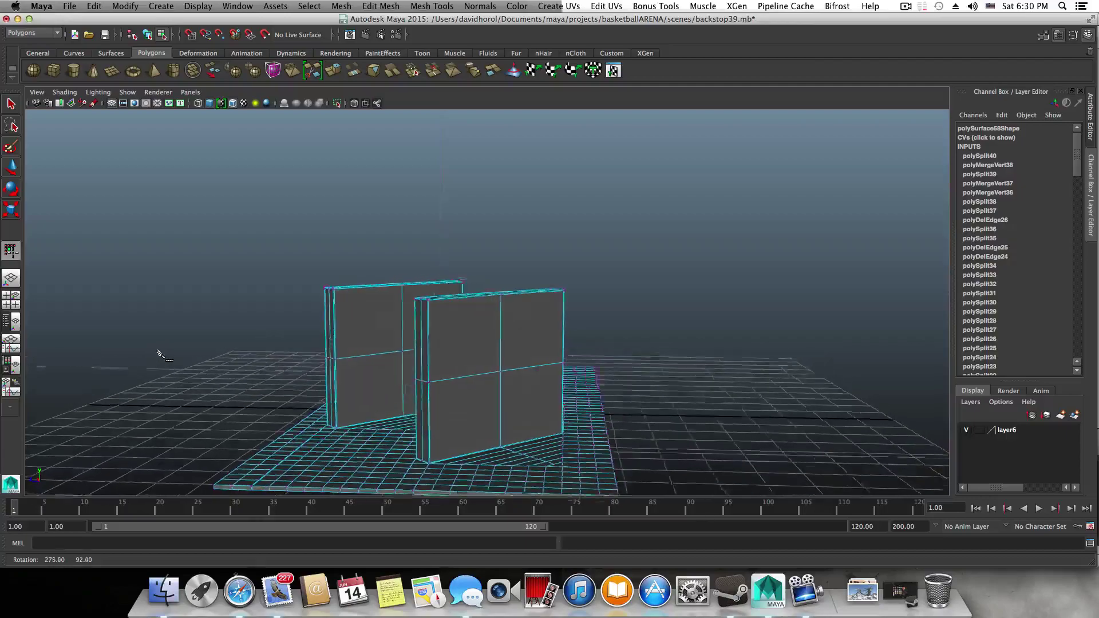
left_click_drag(293, 397, 268, 369, "alt")
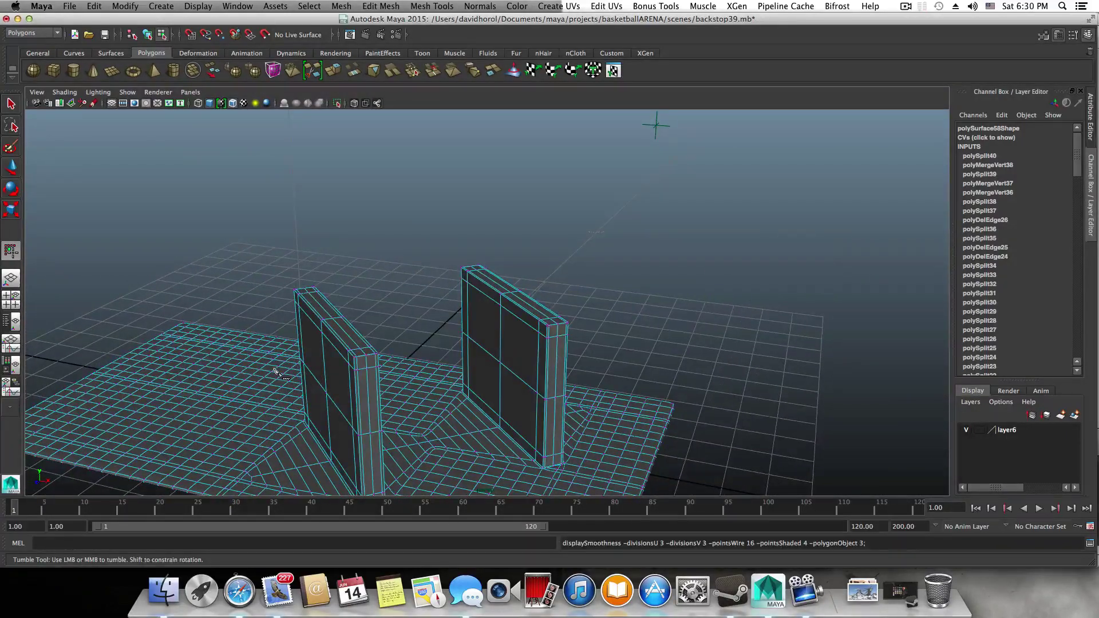
- Switch to object selection and inspect the large face and upper corners of the nearer upright wall
key("F8")
right_click_drag(284, 350, 463, 420, "alt")
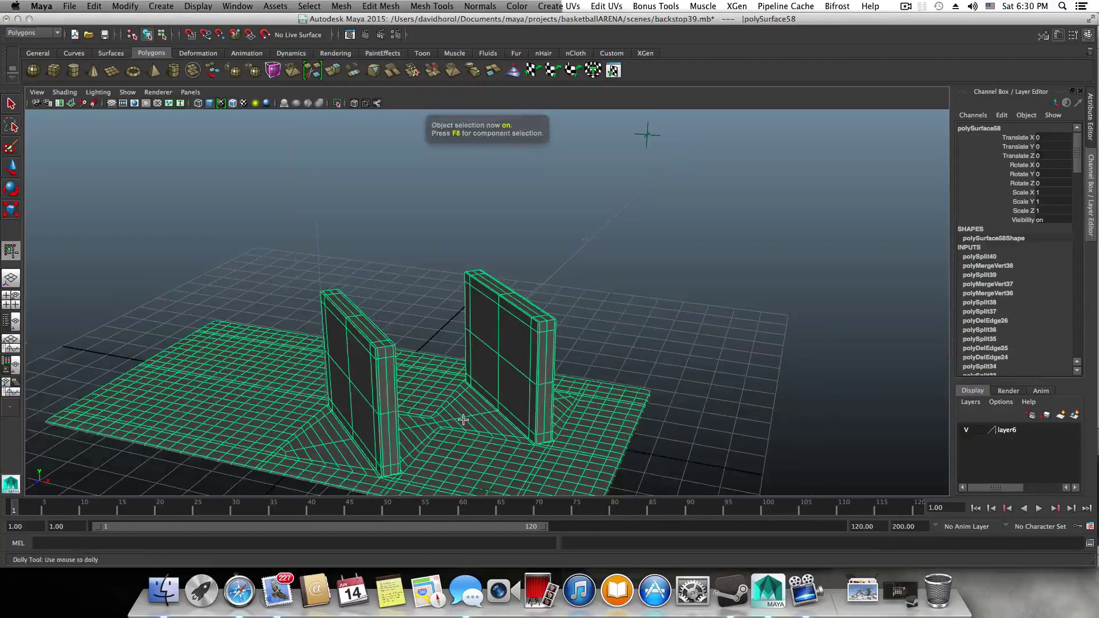
left_click_drag(479, 438, 413, 377, "alt")
right_click_drag(414, 377, 481, 402, "alt")
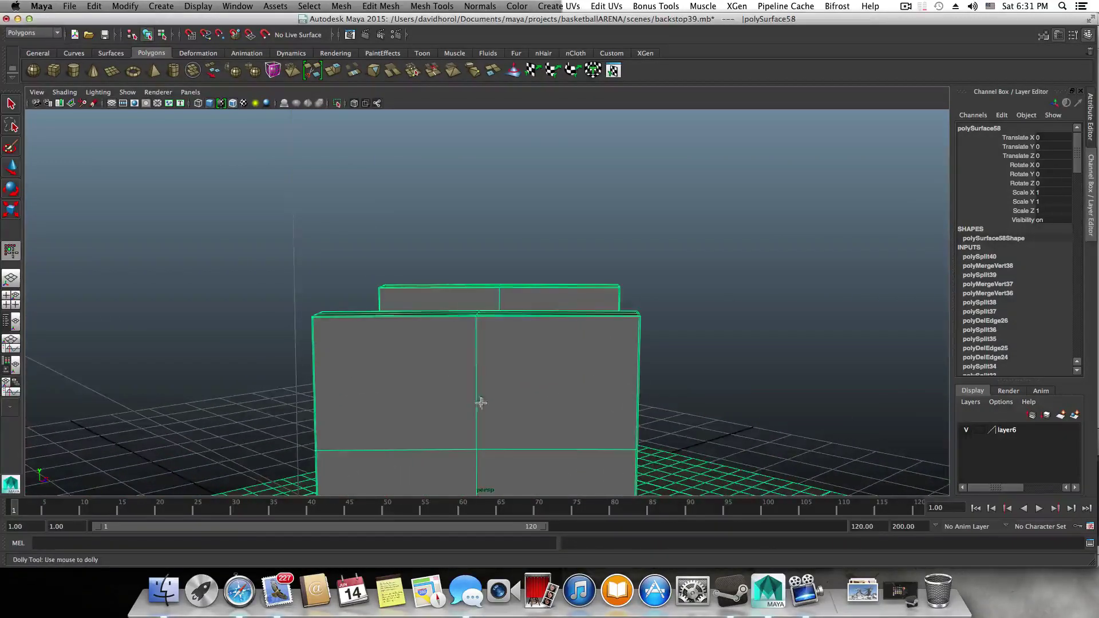
middle_click_drag(481, 403, 459, 304, "alt")
right_click_drag(459, 304, 637, 400, "alt")
middle_click_drag(583, 332, 584, 436, "alt")
right_click_drag(584, 437, 525, 387, "alt")
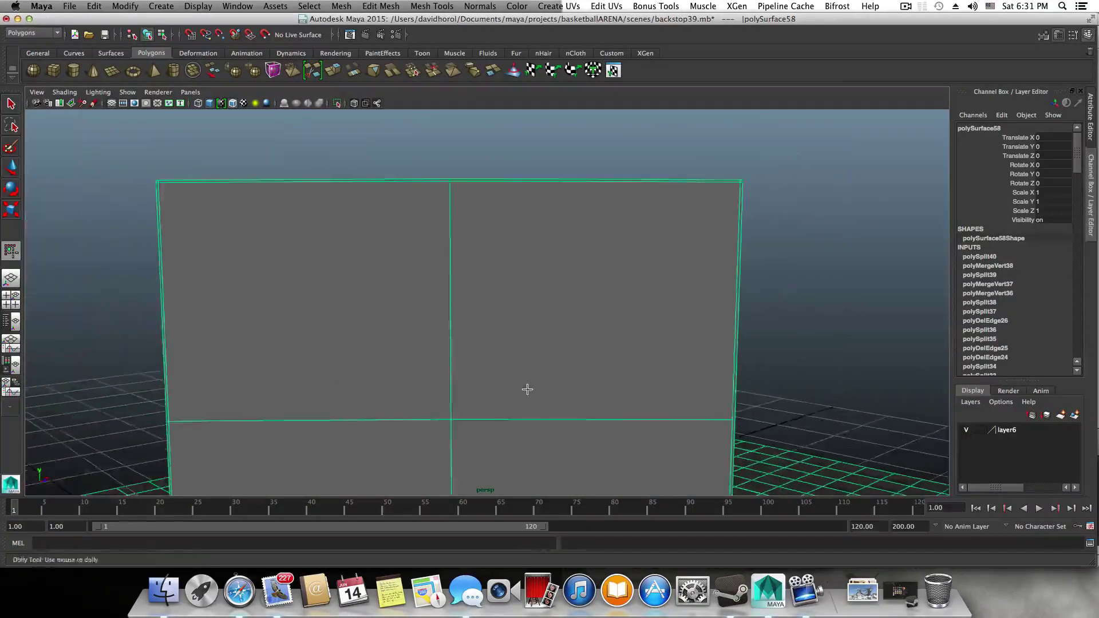
left_click_drag(525, 387, 520, 270, "alt")
- Activate Multi-Cut for adding edges to the upright wall
left_click(421, 6)
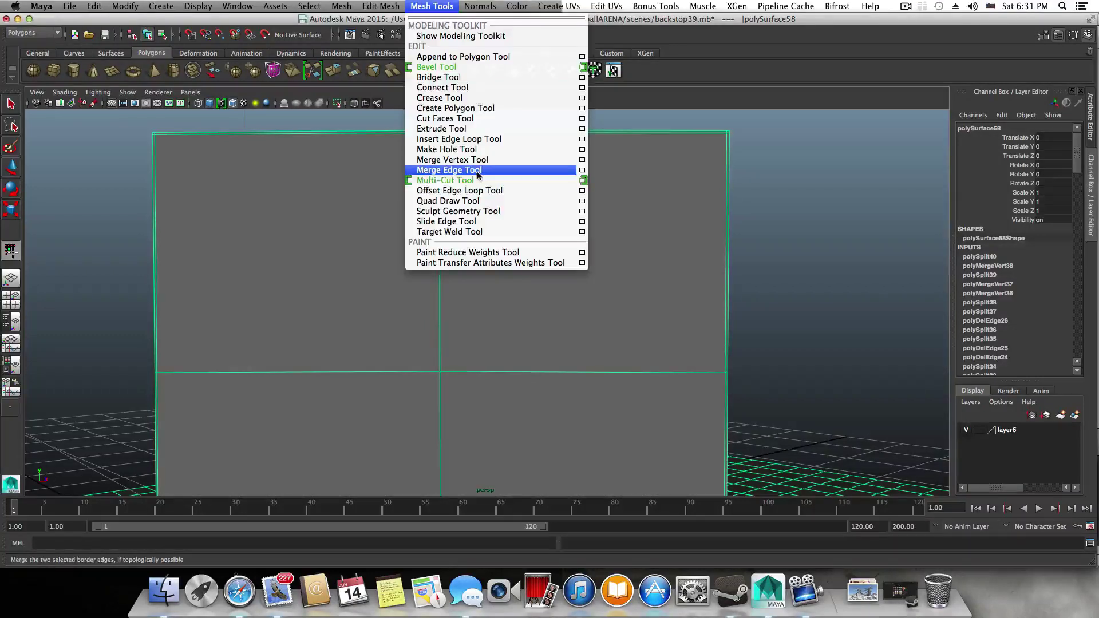
left_click(486, 179)
right_click_drag(663, 172, 710, 201, "alt")
middle_click_drag(710, 192, 635, 259, "alt")
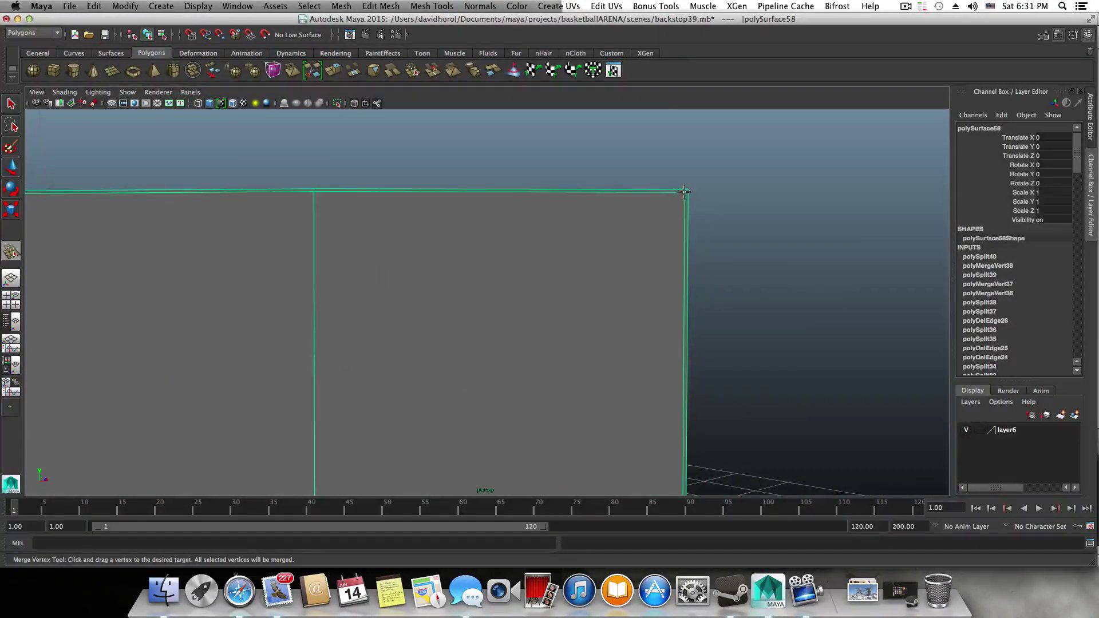
left_click_drag(671, 205, 651, 213, "alt")
left_click(382, 5)
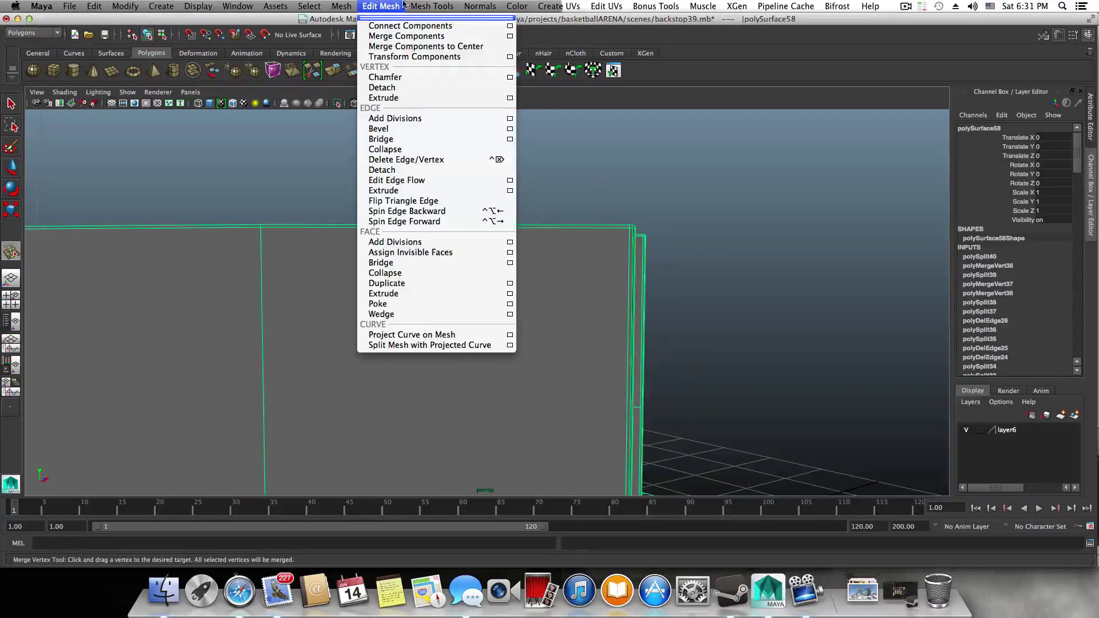
left_click(445, 181)
- Carry the Multi-Cut from the nearer wall face's upper-right inner corner through its centre vertex toward the lower-left corner
right_click_drag(445, 181, 338, 264, "alt")
middle_click_drag(321, 267, 560, 135, "alt")
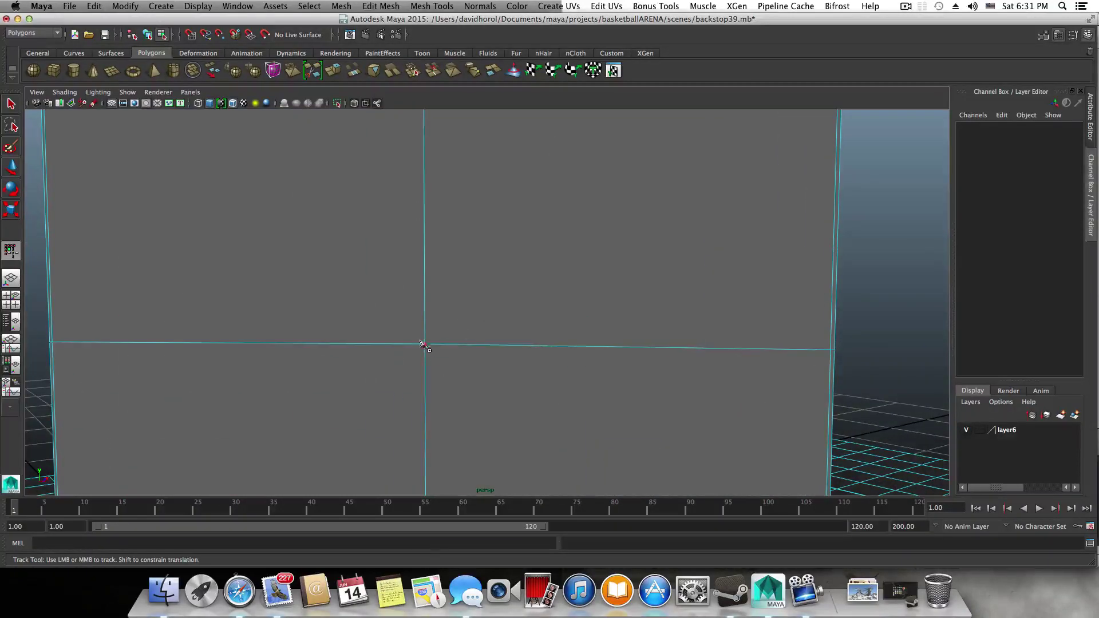
middle_click_drag(424, 350, 521, 172, "alt")
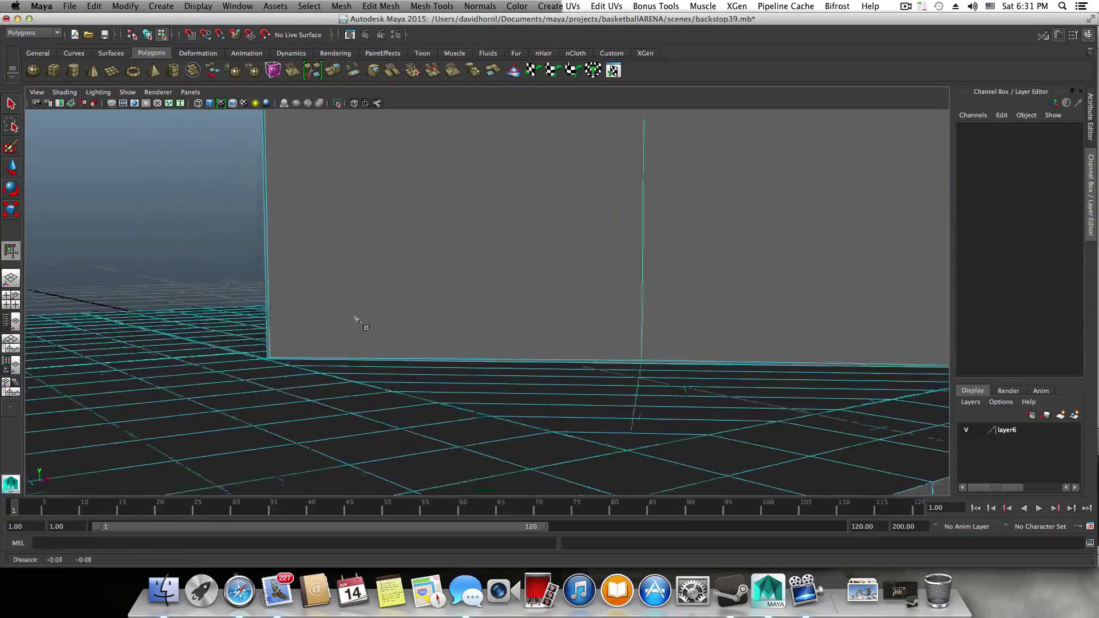
middle_click_drag(341, 332, 384, 312, "alt")
right_click_drag(286, 329, 531, 358, "alt")
left_click_drag(482, 402, 491, 412, "alt")
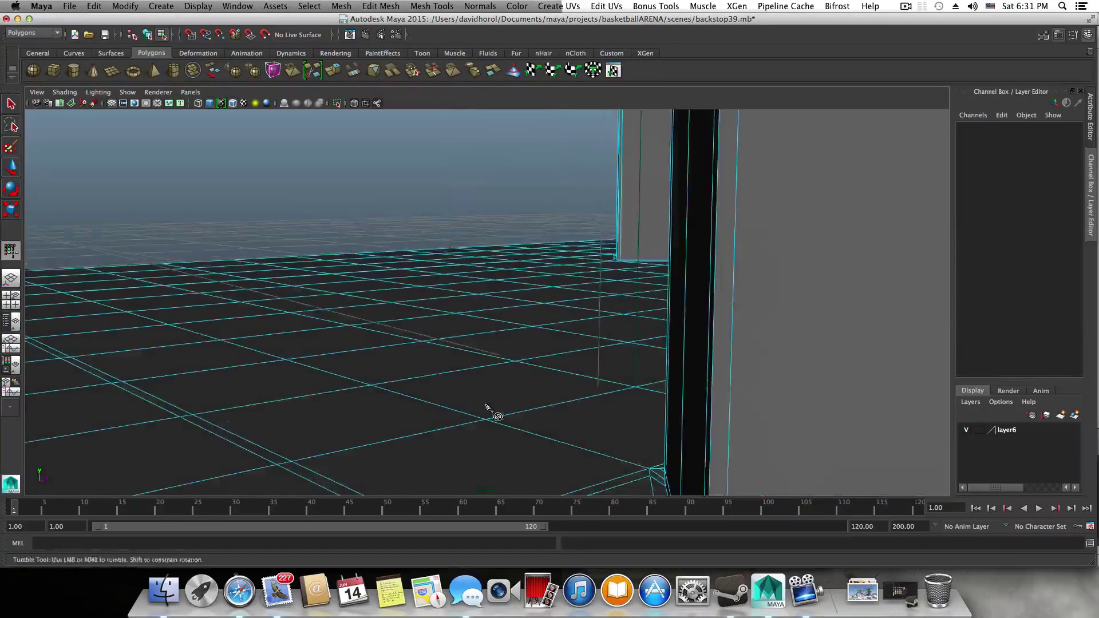
middle_click_drag(491, 413, 501, 373, "alt")
left_click_drag(502, 364, 360, 253, "alt")
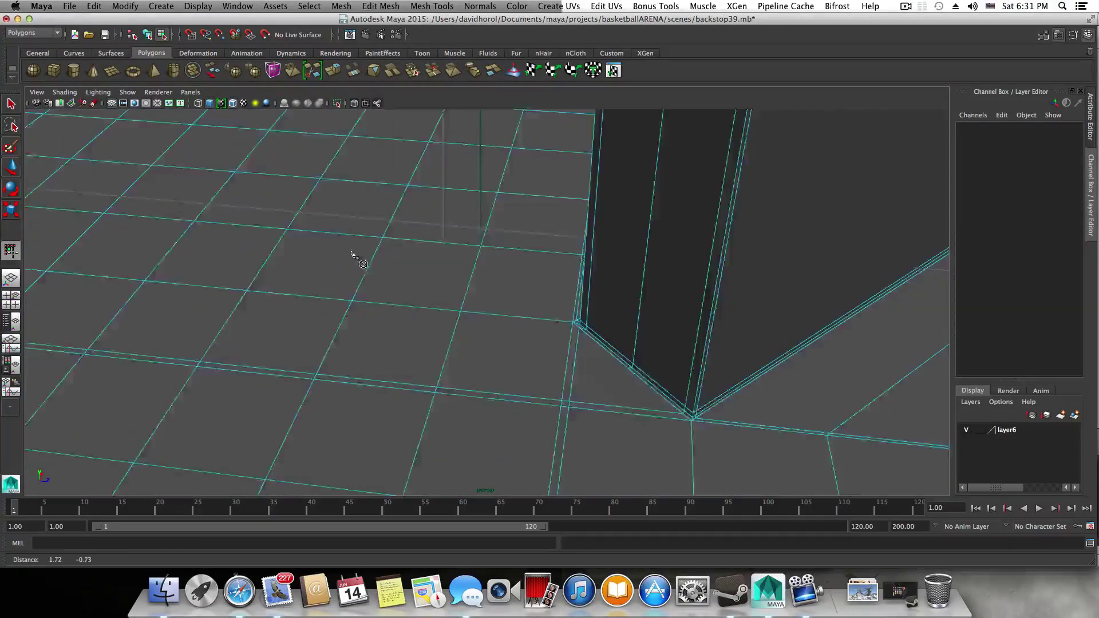
right_click_drag(360, 253, 457, 300, "alt")
middle_click_drag(456, 299, 369, 287, "alt")
right_click_drag(368, 287, 398, 296, "alt")
left_click_drag(400, 296, 515, 351, "alt")
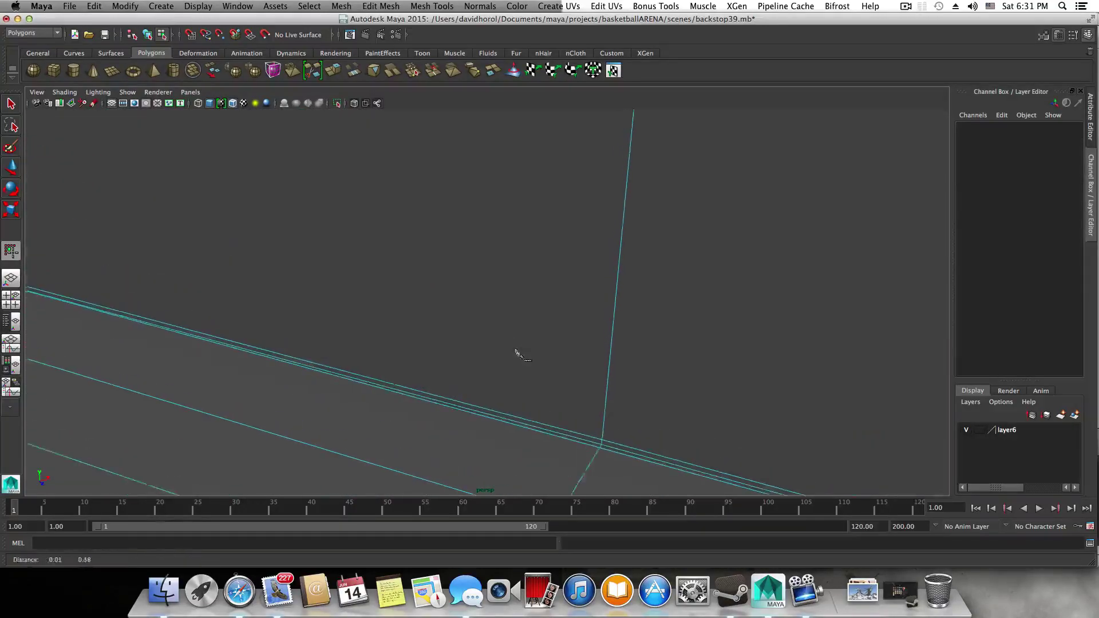
right_click_drag(516, 351, 371, 248, "alt")
right_click_drag(467, 228, 663, 307, "alt")
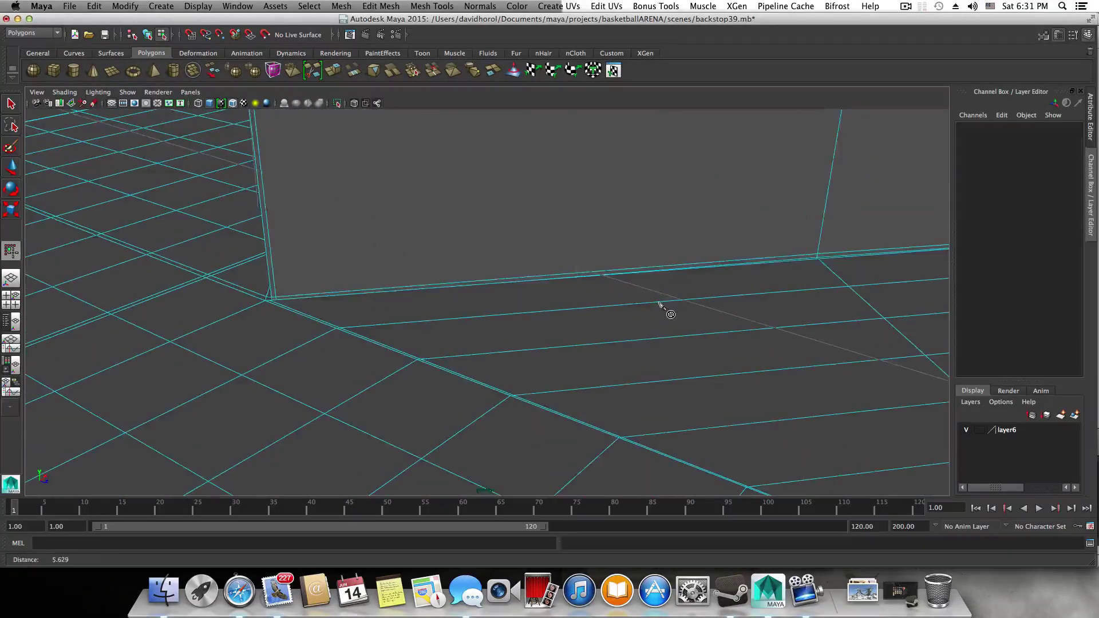
- Locate the lower-left inner corner among the support edges at the wall base and complete the first diagonal cut
middle_click_drag(321, 272, 405, 257, "alt")
right_click_drag(406, 257, 559, 320, "alt")
middle_click_drag(343, 273, 428, 317, "alt")
right_click_drag(428, 317, 490, 325, "alt")
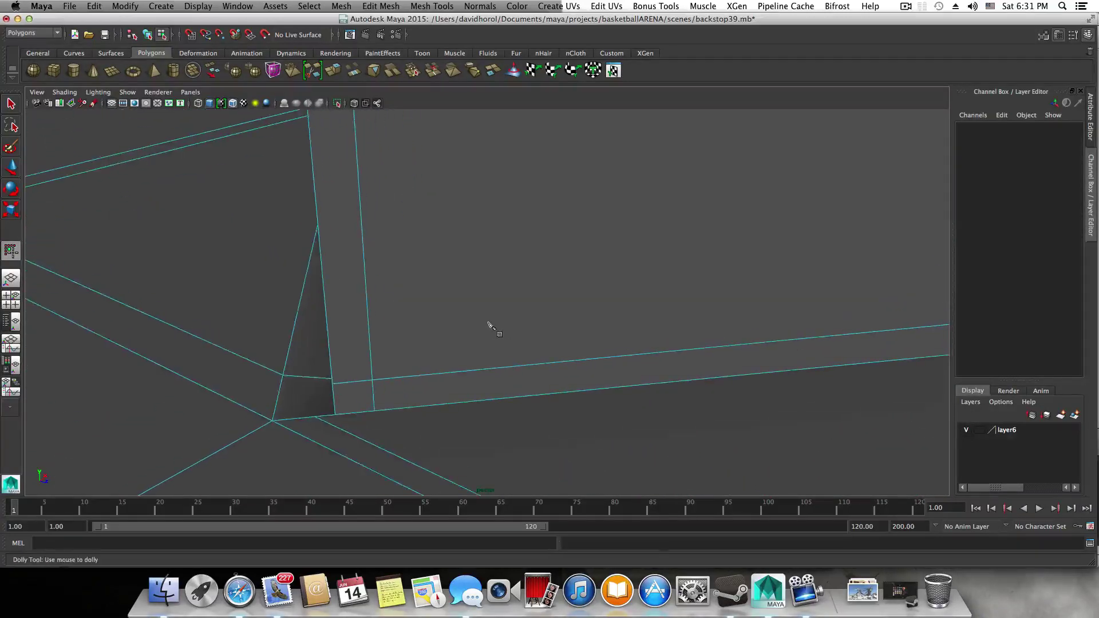
middle_click_drag(400, 403, 428, 403, "alt")
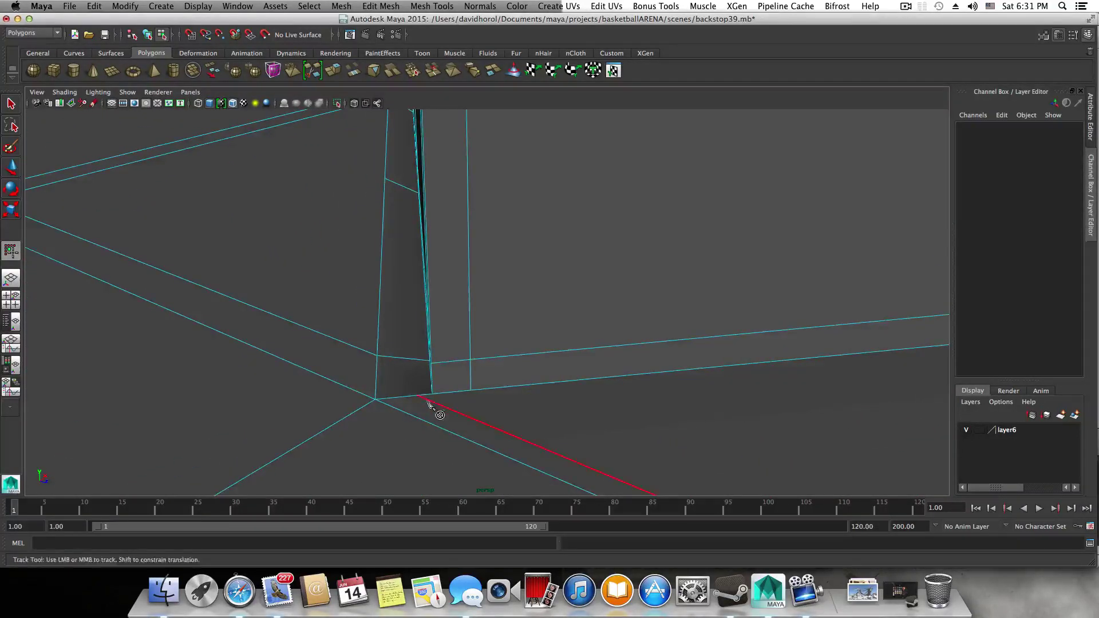
left_click_drag(428, 404, 441, 410, "alt")
middle_click_drag(608, 446, 530, 391, "alt")
left_click_drag(530, 391, 494, 355, "alt")
right_click_drag(543, 373, 523, 370, "alt")
left_click_drag(523, 369, 565, 382, "alt")
middle_click_drag(564, 381, 501, 355, "alt")
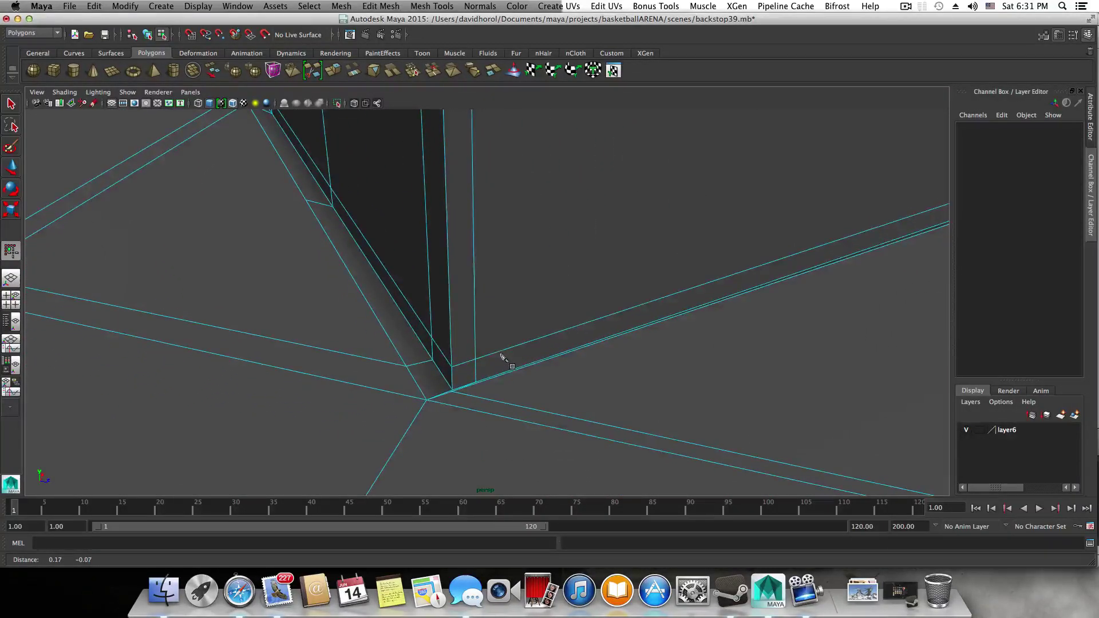
left_click_drag(502, 358, 614, 355, "alt")
middle_click_drag(615, 356, 222, 318, "alt")
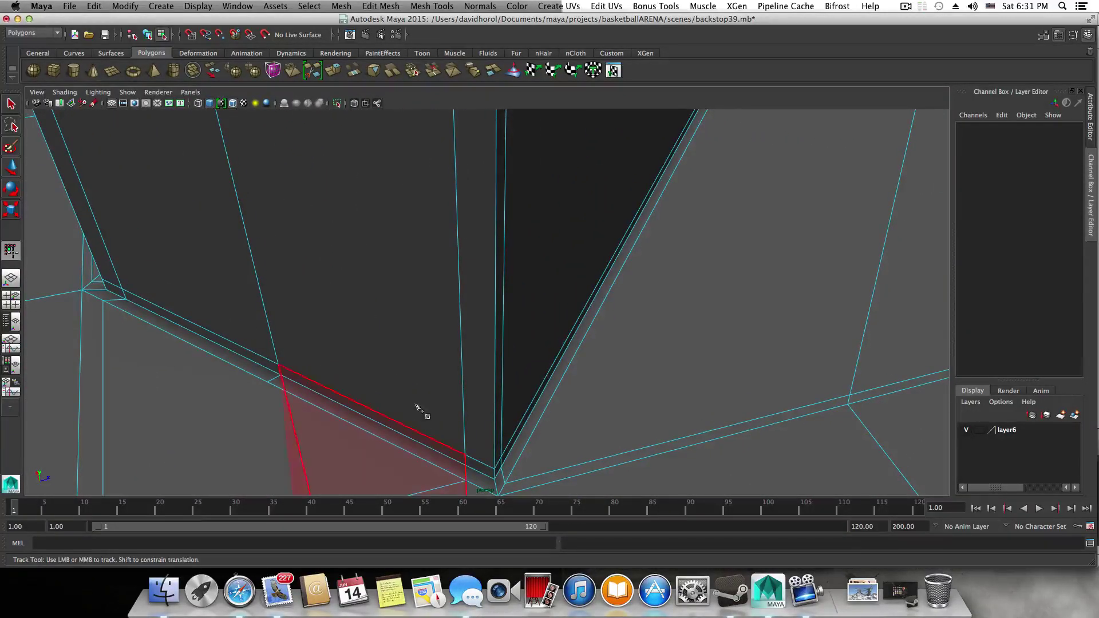
left_click_drag(418, 407, 375, 400, "alt")
middle_click_drag(334, 365, 479, 436, "alt")
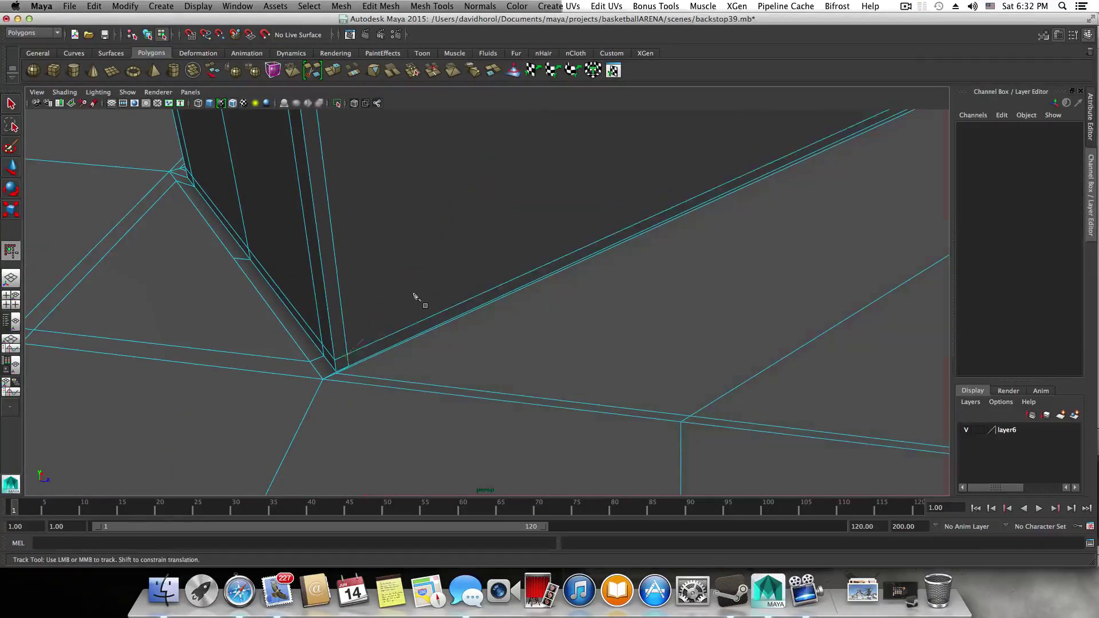
key("Return")
- Start the opposite diagonal Multi-Cut at the upper-left inner corner of the same wall face
left_click_drag(441, 263, 435, 358, "alt")
left_click(439, 415)
left_click_drag(491, 317, 550, 367, "alt")
left_click(542, 353)
middle_click_drag(445, 204, 504, 395, "alt")
left_click(679, 297)
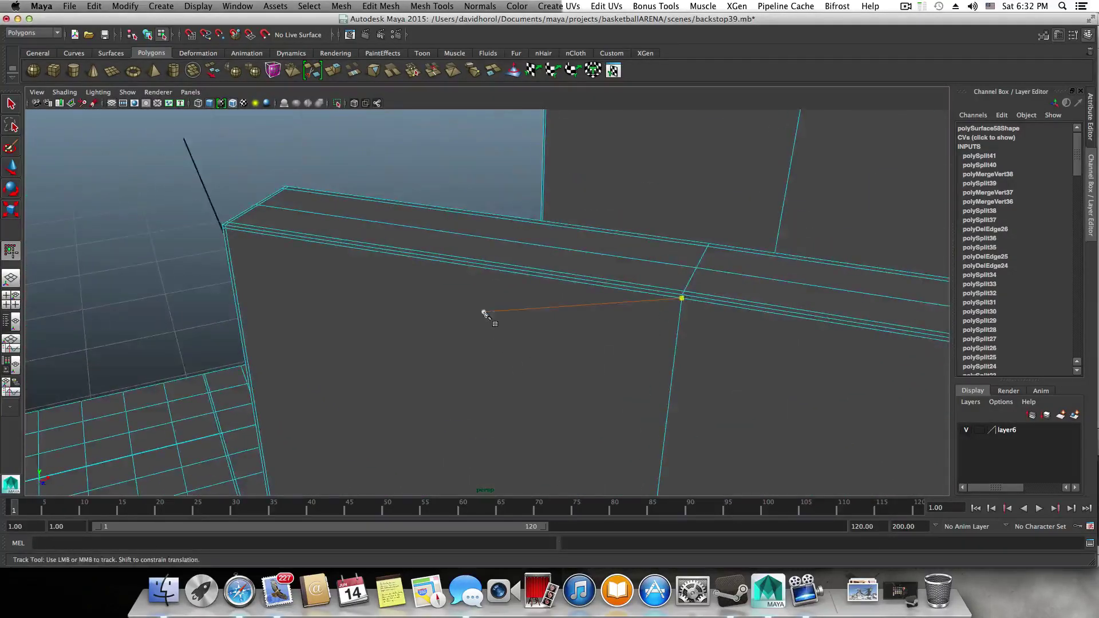
middle_click_drag(486, 314, 624, 320, "alt")
left_click(341, 238)
right_click_drag(512, 311, 567, 318, "alt")
middle_click_drag(437, 290, 489, 315, "alt")
right_click_drag(434, 300, 487, 309, "alt")
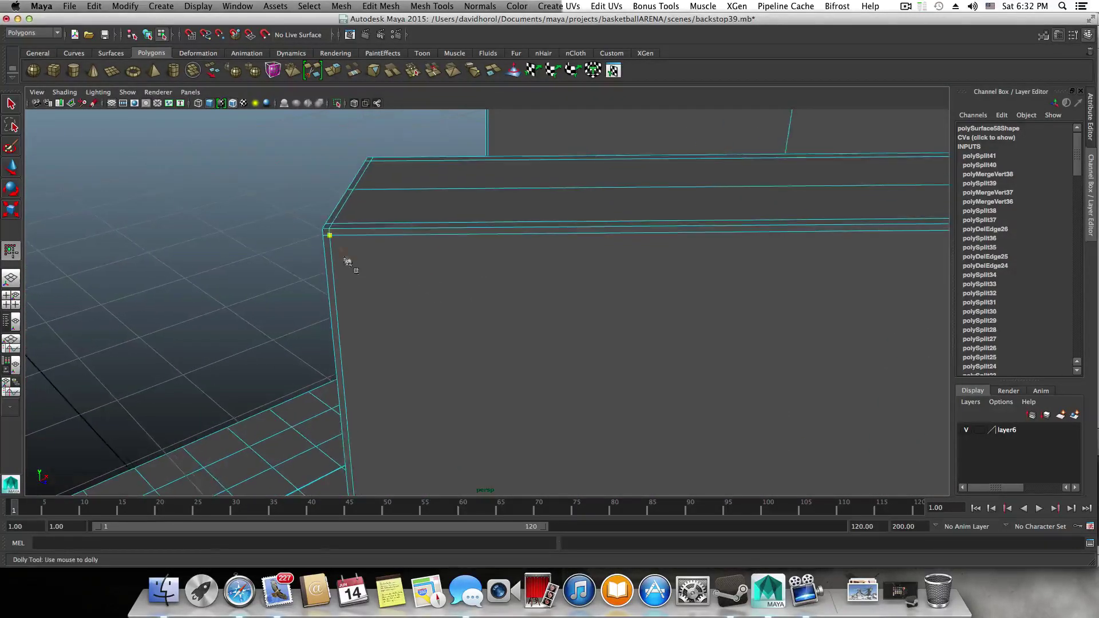
- Run the second diagonal through the centre vertex to the lower-right inner corner and complete the cut
right_click_drag(548, 338, 602, 397, "alt")
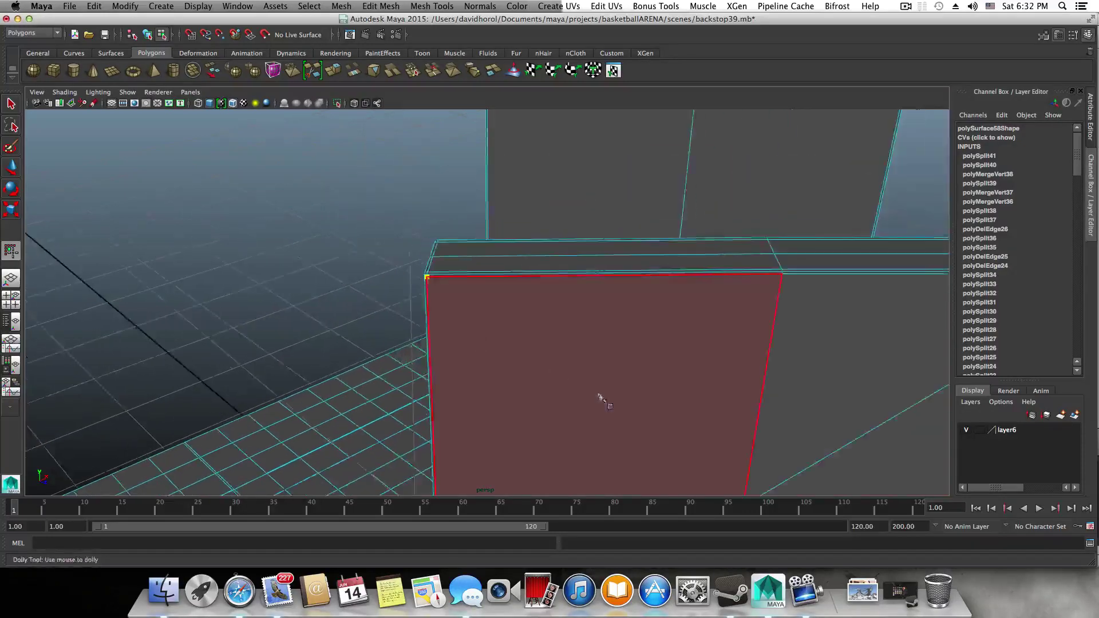
middle_click_drag(601, 397, 553, 306, "alt")
right_click_drag(584, 360, 687, 328, "alt")
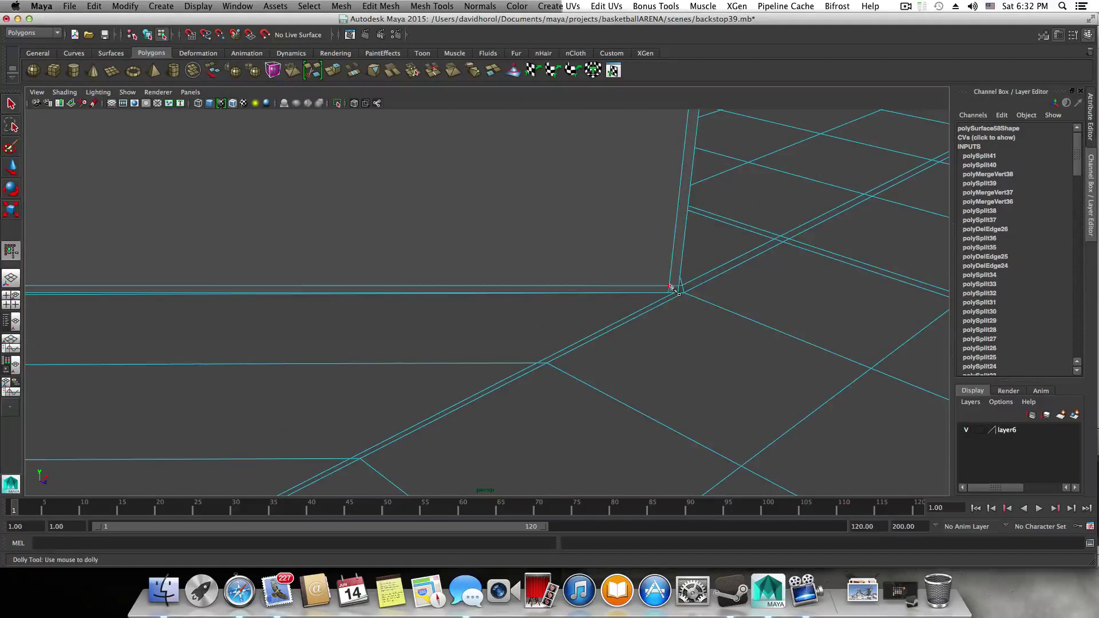
middle_click_drag(482, 194, 527, 320, "alt")
right_click_drag(526, 320, 166, 229, "alt")
middle_click_drag(304, 233, 349, 325, "alt")
middle_click_drag(350, 252, 355, 333, "alt")
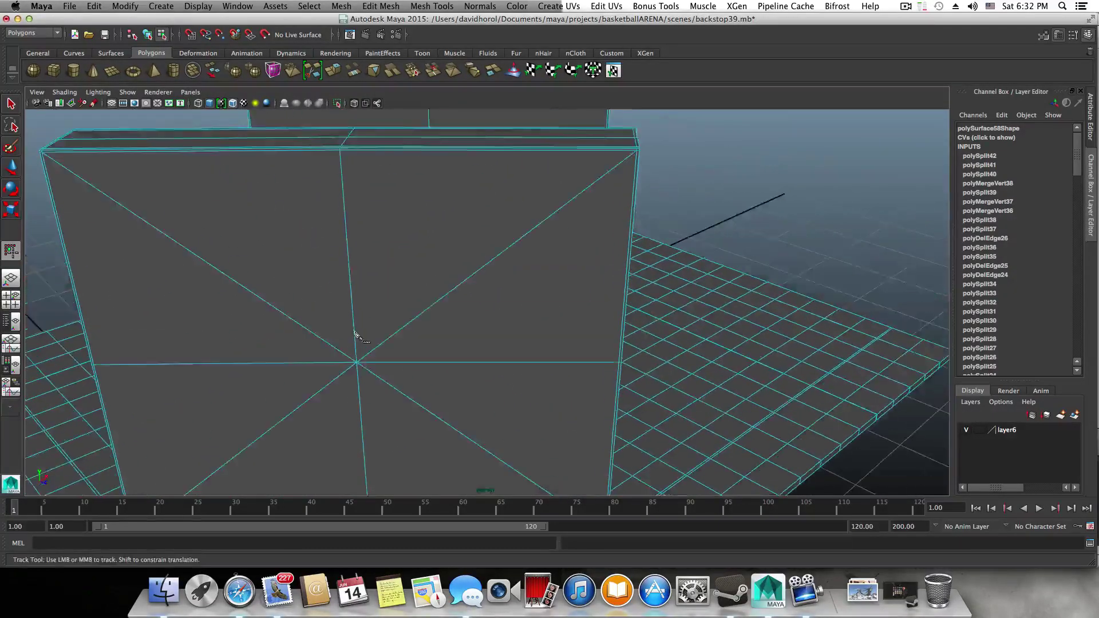
- Select the centre vertex where the wall face's edges and diagonals meet and chamfer it
left_click_drag(354, 332, 366, 292, "alt")
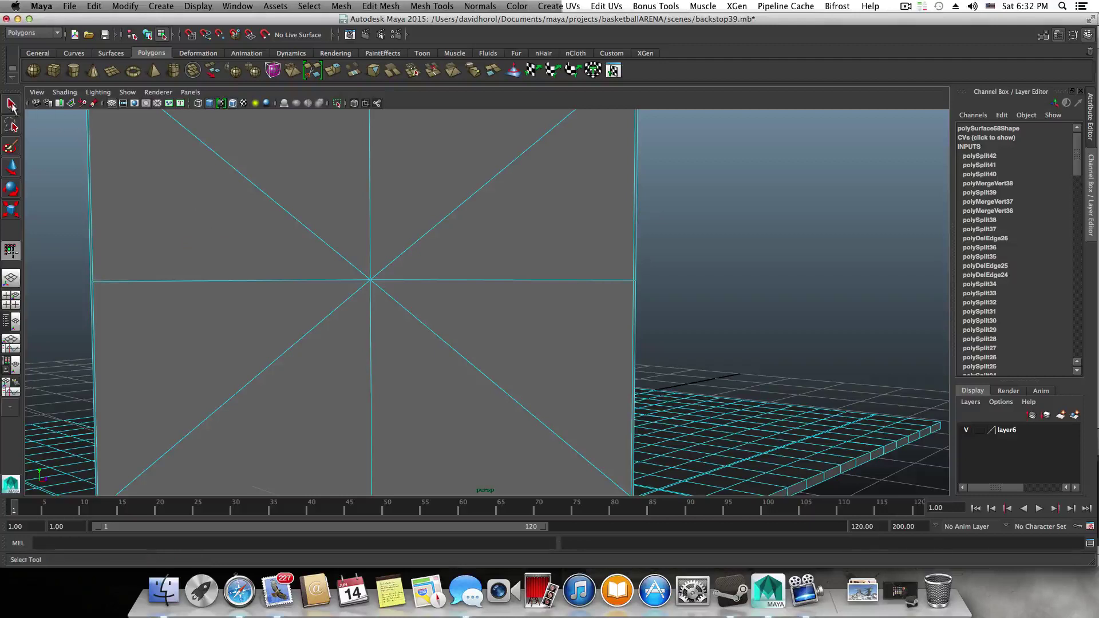
right_click_drag(323, 246, 280, 245)
left_click(371, 281)
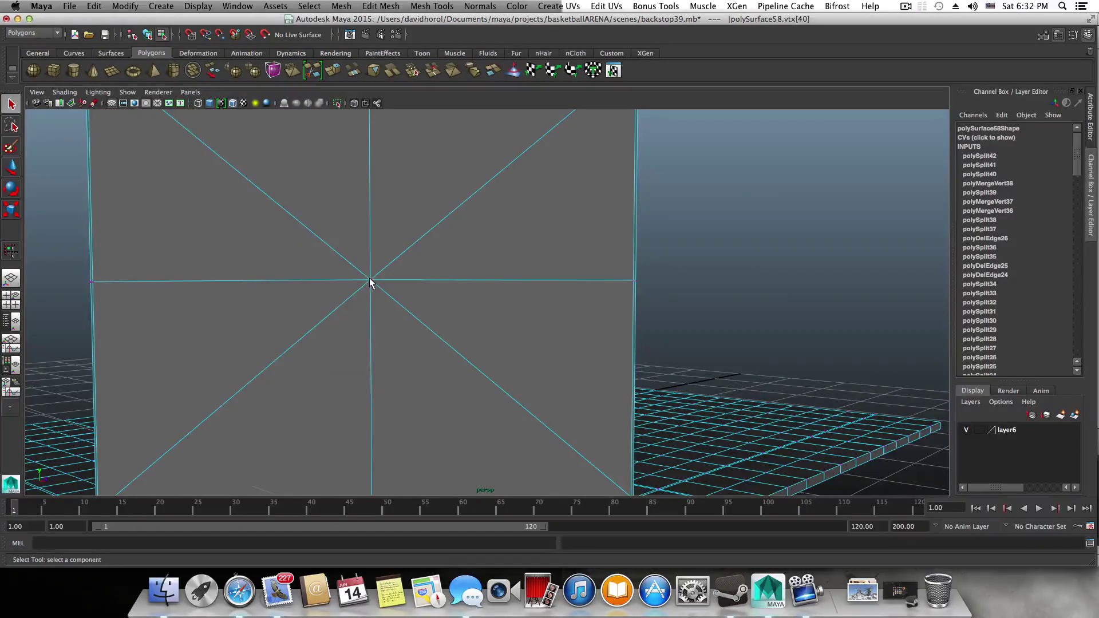
right_click_drag(370, 282, 364, 256, "shift")
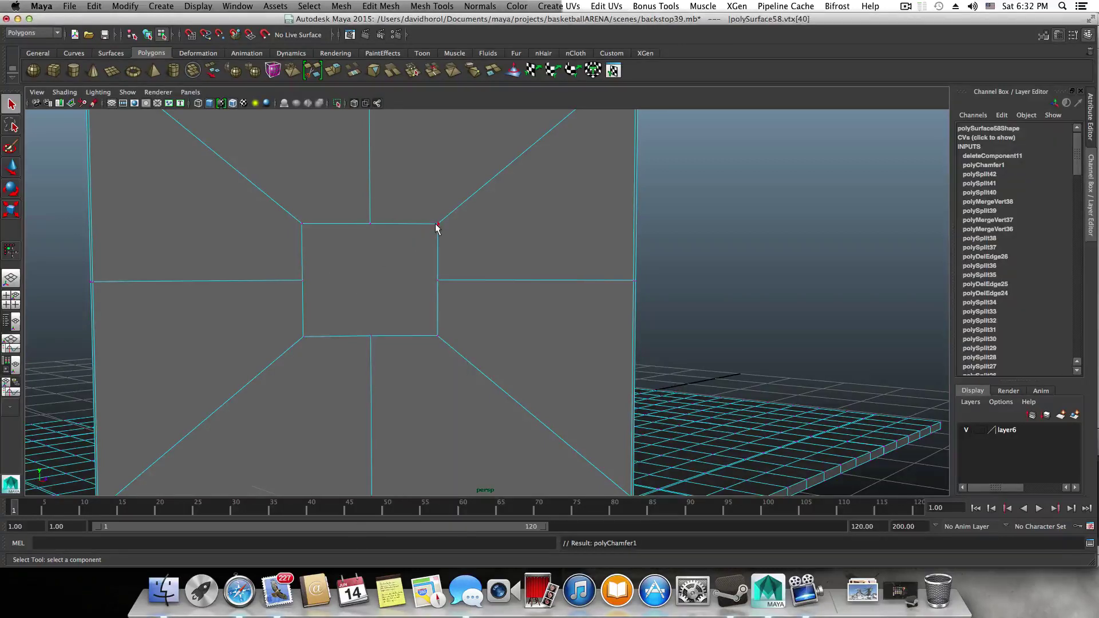
- Select the four corner vertices of the chamfered square and activate the Scale tool for them
left_click(437, 225)
left_click(303, 224, "shift")
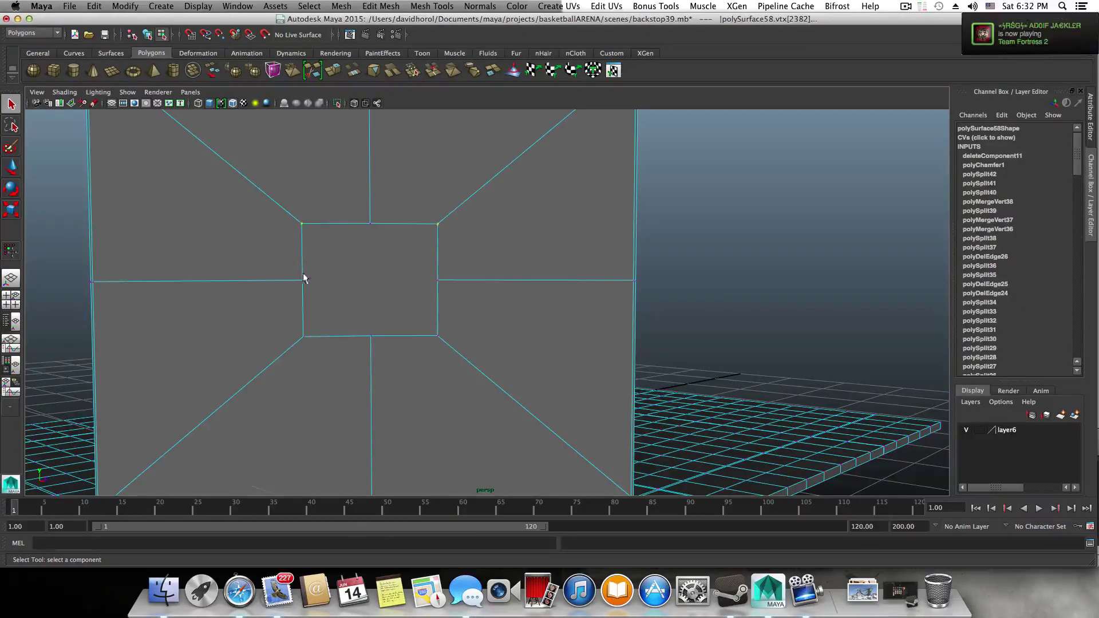
left_click(307, 337, "shift")
key("e")
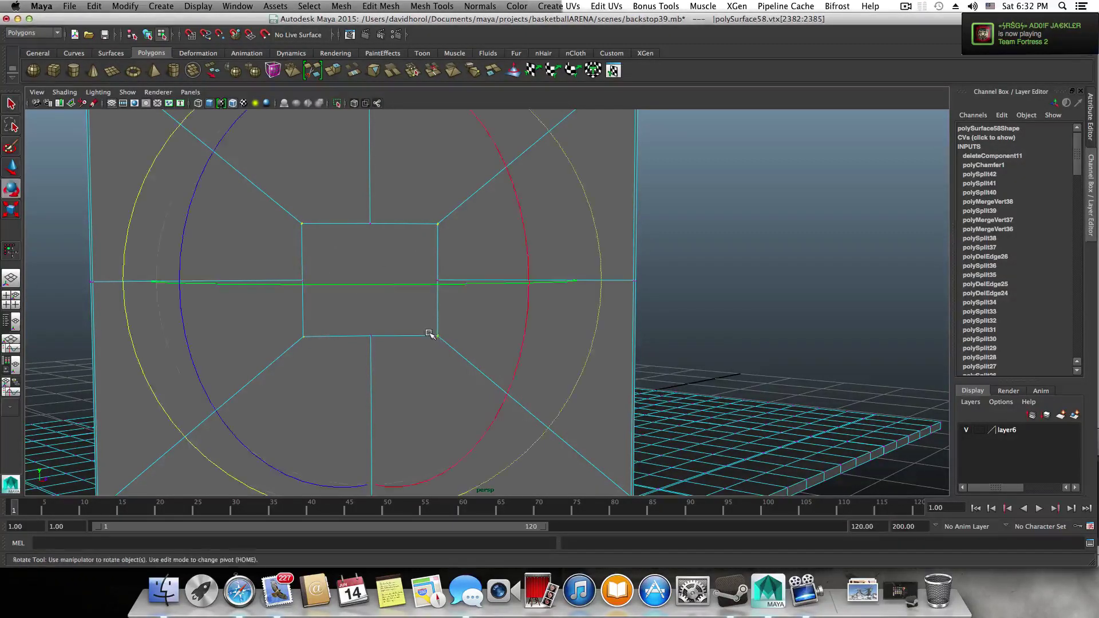
key("r")
middle_click_drag(394, 295, 459, 374, "alt")
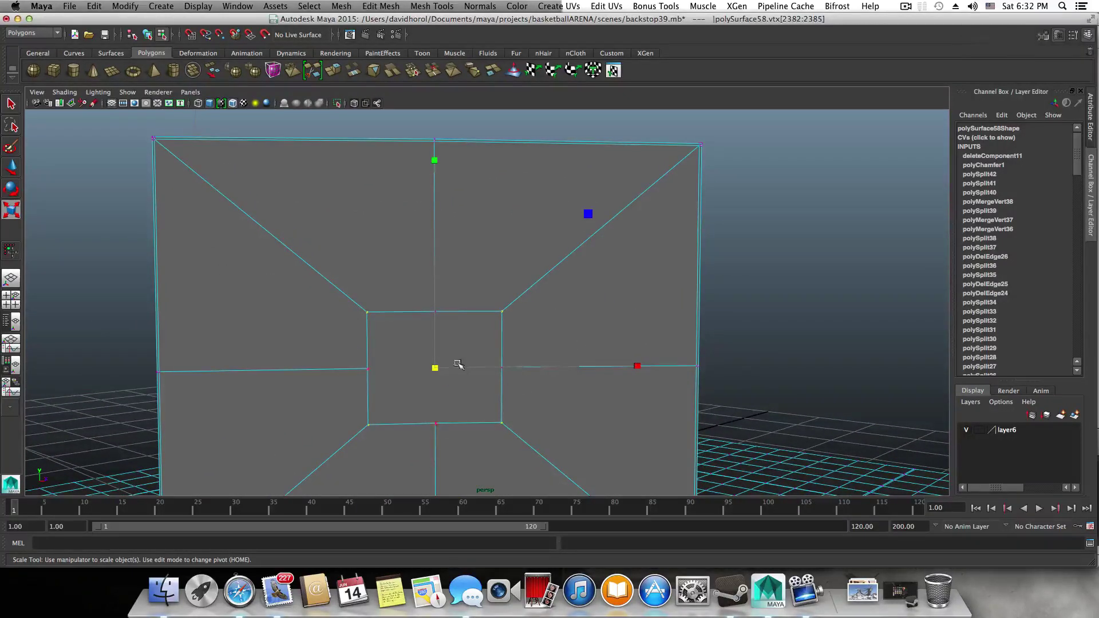
left_click_drag(458, 365, 501, 225, "alt")
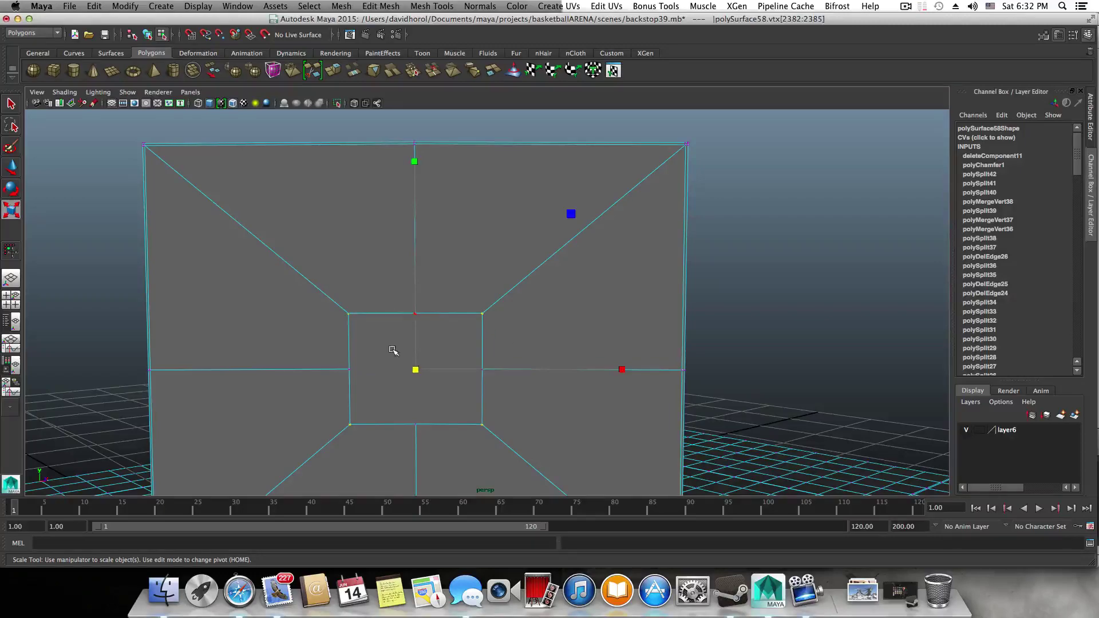
left_click_drag(449, 376, 468, 425, "alt")
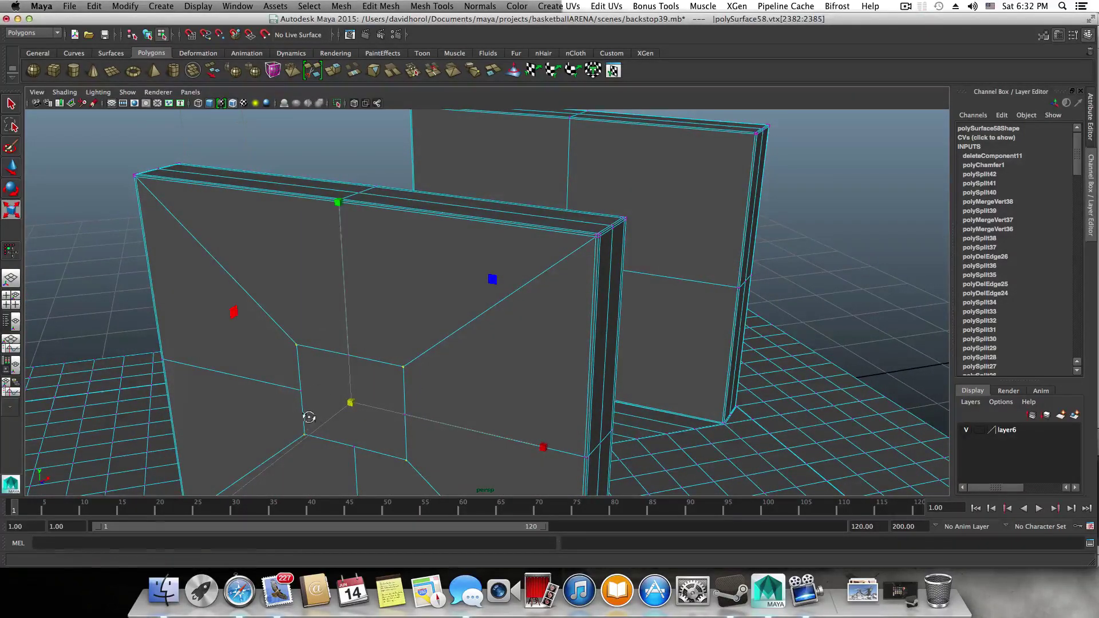
left_click_drag(310, 418, 297, 374, "alt")
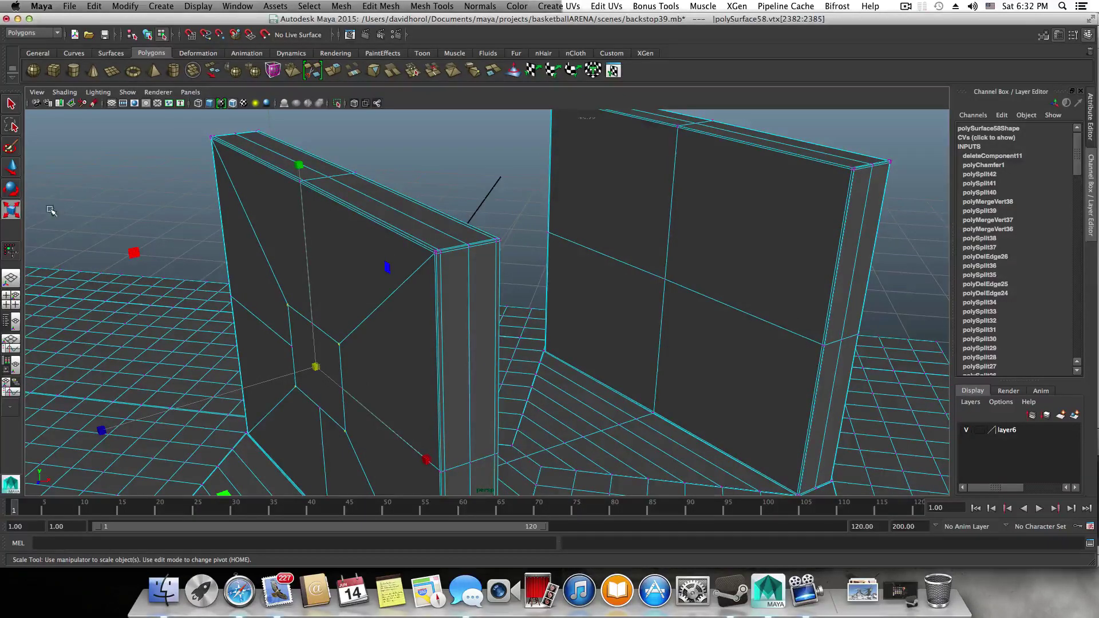
- Compare the Local and Normal scale axes, and scale the four corner vertices inward to round the square into an octagon
double_click(11, 211)
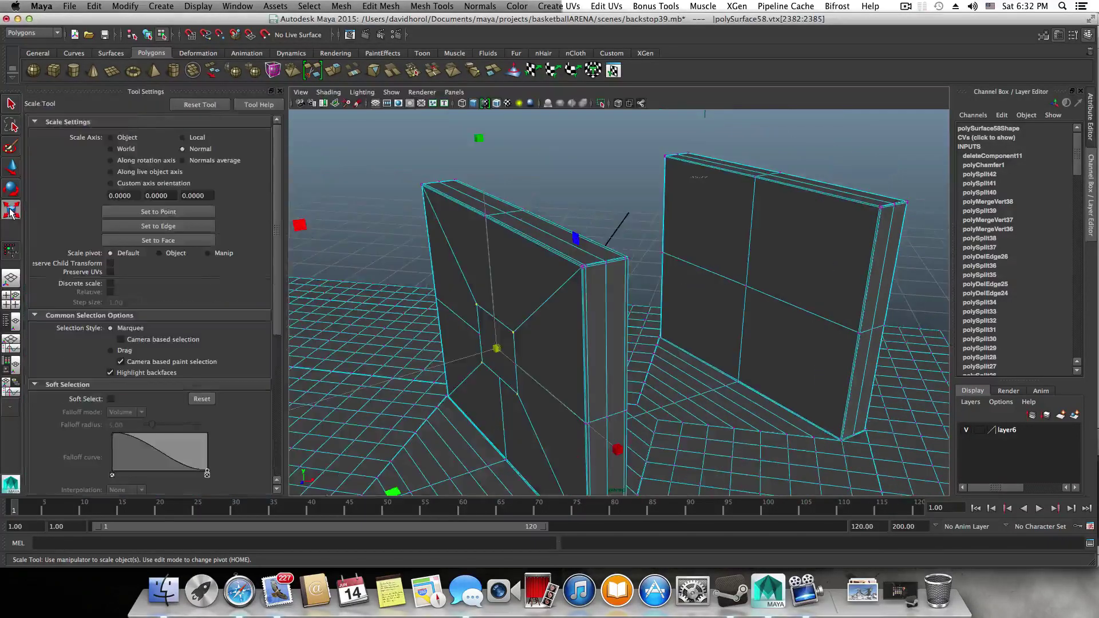
left_click(183, 138)
left_click_drag(754, 391, 729, 364, "alt")
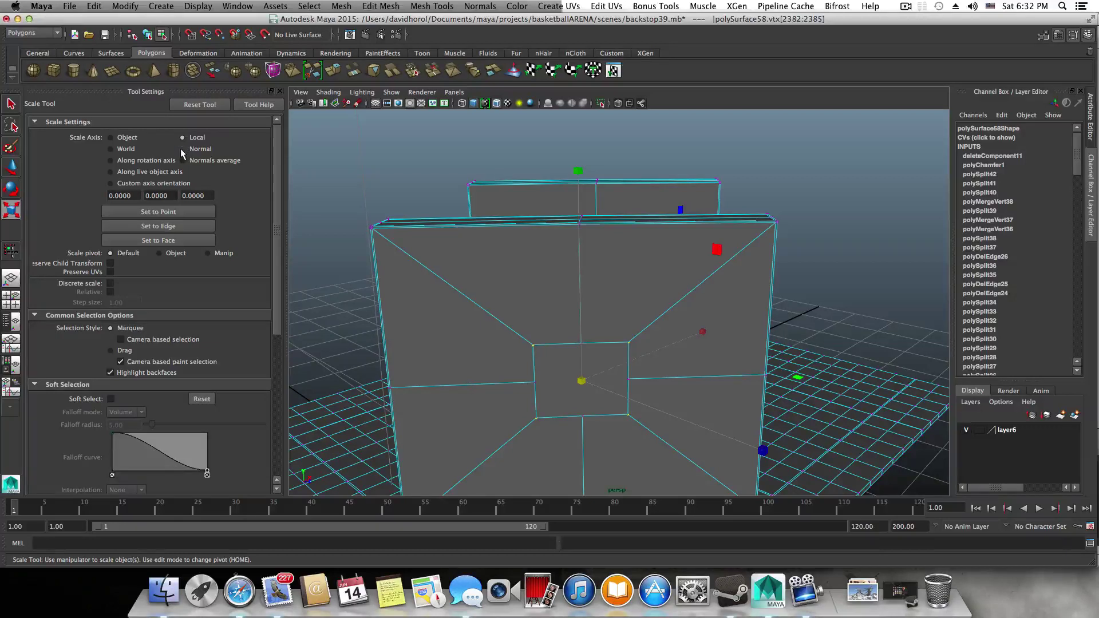
left_click_drag(601, 347, 607, 325, "alt")
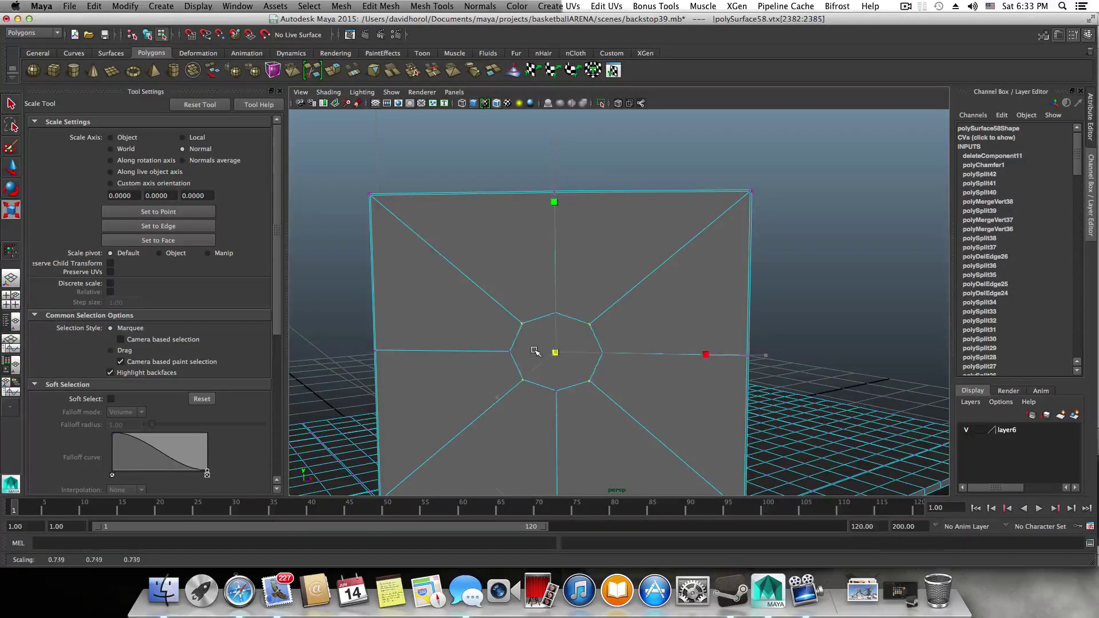
- Scale the central octagon's four axis vertices slightly outward vertically, and check the shape in smooth preview
left_click_drag(535, 350, 547, 342, "alt")
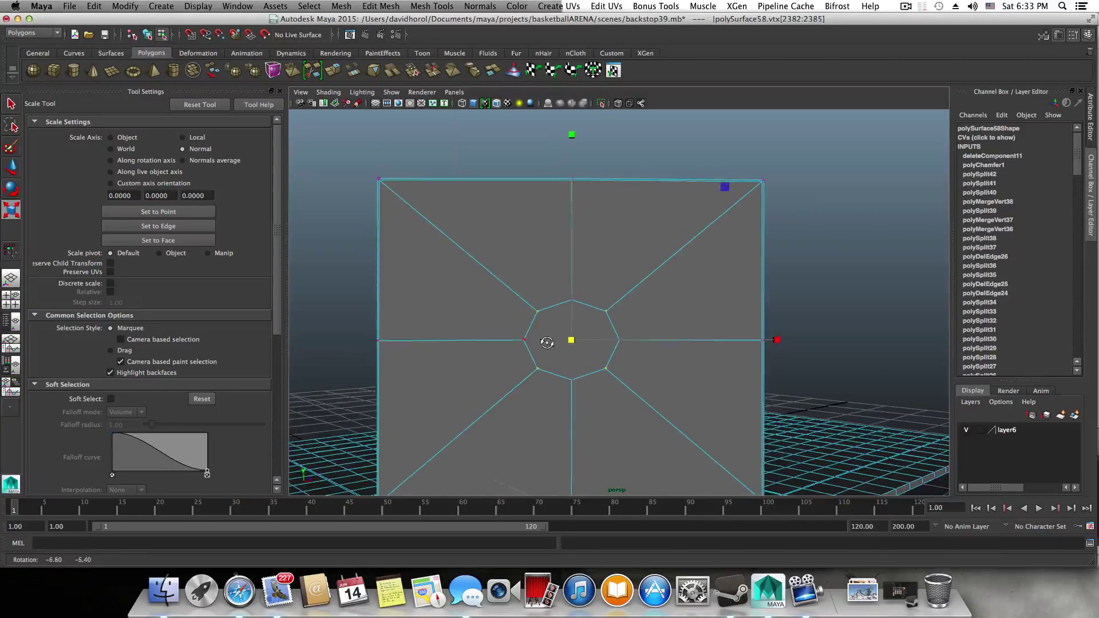
key("w")
key("q")
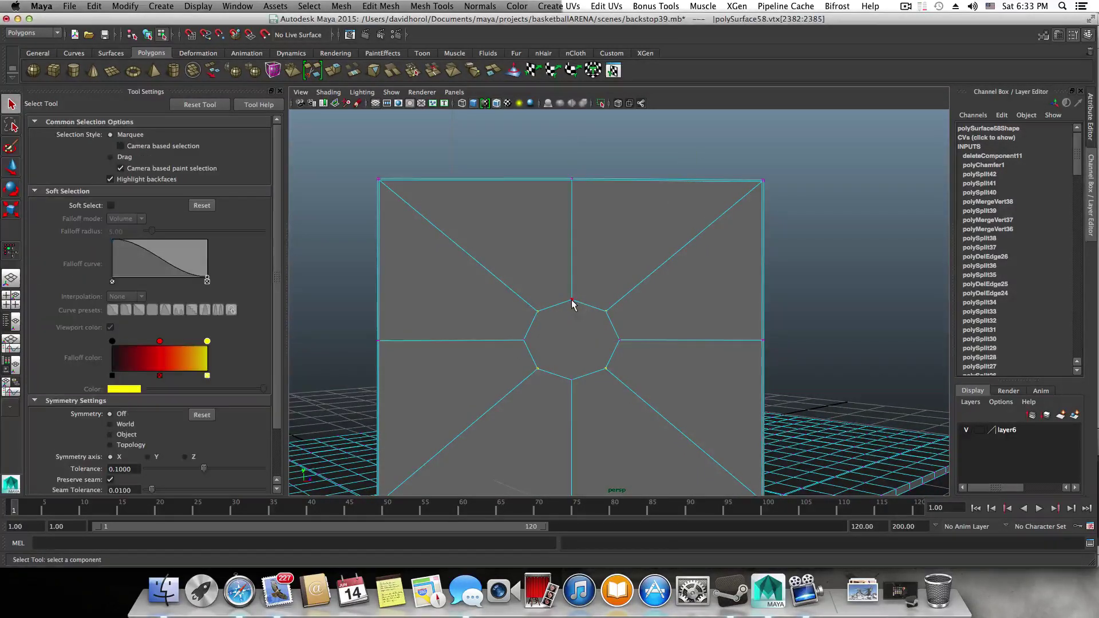
left_click(572, 302)
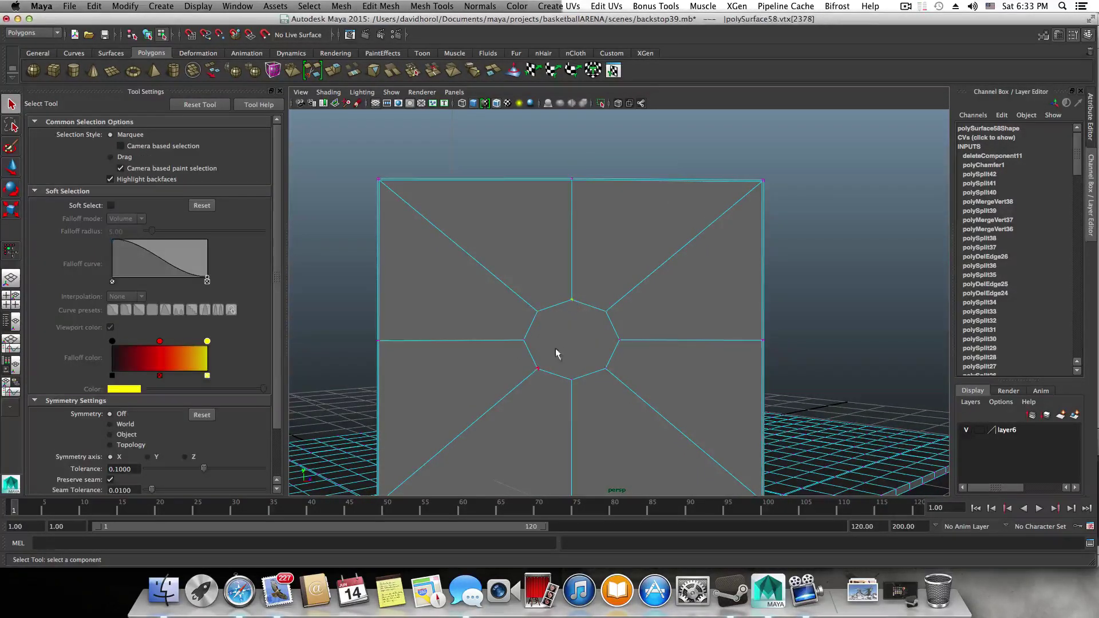
left_click(620, 341, "shift")
left_click(573, 380, "shift")
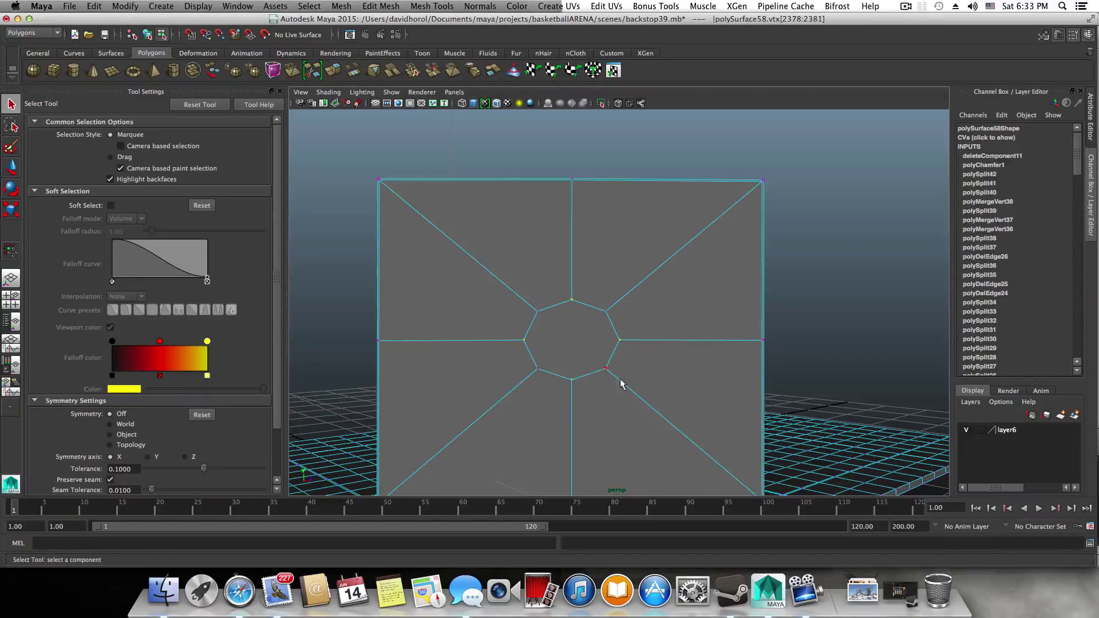
key("r")
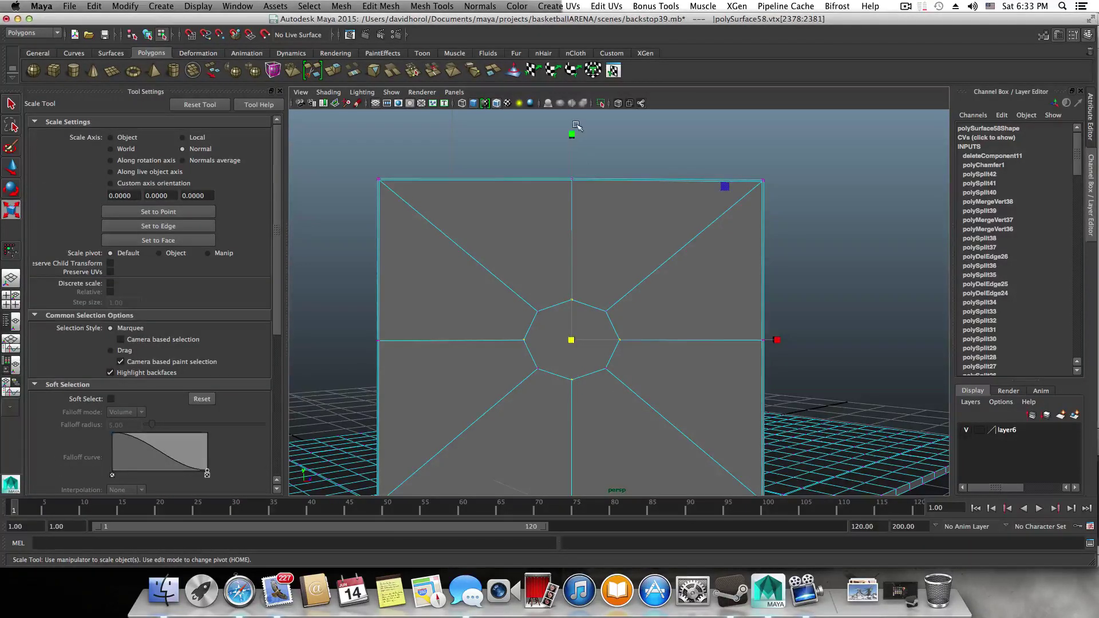
left_click_drag(574, 122, 576, 109)
key("3")
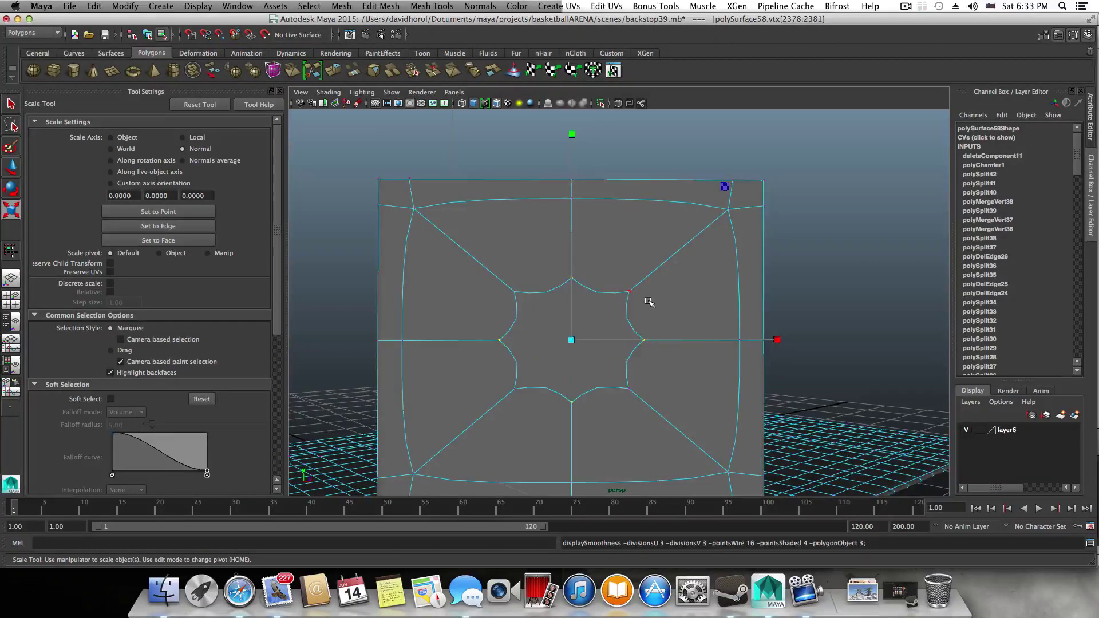
key("1")
- Delete the octagonal face at the centre of the front panel
right_click_drag(650, 298, 651, 320)
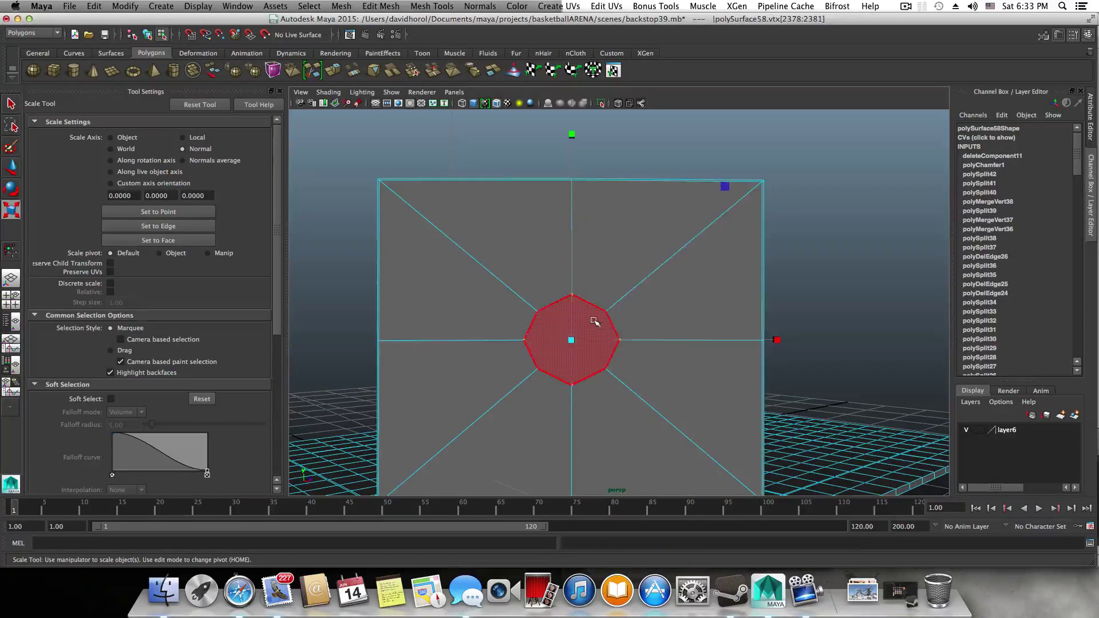
left_click(594, 321)
key("Delete")
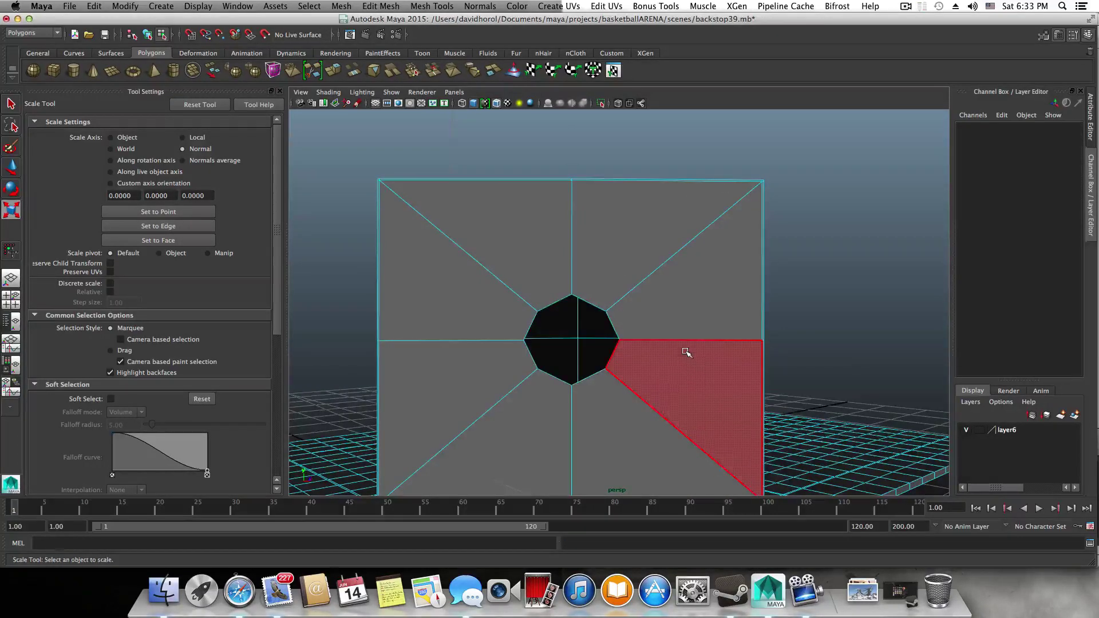
- Delete the four quad faces on the back of the holed panel and the large quad faces of the second panel
left_click_drag(685, 361, 651, 363, "alt")
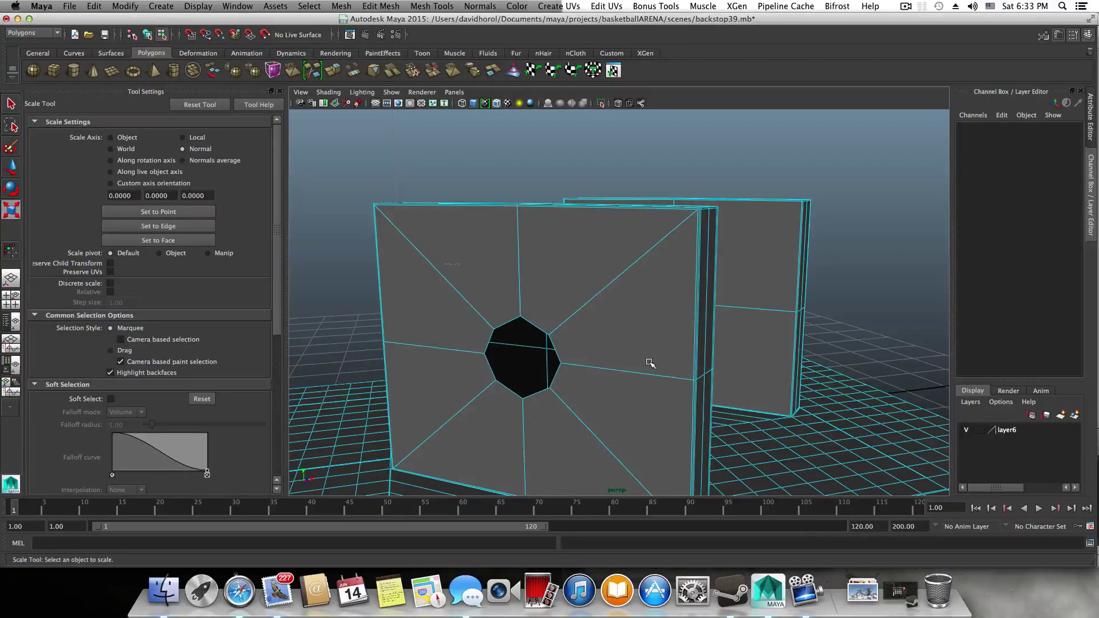
scroll(650, 362, "down", 8)
left_click_drag(650, 360, 521, 326, "alt")
scroll(790, 371, "up", 10)
mouse_move(790, 370)
left_mouse_down("alt")
mouse_move(815, 354)
mouse_move(792, 364)
left_mouse_up("alt")
key("1")
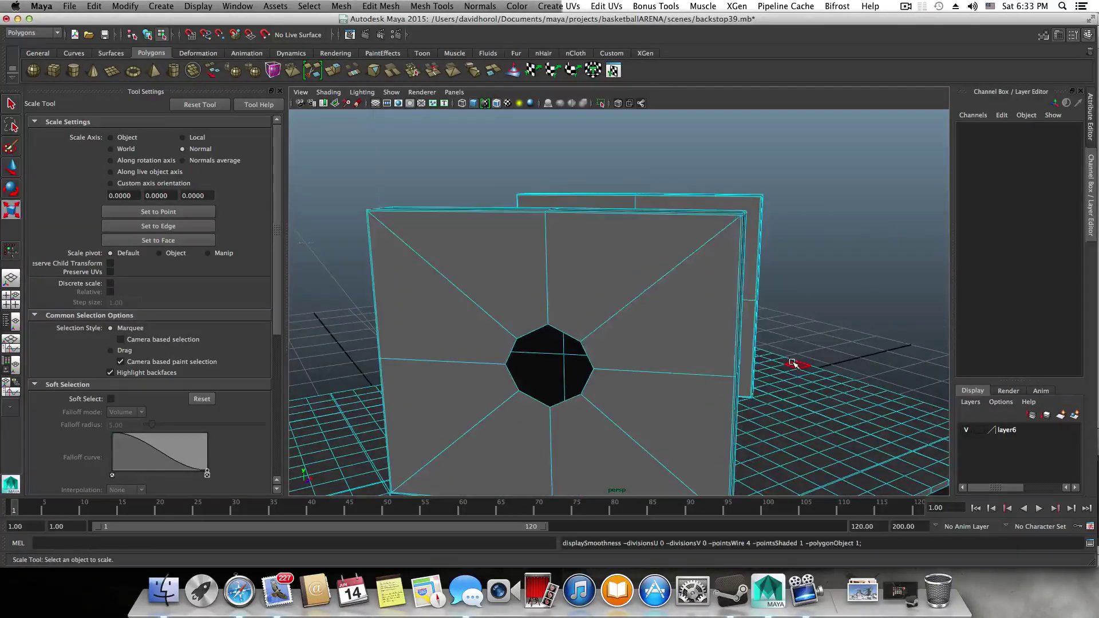
left_click_drag(711, 339, 577, 298, "alt")
right_click_drag(577, 292, 577, 323)
left_click(604, 281)
left_click(590, 312, "shift")
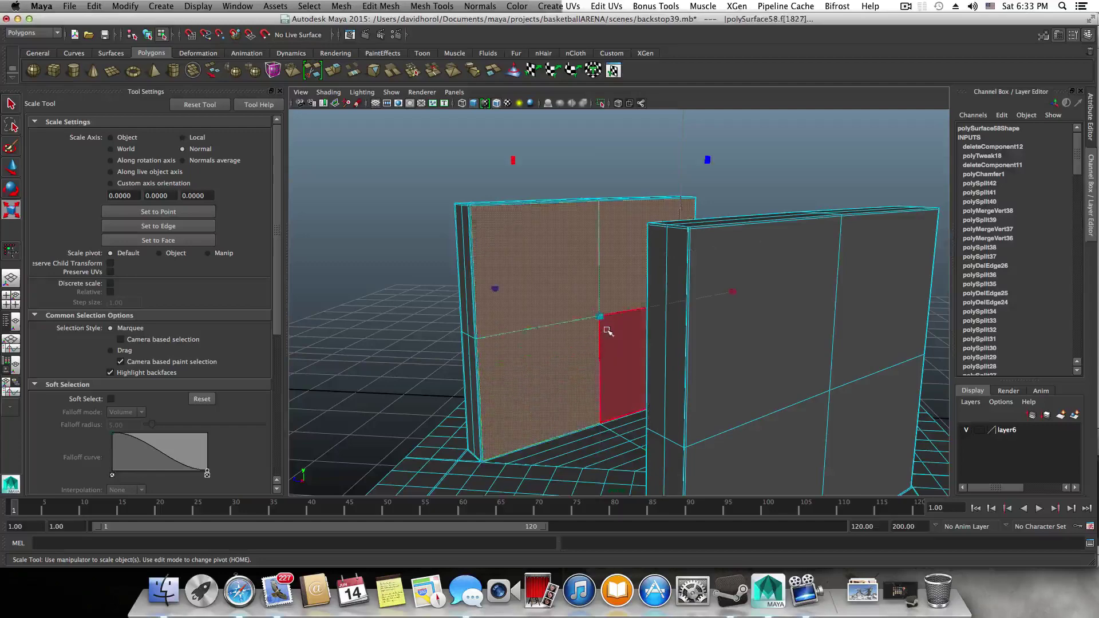
left_click_drag(610, 338, 653, 298, "alt")
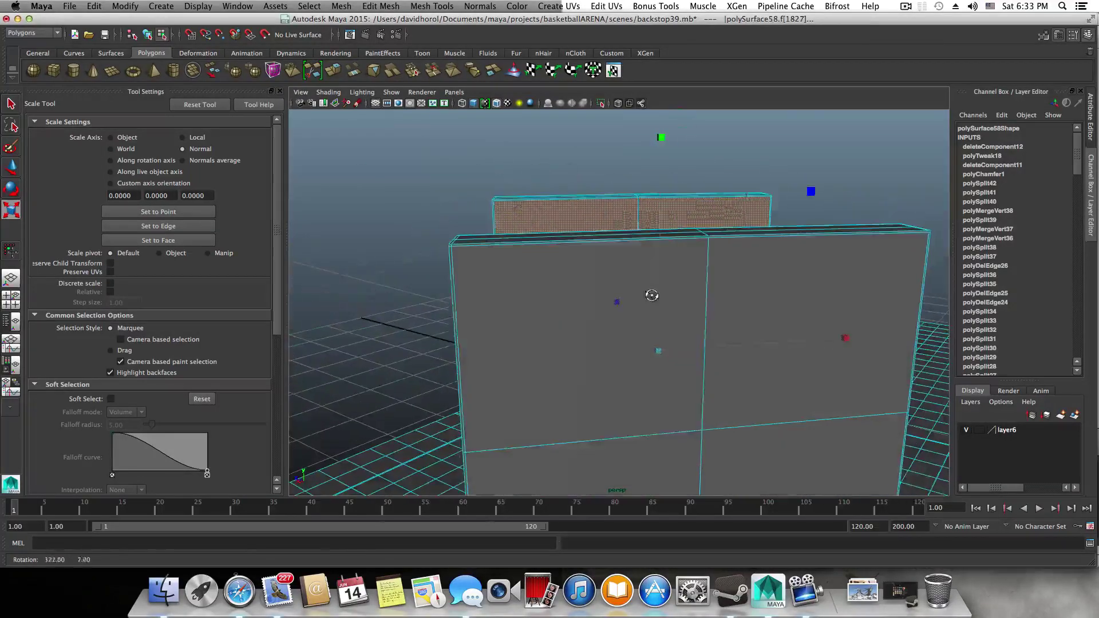
left_click(832, 377)
scroll(805, 329, "up", 5)
left_click(612, 382)
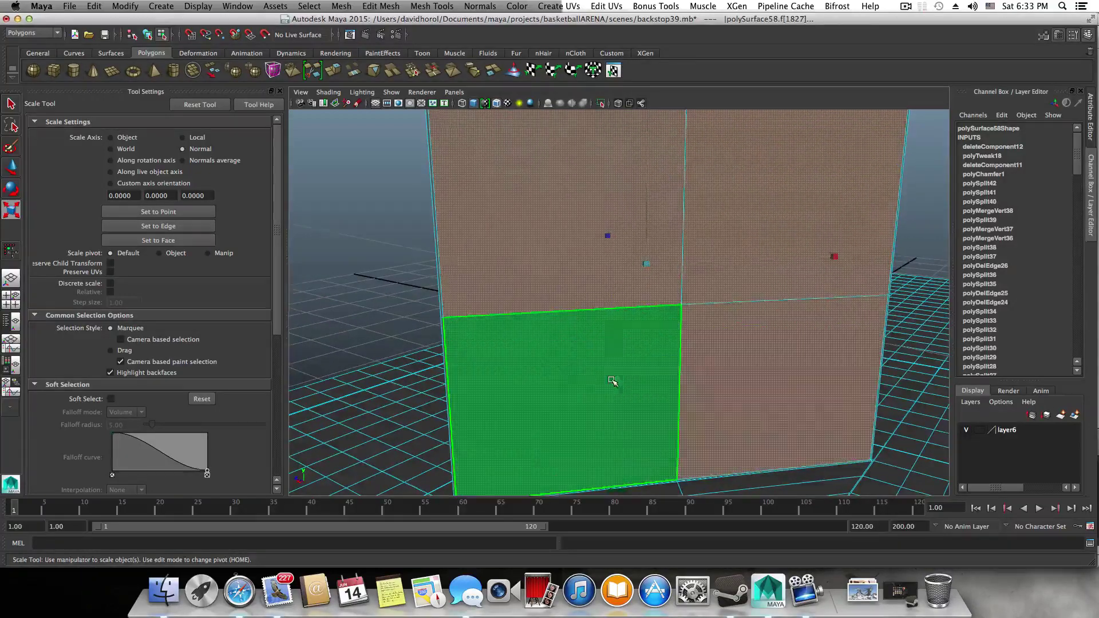
left_click_drag(612, 381, 696, 378, "alt")
key("Delete")
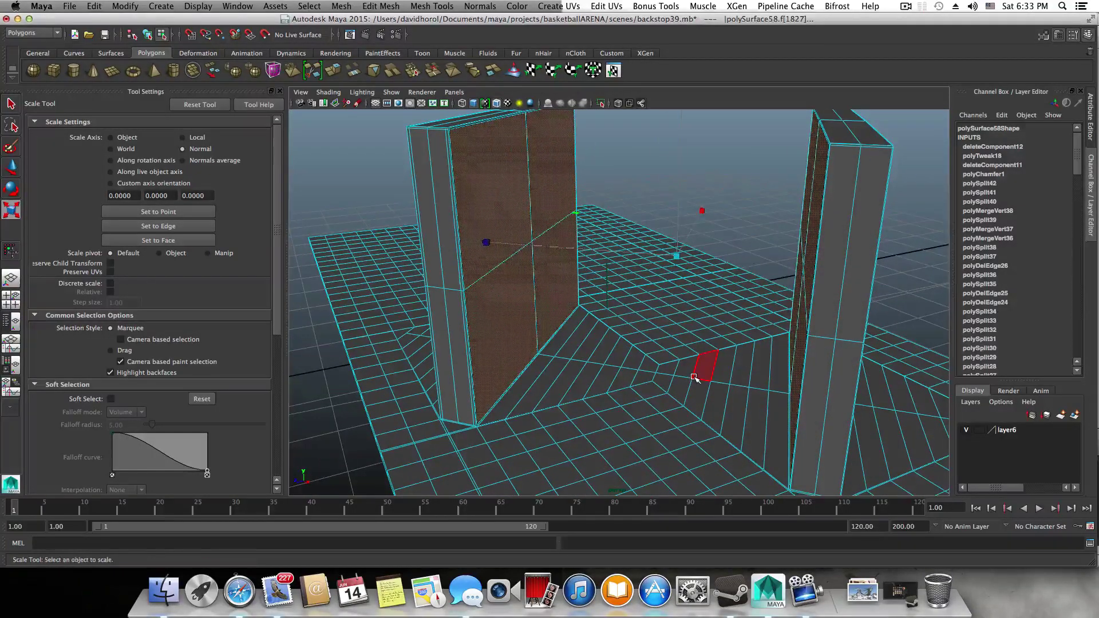
- Select the eight faces surrounding the octagonal hole and duplicate them with the face Duplicate command
left_click_drag(608, 361, 741, 353, "alt")
left_click(638, 223)
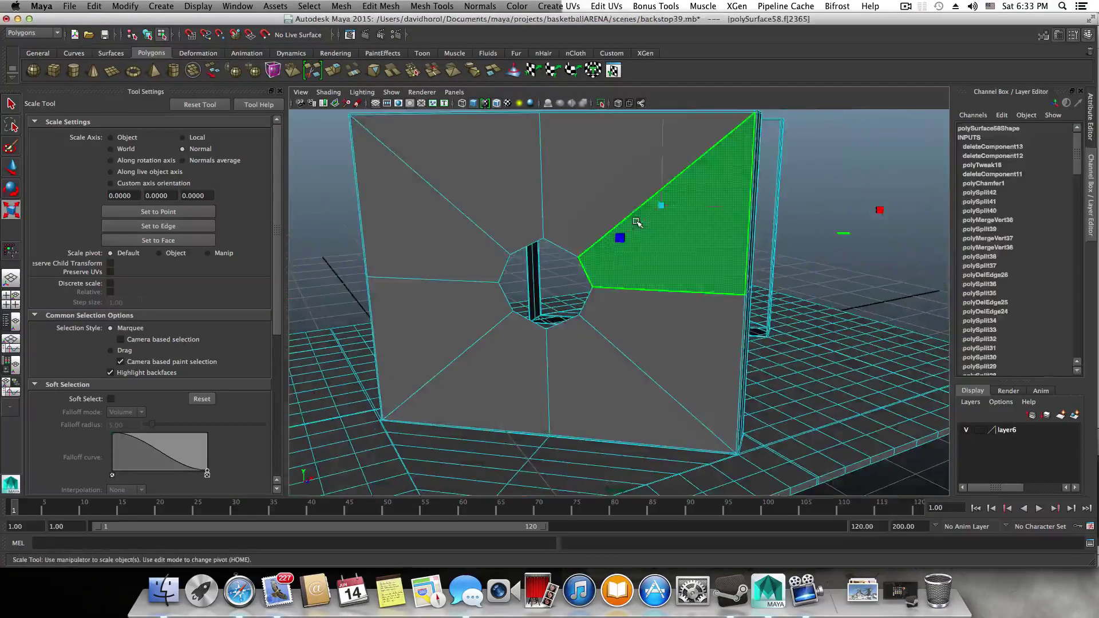
left_click(586, 191, "shift")
left_click(481, 189, "shift")
left_click(454, 239, "shift")
left_click(477, 304, "shift")
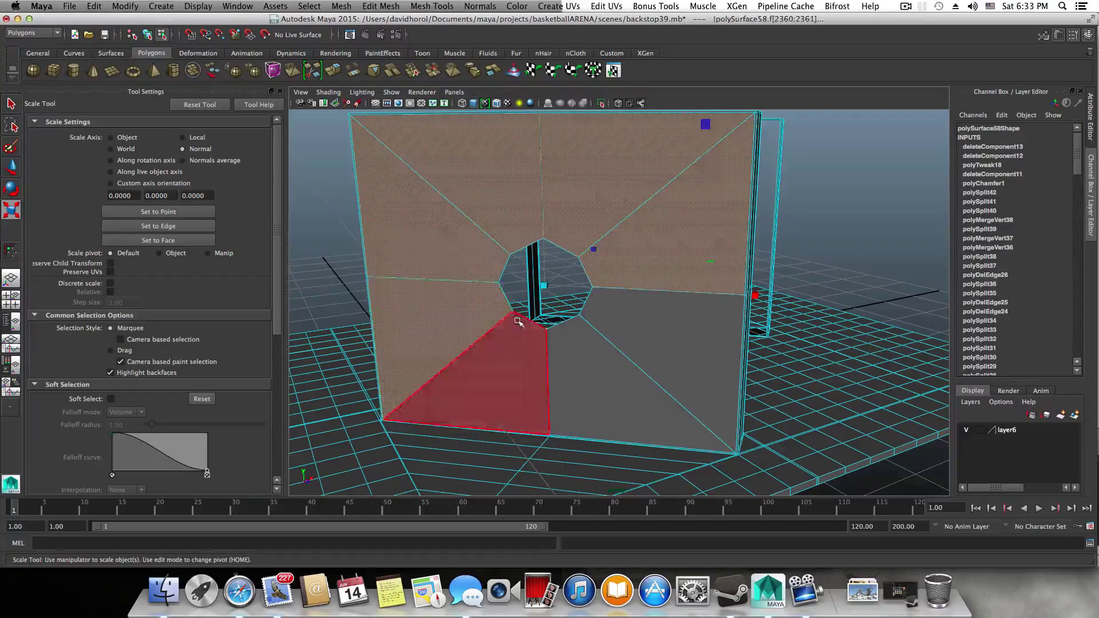
left_click(521, 323, "shift")
left_click(575, 327, "shift")
left_click(608, 311, "shift")
left_click_drag(614, 271, 602, 252, "alt")
middle_click_drag(586, 164, 592, 232, "alt")
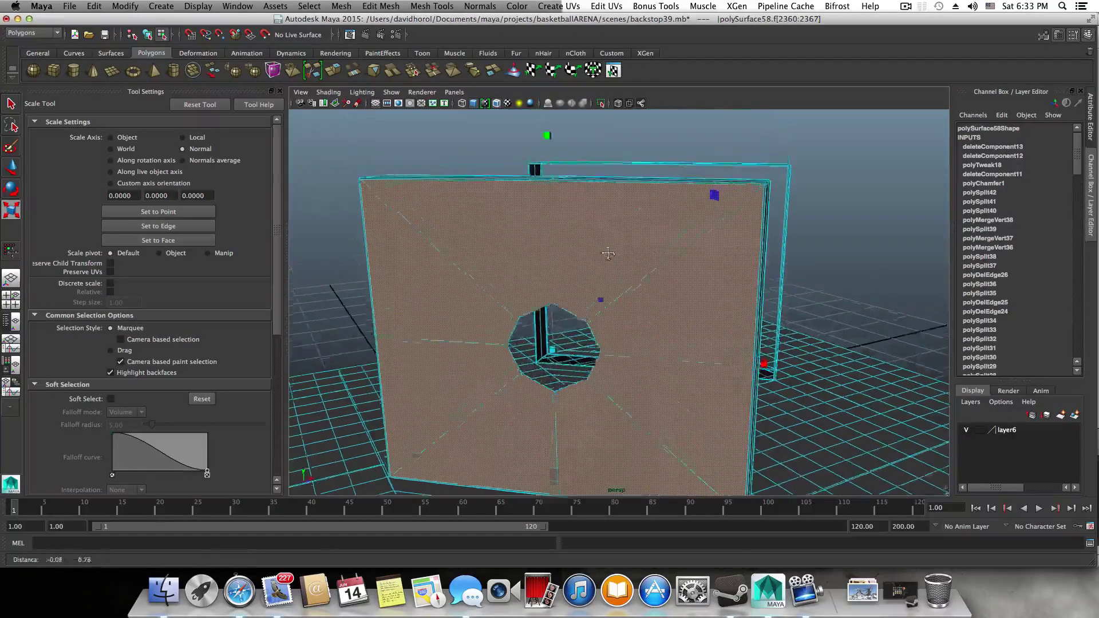
left_click_drag(592, 232, 545, 234, "alt")
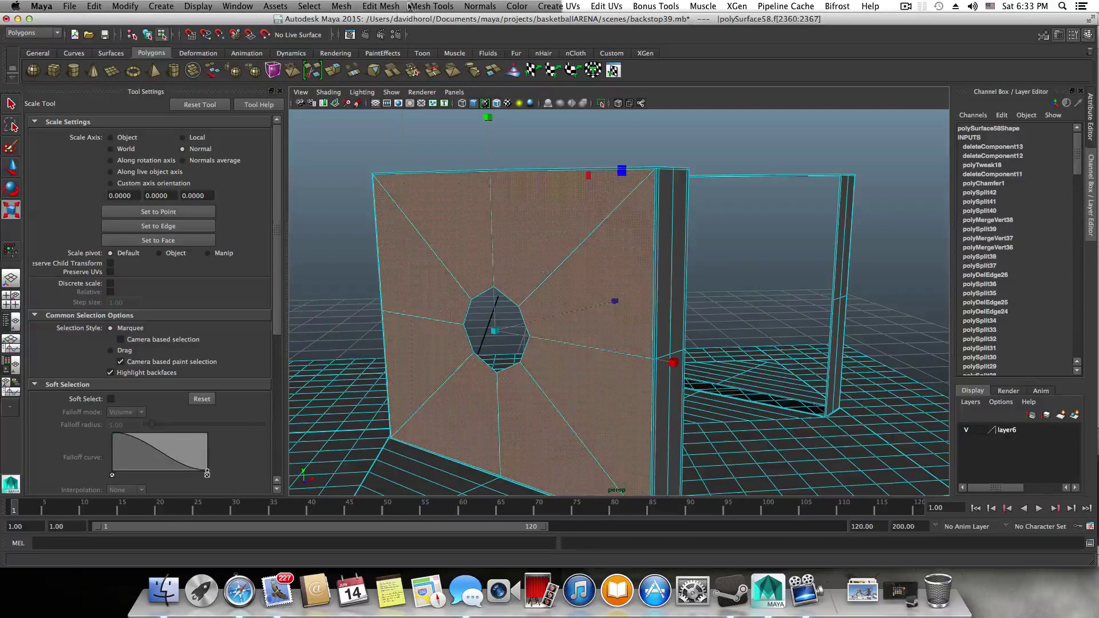
left_click(387, 7)
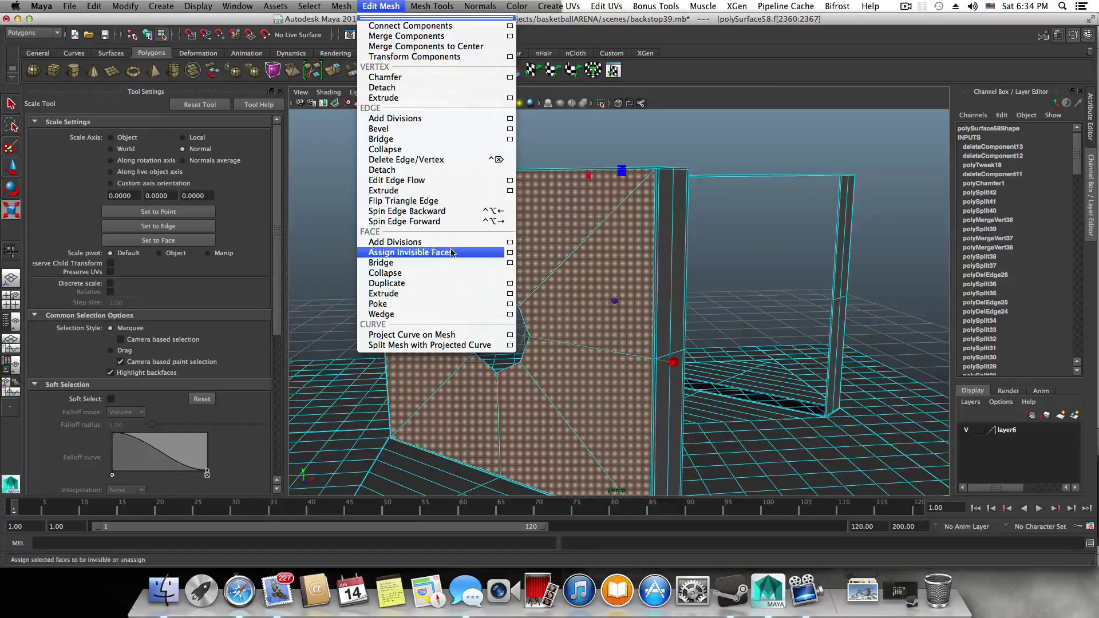
left_click(393, 286)
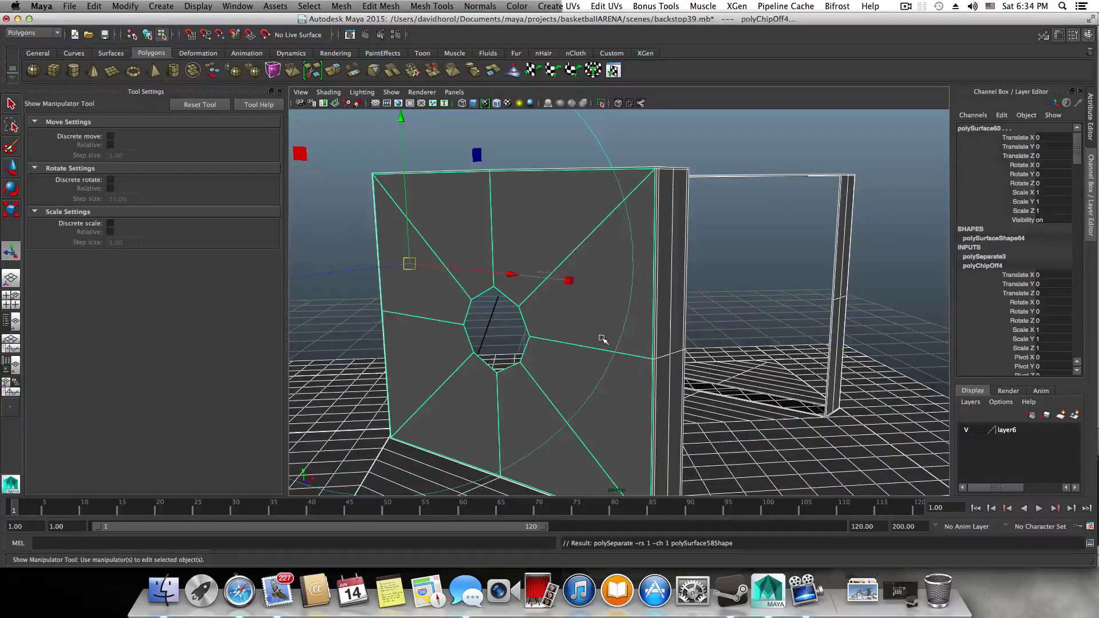
- Switch to object selection, keep only the duplicated panel surface selected, and center its pivot
key("F8")
key("F8")
key("F8")
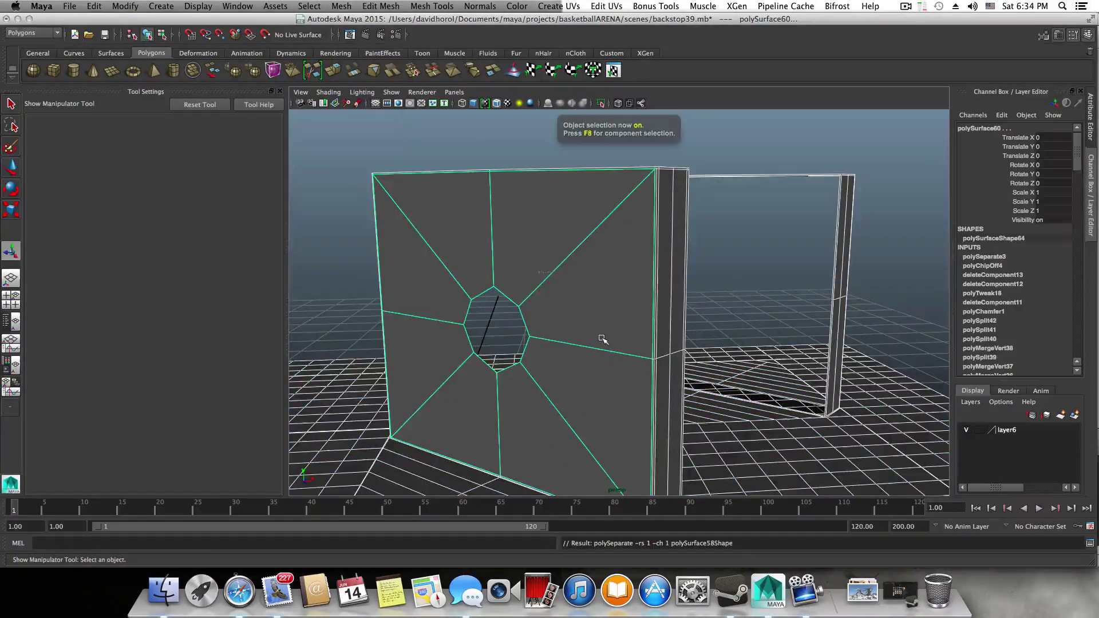
left_click_drag(603, 339, 565, 341, "alt")
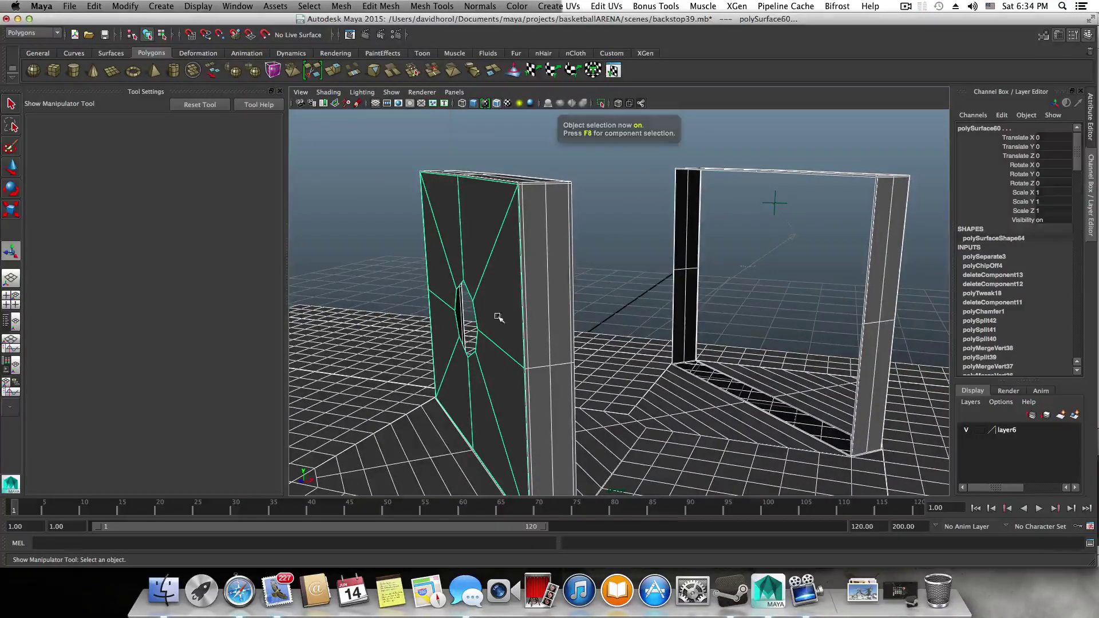
left_click(135, 6)
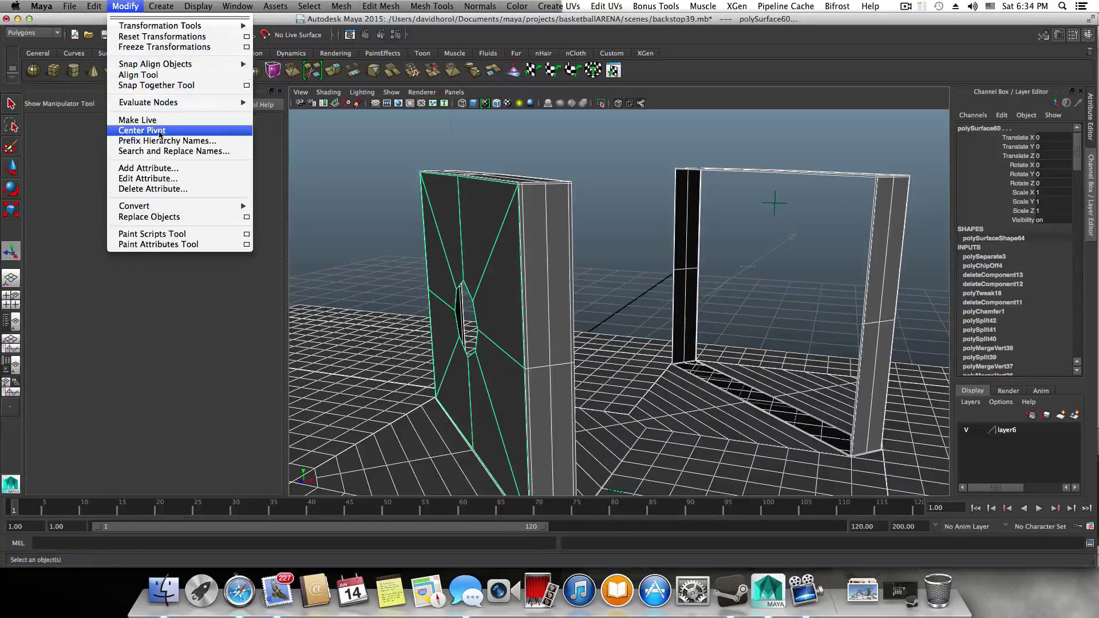
left_click(233, 128)
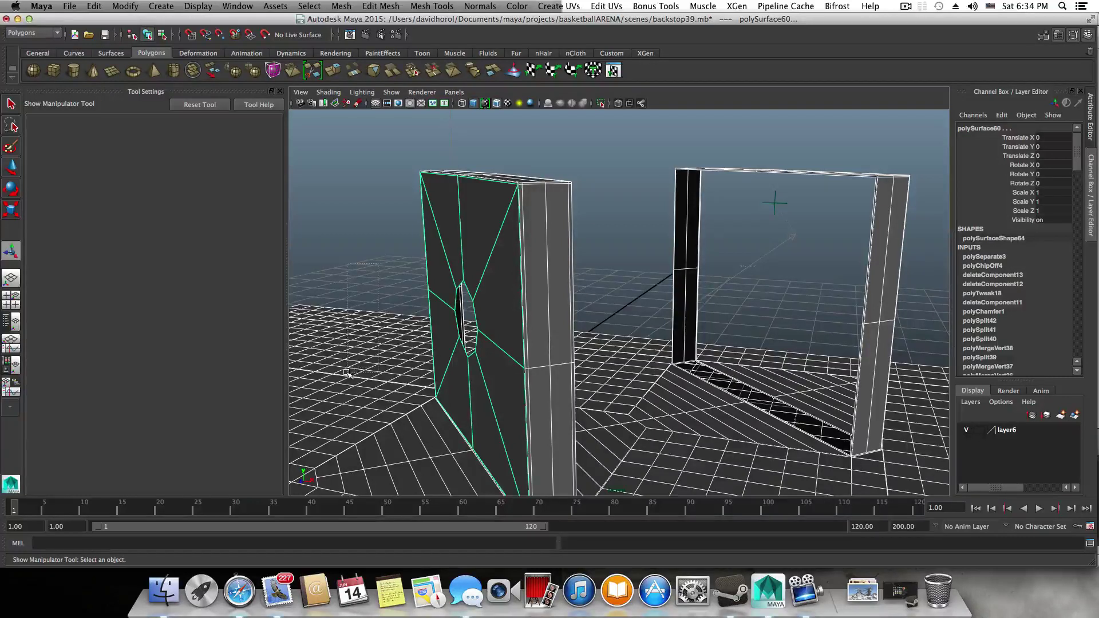
left_click_drag(347, 374, 345, 372)
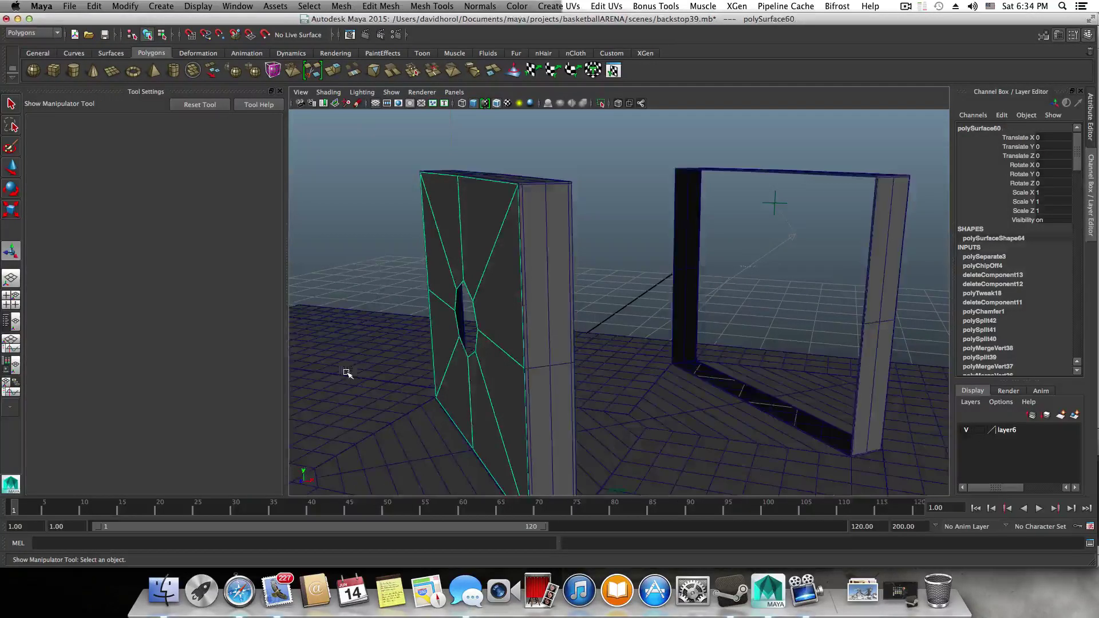
left_click(136, 6)
left_click(144, 129)
- Activate the Move tool and try the Normal and Local move axes, ending with Custom axis orientation
key("w")
left_click_drag(457, 305, 484, 340, "alt")
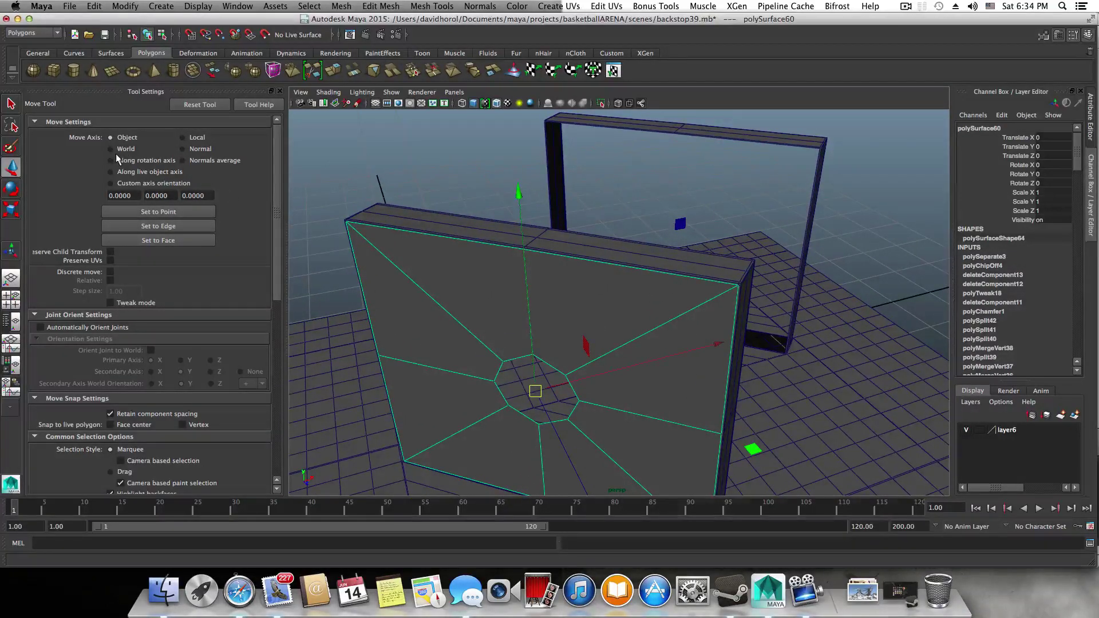
left_click(183, 149)
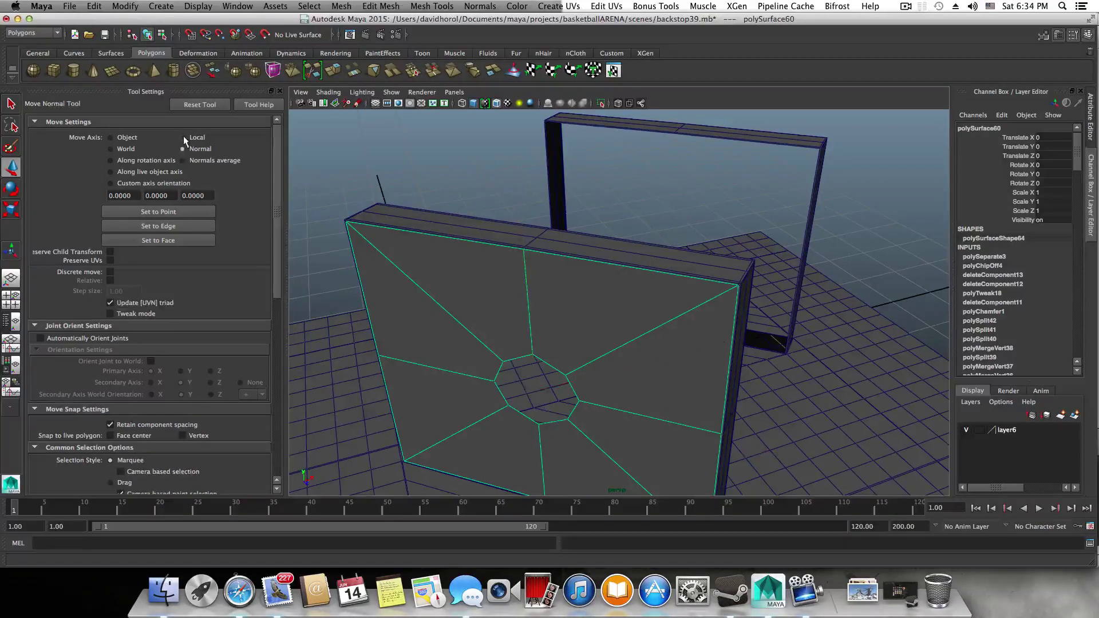
left_click(183, 138)
left_click_drag(424, 261, 343, 246, "alt")
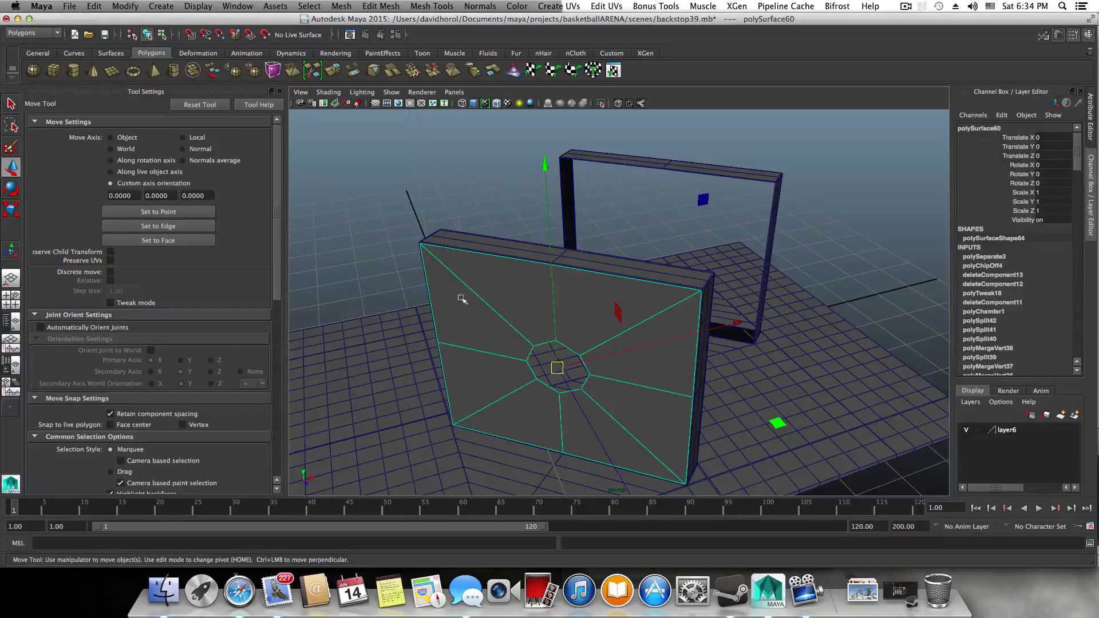
- Examine the duplicated surface, its pivot and the octagonal hole from behind the panel
left_click_drag(462, 299, 553, 377, "alt")
middle_click_drag(556, 376, 593, 421, "alt")
scroll(587, 413, "up", 5)
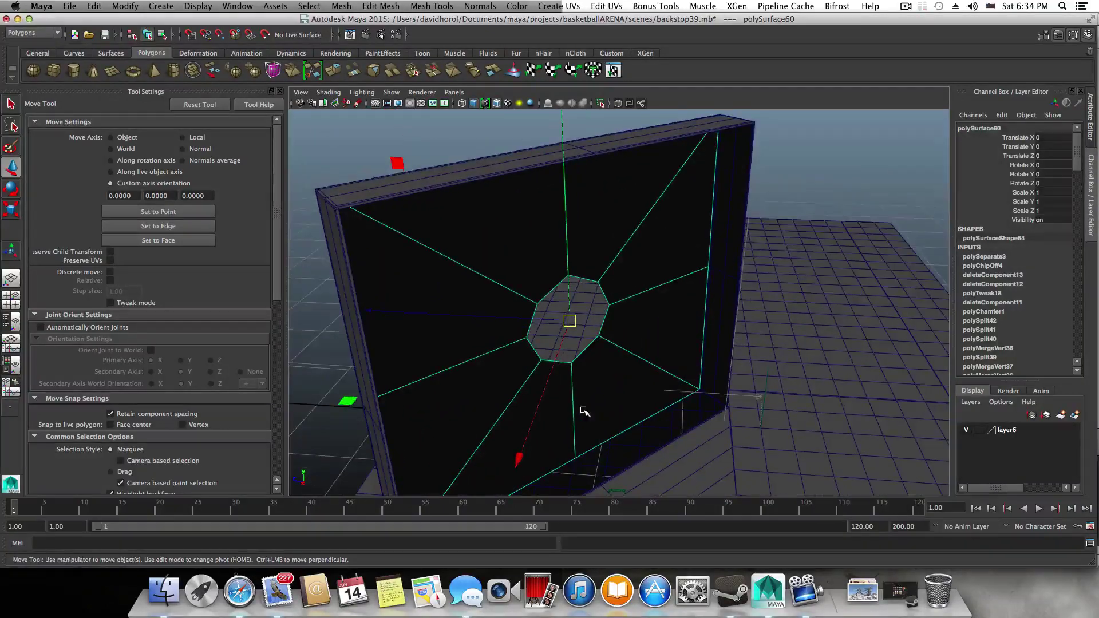
left_click_drag(584, 411, 623, 437, "alt")
middle_click_drag(624, 436, 469, 249, "alt")
right_click_drag(540, 306, 618, 291, "alt")
middle_click_drag(618, 291, 608, 347, "alt")
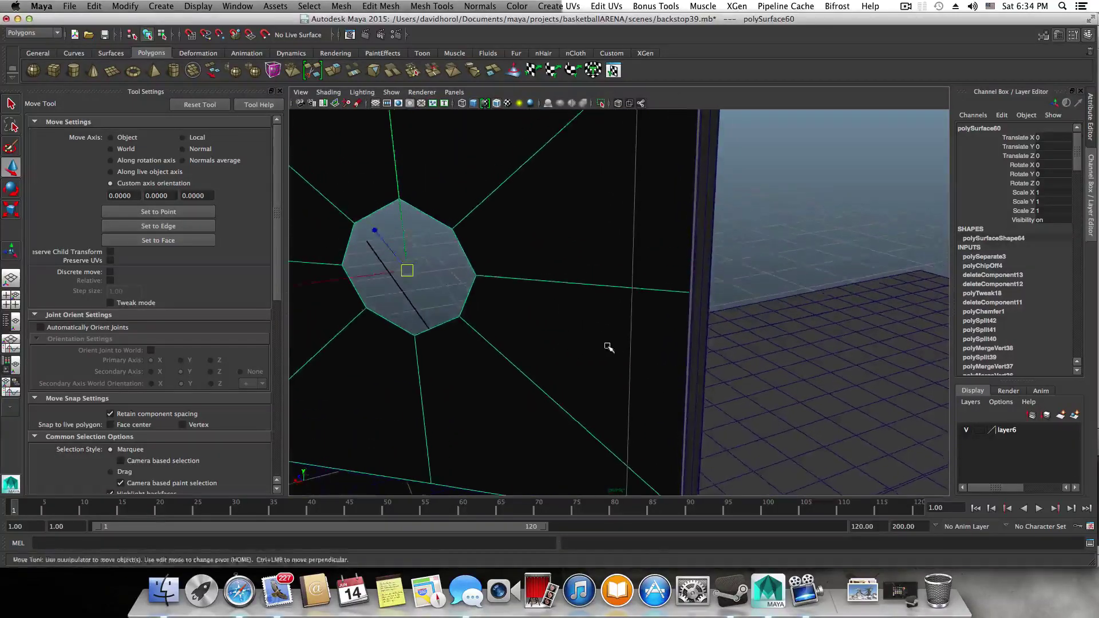
left_click_drag(609, 347, 520, 346, "alt")
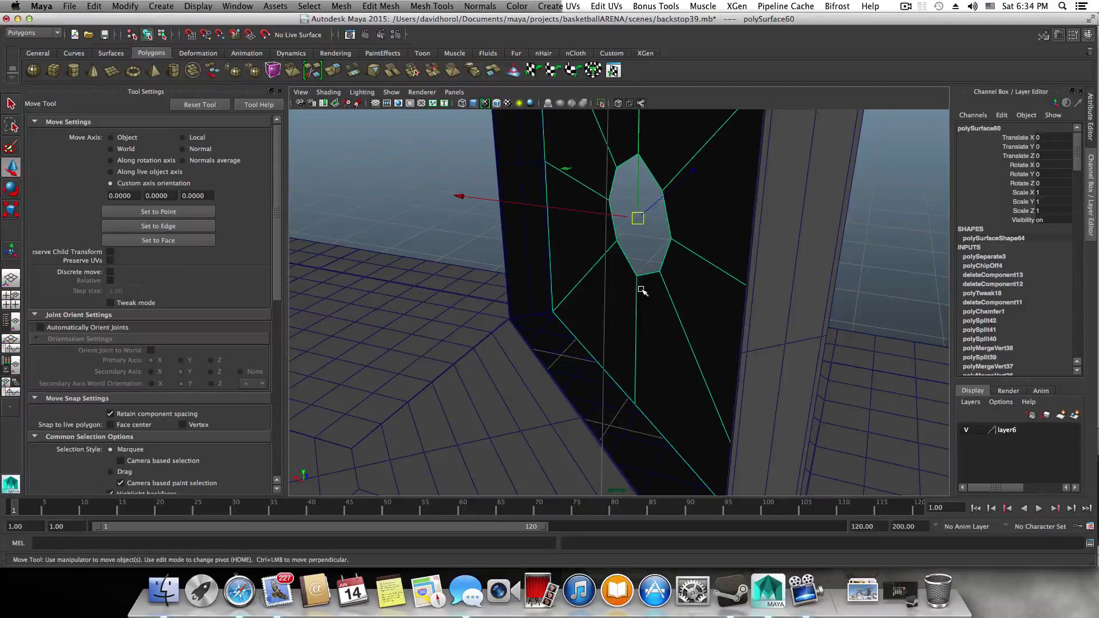
- Move the duplicated panel surface's pivot from its center to the surface's lower corner vertex
key("Home")
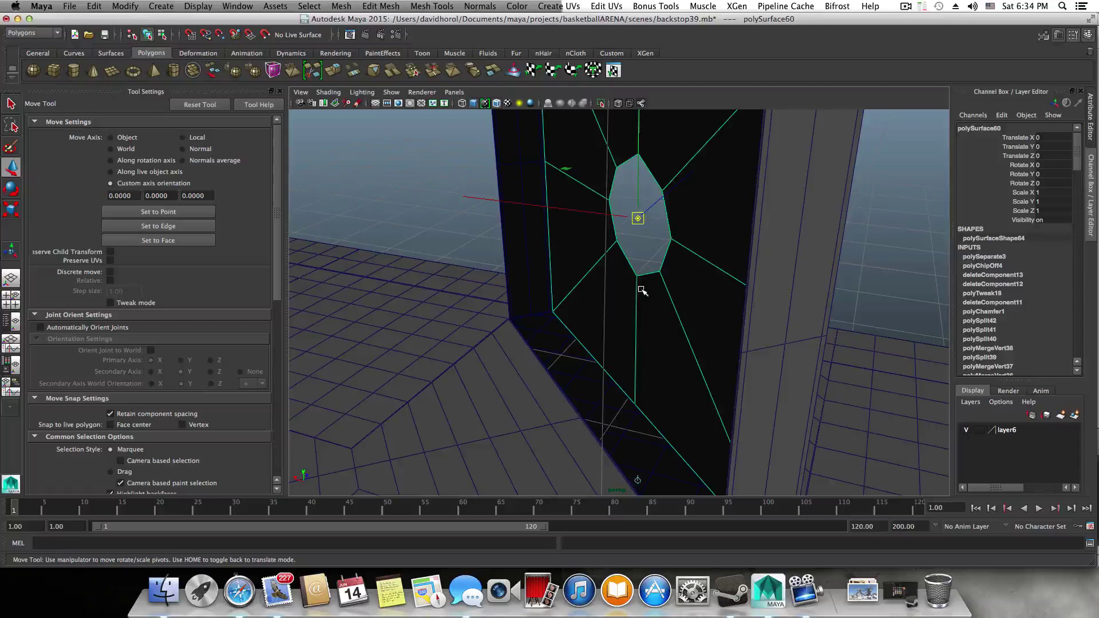
key("Home")
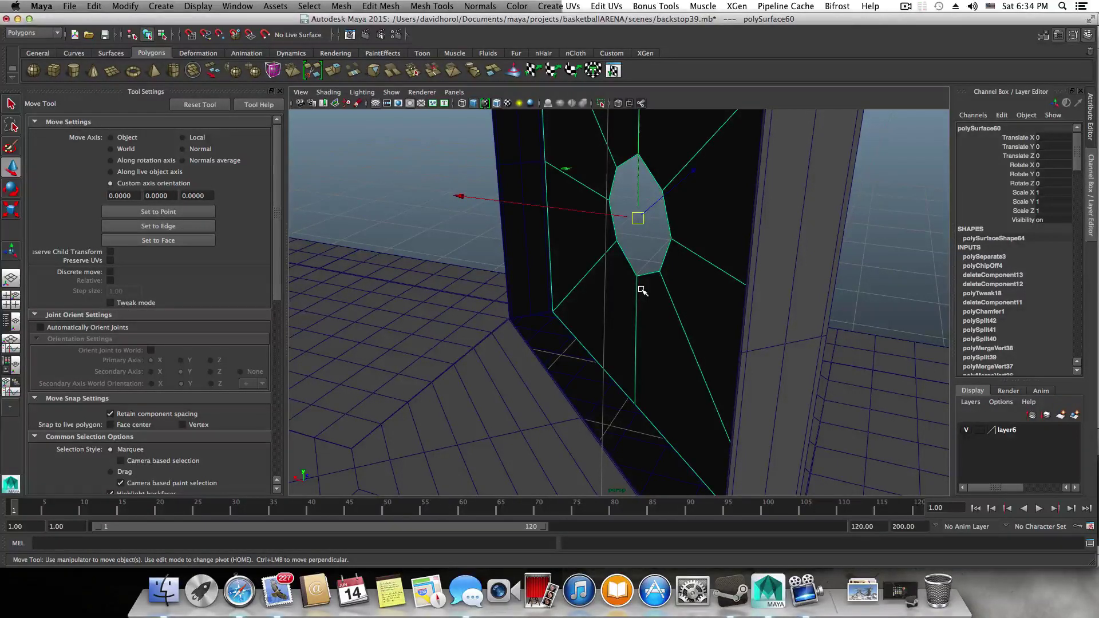
key("Home")
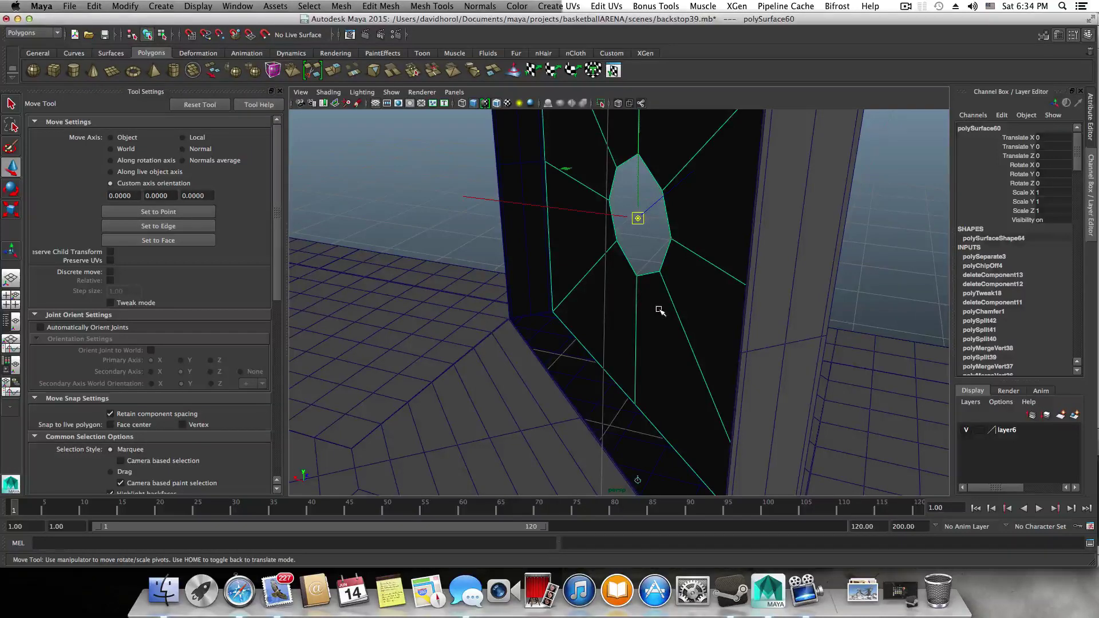
left_click_drag(660, 310, 710, 314, "alt")
left_click(601, 313)
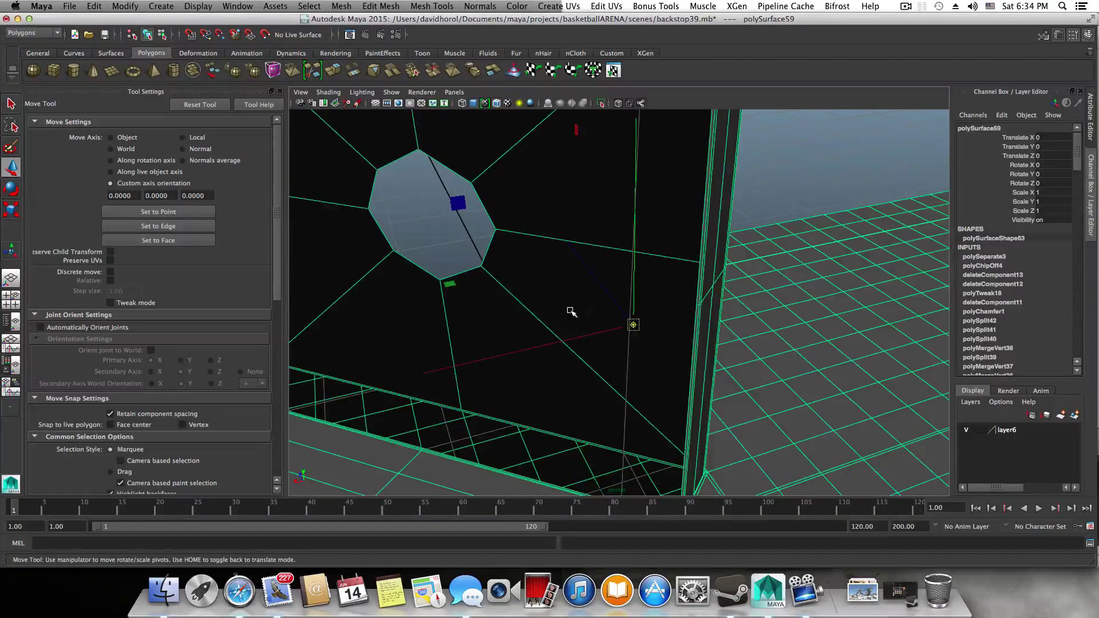
key("Home")
key("z")
left_click_drag(574, 310, 678, 313, "alt")
key("Home")
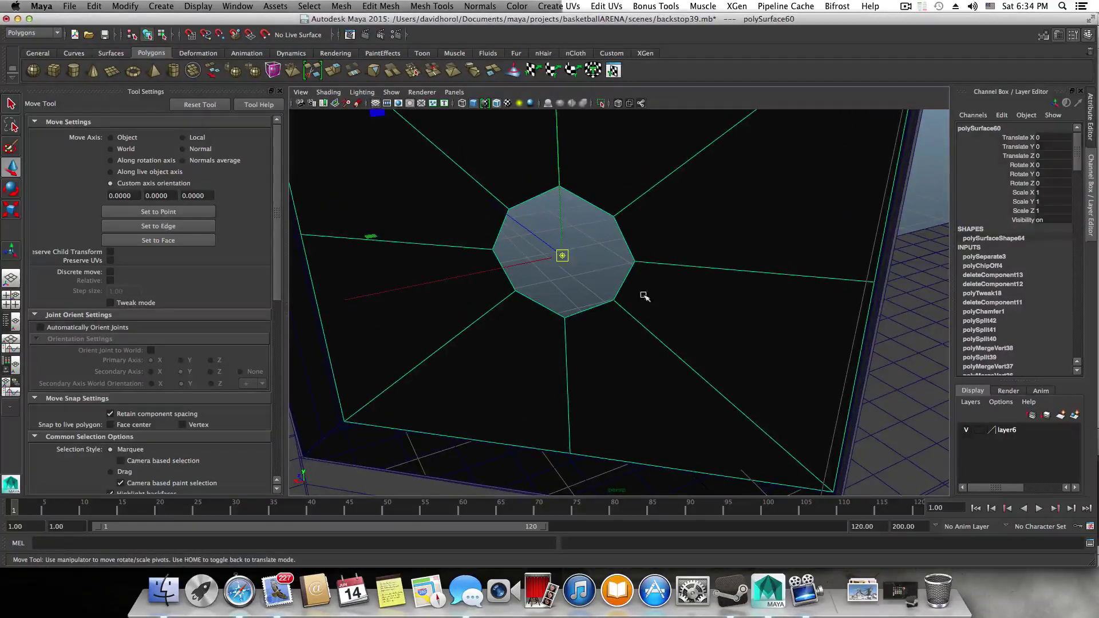
left_click_drag(563, 256, 916, 375)
key("Home")
- Snap the duplicated surface by its corner pivot onto the frame's open side, at Translate X 0.395 and Z -0.36
right_click_drag(916, 375, 753, 272, "alt")
middle_click_drag(753, 273, 801, 342, "alt")
right_click_drag(679, 369, 766, 393, "alt")
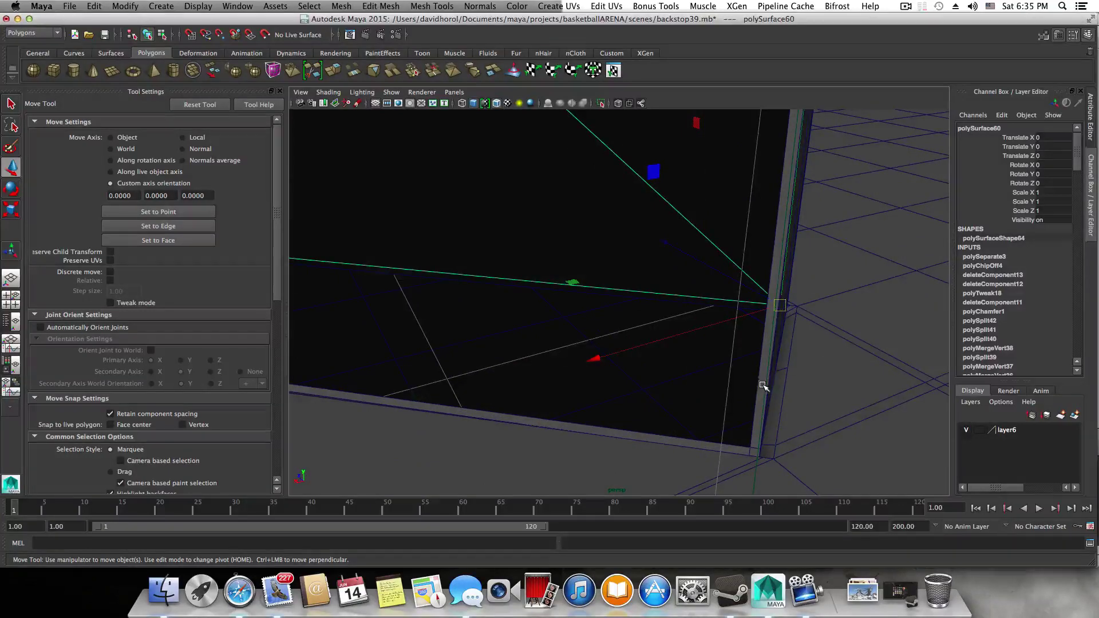
left_click_drag(778, 305, 744, 432)
- Reverse the normals of the repositioned panel surface and return to object selection
right_click_drag(744, 433, 716, 417, "alt")
left_click_drag(716, 417, 616, 334, "alt")
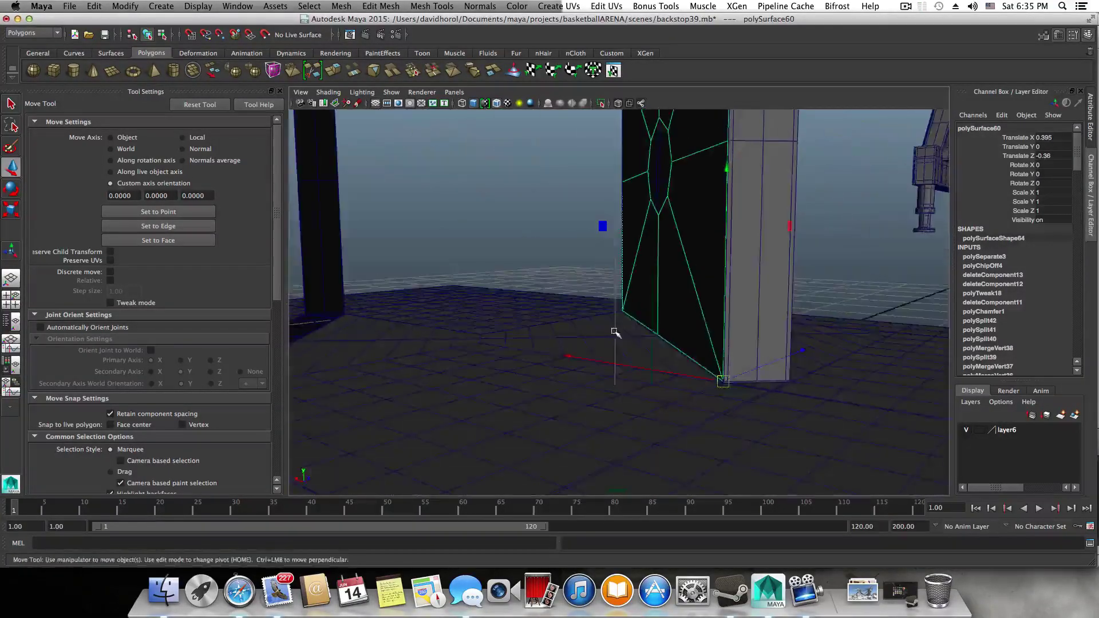
middle_click_drag(616, 334, 626, 469, "alt")
right_click_drag(626, 470, 630, 428, "alt")
left_click_drag(630, 427, 652, 405, "alt")
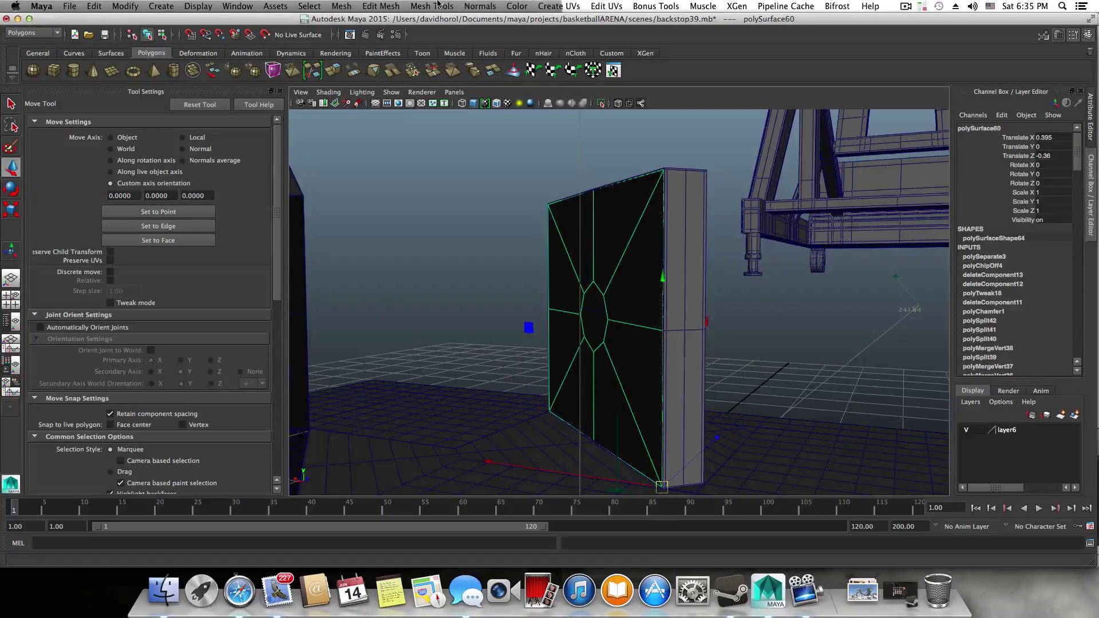
left_click(473, 6)
left_click(497, 101)
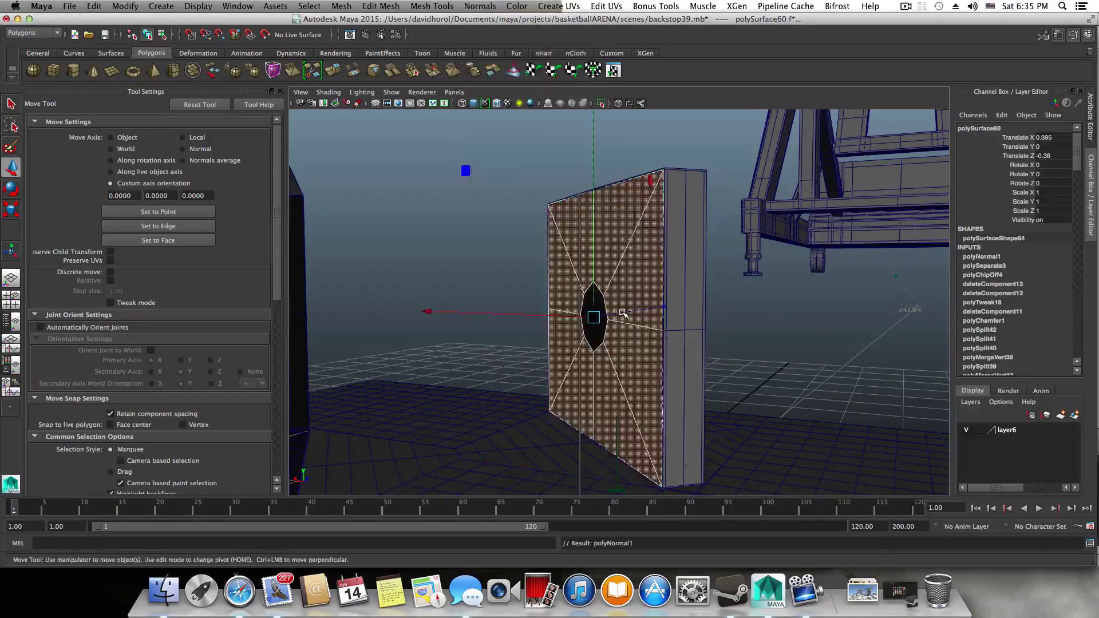
key("F8")
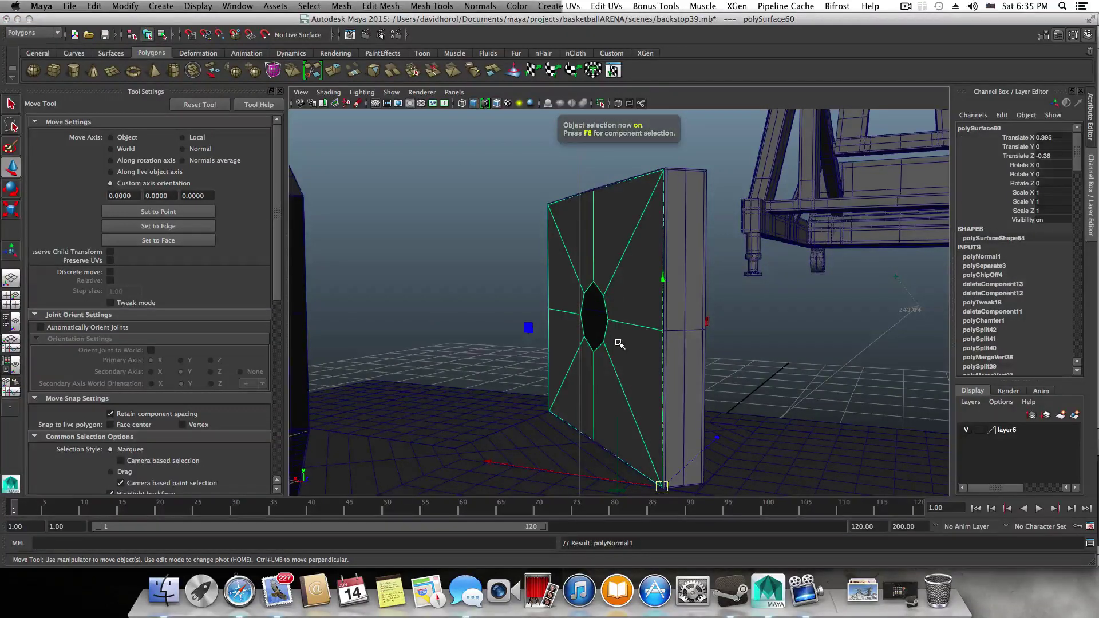
- Duplicate the panel surface and snap the copy's corner onto the second backstop frame, at Translate X 3.72 and Z -3.394
key("ctrl+d")
middle_click_drag(576, 373, 748, 309, "alt")
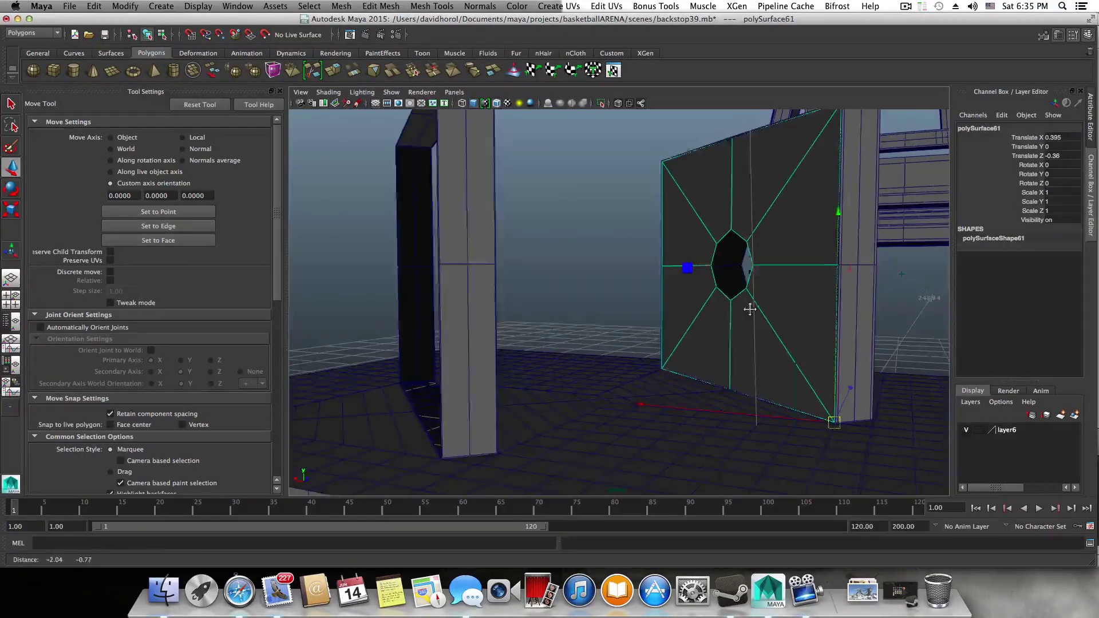
left_click_drag(663, 396, 716, 395, "alt")
middle_click_drag(711, 284, 716, 224, "alt")
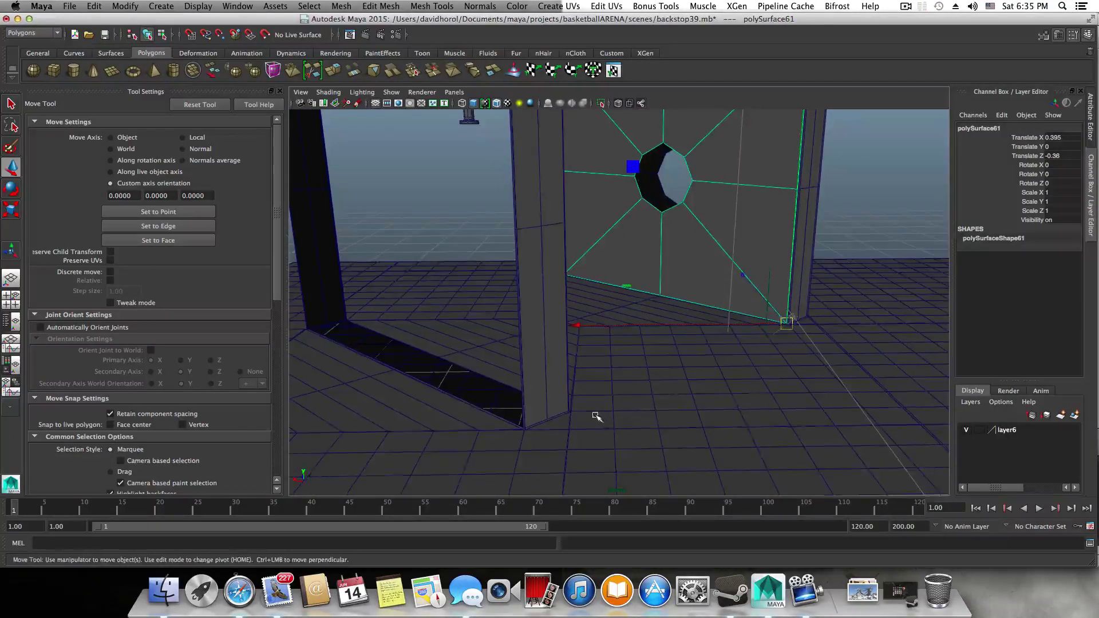
middle_click_drag(590, 417, 626, 373, "alt")
right_click_drag(653, 396, 785, 413, "alt")
middle_click_drag(687, 423, 729, 395, "alt")
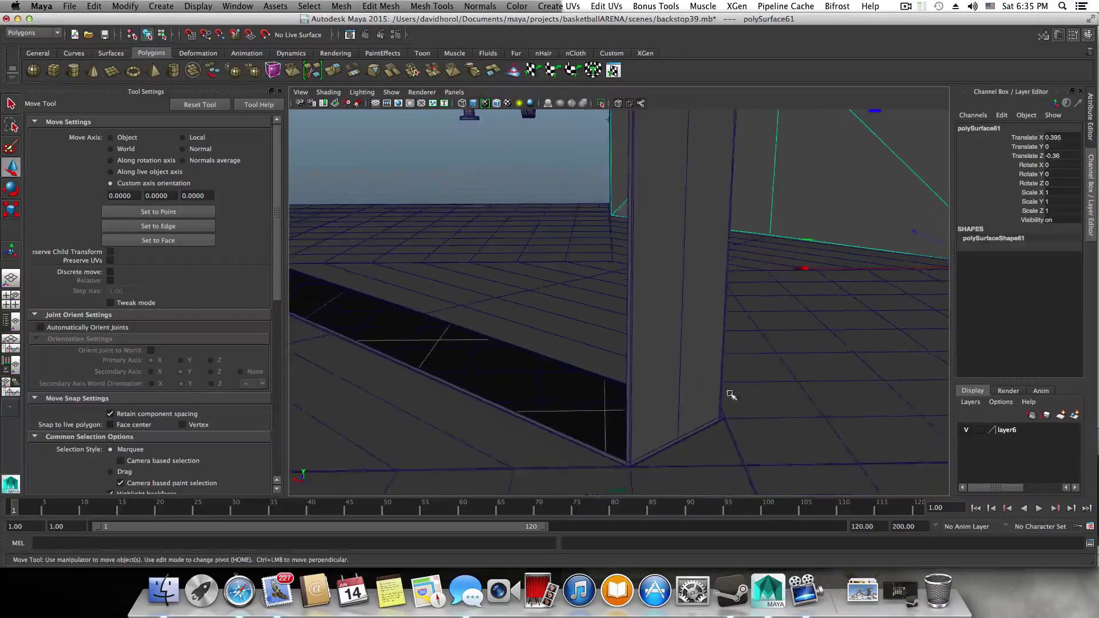
left_click_drag(675, 395, 745, 396, "alt")
middle_click_drag(709, 398, 675, 407, "alt")
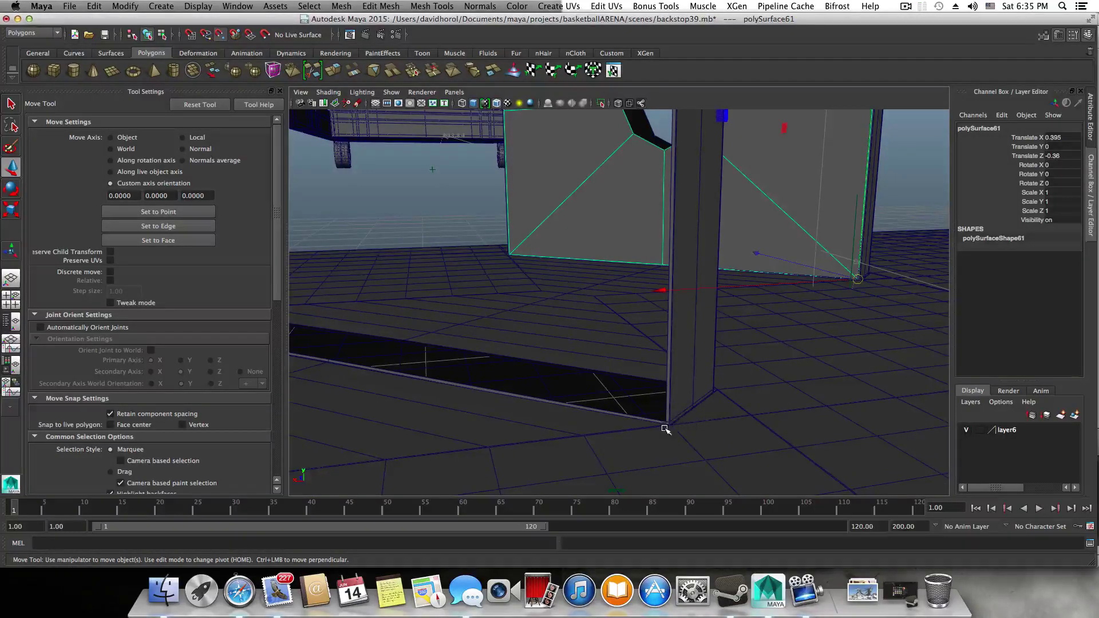
scroll(665, 430, "up", 2)
middle_click_drag(680, 453, 618, 381)
- Examine how the copied panel's lower corner and edges fit the second backstop frame
scroll(658, 404, "up", 3)
scroll(619, 382, "up", 3)
left_click_drag(510, 380, 537, 387, "alt")
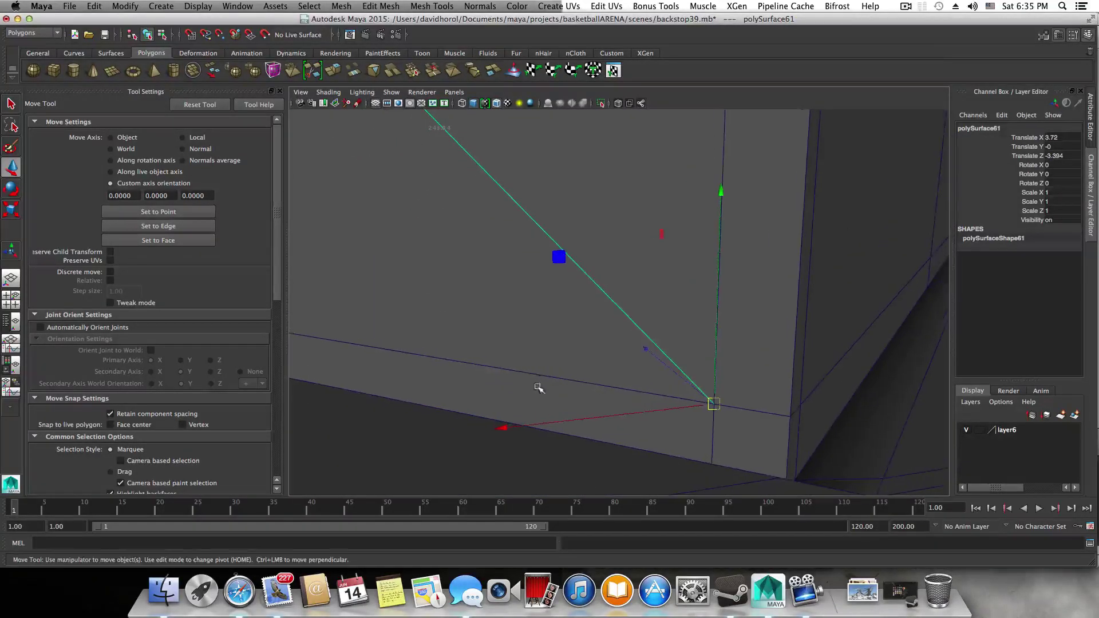
left_click_drag(712, 405, 704, 407)
scroll(702, 404, "down", 8)
middle_click_drag(639, 229, 670, 415, "alt")
left_click_drag(670, 416, 560, 386, "alt")
scroll(558, 385, "down", 4)
middle_click_drag(558, 385, 582, 422, "alt")
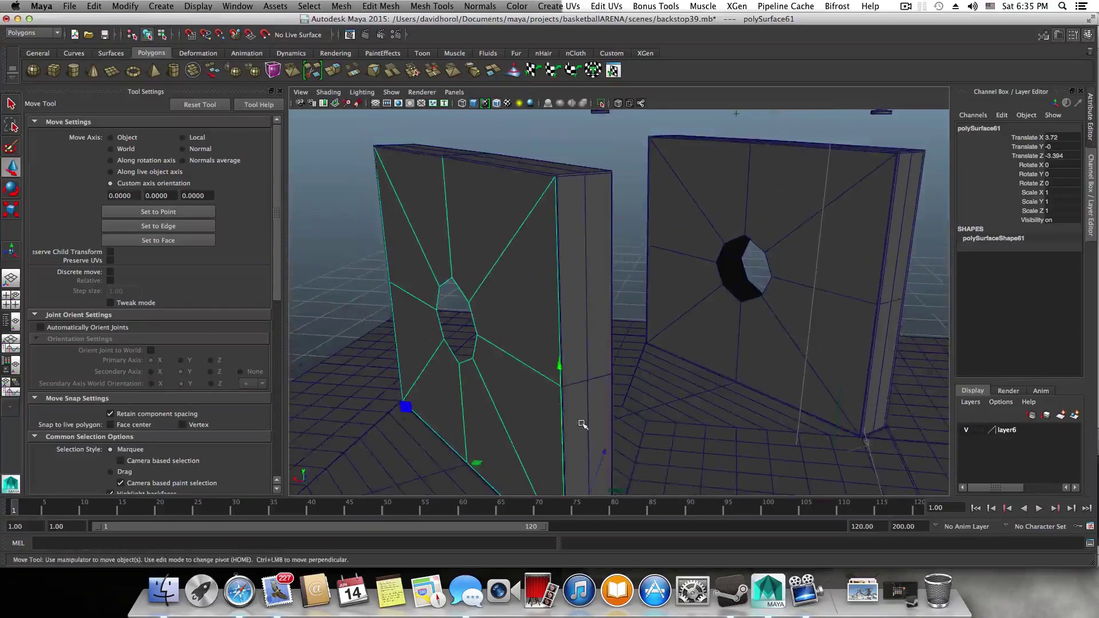
- Duplicate the panel again and snap the copy to the second frame's open opposite side, at Translate X 3.325 and Z -3.034
left_click_drag(583, 425, 576, 422, "alt")
left_click_drag(484, 337, 487, 269, "alt")
scroll(489, 280, "up", 5)
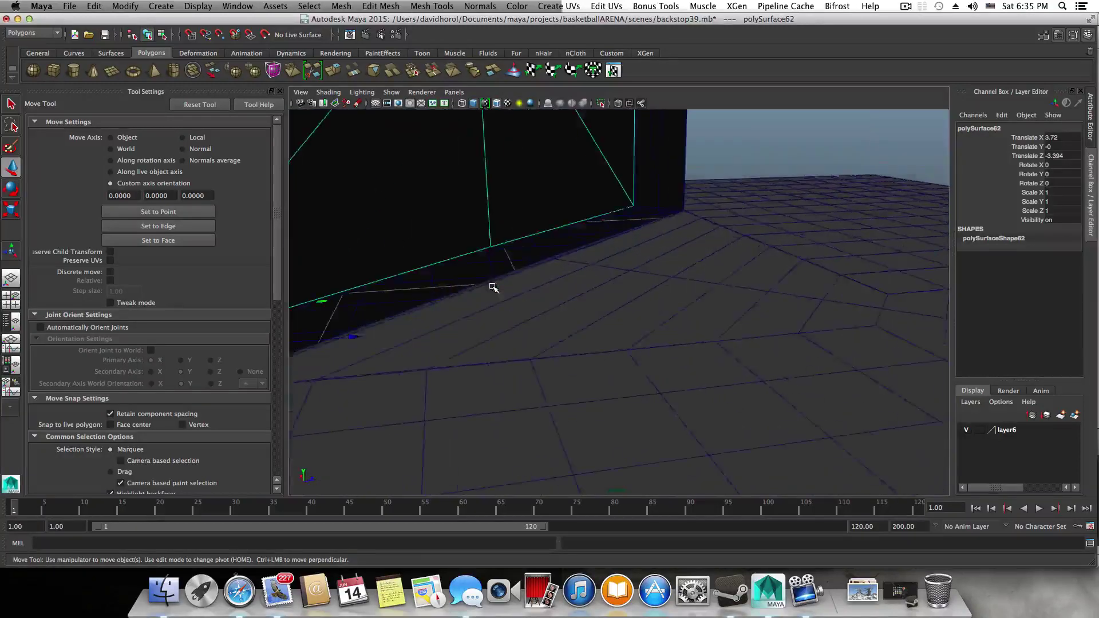
middle_click_drag(498, 286, 675, 281, "alt")
middle_click_drag(522, 358, 545, 349, "alt")
scroll(491, 355, "up", 4)
left_click_drag(491, 355, 538, 375, "alt")
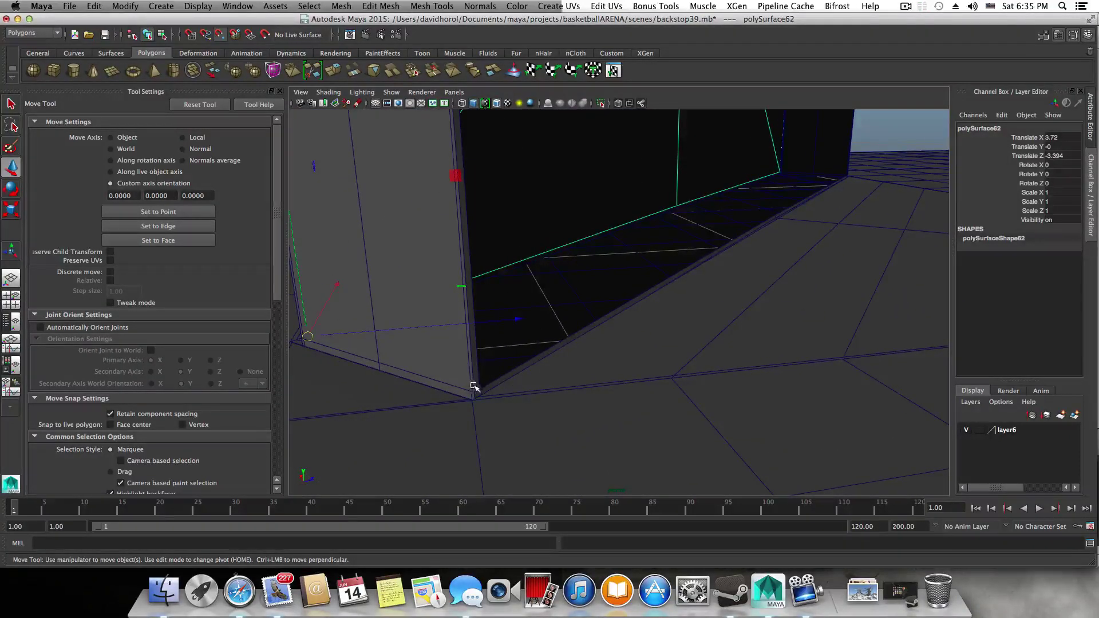
middle_click_drag(475, 387, 480, 390)
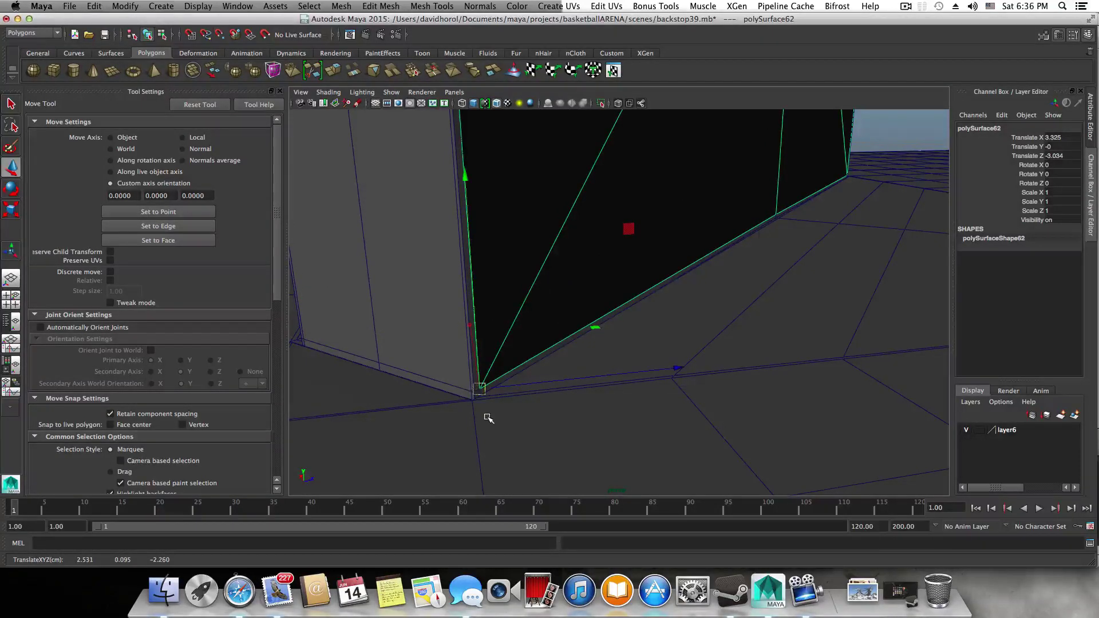
- Reverse the normals of the newest panel copy and return to object selection
key("f")
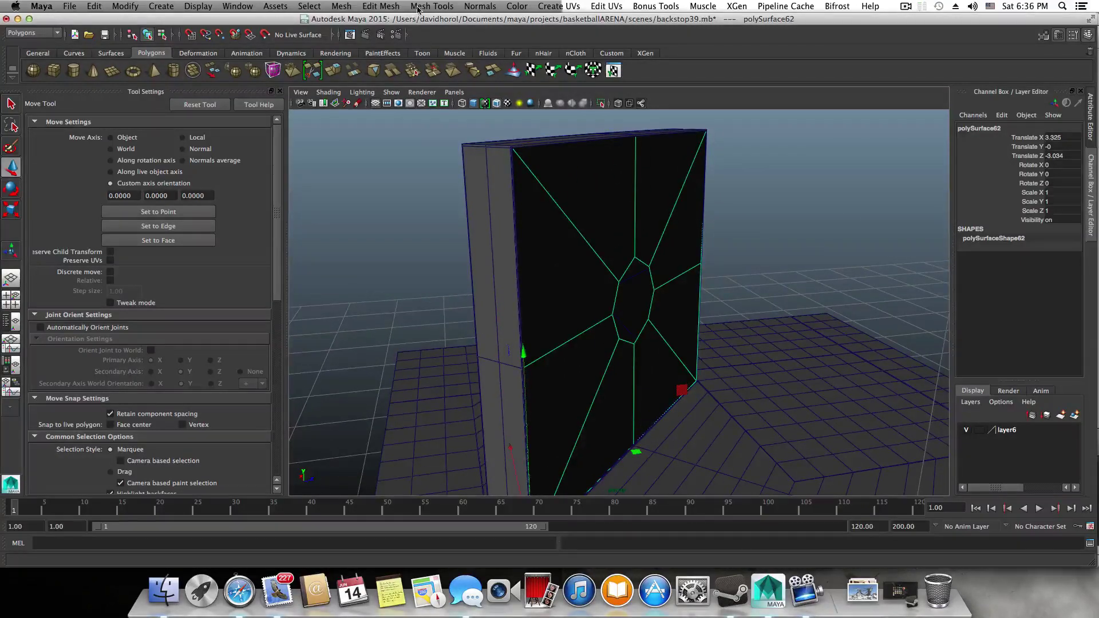
left_click(383, 10)
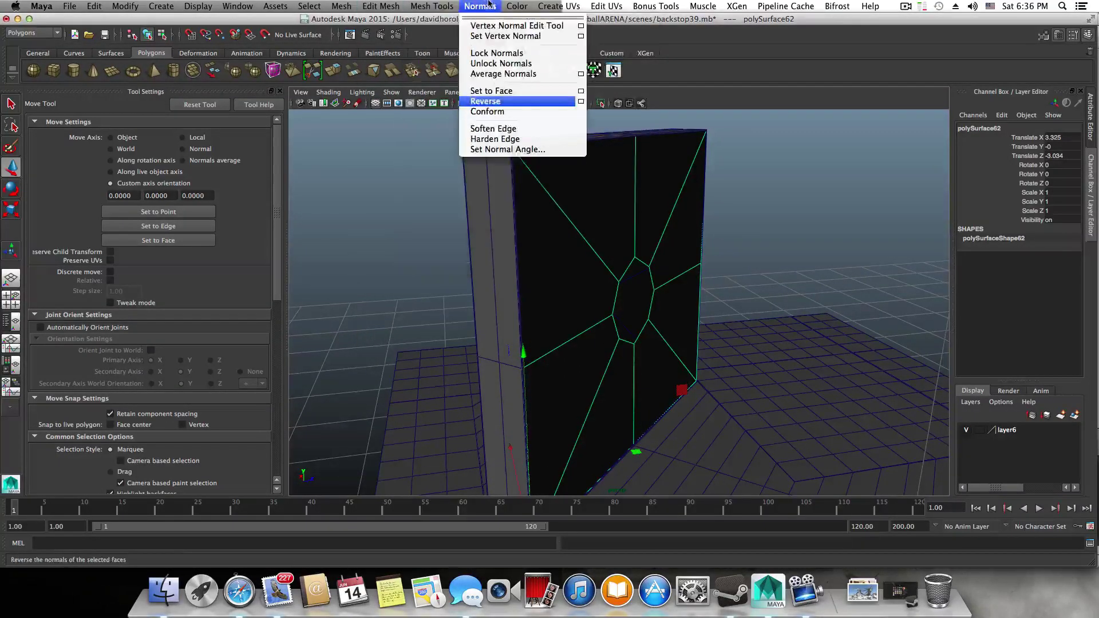
left_click(486, 111)
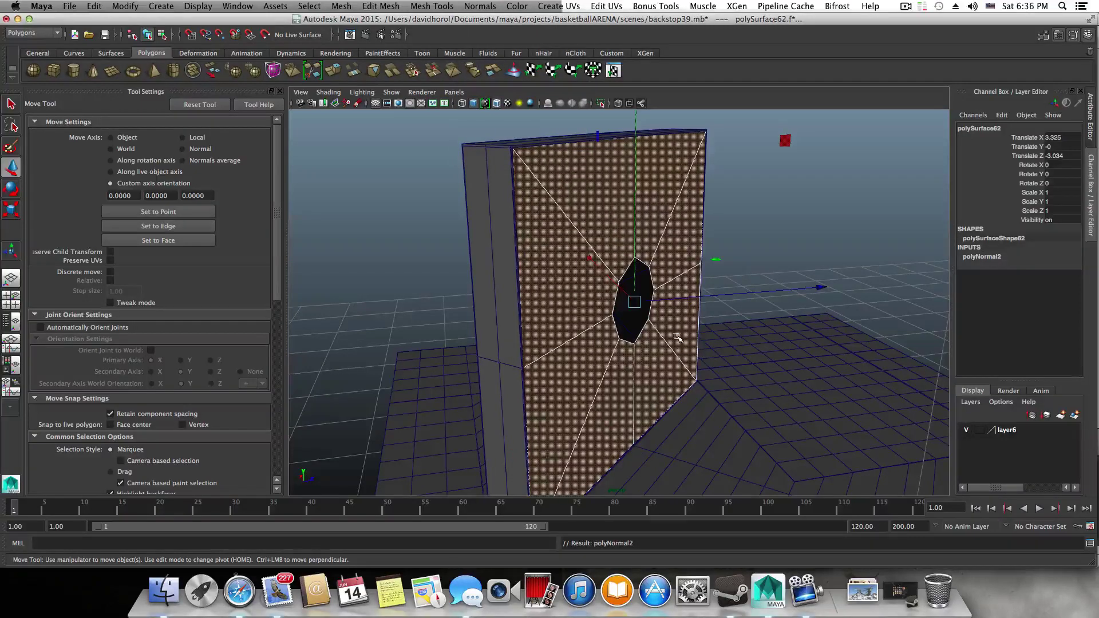
key("F8")
- Select the second backstop's other panel surface, polySurface61, and switch it to vertex selection
left_click_drag(670, 381, 458, 312, "alt")
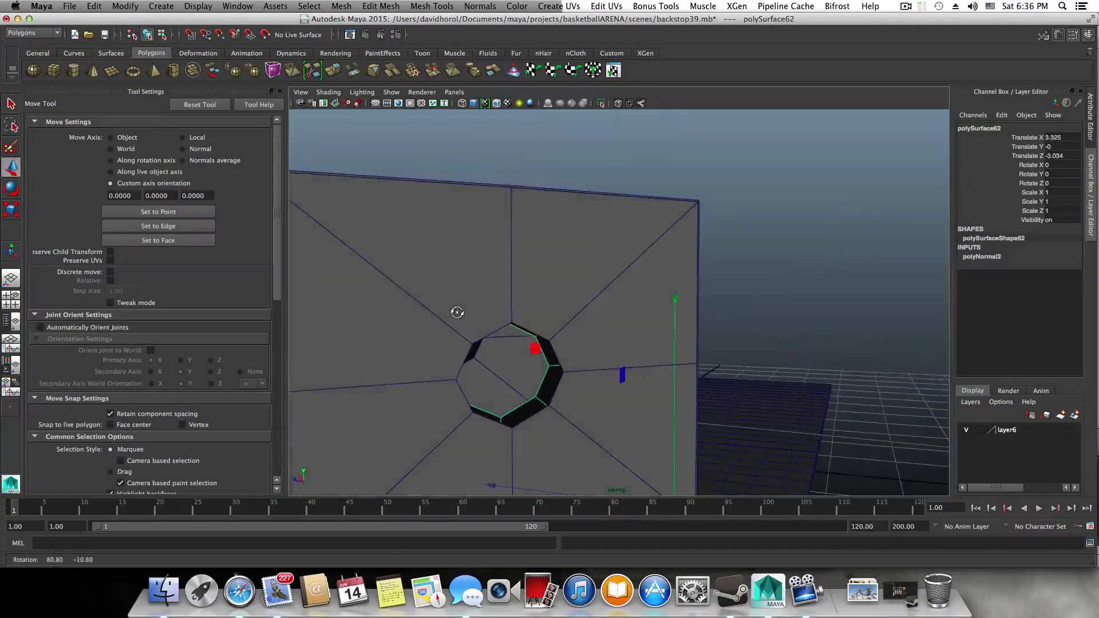
left_click(528, 251)
left_click_drag(530, 252, 611, 260, "alt")
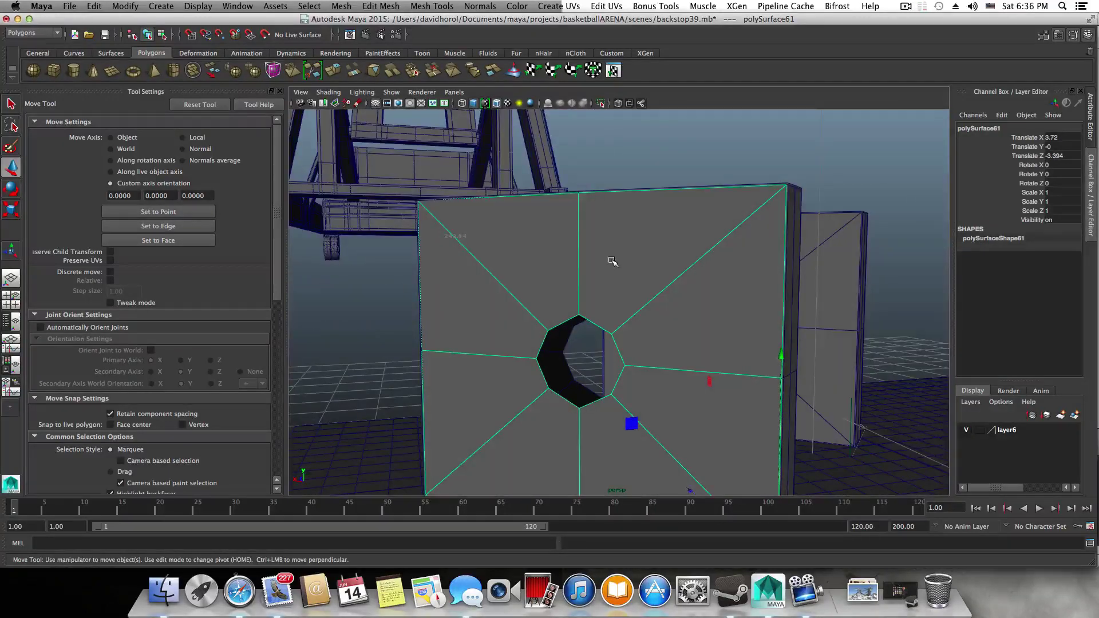
right_click(728, 144)
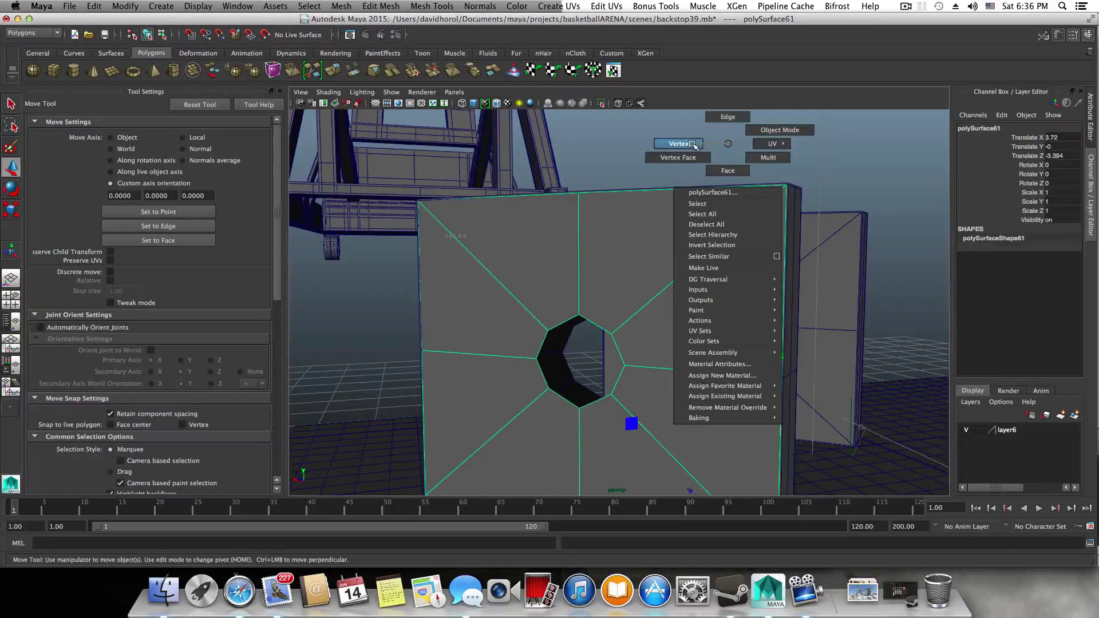
right_click_drag(693, 143, 693, 144)
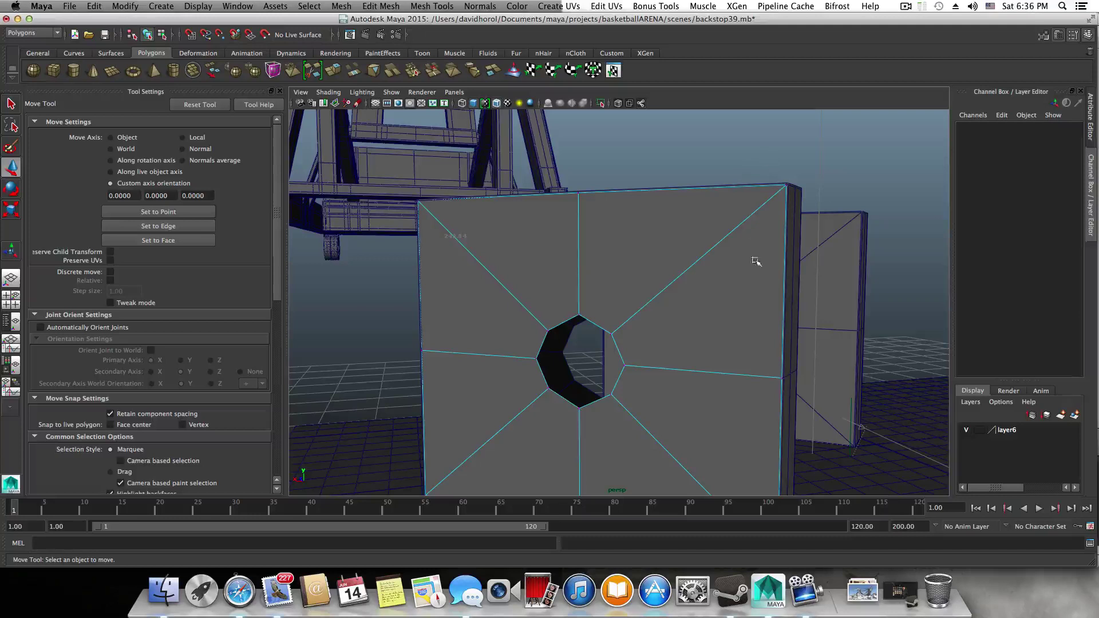
- Select only the outer perimeter vertices of the panel surface, leaving out those around the octagonal hole
scroll(756, 261, "down", 3)
left_click_drag(756, 261, 746, 307, "alt")
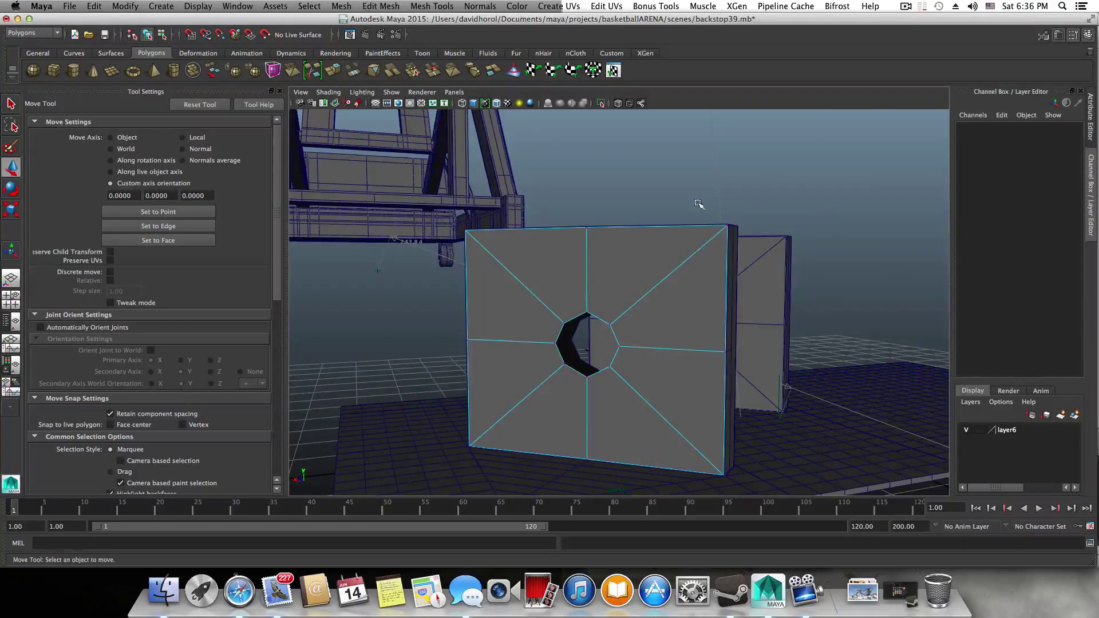
left_click_drag(716, 218, 735, 245)
left_click_drag(776, 500, 775, 500)
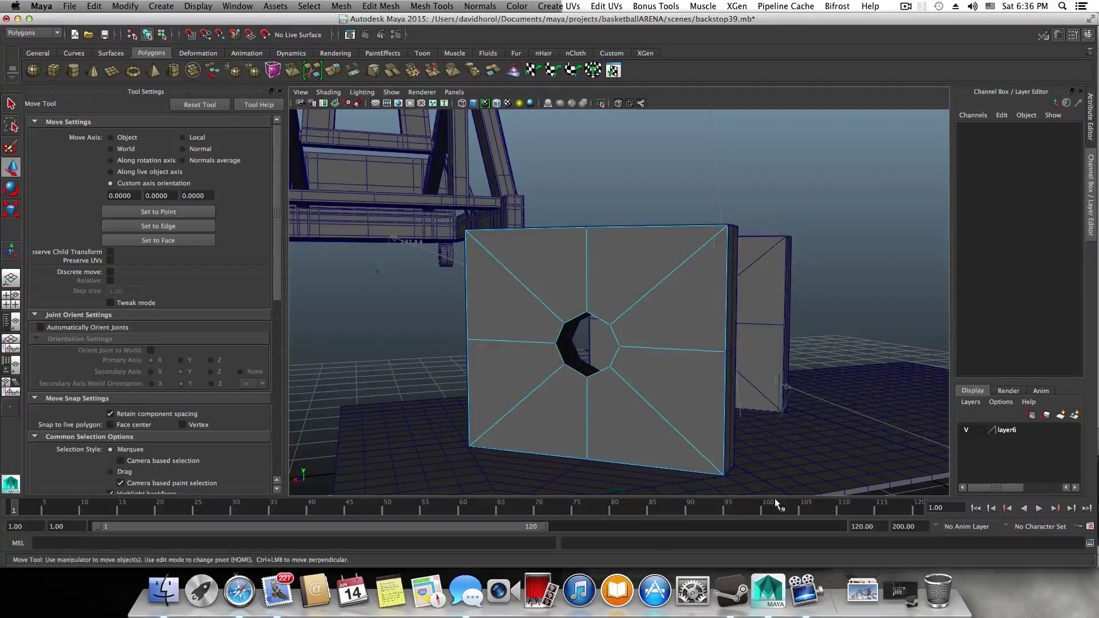
left_click_drag(594, 253, 594, 254, "shift")
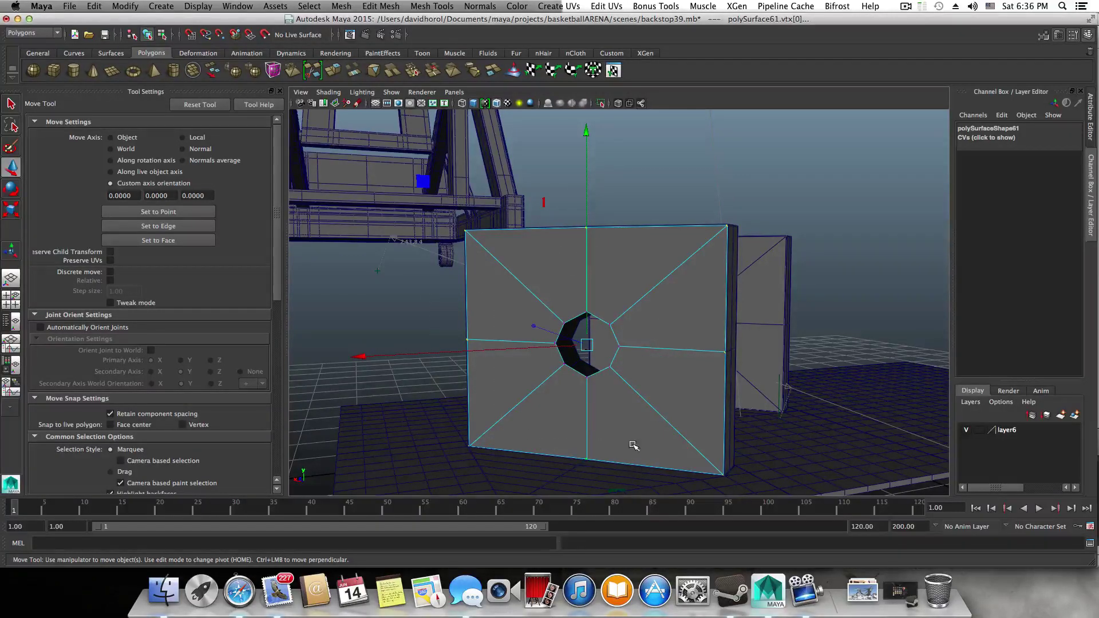
- Scale the panel's selected outer vertices uniformly, slightly inward from the frame edges
key("r")
left_click_drag(630, 376, 600, 285, "alt")
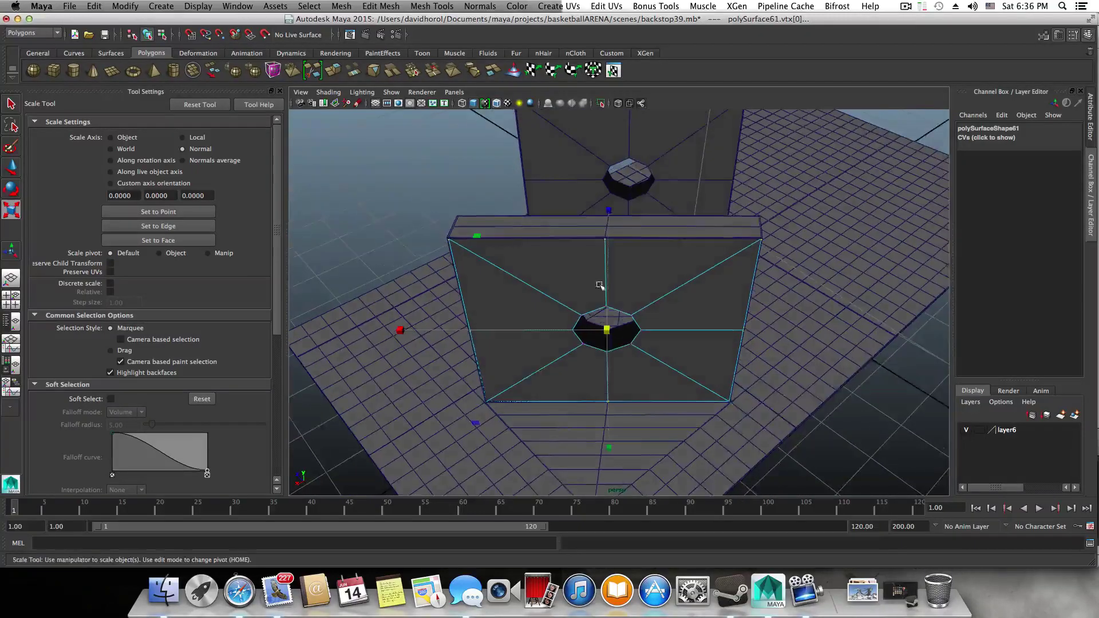
left_click_drag(626, 342, 670, 326, "alt")
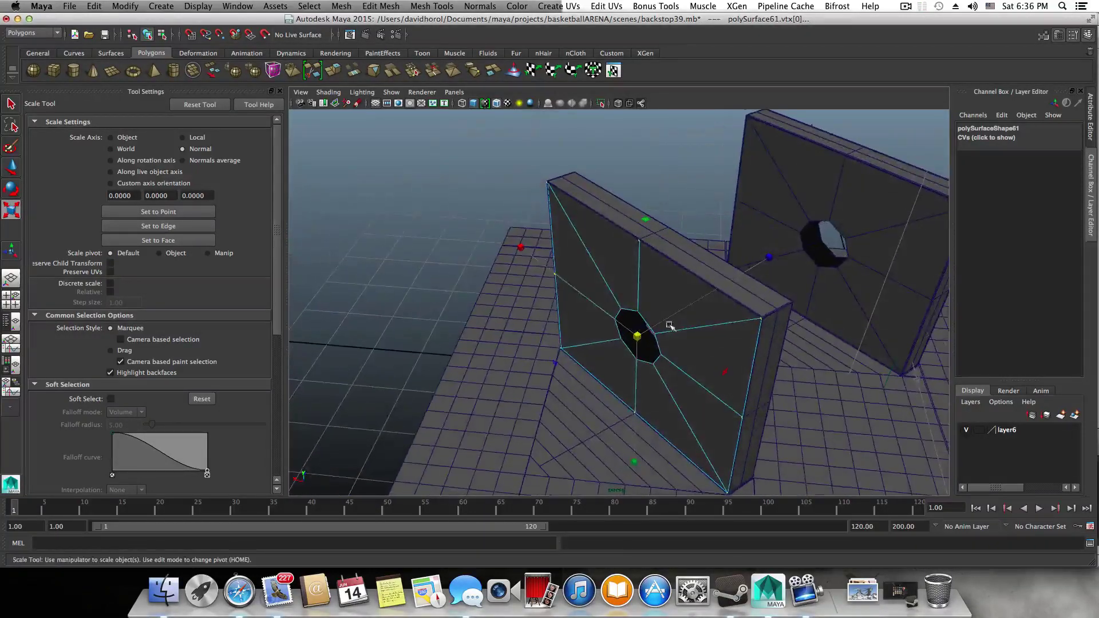
mouse_move(595, 316)
left_mouse_down("alt")
mouse_move(628, 314)
mouse_move(625, 331)
mouse_move(608, 331)
left_mouse_up("alt")
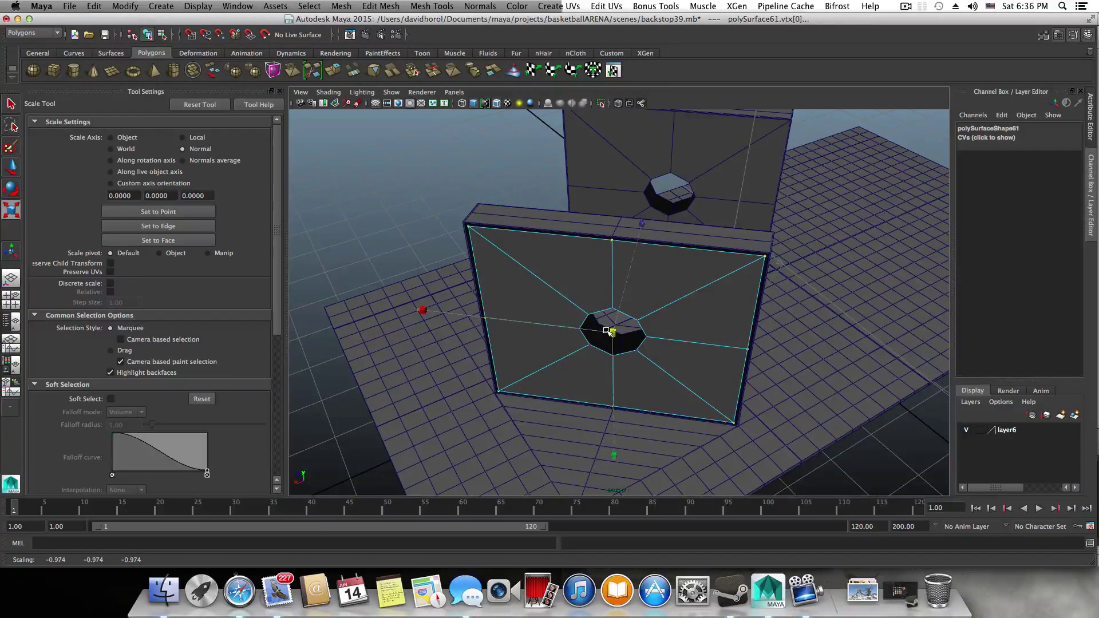
left_click_drag(751, 254, 598, 275, "alt")
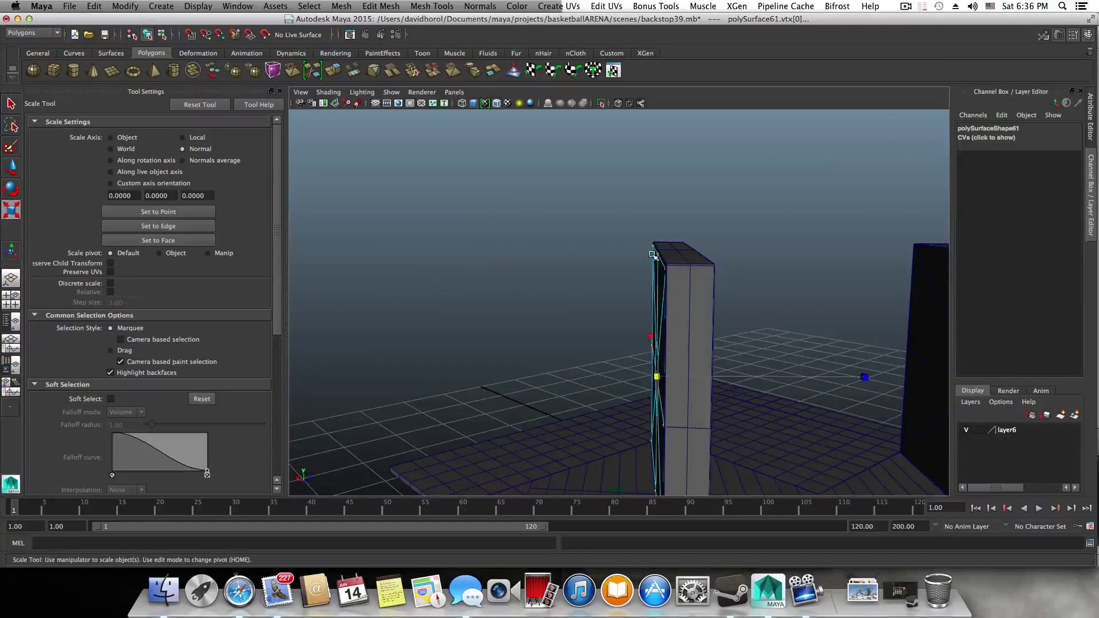
- Move the panel's selected outer vertices back toward the frame's face with the Move tool
left_click_drag(666, 254, 696, 285, "alt")
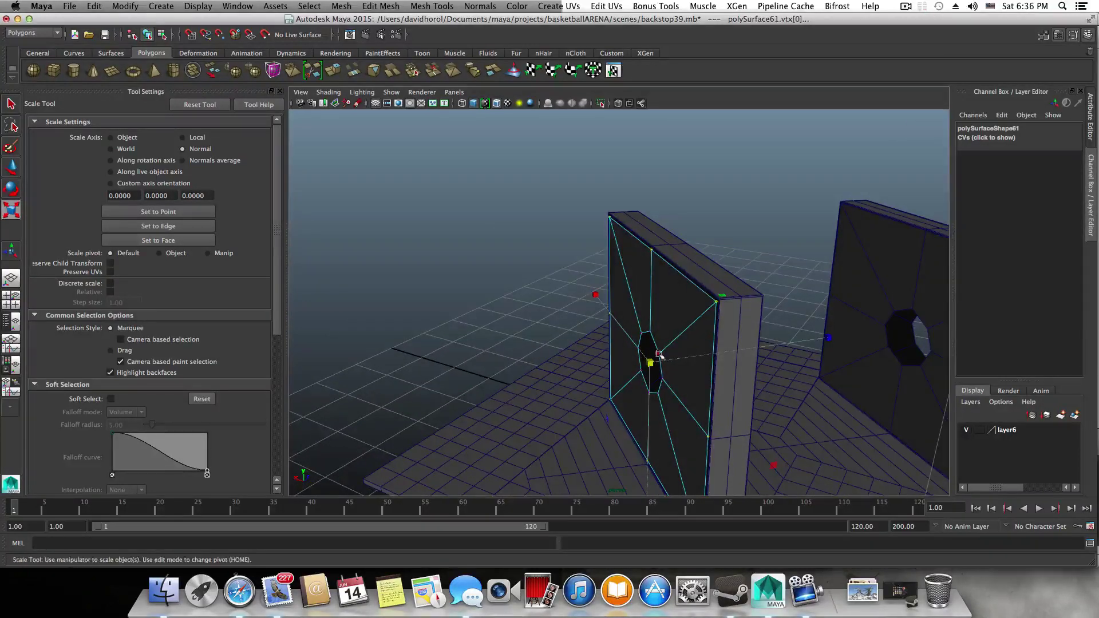
key("w")
left_click_drag(653, 363, 605, 388)
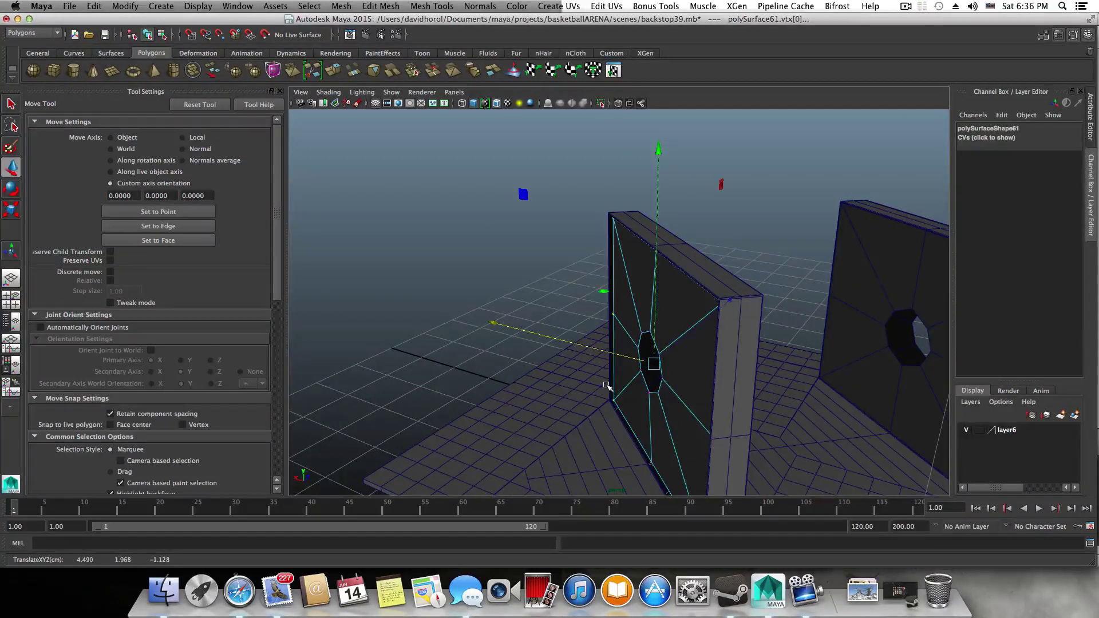
- Undo the last move of the panel's outer vertices
key("z")
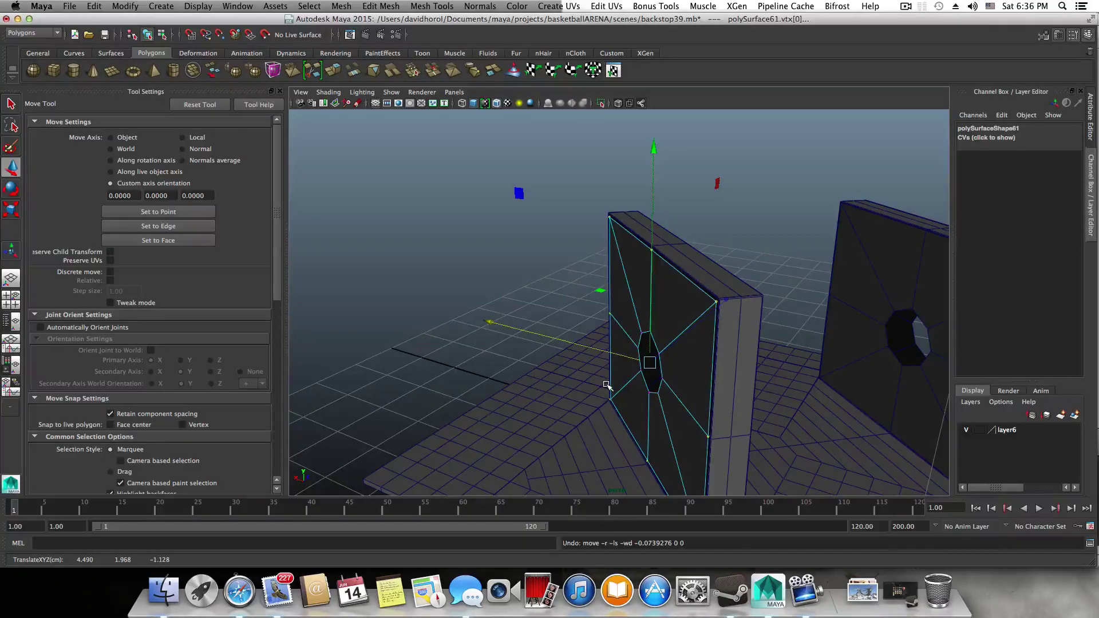
left_click_drag(606, 385, 645, 382, "alt")
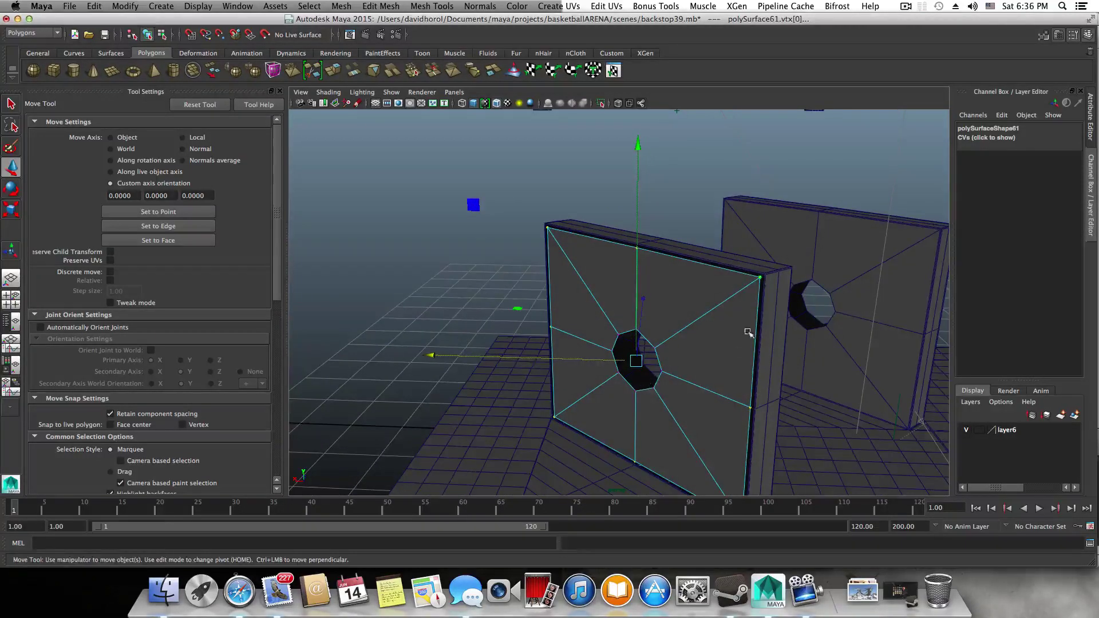
left_click_drag(748, 332, 651, 319, "alt")
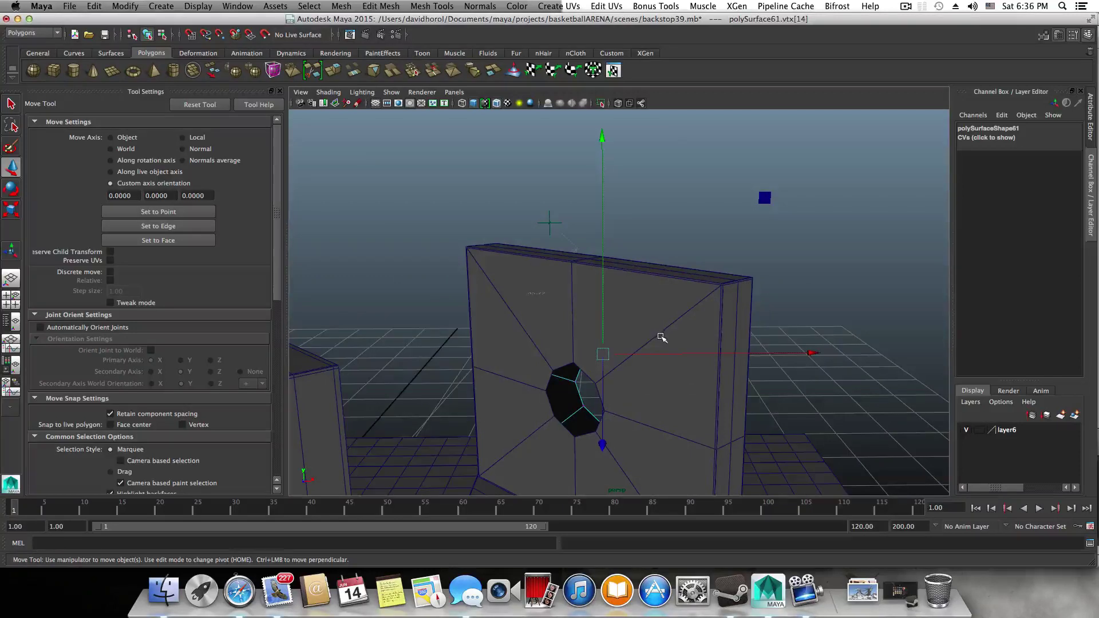
- Select the outer perimeter vertices of the panel surface polySurface62 and scale them uniformly, slightly inward from the frame edges
key("F8")
key("F11")
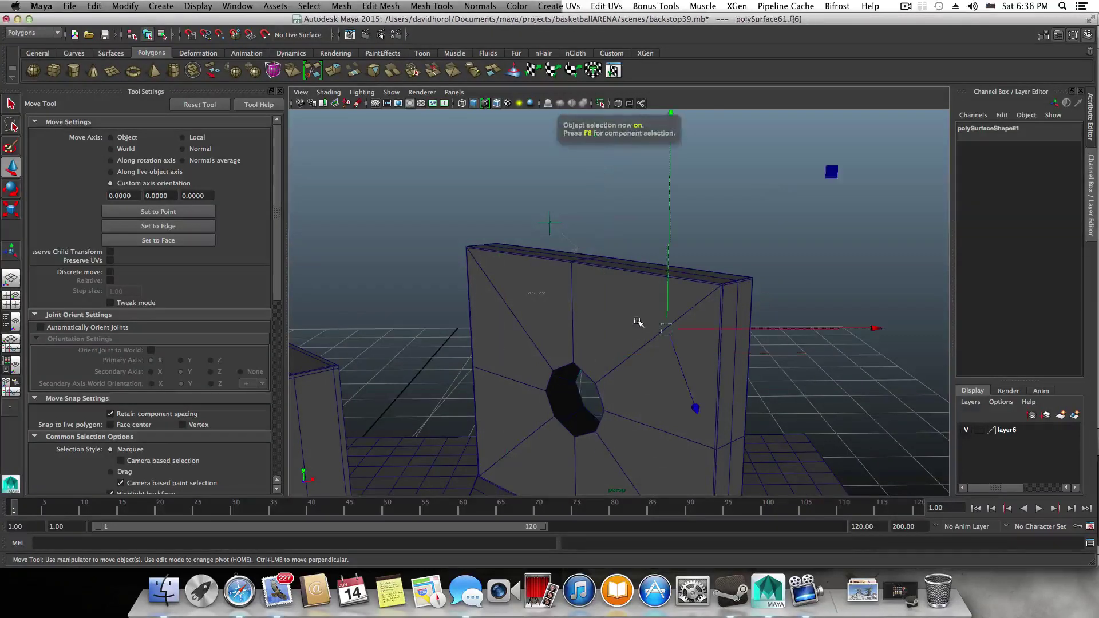
left_click(596, 357)
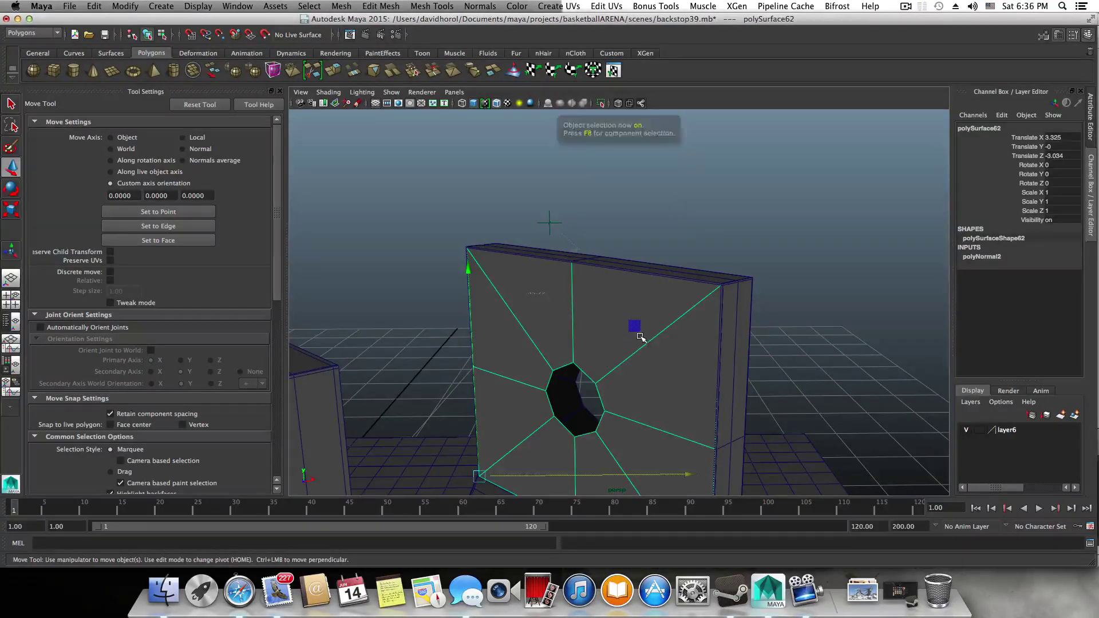
right_click_drag(750, 193, 703, 197)
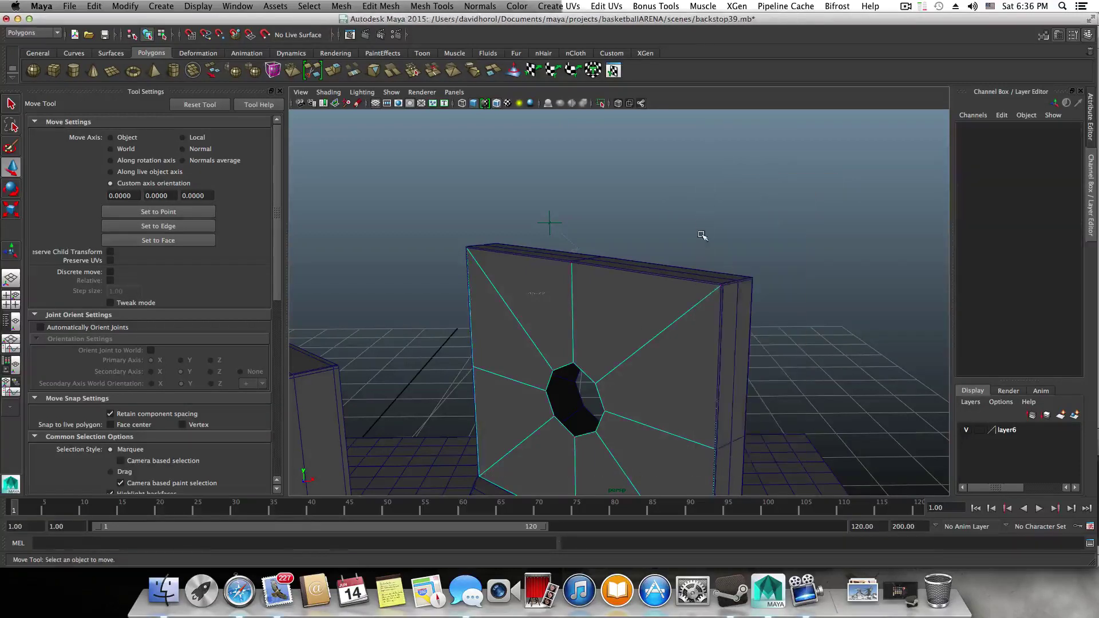
left_click_drag(666, 267, 567, 187, "alt")
left_click_drag(704, 229, 713, 231)
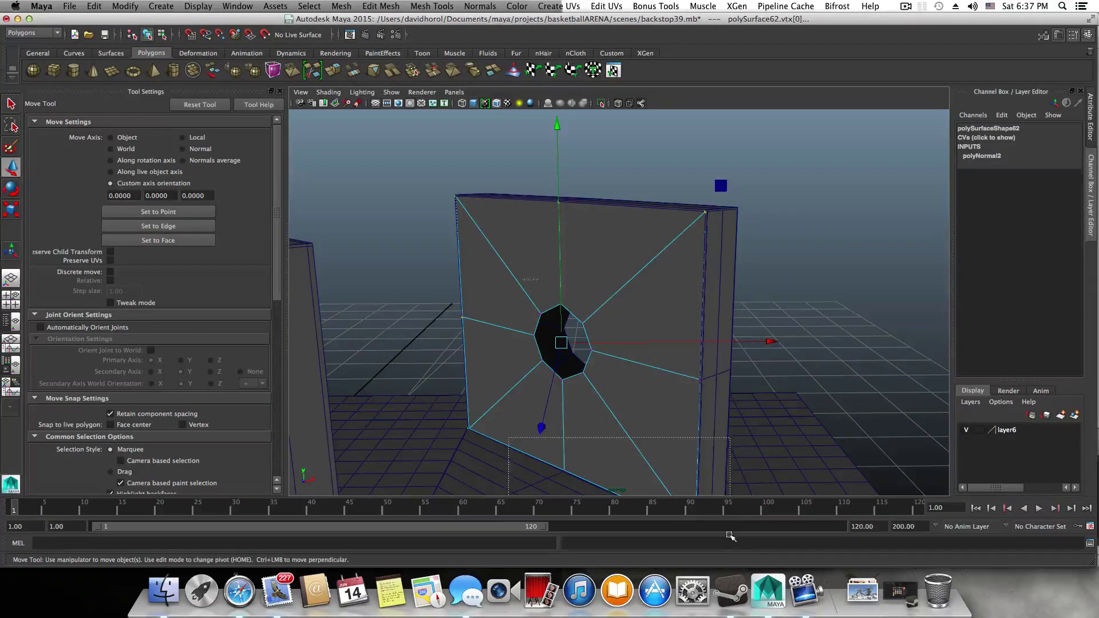
key("r")
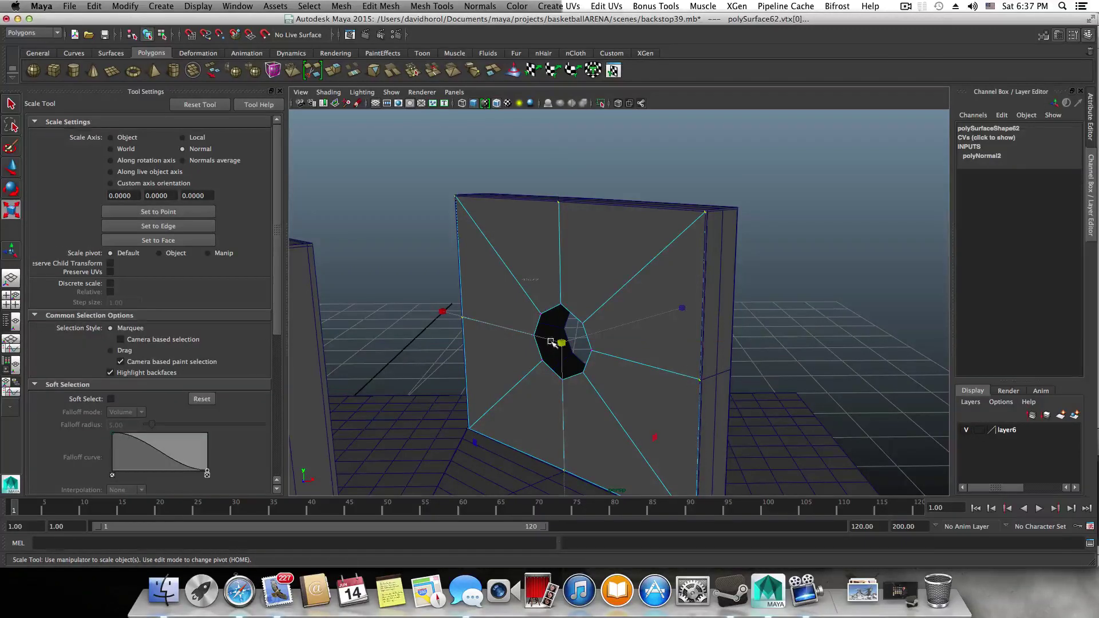
left_click_drag(560, 337, 523, 241, "alt")
- Select the panel surface polySurface60 on the backstop's opposite side and switch it to vertex selection
left_click(522, 240)
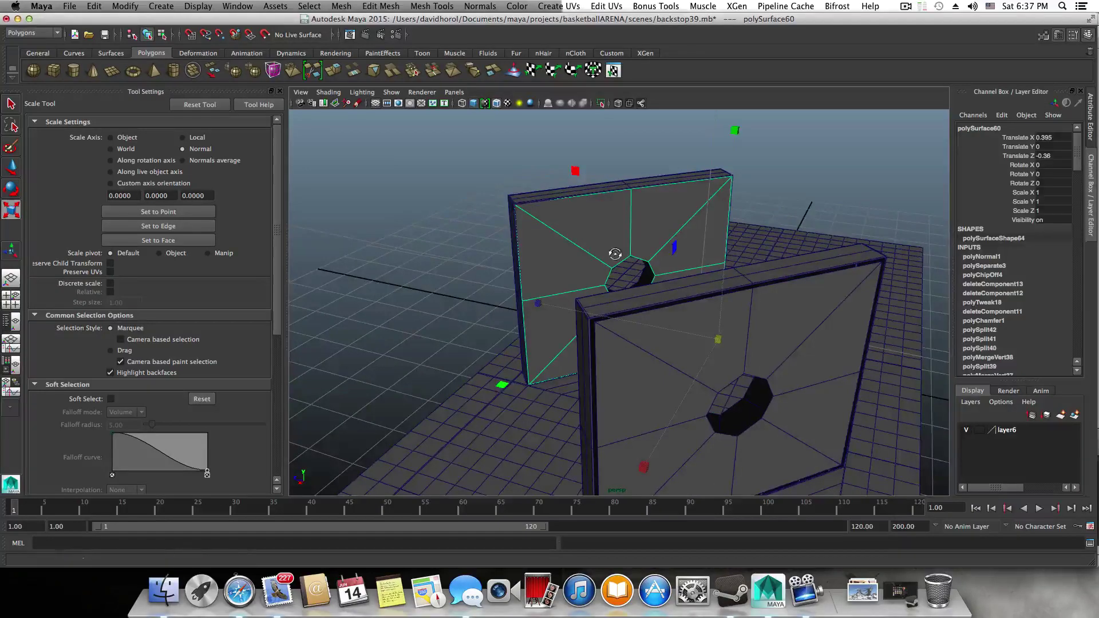
left_click_drag(616, 256, 496, 294, "alt")
right_click_drag(496, 295, 648, 314, "alt")
left_click_drag(647, 315, 694, 319, "alt")
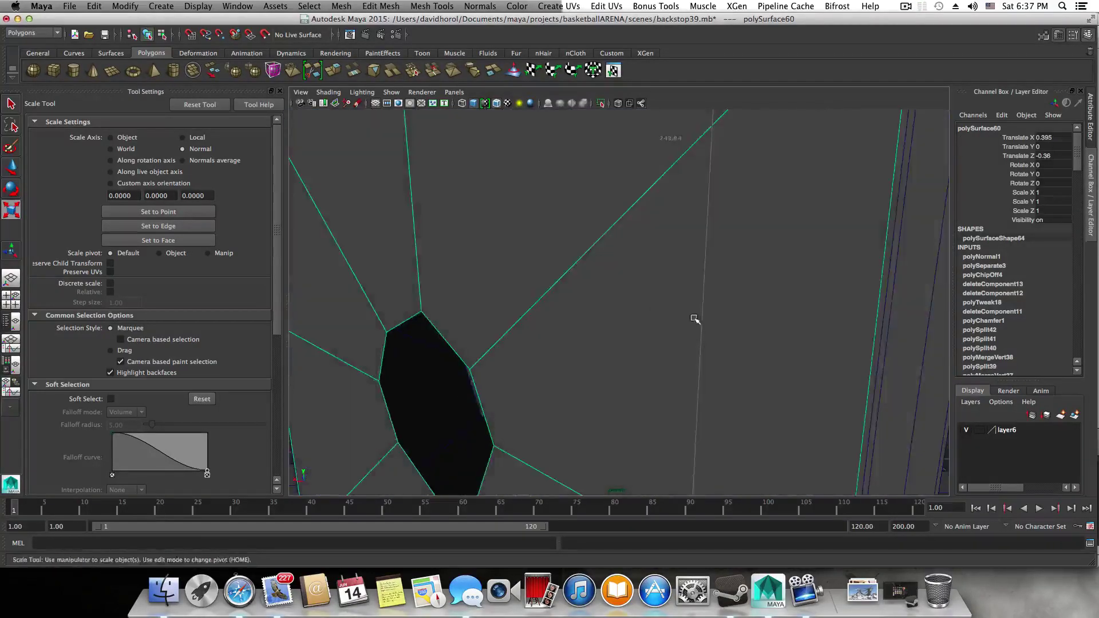
right_click_drag(694, 318, 556, 309, "alt")
right_click_drag(851, 193, 861, 195)
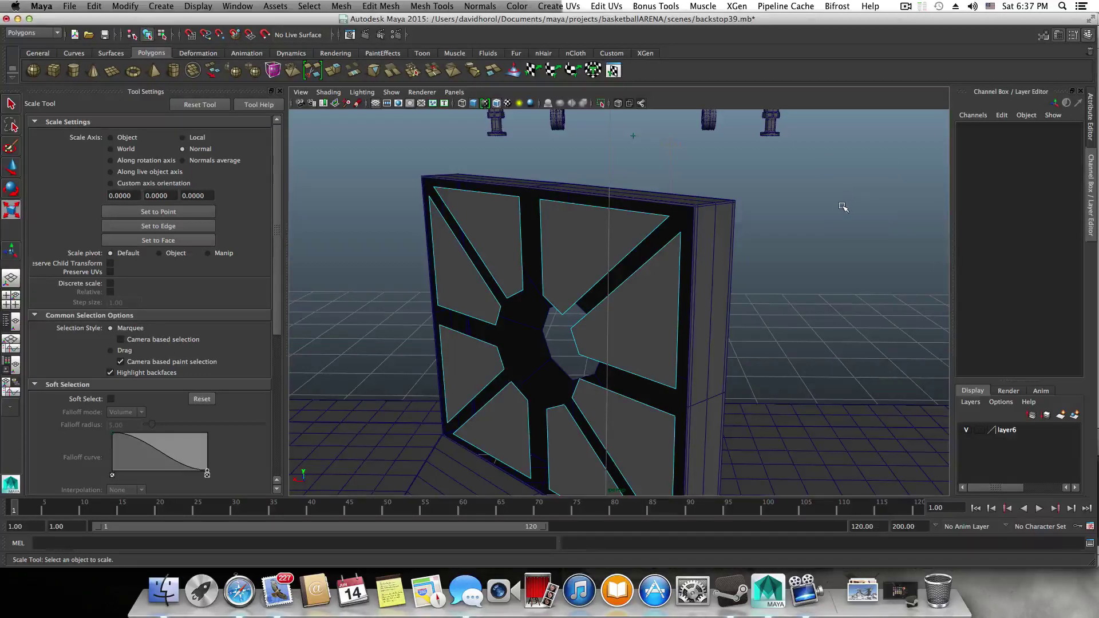
key("F8")
right_click_drag(643, 261, 622, 232)
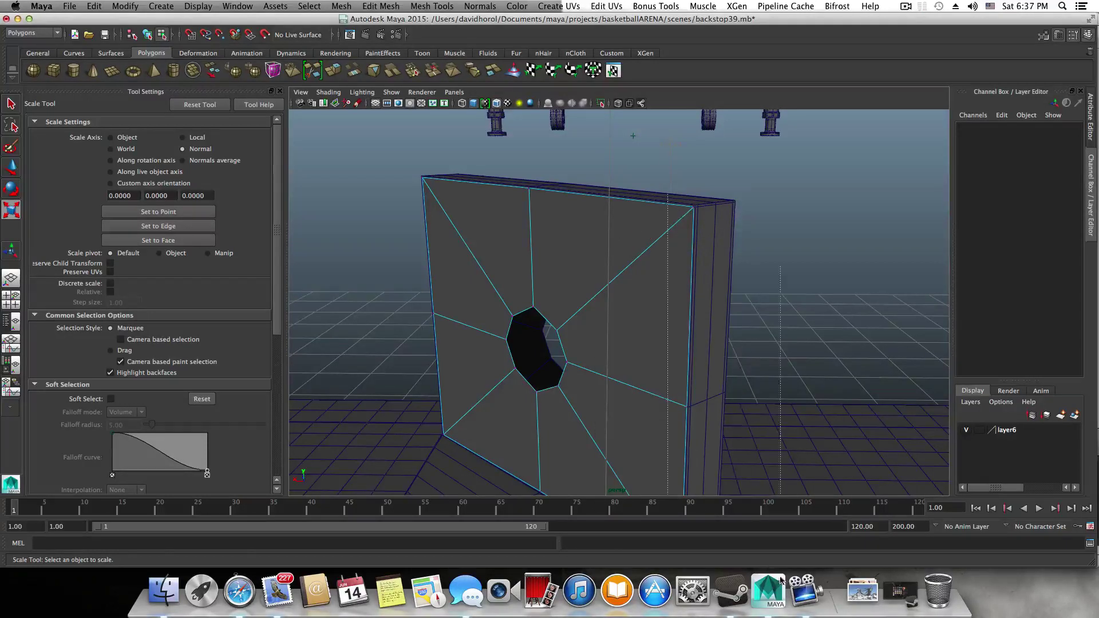
- Scale only this panel's outer perimeter vertices uniformly, slightly inward from the frame edges, and return to object selection
left_click(433, 196)
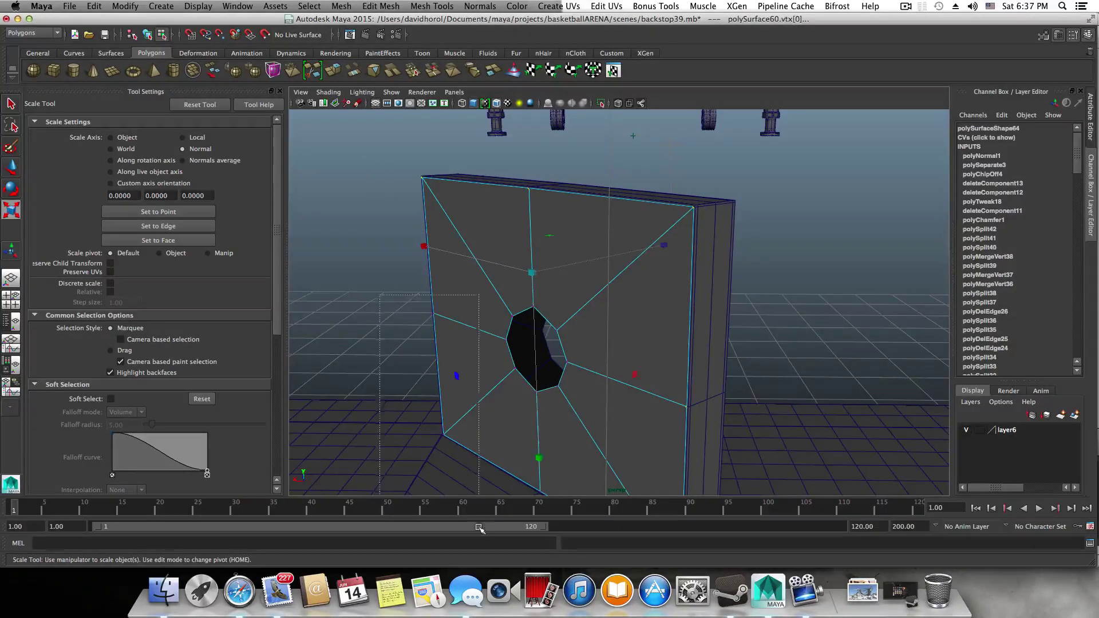
left_click_drag(479, 526, 478, 527, "shift")
middle_click_drag(480, 445, 499, 324, "alt")
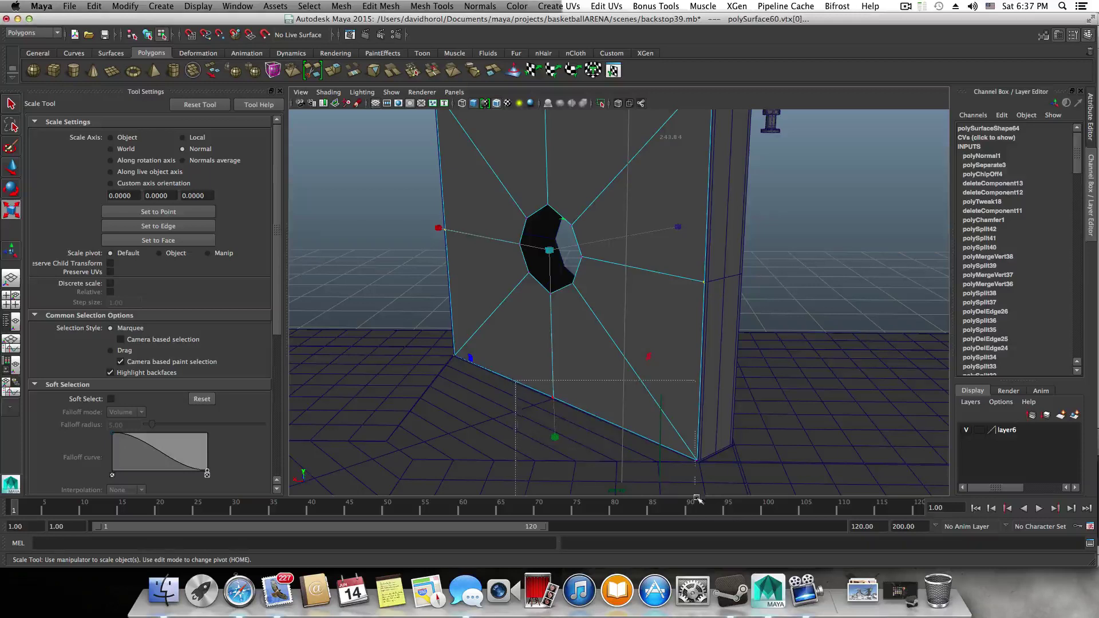
middle_click_drag(641, 394, 651, 469, "alt")
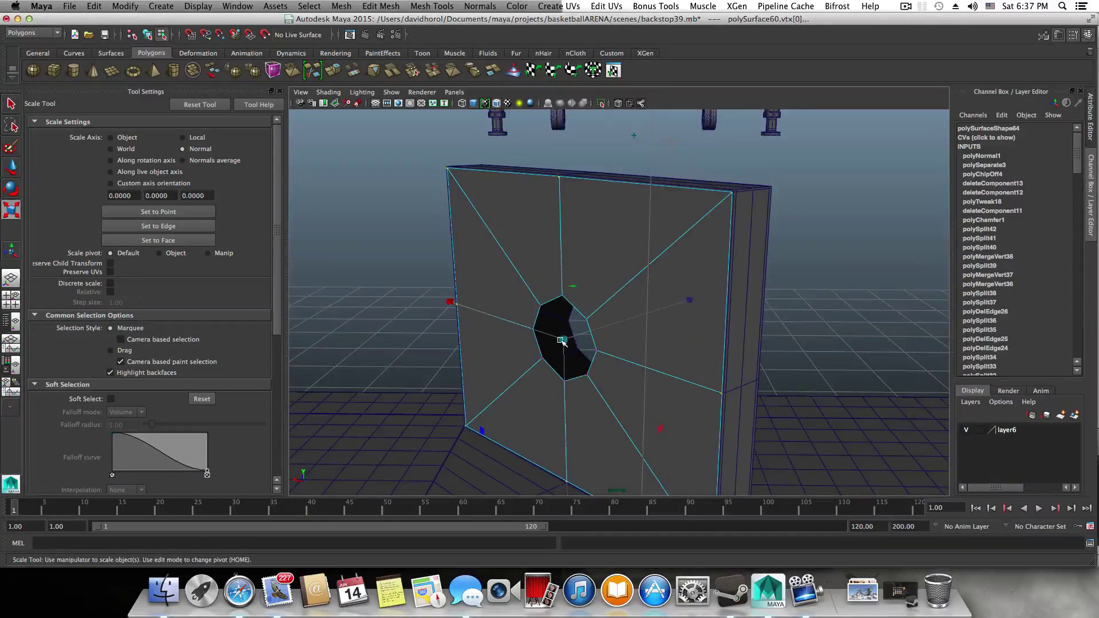
left_click_drag(559, 340, 559, 340)
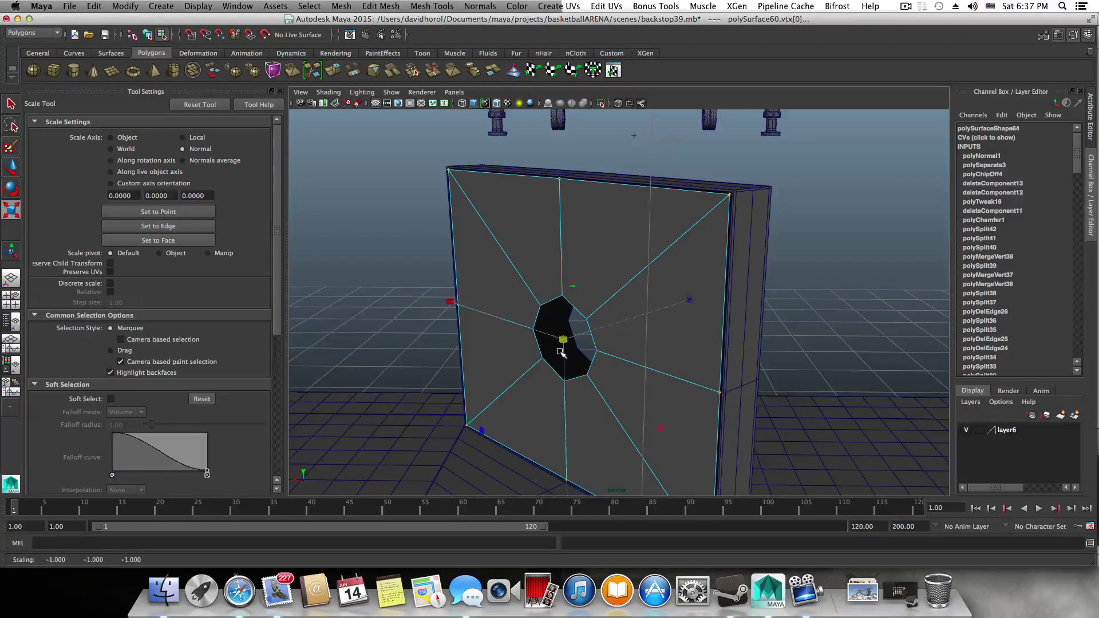
key("F8")
- Combine the floor, both backstop frames and all their panels into one mesh, leaving the distance measurement out of the selection
scroll(668, 386, "down", 8)
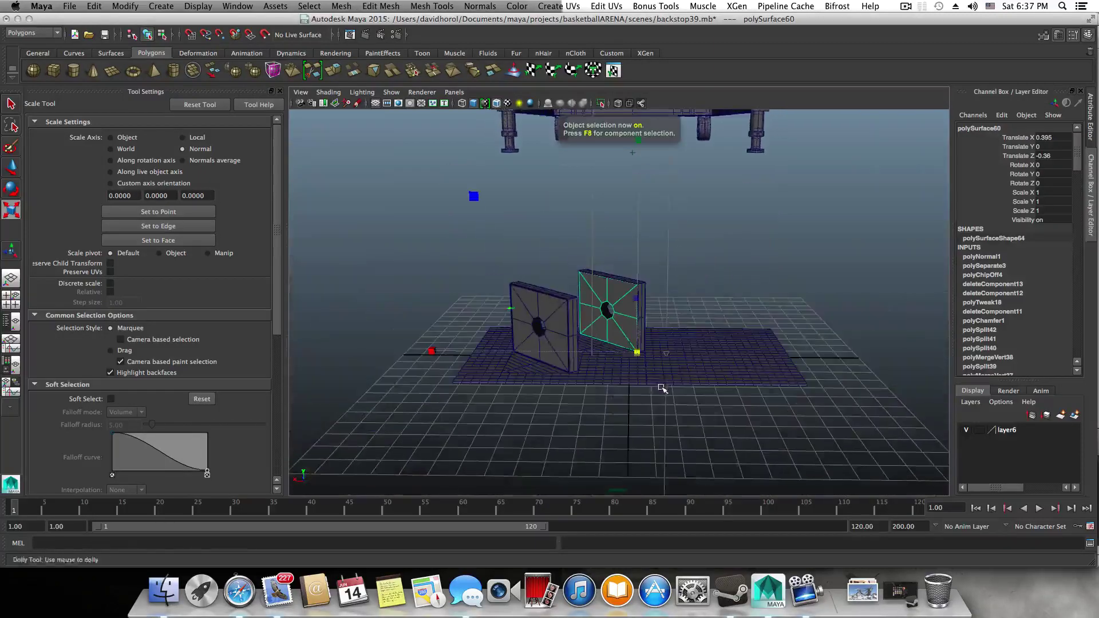
left_click_drag(639, 387, 506, 246, "alt")
left_click_drag(708, 449, 709, 450)
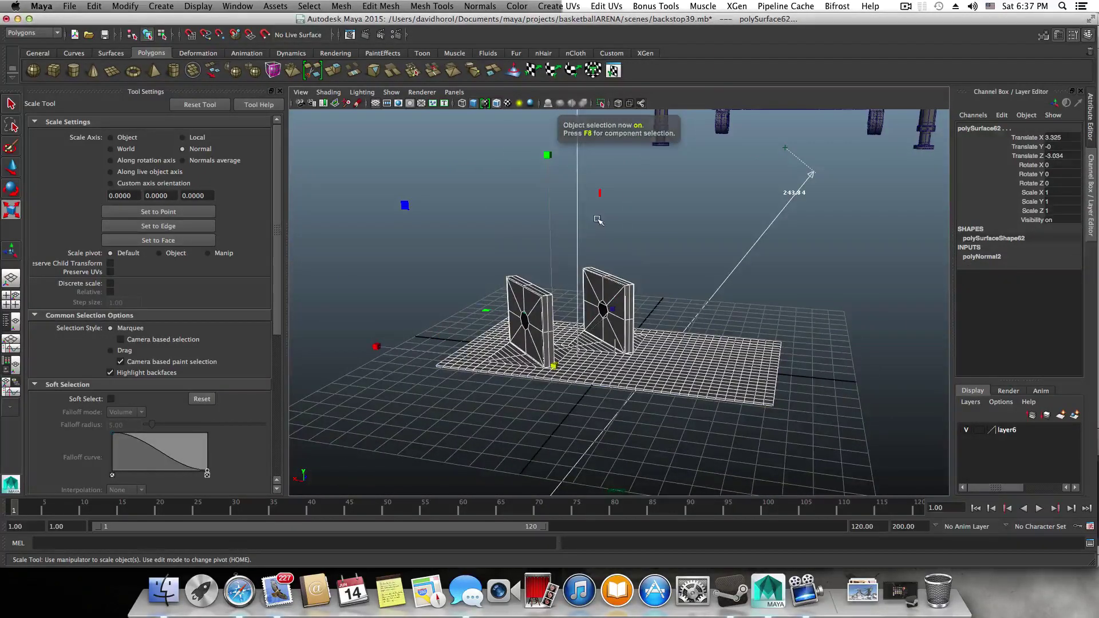
left_click_drag(817, 307, 814, 299, "shift")
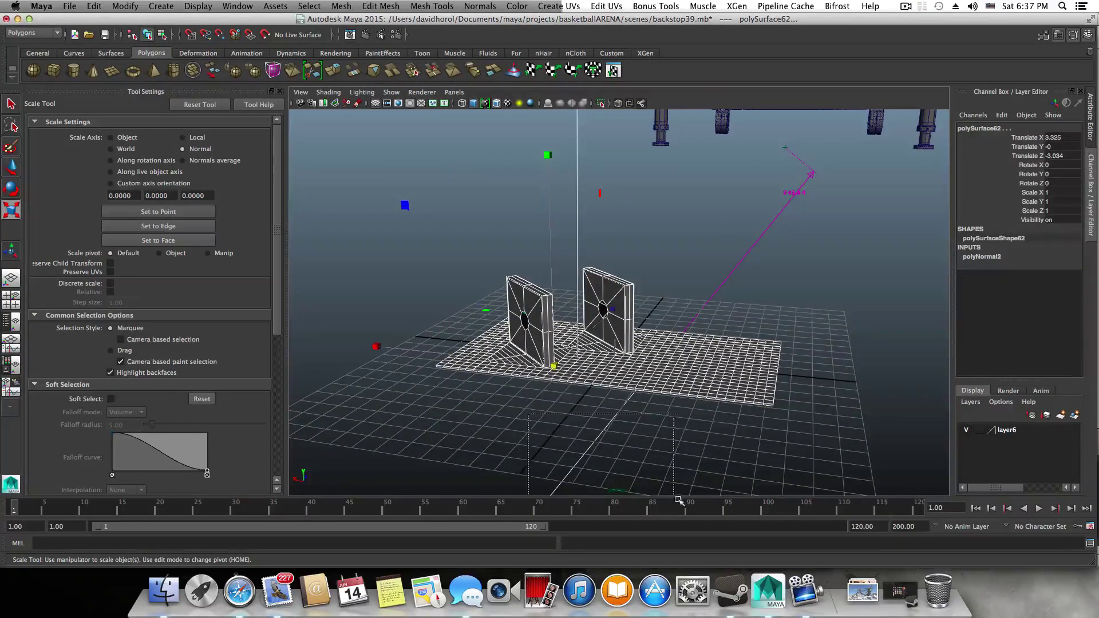
left_click_drag(679, 499, 679, 500, "shift")
right_click_drag(679, 500, 604, 435, "alt")
left_click_drag(603, 435, 637, 408, "alt")
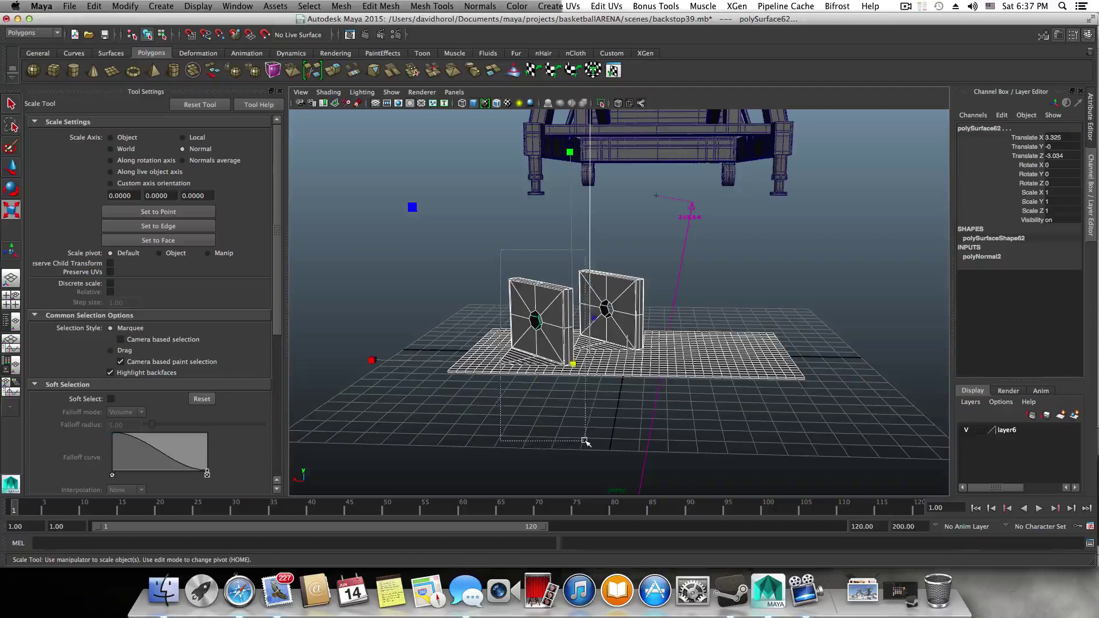
mouse_move(585, 442)
left_mouse_down("alt")
mouse_move(586, 429)
mouse_move(580, 437)
left_mouse_up("alt")
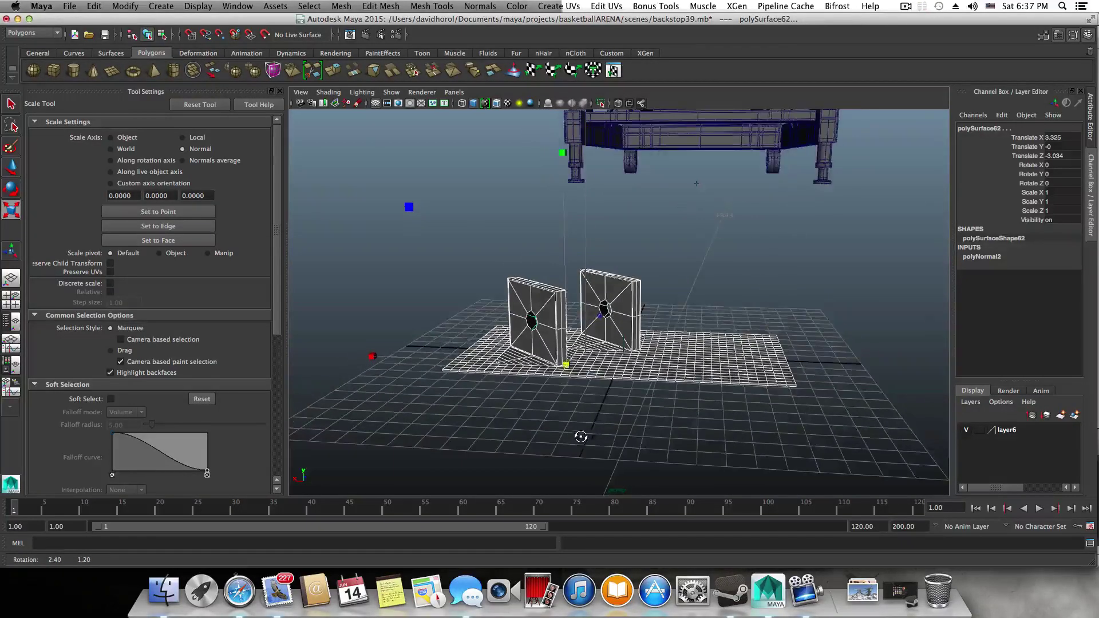
left_click(381, 6)
mouse_move(343, 7)
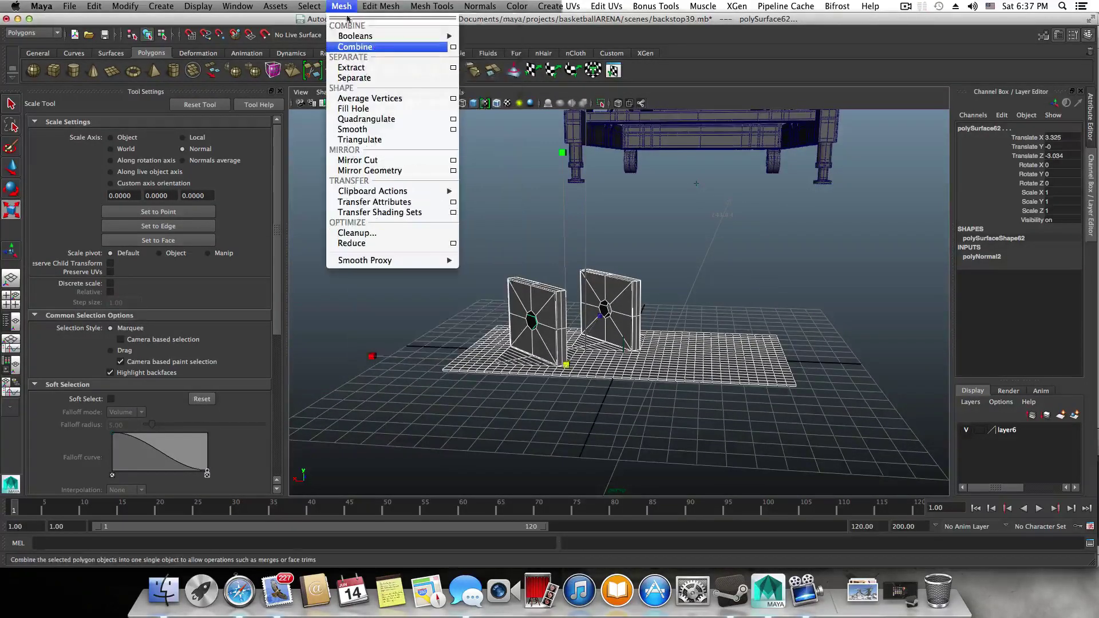
left_click(355, 47)
- Merge an upper corner vertex of the nearer backstop's panel with the matching frame corner using the Merge Vertex Tool
scroll(535, 304, "up", 10)
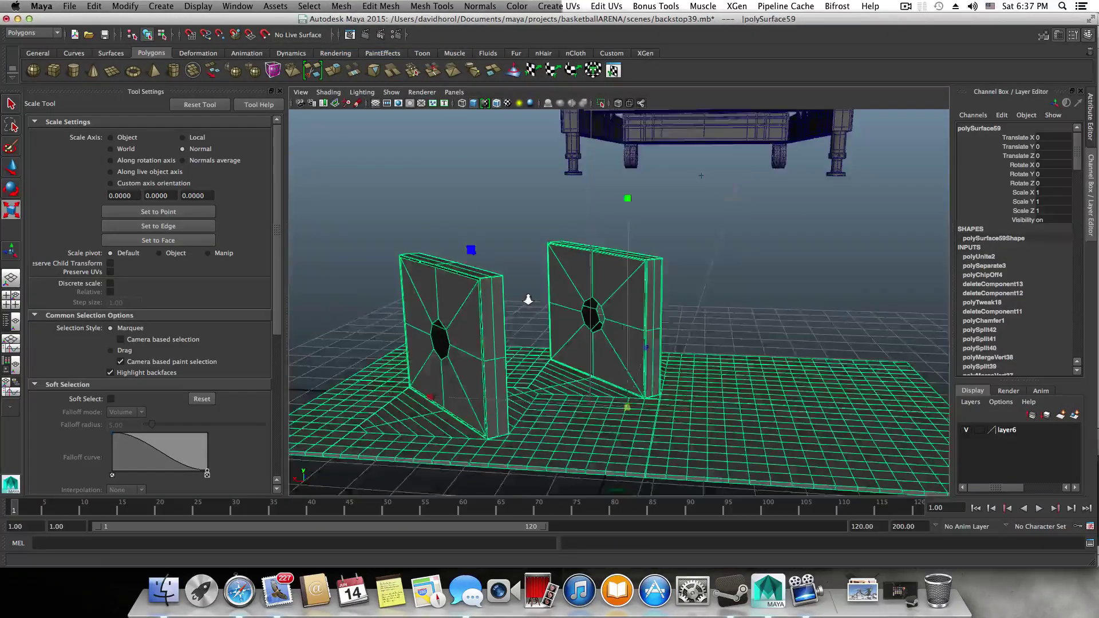
scroll(596, 319, "up", 10)
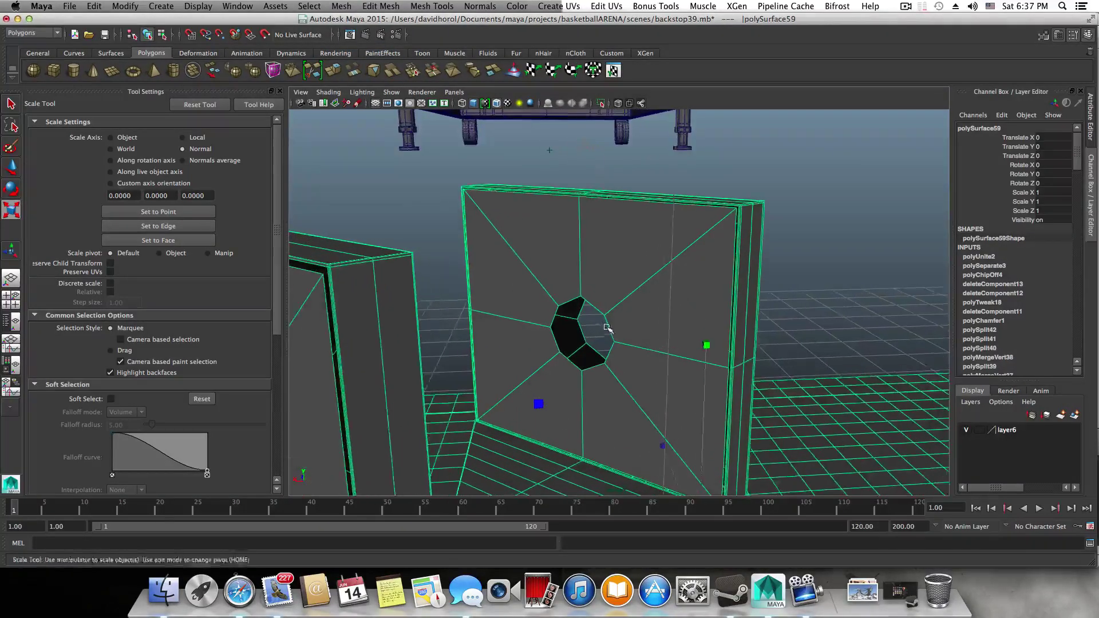
scroll(723, 319, "up", 5)
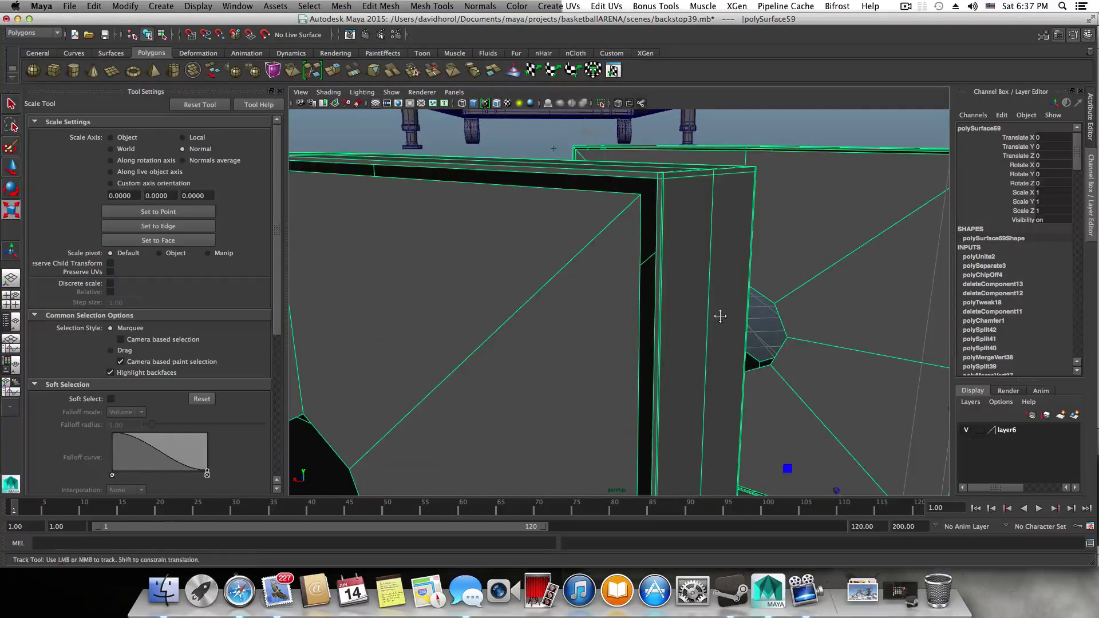
scroll(720, 316, "down", 3)
left_click(432, 5)
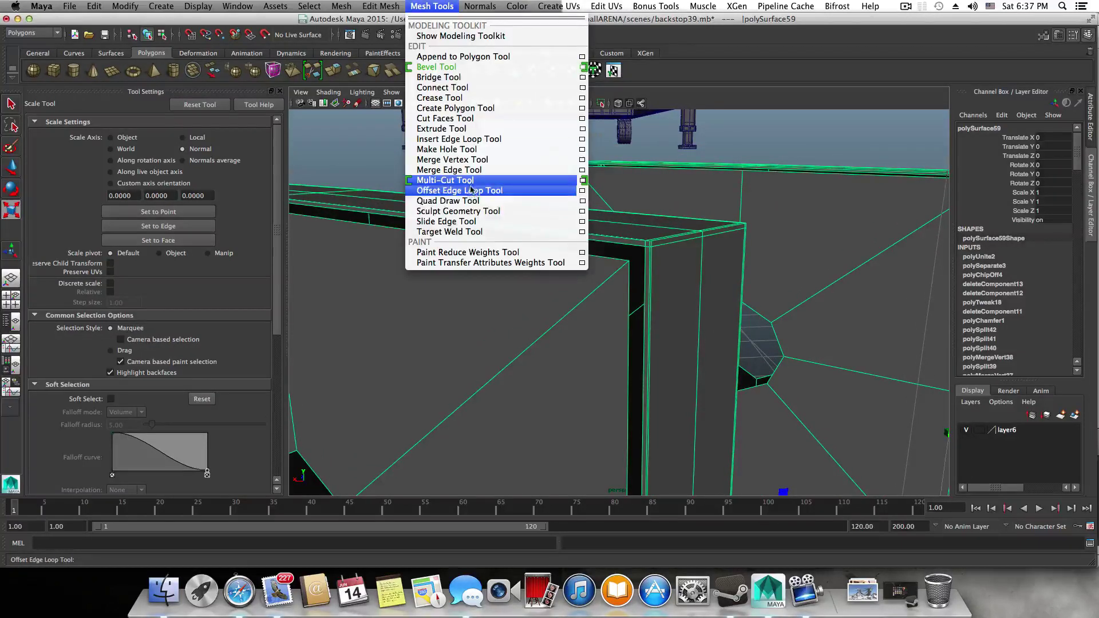
left_click(484, 164)
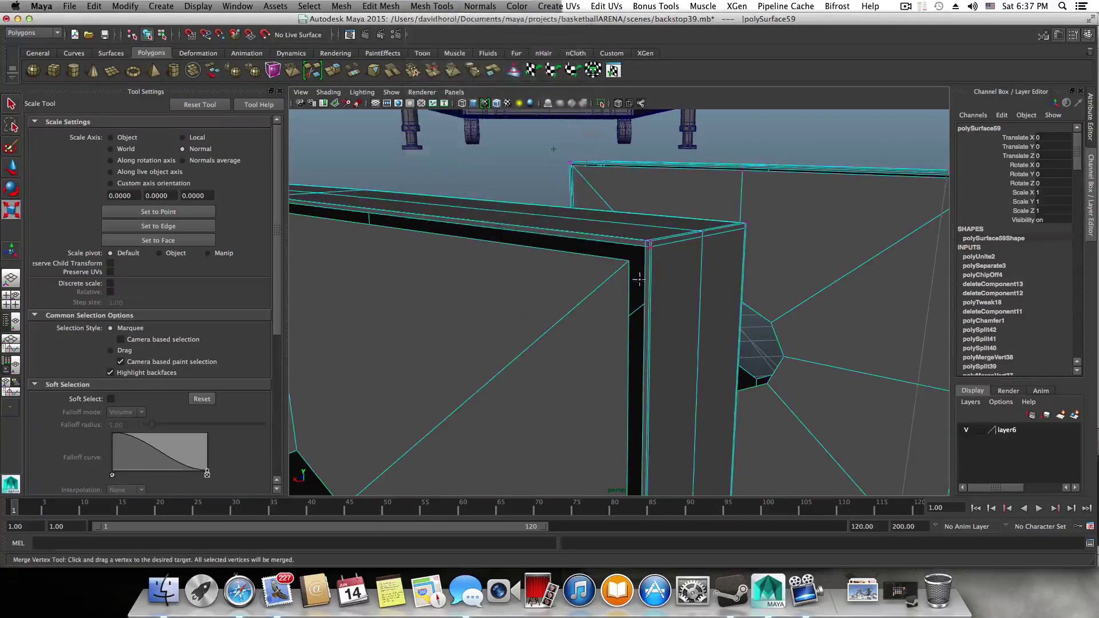
left_click_drag(640, 247, 629, 261)
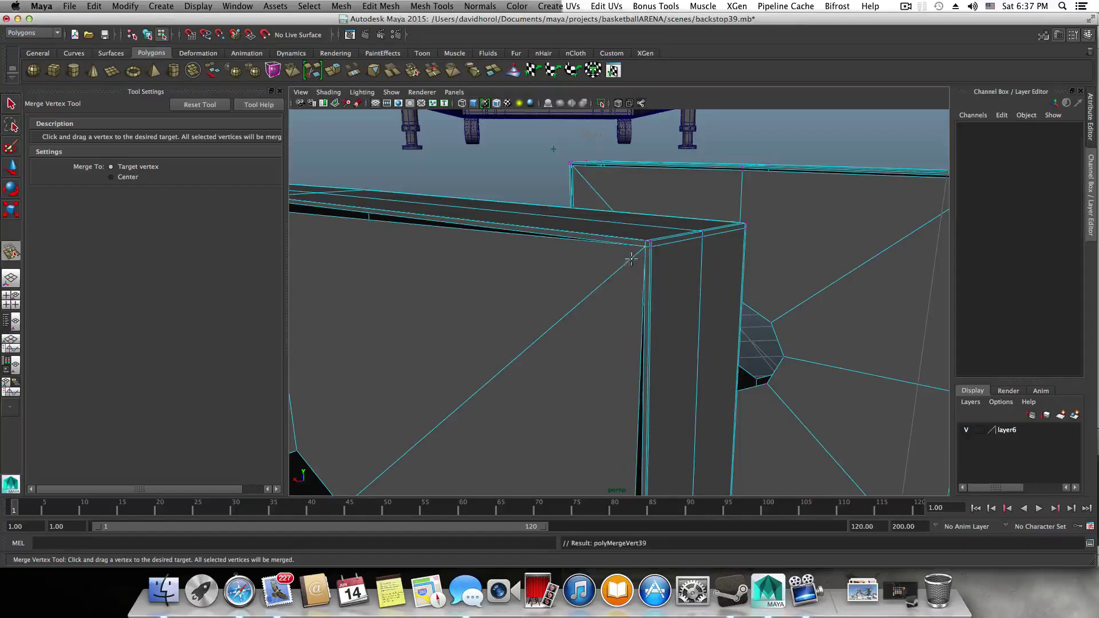
- Merge the panel's top-middle vertex and its opposite upper corner vertex with the matching vertices of the frame
middle_click_drag(608, 283, 575, 294, "alt")
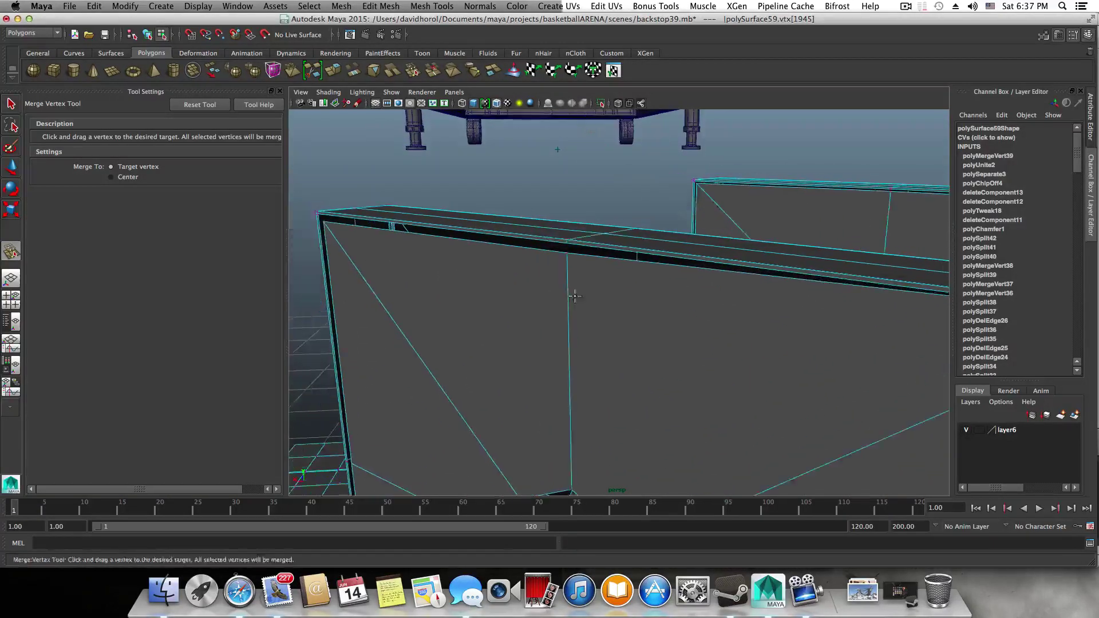
right_click_drag(574, 294, 639, 312, "alt")
middle_click_drag(614, 307, 622, 319, "alt")
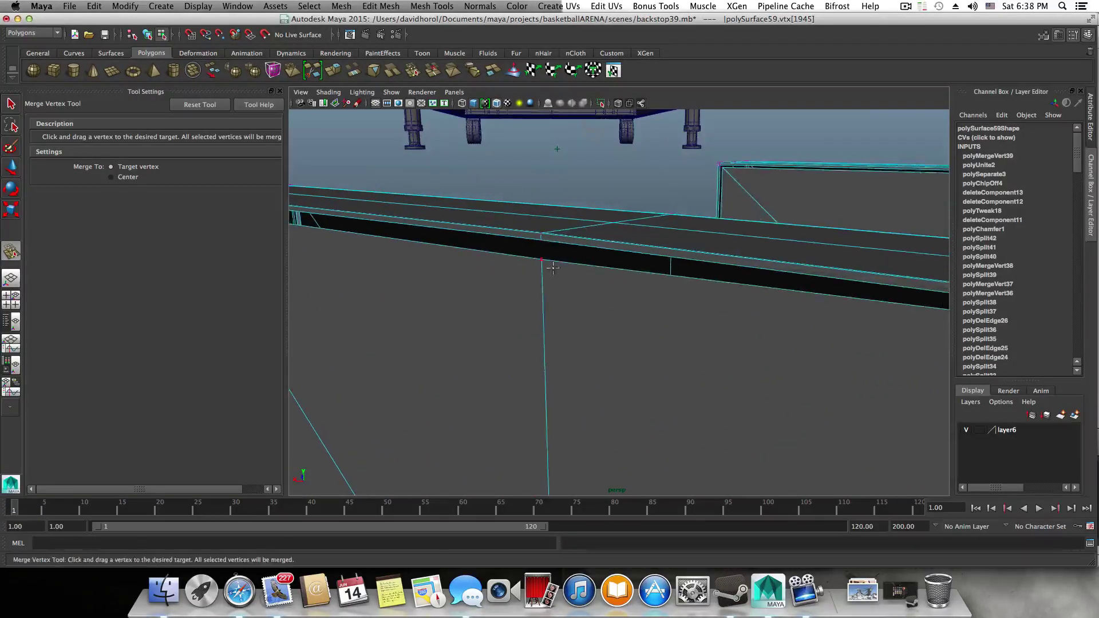
left_click_drag(541, 244, 549, 315)
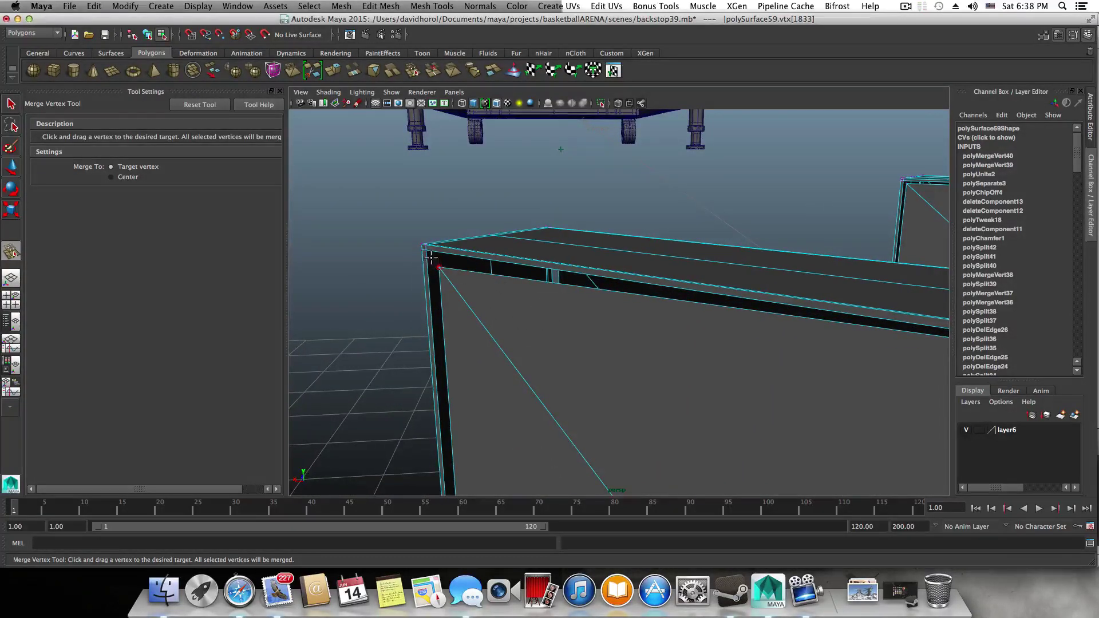
left_click_drag(428, 252, 426, 249)
- Merge the panel's side-middle vertex and the lower corner vertex below it with the matching frame vertices
middle_click_drag(471, 314, 463, 266, "alt")
right_click_drag(462, 278, 491, 286, "alt")
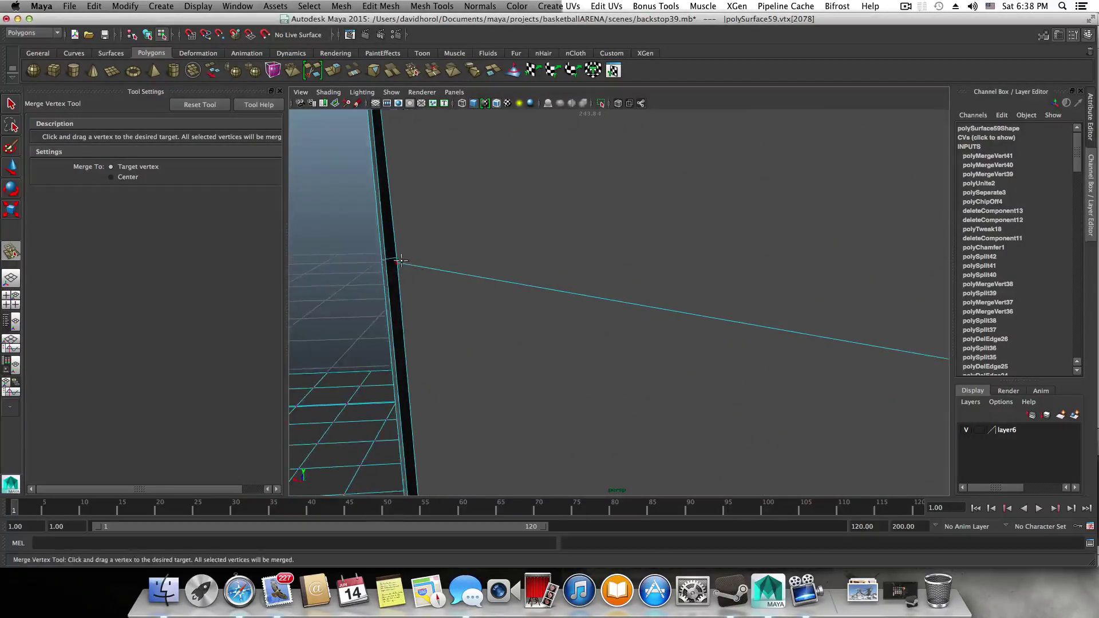
left_click_drag(388, 263, 385, 262)
middle_click_drag(399, 307, 404, 132, "alt")
right_click_drag(442, 326, 465, 331, "alt")
middle_click_drag(466, 331, 527, 333, "alt")
mouse_move(572, 339)
right_mouse_down("alt")
mouse_move(558, 340)
mouse_move(581, 347)
right_mouse_up("alt")
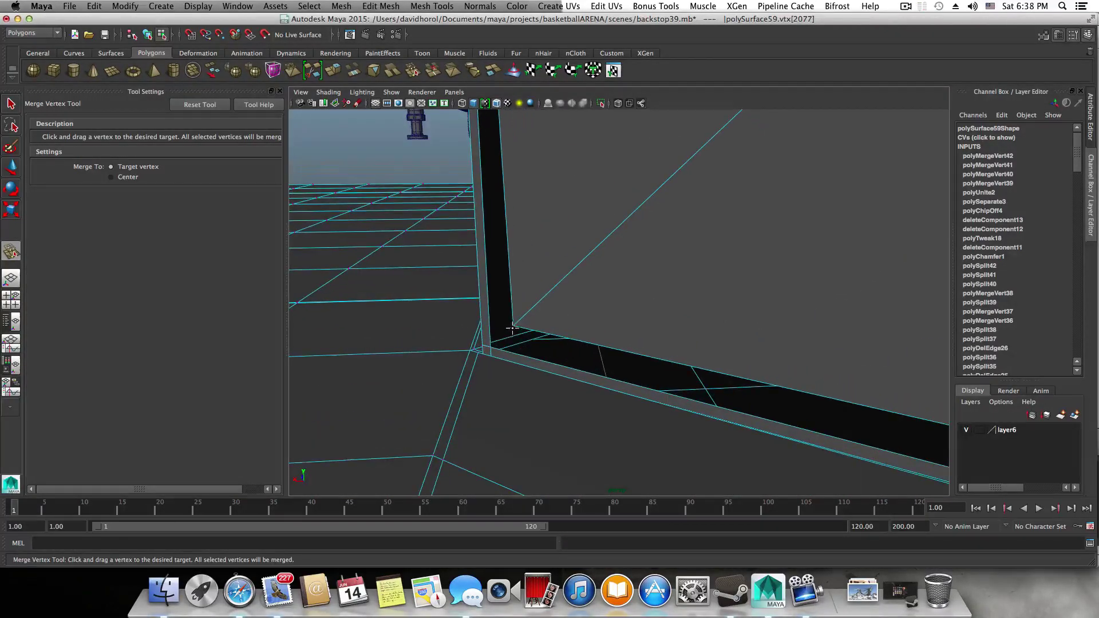
left_click_drag(489, 348, 493, 349)
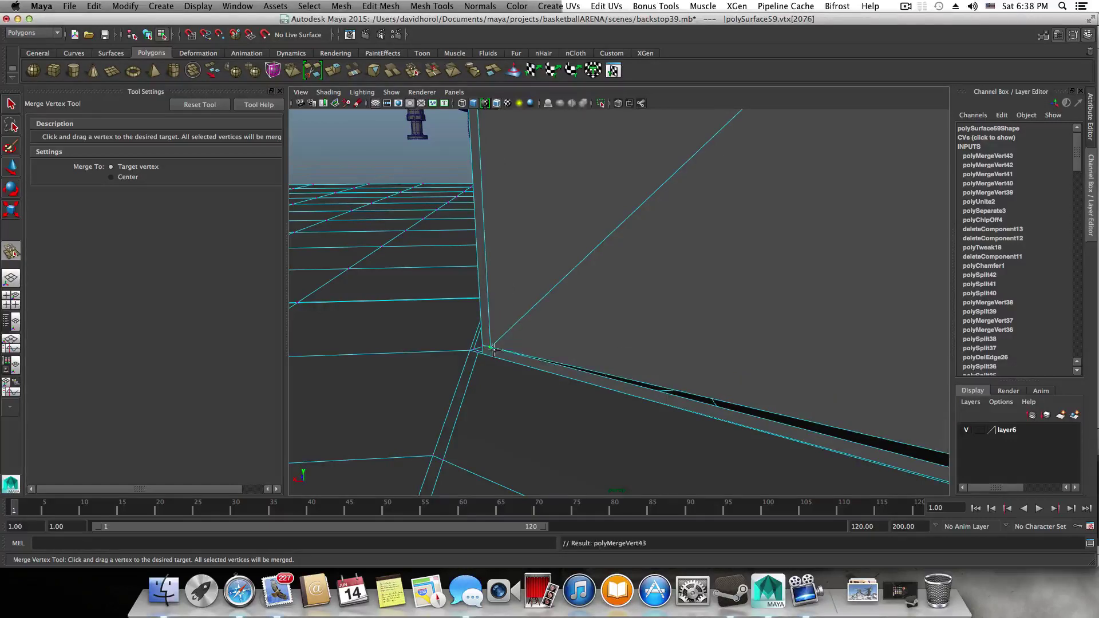
- Merge the nearer backstop panel's bottom-middle vertex with the matching vertex on the lower frame edge
right_click_drag(620, 326, 602, 326, "alt")
middle_click_drag(603, 330, 433, 279, "alt")
right_click_drag(604, 303, 680, 335, "alt")
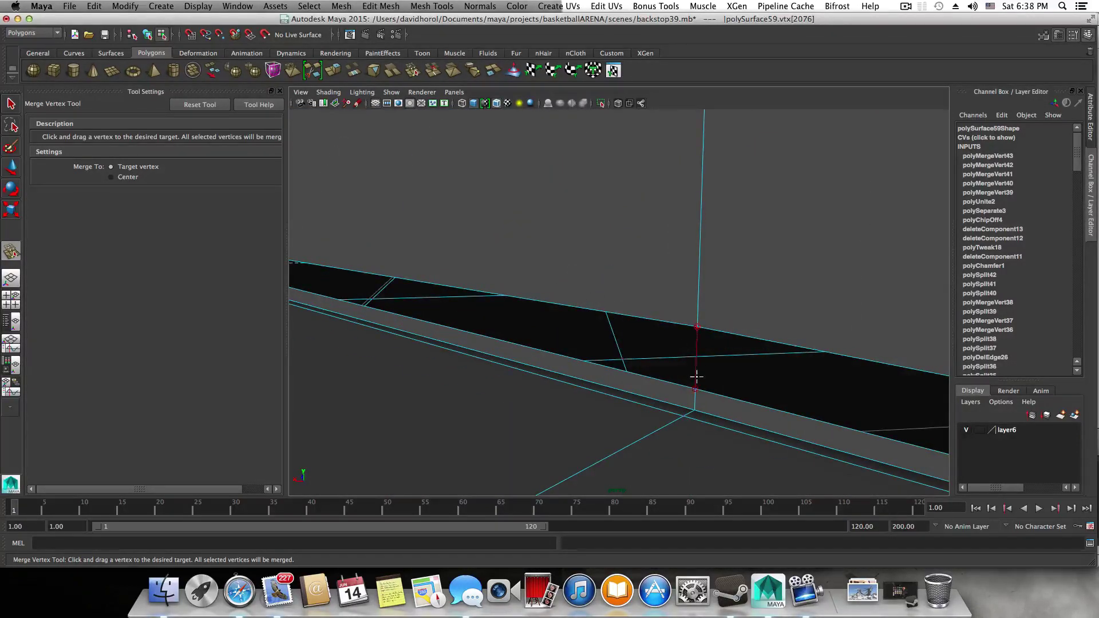
left_click_drag(697, 376, 695, 389)
- Merge the same panel's remaining lower corner vertex and the side-middle vertex above it with the matching frame vertices
right_click_drag(695, 389, 719, 363, "alt")
left_click_drag(719, 363, 690, 341, "alt")
right_click_drag(690, 341, 618, 348, "alt")
middle_click_drag(619, 348, 638, 324, "alt")
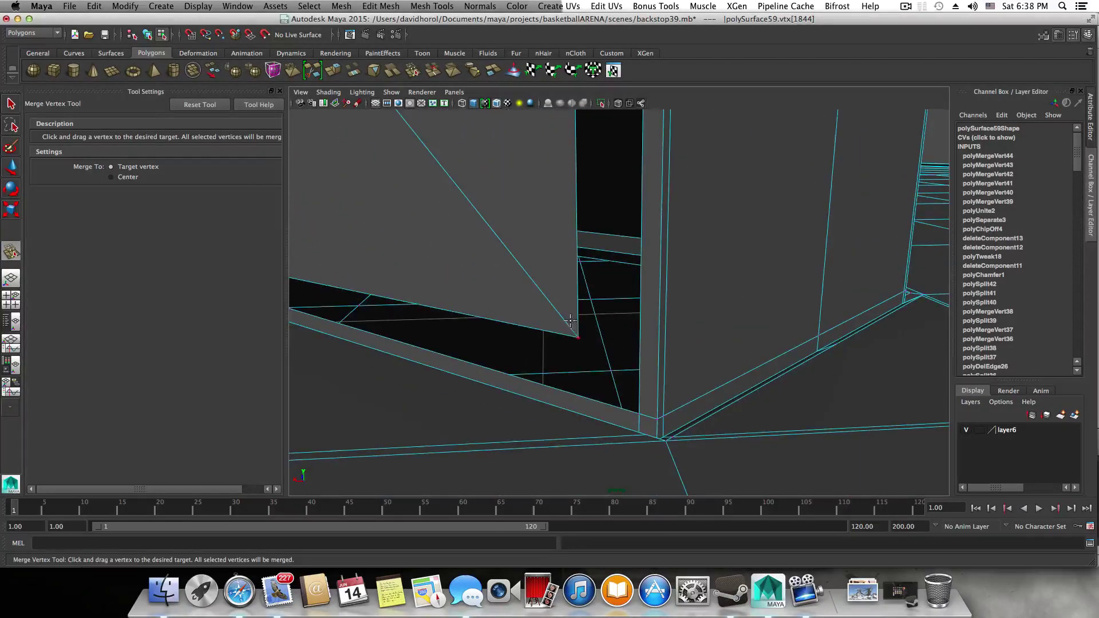
left_click_drag(641, 413, 542, 308)
right_click_drag(541, 308, 618, 448, "alt")
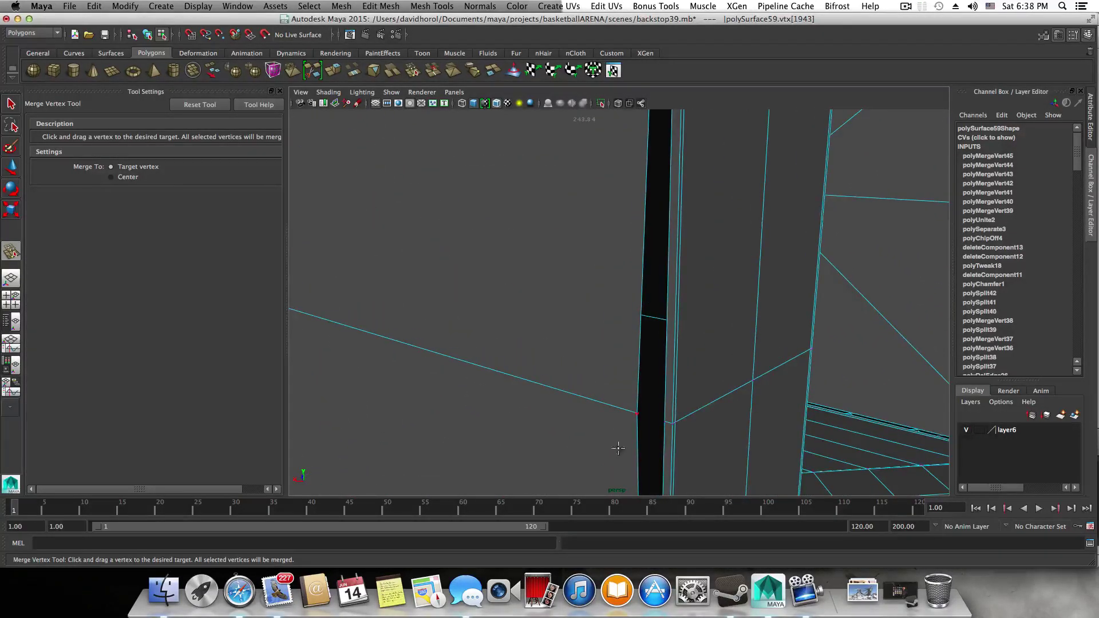
left_click_drag(659, 416, 665, 421)
- Merge an upper corner vertex of the next unattached backstop panel with the matching inner corner of its frame
right_click_drag(658, 401, 547, 363, "alt")
middle_click_drag(547, 363, 542, 428, "alt")
left_click_drag(542, 427, 550, 343, "alt")
middle_click_drag(550, 344, 525, 303, "alt")
left_click_drag(525, 302, 588, 336, "alt")
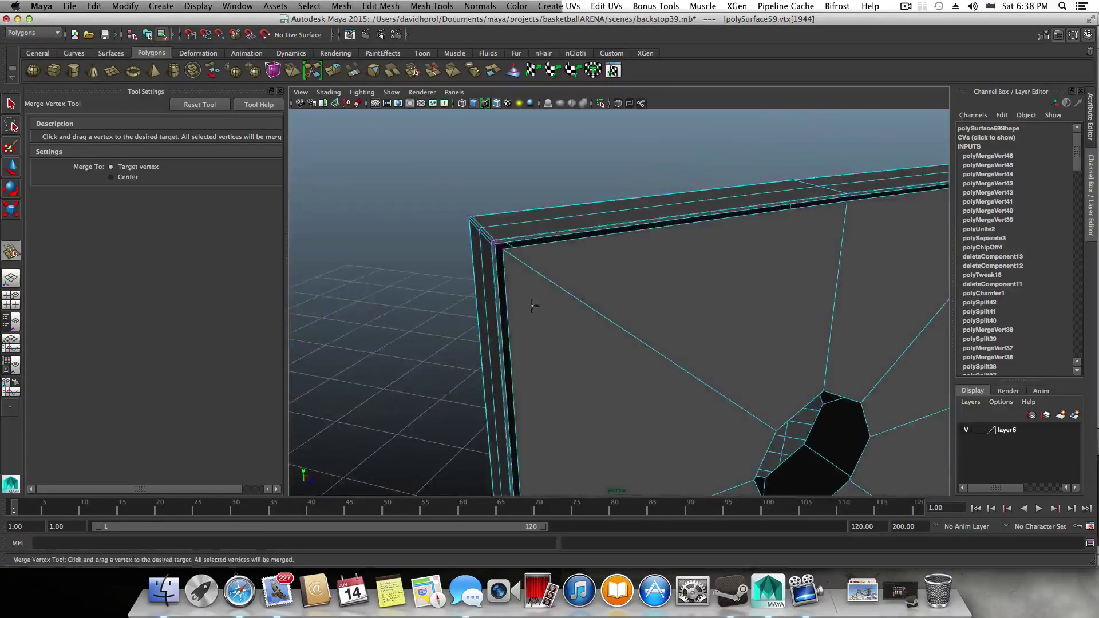
middle_click_drag(530, 304, 594, 341, "alt")
scroll(596, 342, "up", 5)
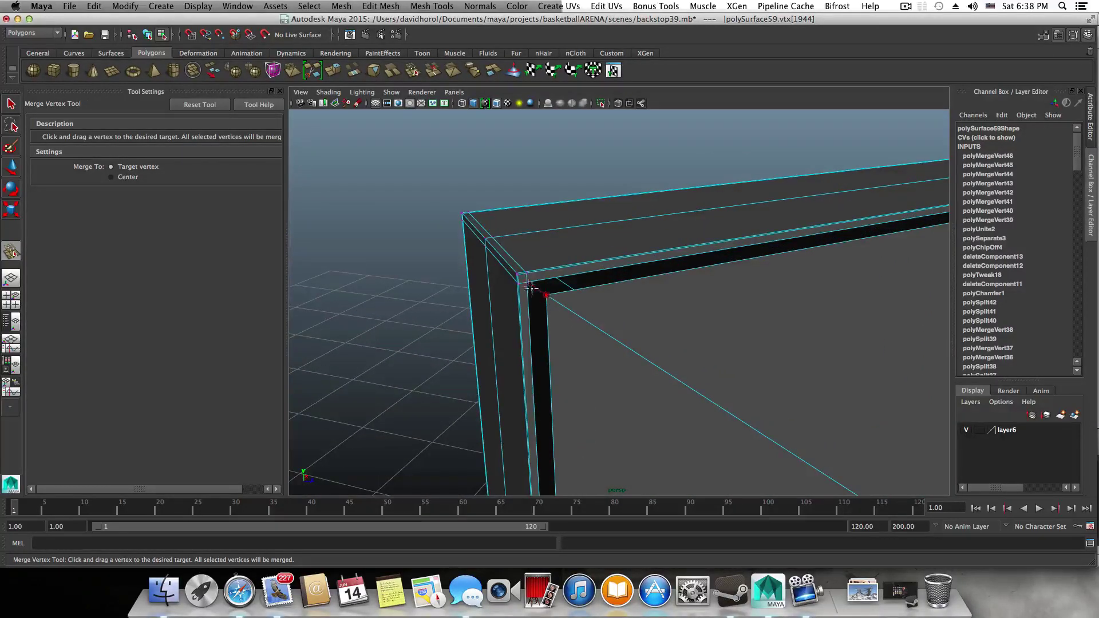
left_click_drag(531, 289, 528, 283)
- Merge this second panel's top-middle vertex and opposite upper corner vertex with the matching frame vertices
middle_click_drag(842, 284, 748, 282, "alt")
left_click_drag(748, 282, 602, 321, "alt")
middle_click_drag(713, 314, 581, 300, "alt")
left_click_drag(576, 281, 575, 279)
middle_click_drag(709, 353, 570, 313, "alt")
left_click_drag(685, 255, 685, 257)
- Merge the second panel's side-middle vertex and the lower corner vertex beneath it with the matching frame vertices
middle_click_drag(664, 423, 654, 115, "alt")
middle_click_drag(615, 349, 633, 103, "alt")
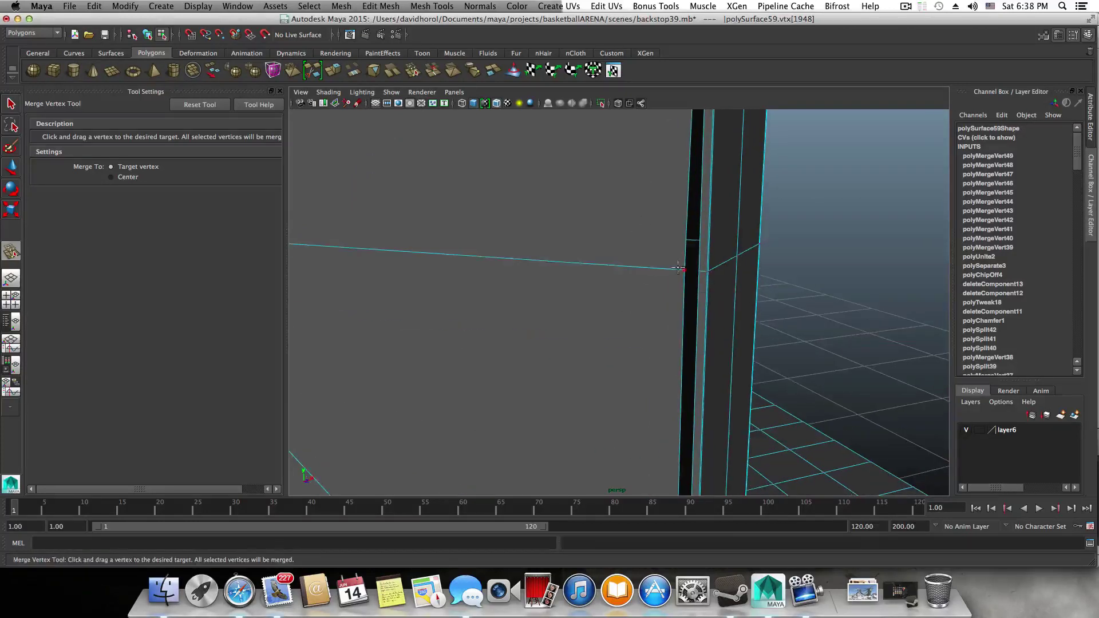
left_click_drag(696, 269, 698, 270)
middle_click_drag(670, 303, 642, 86, "alt")
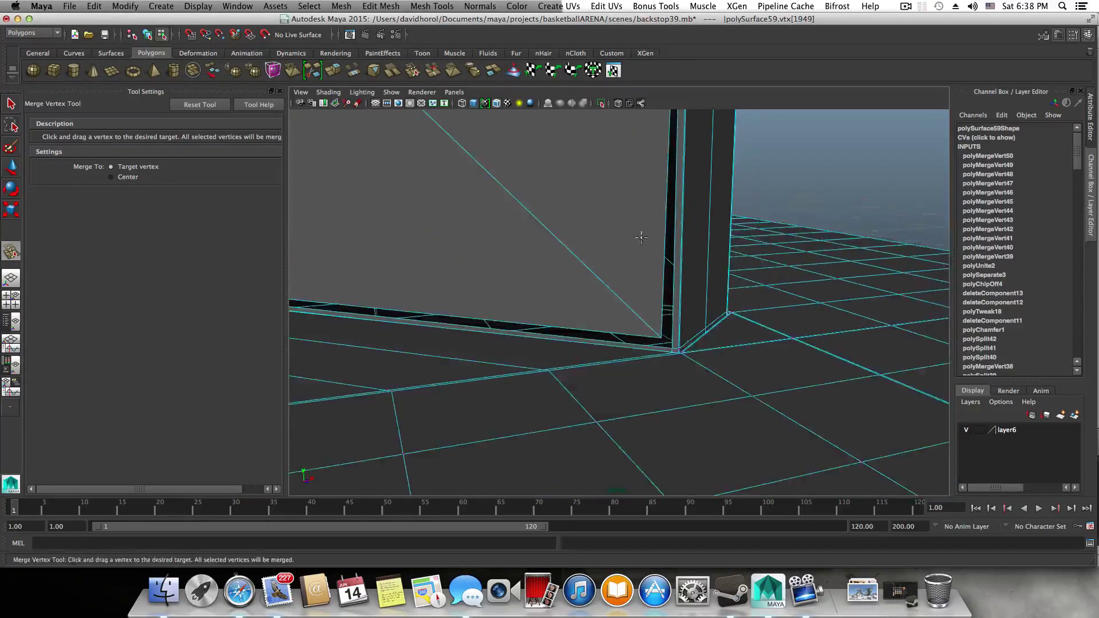
right_click_drag(727, 338, 804, 365, "alt")
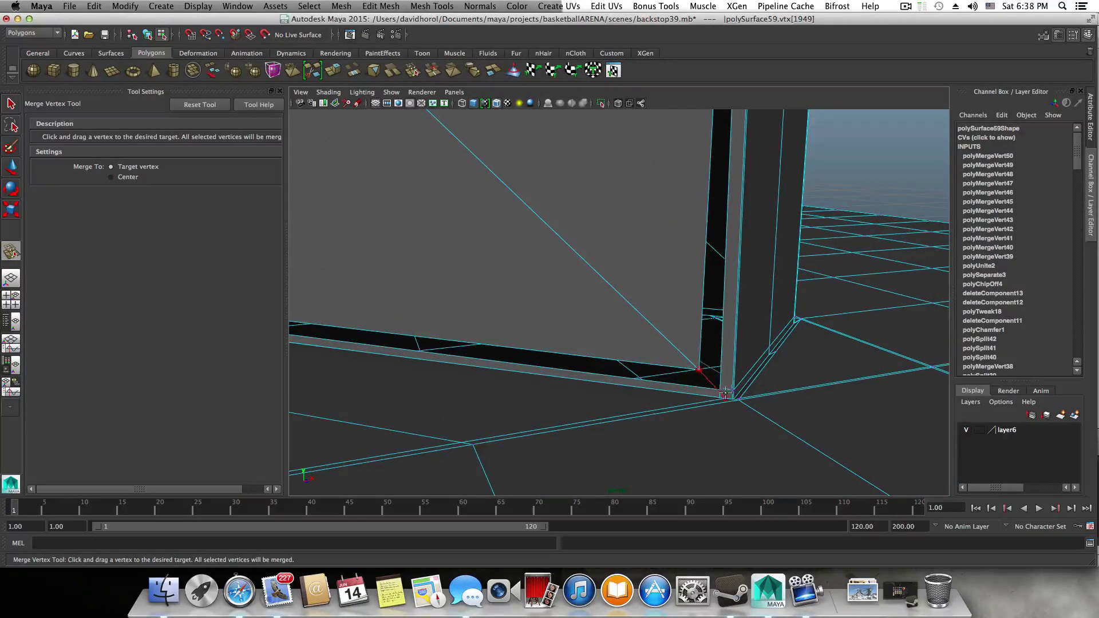
left_click_drag(717, 387, 719, 389)
- Merge the second panel's bottom-middle vertex and its other lower corner vertex with the matching frame vertices
middle_click_drag(635, 351, 882, 390, "alt")
middle_click_drag(504, 321, 715, 350, "alt")
left_click_drag(567, 373, 569, 378)
middle_click_drag(567, 332, 793, 381, "alt")
middle_click_drag(481, 314, 670, 334, "alt")
right_click_drag(562, 331, 543, 314, "alt")
middle_click_drag(481, 312, 564, 314, "alt")
right_click_drag(564, 313, 590, 311, "alt")
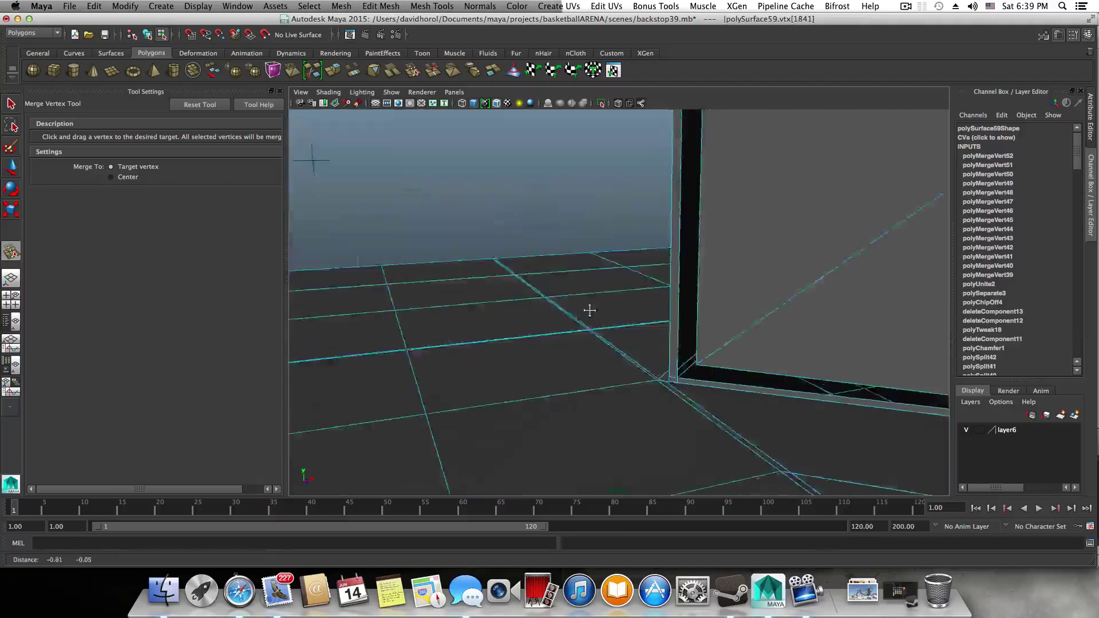
middle_click_drag(573, 309, 521, 318, "alt")
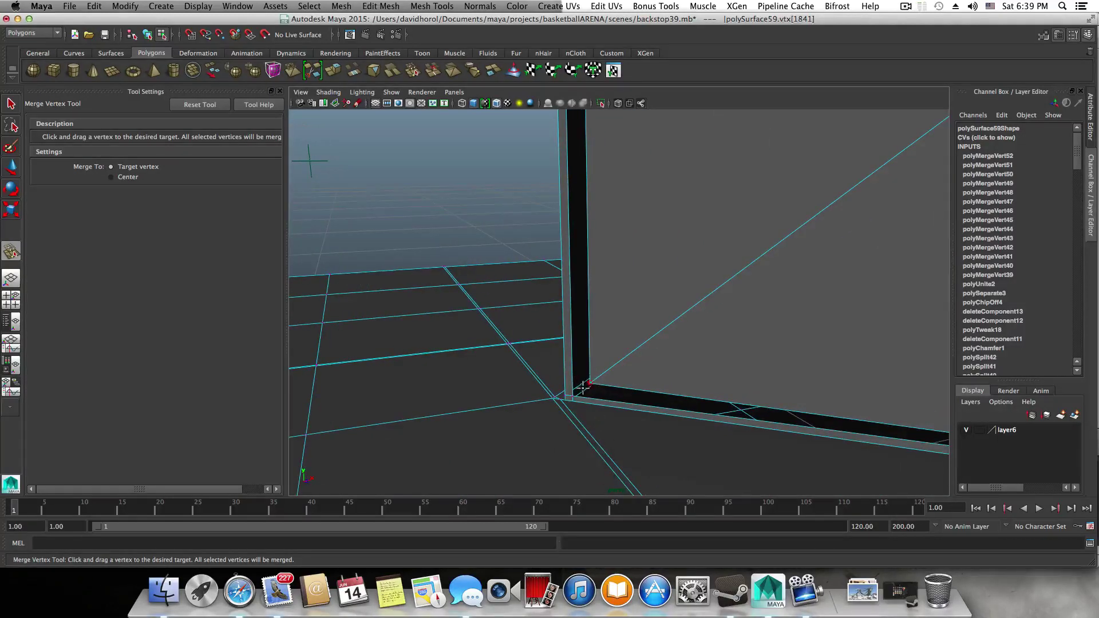
left_click_drag(583, 388, 574, 394)
- Merge the second panel's last loose side-middle vertex with the matching vertex on the frame's side
scroll(582, 391, "down", 5)
middle_click_drag(601, 315, 598, 454, "alt")
scroll(602, 388, "up", 3)
middle_click_drag(542, 280, 555, 300, "alt")
right_click_drag(554, 299, 793, 327, "alt")
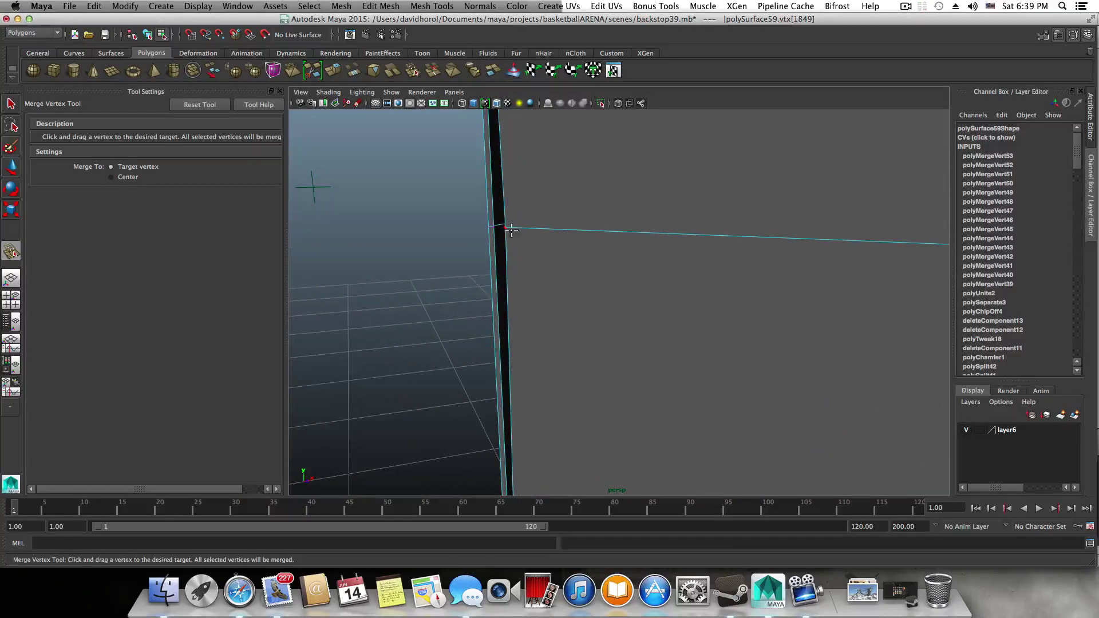
left_click_drag(497, 229, 491, 228)
- Merge an upper corner vertex of the remaining unattached panel with the inner corner of its frame
scroll(518, 297, "down", 6)
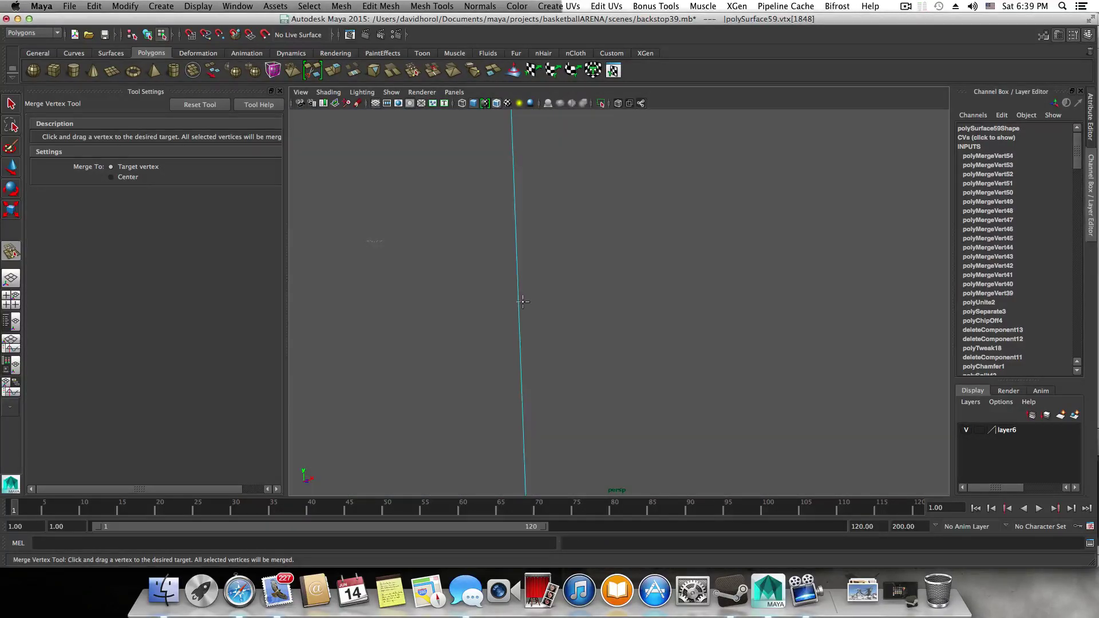
left_click_drag(650, 338, 844, 372, "alt")
scroll(731, 329, "up", 6)
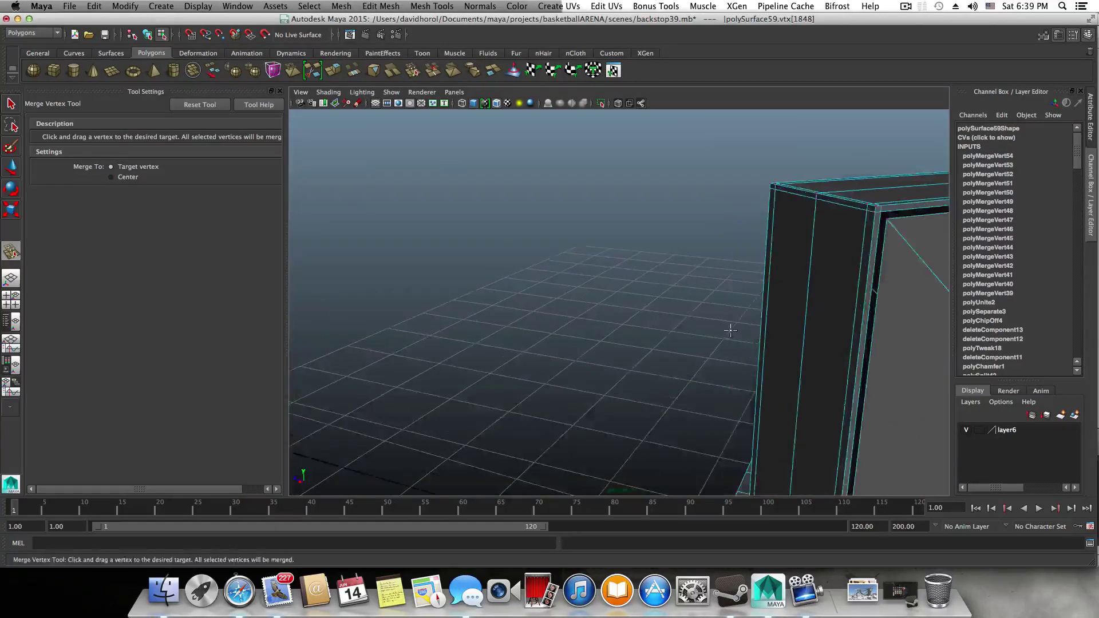
left_click_drag(731, 328, 516, 335, "alt")
scroll(516, 335, "up", 4)
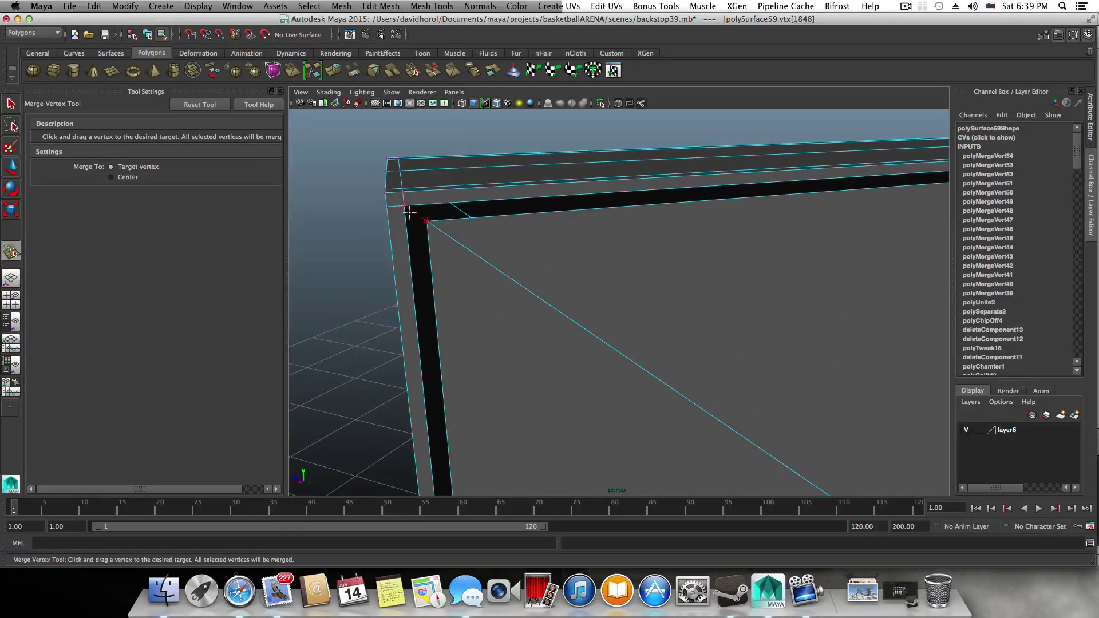
left_click_drag(409, 213, 406, 207)
- Merge the last panel's top-middle vertex and its opposite upper corner vertex with the matching frame vertices
middle_click_drag(818, 242, 566, 272, "alt")
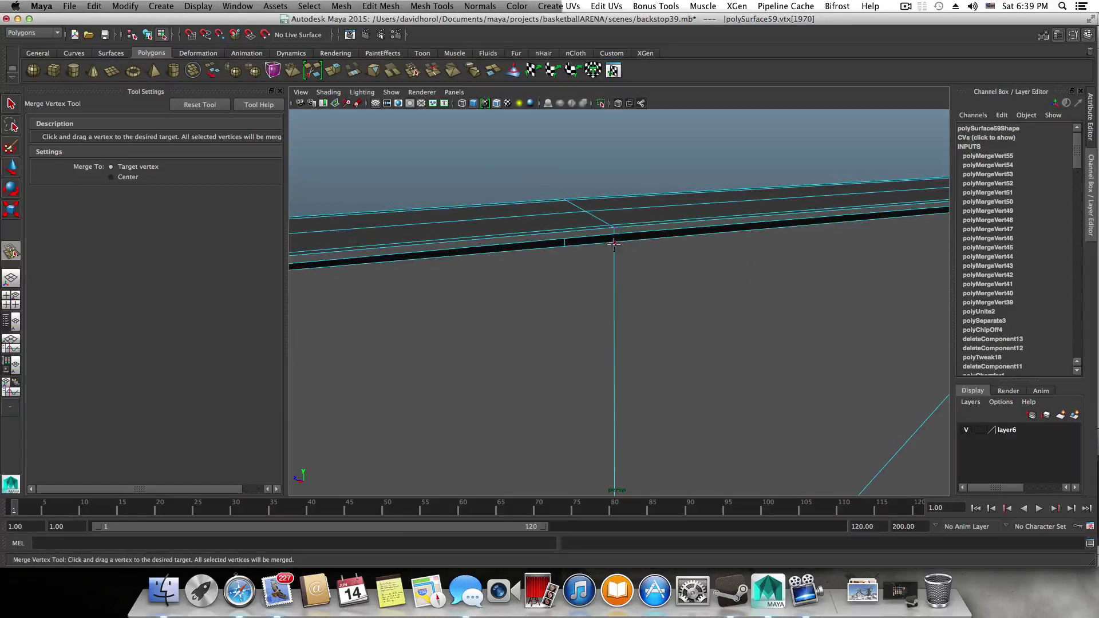
left_click_drag(615, 234, 615, 227)
middle_click_drag(664, 245, 309, 264, "alt")
middle_click_drag(699, 271, 561, 277, "alt")
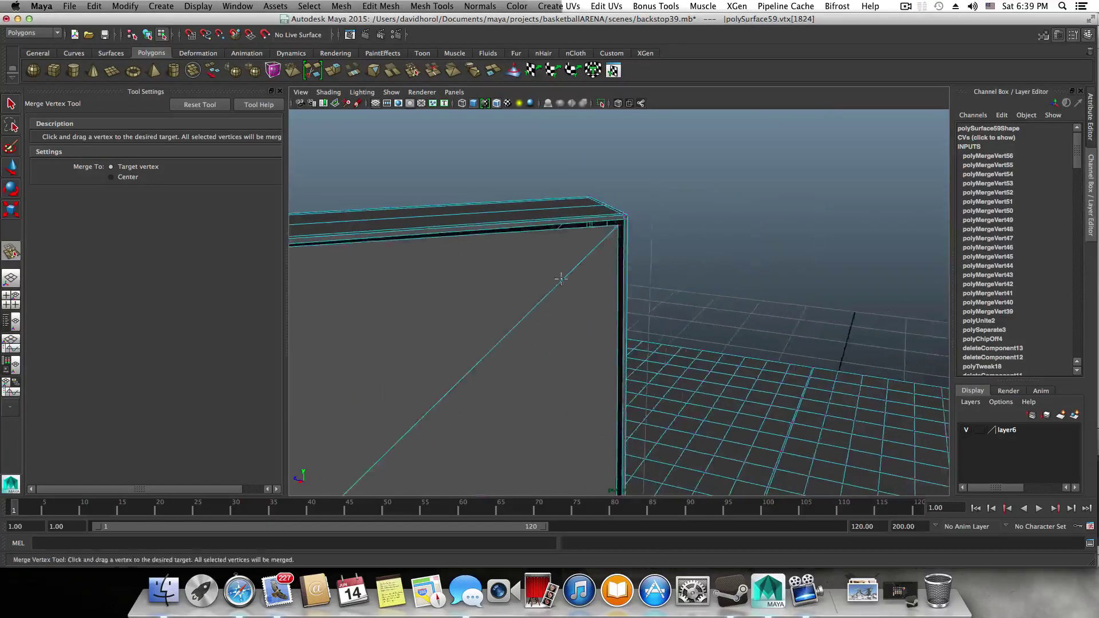
left_click_drag(560, 280, 800, 256, "alt")
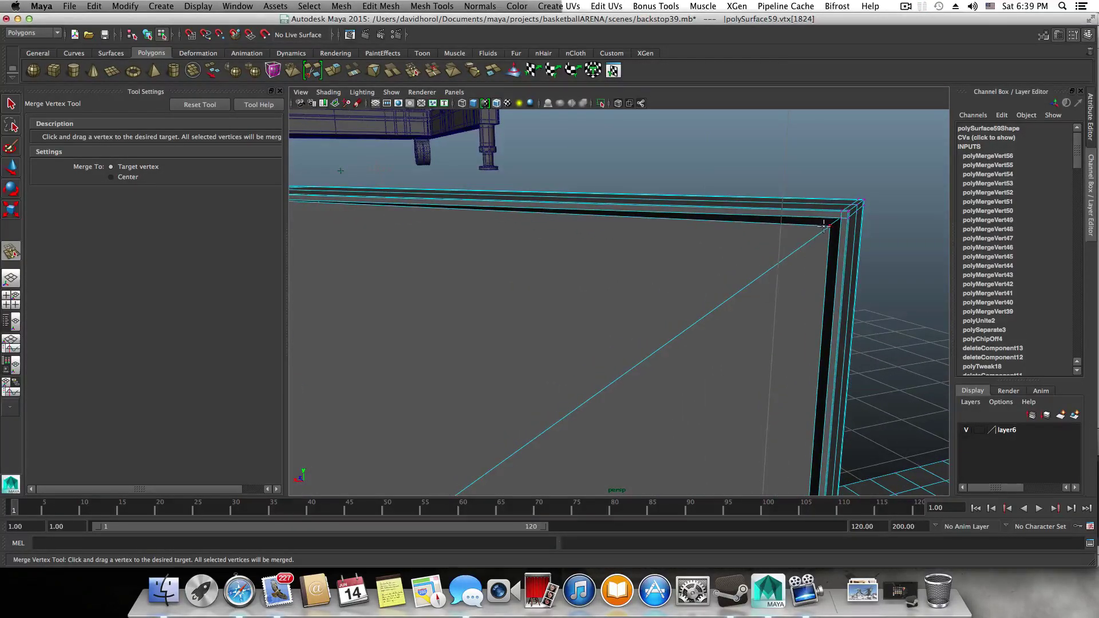
left_click_drag(836, 219, 840, 217)
- Merge the last panel's side-middle vertex below the attached upper corner with the matching frame vertex
middle_click_drag(782, 399, 751, 280, "alt")
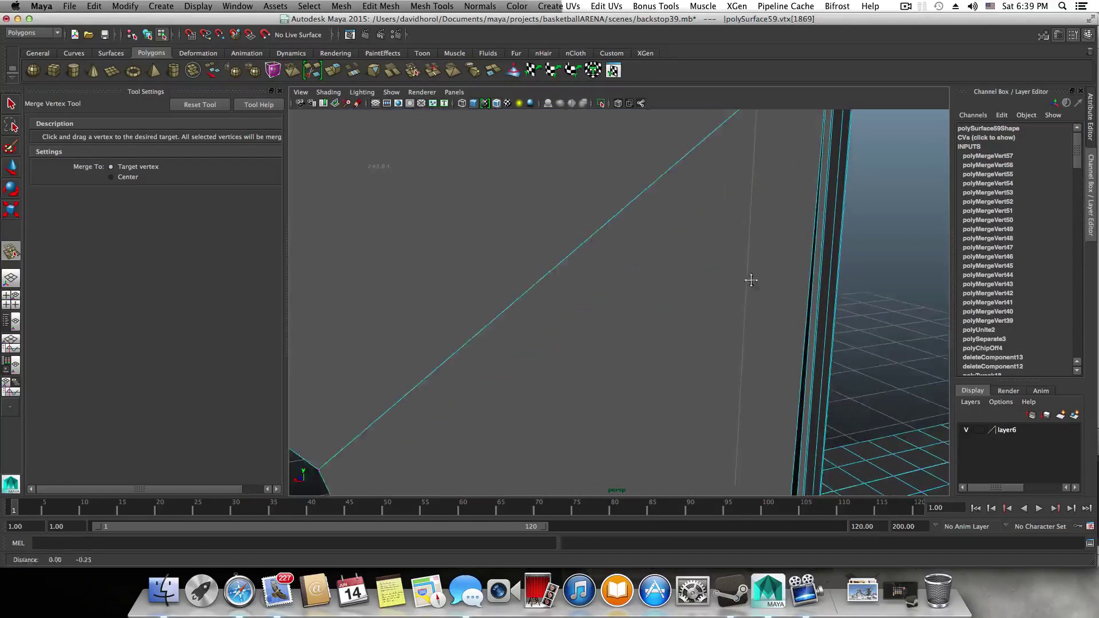
middle_click_drag(739, 357, 702, 166, "alt")
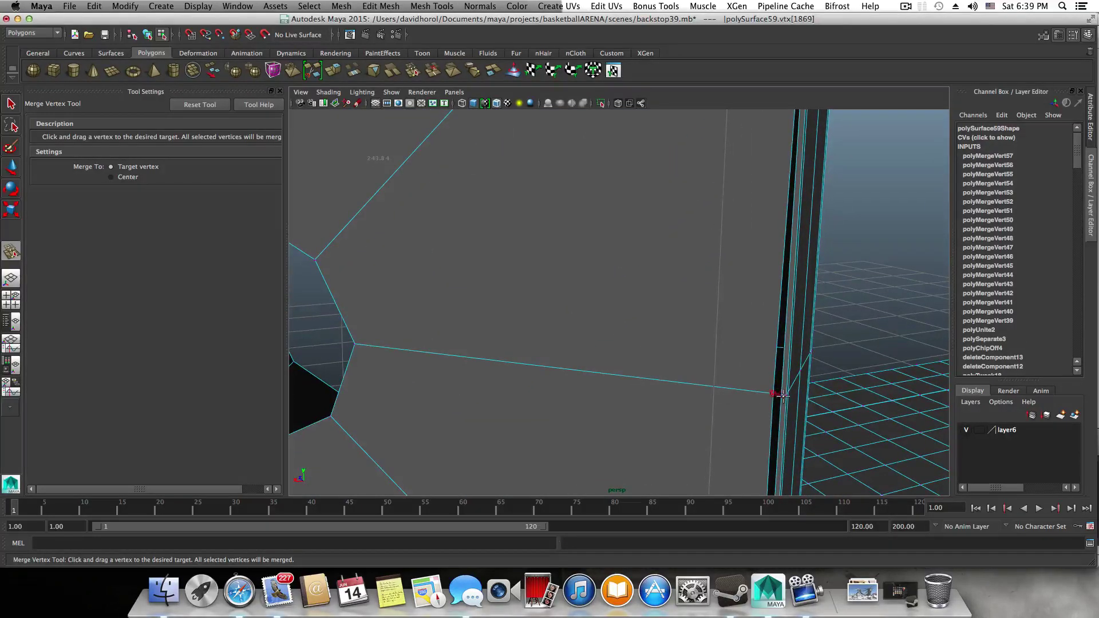
left_click_drag(783, 395, 786, 395)
key("z")
- Merge the last panel's lower corner vertex on the same side with the frame's inner corner at the floor
middle_click_drag(735, 340, 731, 158, "alt")
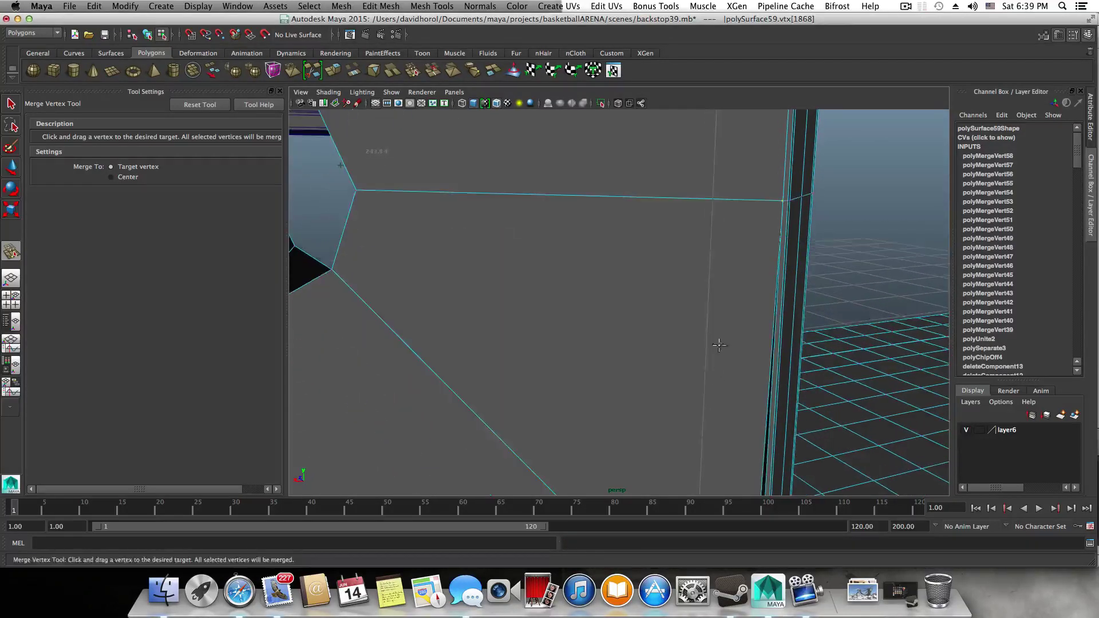
middle_click_drag(721, 315, 714, 228, "alt")
middle_click_drag(728, 306, 725, 232, "alt")
middle_click_drag(713, 272, 704, 180, "alt")
middle_click_drag(687, 246, 677, 201, "alt")
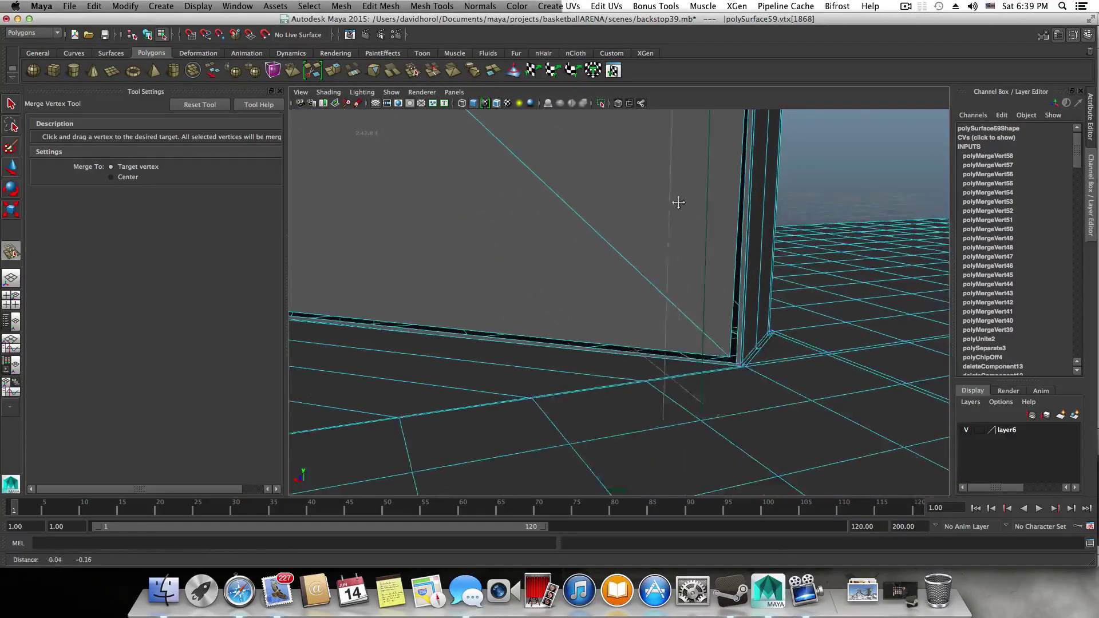
middle_click_drag(658, 288, 622, 217, "alt")
right_click_drag(676, 278, 723, 295, "alt")
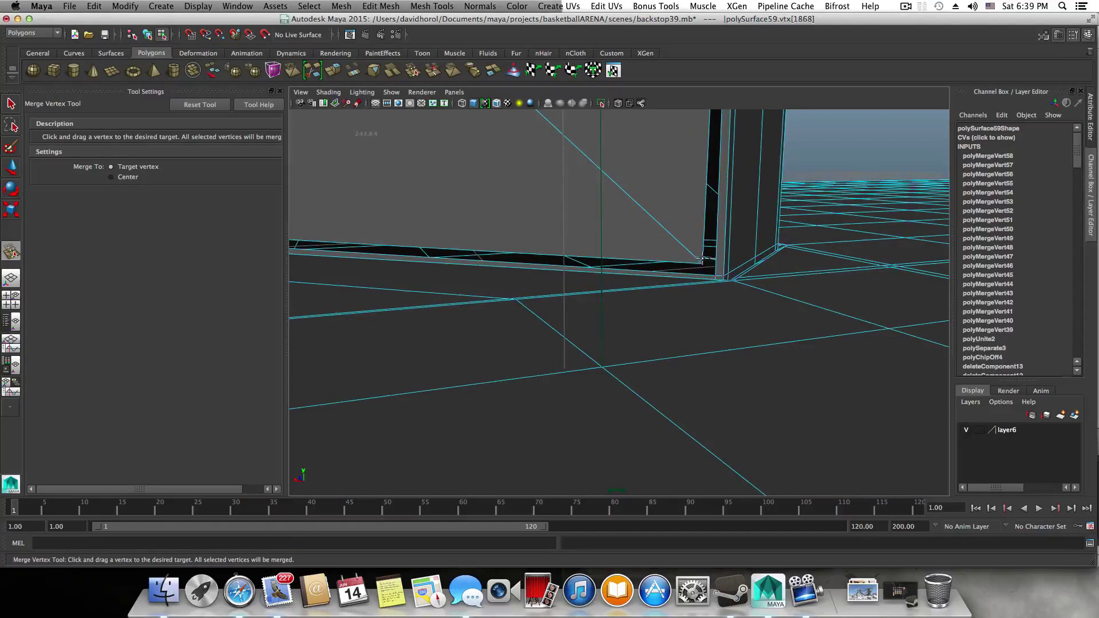
left_click_drag(716, 274, 716, 275)
- Merge the last panel's bottom-middle vertex and its other lower corner vertex with the matching frame vertices
middle_click_drag(624, 215, 761, 299, "alt")
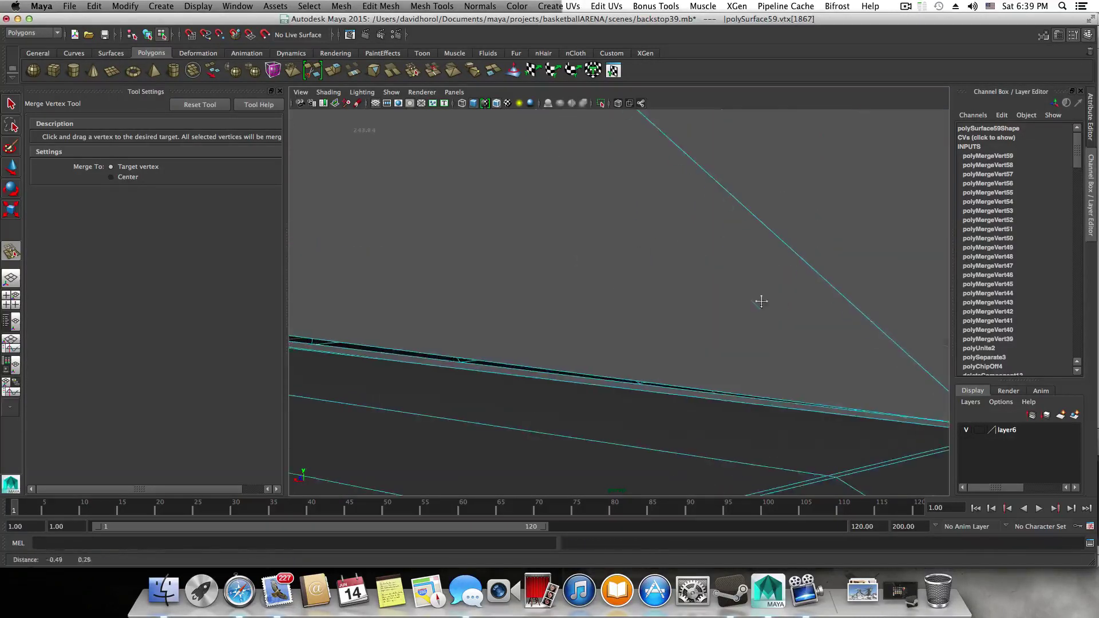
middle_click_drag(435, 304, 607, 319, "alt")
middle_click_drag(467, 342, 581, 346, "alt")
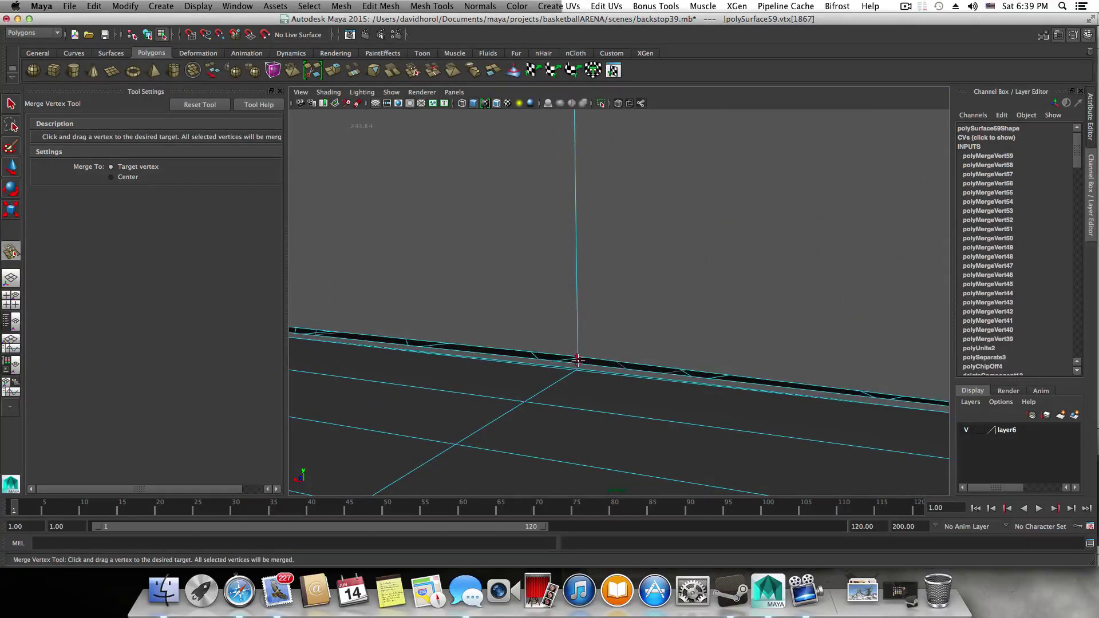
left_click_drag(579, 361, 578, 369)
middle_click_drag(544, 329, 858, 358, "alt")
middle_click_drag(734, 363, 648, 350, "alt")
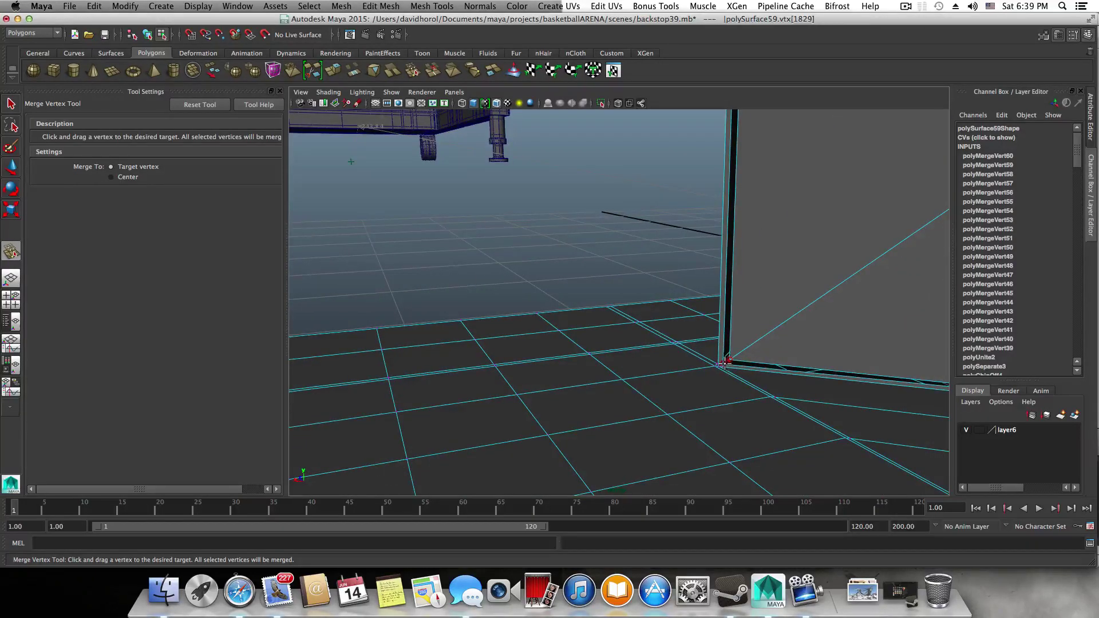
left_click_drag(725, 364, 721, 365)
- Merge the last panel's remaining side-middle vertex with the frame, and return to object selection with the Select Tool
middle_click_drag(754, 278, 694, 392, "alt")
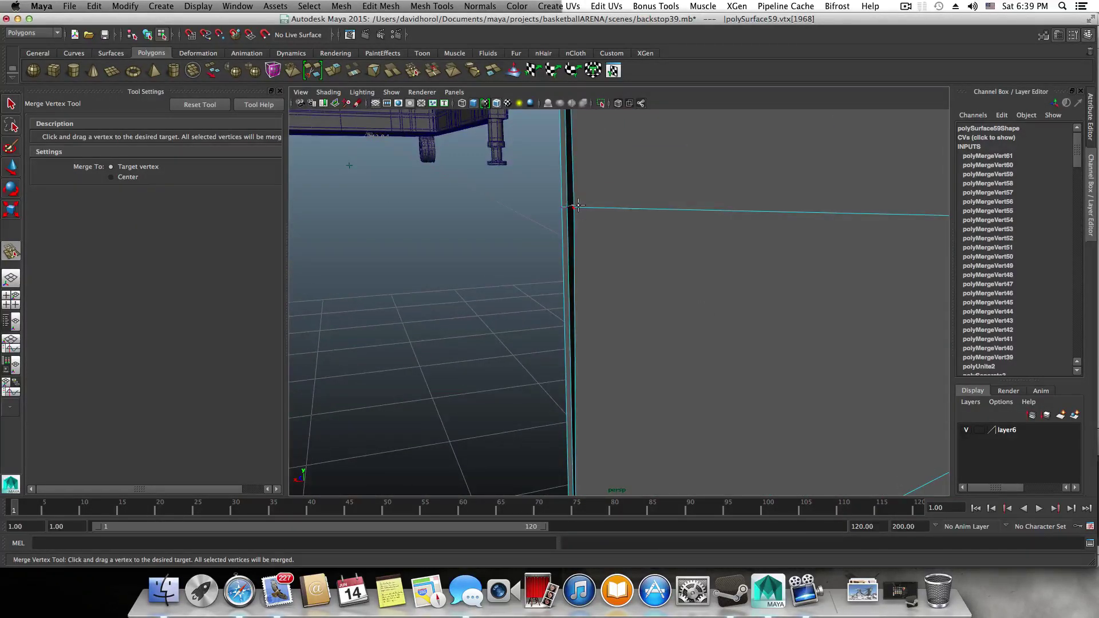
left_click_drag(568, 207, 570, 208)
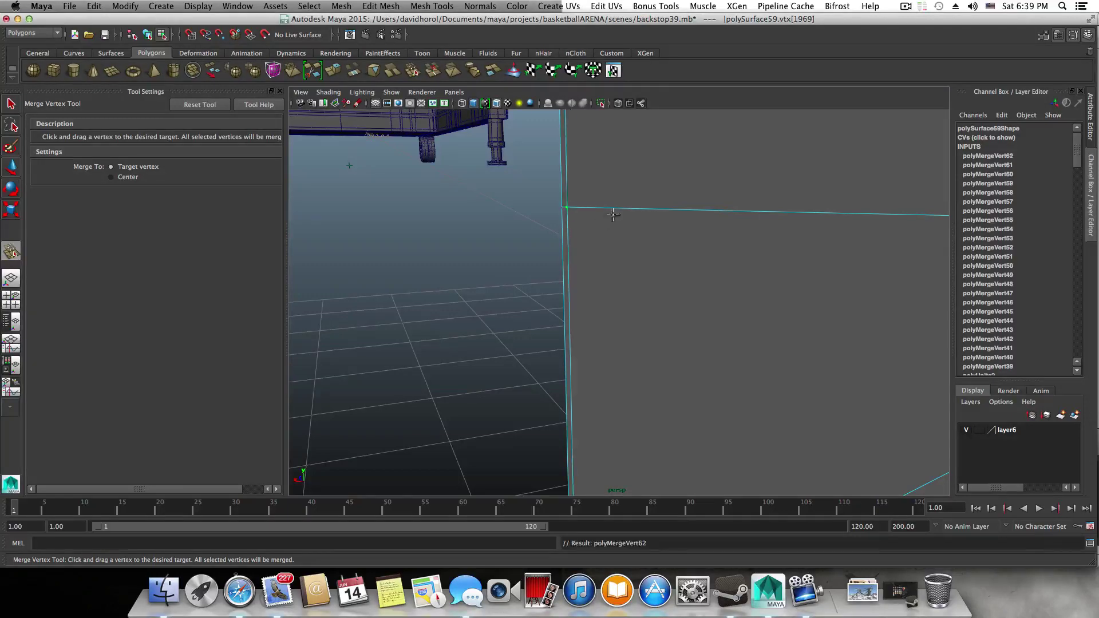
middle_click_drag(614, 216, 665, 291, "alt")
scroll(665, 292, "down", 10)
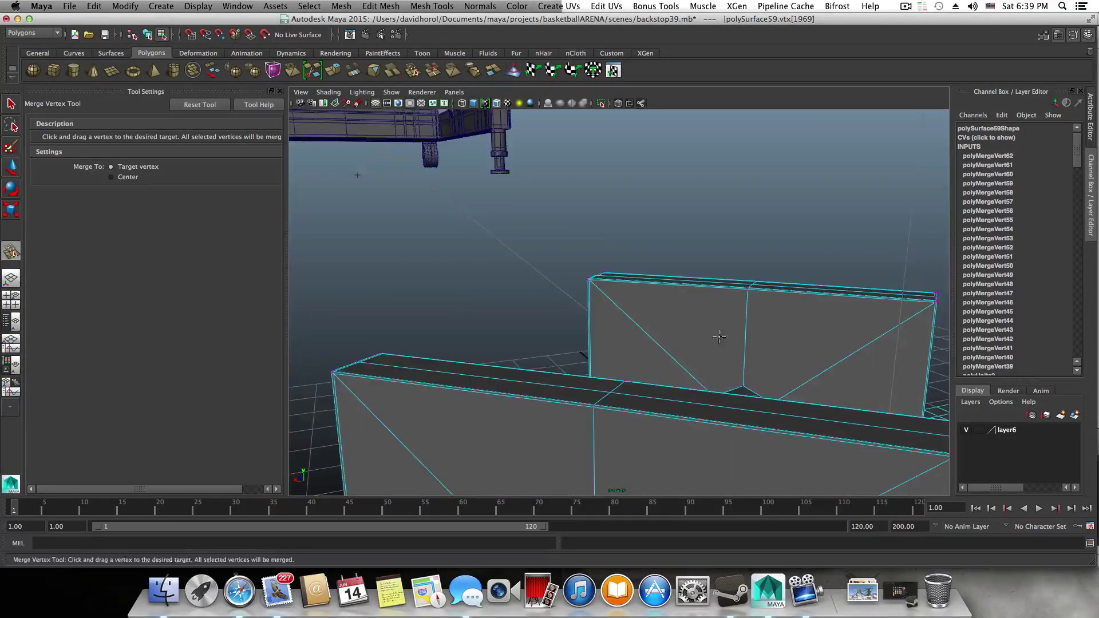
left_click_drag(614, 356, 589, 341, "alt")
key("F8")
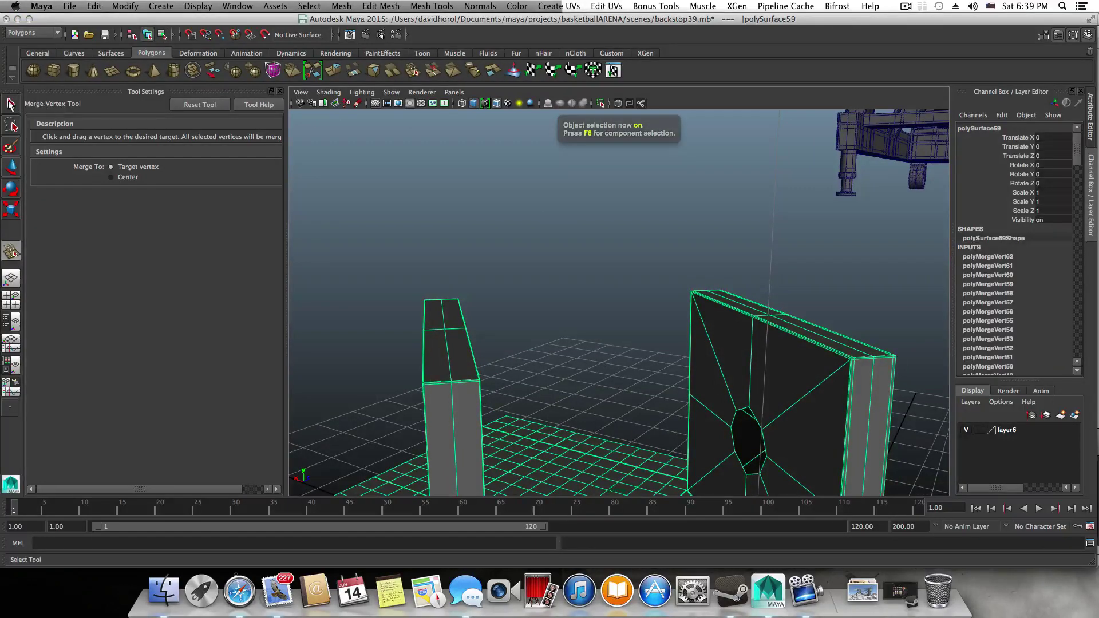
left_click(11, 103)
- Try to extrude the border edges around both rims of one backstop's octagonal opening
left_click_drag(798, 388, 620, 396, "alt")
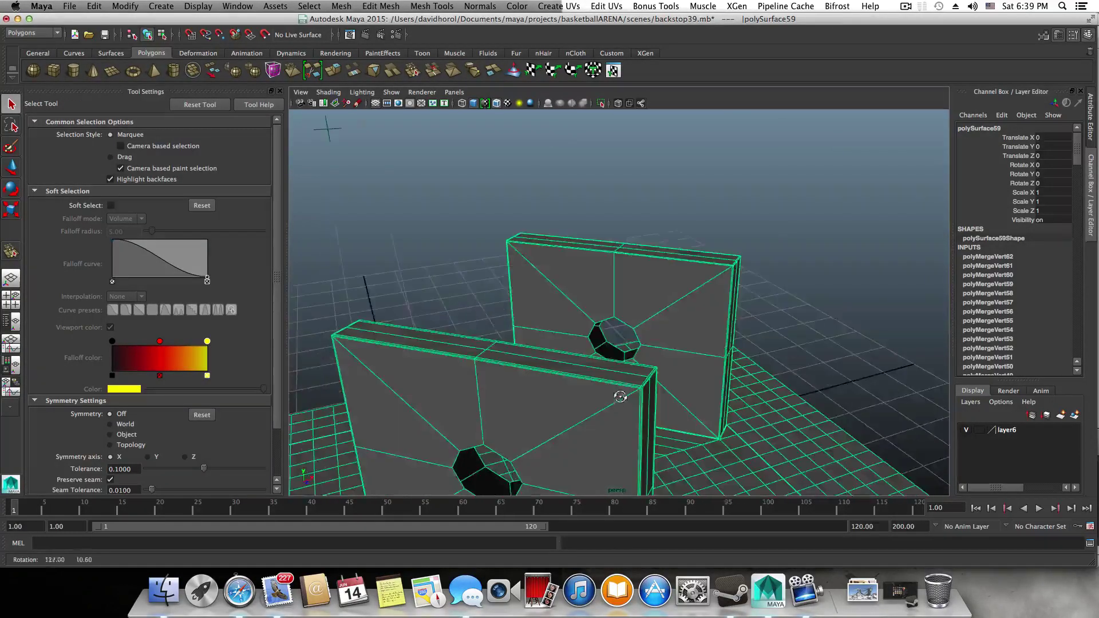
middle_click_drag(620, 397, 643, 252, "alt")
right_click_drag(588, 281, 665, 304, "alt")
left_click_drag(608, 257, 646, 269, "alt")
right_click_drag(643, 268, 642, 245)
double_click(579, 322)
left_click_drag(600, 345, 686, 317, "alt")
double_click(716, 313, "shift")
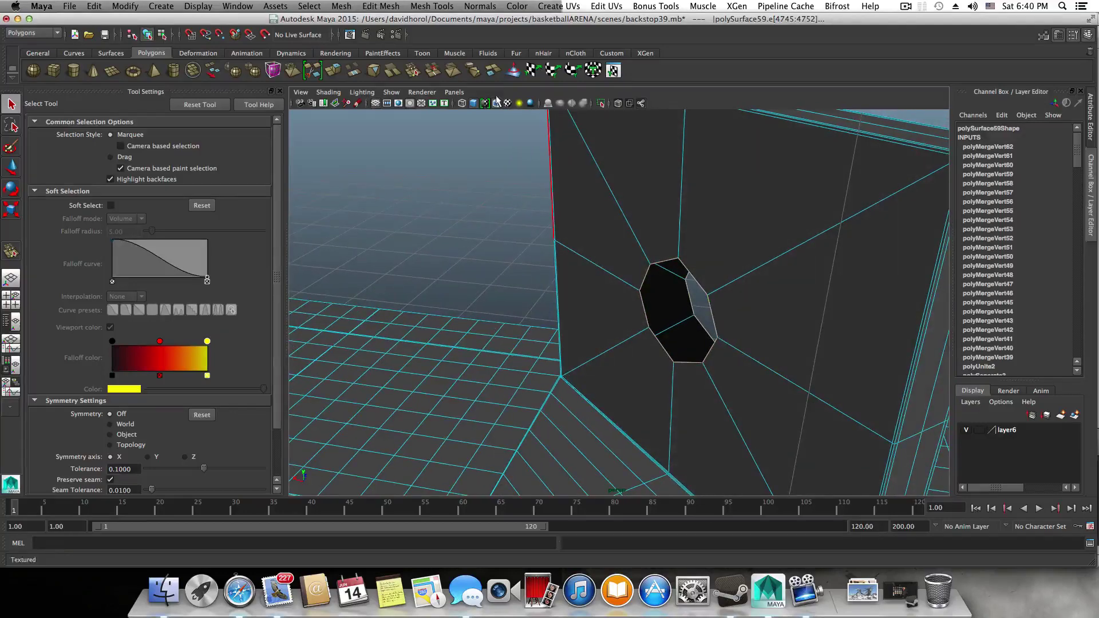
left_click(336, 71)
left_click_drag(756, 339, 836, 346, "alt")
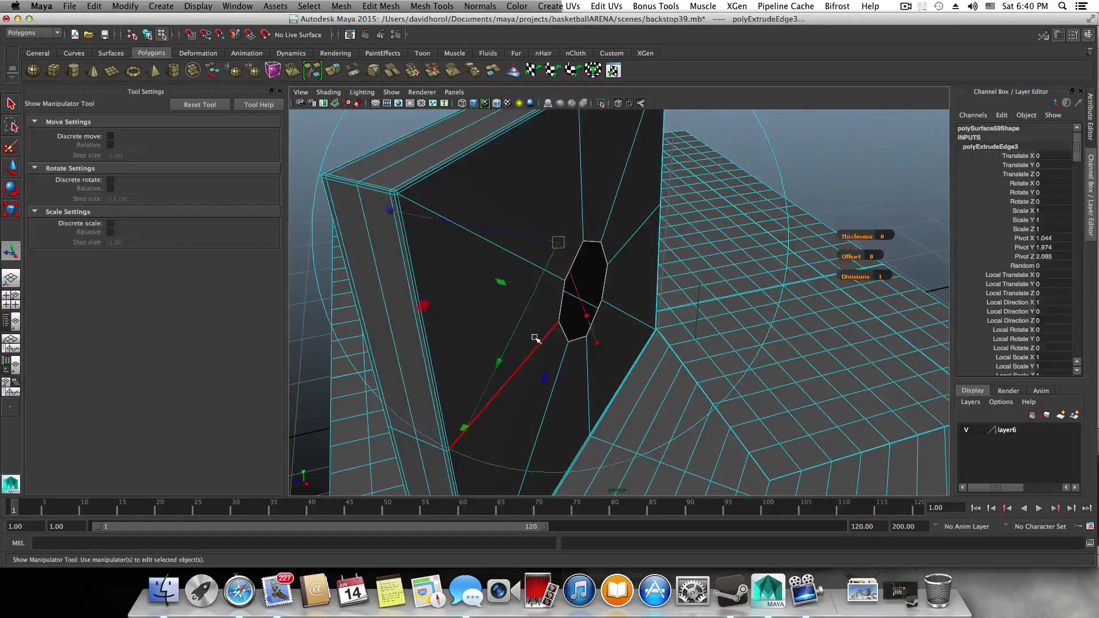
key("z")
- Extrude the open rim edges of one backstop's octagonal hole through the panel gap, with a Local Translate Z of about -0.706
left_click_drag(553, 337, 582, 356, "alt")
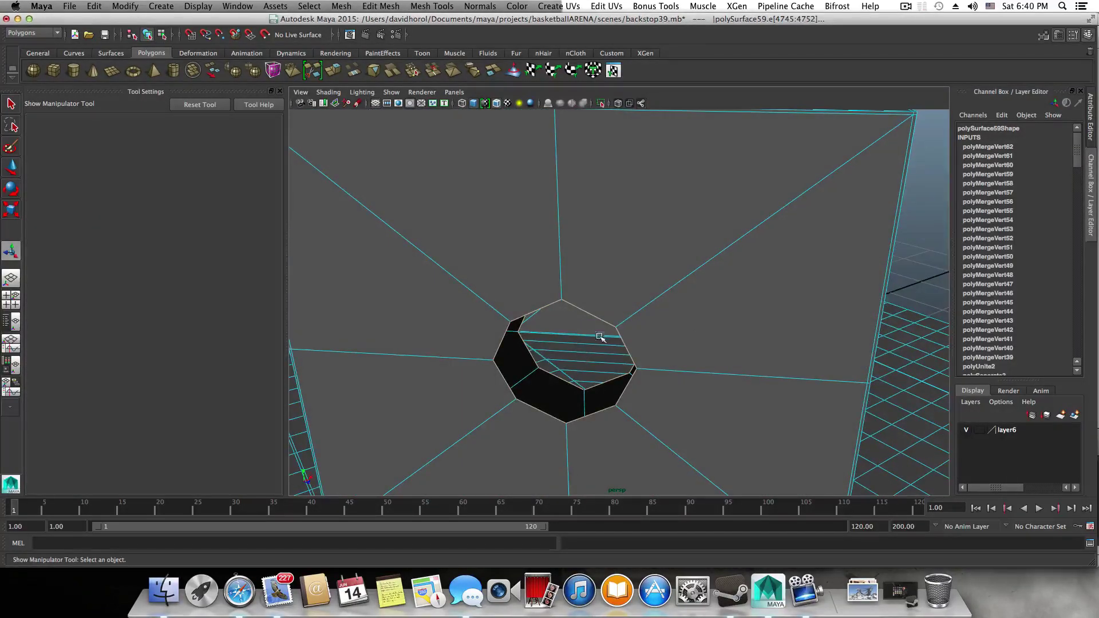
double_click(596, 315)
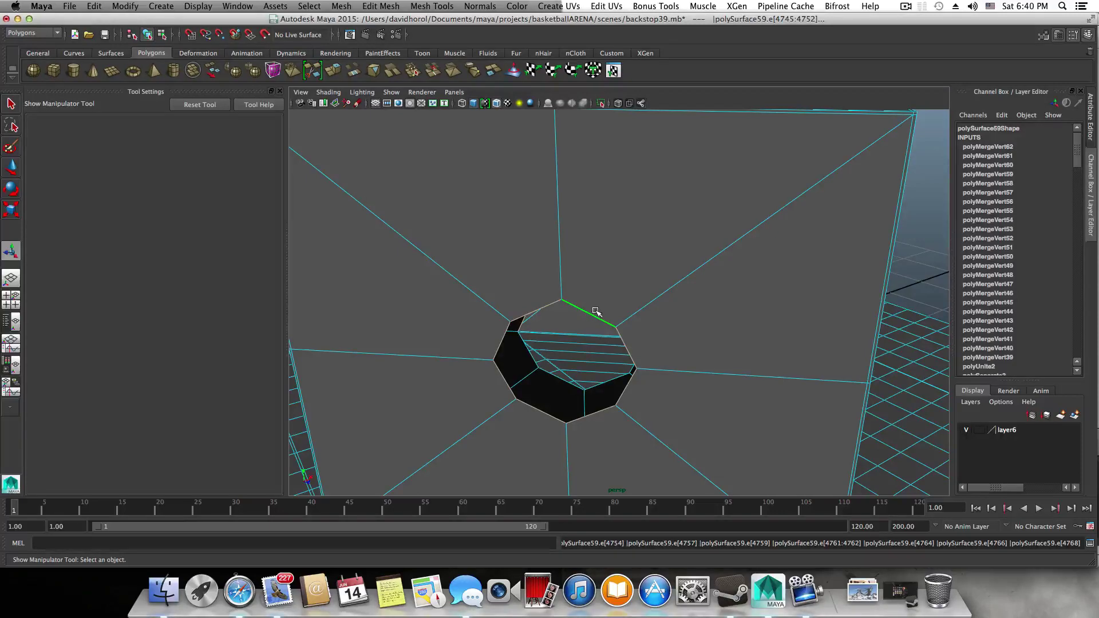
left_click(596, 312)
right_click_drag(614, 287, 613, 263)
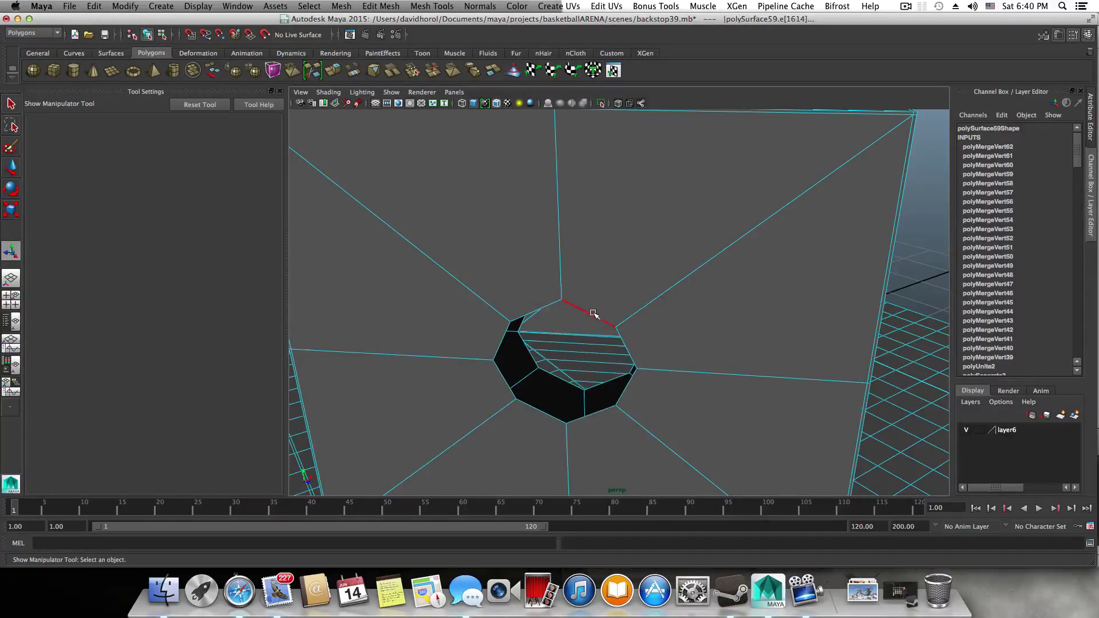
double_click(595, 315)
left_click_drag(604, 339, 559, 336, "alt")
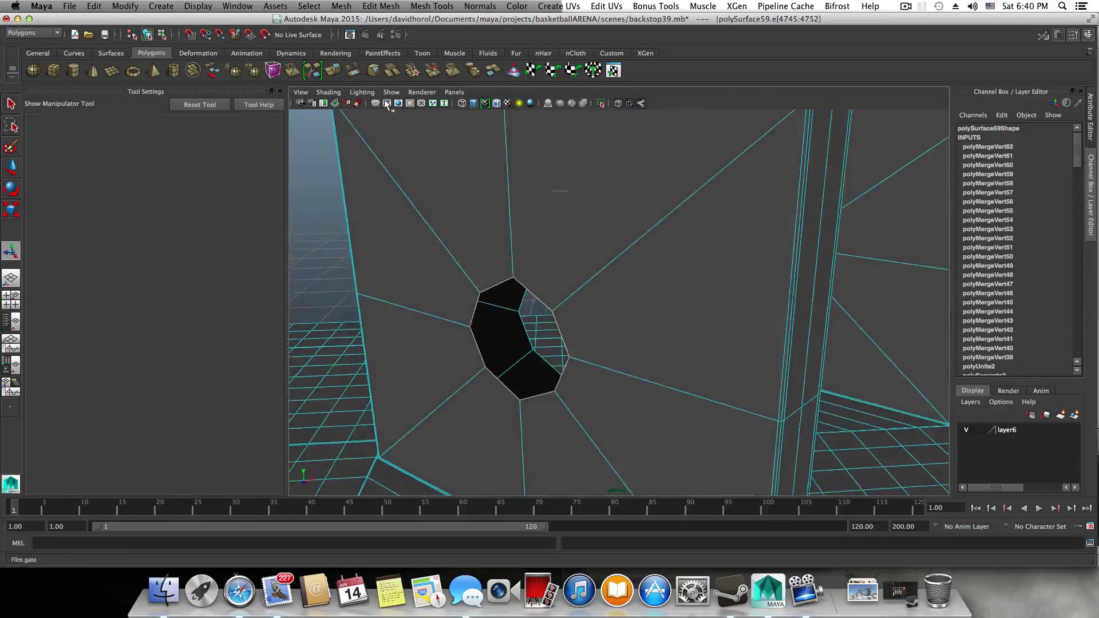
left_click(337, 71)
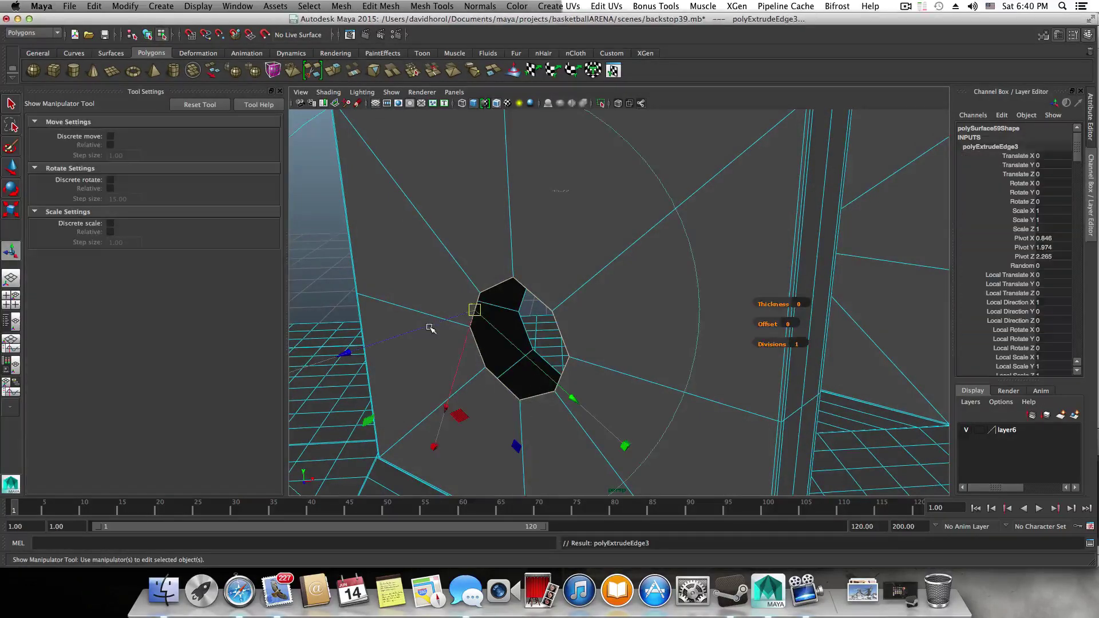
left_click_drag(431, 328, 620, 403, "alt")
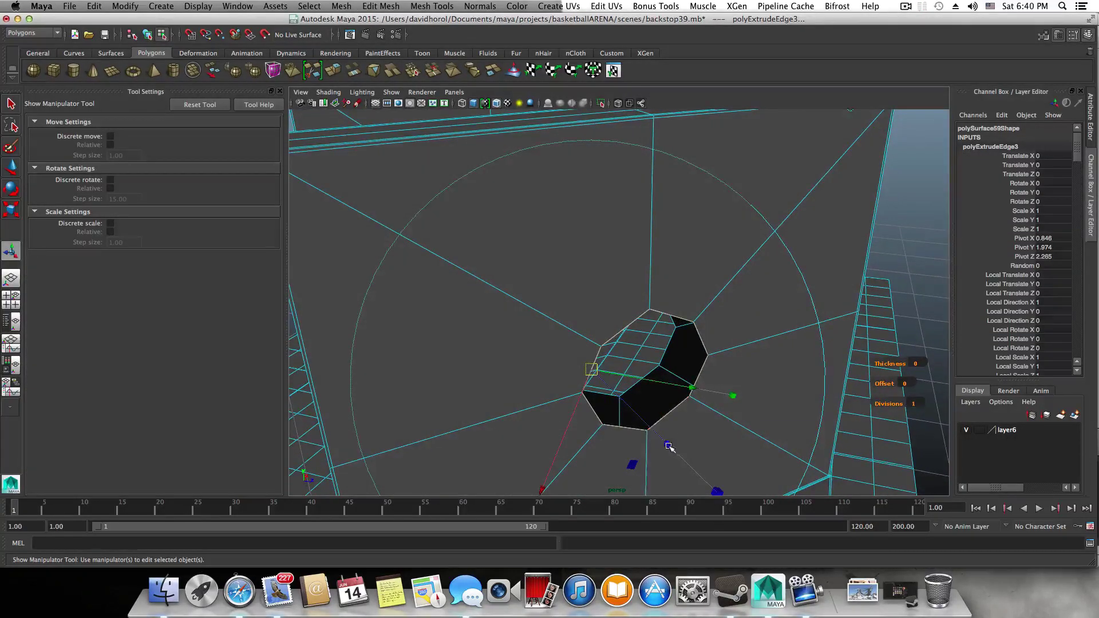
left_click_drag(669, 446, 741, 351)
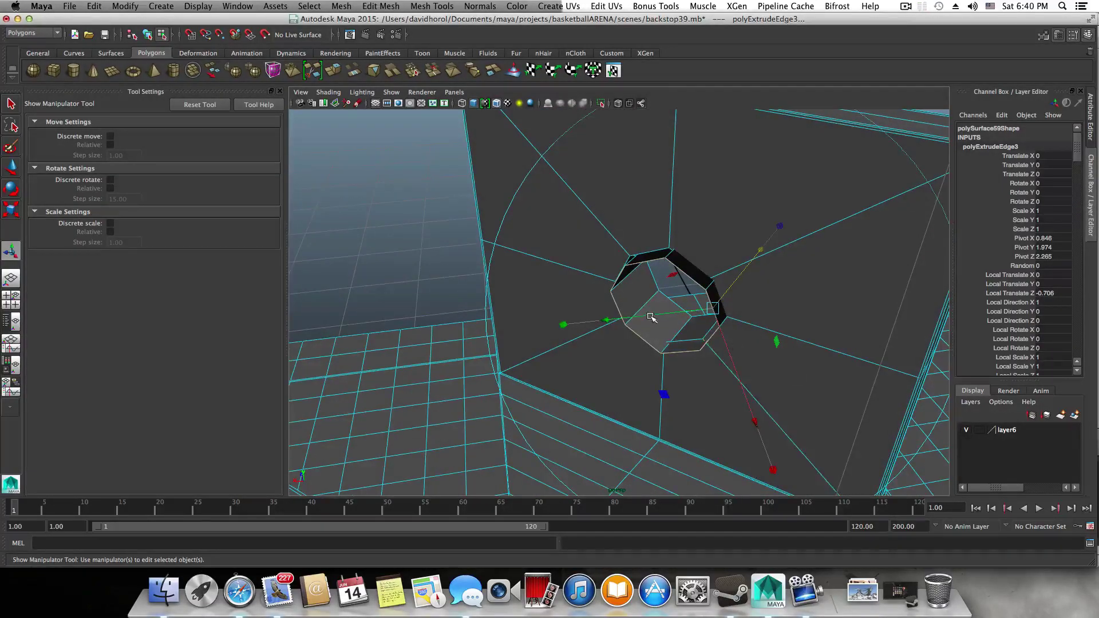
left_click_drag(653, 317, 651, 317)
key("ctrl+z")
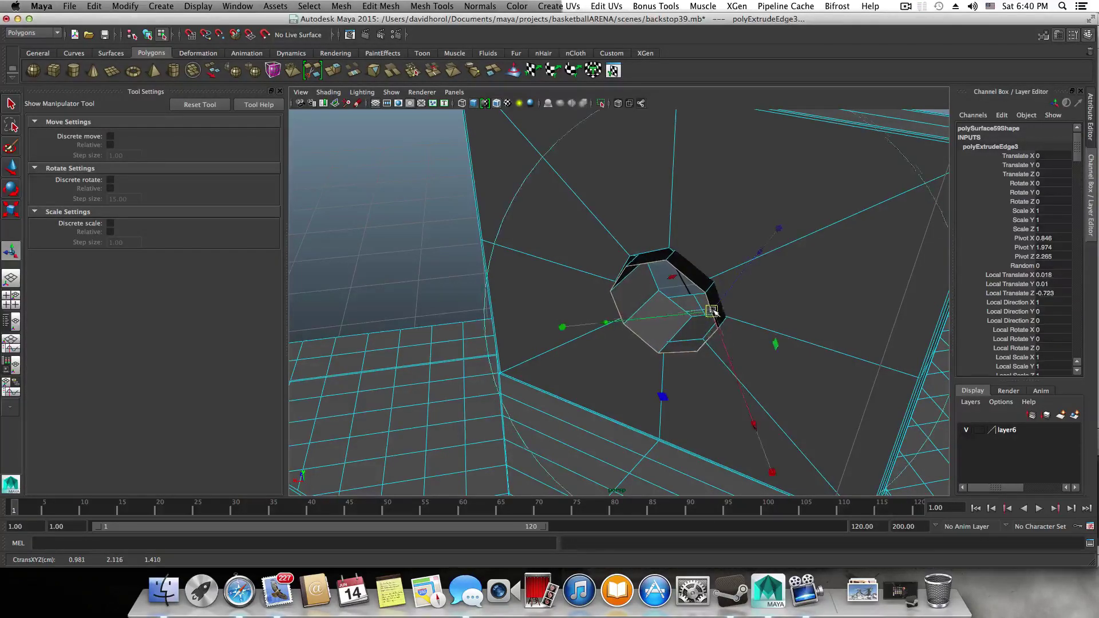
left_click_drag(715, 307, 636, 318)
- Extrude the open rim edges of the other backstop's octagonal hole toward its facing panel, with a Local Translate Z of about -0.558
left_click_drag(428, 377, 516, 371, "alt")
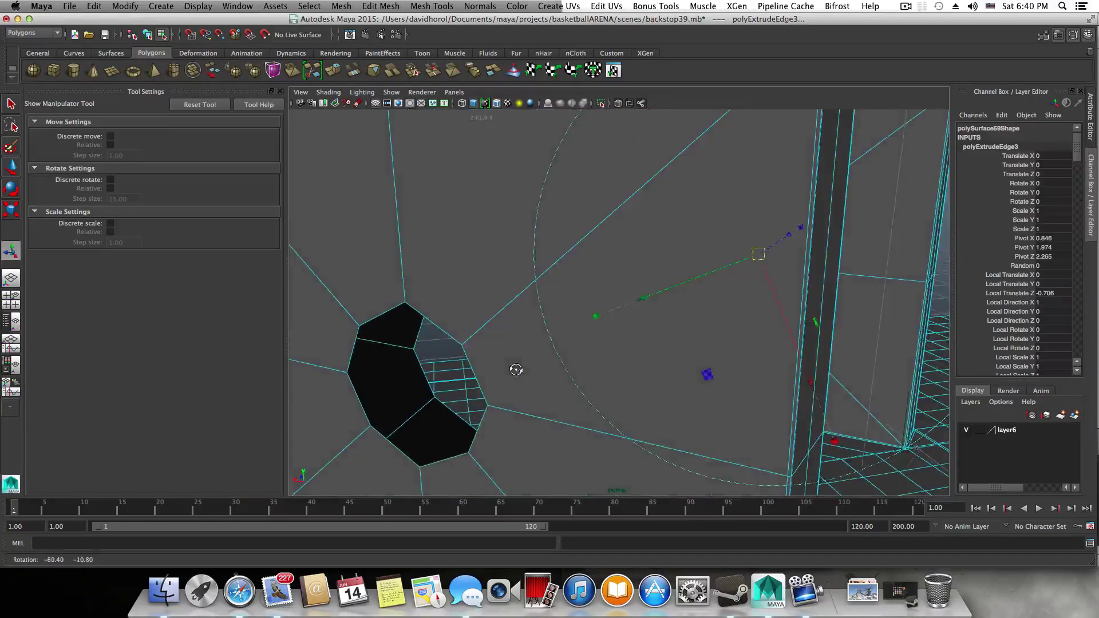
left_click(431, 321)
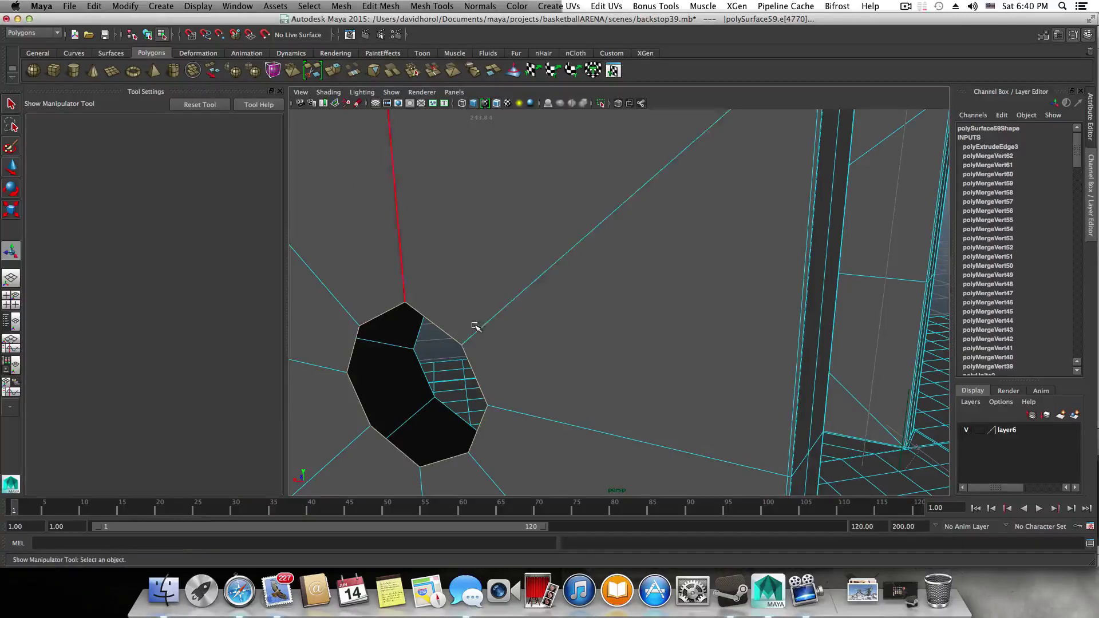
key("ctrl+e")
left_click_drag(473, 324, 512, 343, "alt")
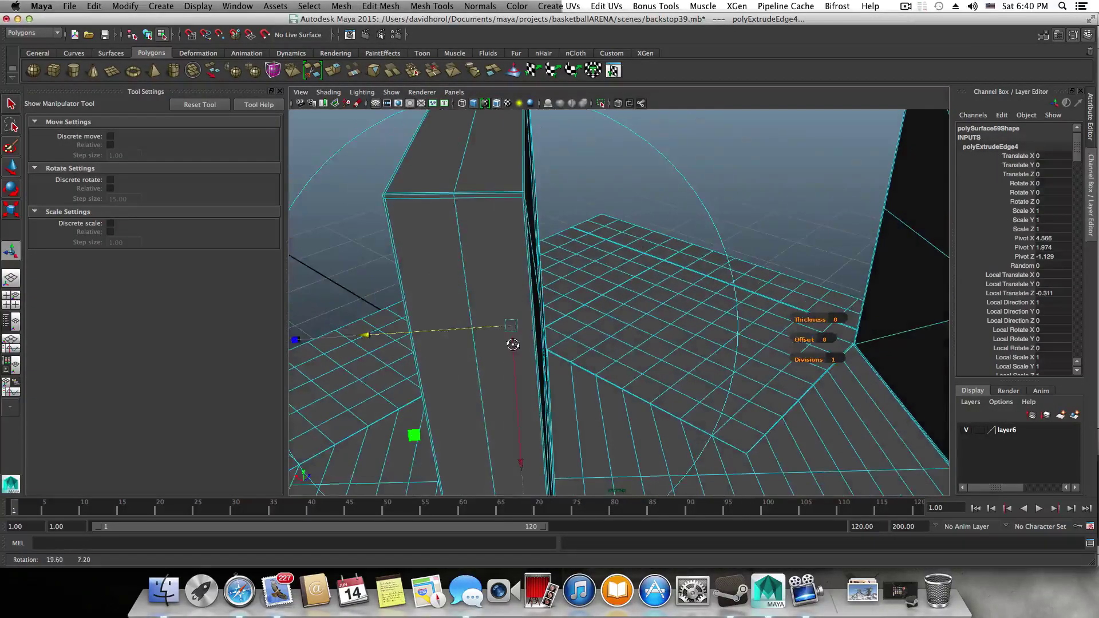
left_click_drag(446, 328, 437, 306)
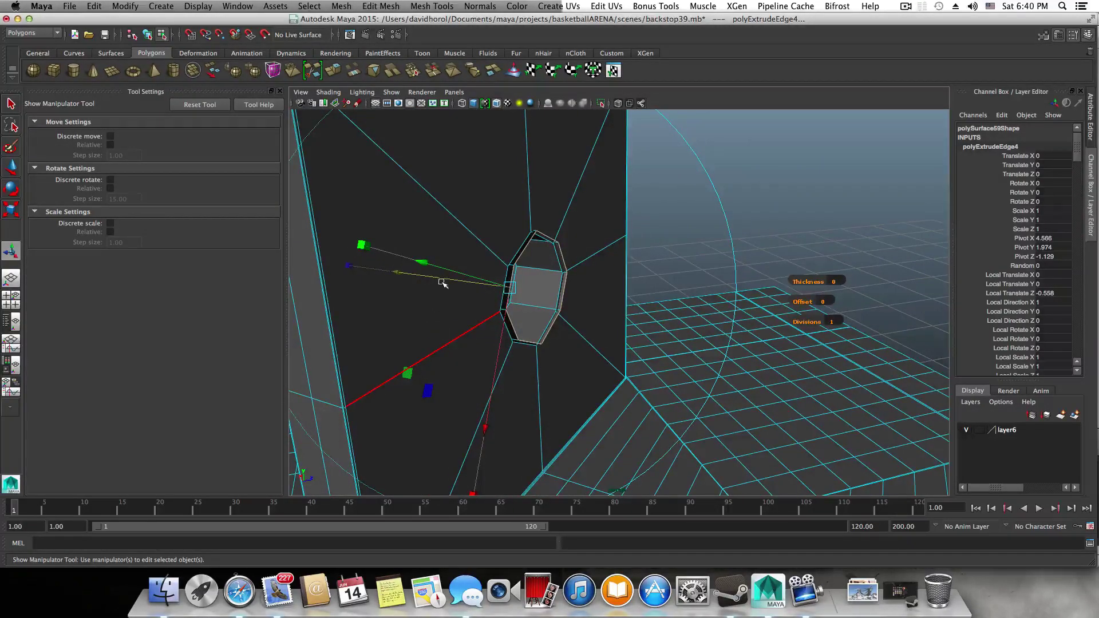
left_click(445, 279)
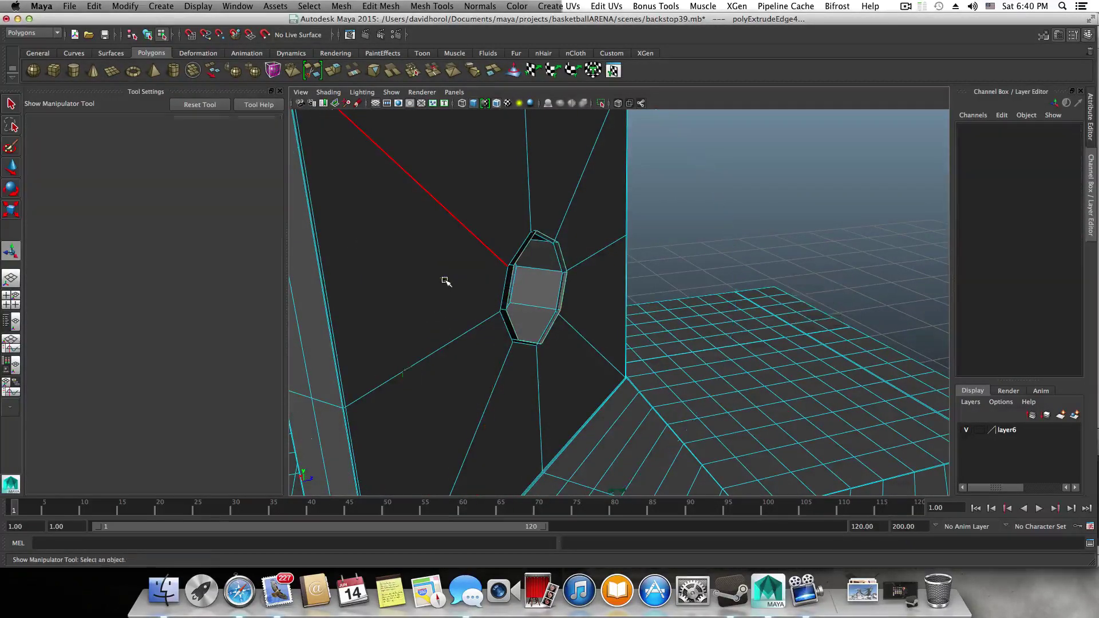
- Merge the extruded rim vertices of this backstop's octagonal hole with the facing panel's hole corners, using the Merge Vertex Tool
left_click(456, 6)
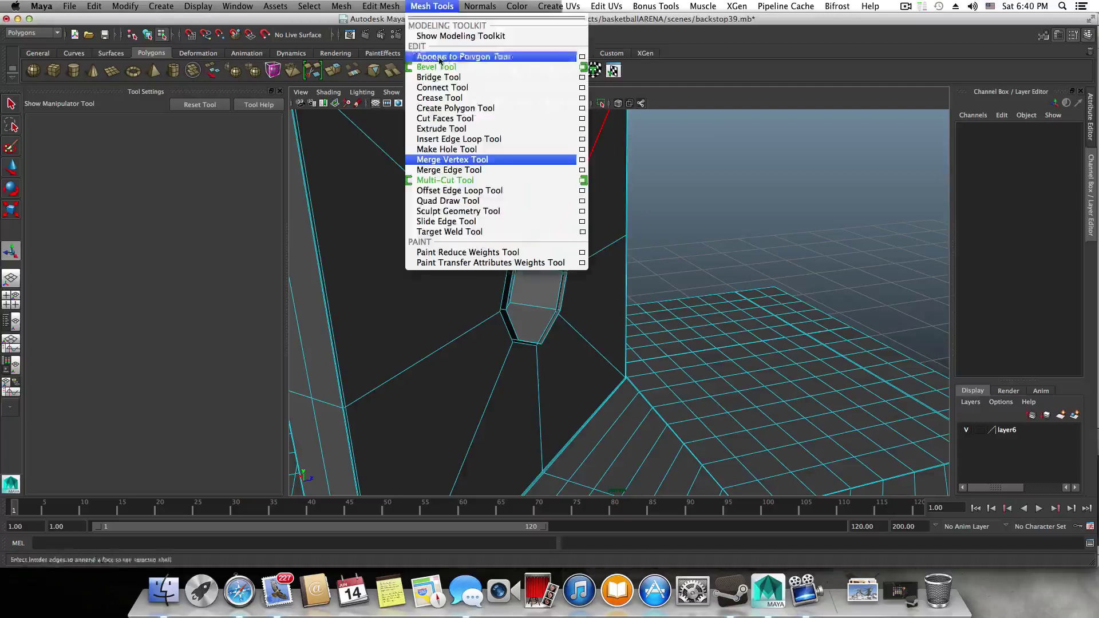
left_click(461, 161)
left_click_drag(601, 343, 638, 351, "alt")
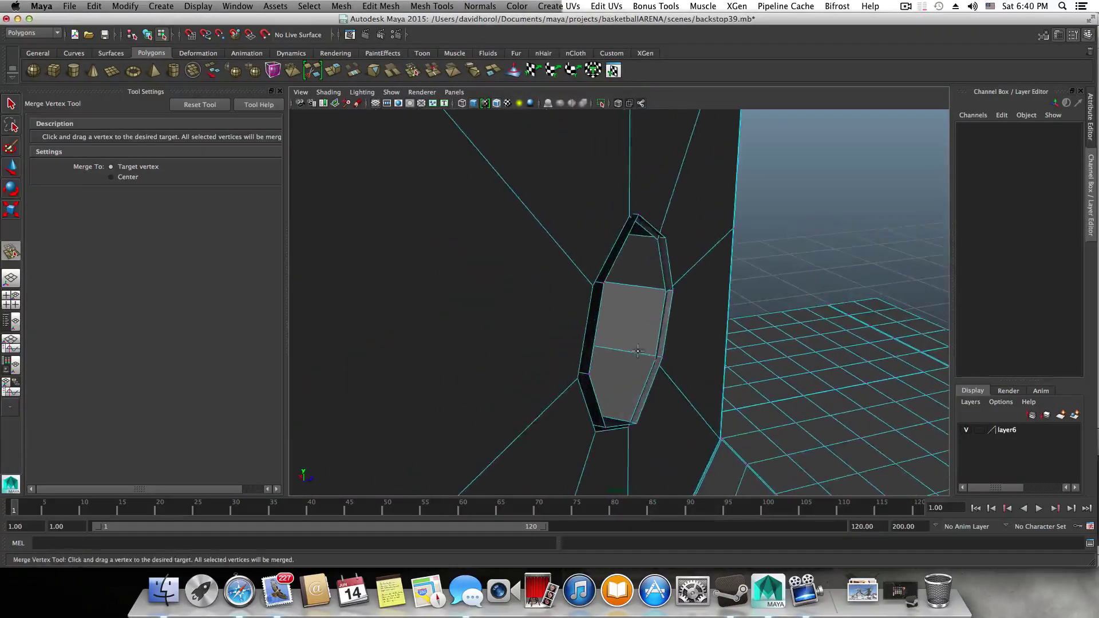
left_click_drag(593, 284, 593, 283)
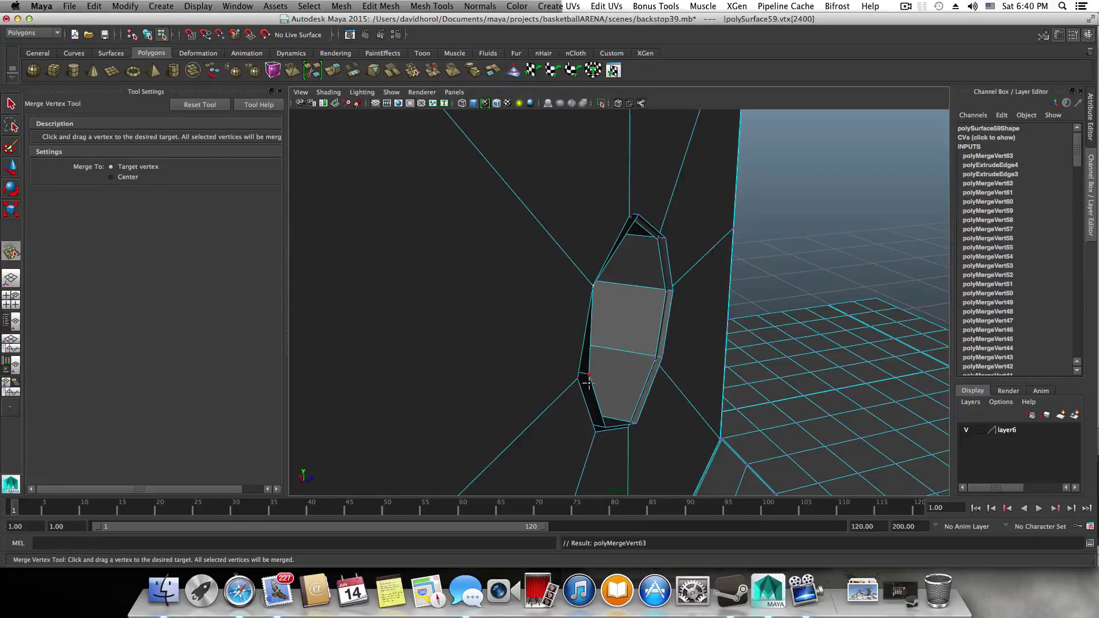
left_click_drag(589, 376, 578, 379)
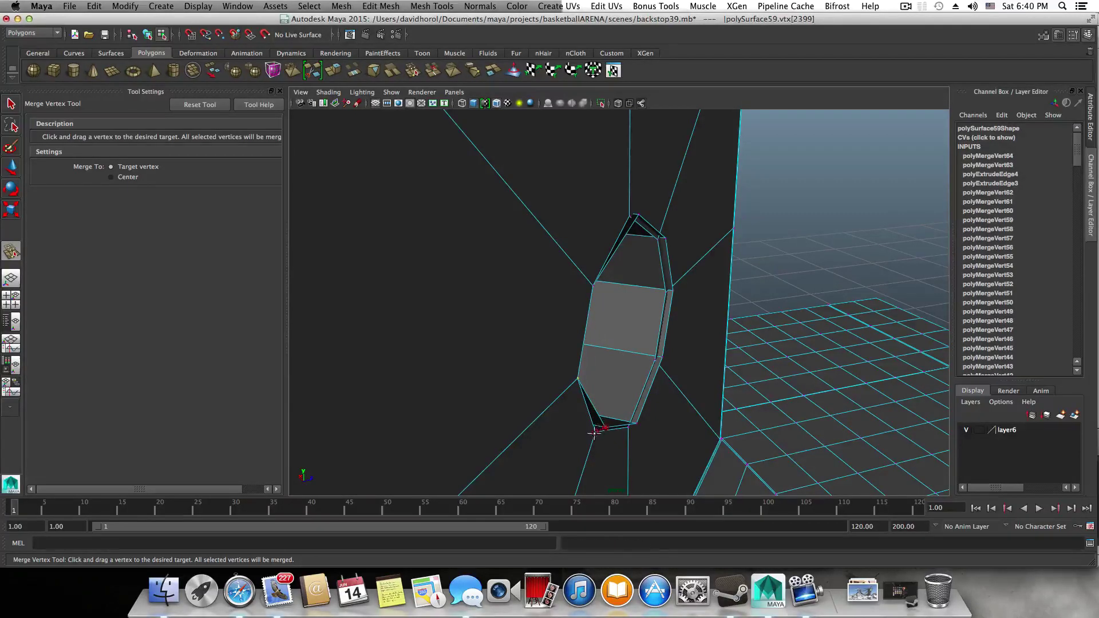
left_click_drag(600, 426, 629, 427)
left_click_drag(675, 383, 554, 320, "alt")
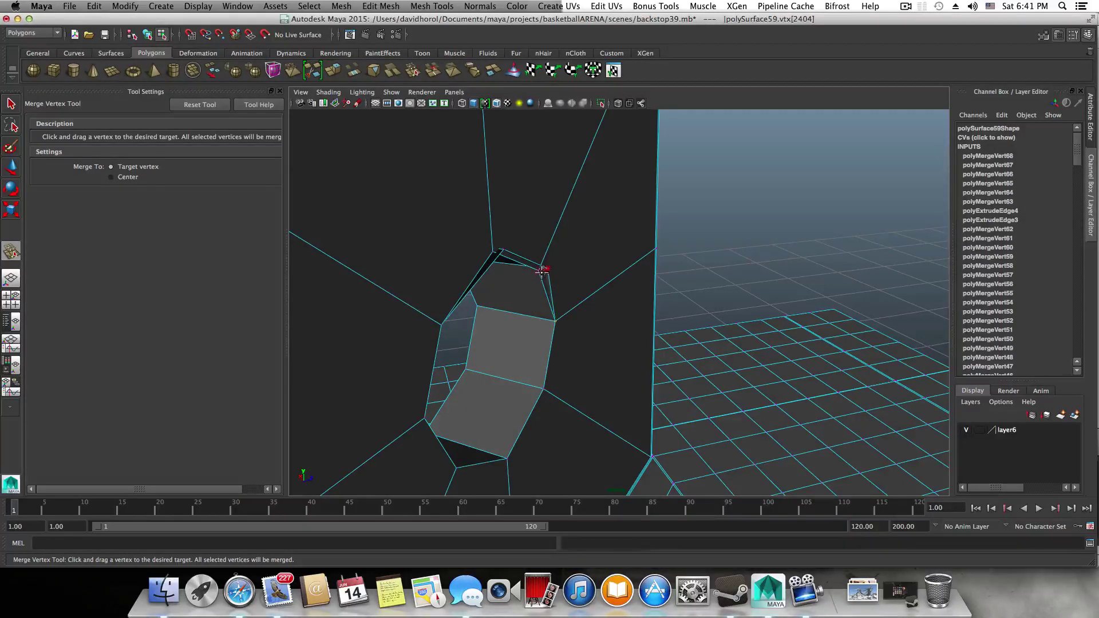
left_click_drag(543, 270, 739, 333)
- Merge the extruded rim vertices of the other backstop's octagonal hole with the matching hole corners on its facing panel
scroll(495, 253, "down", 5)
left_click_drag(400, 322, 658, 344, "alt")
scroll(490, 363, "up", 5)
middle_click_drag(658, 343, 430, 351, "alt")
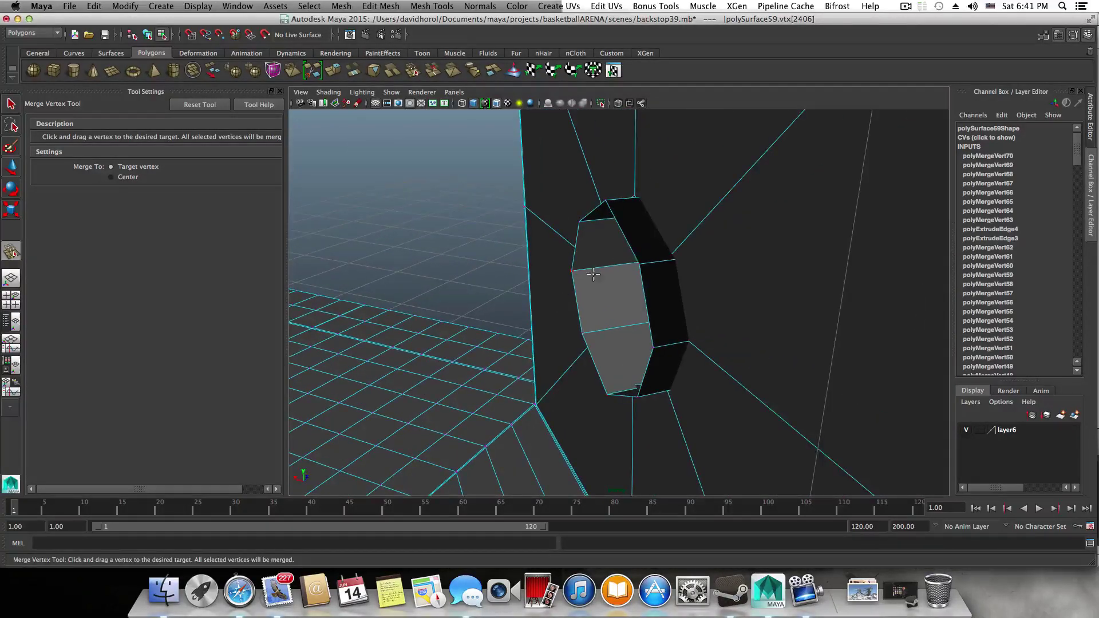
left_click_drag(661, 256, 669, 255)
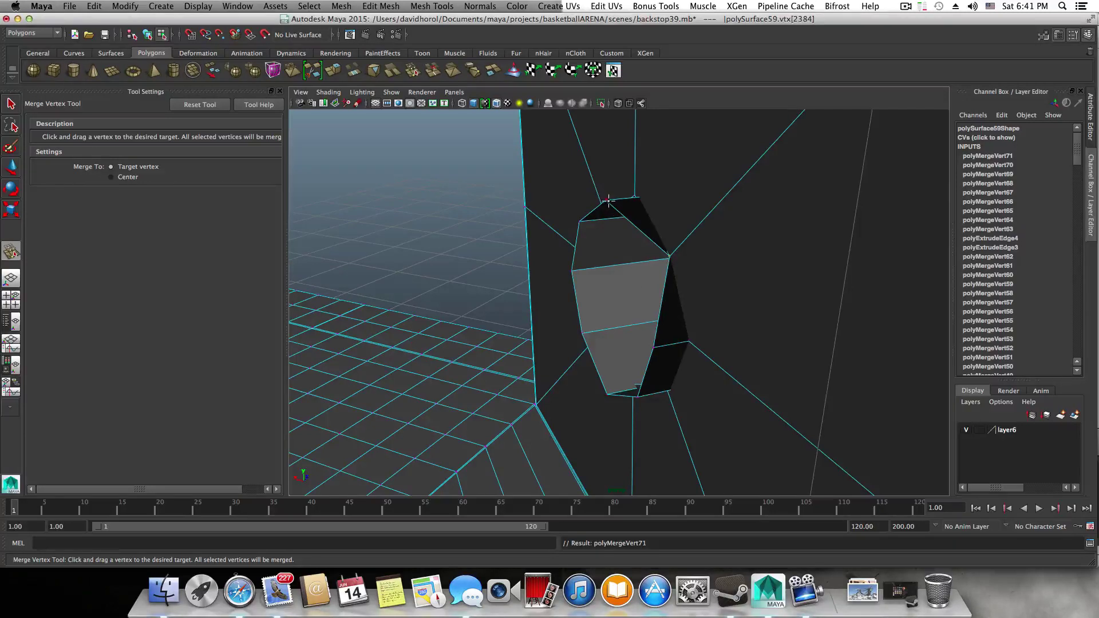
left_click_drag(631, 198, 605, 217)
left_click_drag(574, 272, 597, 265)
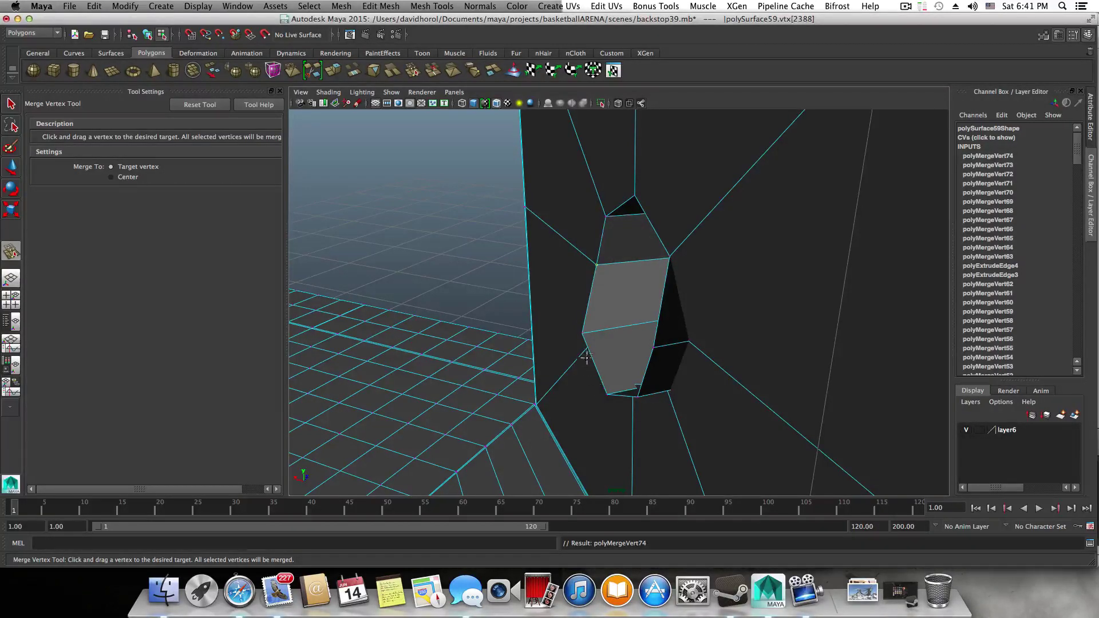
left_click_drag(581, 332, 607, 327)
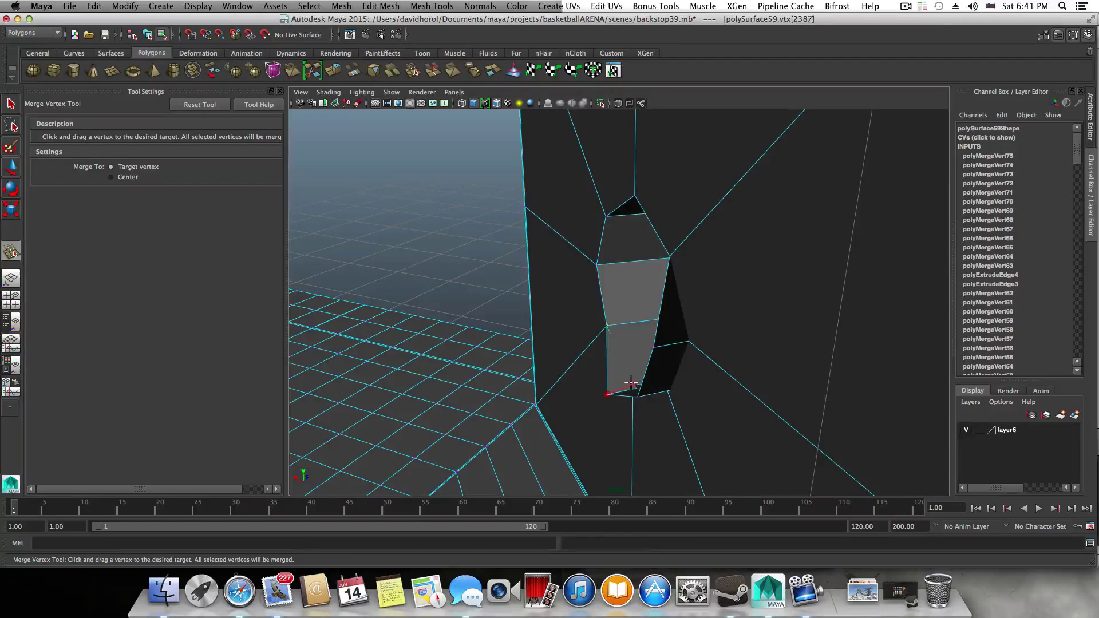
left_click_drag(631, 383, 665, 385)
left_click_drag(653, 345, 727, 384)
- Set the mesh to unsmoothed display and return to object selection with the Select Tool
right_click_drag(727, 383, 493, 383, "alt")
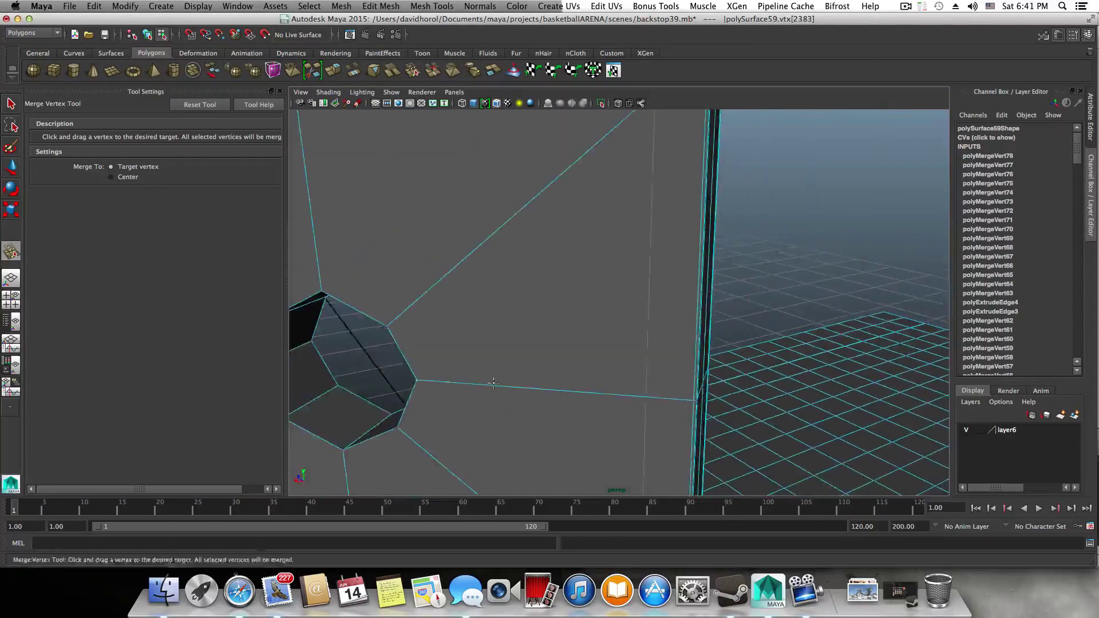
middle_click_drag(494, 383, 632, 388, "alt")
right_click_drag(613, 400, 596, 398, "alt")
left_click_drag(622, 400, 547, 395, "alt")
key("1")
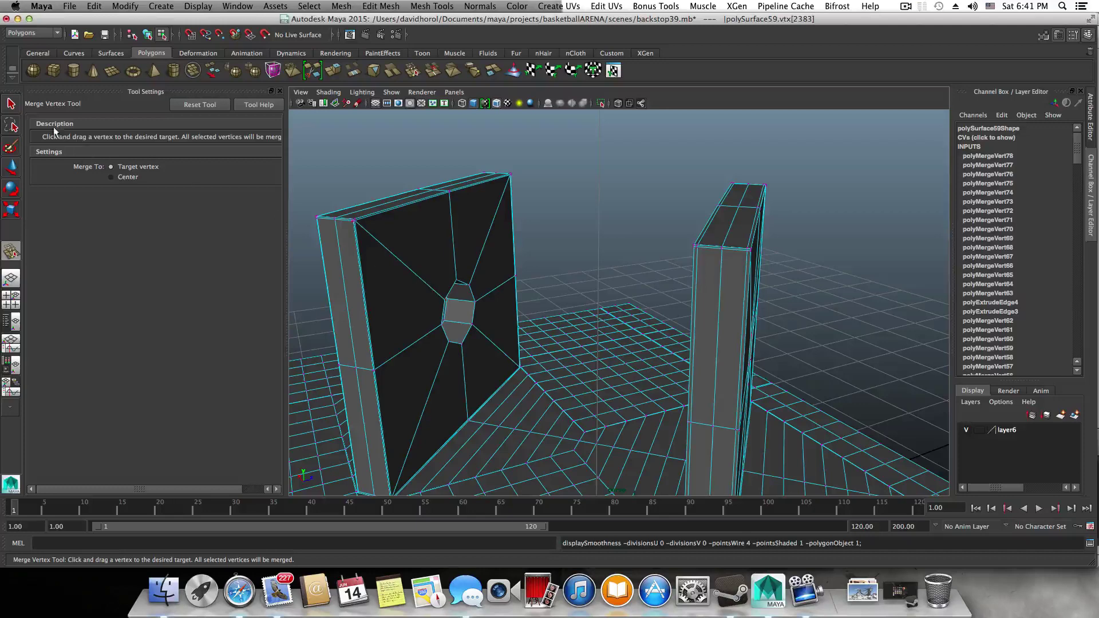
left_click(12, 105)
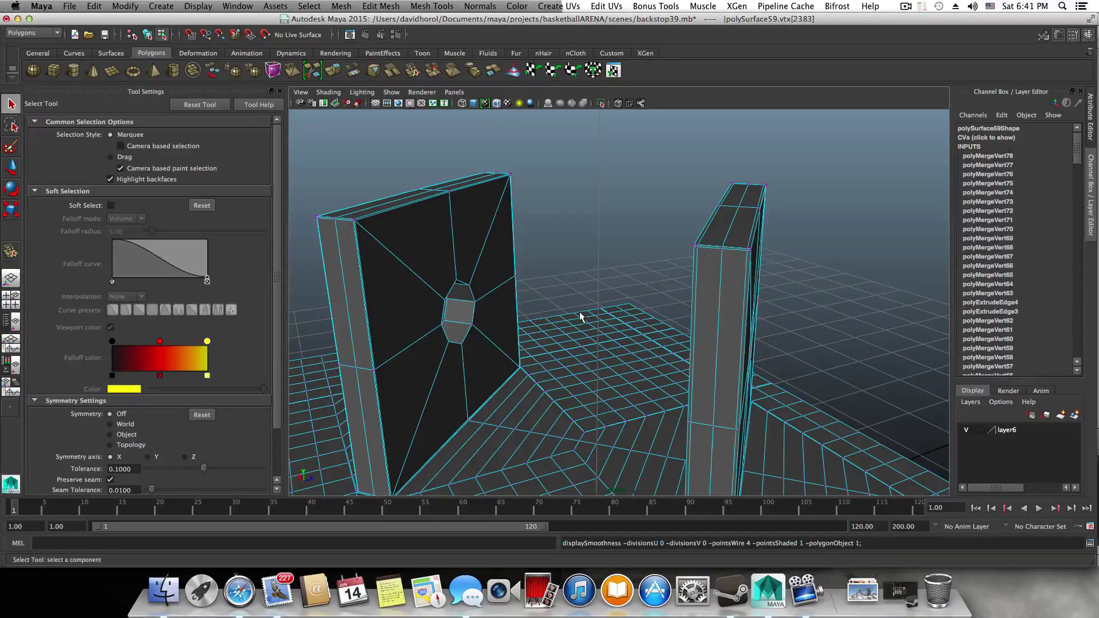
key("F8")
- Insert an edge loop midway along the inner walls of one backstop's octagonal hole
left_click_drag(630, 353, 689, 359, "alt")
right_click_drag(690, 361, 985, 458, "alt")
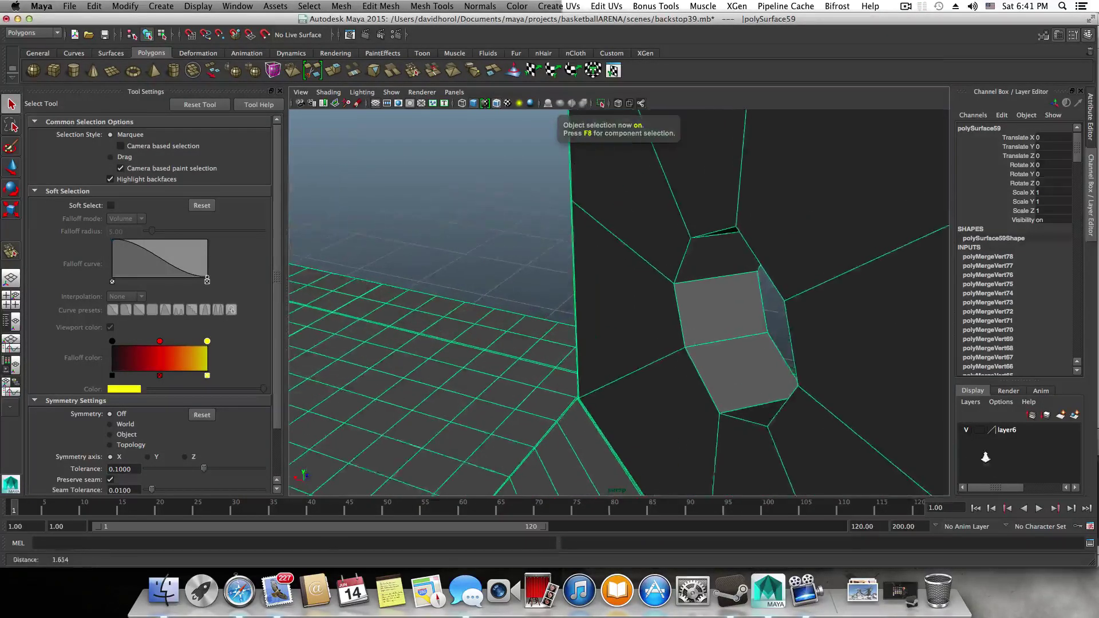
right_click_drag(742, 321, 723, 360)
left_click(736, 338)
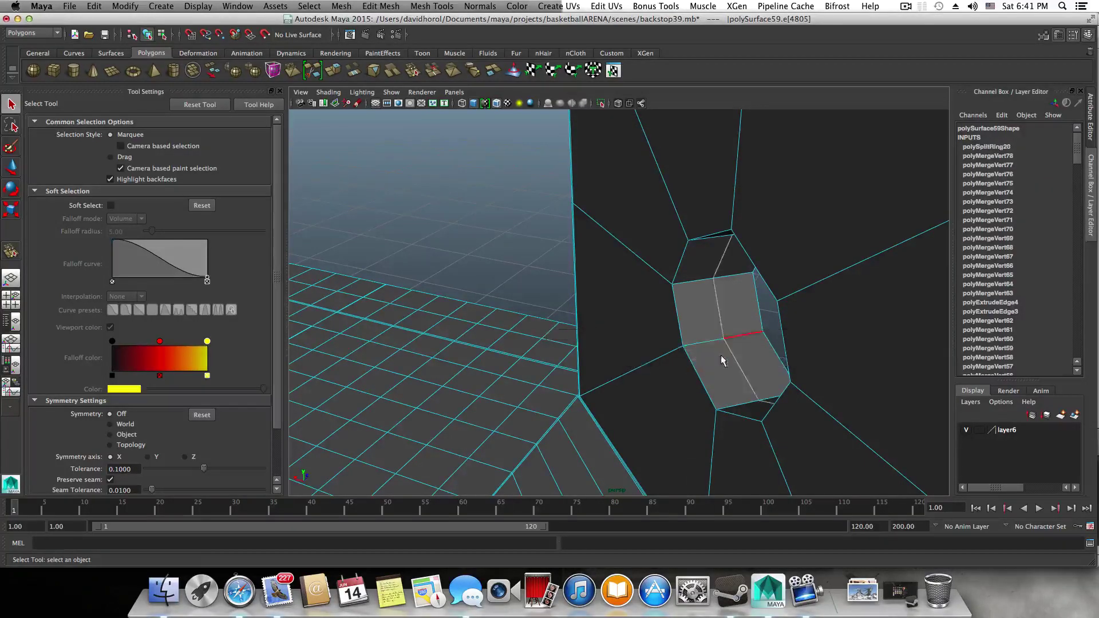
- Insert a matching edge loop midway along the inner walls of the other backstop's octagonal hole
left_click_drag(723, 360, 610, 368, "alt")
middle_click_drag(610, 368, 702, 385, "alt")
left_click(441, 255)
right_click_drag(461, 254, 483, 290, "shift")
- Add offset edge loops on either side of the middle loop inside both octagonal holes, and return to object selection
left_click(377, 6)
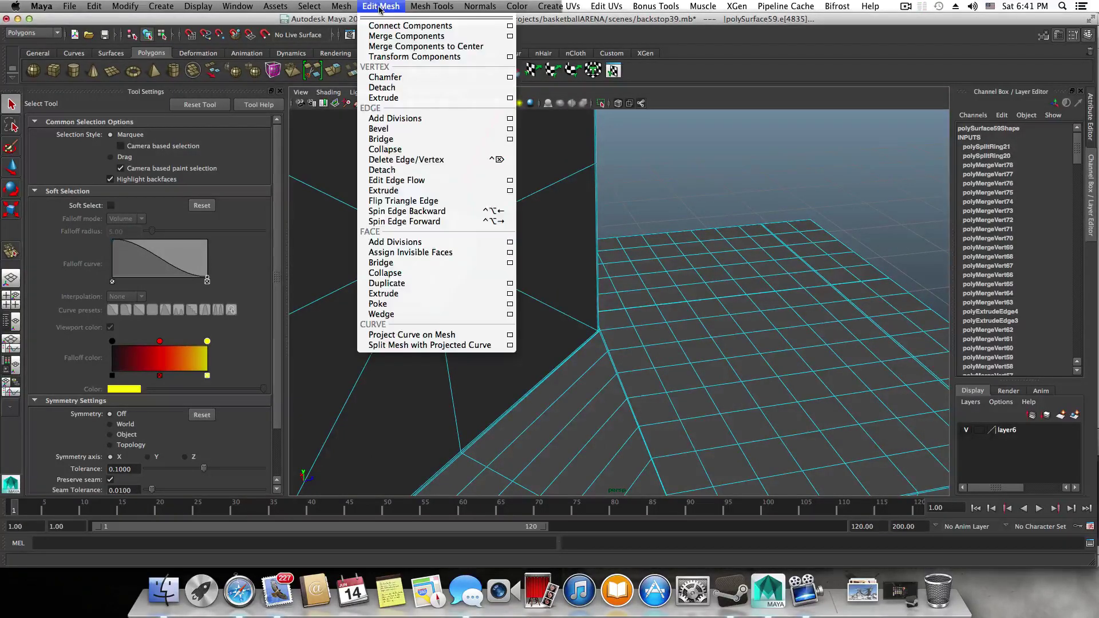
mouse_move(418, 5)
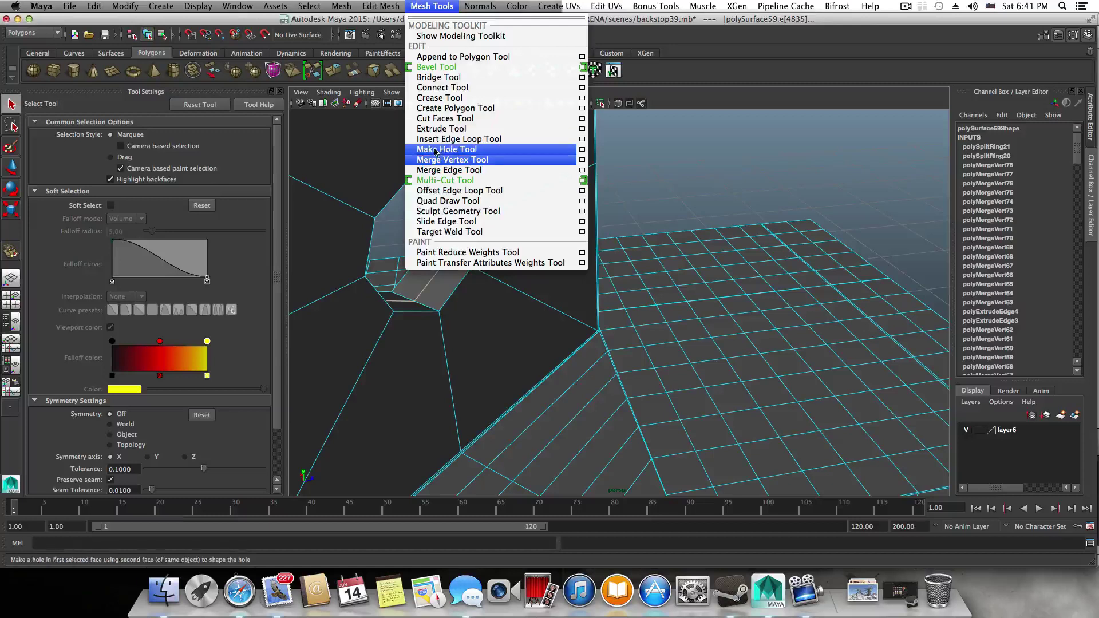
left_click(455, 191)
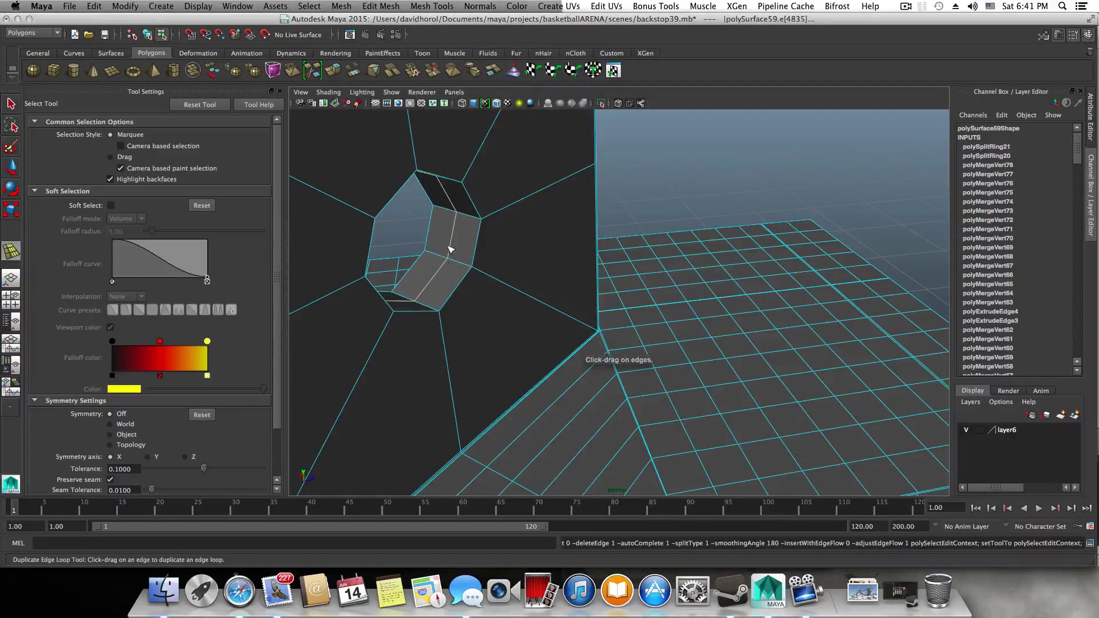
left_click_drag(453, 235, 456, 218)
mouse_move(674, 327)
left_mouse_down("alt")
mouse_move(569, 334)
mouse_move(693, 338)
left_mouse_up("alt")
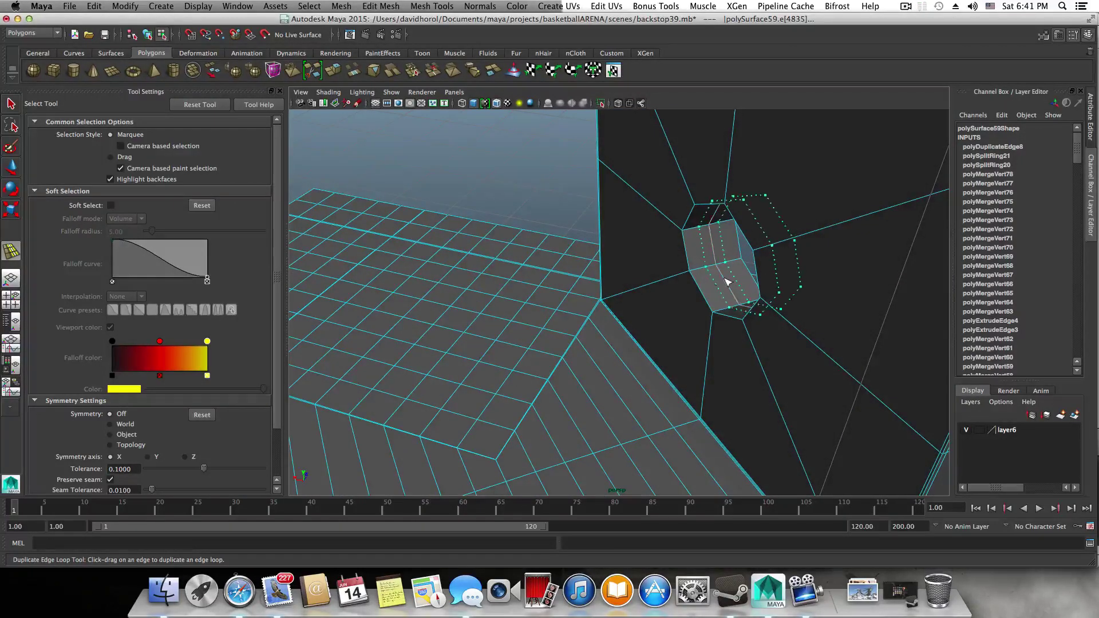
left_click_drag(728, 281, 670, 313)
key("F8")
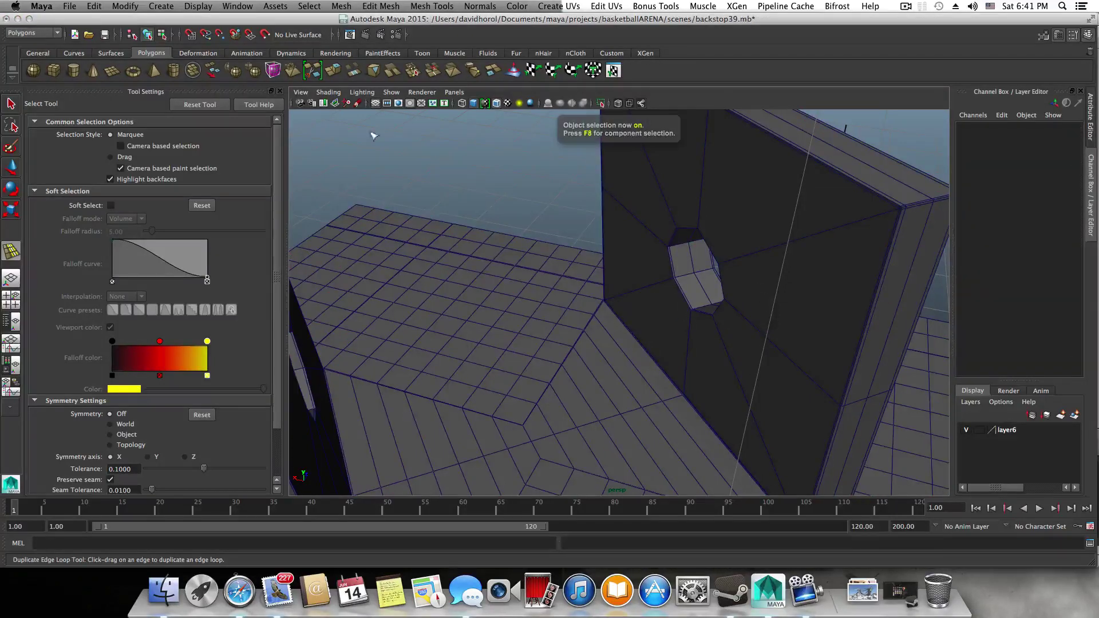
key("q")
- Insert an edge loop close around the octagonal hole on one face of a backstop
left_click(703, 343)
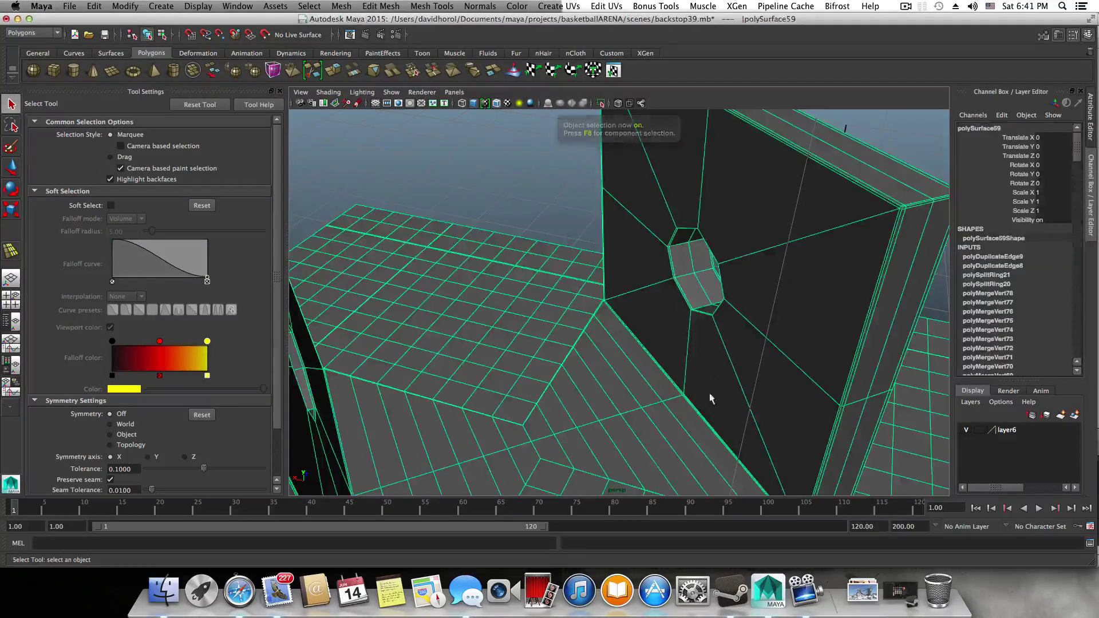
left_click_drag(769, 314, 771, 281, "alt")
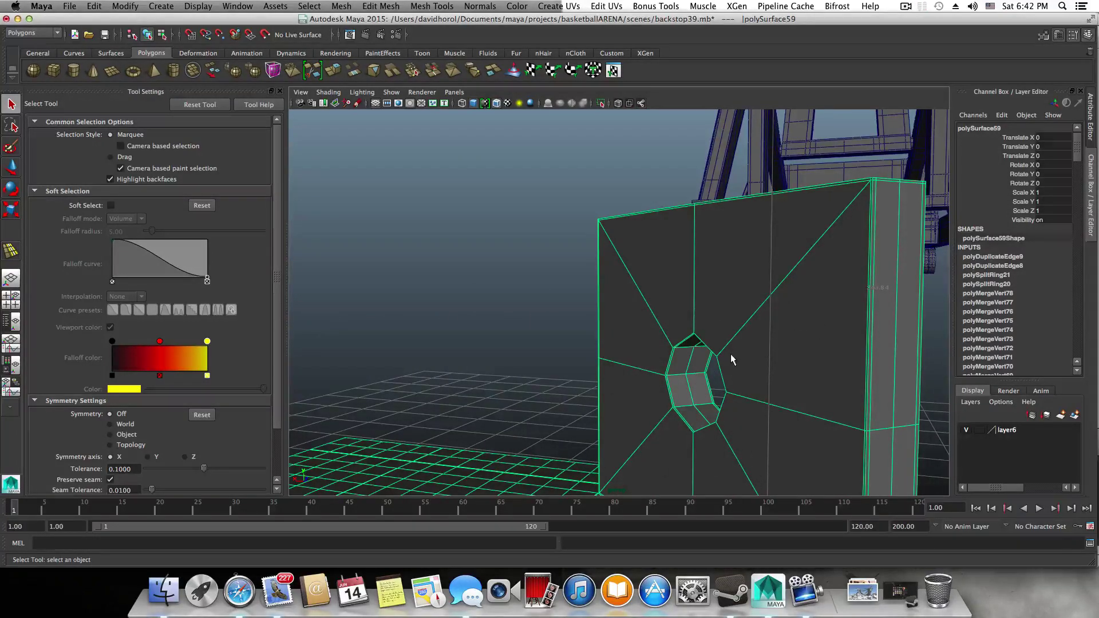
right_click_drag(731, 354, 684, 357, "shift")
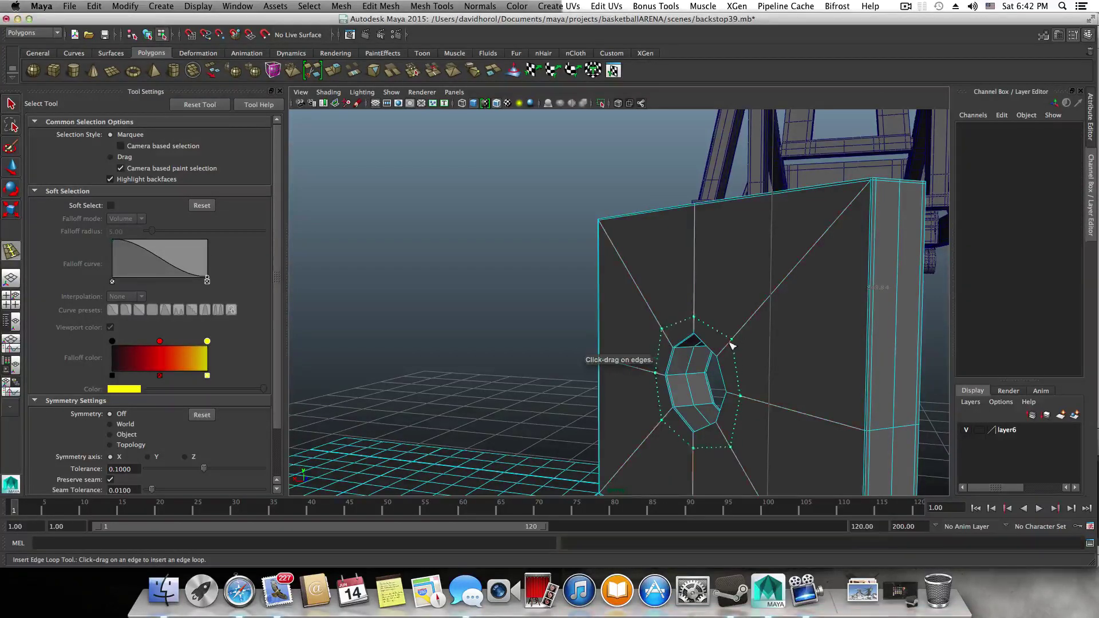
left_click_drag(731, 347, 602, 299)
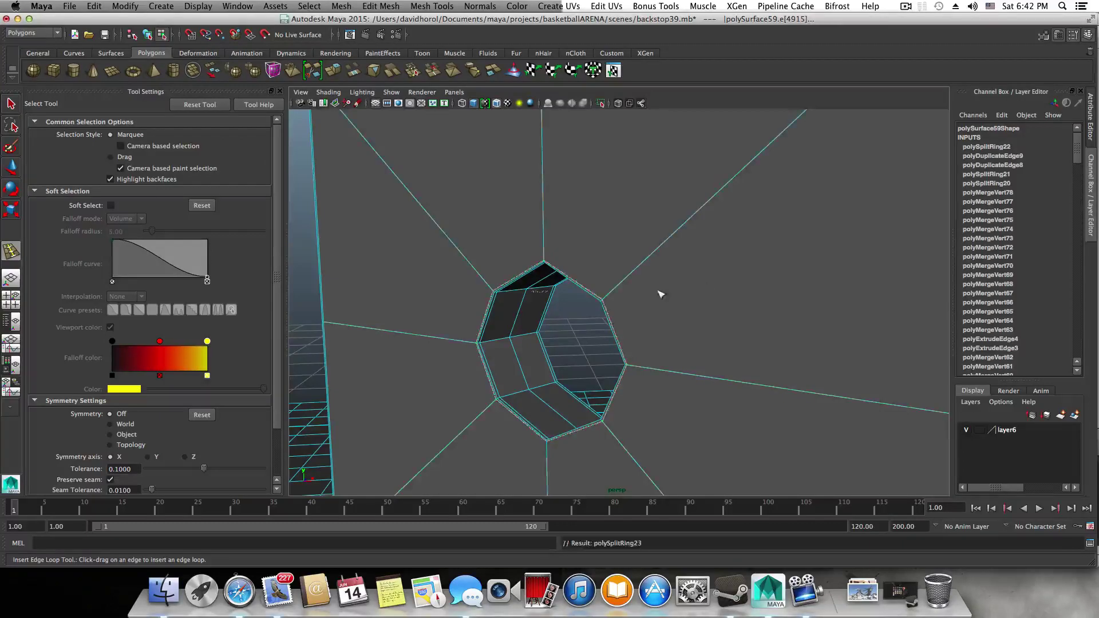
- Add matching edge loops close around the hole rims on the remaining faces of both backstops, and return to object selection
left_click_drag(739, 288, 652, 285, "alt")
right_click_drag(789, 285, 695, 277, "alt")
middle_click_drag(696, 277, 596, 257, "alt")
left_click_drag(596, 257, 647, 247, "alt")
right_click_drag(647, 247, 859, 260, "alt")
middle_click_drag(859, 260, 624, 250, "alt")
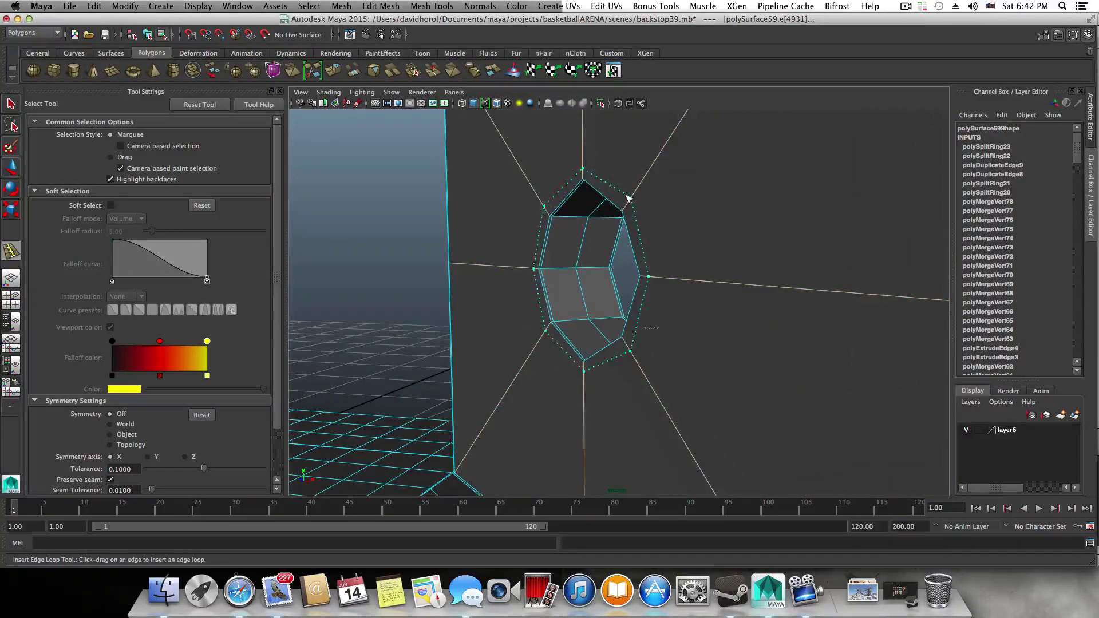
left_click(621, 210)
mouse_move(622, 210)
left_mouse_down("alt")
mouse_move(682, 221)
mouse_move(554, 221)
mouse_move(626, 224)
left_mouse_up("alt")
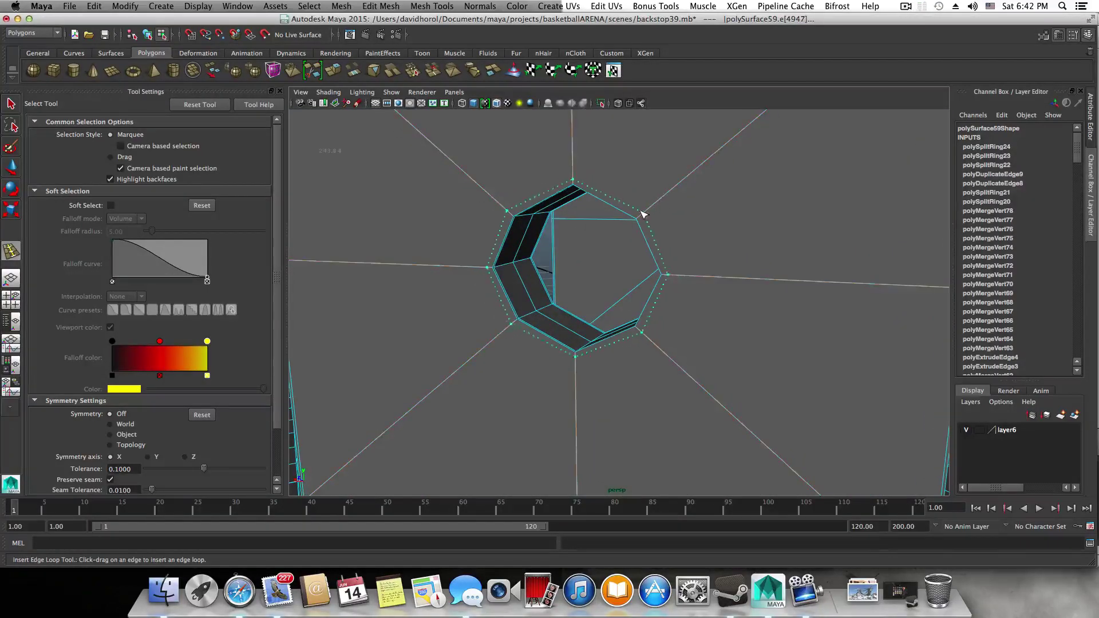
left_click(638, 216)
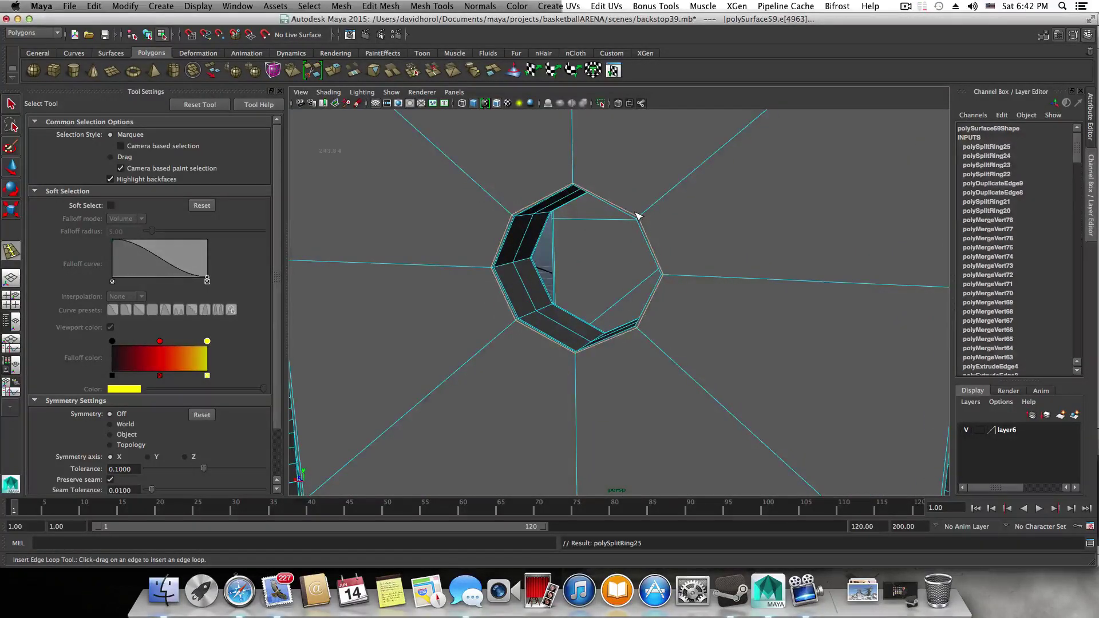
key("F8")
right_click_drag(633, 216, 564, 250, "alt")
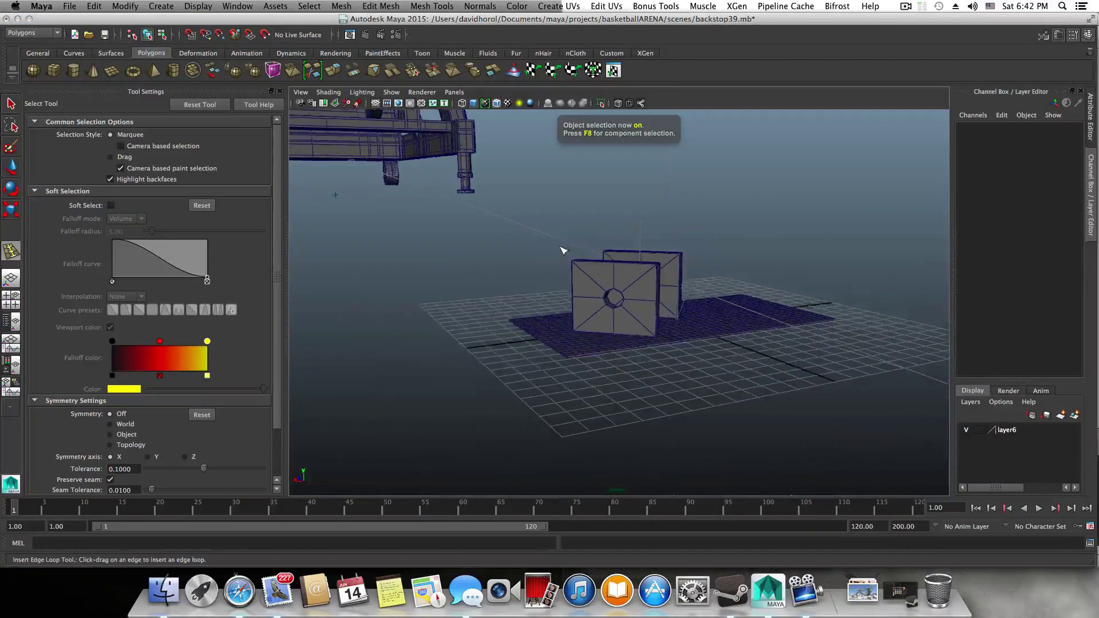
left_click_drag(564, 250, 701, 259, "alt")
right_click_drag(620, 269, 797, 319, "alt")
middle_click_drag(612, 312, 746, 280, "alt")
left_click_drag(693, 275, 717, 270, "alt")
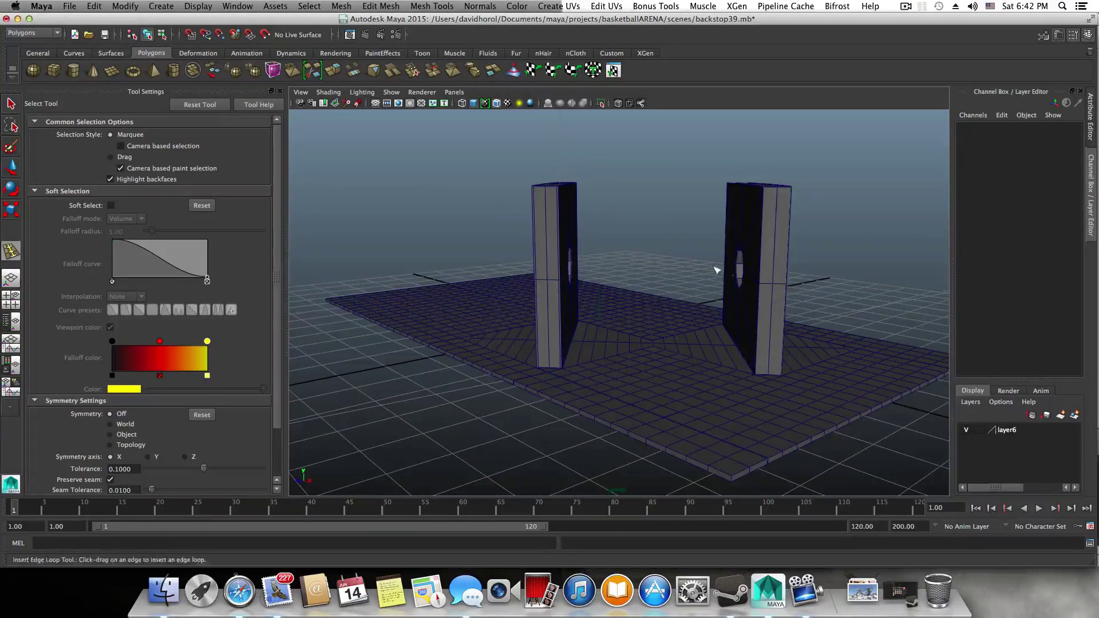
left_click(74, 70)
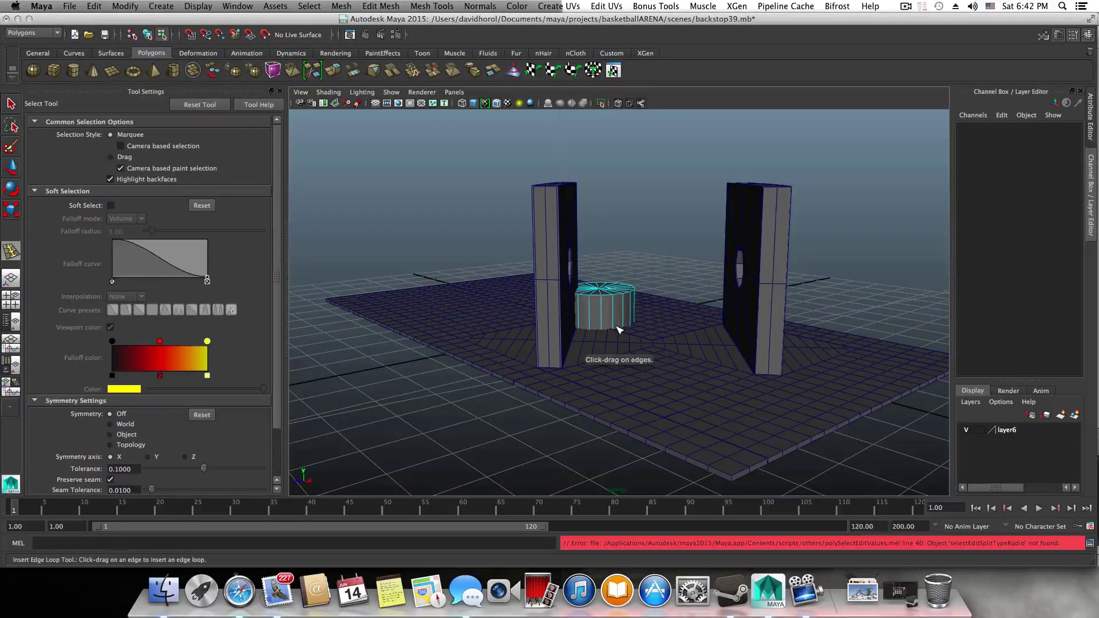
key("F8")
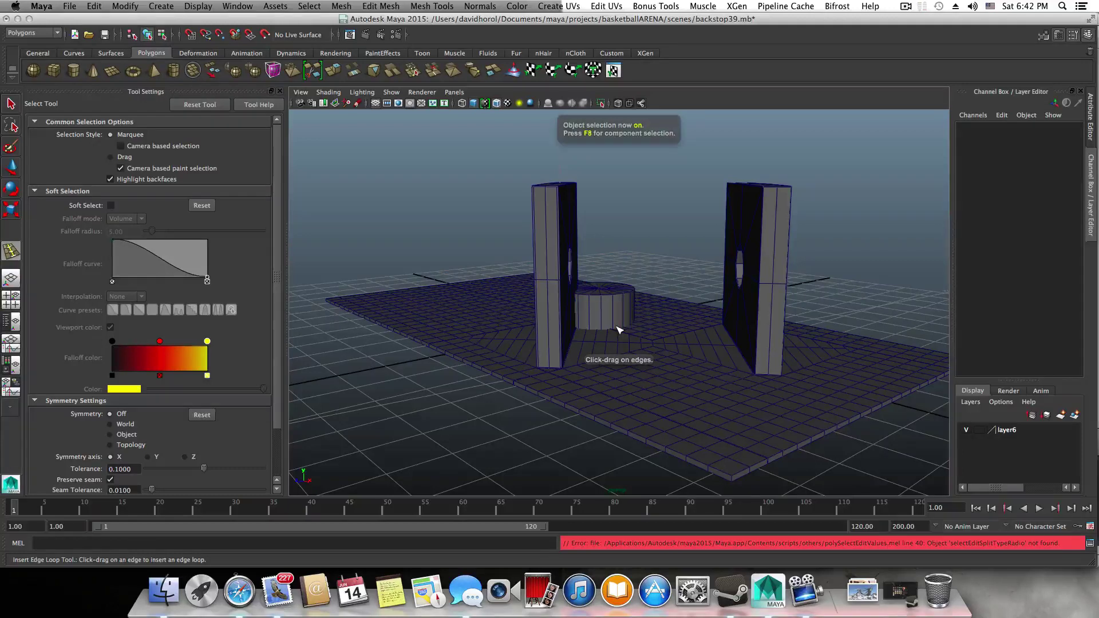
left_click(10, 102)
left_click(616, 313)
key("w")
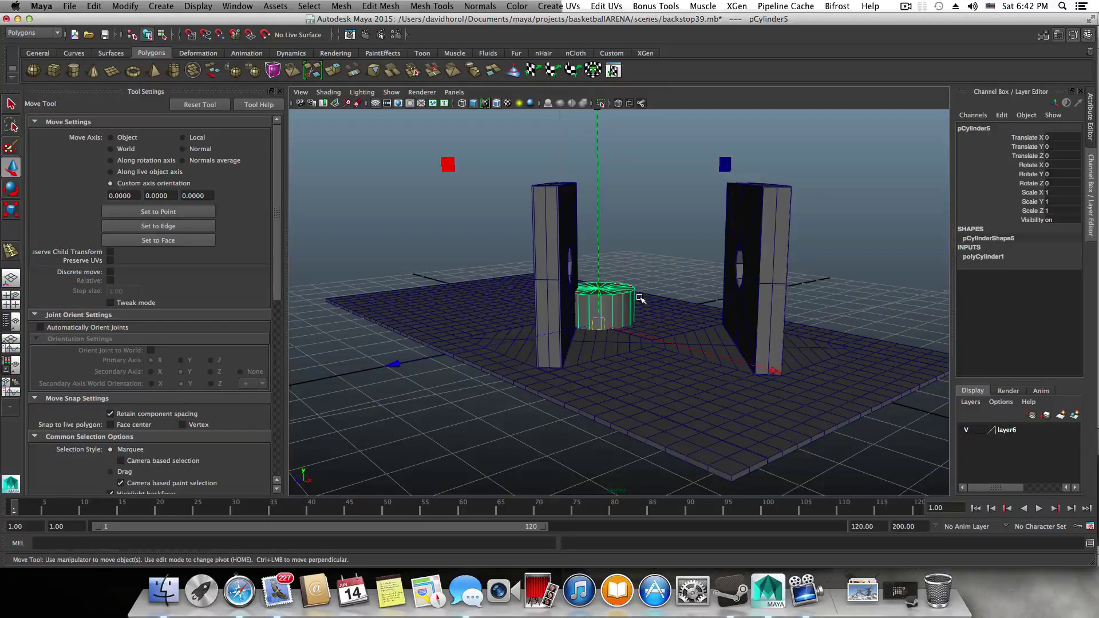
key("Delete")
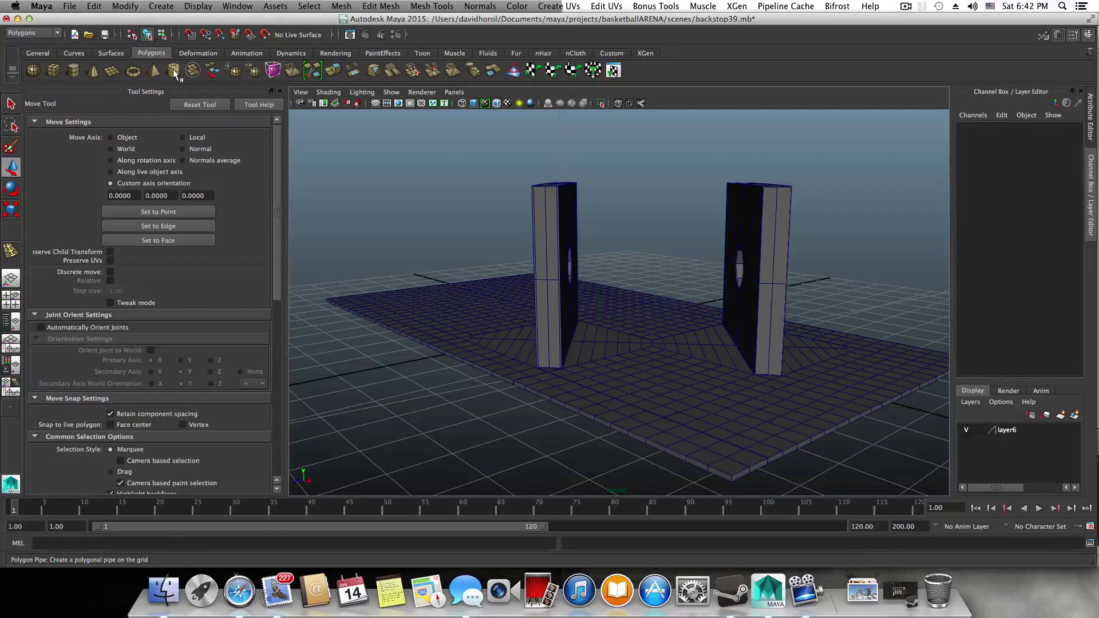
- Create a polygon pipe at the arena's centre and set its Subdivisions Axis to 6
left_click(174, 71)
scroll(559, 336, "up", 5)
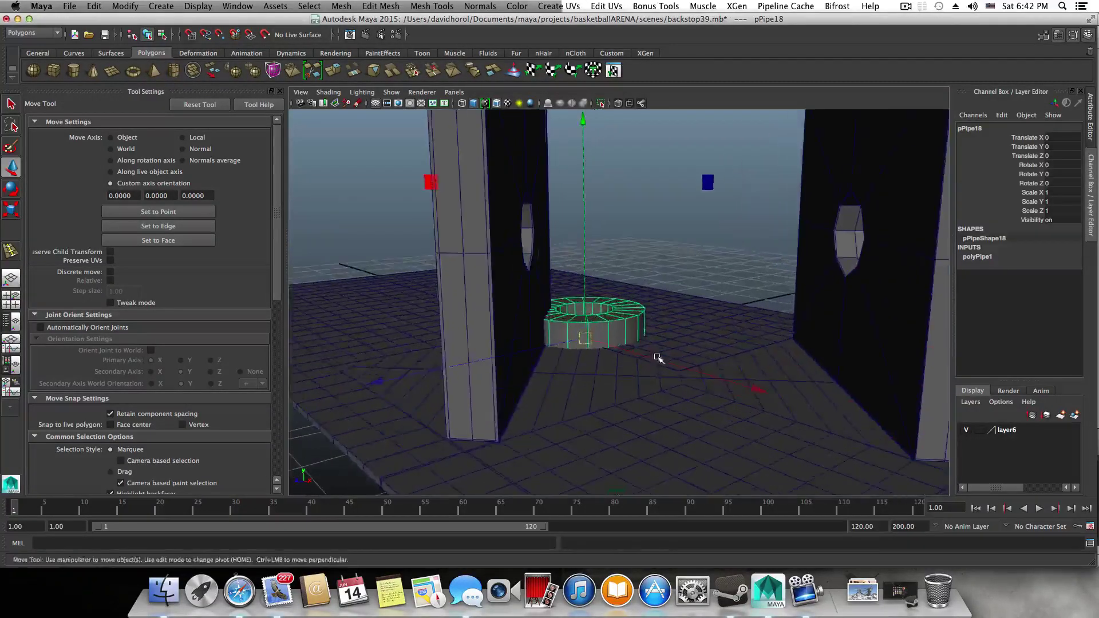
left_click(1043, 35)
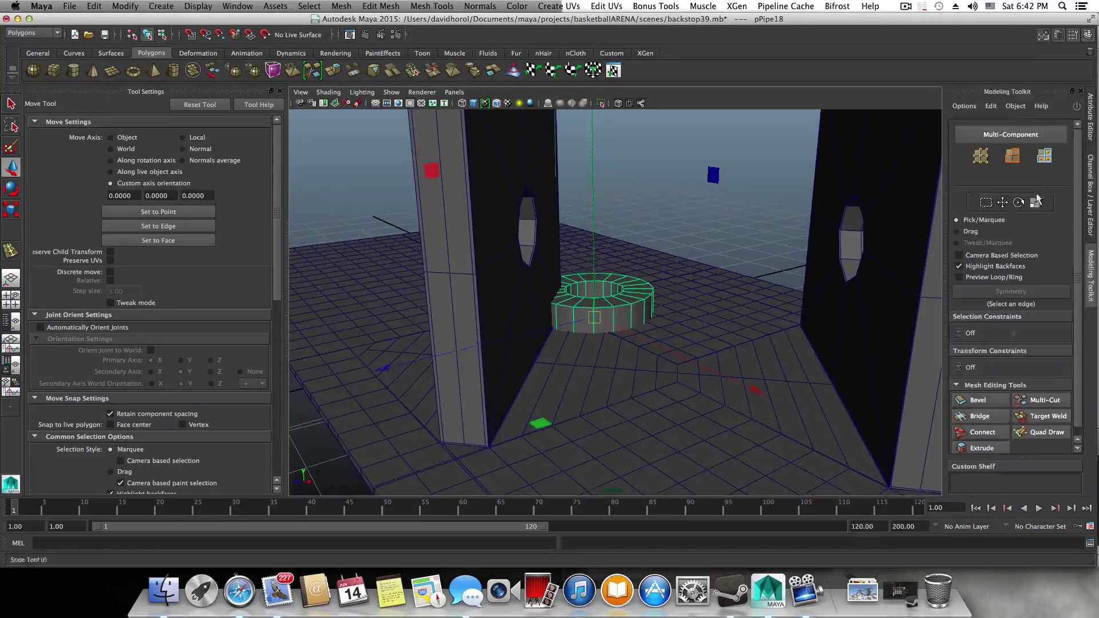
left_click(1043, 35)
left_click(1059, 36)
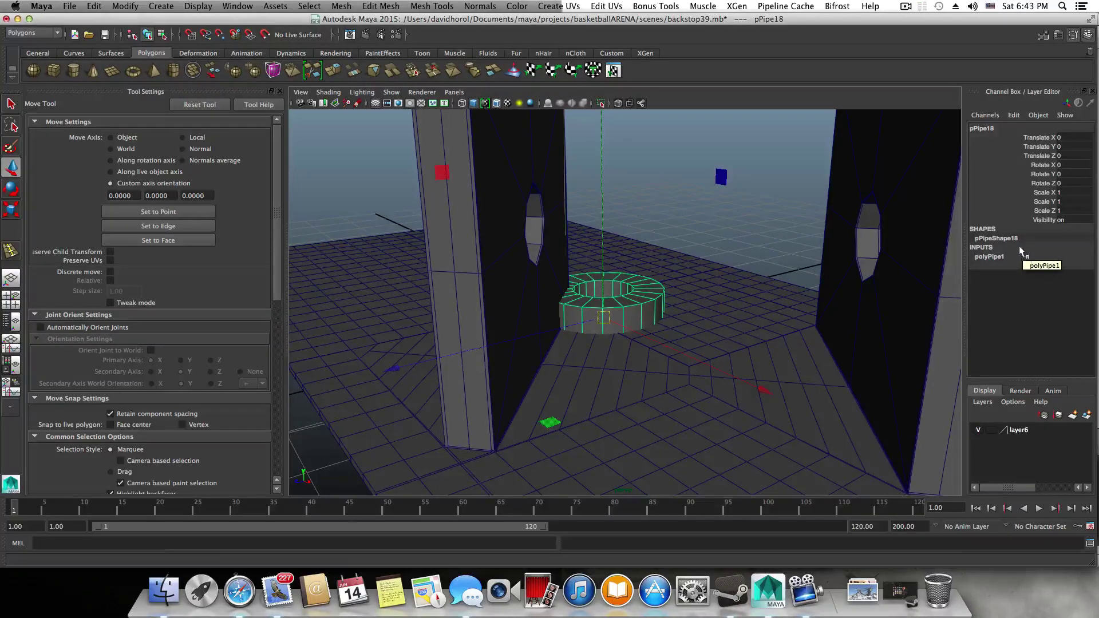
middle_click_drag(689, 216, 628, 262, "alt")
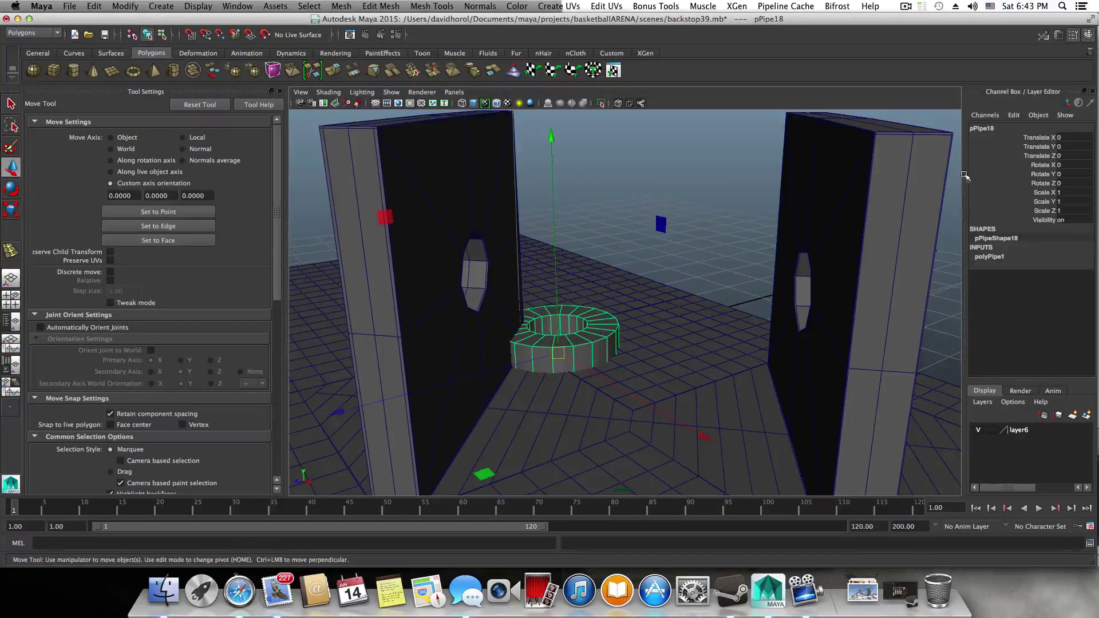
left_click(1060, 36)
left_click(965, 127)
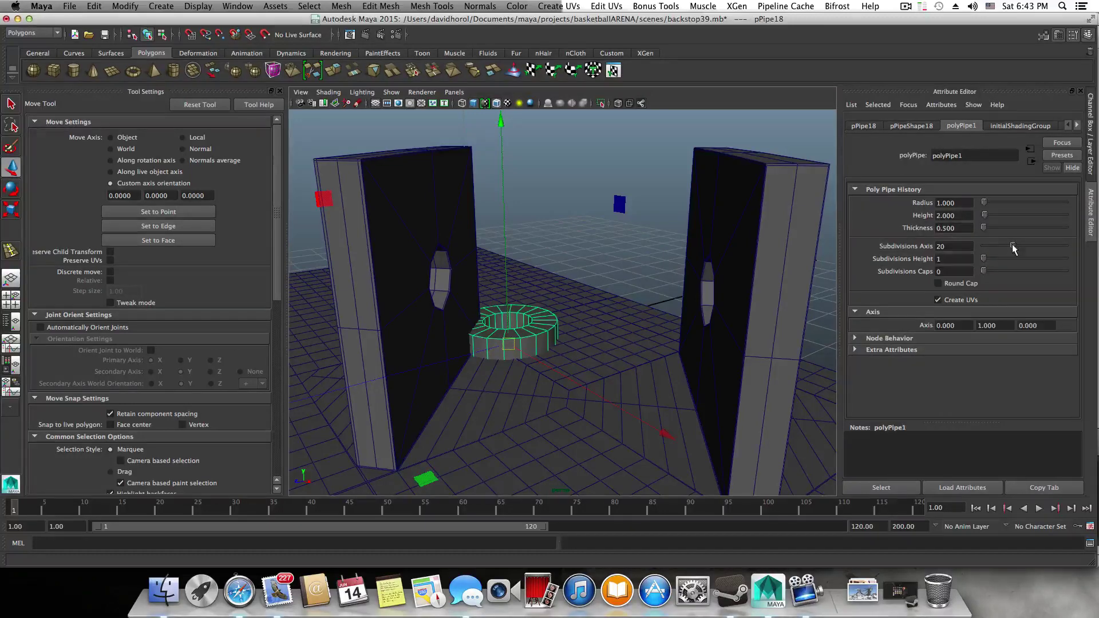
left_click_drag(1014, 248, 978, 256)
left_click_drag(988, 251, 989, 251)
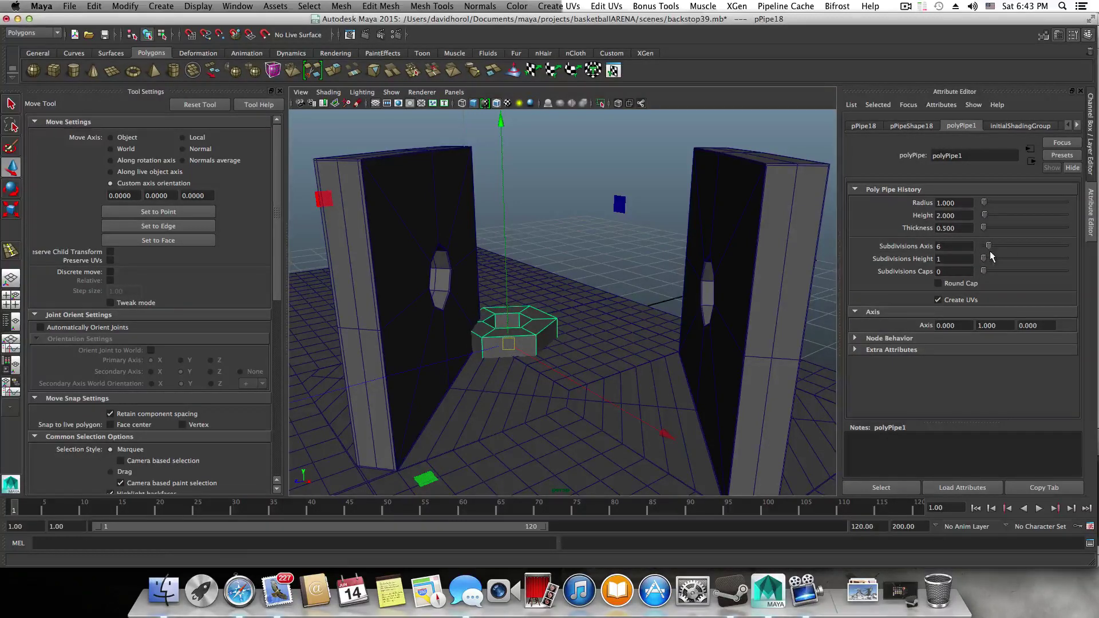
left_click_drag(544, 286, 704, 265, "alt")
right_click_drag(705, 265, 791, 297, "alt")
left_click_drag(791, 296, 653, 288, "alt")
right_click(654, 286)
left_click(653, 312)
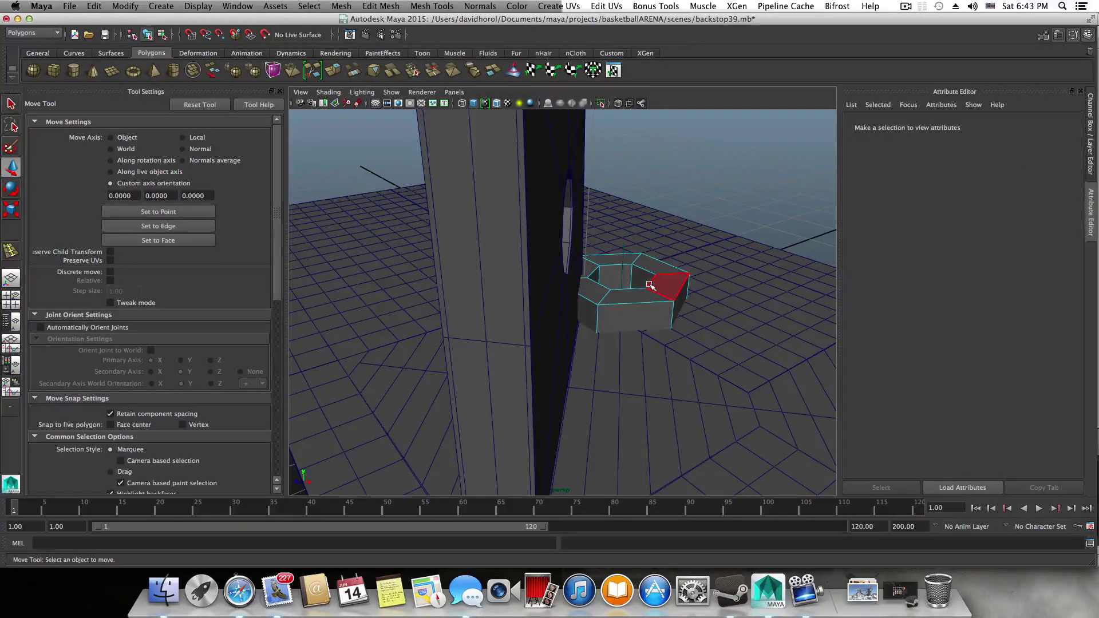
double_click(650, 285)
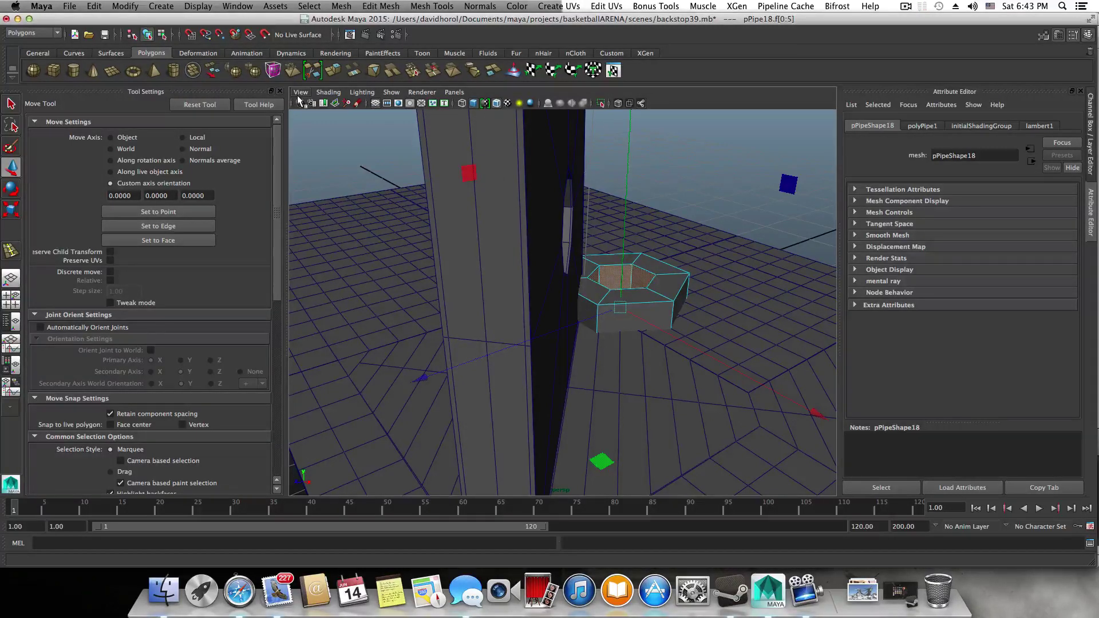
key("z")
key("z")
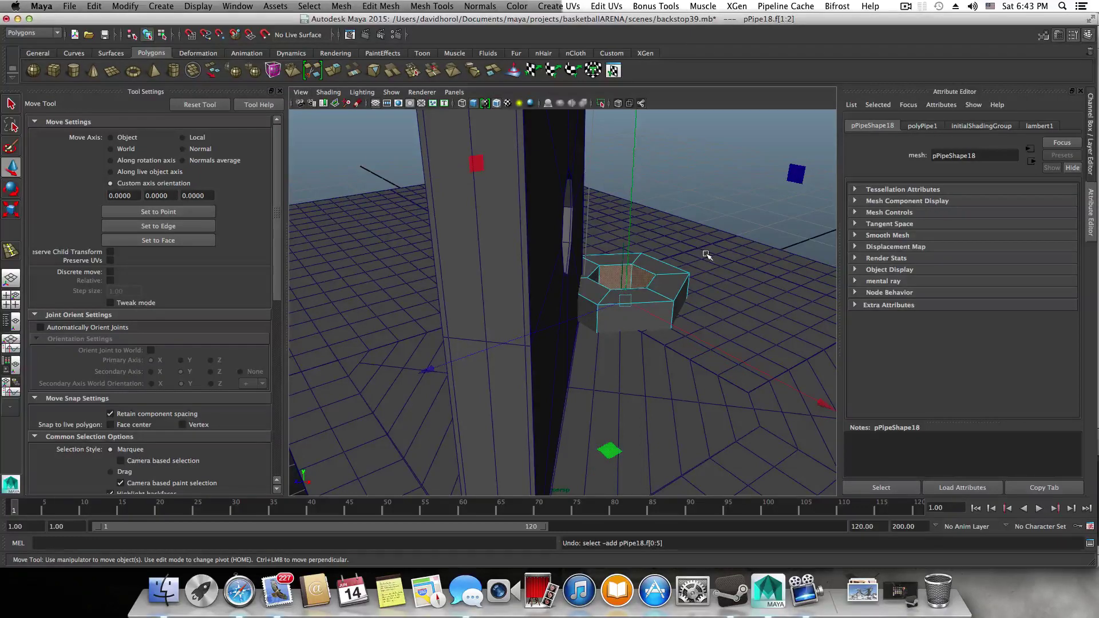
key("F8")
key("F8")
scroll(707, 257, "down", 10)
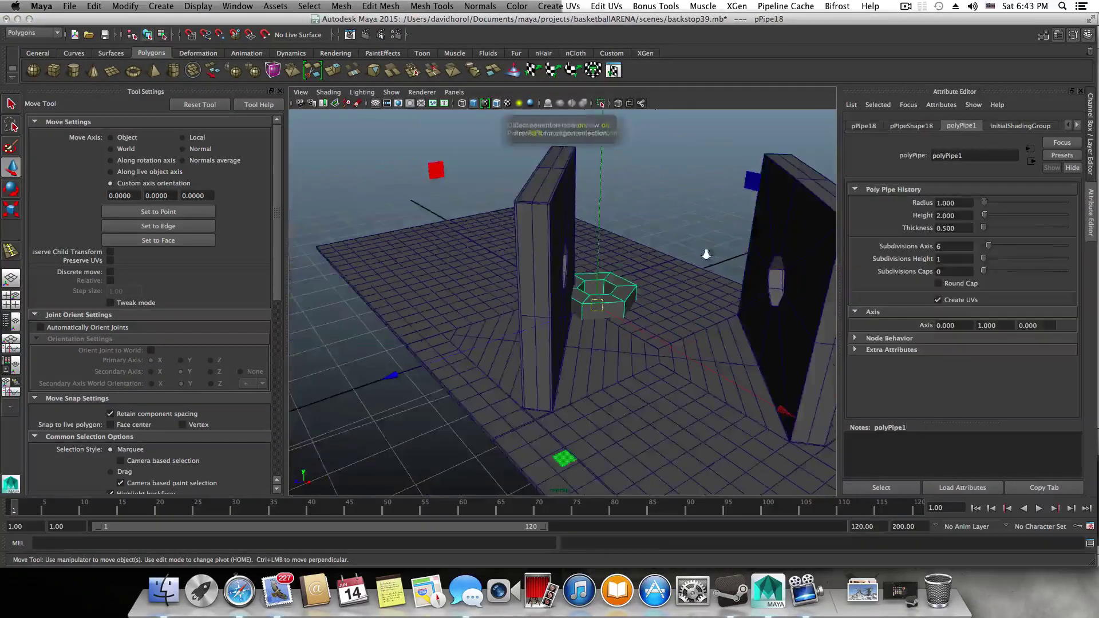
- Raise the hexagonal pipe above the floor and rotate it 90° about X using 15° discrete steps
left_click_drag(637, 309, 724, 314, "alt")
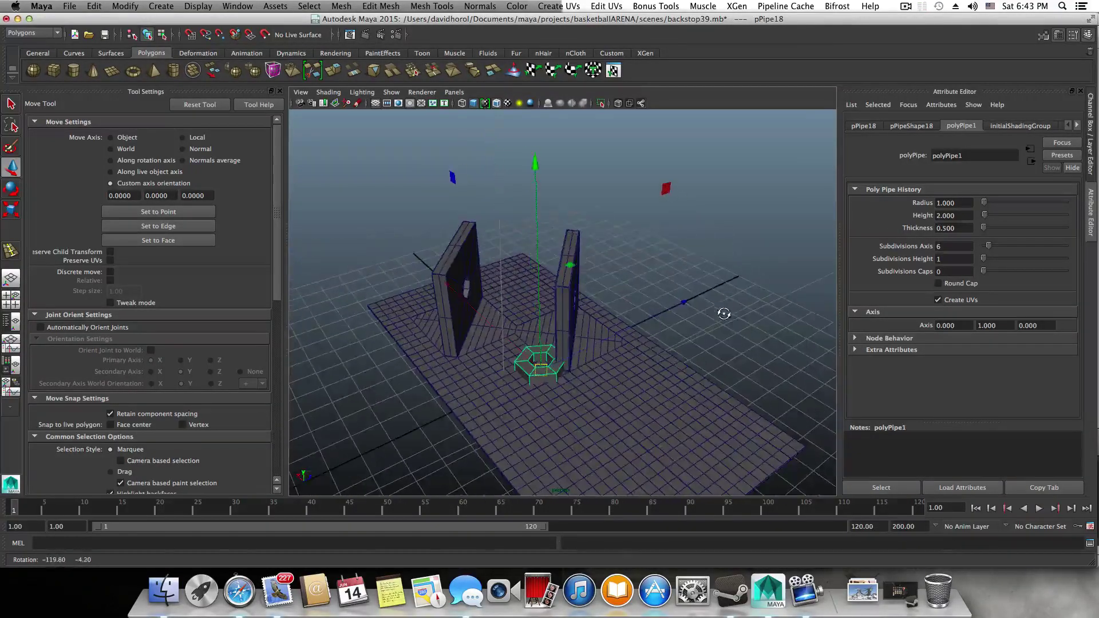
right_click_drag(540, 376, 603, 401, "alt")
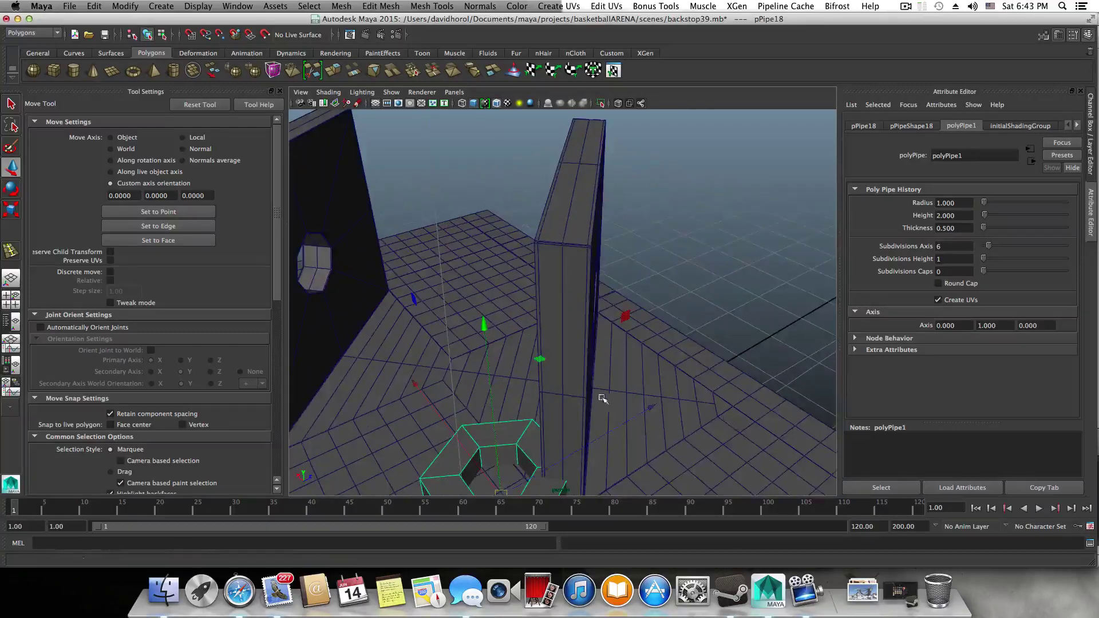
key("f")
left_click_drag(567, 213, 567, 133)
left_click_drag(596, 264, 655, 253, "alt")
key("e")
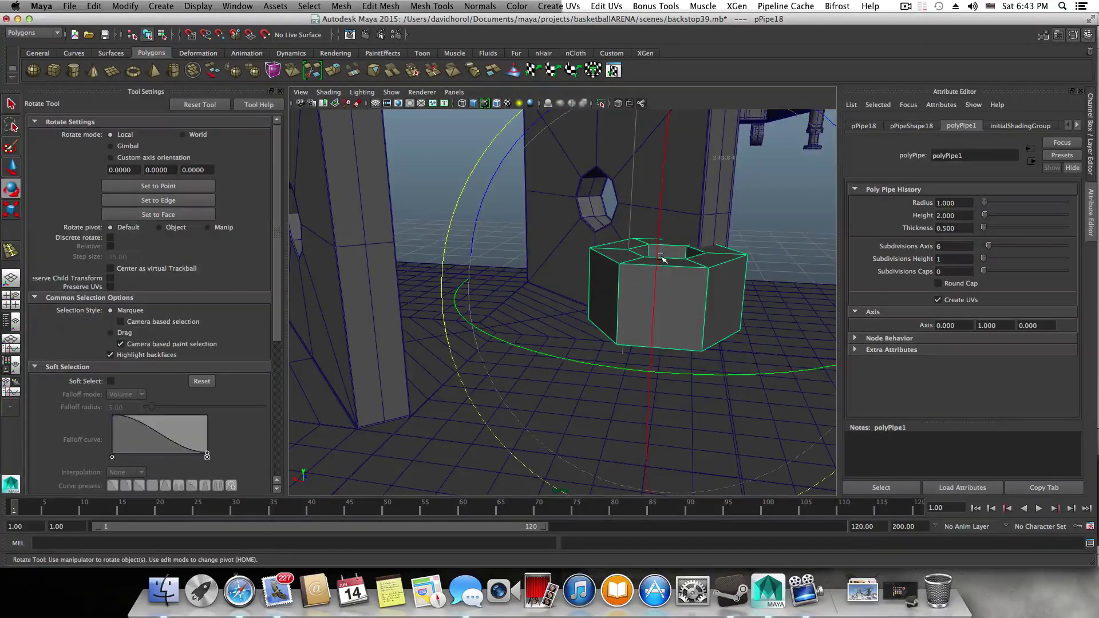
key("j")
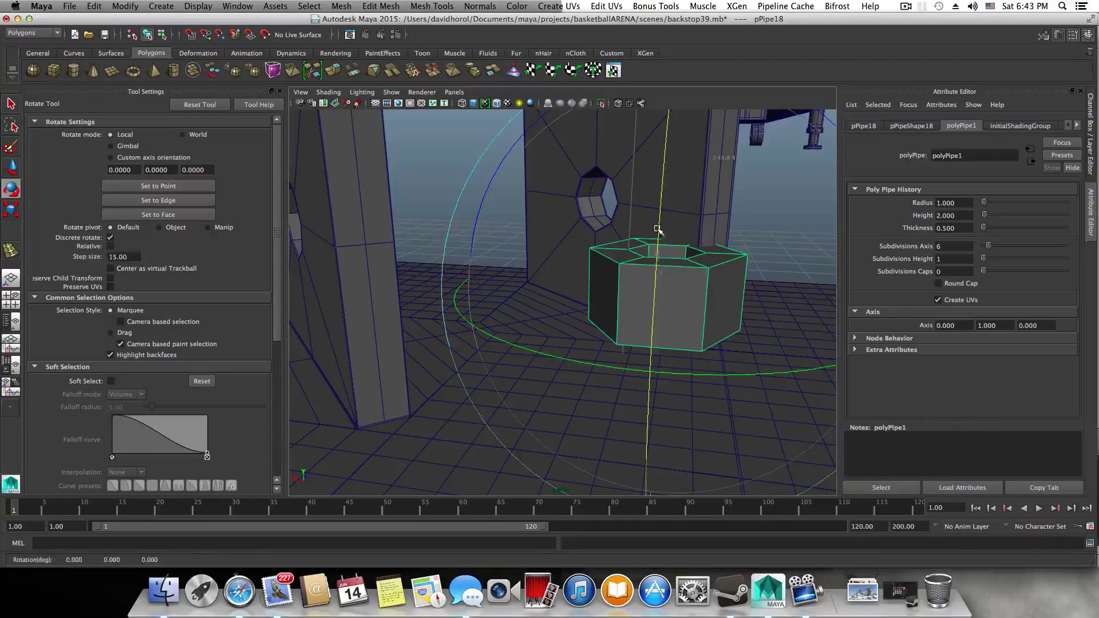
left_click_drag(657, 254, 661, 187)
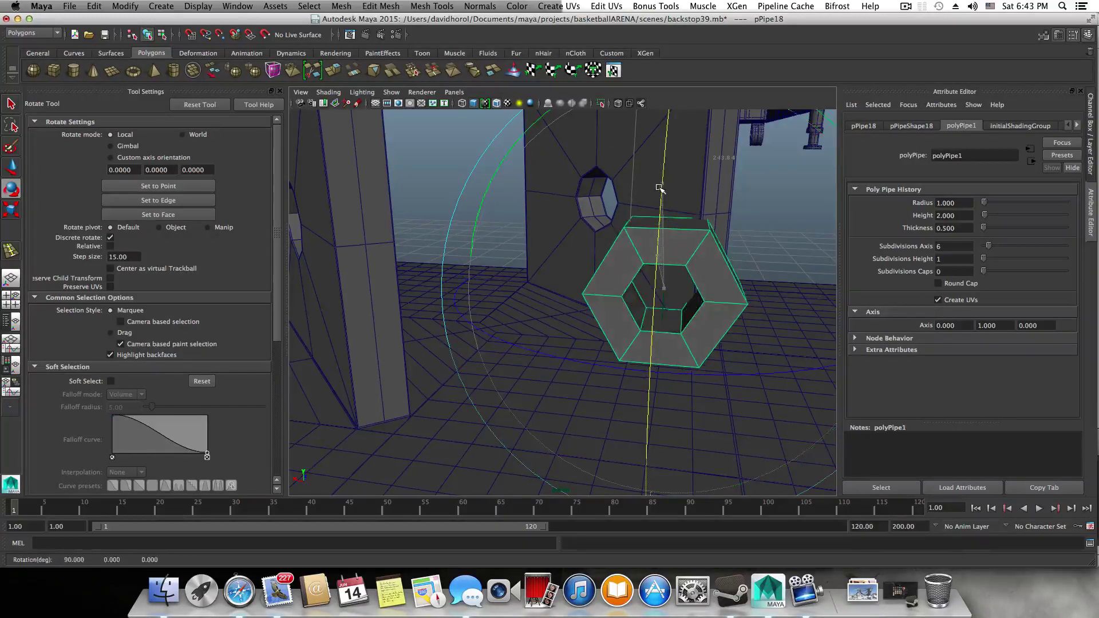
- Move the pipe along its length out past the outer side of the nearer backstop
left_click_drag(762, 286, 645, 297, "alt")
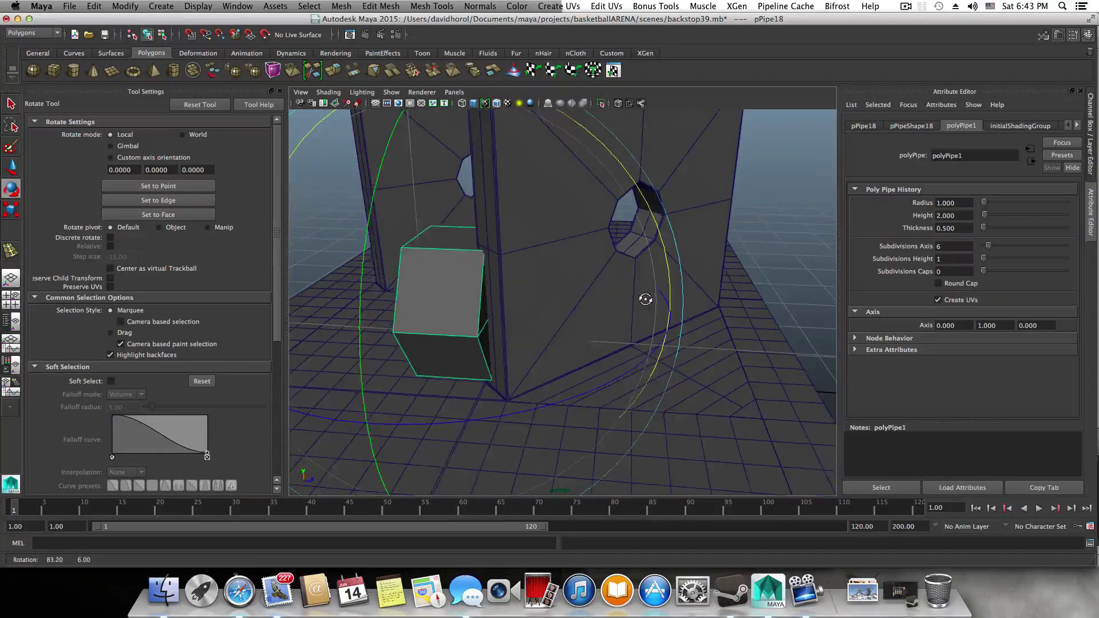
key("w")
left_click_drag(563, 305, 795, 318)
scroll(714, 323, "down", 5)
left_click_drag(713, 309, 723, 310)
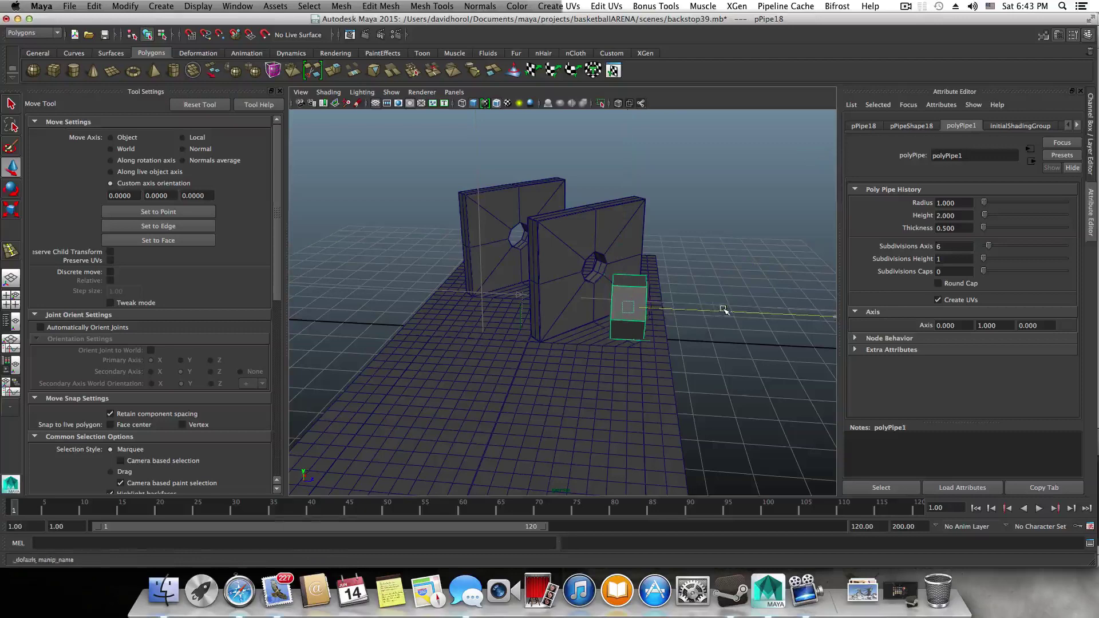
- Rotate the arena mesh about its vertical axis with discrete 15° steps so its backstops align with the grid
left_click(581, 281)
key("e")
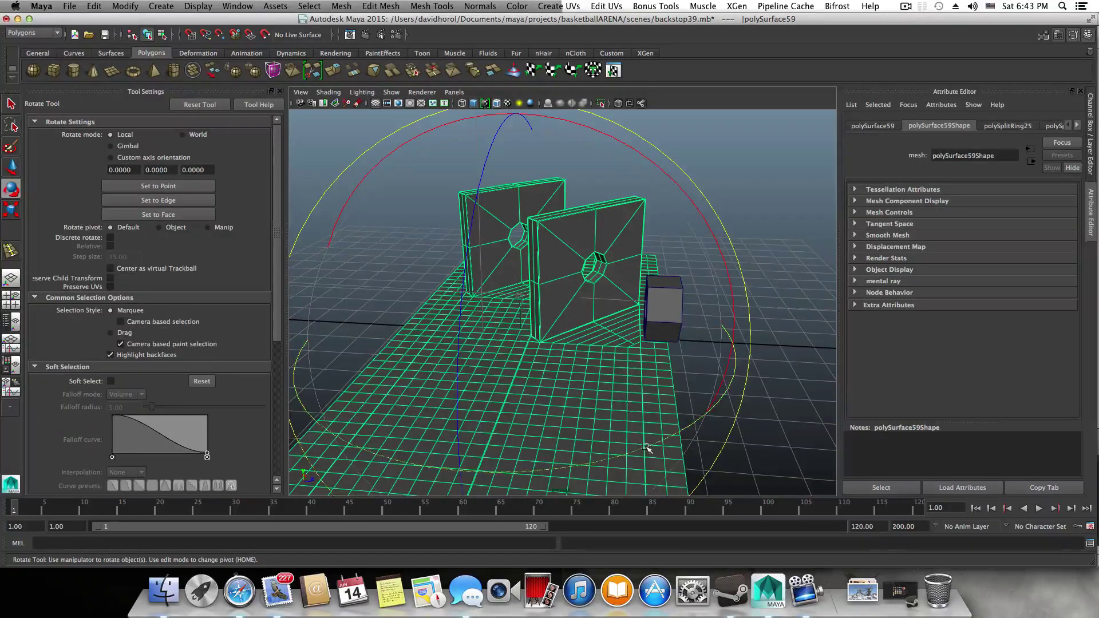
key("j")
left_click_drag(647, 447, 681, 435)
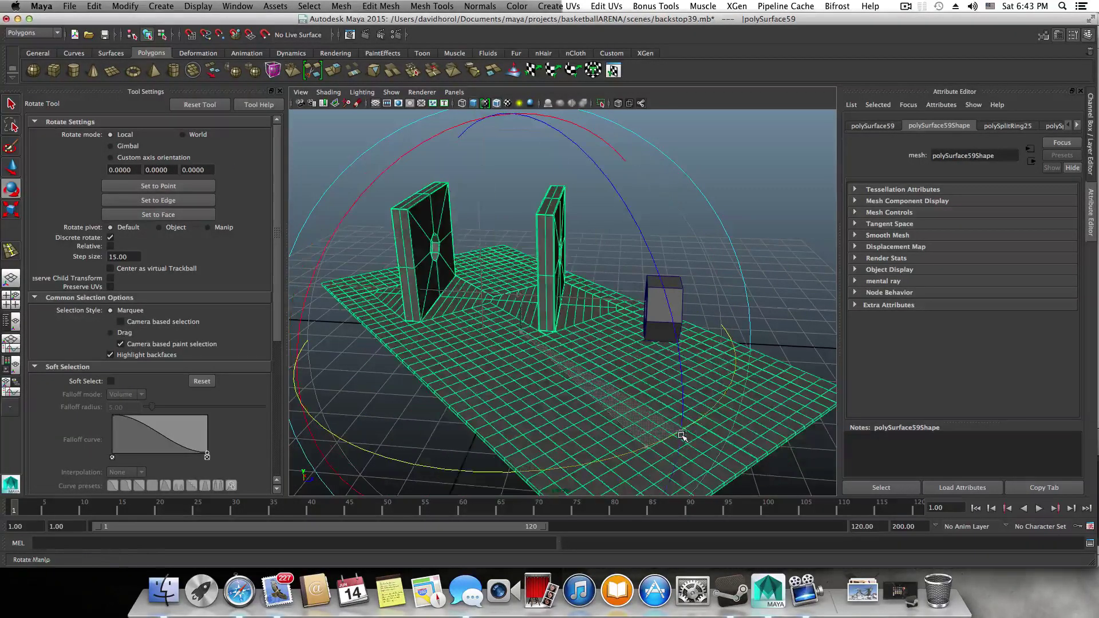
left_click_drag(574, 401, 578, 371, "alt")
left_click_drag(546, 267, 683, 382, "alt")
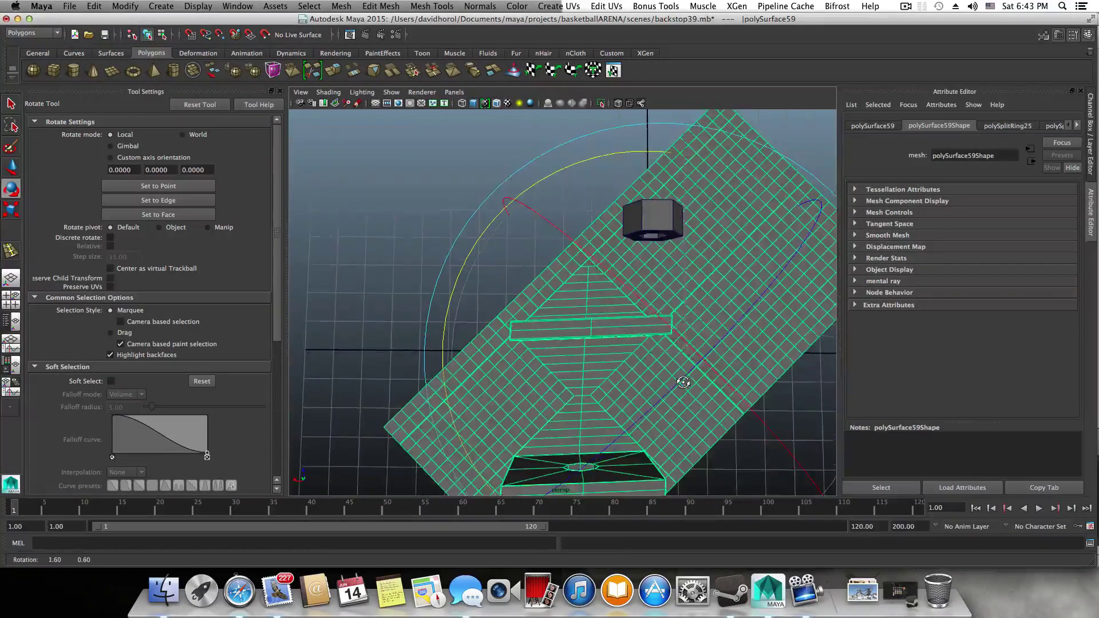
left_click_drag(480, 241, 480, 238)
- Move the arena mesh sideways along X to line up its backstop holes with the pipe, and select the pipe
key("w")
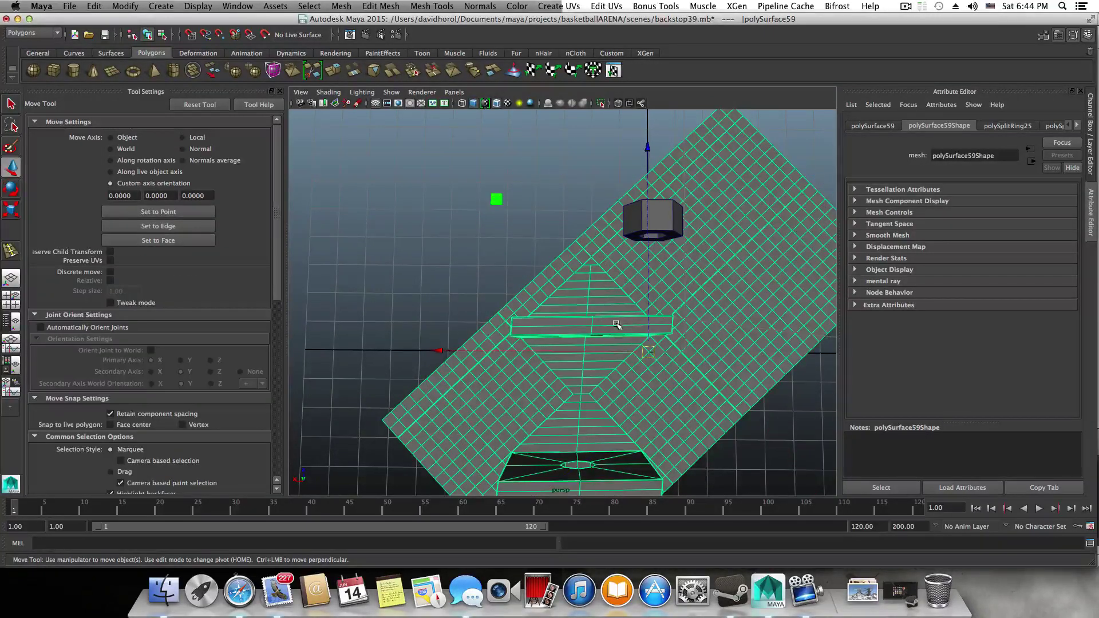
left_click_drag(535, 353, 821, 285)
left_click_drag(486, 339, 566, 346, "alt")
left_click(612, 318)
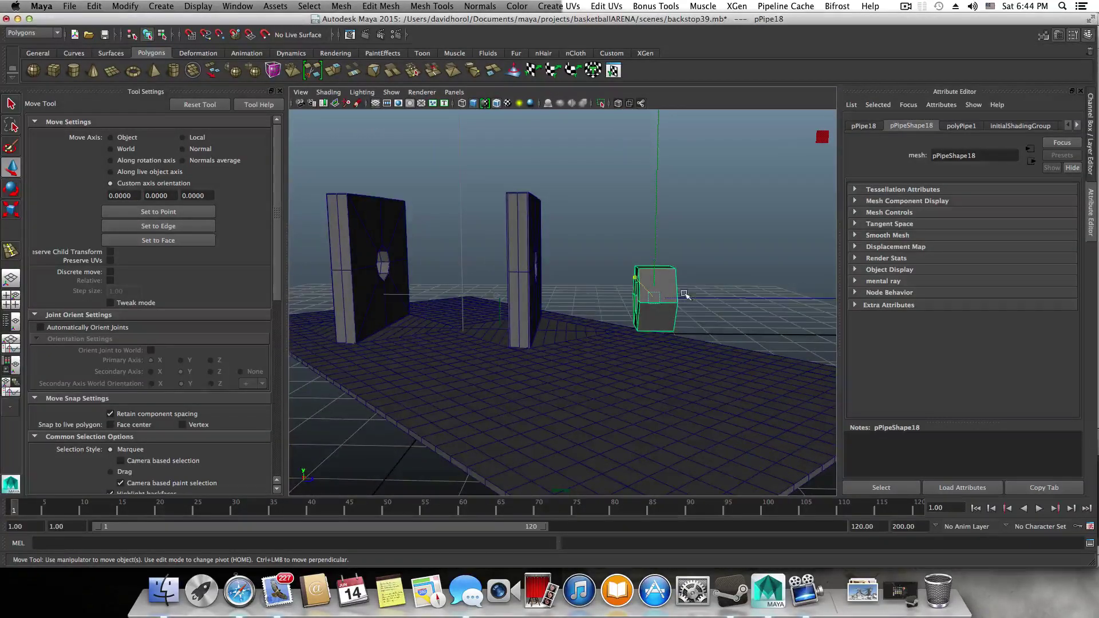
- Move the hexagonal pipe up against the nearer backstop's outer face and centre it on the octagonal hole
left_click_drag(687, 297, 606, 297)
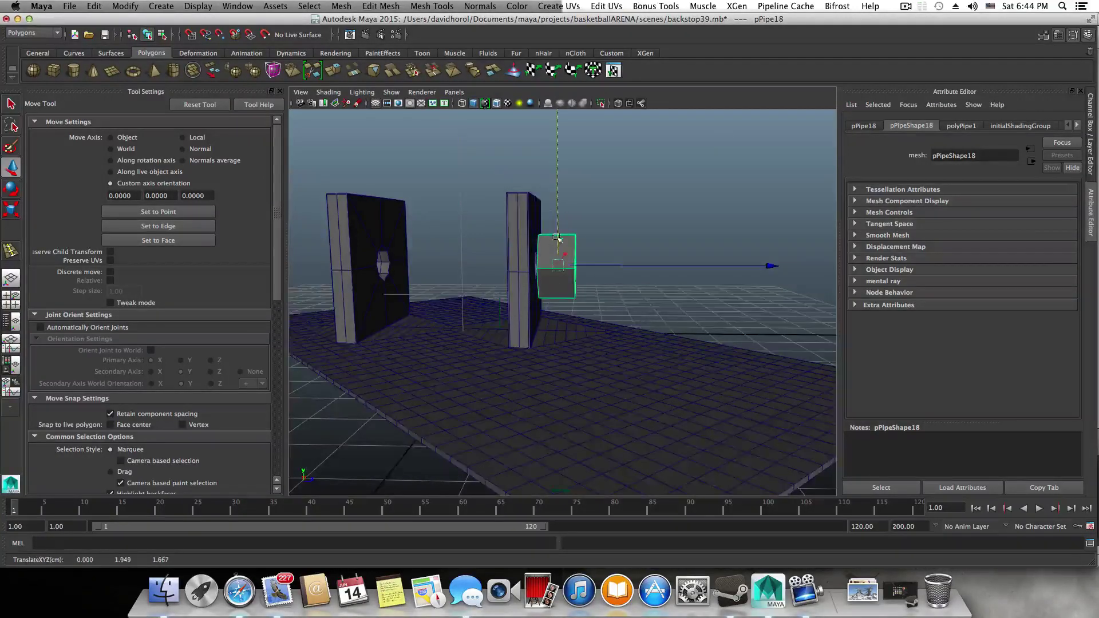
left_click_drag(551, 189, 438, 237, "alt")
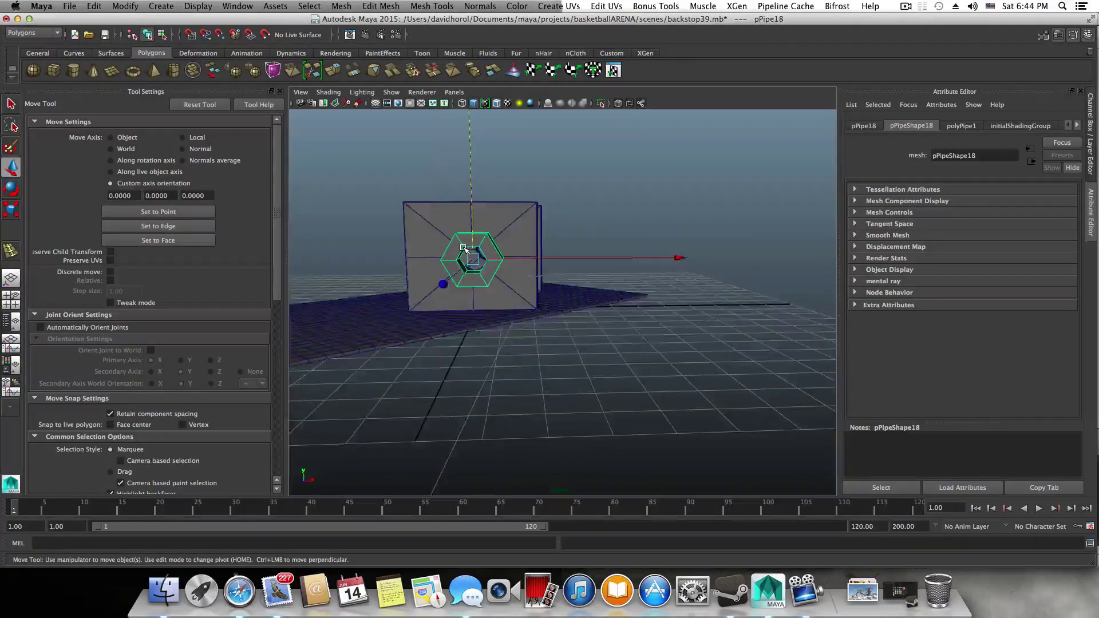
key("f")
left_click_drag(512, 297, 505, 286, "alt")
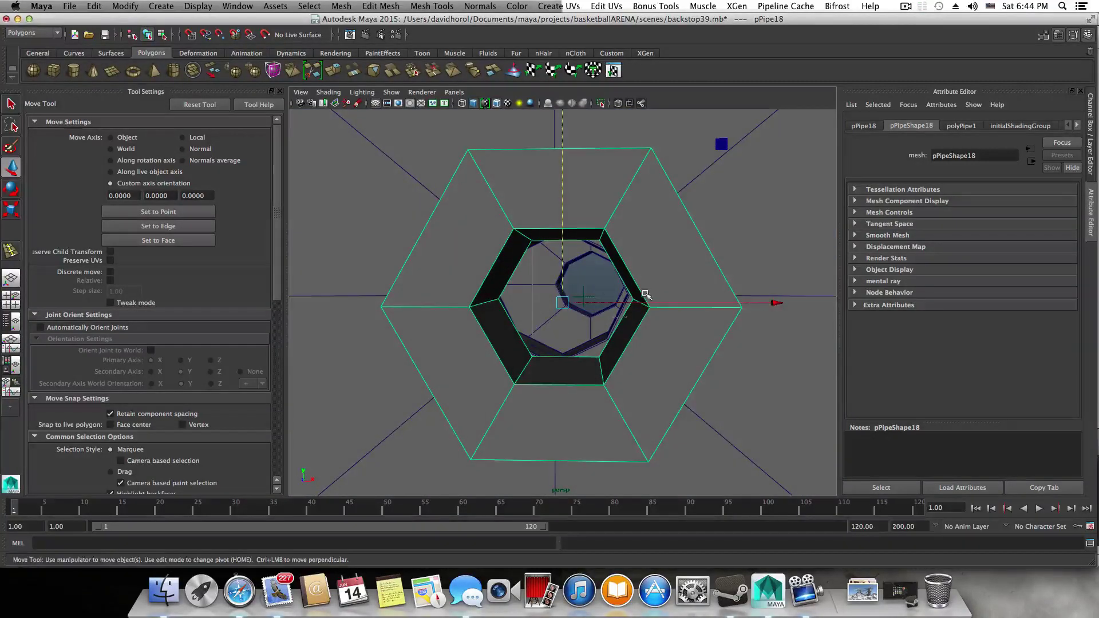
left_click_drag(634, 301, 620, 301)
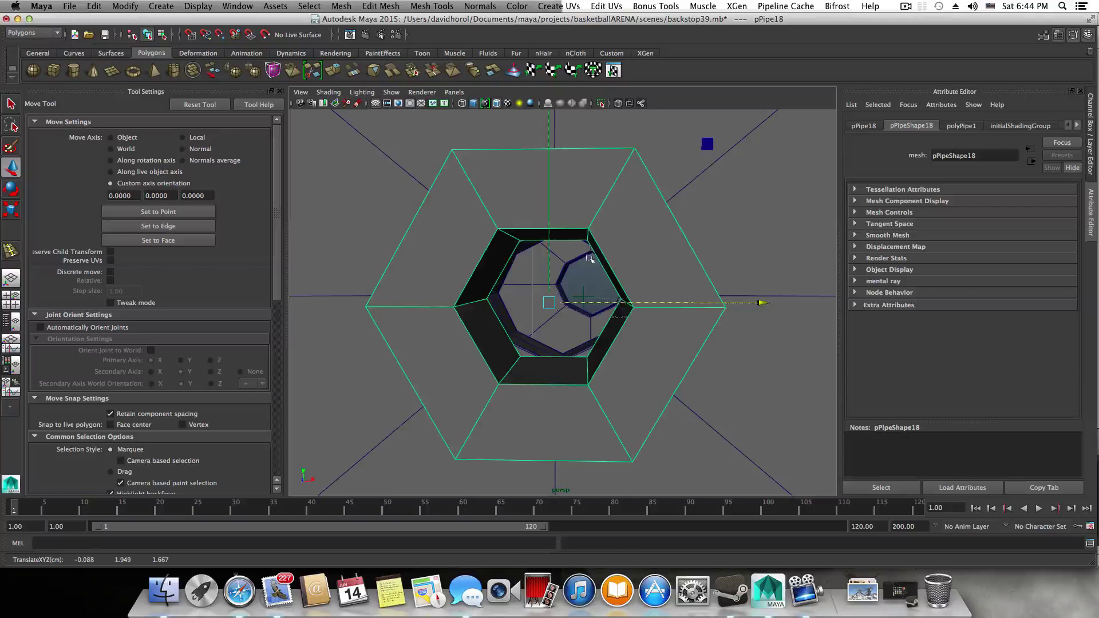
left_click_drag(547, 211, 549, 207)
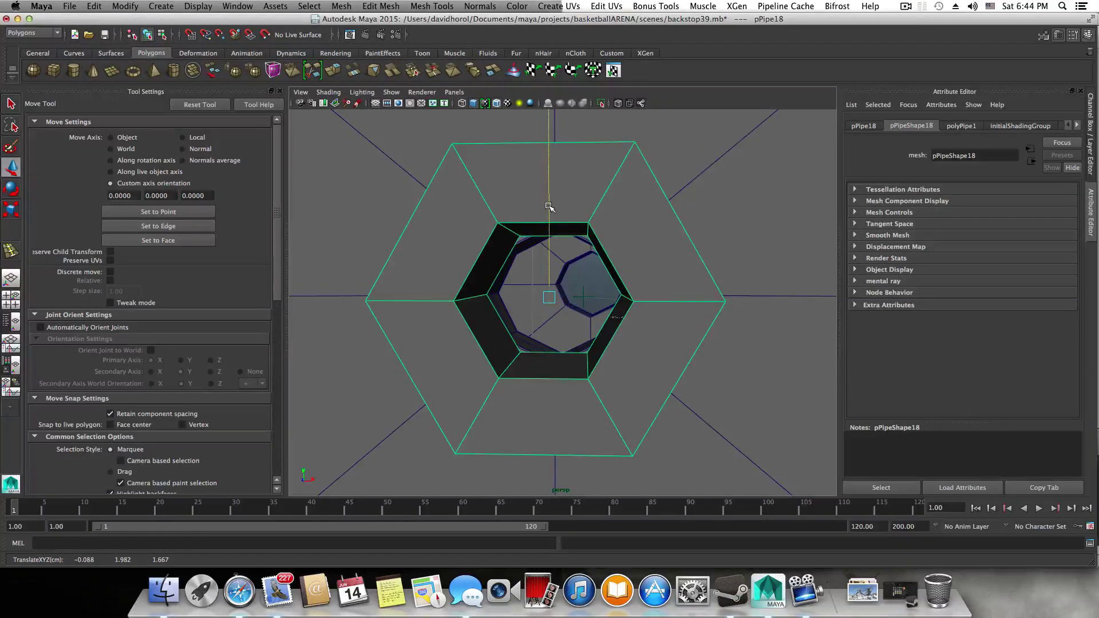
- Scale the hexagonal pipe down along its length into a short ring in front of the backstop
left_click_drag(626, 267, 514, 277, "alt")
scroll(515, 289, "down", 5)
scroll(516, 289, "down", 4)
key("e")
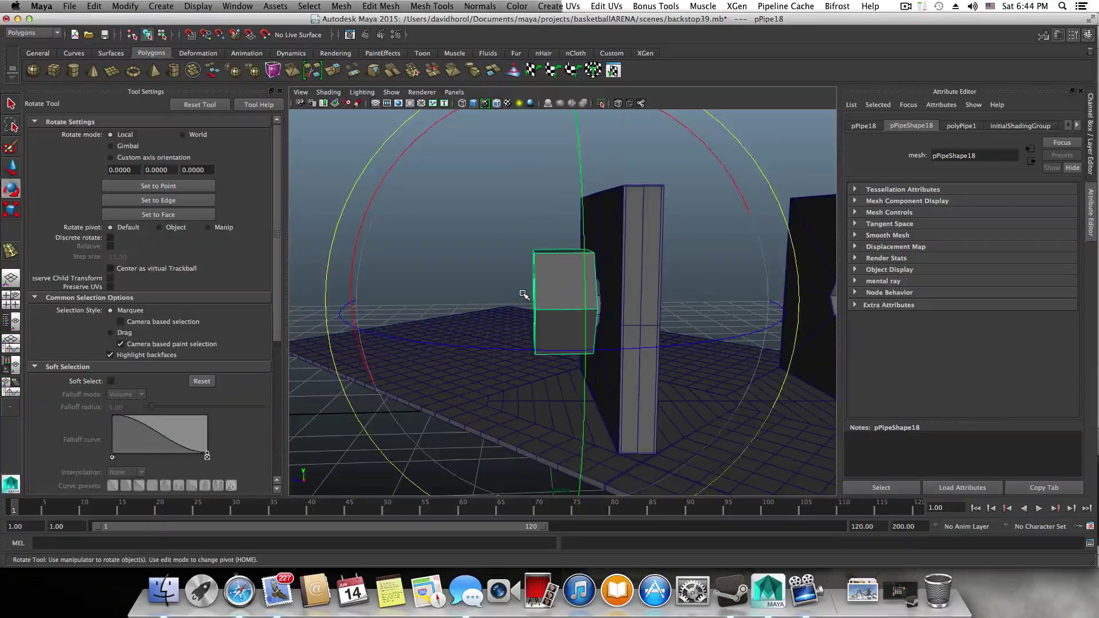
key("r")
left_click_drag(362, 304, 457, 318)
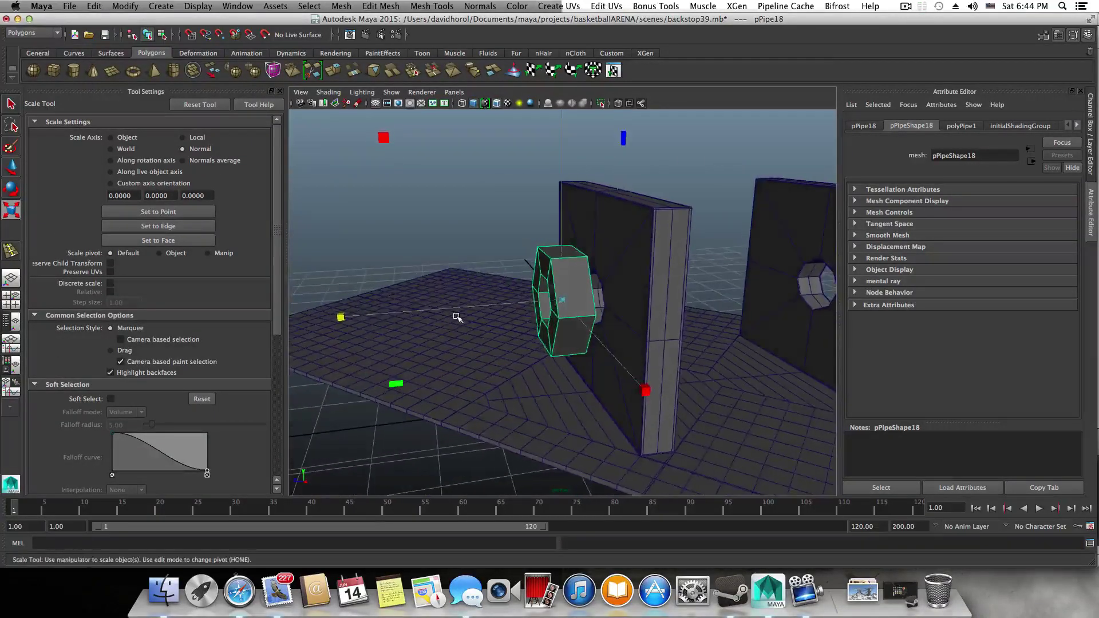
- Select the outer rim edge loops at both ends of the hexagonal ring and open the bevel options
scroll(486, 319, "up", 5)
right_click_drag(611, 276, 611, 249)
left_click_drag(549, 302, 579, 256, "alt")
left_click(559, 283)
double_click(568, 267)
double_click(589, 249, "shift")
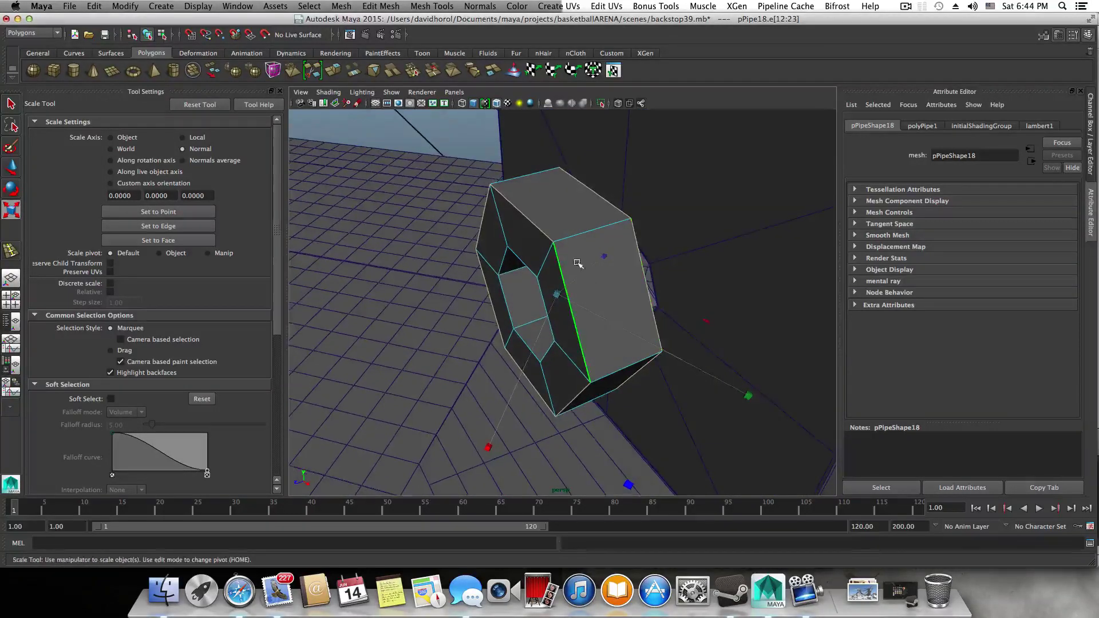
right_click_drag(578, 239, 656, 240, "shift")
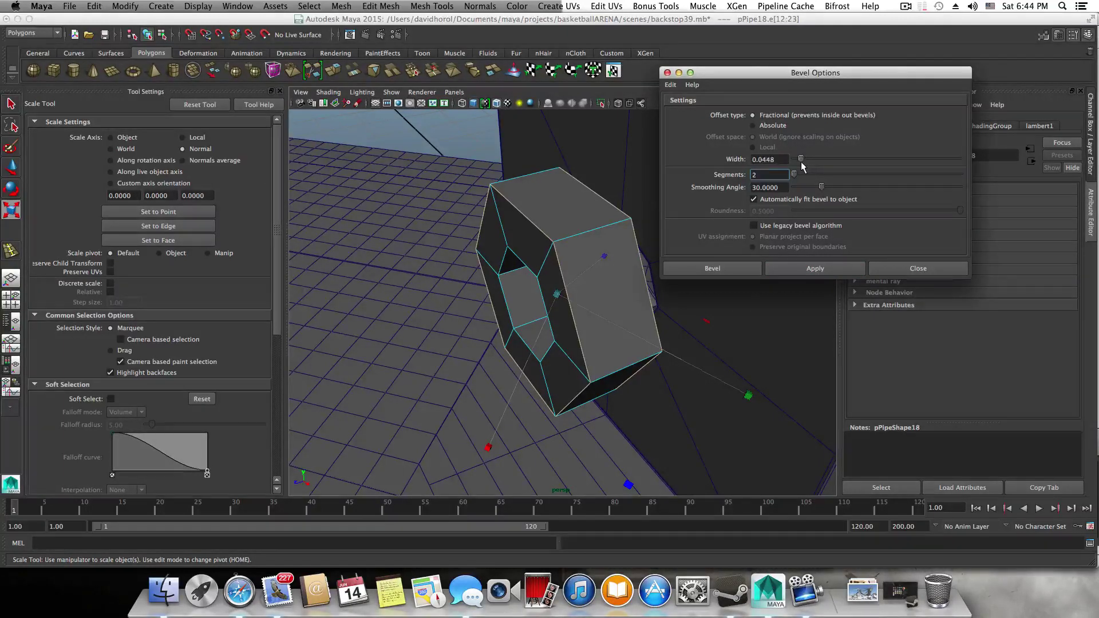
- Try the bevel on the rim loops at width 0.0379, undo it, and reapply it with a width of 0.1517
left_click(802, 268)
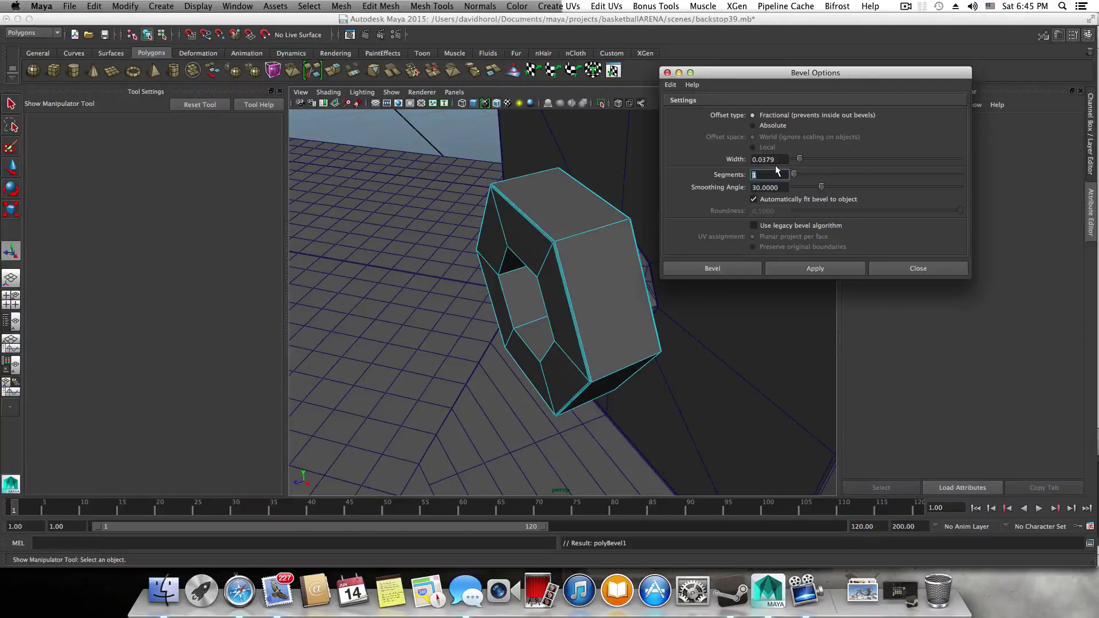
key("super+z")
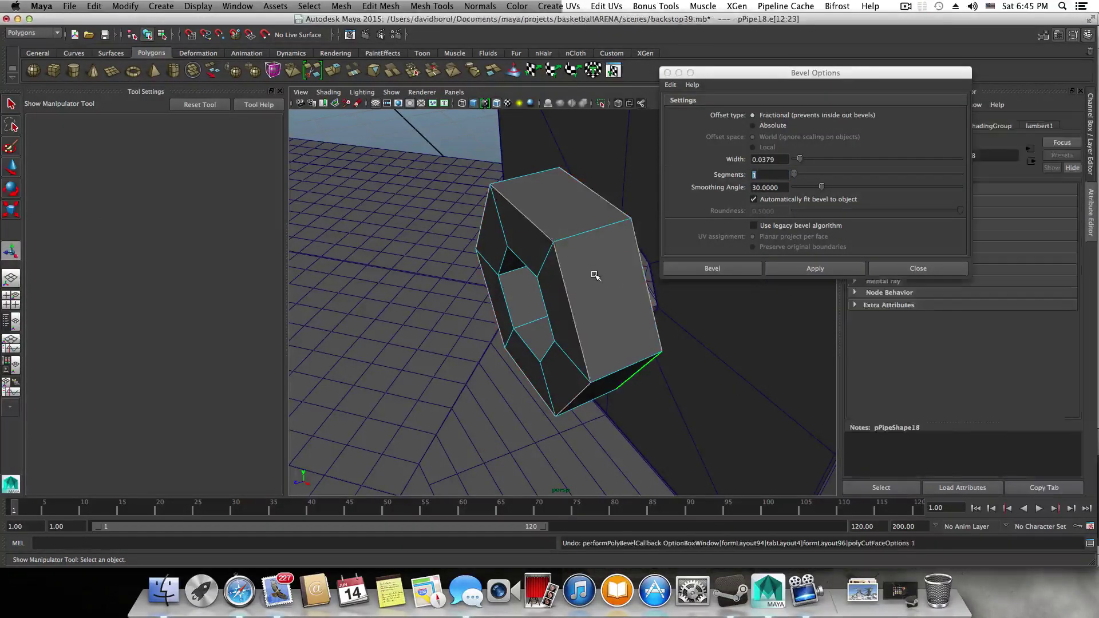
left_click_drag(800, 159, 799, 159)
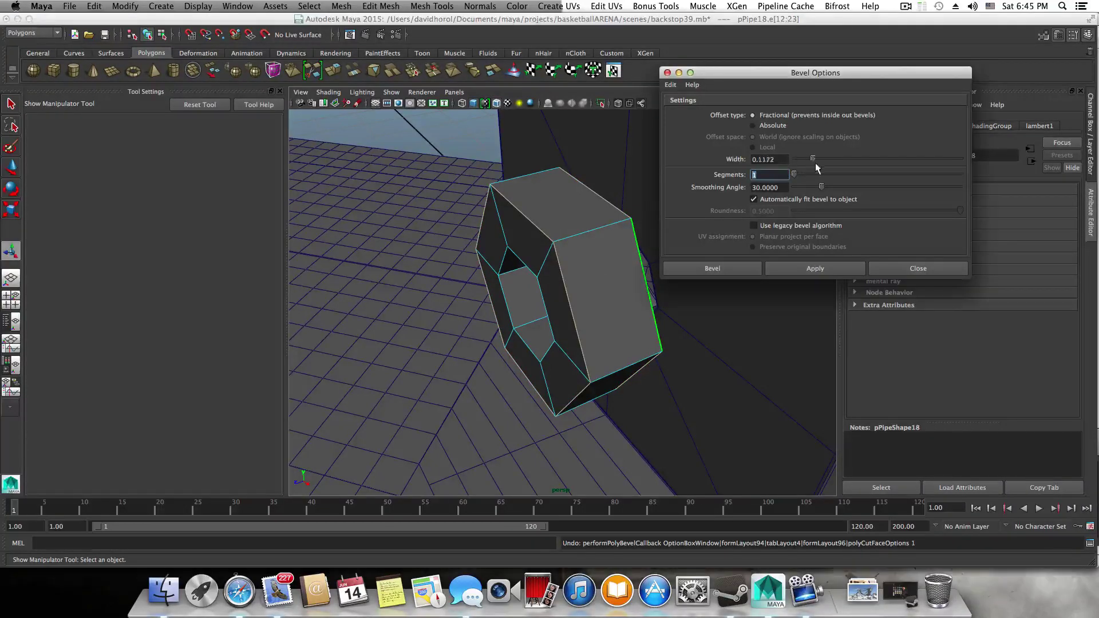
left_click(797, 269)
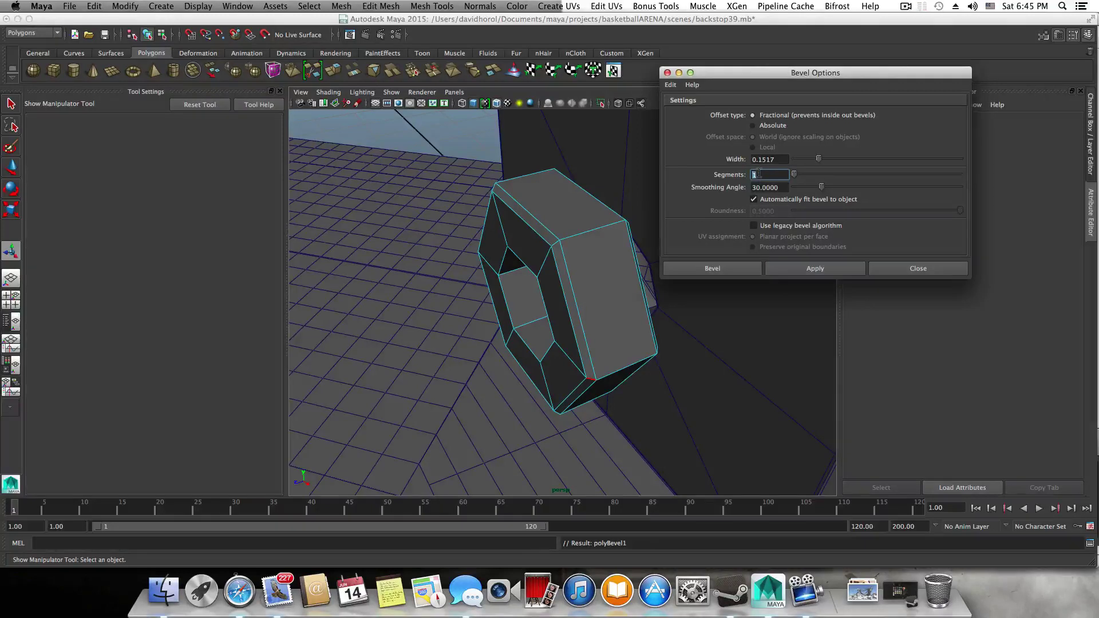
double_click(628, 229)
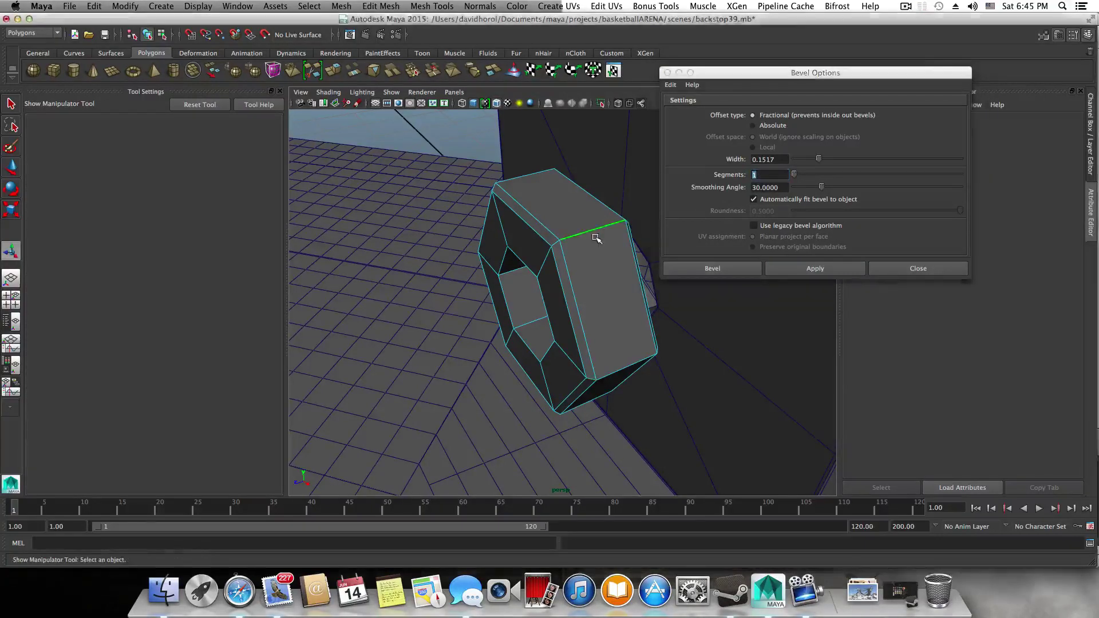
- Try bevelling the outer rim loops with 3 segments, and undo that bevel
left_click_drag(763, 176, 725, 173)
type("3")
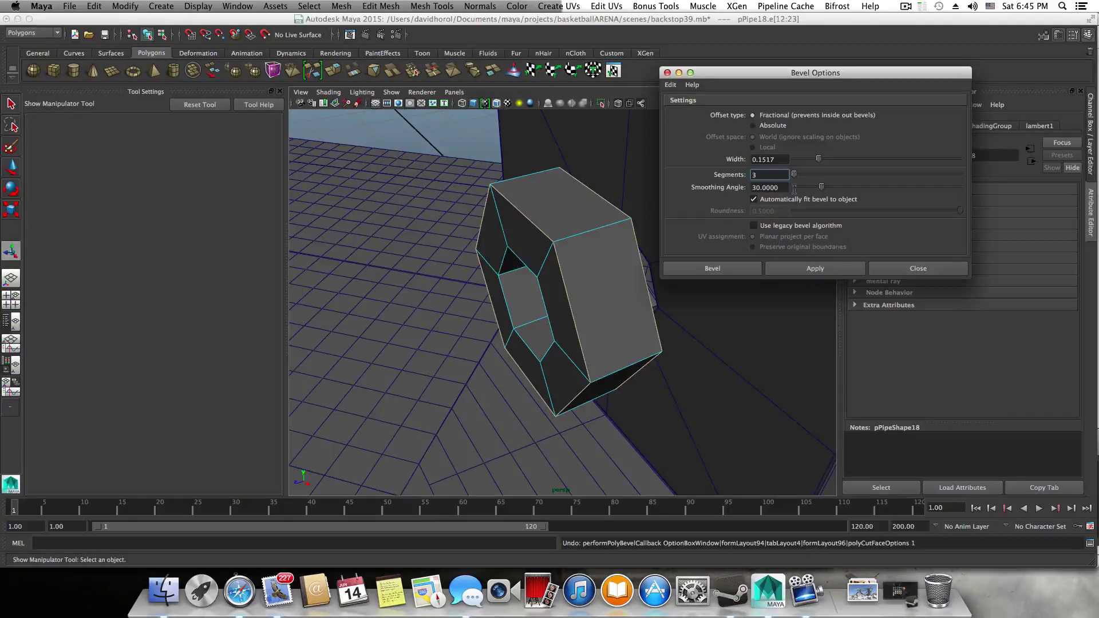
left_click(815, 269)
left_click(620, 289, "alt")
left_click_drag(621, 290, 651, 289, "alt")
key("z")
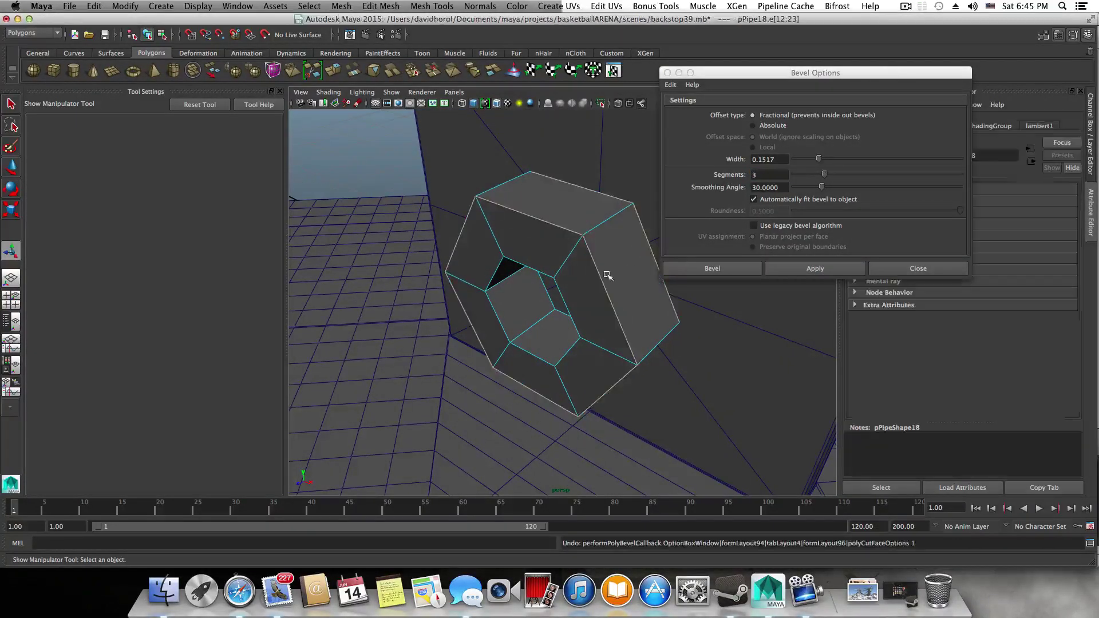
- Bevel the ring's outer rim loops with 2 segments and a width of 0.1517
left_click(766, 175)
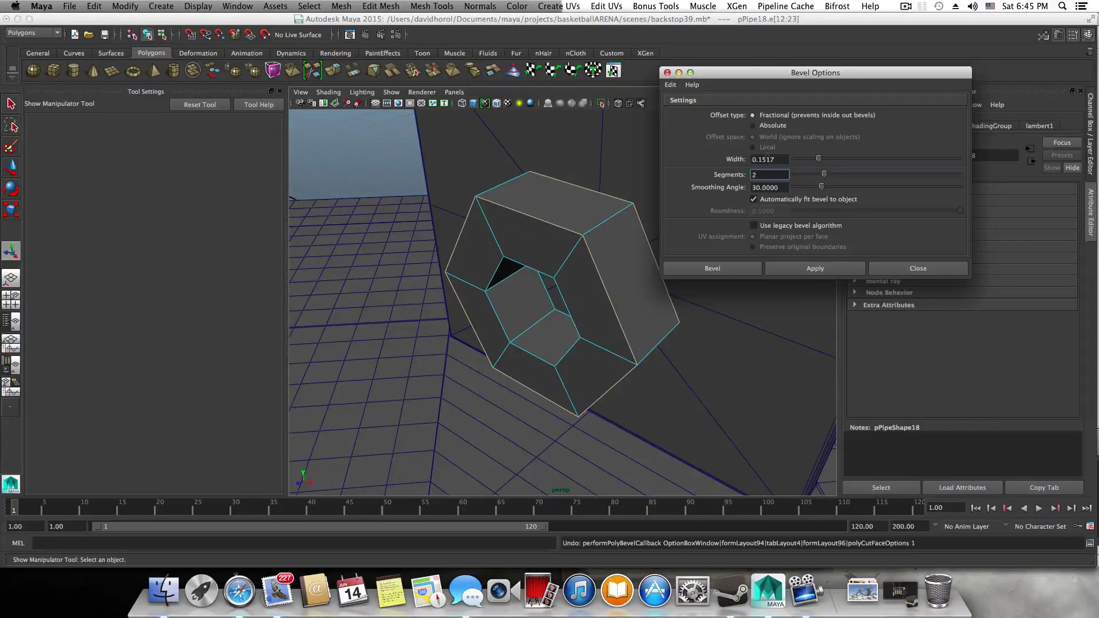
left_click(795, 270)
scroll(653, 321, "up", 5)
left_click_drag(653, 321, 603, 391, "alt")
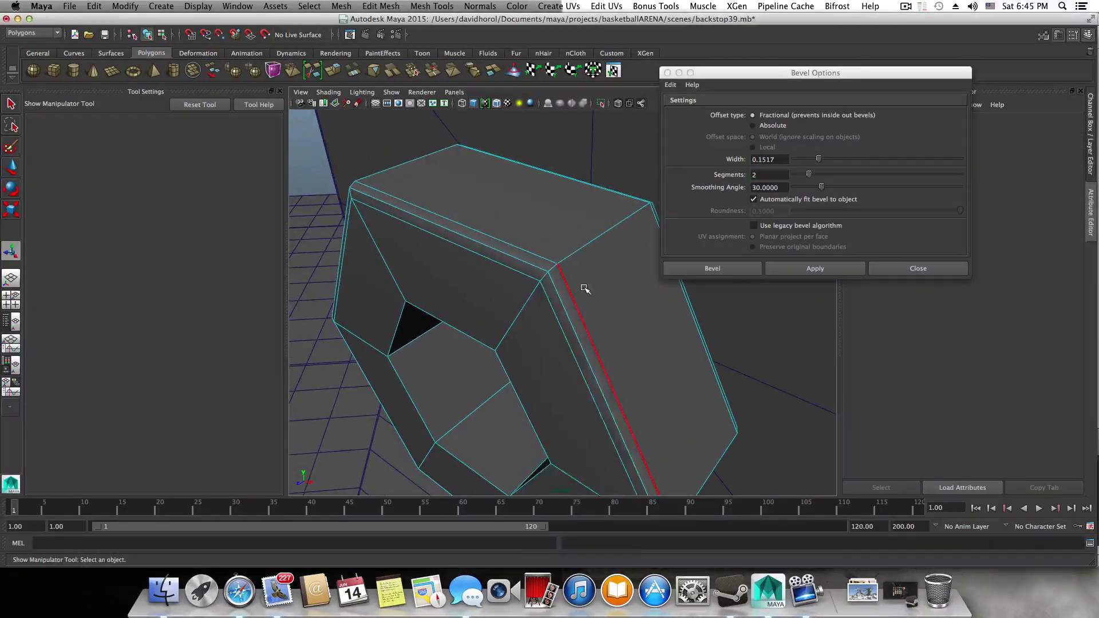
- Select the edges running across the ring's outer corners and bevel them with width 0.1517 and 2 segments
left_click(589, 322)
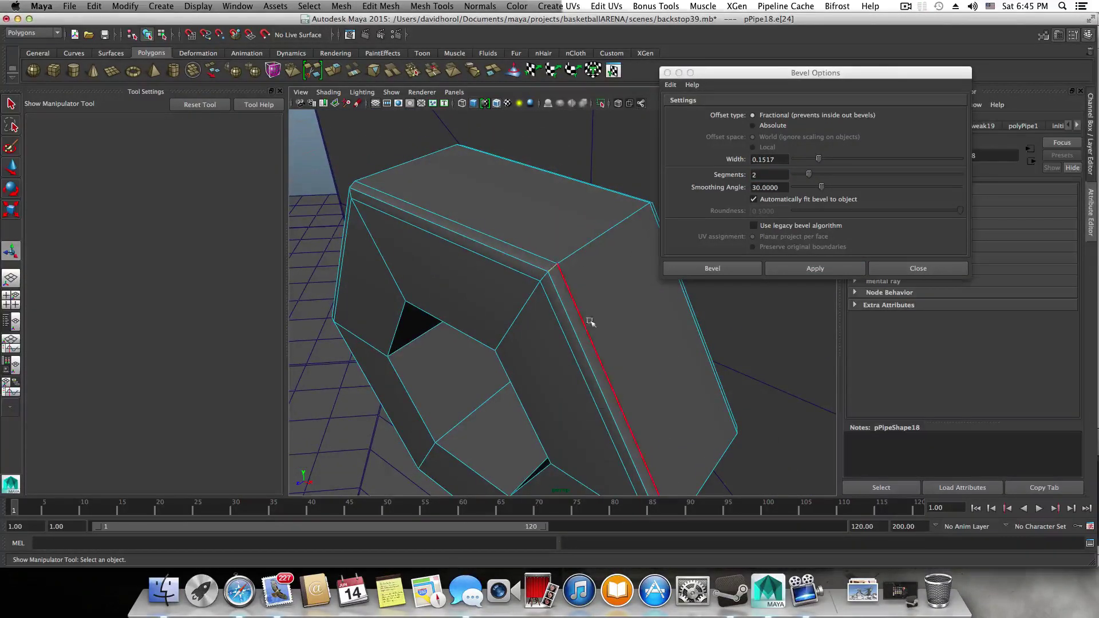
left_click_drag(507, 268, 339, 152, "alt")
left_click(492, 245)
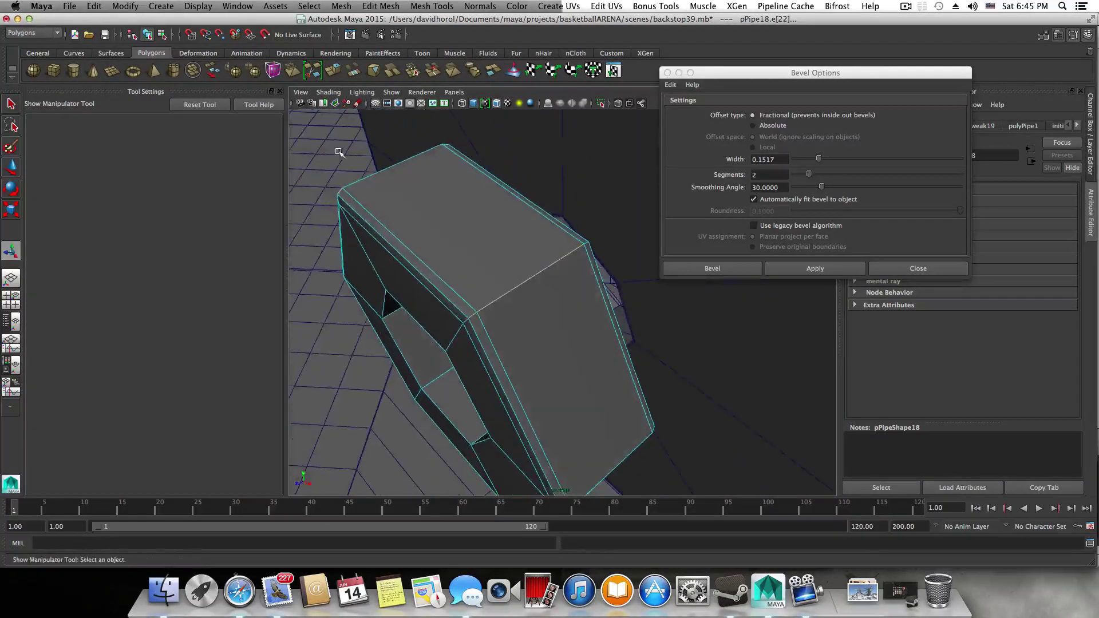
left_click_drag(537, 255, 545, 308, "alt")
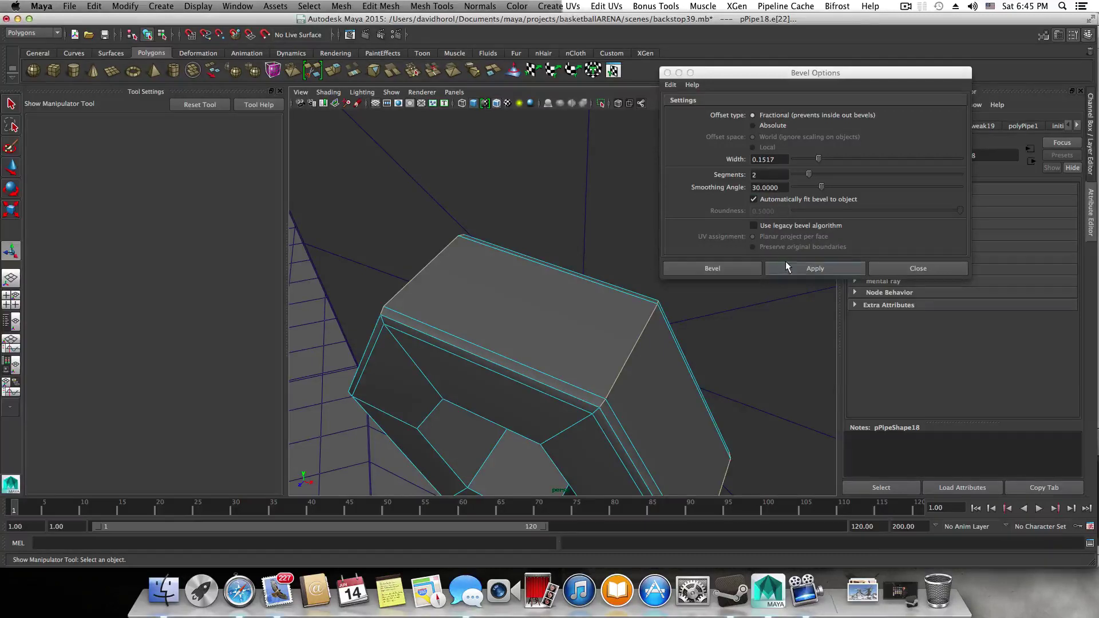
left_click(800, 267)
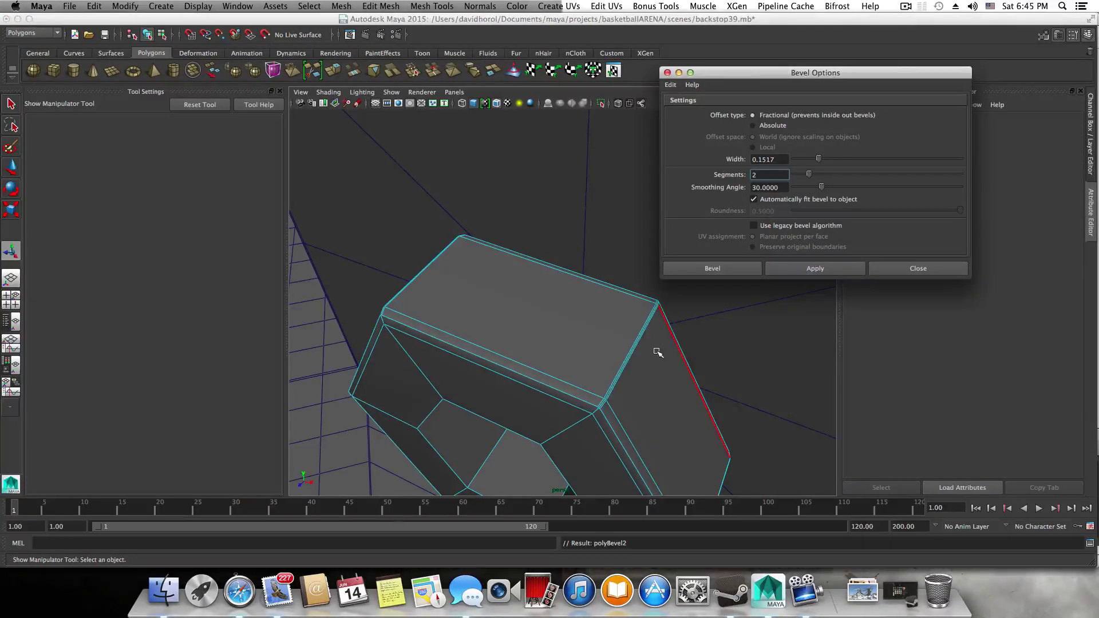
- Try deleting a short edge where the bevels meet at the ring's corner, and undo the deletion
left_click_drag(655, 351, 590, 353, "alt")
right_click_drag(590, 353, 716, 390, "alt")
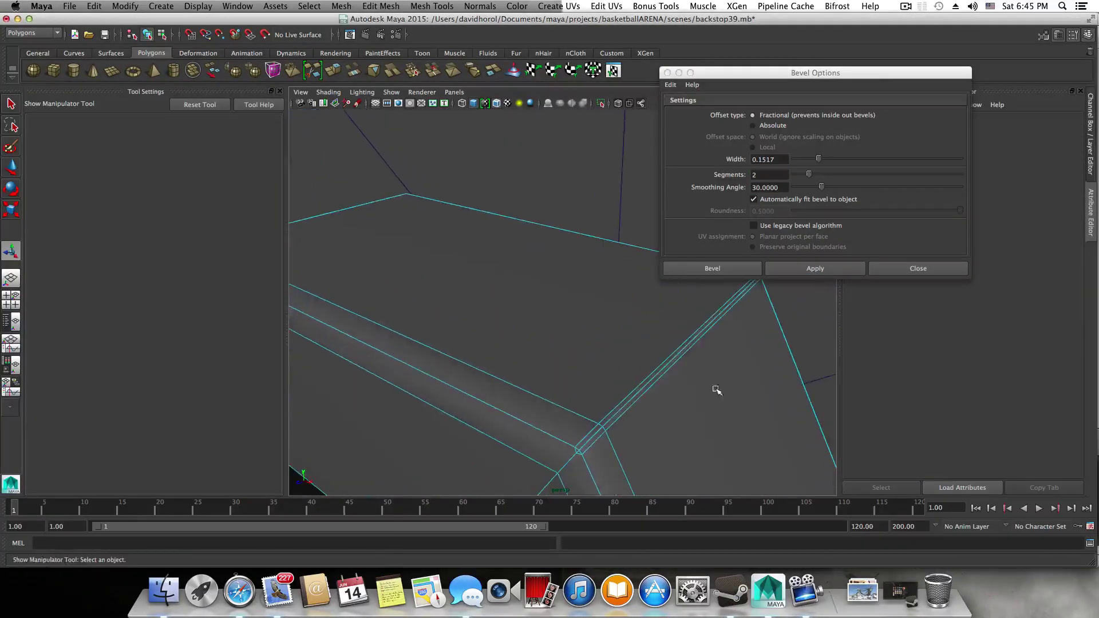
middle_click_drag(693, 393, 692, 331, "alt")
right_click_drag(632, 355, 702, 305, "alt")
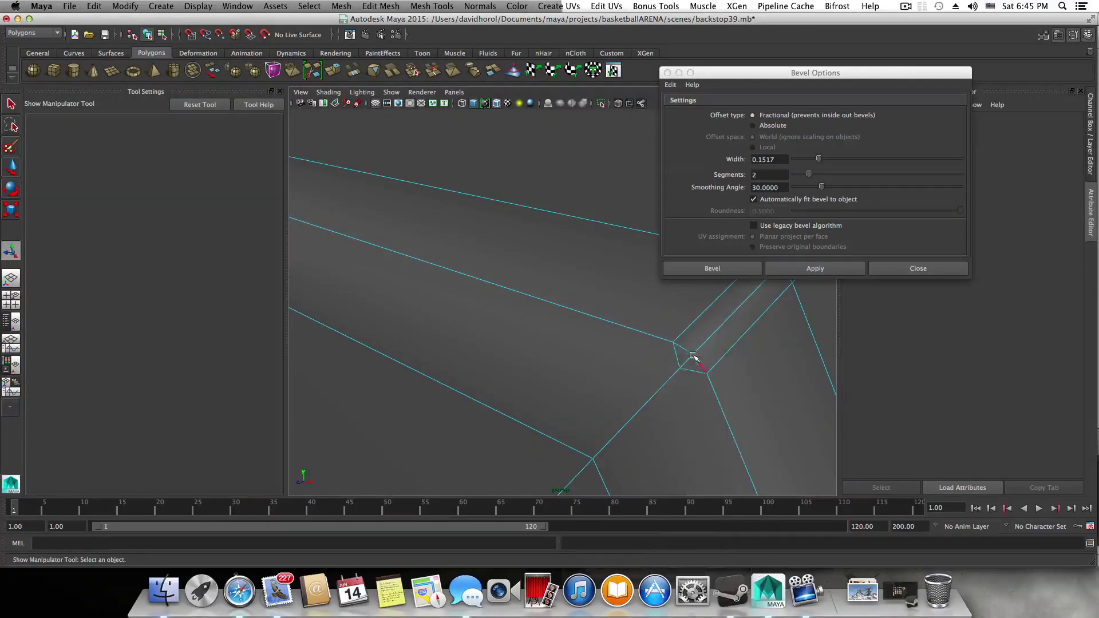
left_click(689, 363)
right_click(688, 362, "shift")
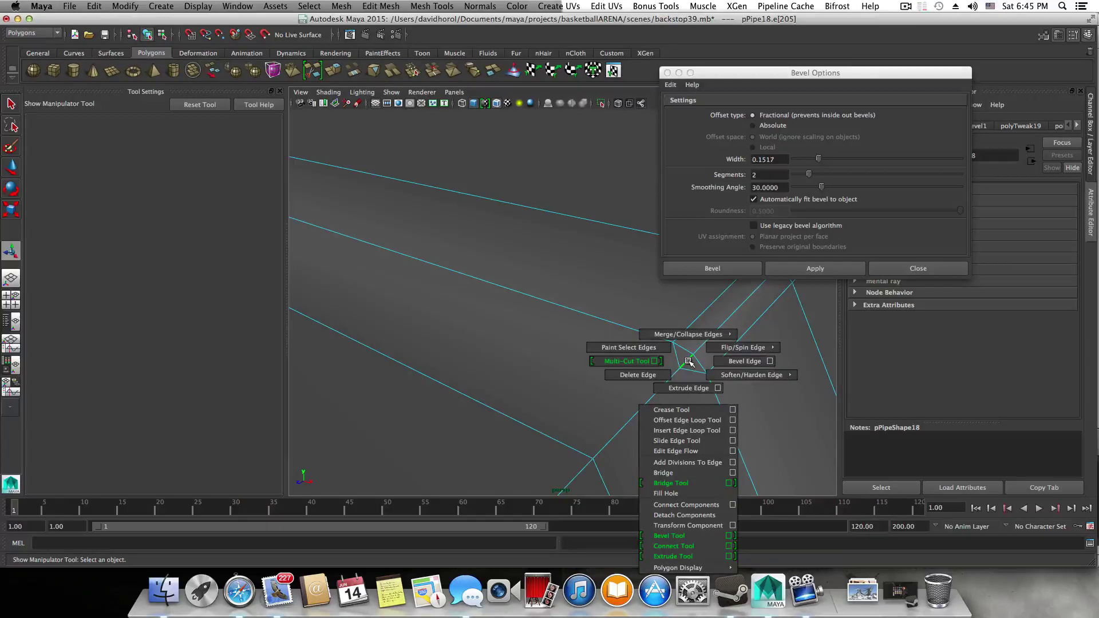
right_click_drag(689, 363, 638, 375, "shift")
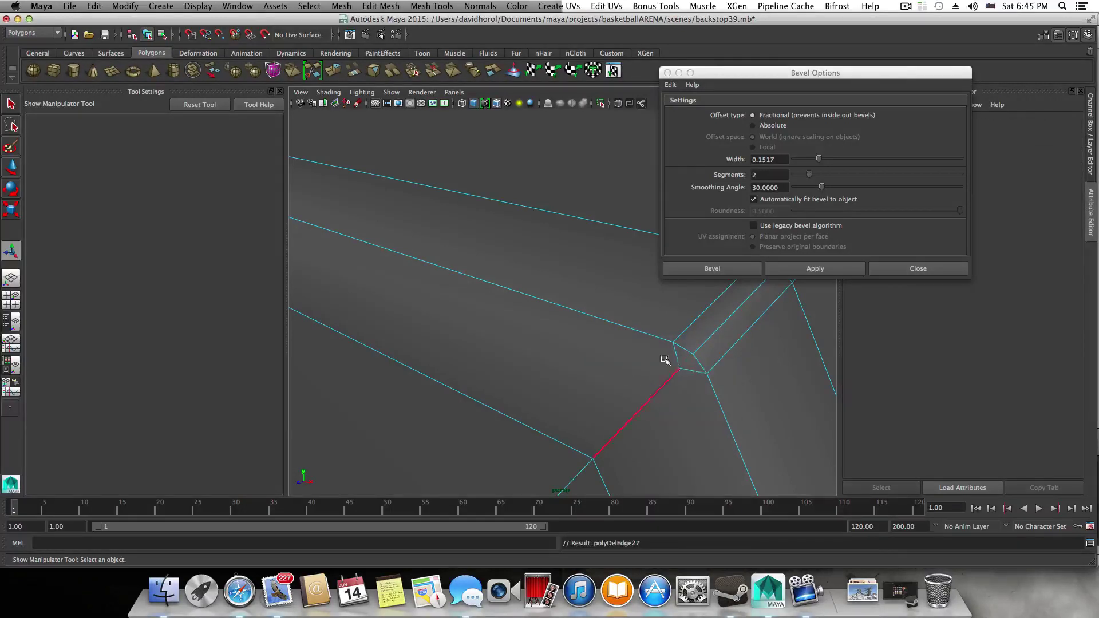
key("super+z")
- Select the loop of inner wall faces lining the ring's hole and delete them
scroll(685, 384, "down", 10)
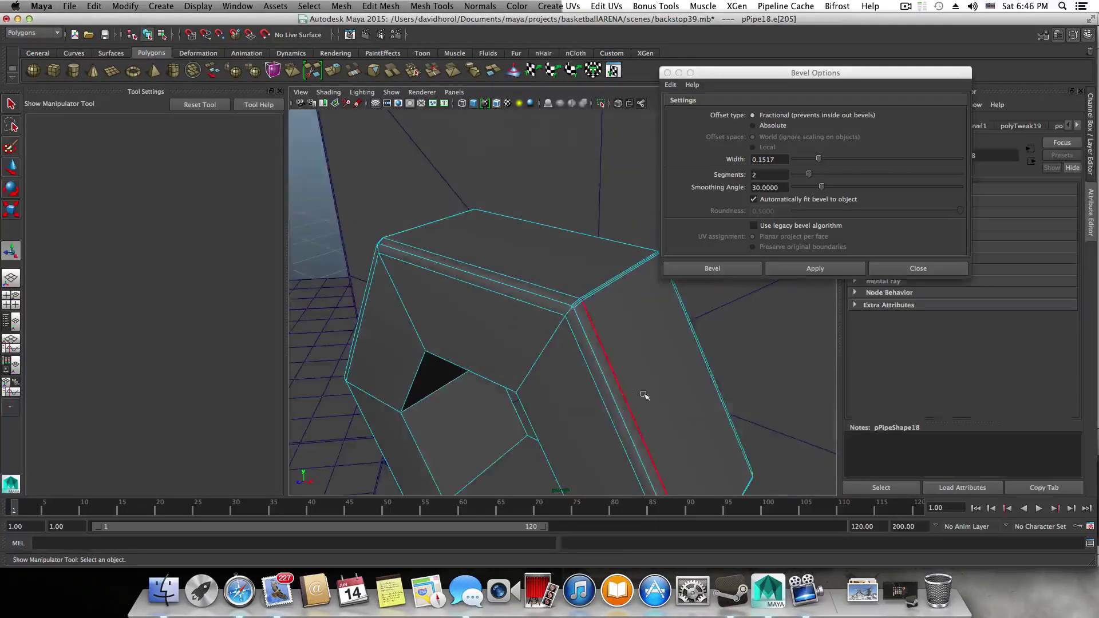
left_click_drag(645, 395, 608, 349, "alt")
mouse_move(597, 334)
right_mouse_down()
mouse_move(598, 362)
mouse_move(593, 313)
right_mouse_up()
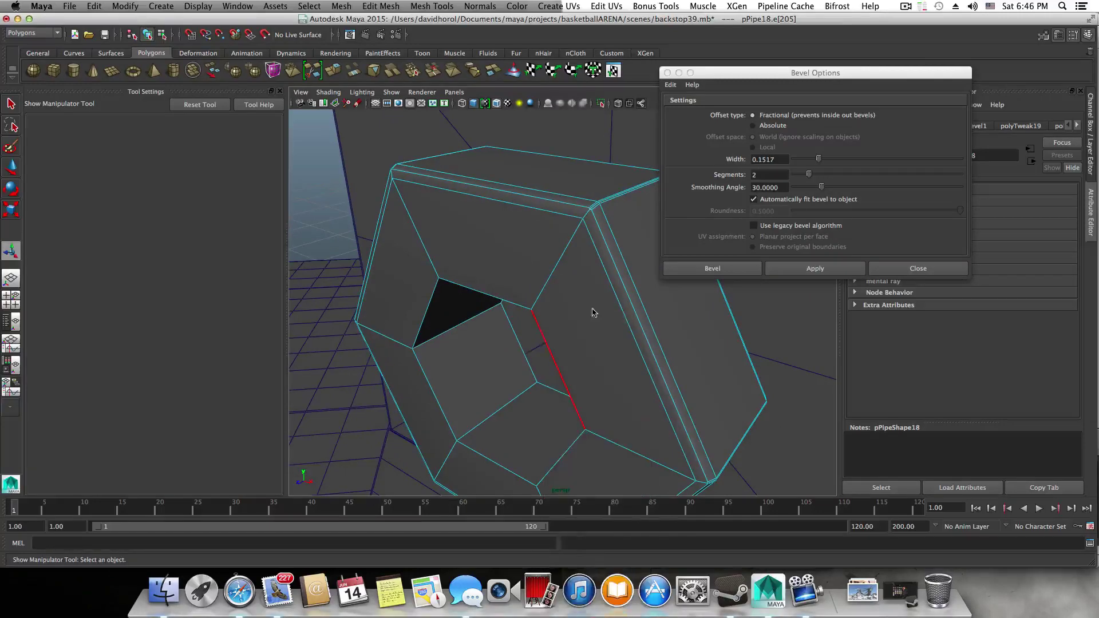
left_click(549, 345)
right_click_drag(517, 334, 520, 365)
left_click(515, 394)
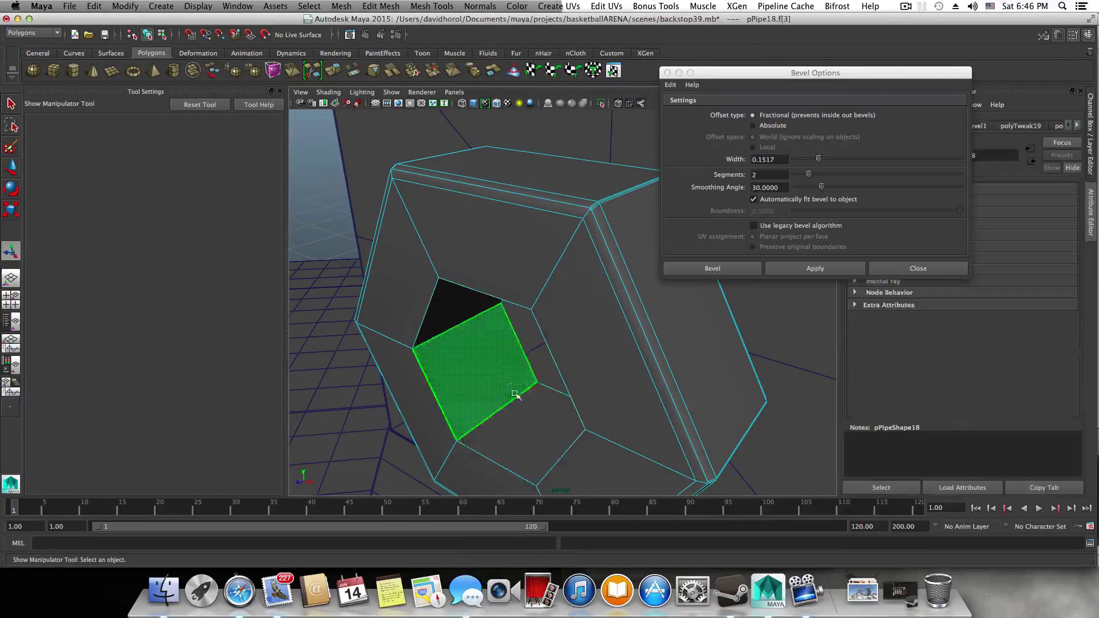
double_click(529, 413, "shift")
mouse_move(531, 413)
left_mouse_down("alt")
mouse_move(618, 395)
mouse_move(518, 403)
left_mouse_up("alt")
key("Delete")
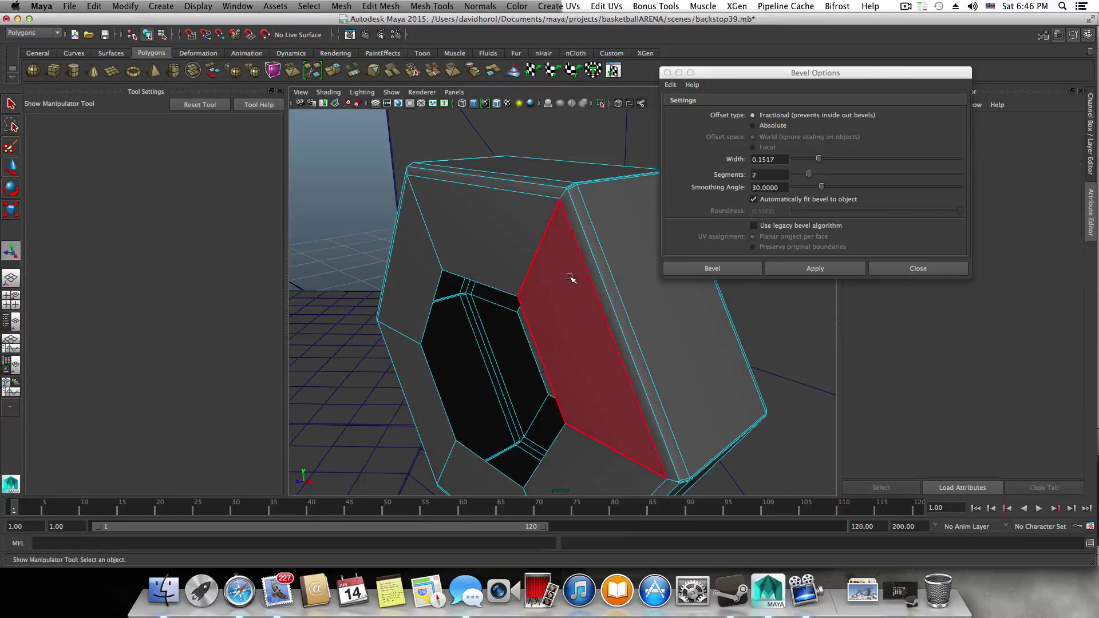
- Select the front border edges of the ring's opening and close it with Fill Hole
right_click_drag(569, 275, 523, 287)
left_click(505, 289)
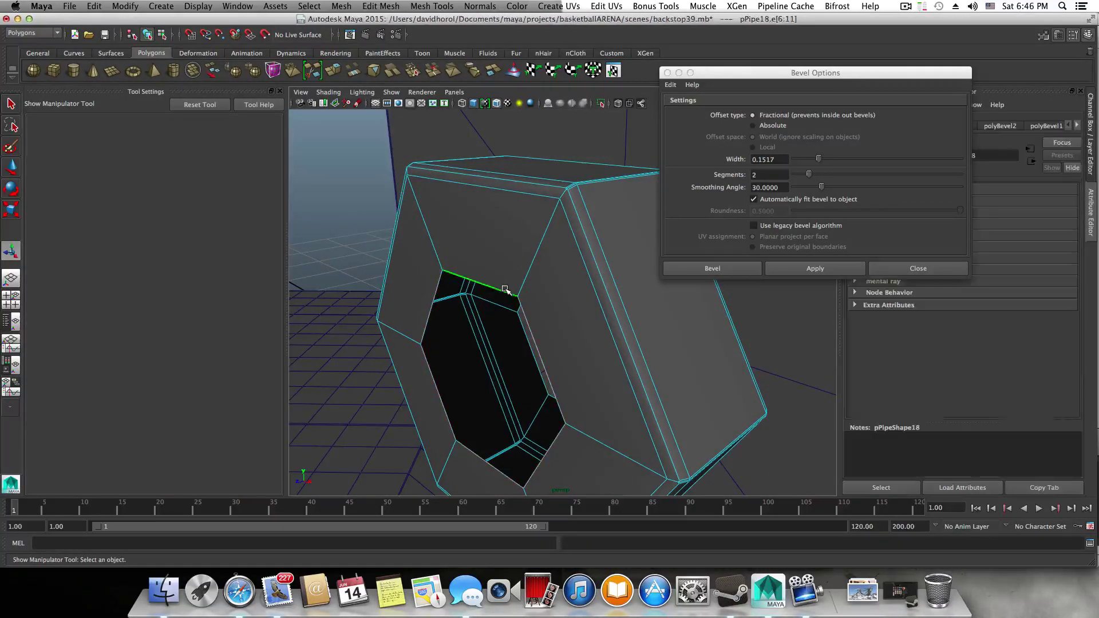
left_click(337, 6)
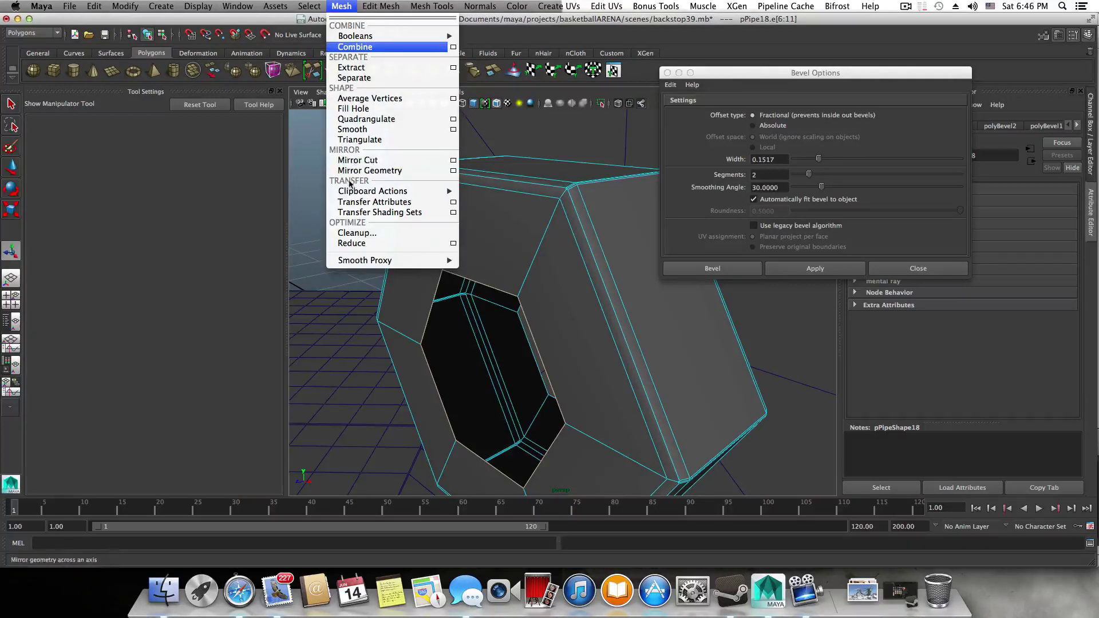
left_click(362, 114)
- Apply Poke to the hexagonal cap with its border edges still selected
left_click(422, 5)
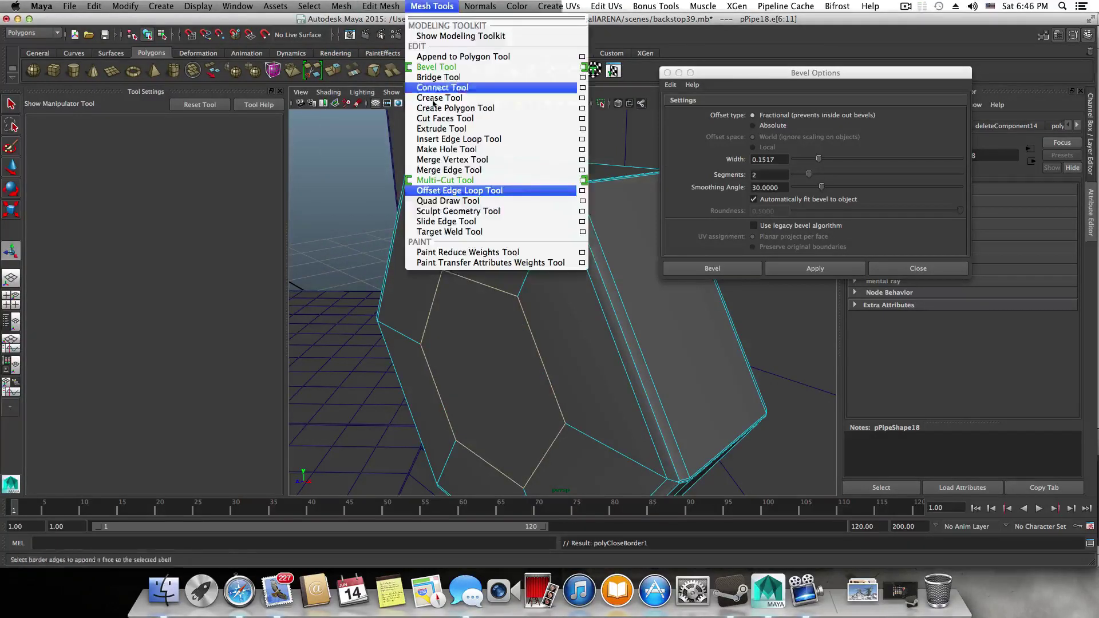
mouse_move(381, 6)
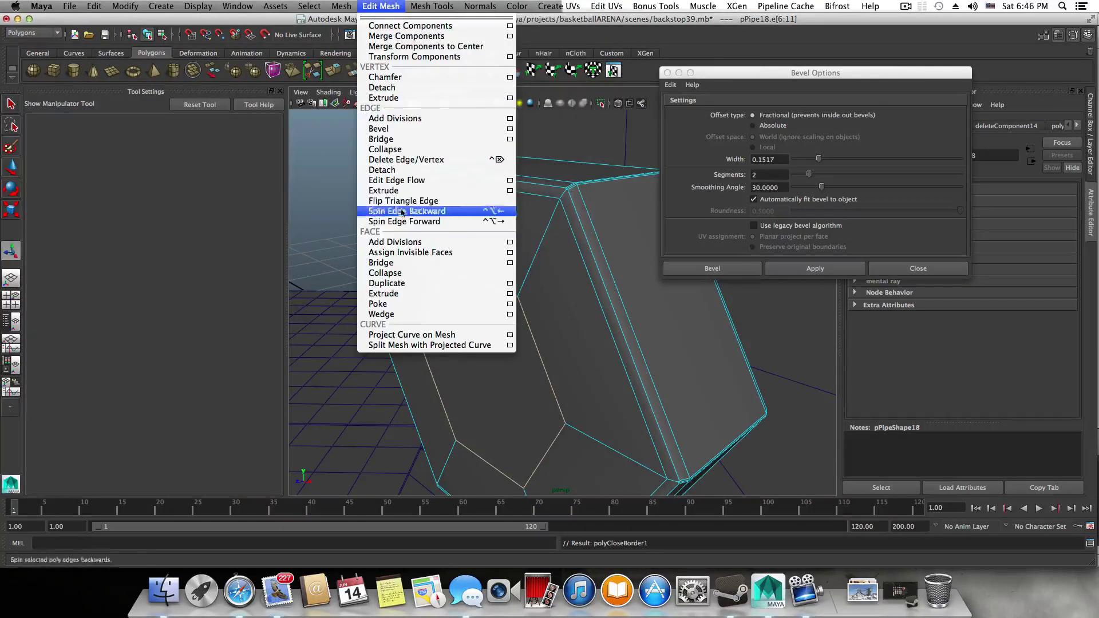
left_click(379, 304)
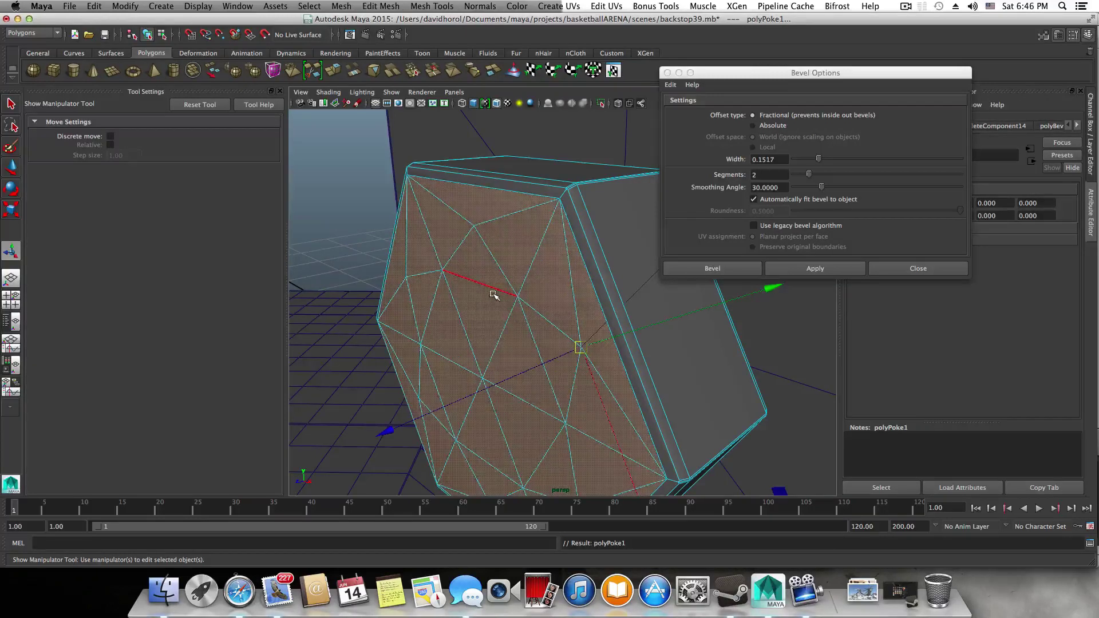
- Undo the last Poke, select only the hexagonal cap face, and apply Poke to that face
key("ctrl+z")
key("F11")
left_click(491, 352)
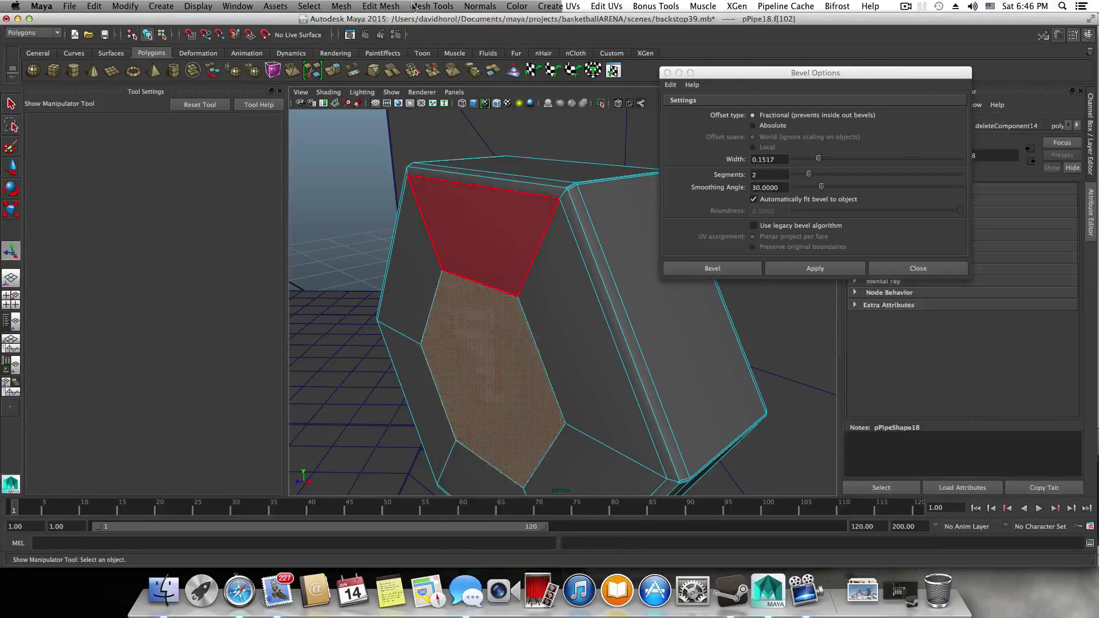
left_click(432, 6)
mouse_move(380, 5)
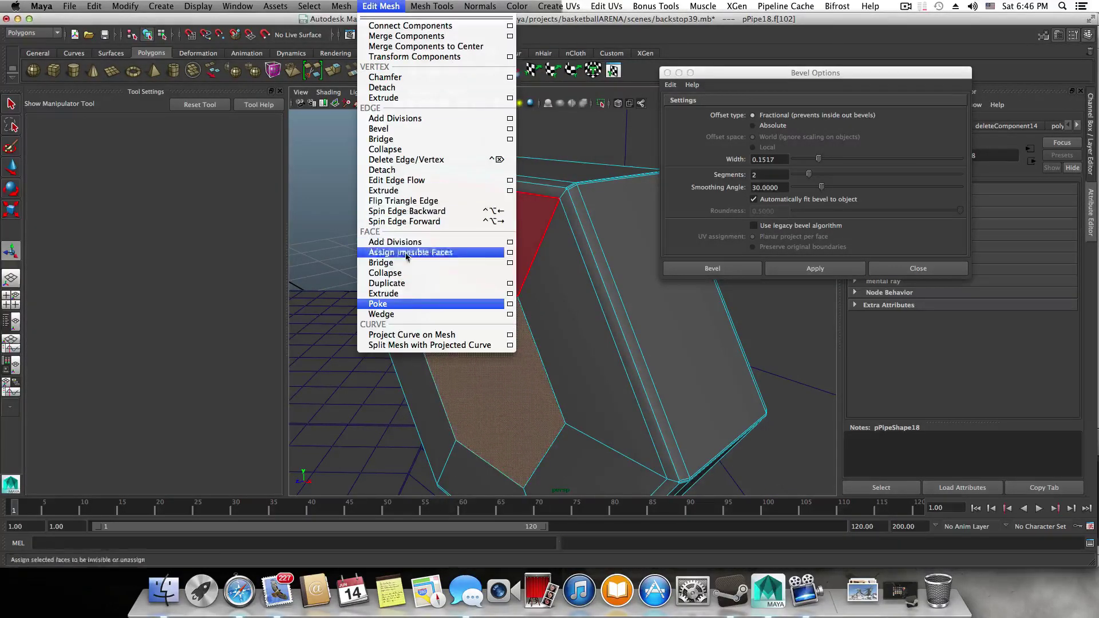
left_click(396, 306)
left_click_drag(433, 317, 629, 331, "alt")
scroll(532, 345, "down", 5)
left_click_drag(513, 343, 492, 340, "alt")
key("F8")
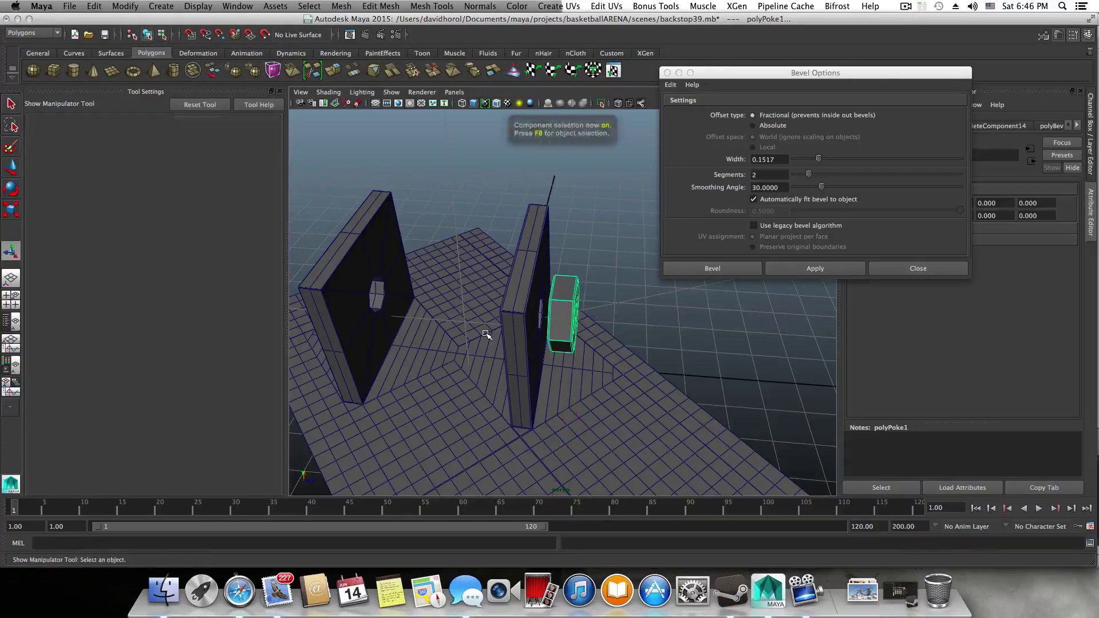
- Select the border edges of the hexagonal part's open back and extrude them through the backstop's hole into the gap between the backstops
left_click_drag(507, 336, 584, 317, "alt")
right_click_drag(584, 317, 703, 382, "alt")
left_click_drag(690, 381, 507, 380, "alt")
right_click_drag(505, 380, 613, 410, "alt")
left_click_drag(440, 385, 489, 389, "alt")
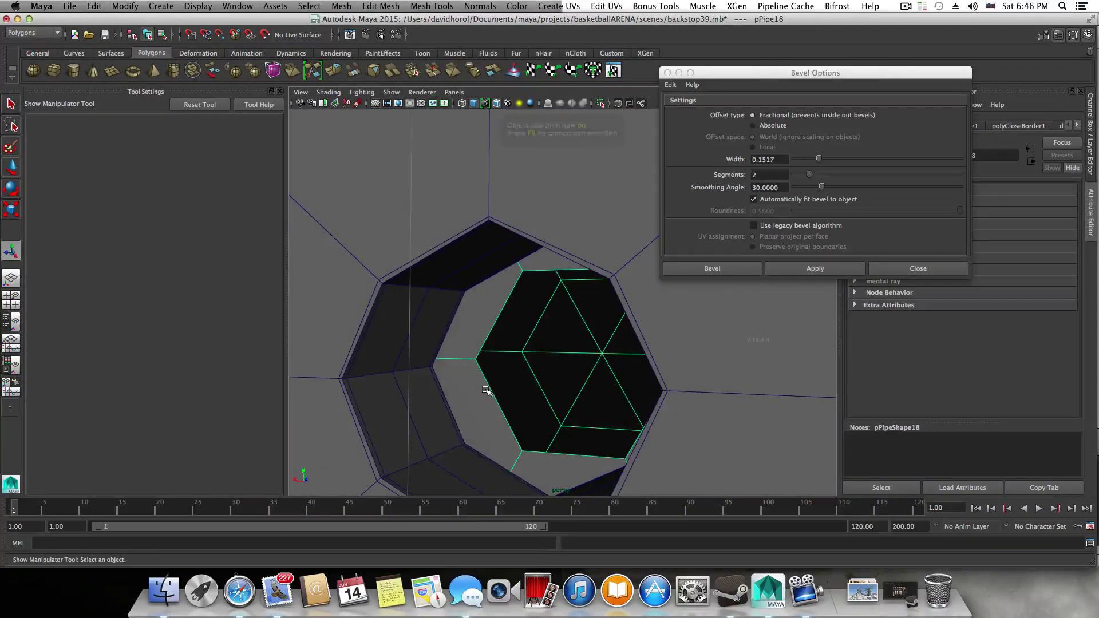
right_click_drag(488, 390, 495, 333)
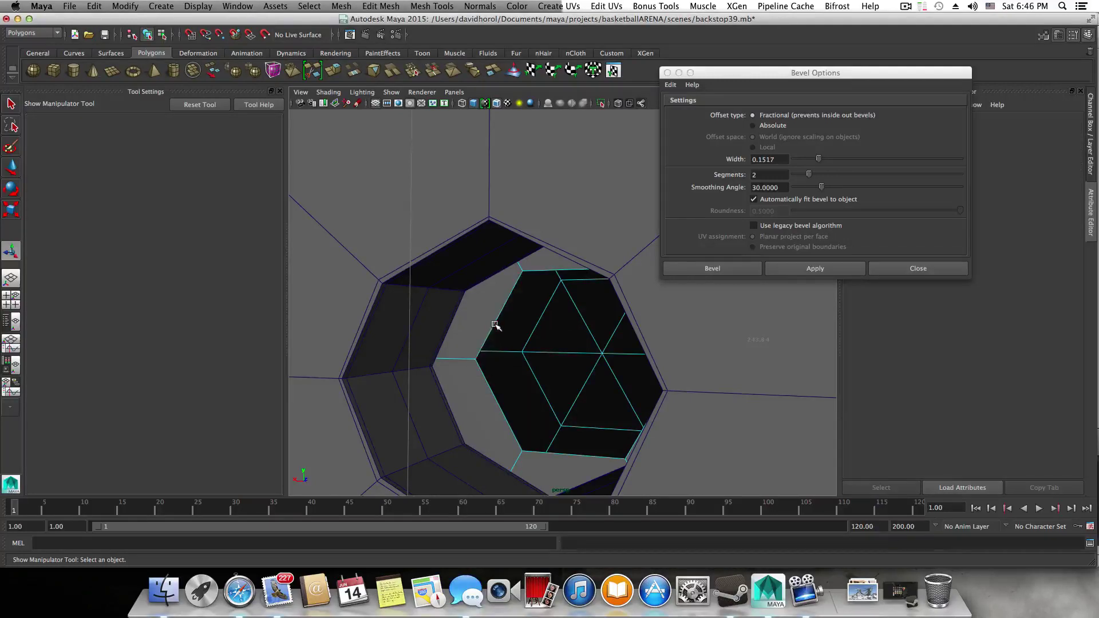
double_click(493, 322)
scroll(548, 380, "down", 6)
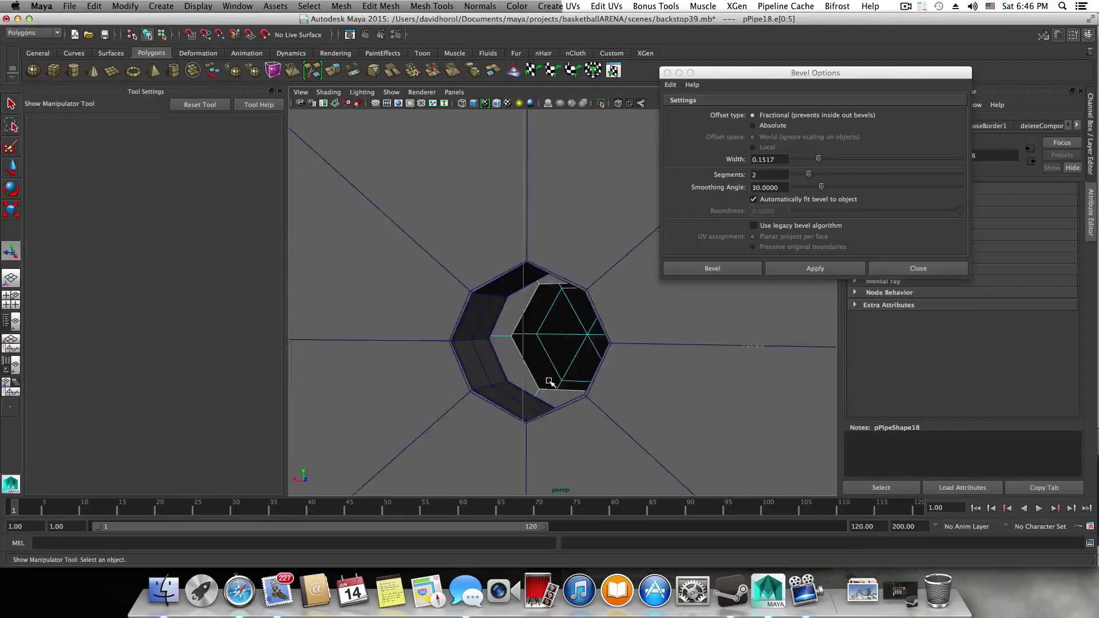
left_click_drag(547, 381, 452, 405, "alt")
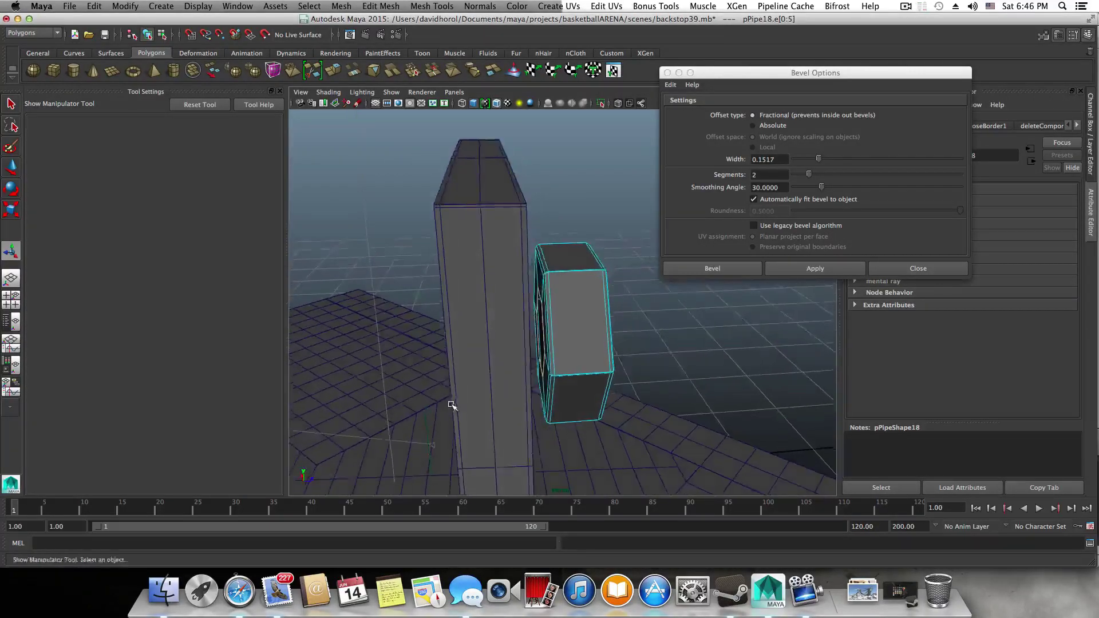
right_click_drag(452, 405, 336, 385, "alt")
middle_click_drag(337, 385, 411, 332, "alt")
left_click_drag(411, 331, 400, 366, "alt")
left_click(919, 268)
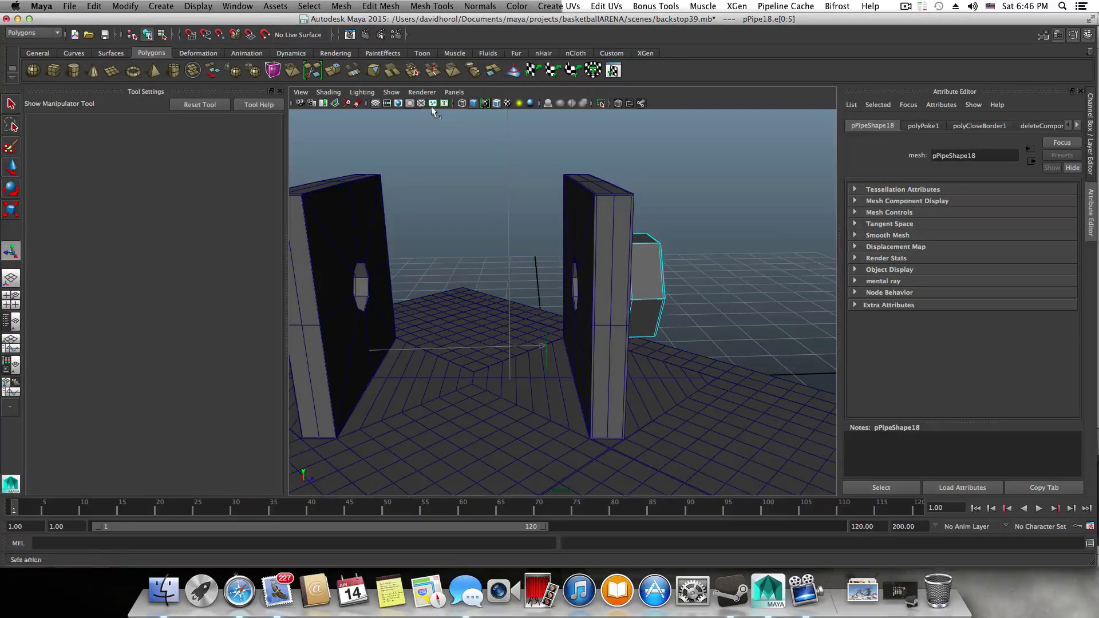
left_click(332, 69)
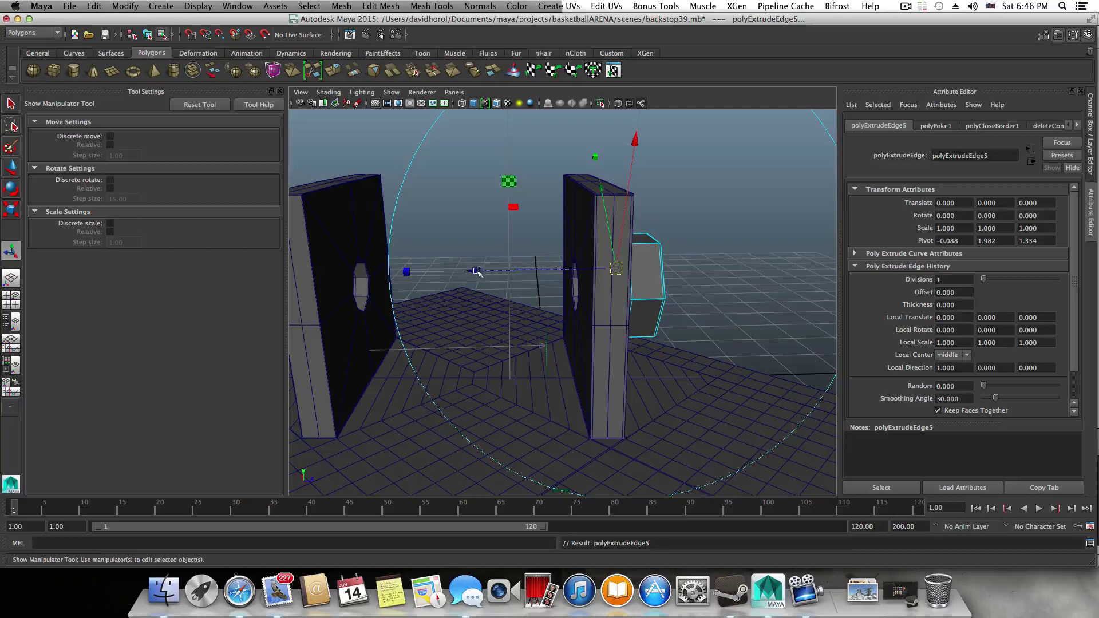
key("w")
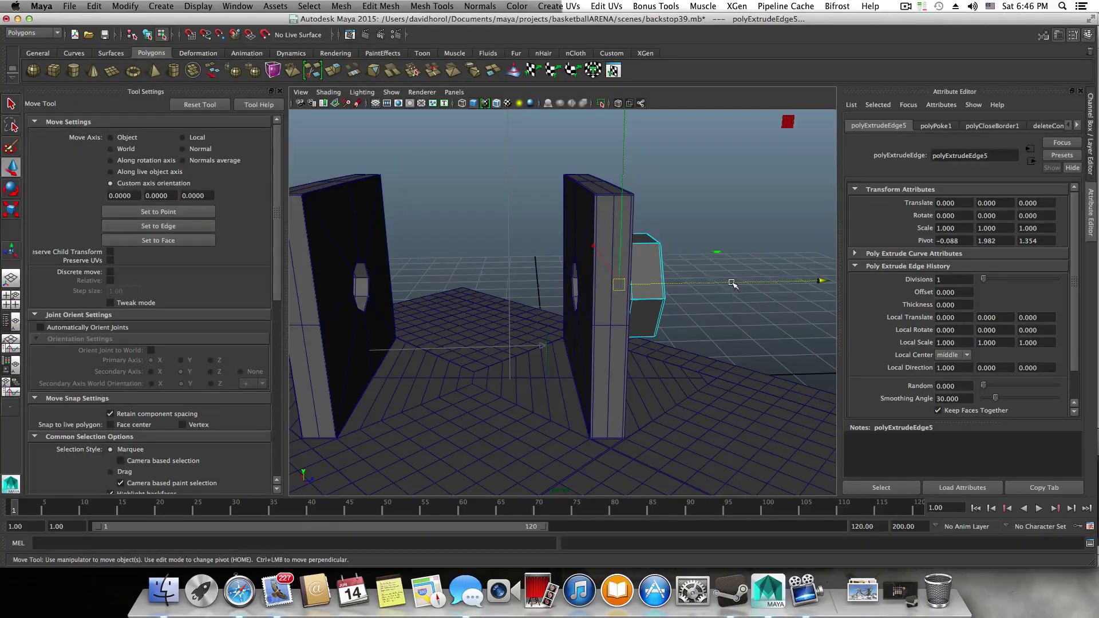
left_click_drag(733, 283, 585, 280)
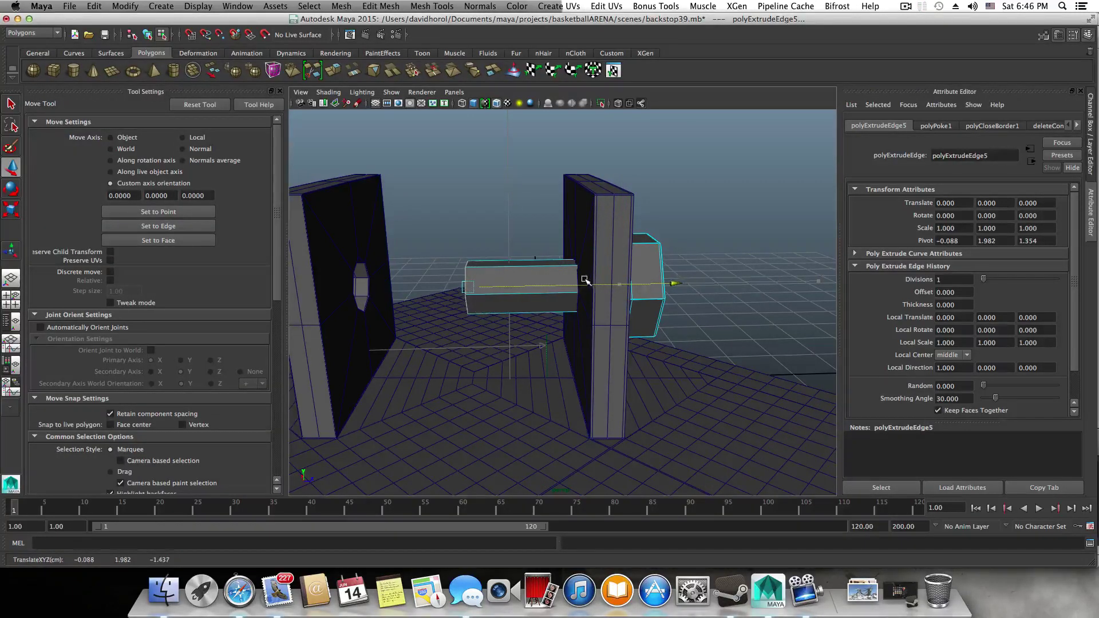
- Snap the shaft's extruded end edges to the vertex midway between the two backstops and return to object selection
left_click_drag(539, 310, 607, 247, "alt")
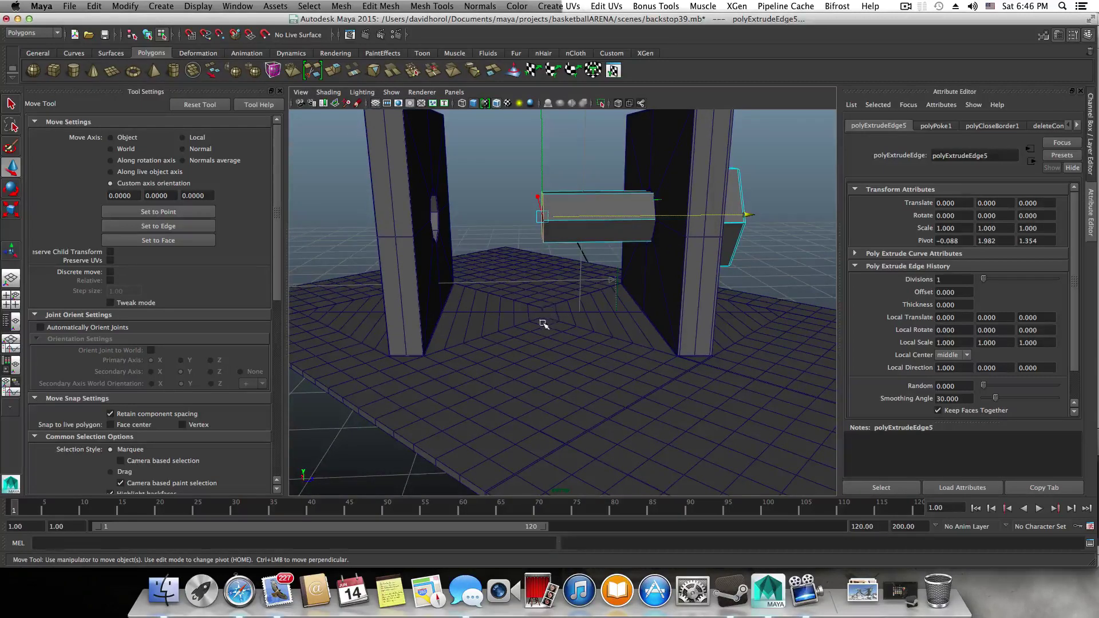
left_click_drag(544, 325, 538, 367, "alt")
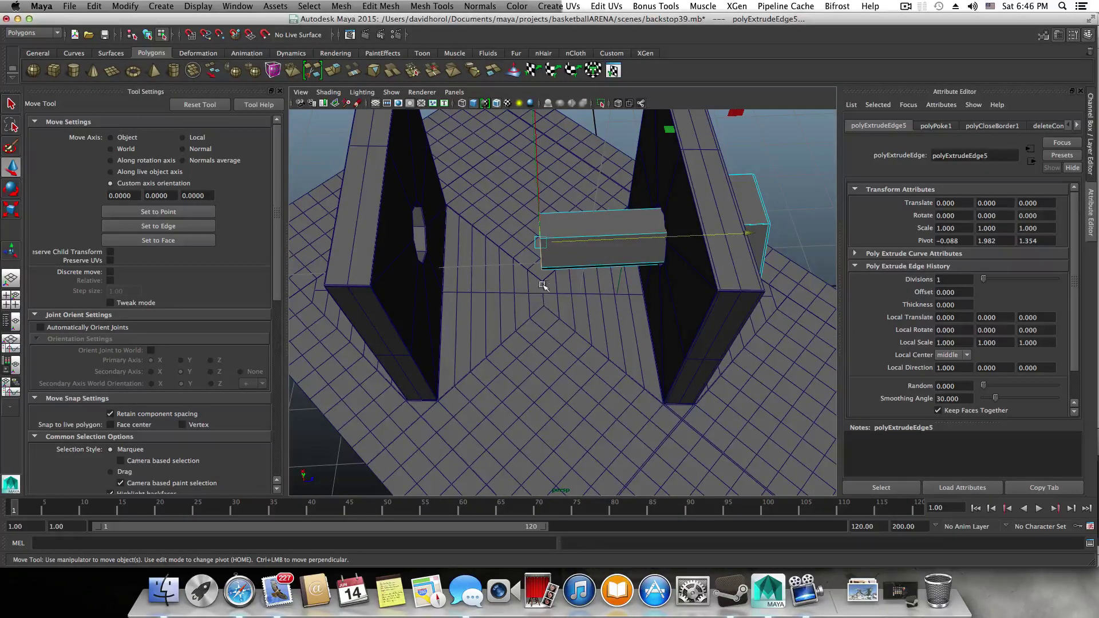
key("v")
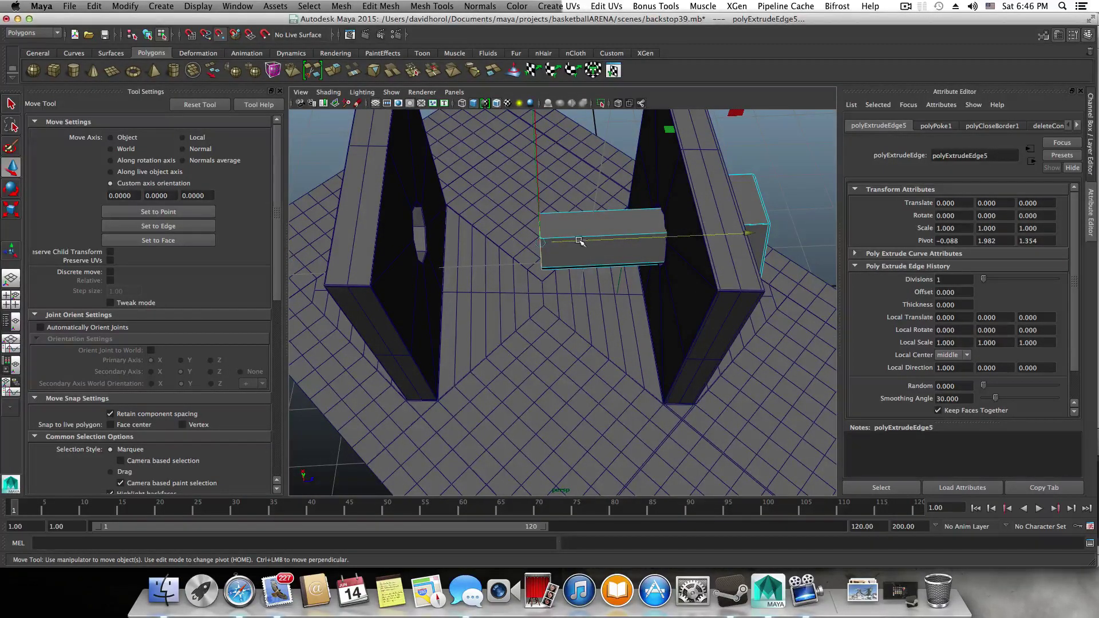
left_click_drag(579, 242, 545, 240)
key("F8")
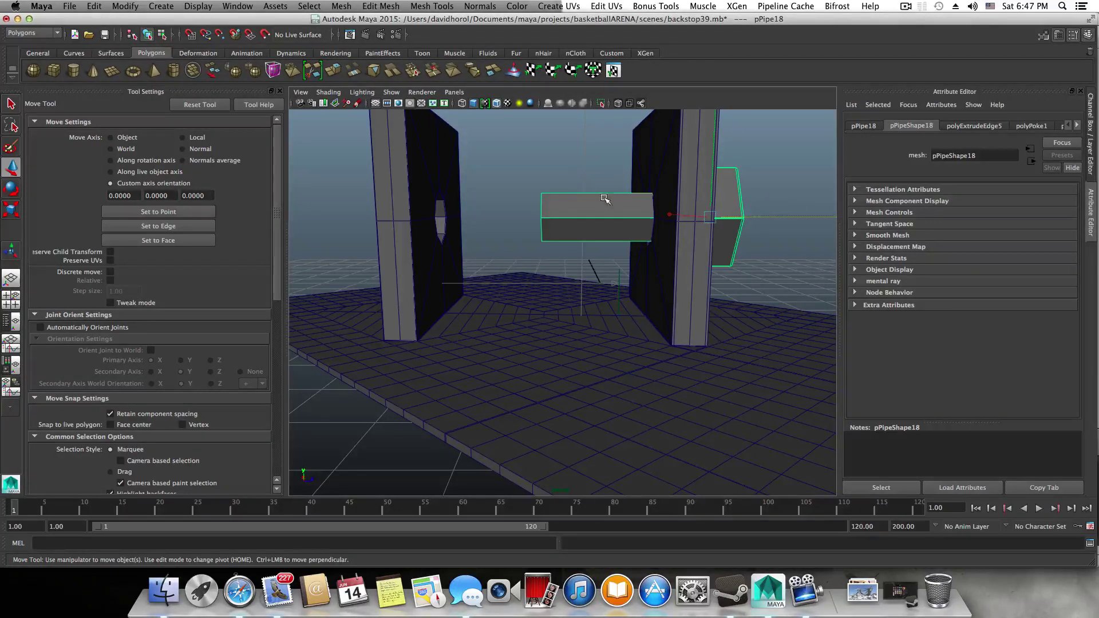
- Try mirroring the half bolt in the +Z direction without merging it with the original, and undo the mirror
right_click_drag(603, 207, 702, 380, "shift")
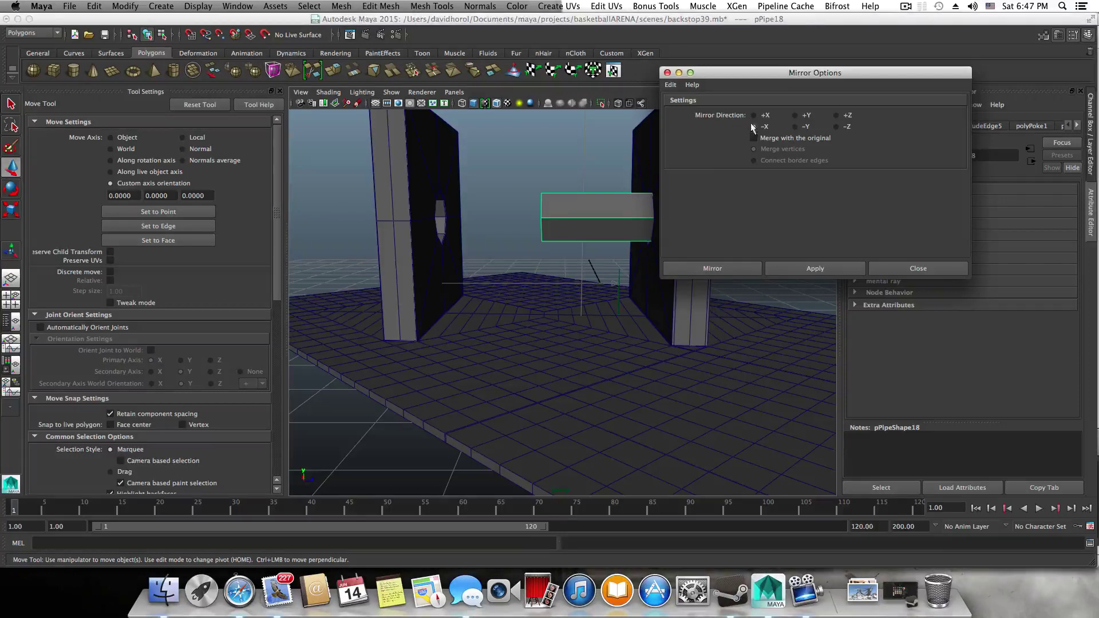
left_click(835, 116)
left_click(793, 274)
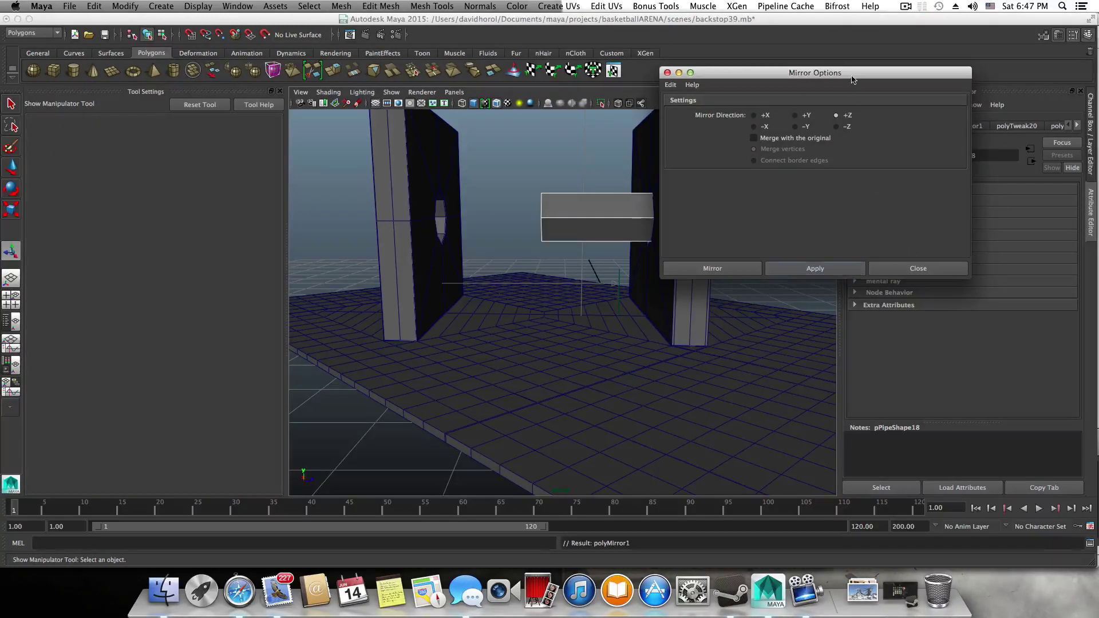
left_click_drag(854, 72, 860, 99)
key("super+z")
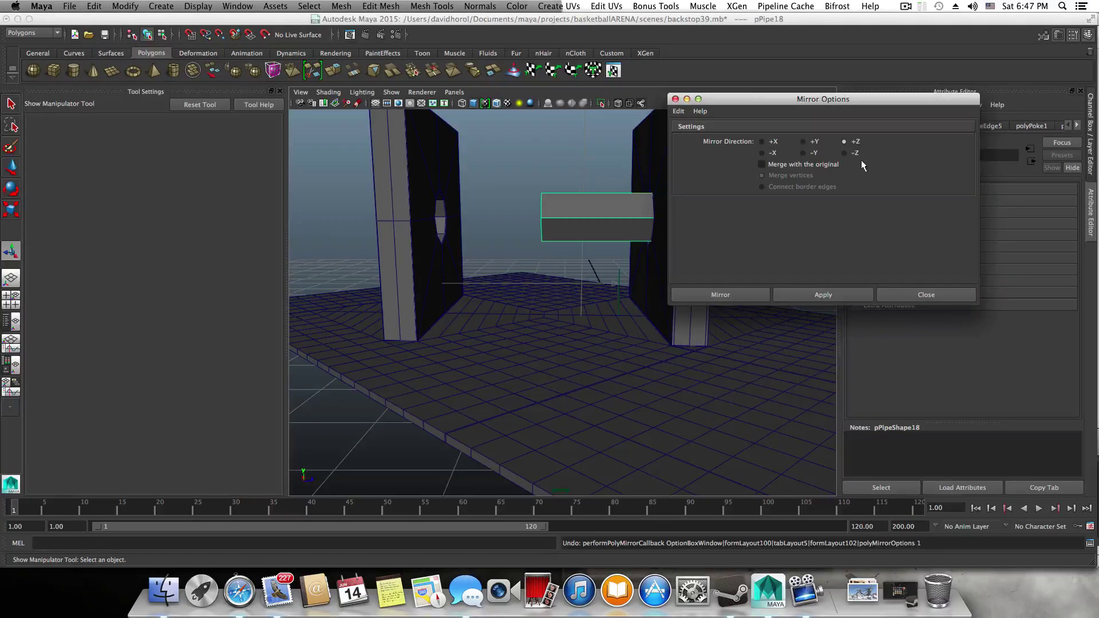
- Mirror the half bolt in the -Z direction with merging off and close the mirror settings
left_click_drag(735, 98, 853, 293)
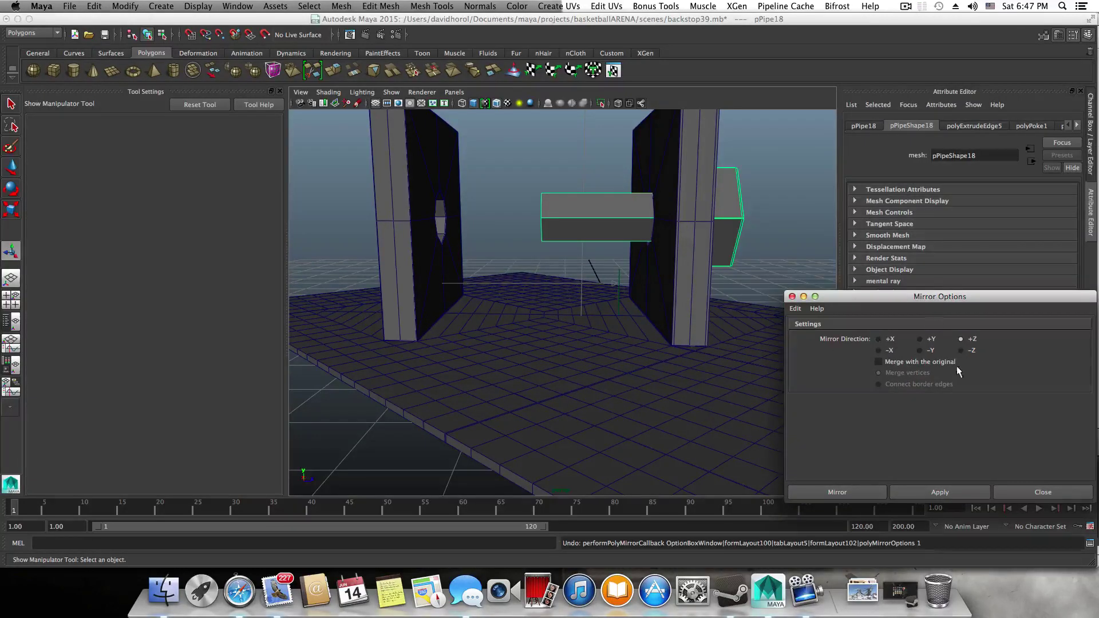
left_click(961, 350)
left_click(960, 492)
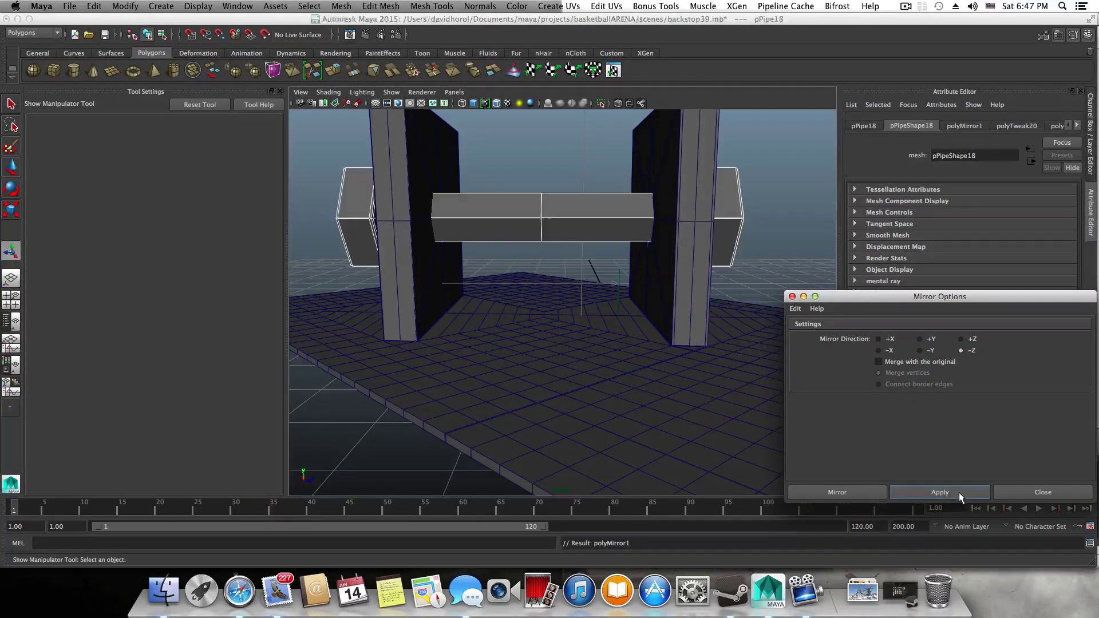
left_click(1042, 492)
- Select the vertices along the bolt's middle seam, merge them, and return to object selection
right_click_drag(595, 206, 547, 211)
left_click_drag(528, 219, 540, 272)
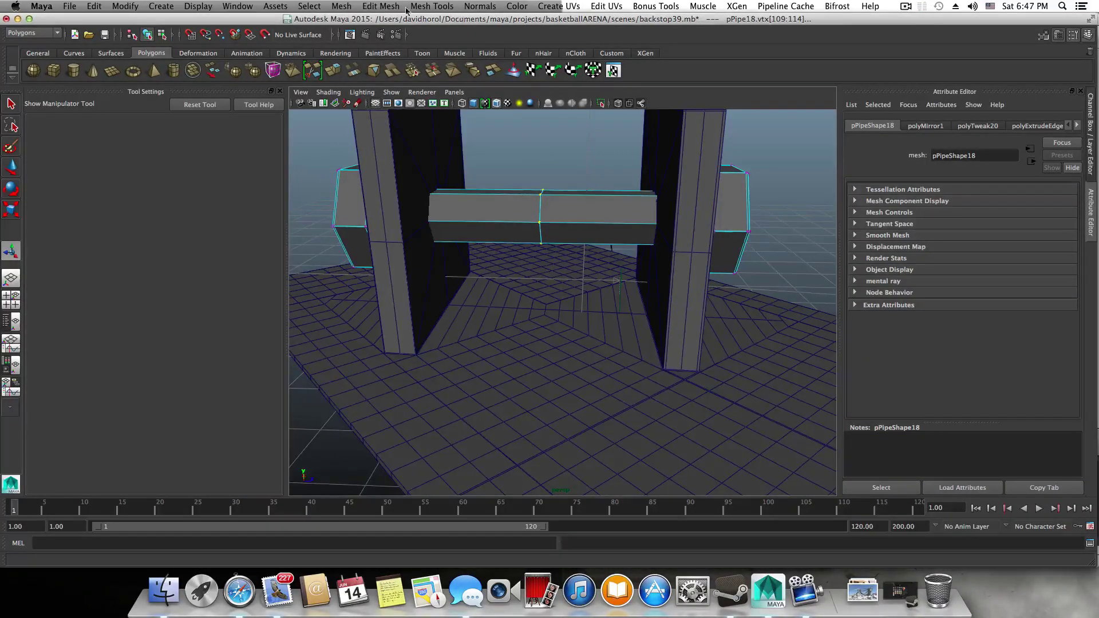
left_click(342, 6)
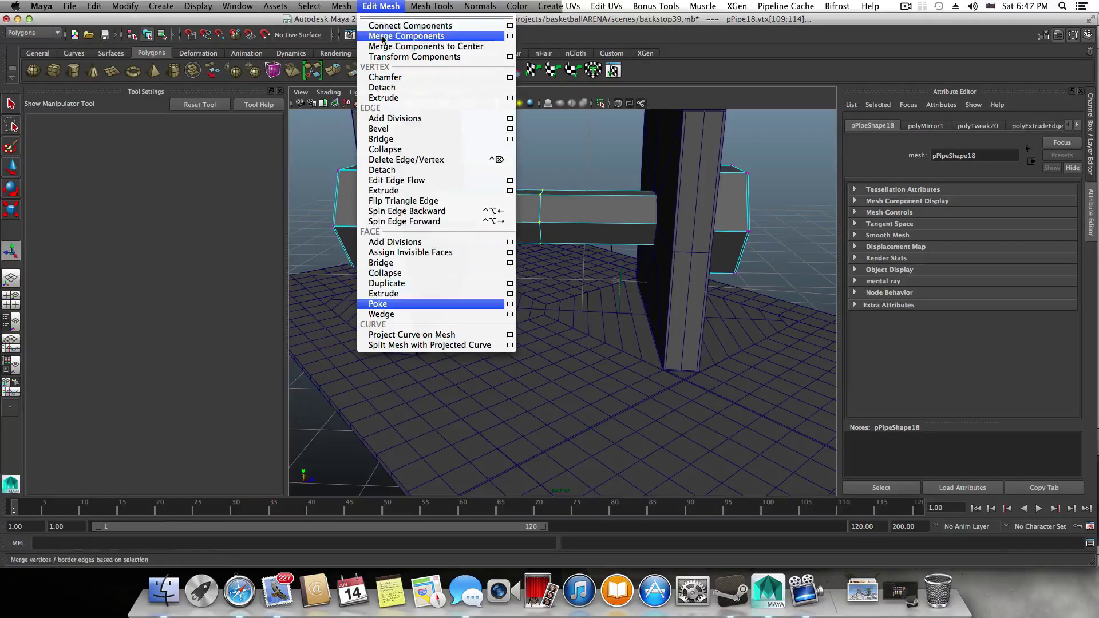
left_click(383, 36)
key("F8")
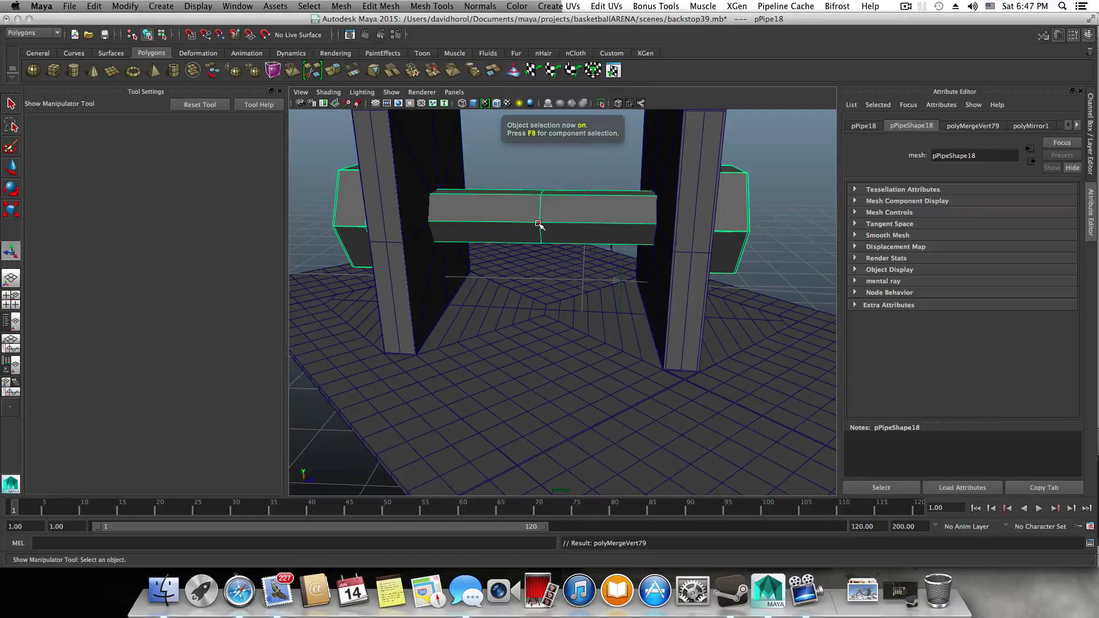
- Duplicate the complete bolt and undo the duplication
key("super+d")
scroll(547, 246, "down", 5)
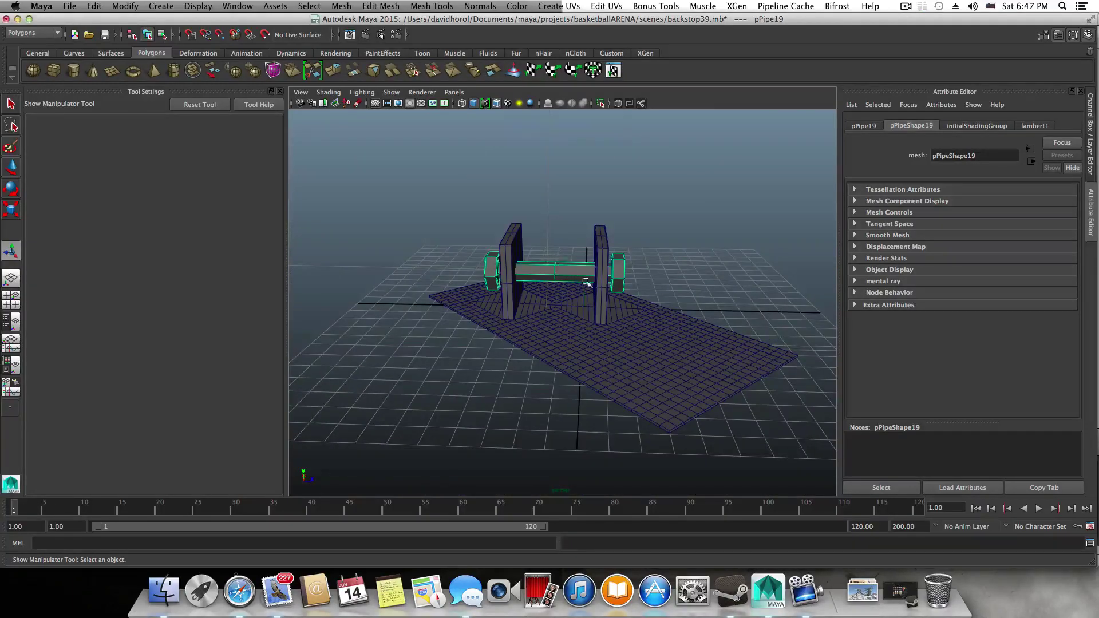
left_click_drag(587, 282, 459, 311, "alt")
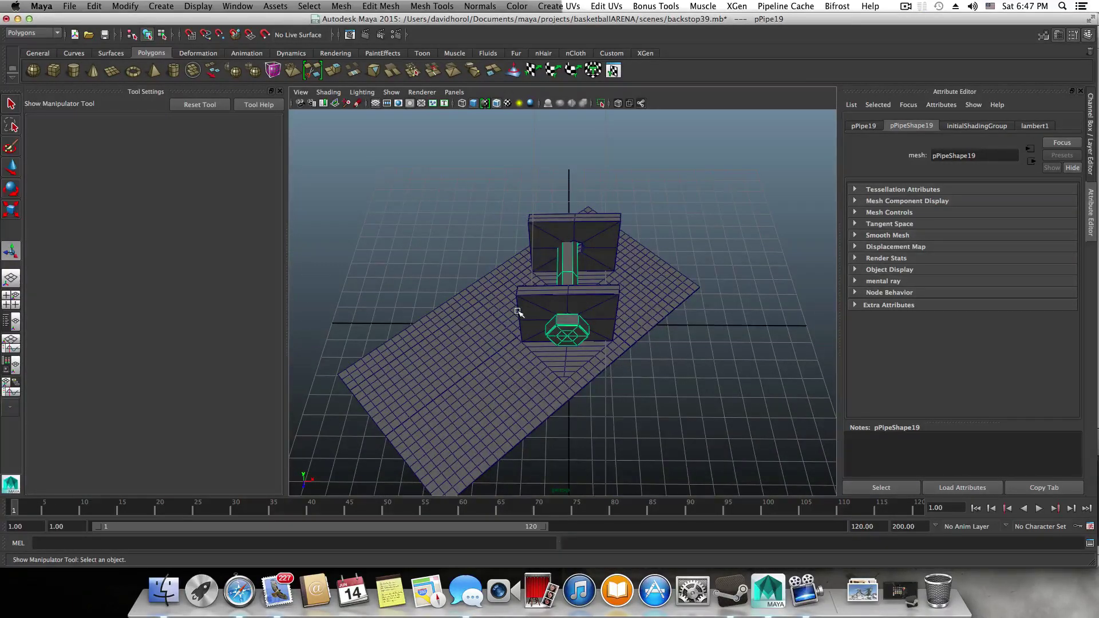
key("ctrl+z")
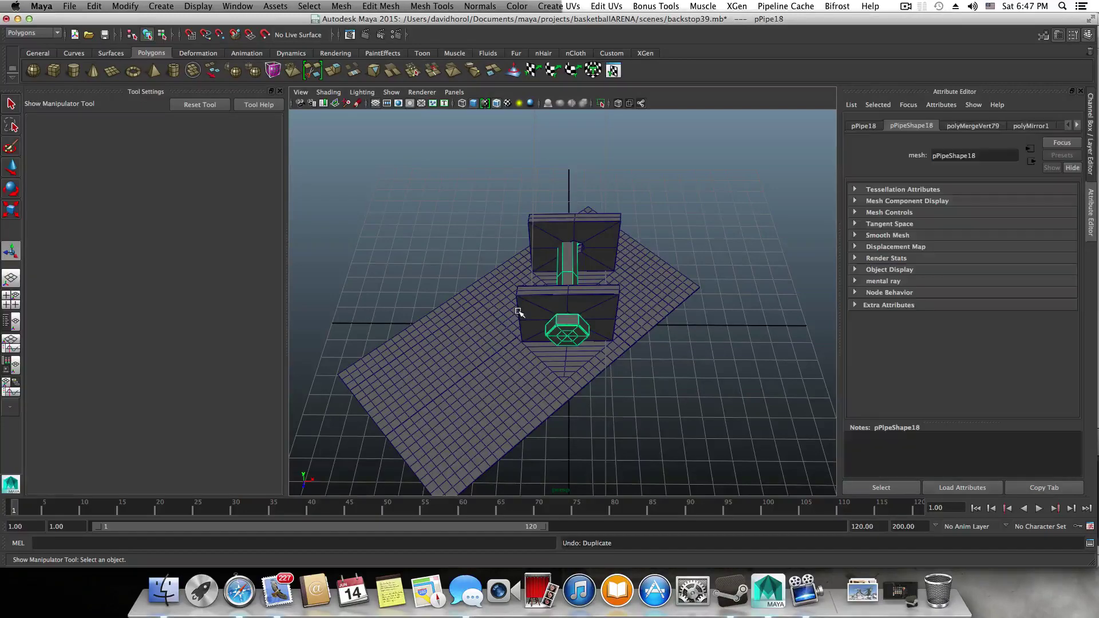
- Rotate the arena floor with its backstops about the vertical axis until the floor's edges run parallel to the grid
left_click_drag(518, 313, 546, 307, "alt")
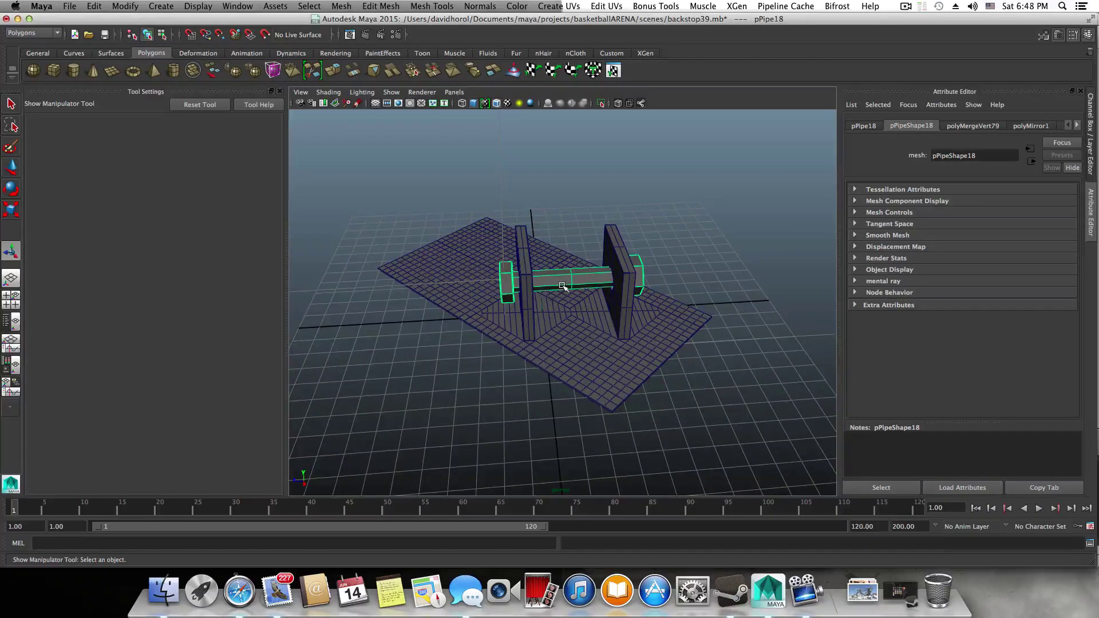
key("w")
left_click_drag(500, 194, 565, 309)
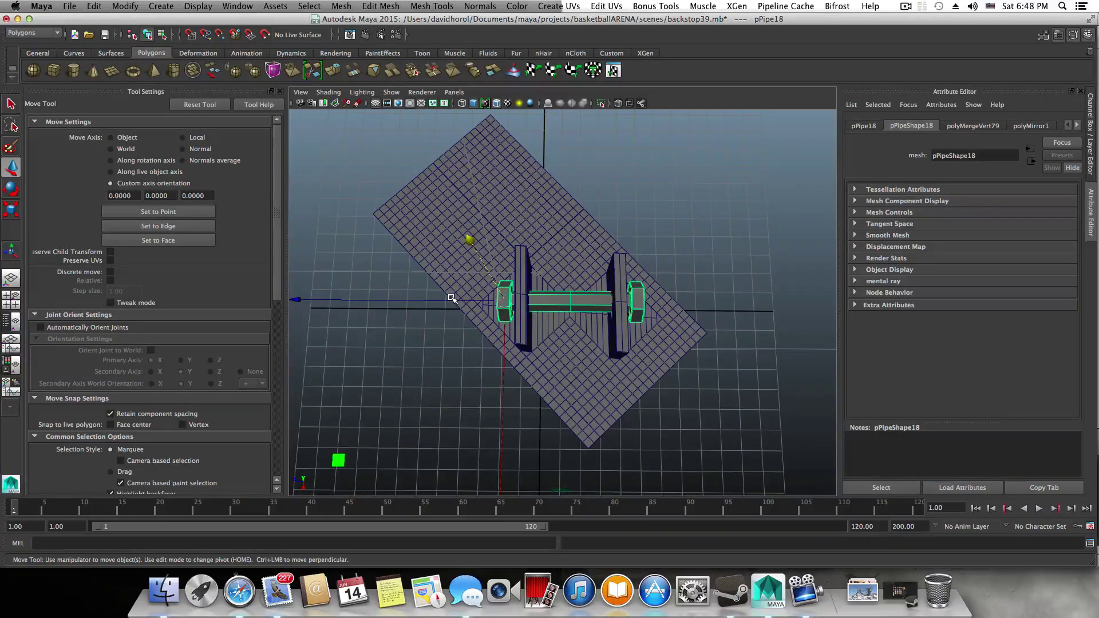
left_click(515, 274)
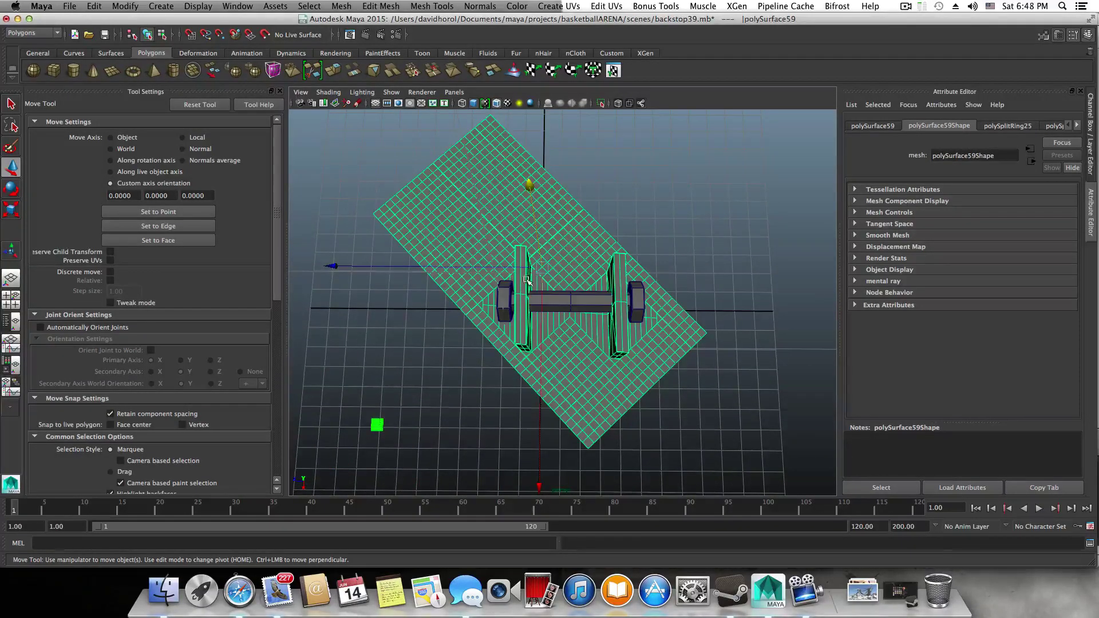
key("e")
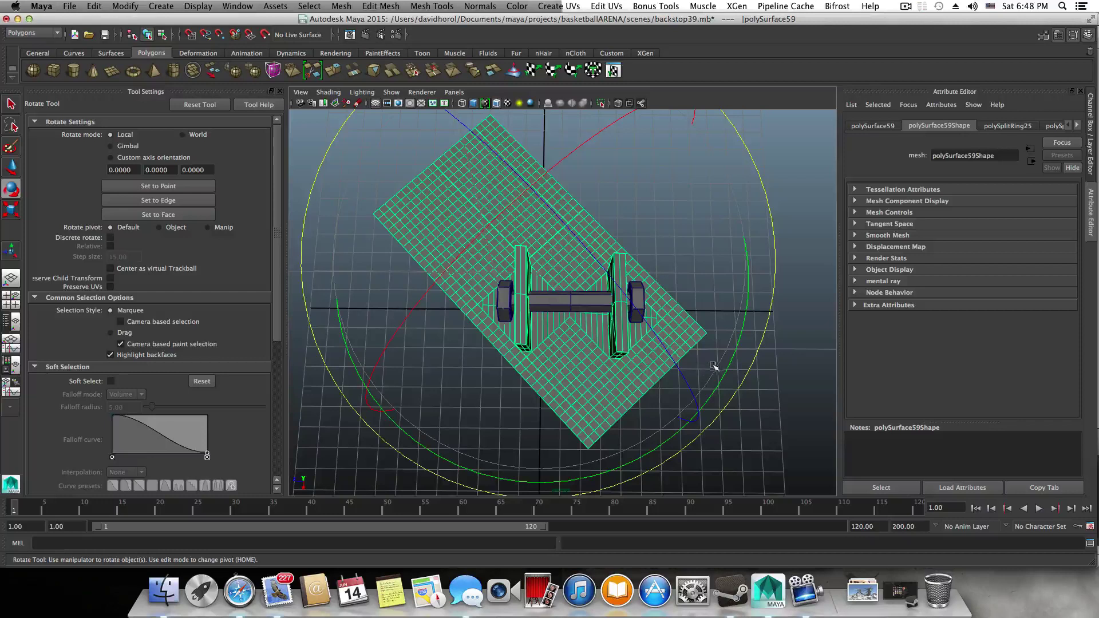
left_click_drag(723, 364, 710, 190)
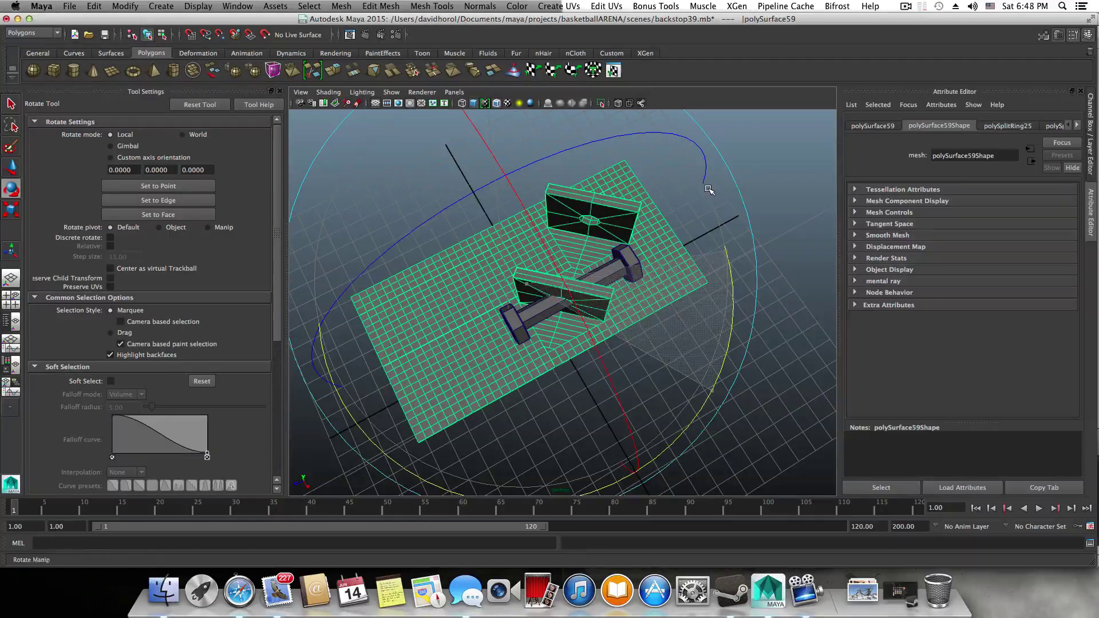
- Rotate the bolt about 45 degrees around the vertical axis to match the direction of the backstops' holes
left_click(534, 321)
left_click_drag(534, 321, 445, 340, "alt")
left_click_drag(607, 437, 770, 331)
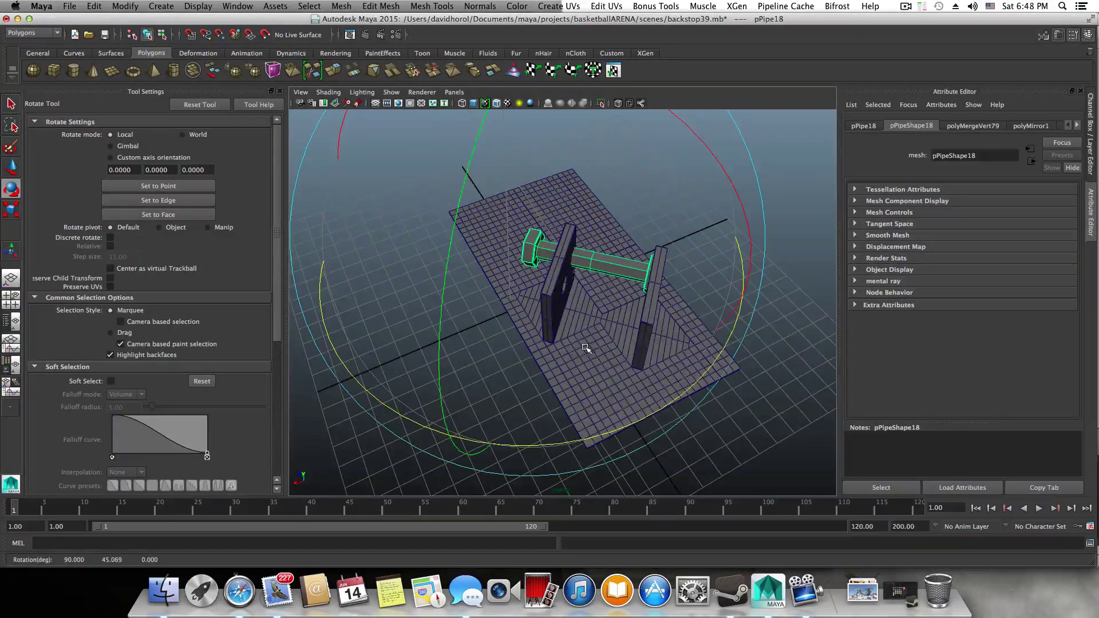
- Move the bolt into the holes of both backstops, placing it at about X 0.33, Y 1.98, Z -0.54 cm
left_click_drag(593, 394, 639, 386, "alt")
key("w")
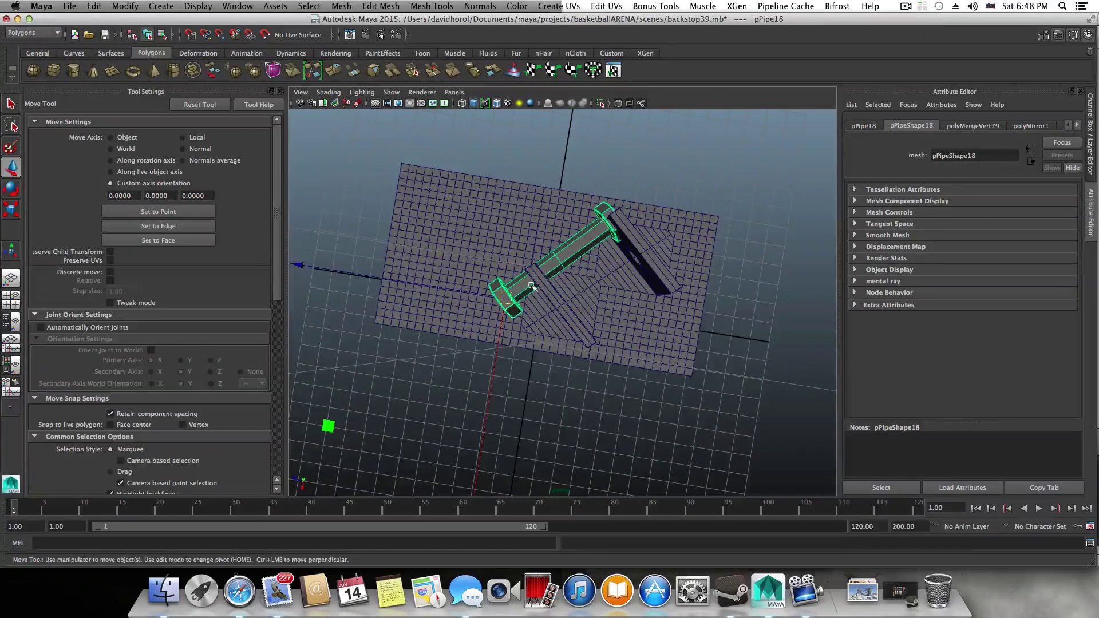
left_click_drag(476, 288, 469, 317)
left_click_drag(561, 289, 635, 305)
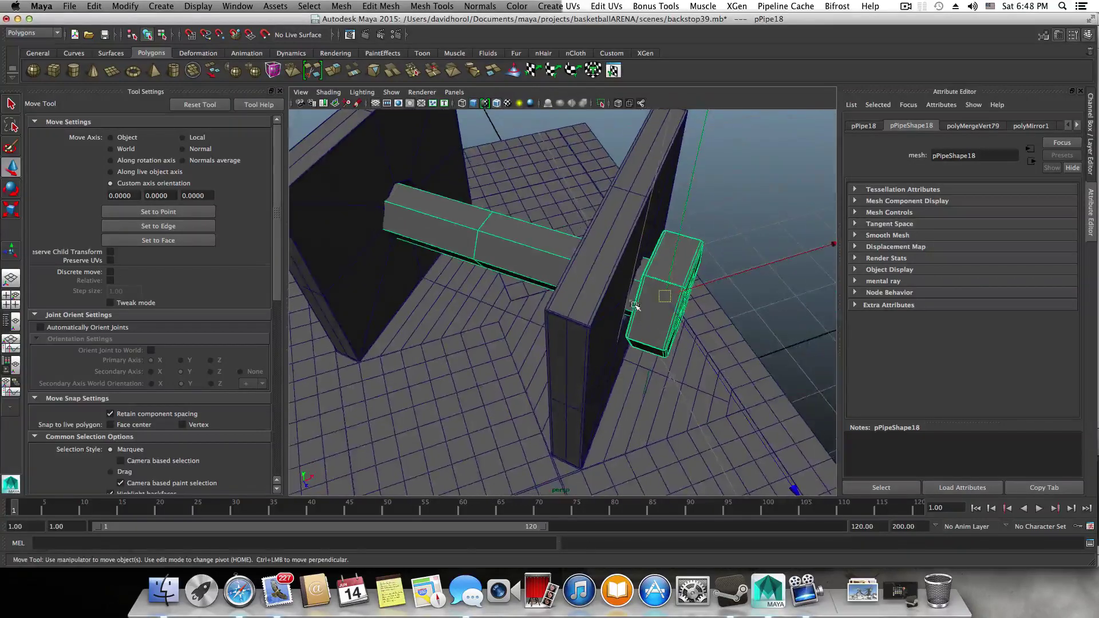
middle_click_drag(663, 298, 660, 309, "alt")
left_click_drag(596, 336, 626, 248, "alt")
left_click_drag(627, 303, 627, 302)
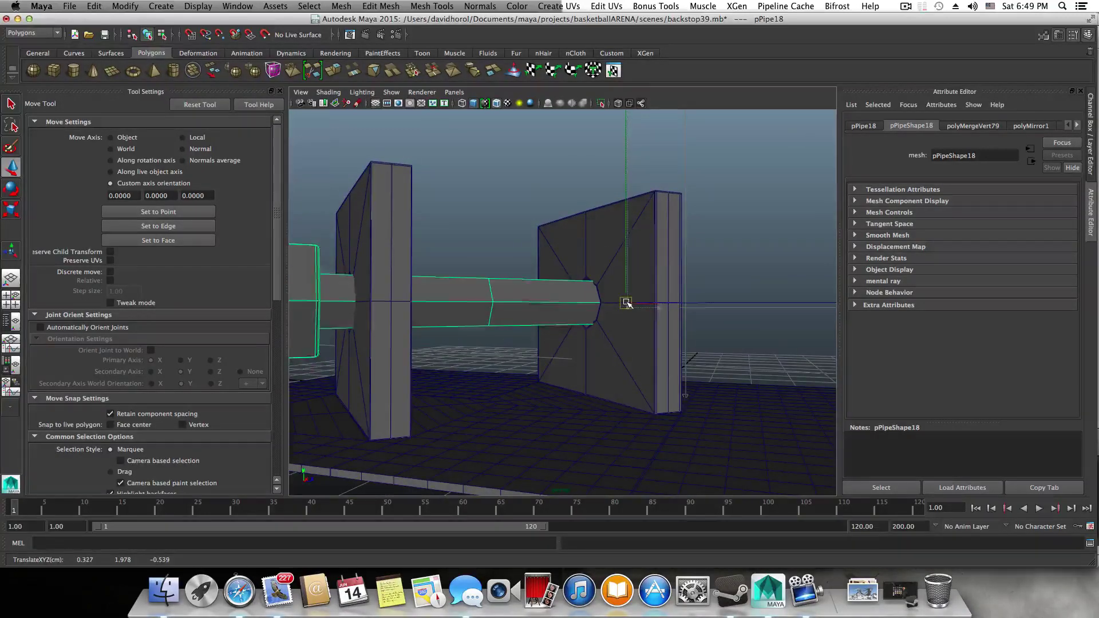
- Add offset edge loops on both sides of the bolt shaft's middle loop, placing them close to the bolt heads
key("3")
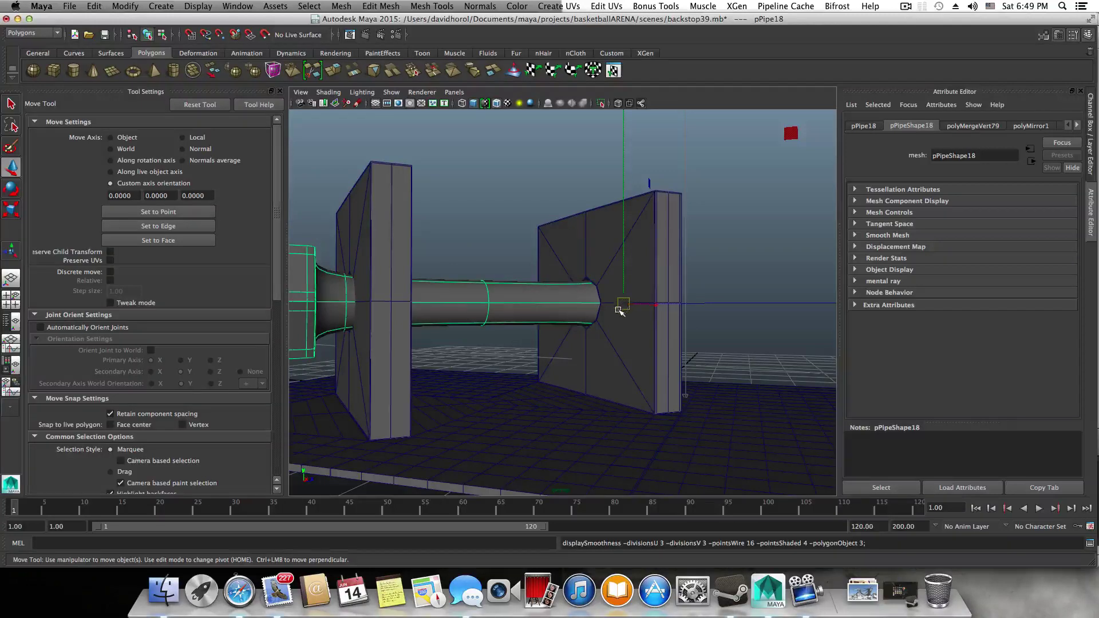
key("1")
left_click_drag(620, 310, 508, 319, "alt")
right_click(462, 294, "shift")
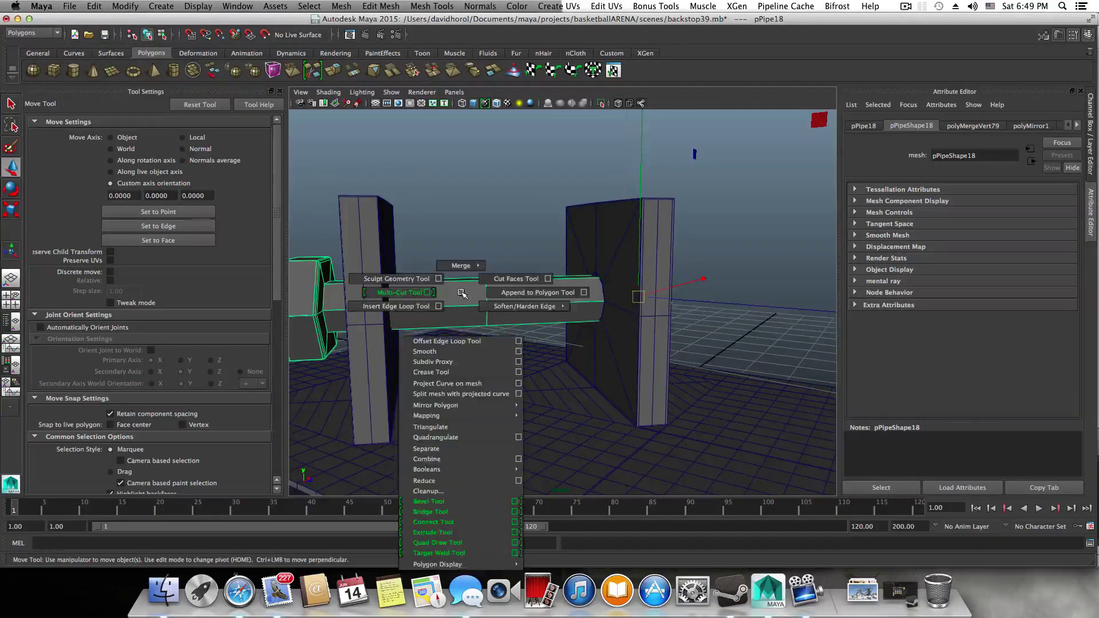
left_click(431, 6)
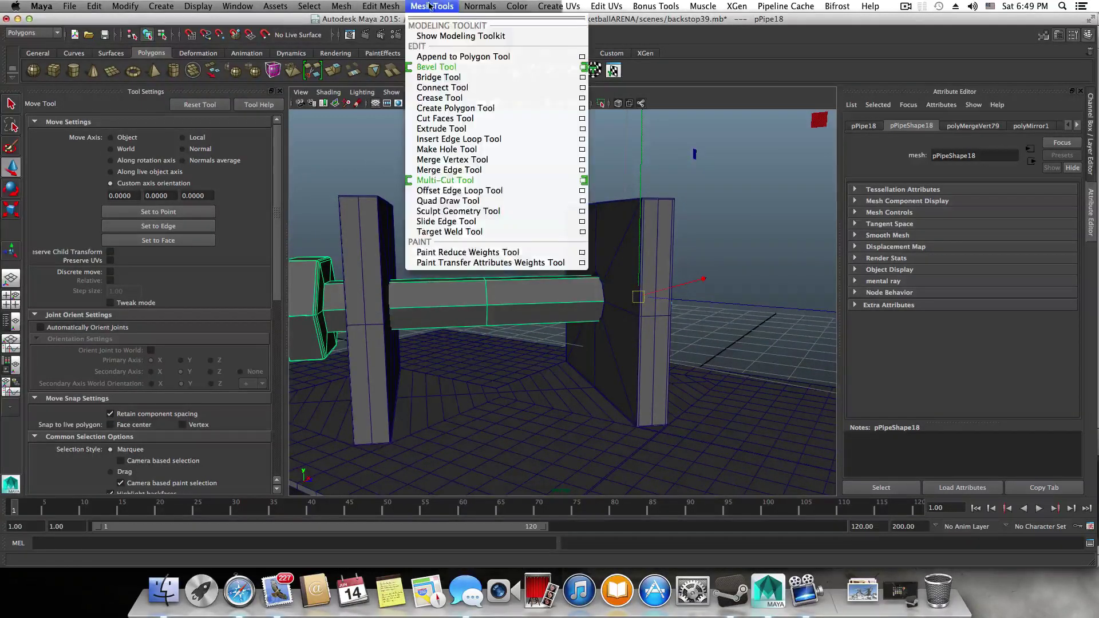
left_click(446, 192)
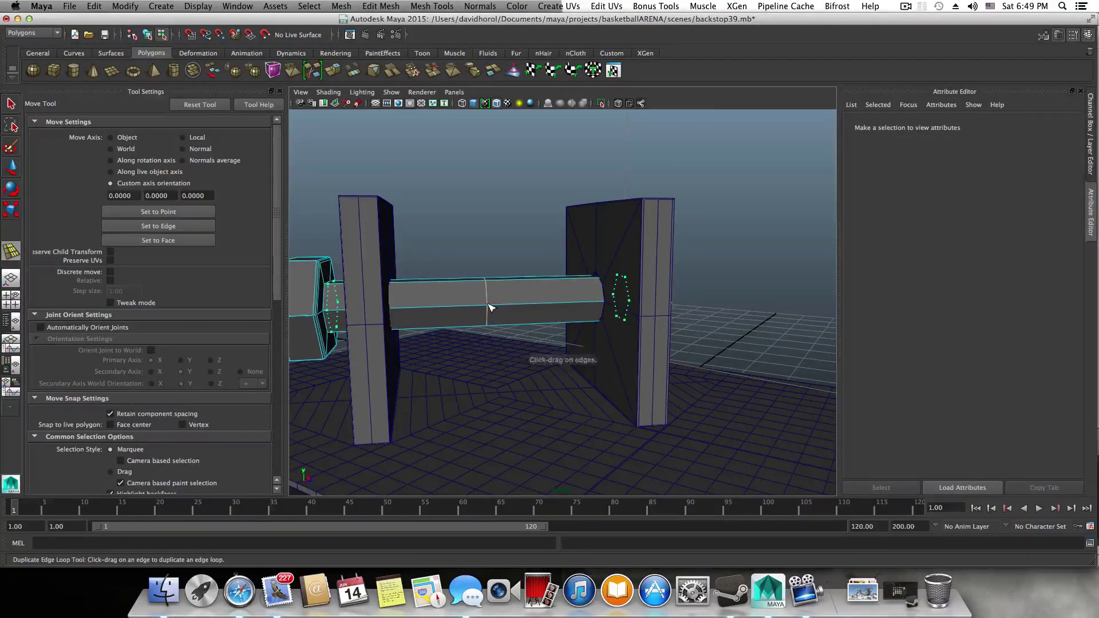
left_click(491, 308)
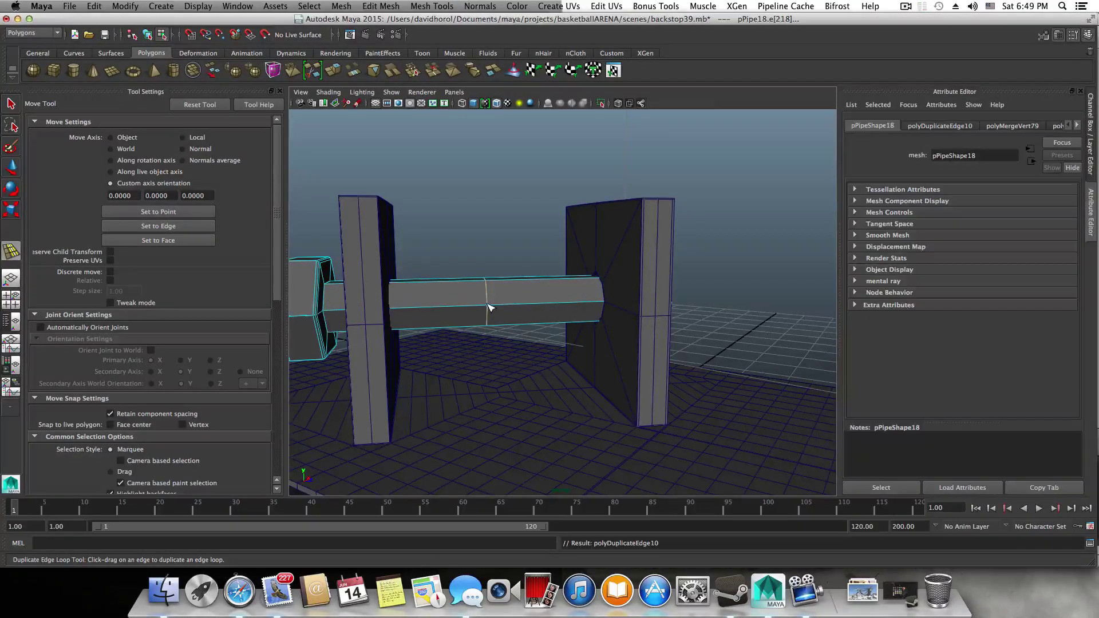
- Show the bolt in smooth preview, leave the edge loop tool and reselect the bolt as an object
scroll(478, 308, "up", 5)
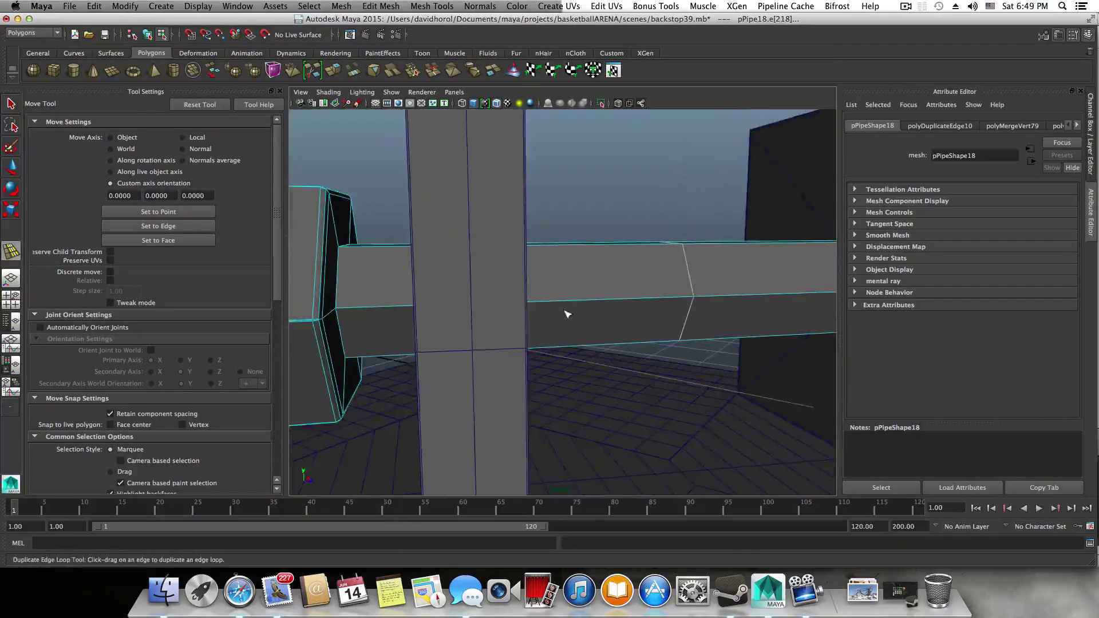
key("3")
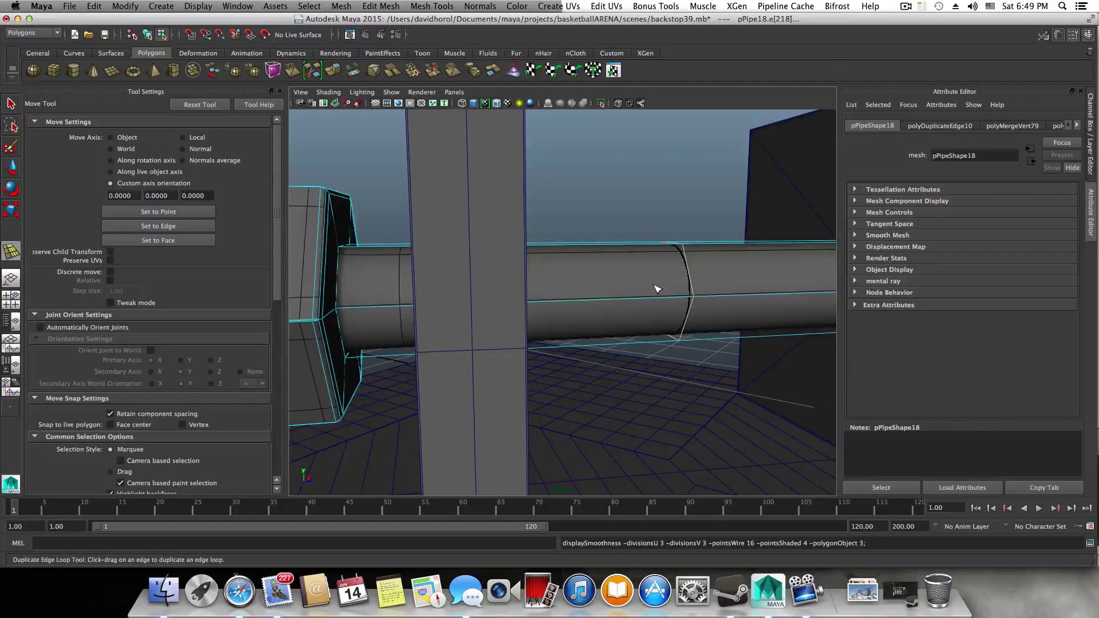
scroll(660, 303, "down", 7)
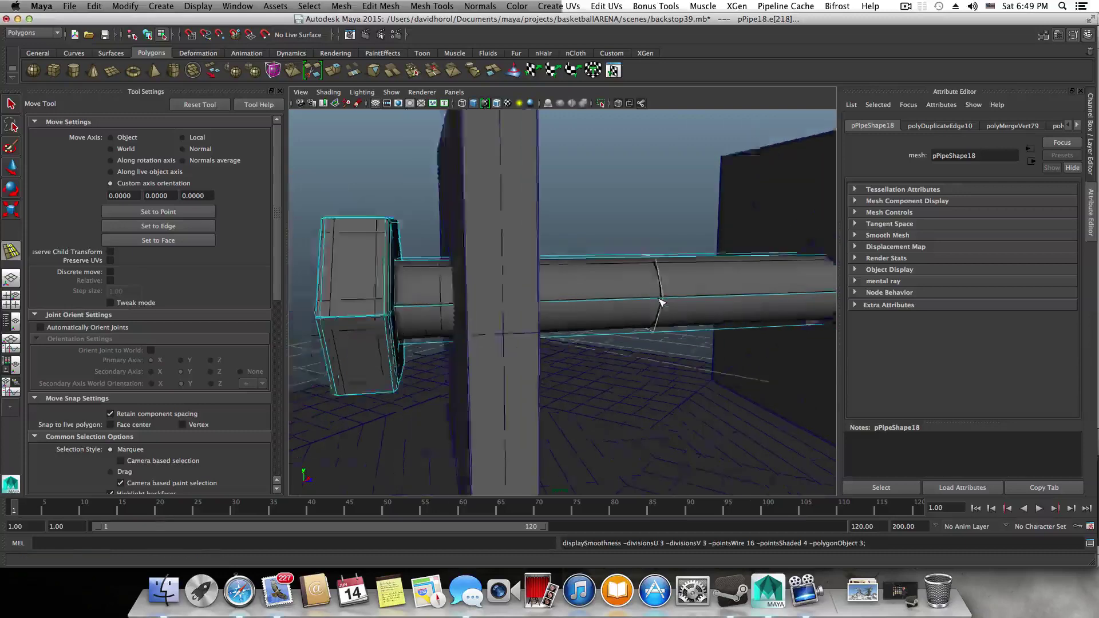
right_click_drag(533, 296, 603, 326, "alt")
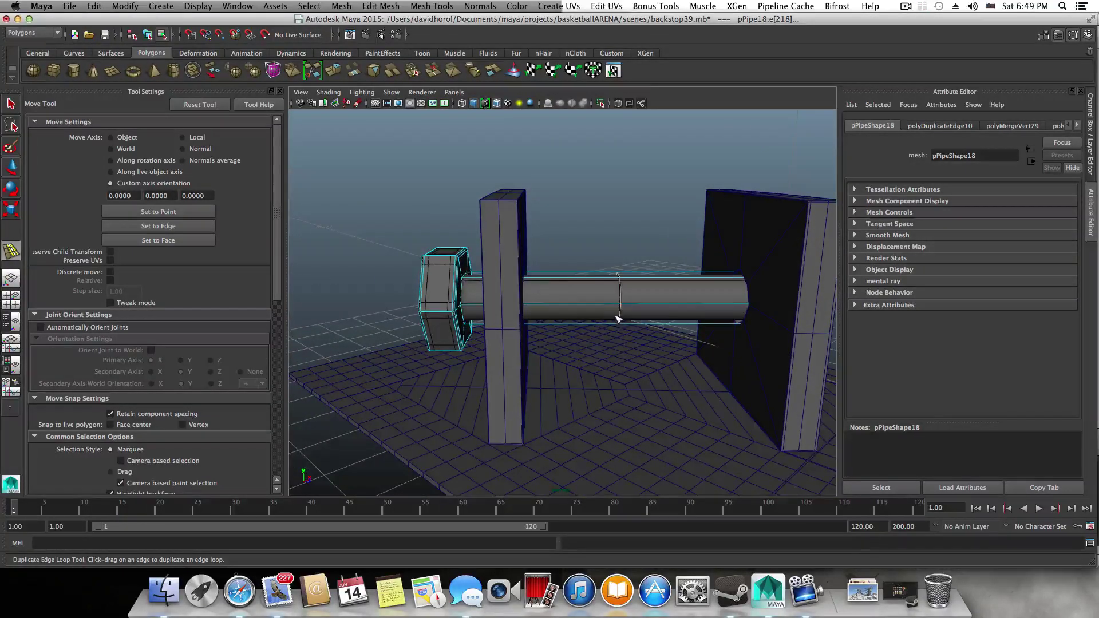
key("F8")
left_click(550, 301)
key("q")
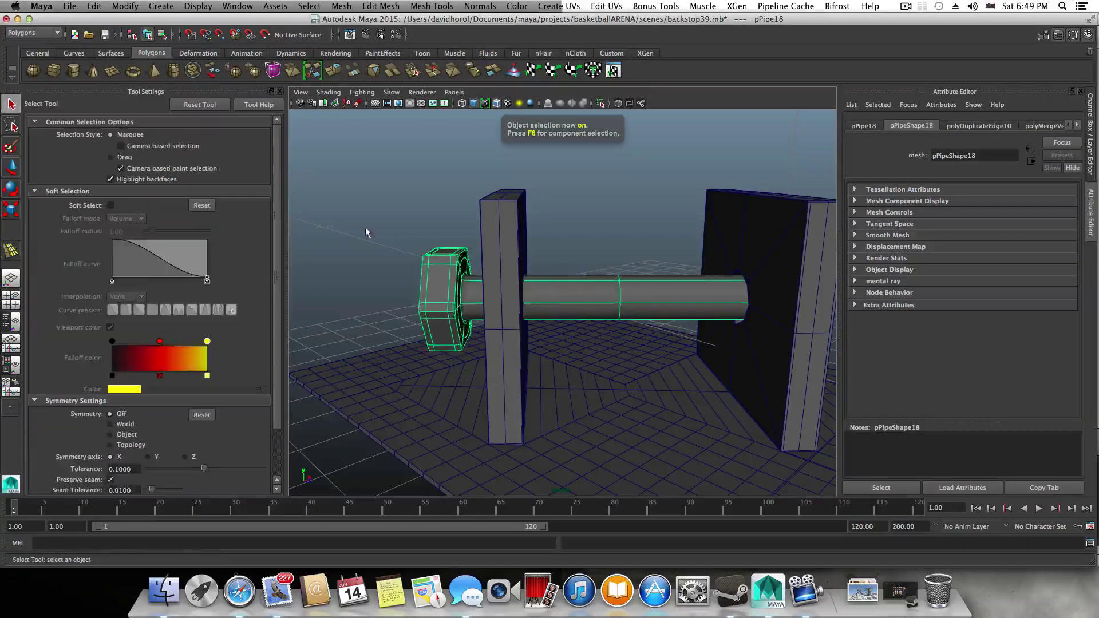
- Centre the bolt between the two backstops at about X 0.379, Y 1.975, Z -0.579 cm
left_click(11, 165)
scroll(624, 359, "down", 3)
left_click_drag(633, 359, 471, 385, "alt")
mouse_move(578, 325)
left_mouse_down()
mouse_move(606, 333)
mouse_move(608, 317)
mouse_move(581, 321)
left_mouse_up()
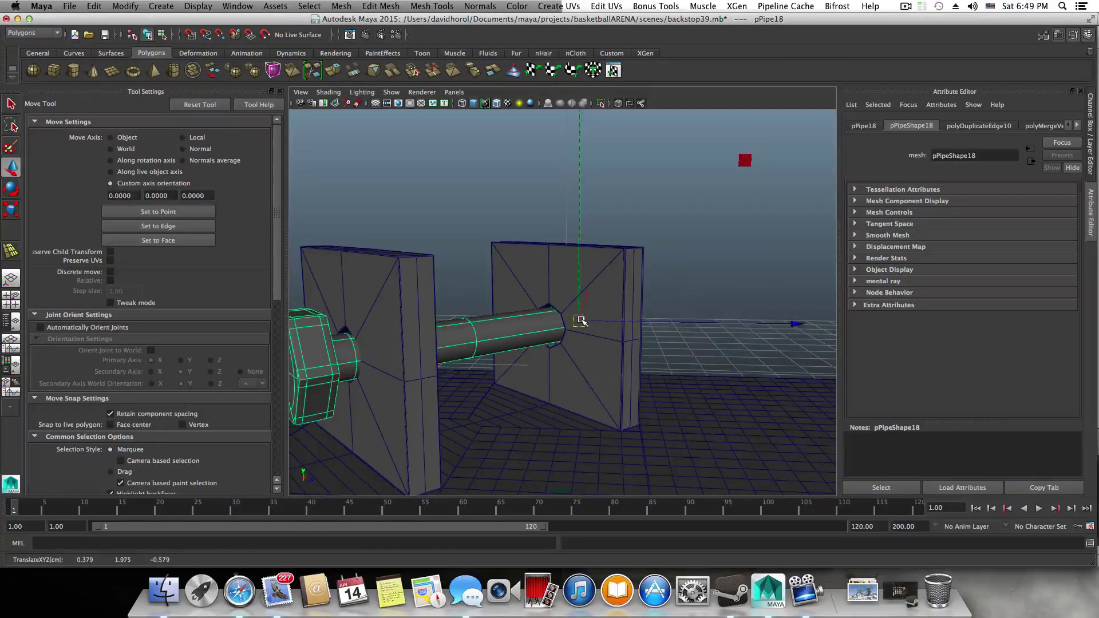
- Show the floor and backstops in smooth preview and check the bolt's fit from the side, the end and above
left_click(618, 284)
key("3")
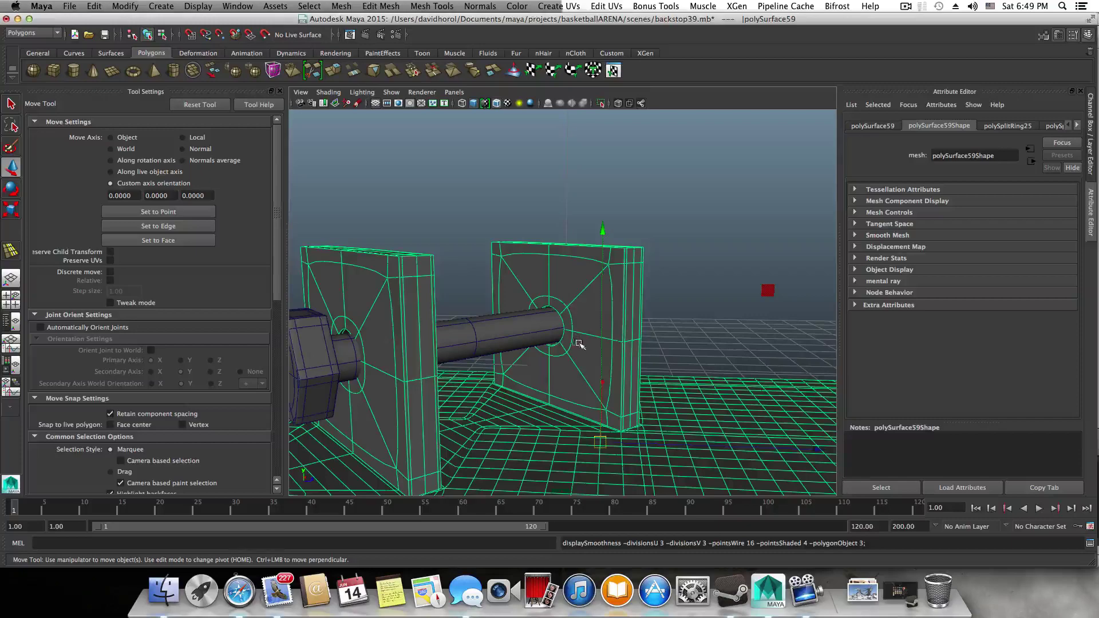
scroll(602, 366, "down", 5)
left_click_drag(605, 364, 487, 315, "alt")
left_click(490, 315)
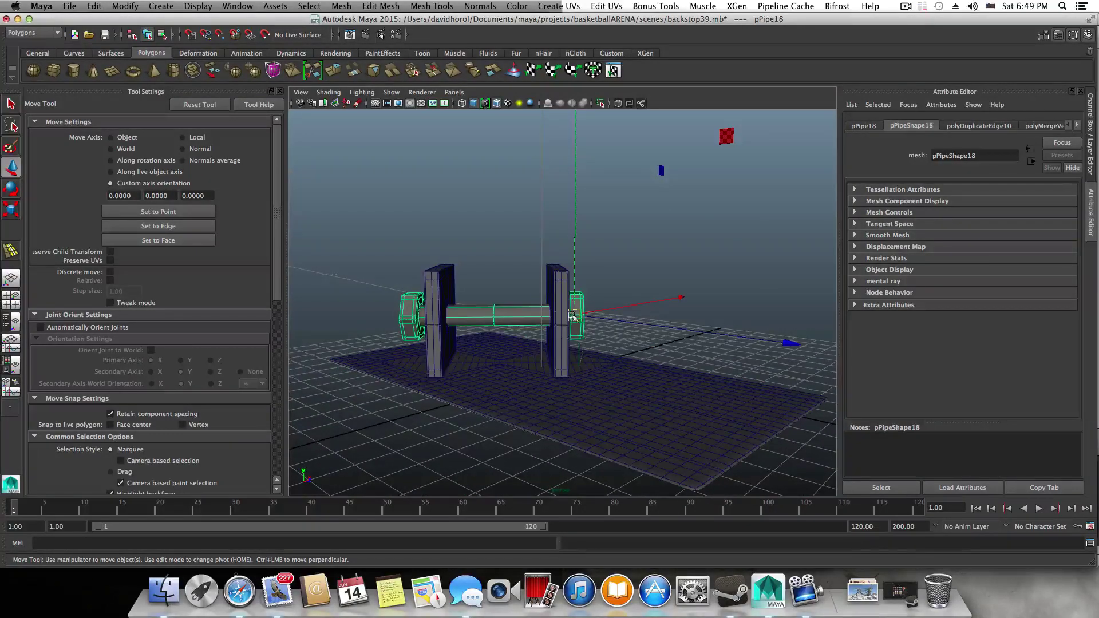
left_click_drag(576, 315, 588, 314, "alt")
left_click_drag(520, 342, 484, 327, "alt")
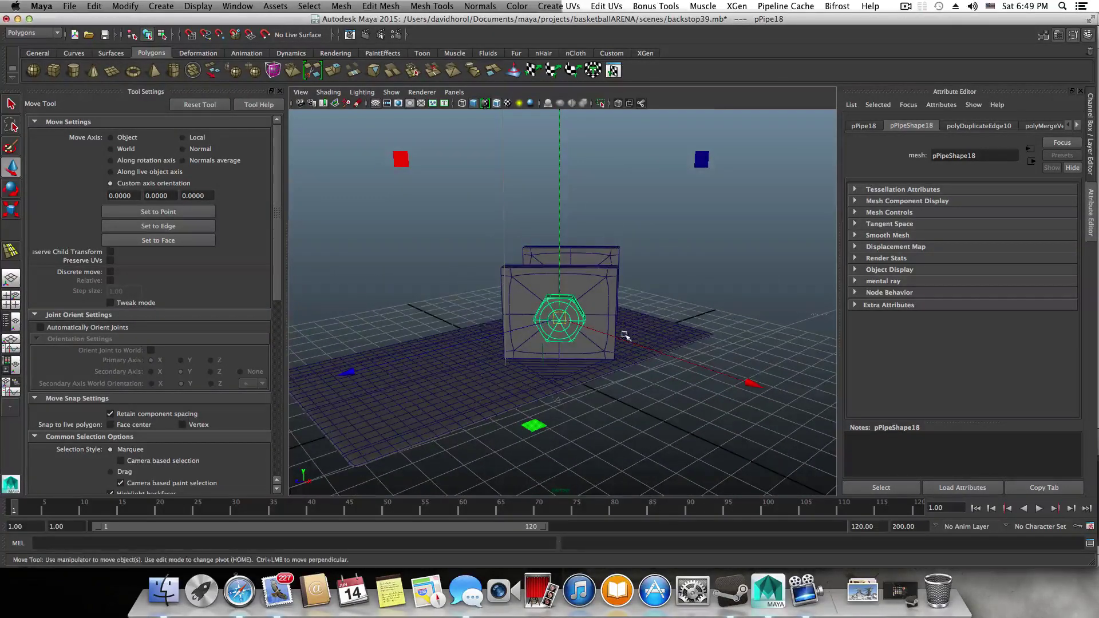
left_click_drag(571, 324, 555, 367, "alt")
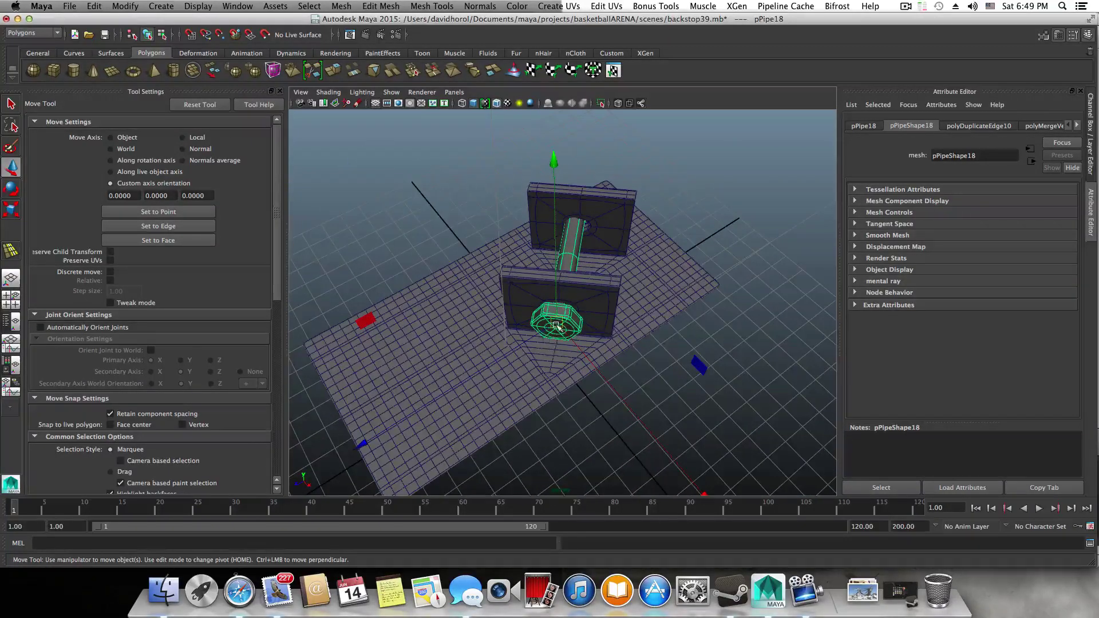
left_click_drag(557, 326, 538, 373, "alt")
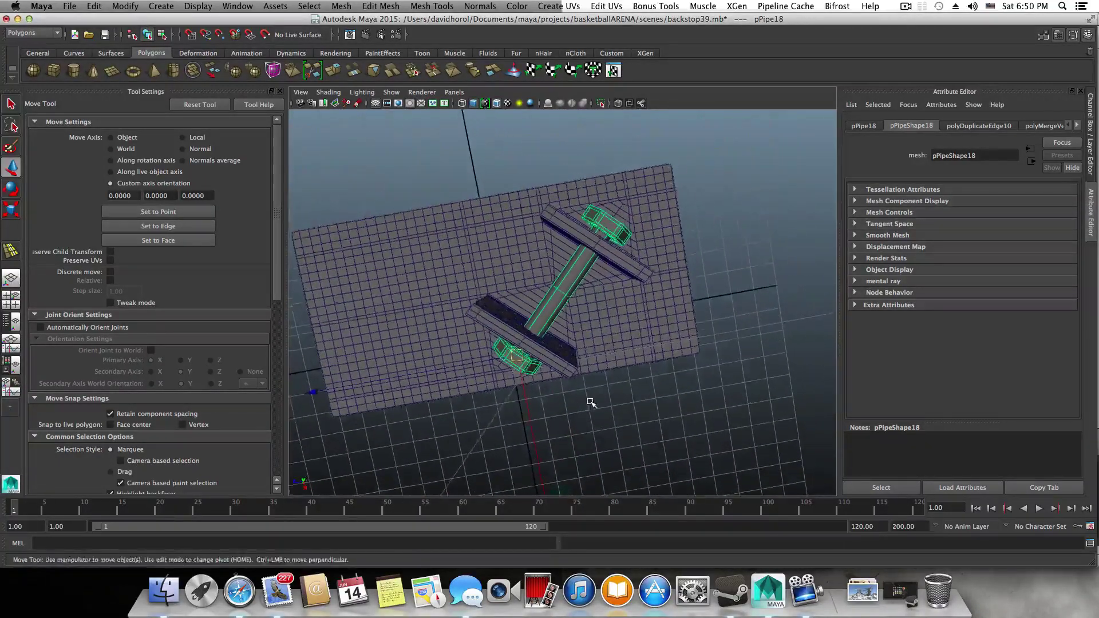
left_click_drag(590, 402, 661, 362, "alt")
- Duplicate the floor, backstops and bolt together and place the copy beside the original along the floor's long direction
left_click_drag(472, 199, 762, 438)
key("super+d")
scroll(736, 432, "down", 8)
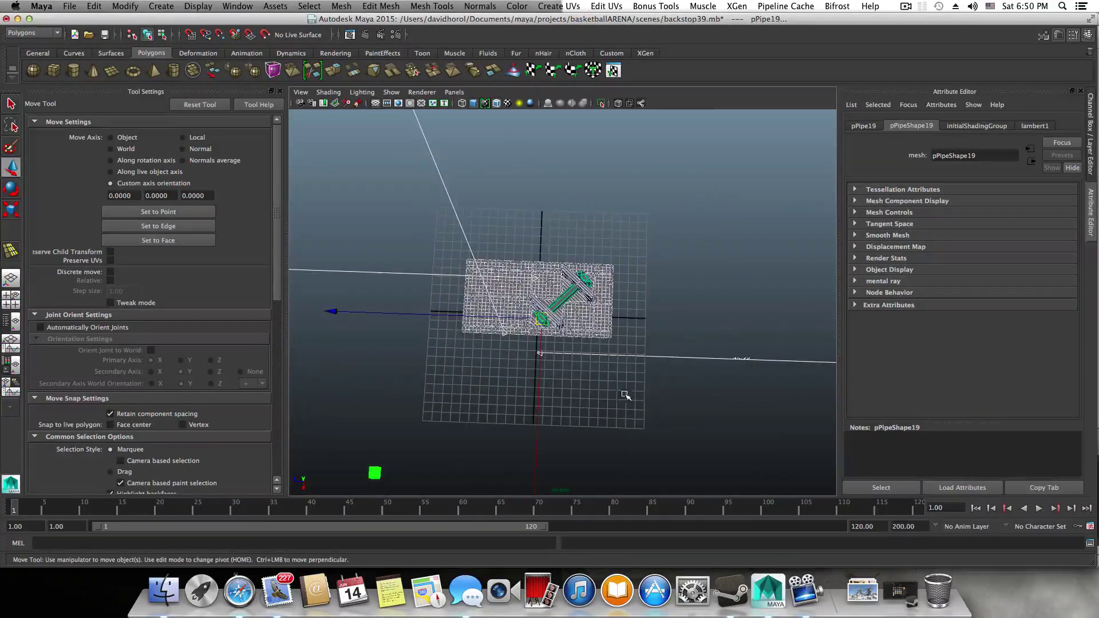
left_click_drag(442, 316, 288, 311)
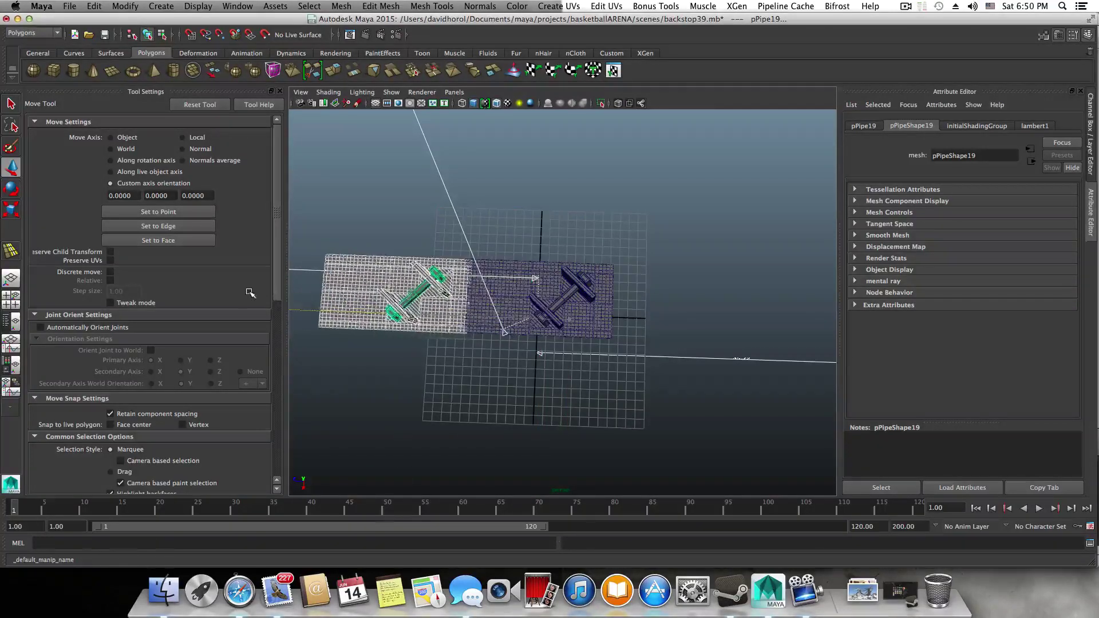
left_click(297, 309)
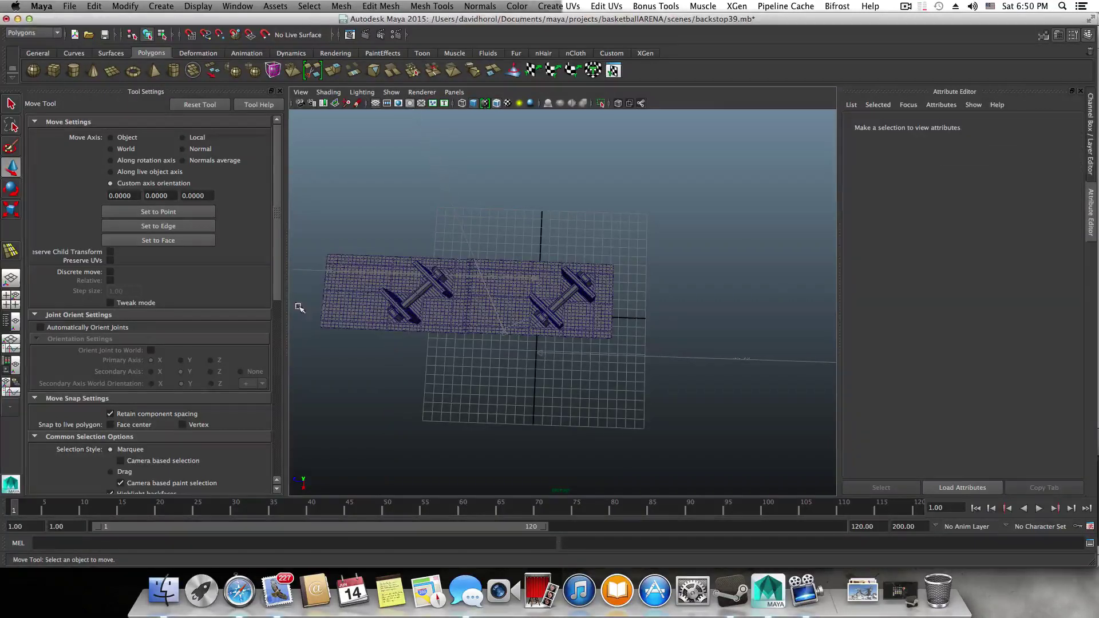
left_click(383, 305)
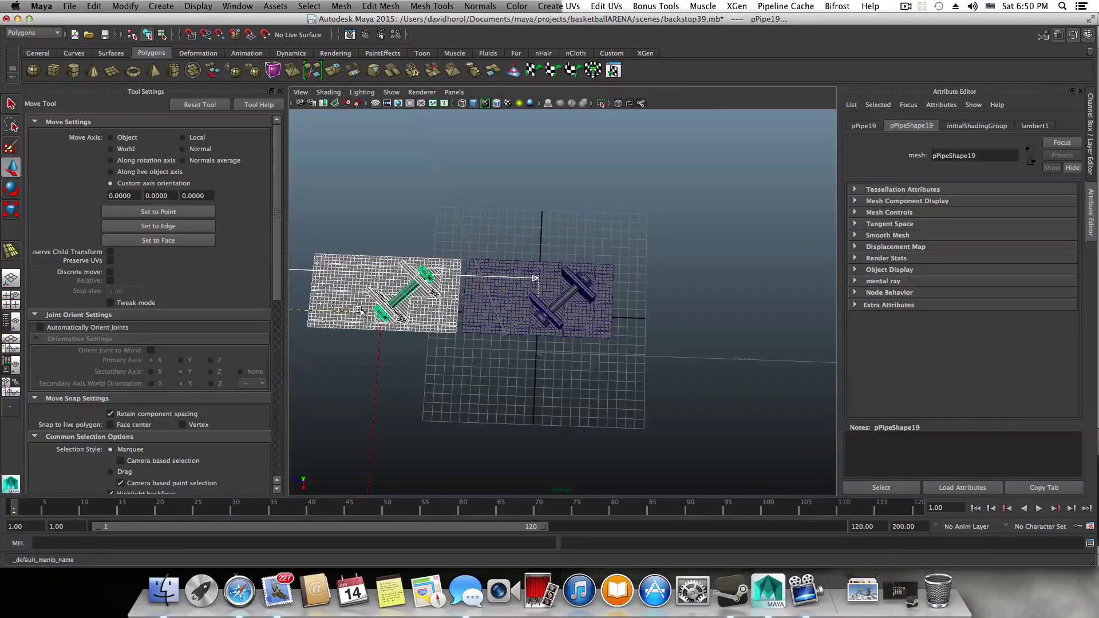
- Select the original floor, backstops and bolt and group them into one object
key("F8")
scroll(469, 356, "down", 3)
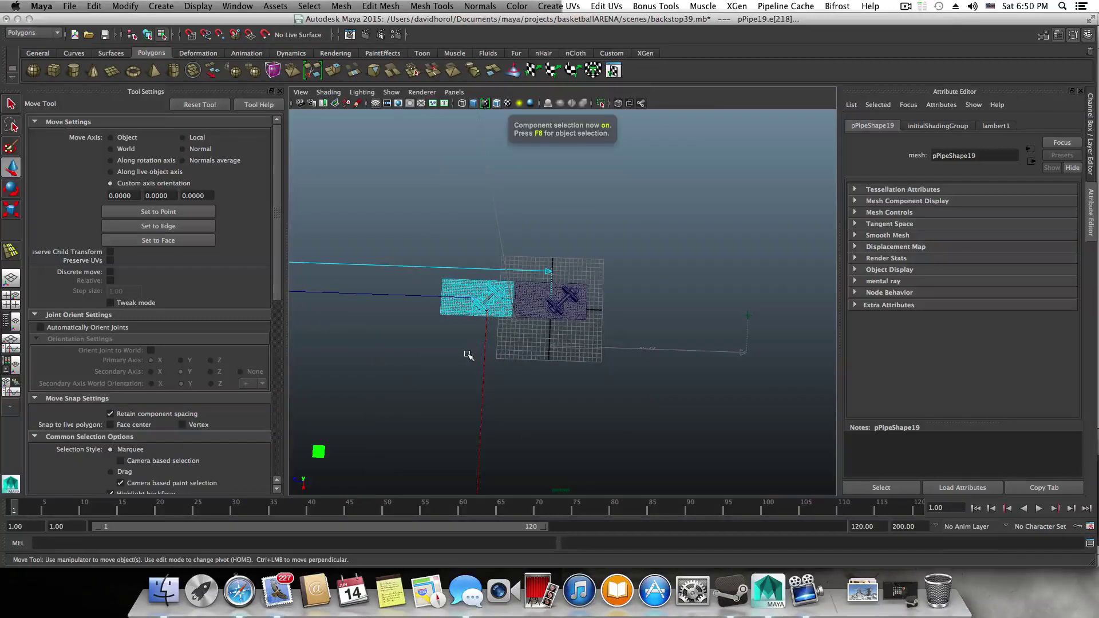
key("F8")
left_click(584, 301)
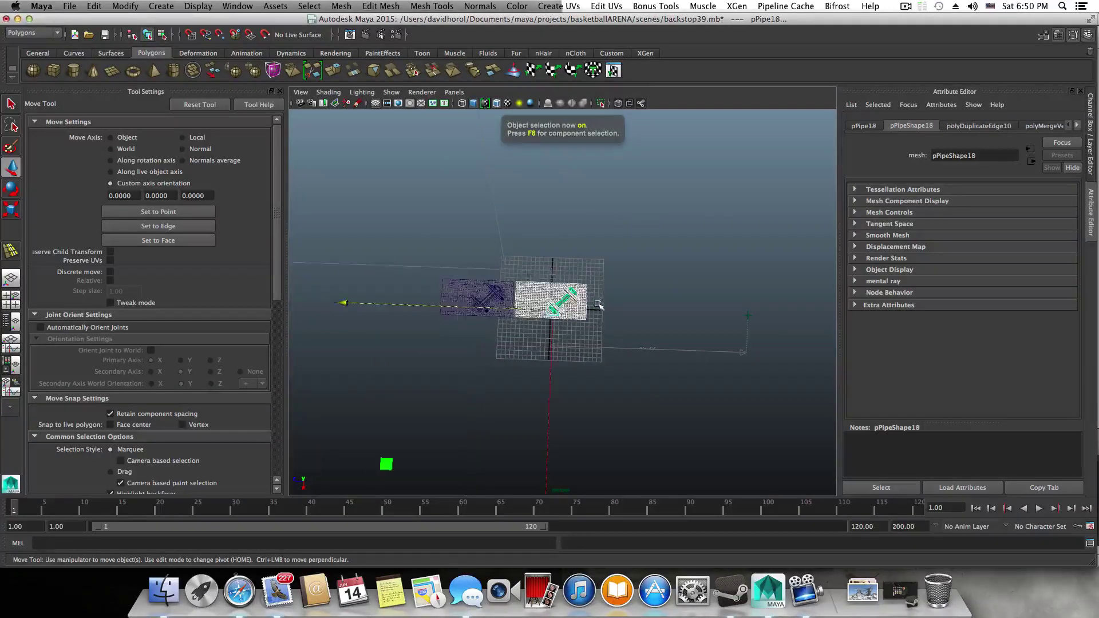
scroll(599, 305, "down", 2)
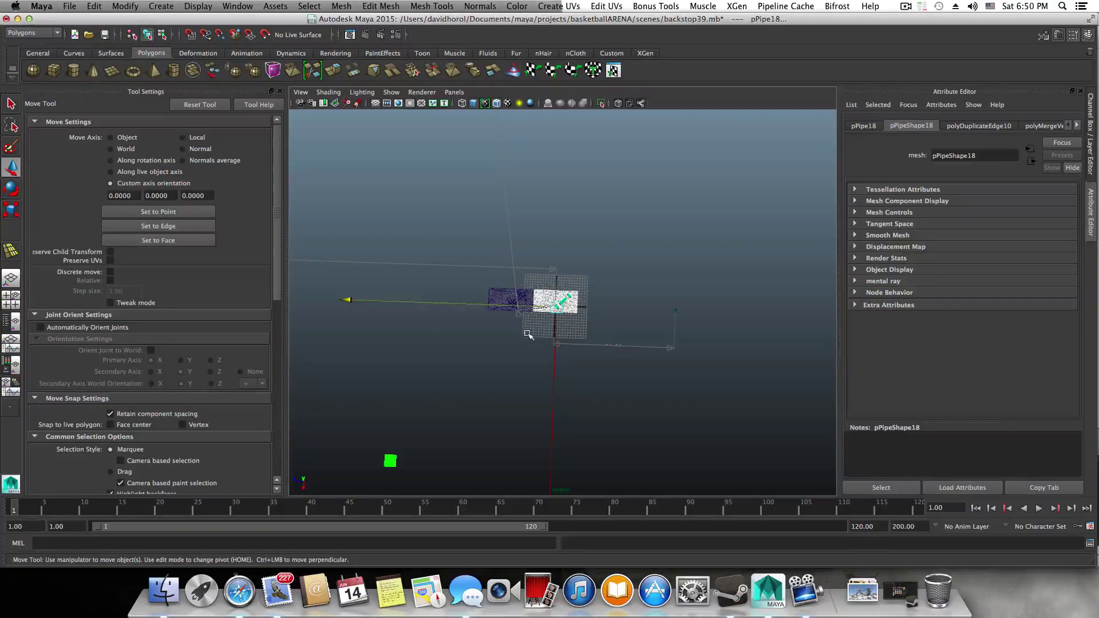
scroll(528, 334, "up", 4)
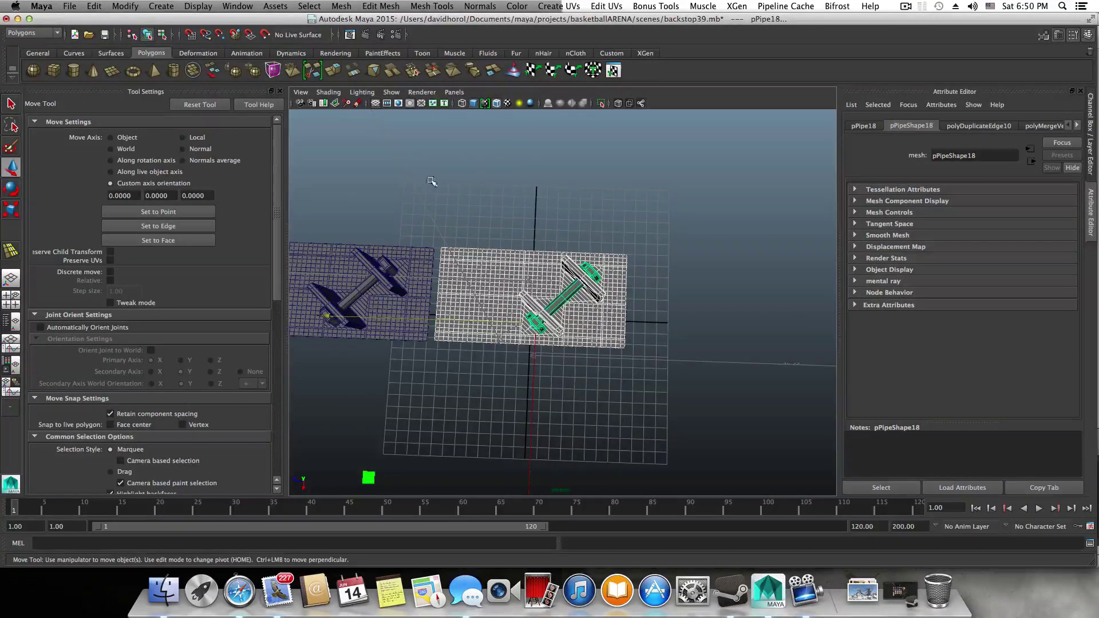
left_click(43, 55)
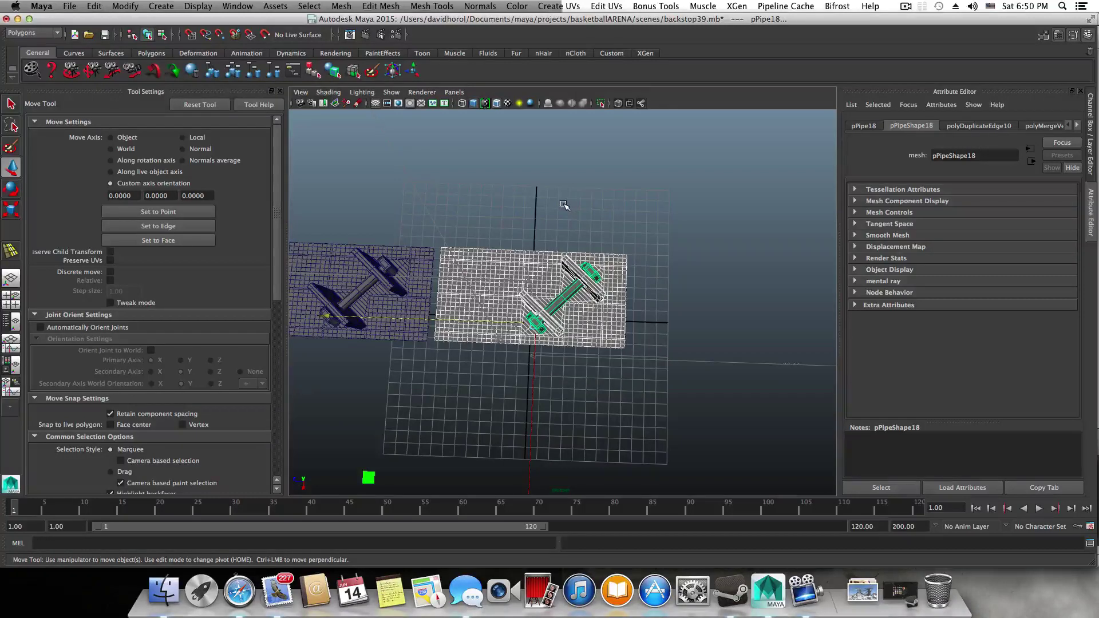
key("t")
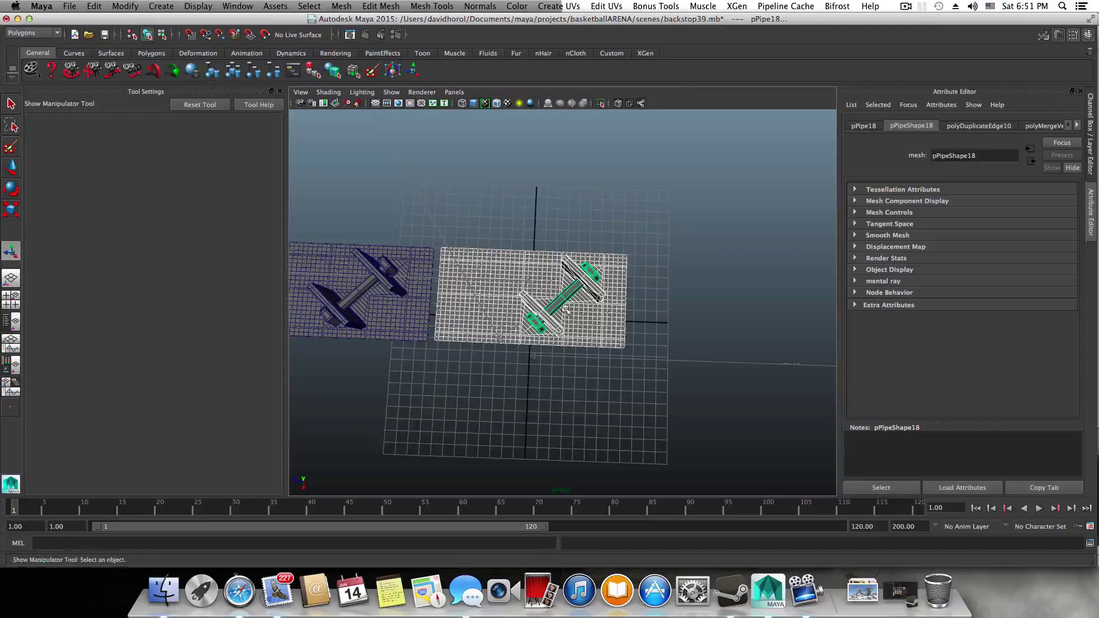
key("ctrl+g")
- Raise the group to the upper edge of the backboard, at a Y translation of about 390 cm
left_click_drag(596, 295, 535, 297, "alt")
scroll(445, 309, "down", 10)
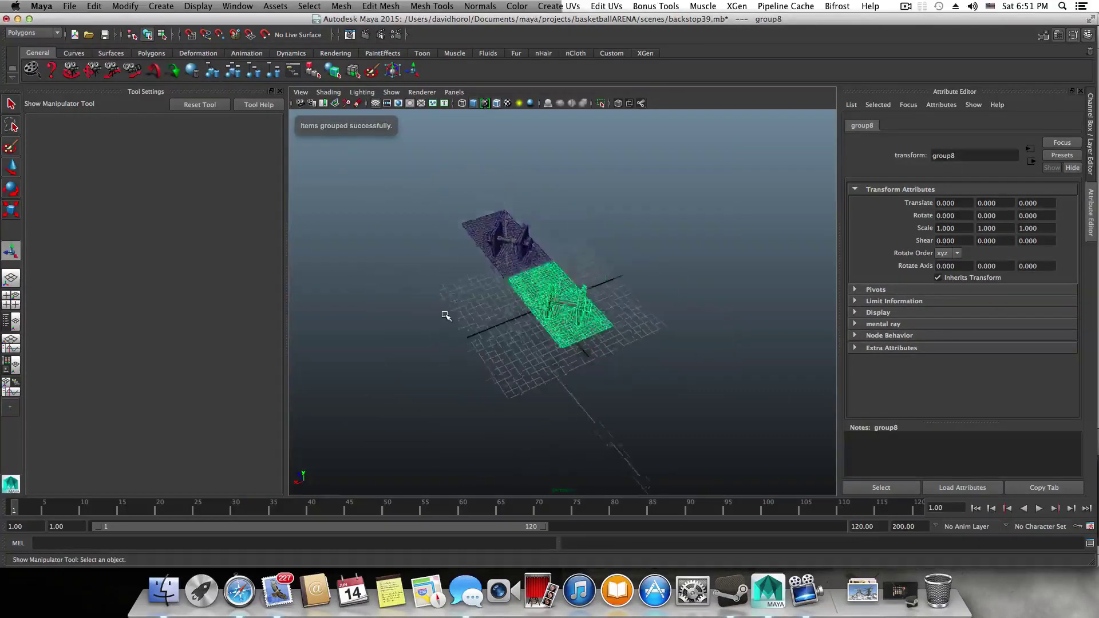
left_click_drag(447, 321, 535, 359, "alt")
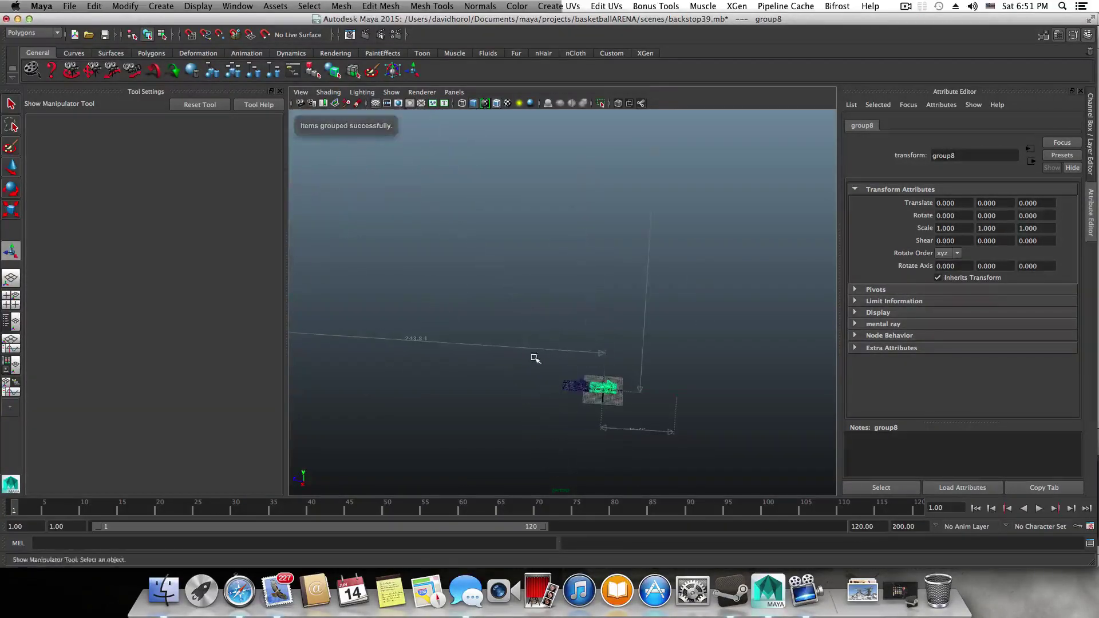
key("w")
left_click_drag(610, 286, 538, 97)
left_click_drag(565, 176, 561, 130)
right_click_drag(561, 131, 633, 266, "alt")
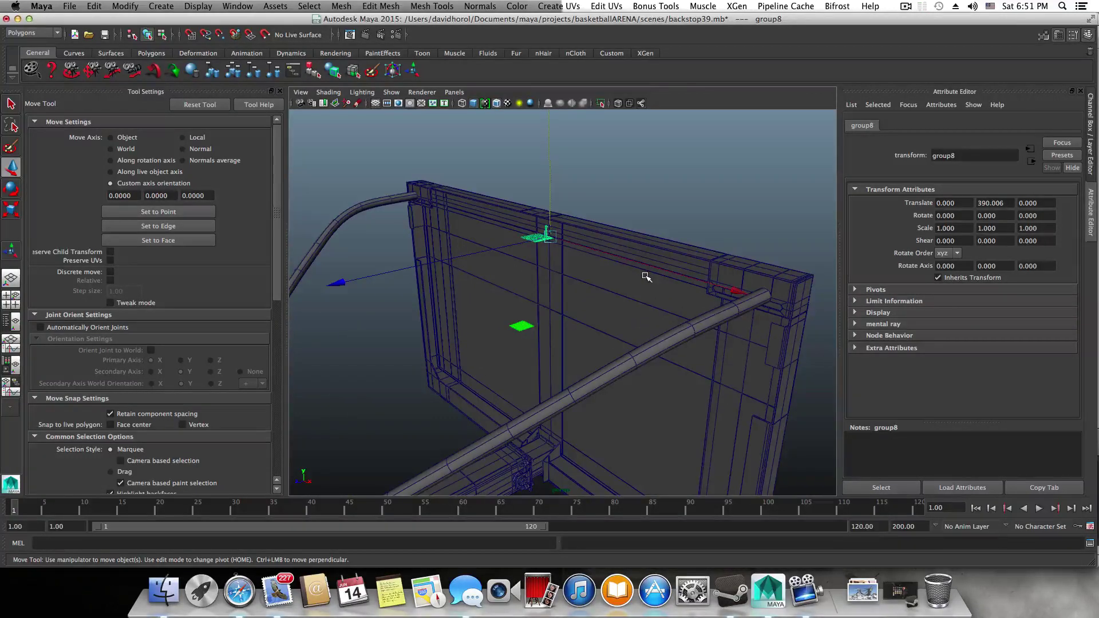
- Rotate the group in 15-degree steps to X 90, Y 0, Z -90 so its floor plate lies parallel to the backboard
key("e")
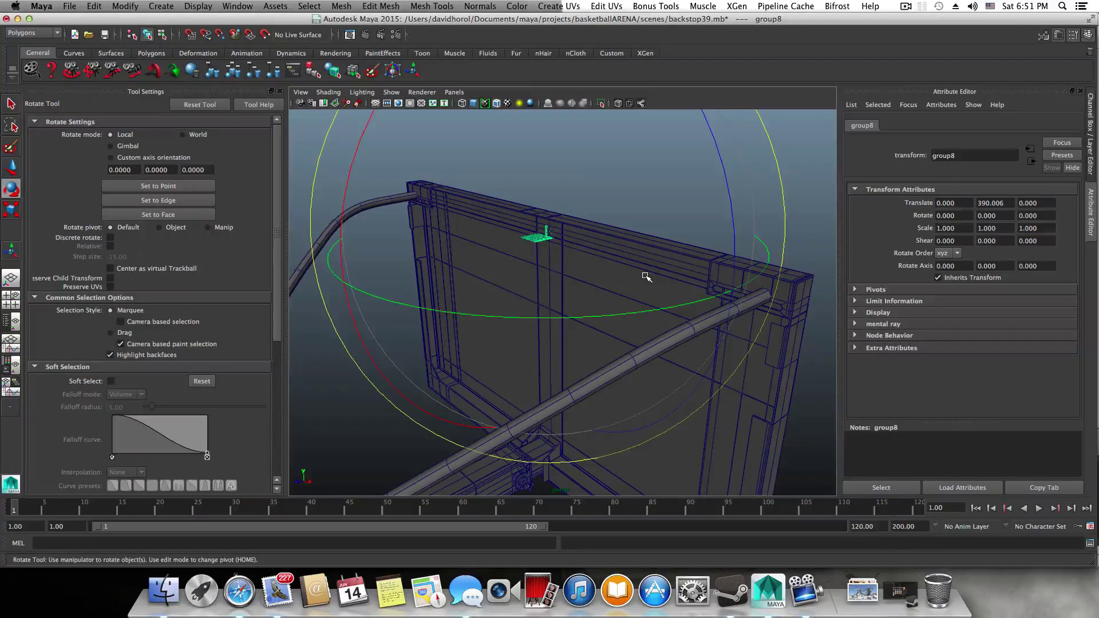
key("j")
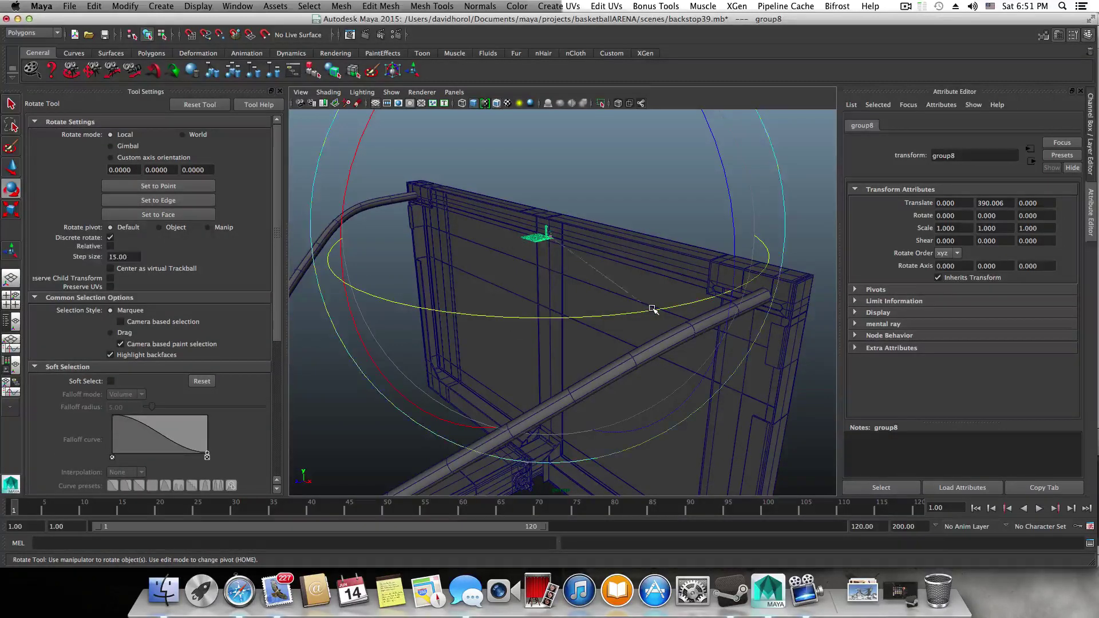
left_click_drag(653, 308, 588, 316)
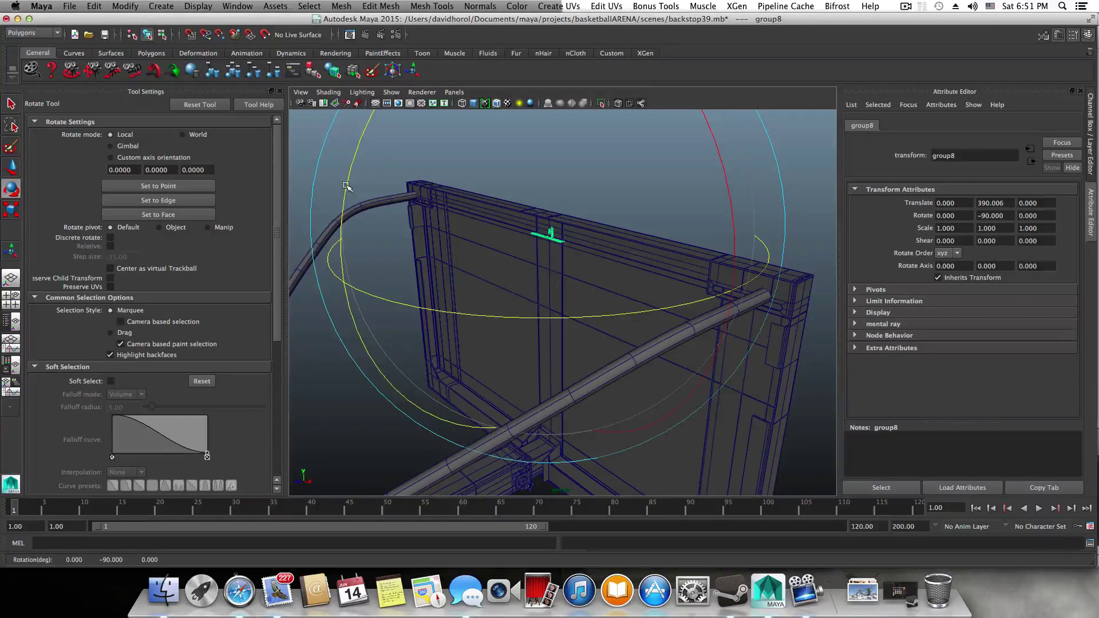
key("j")
left_click_drag(347, 187, 401, 272)
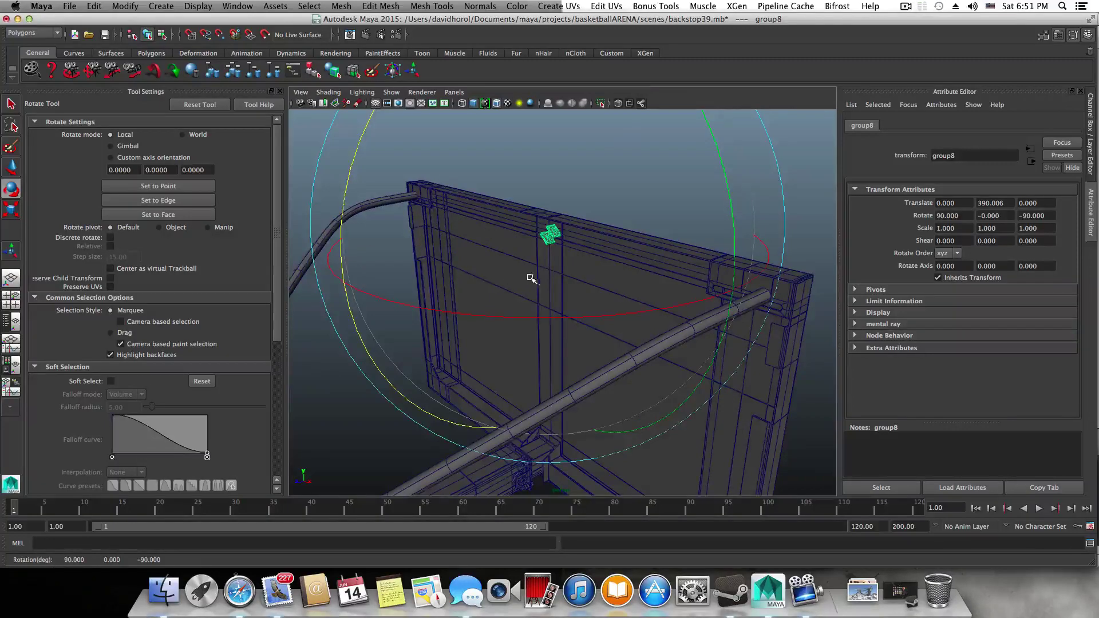
- Move the group to the backboard's upper corner at the support rod's end, about X 83.37, Y 393.22, Z 8.04 cm
left_click_drag(530, 278, 585, 269, "alt")
key("w")
middle_click_drag(735, 253, 607, 316, "alt")
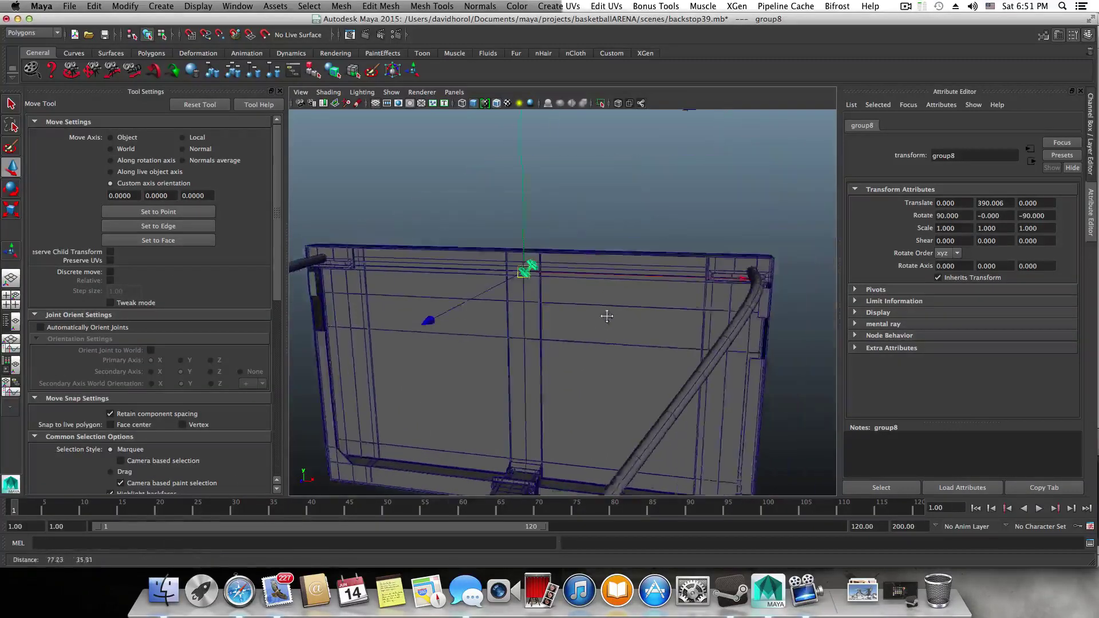
left_click_drag(572, 277, 744, 287)
left_click_drag(608, 240, 606, 231)
right_click_drag(560, 284, 634, 302, "alt")
left_click_drag(634, 302, 596, 329, "alt")
middle_click_drag(596, 328, 525, 355, "alt")
right_click_drag(524, 355, 590, 361, "alt")
middle_click_drag(589, 361, 544, 384, "alt")
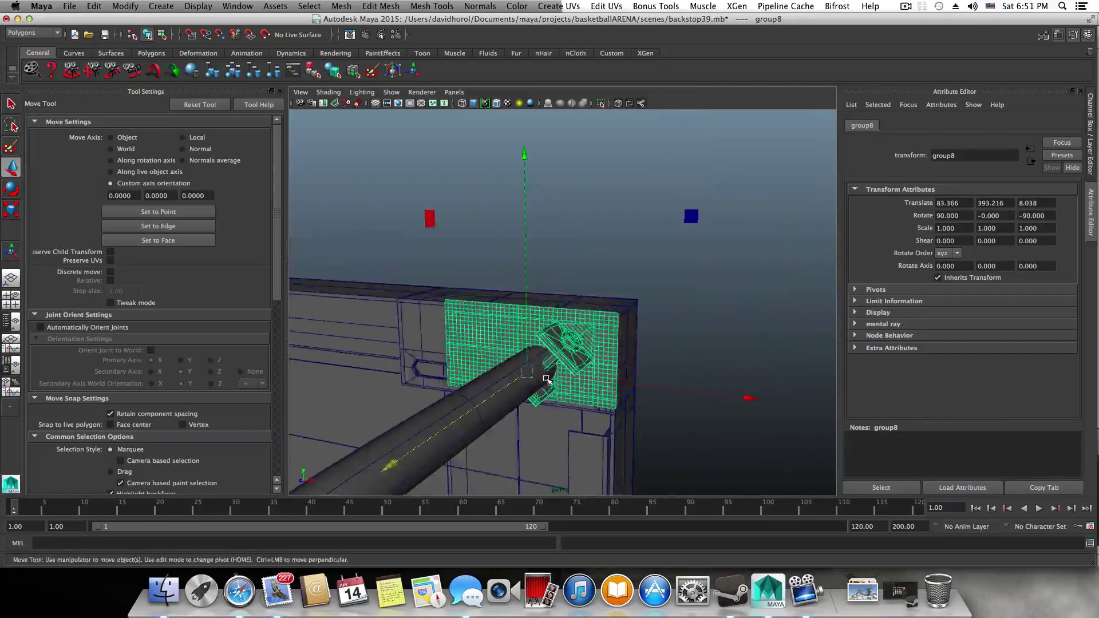
- Fine-tune the bracket group's placement within the backboard's corner plate to about X 81.53, Y 392.28 cm
left_click_drag(544, 384, 572, 373, "alt")
middle_click_drag(572, 372, 529, 383, "alt")
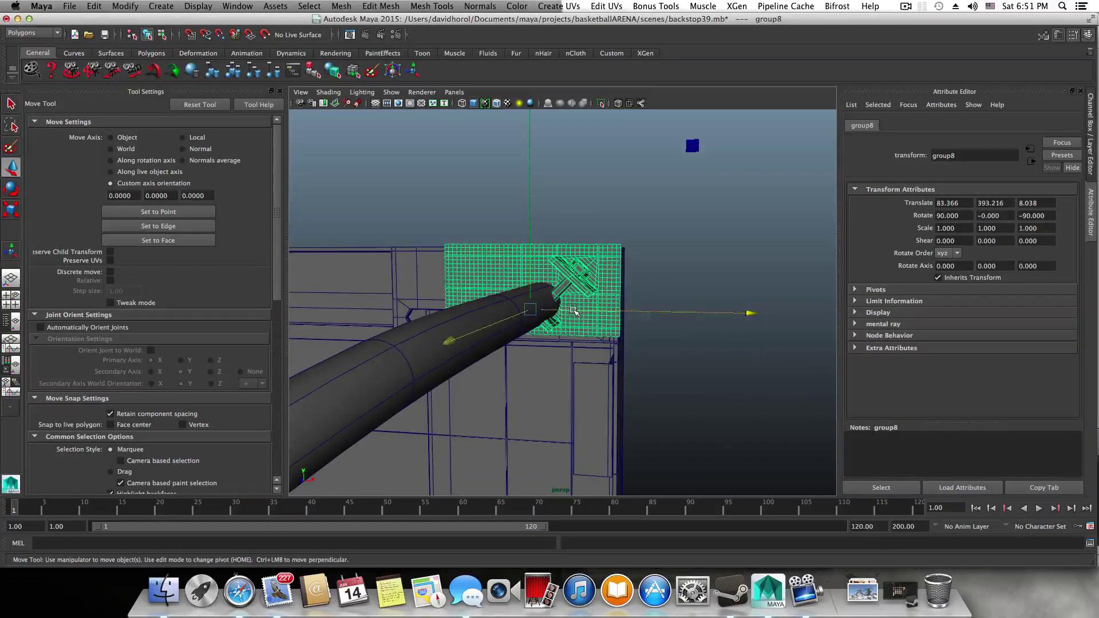
left_click_drag(573, 311, 555, 310)
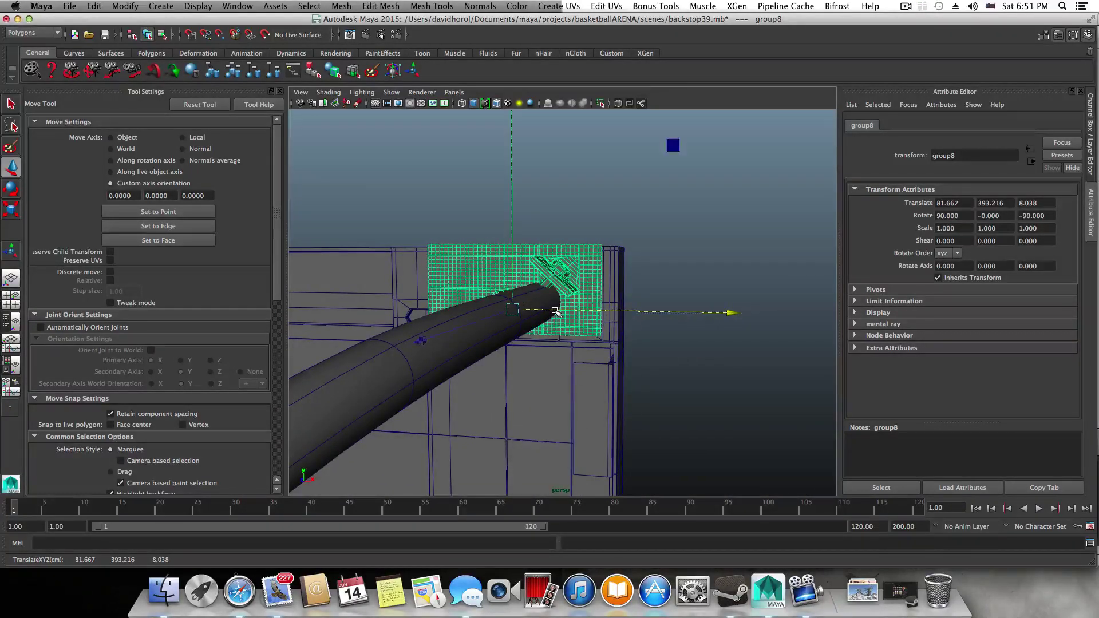
left_click_drag(518, 196, 532, 217)
middle_click_drag(640, 275, 605, 287, "alt")
right_click_drag(599, 288, 611, 289, "alt")
mouse_move(611, 289)
middle_mouse_down("alt")
mouse_move(585, 282)
mouse_move(603, 280)
middle_mouse_up("alt")
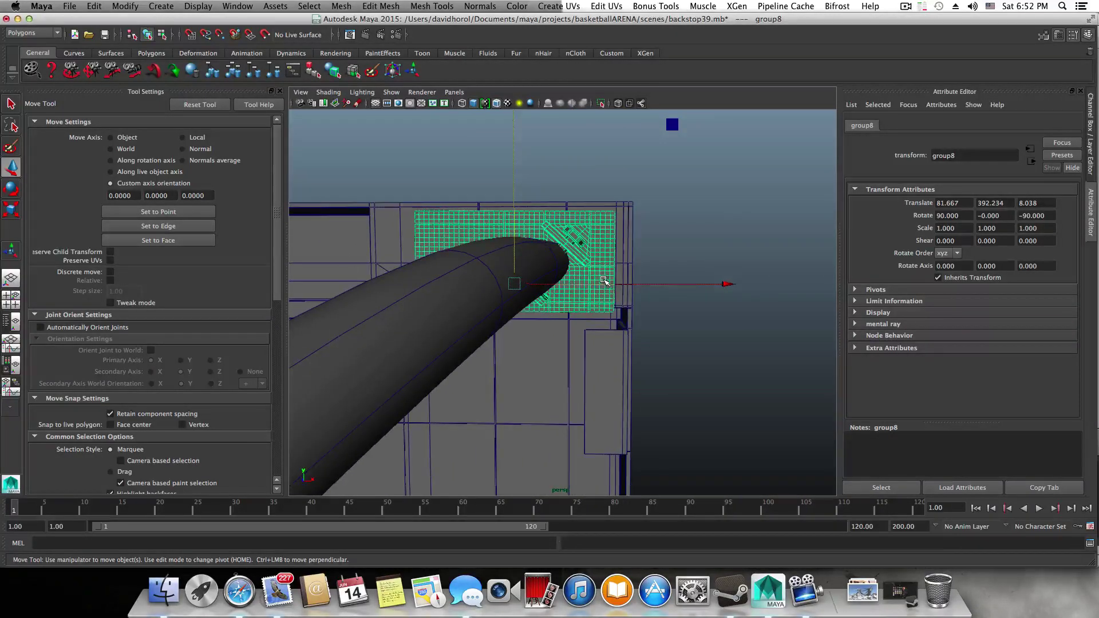
left_click_drag(604, 283, 601, 285)
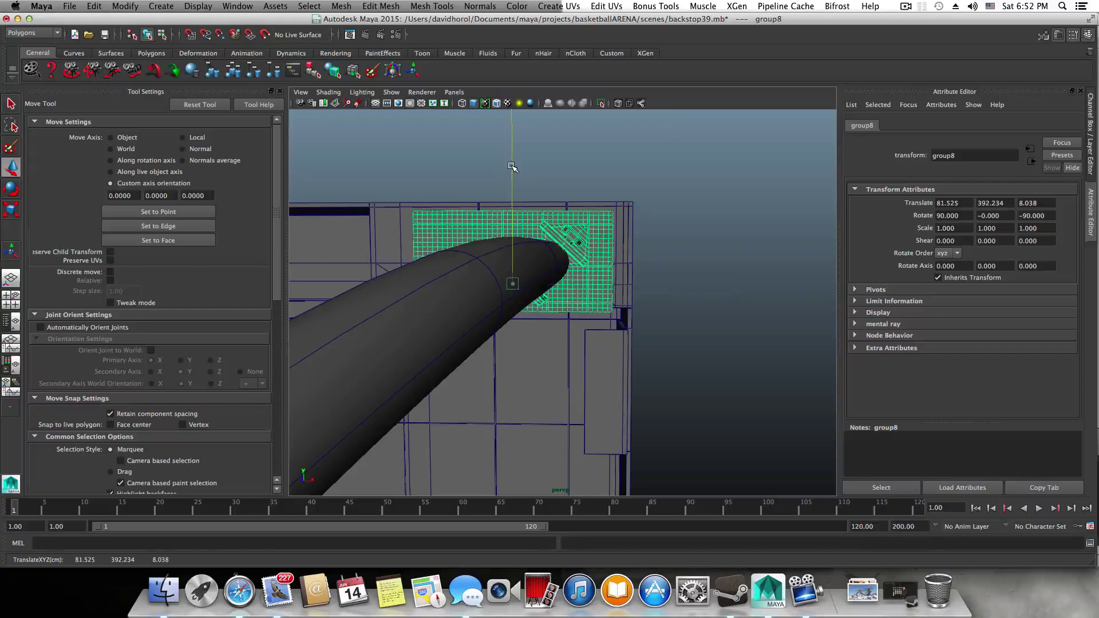
left_click_drag(513, 166, 518, 184)
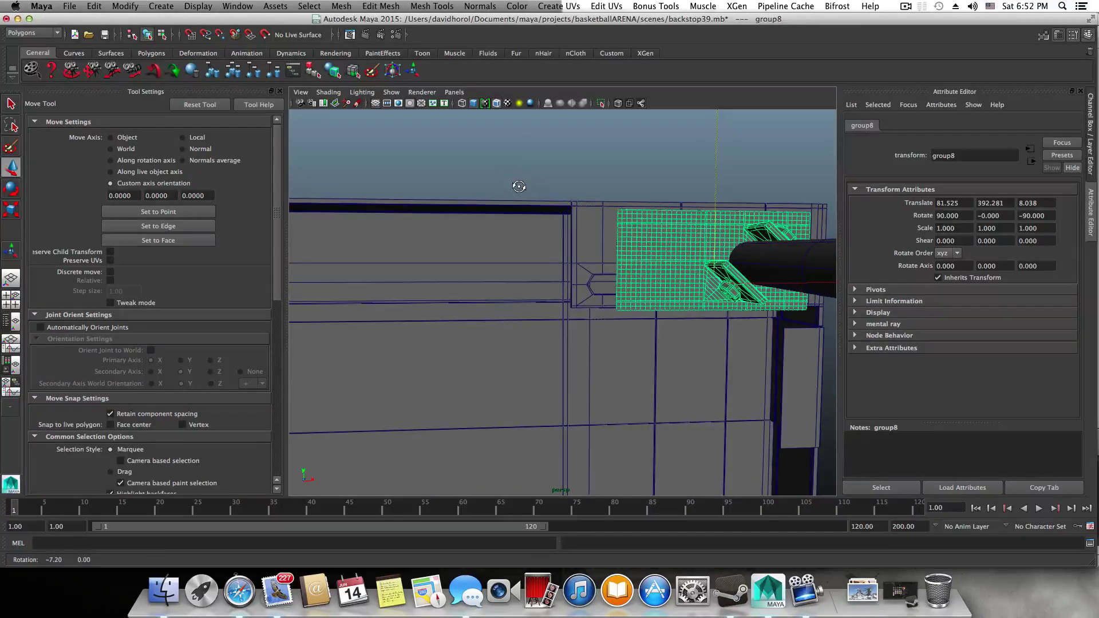
right_click_drag(559, 204, 525, 219, "alt")
left_click_drag(525, 219, 517, 292, "alt")
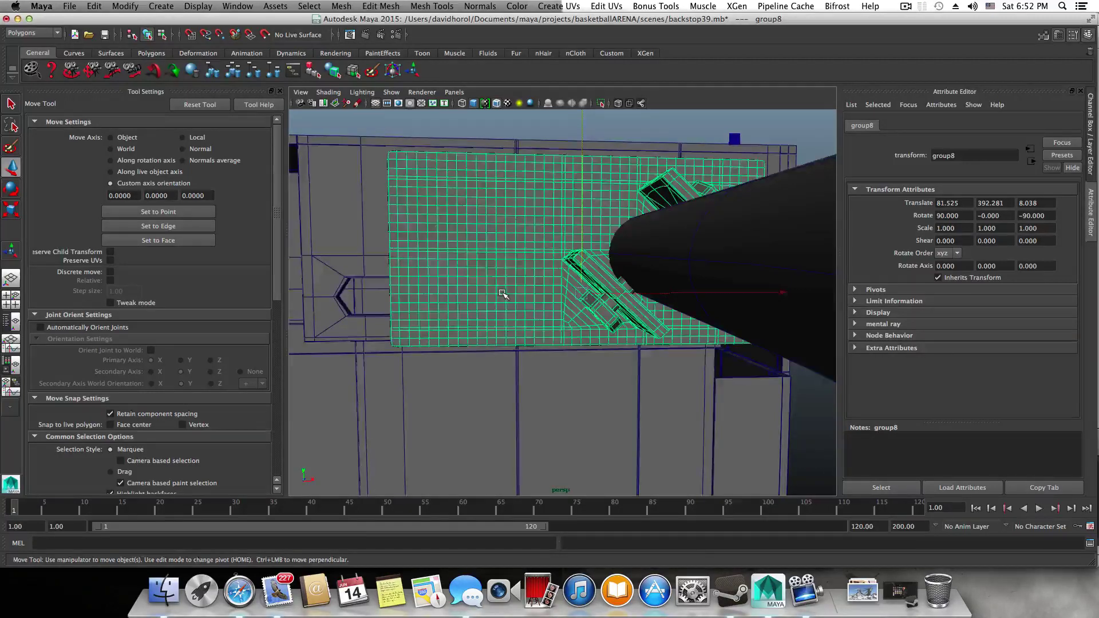
- Save the scene under the new file name backstop40.mb in the basketballARENA scenes folder
scroll(503, 293, "down", 15)
middle_click_drag(499, 314, 496, 266, "alt")
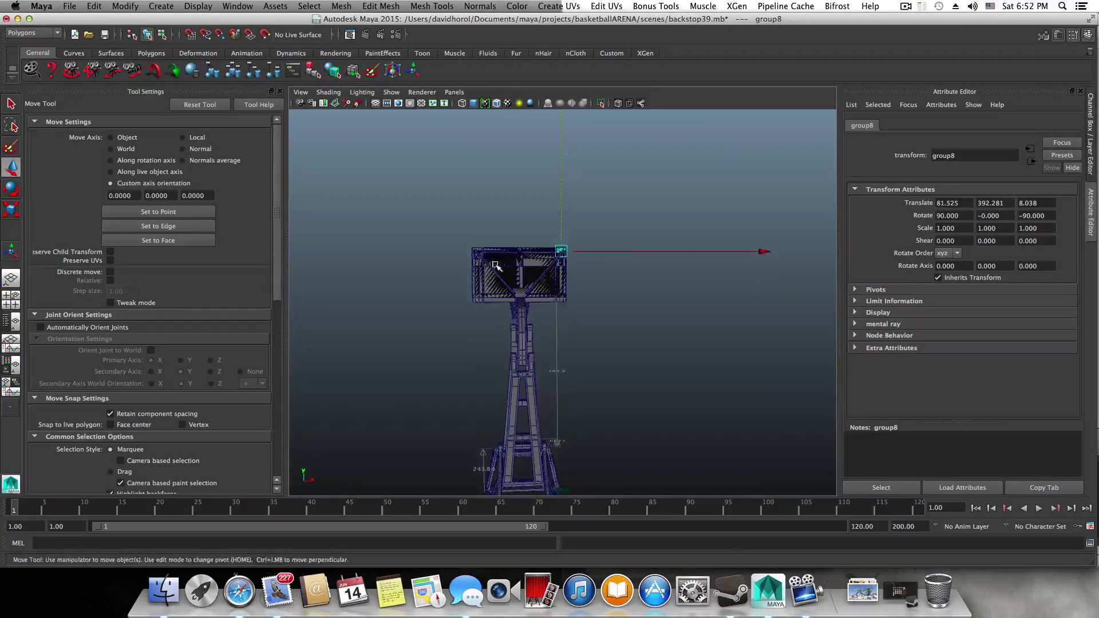
left_click_drag(496, 266, 418, 274, "alt")
left_click(69, 6)
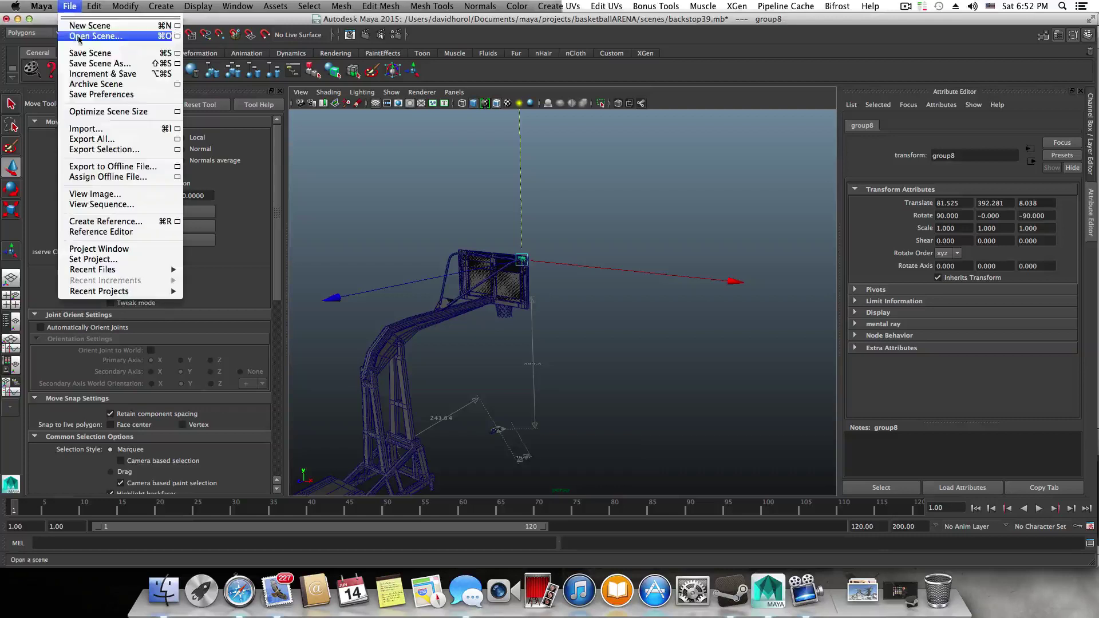
left_click(89, 63)
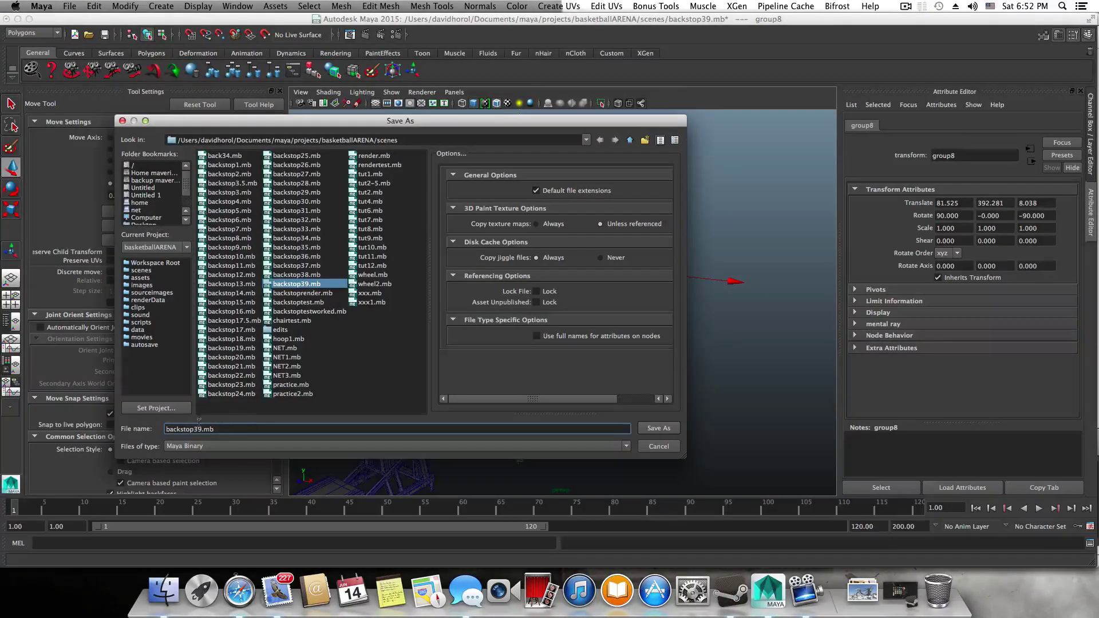
left_click_drag(193, 429, 202, 429)
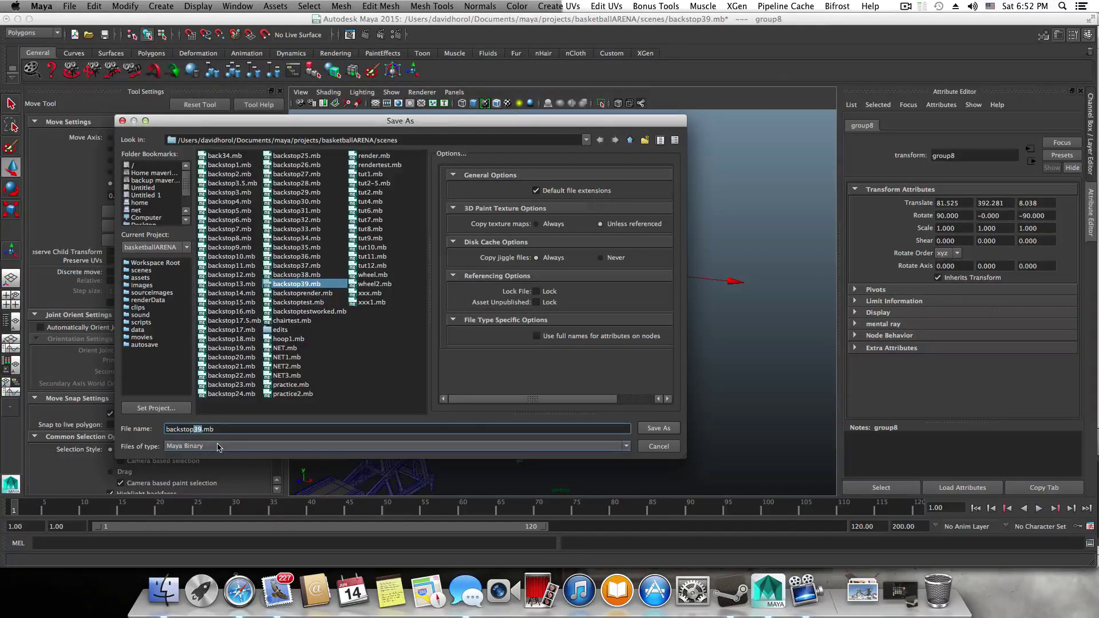
type("40")
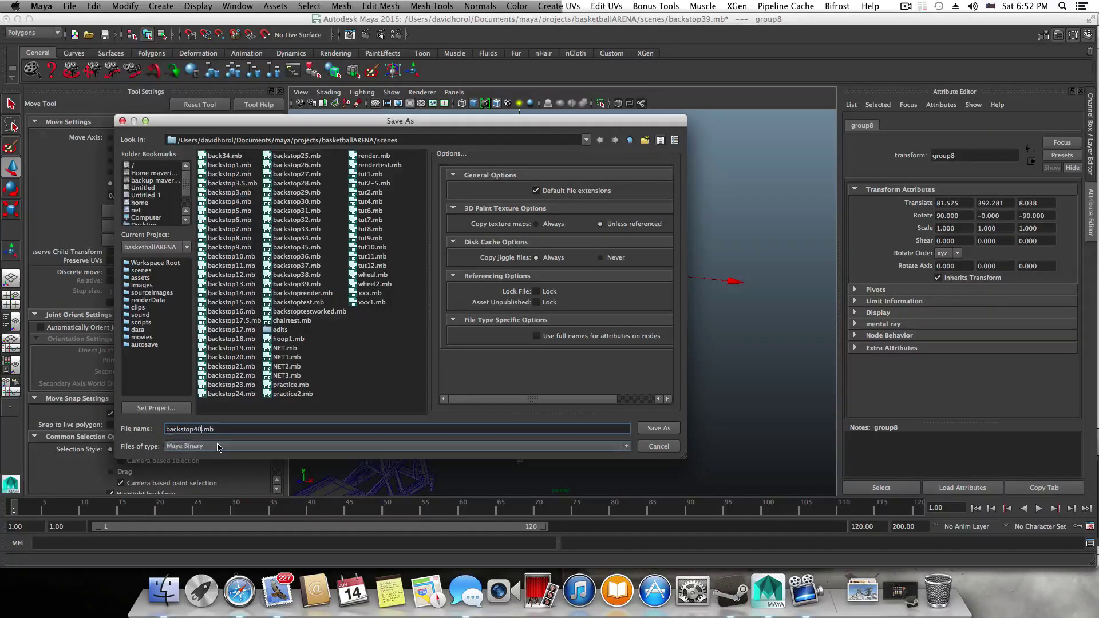
left_click(660, 429)
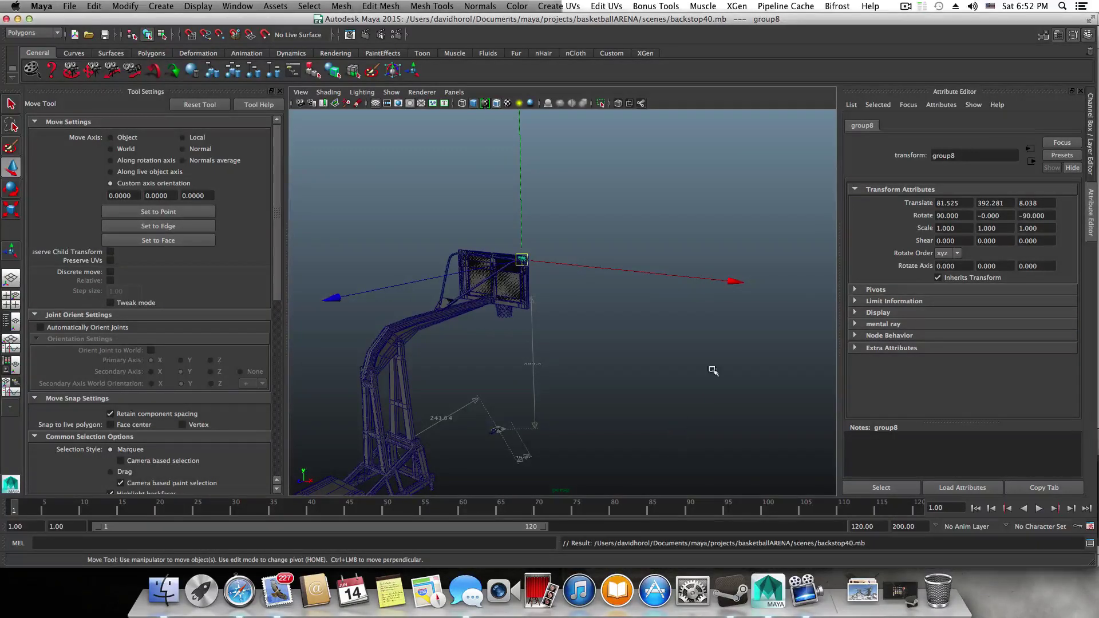